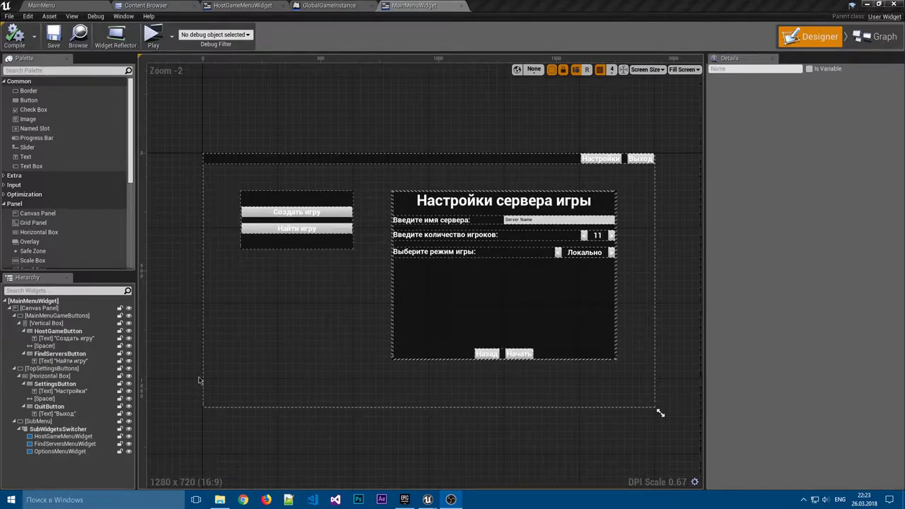
Select the sub-menu widgets and run a quick game preview of the main menu.
left_click(66, 451)
left_click(69, 444)
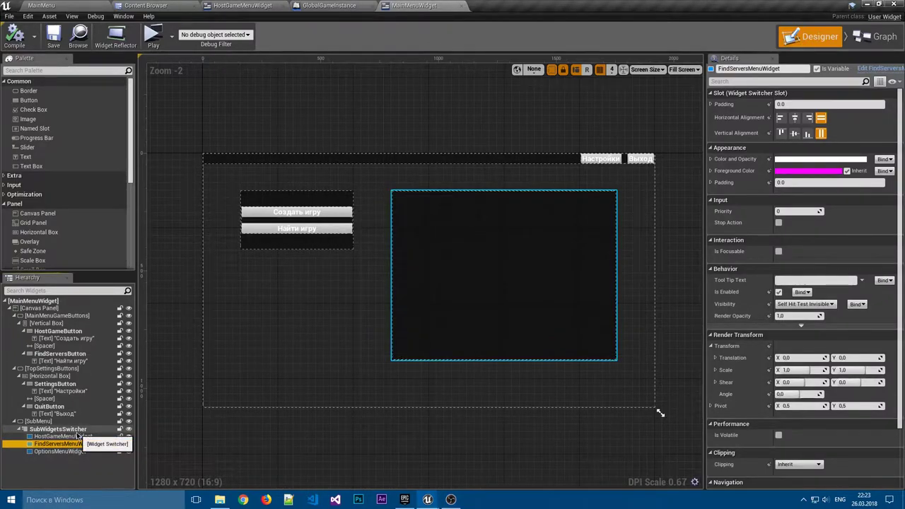
left_click(38, 421)
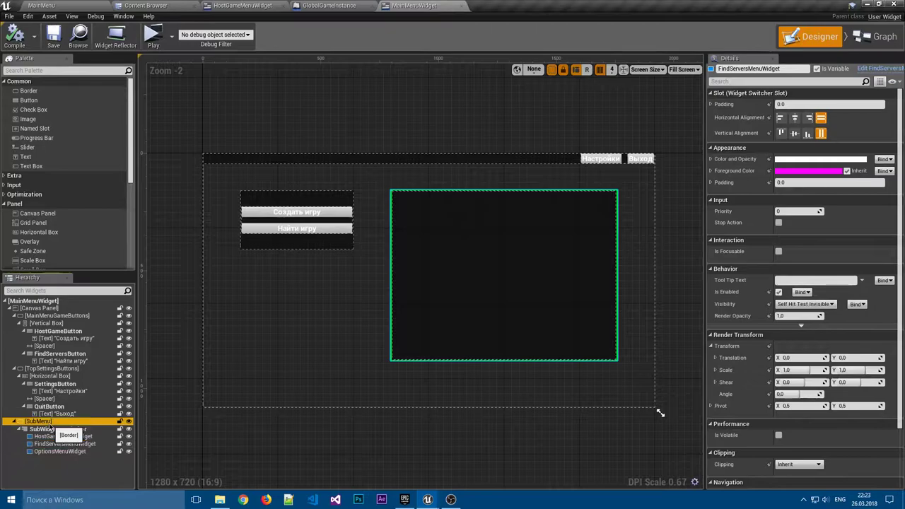
left_click(147, 46)
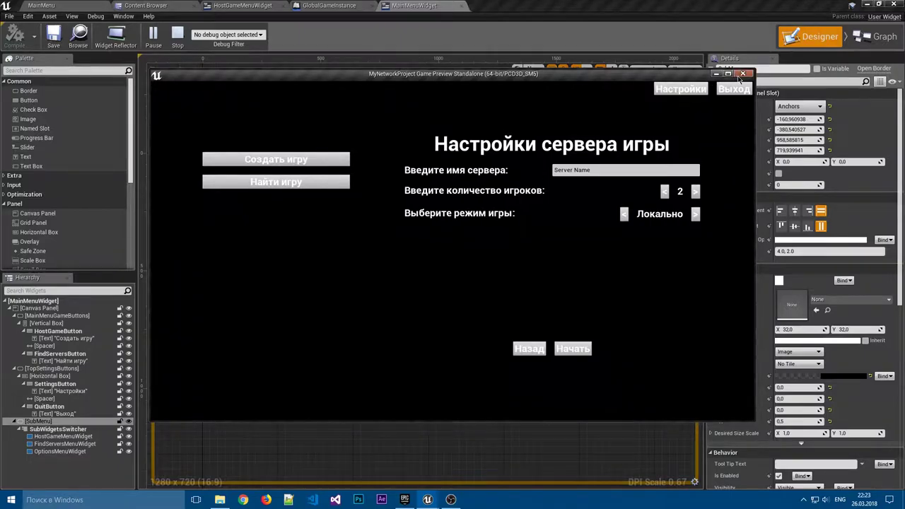
left_click(742, 74)
left_click(62, 430)
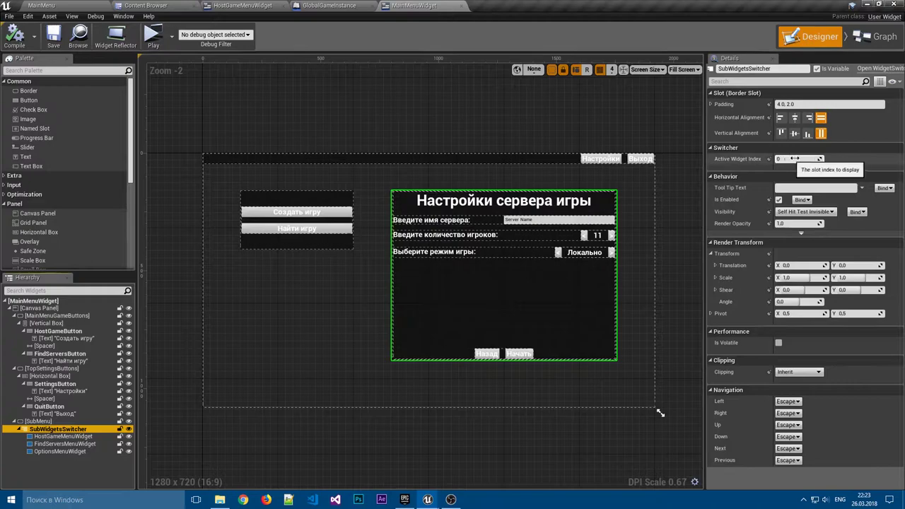
Tick Is Variable on the SubMenu border and switch to the Event Graph.
left_click(32, 428, "ctrl")
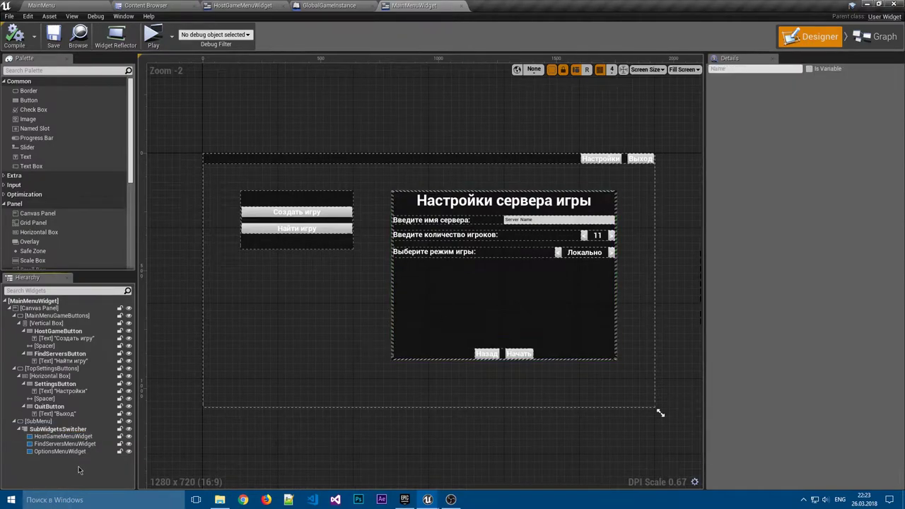
left_click(32, 424)
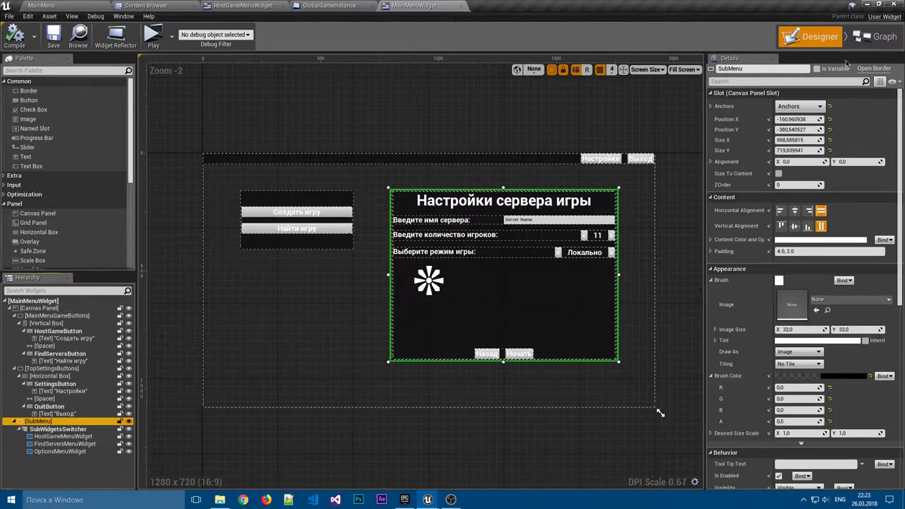
left_click(817, 68)
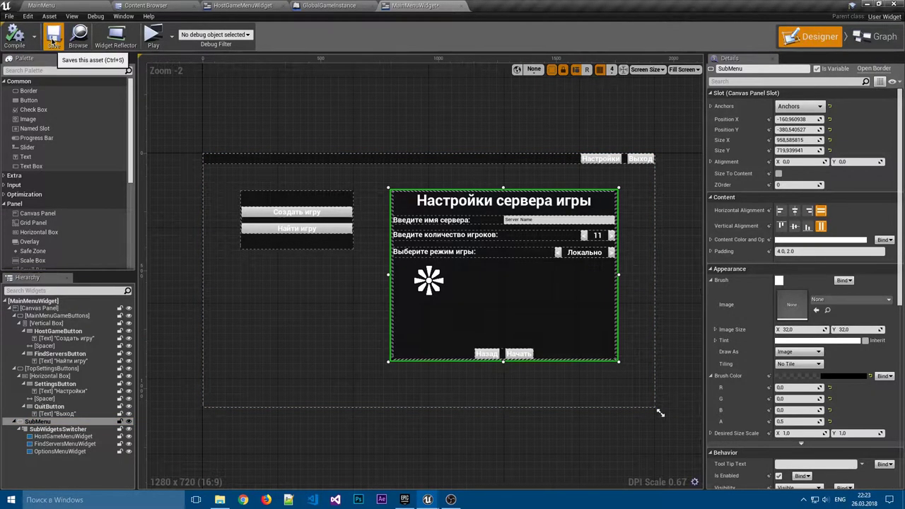
left_click(874, 39)
type("SubMenuVis")
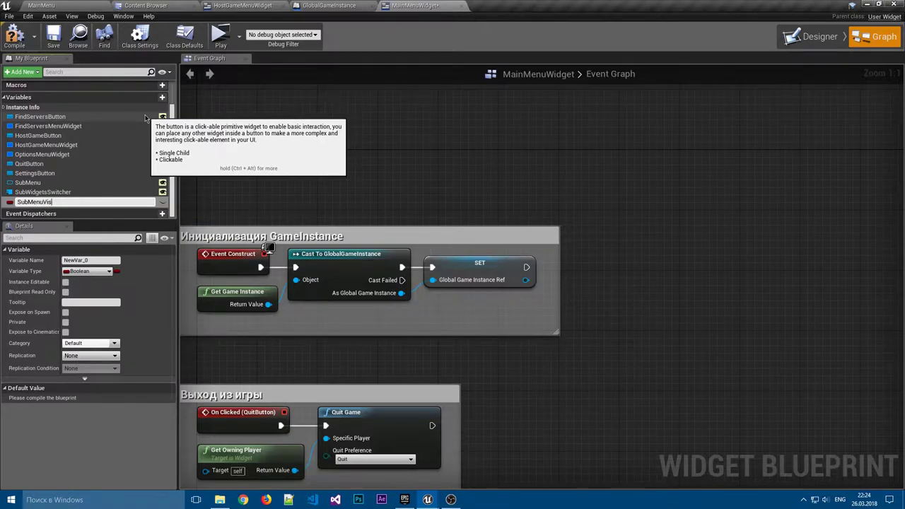
Name the new variable SubMenuVis, type ESlate Visibility, with default value Hidden.
key("Return")
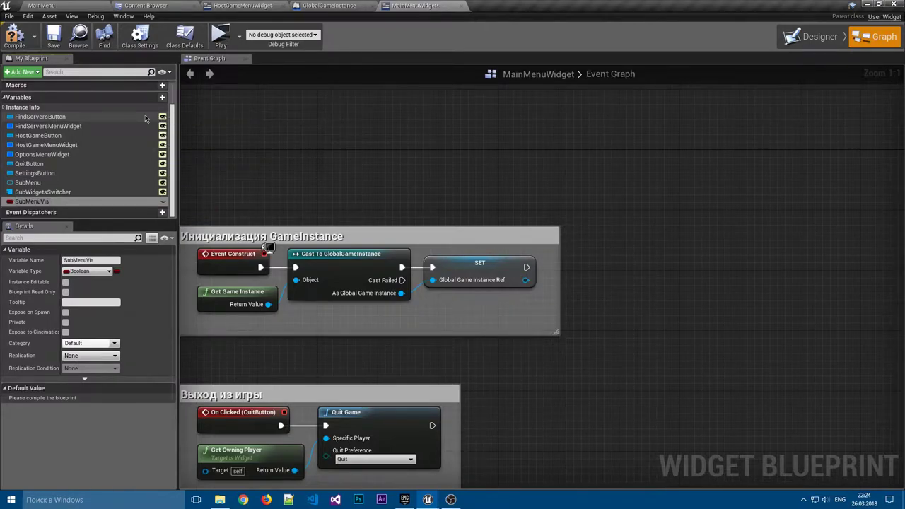
left_click(80, 272)
type("e")
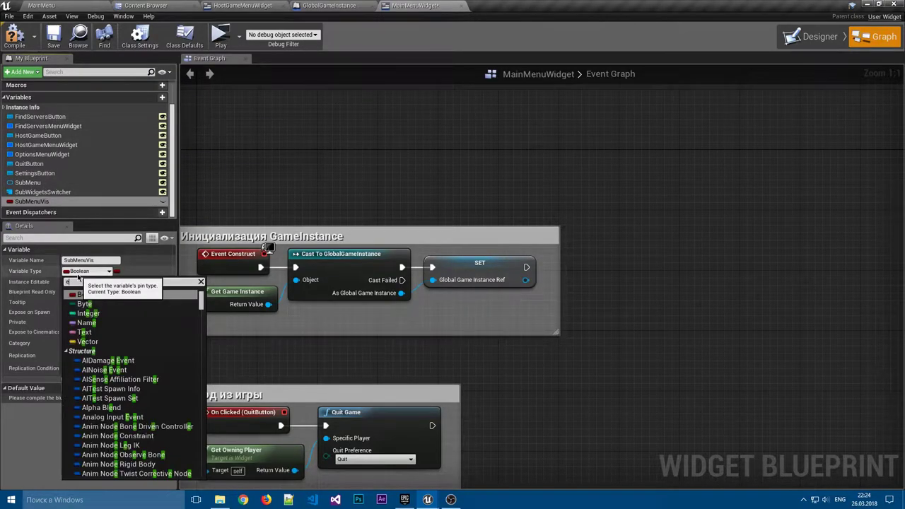
type("sla")
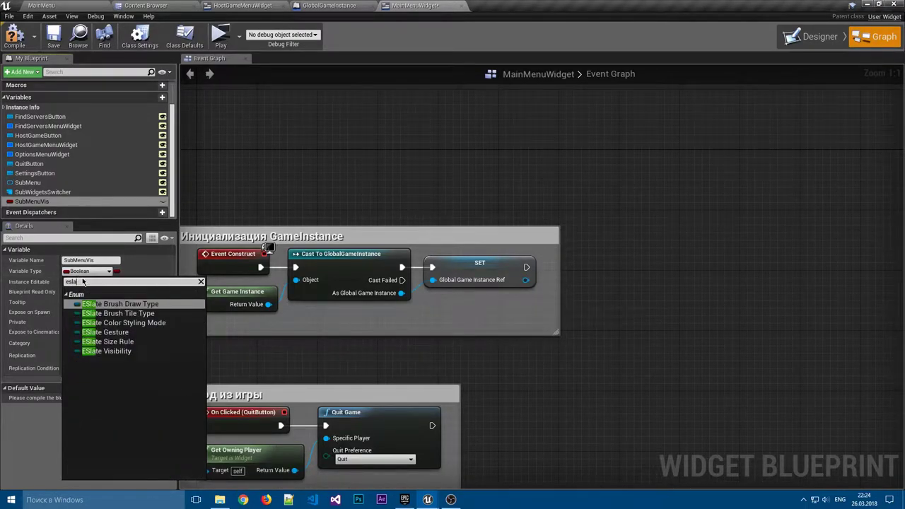
left_click(125, 352)
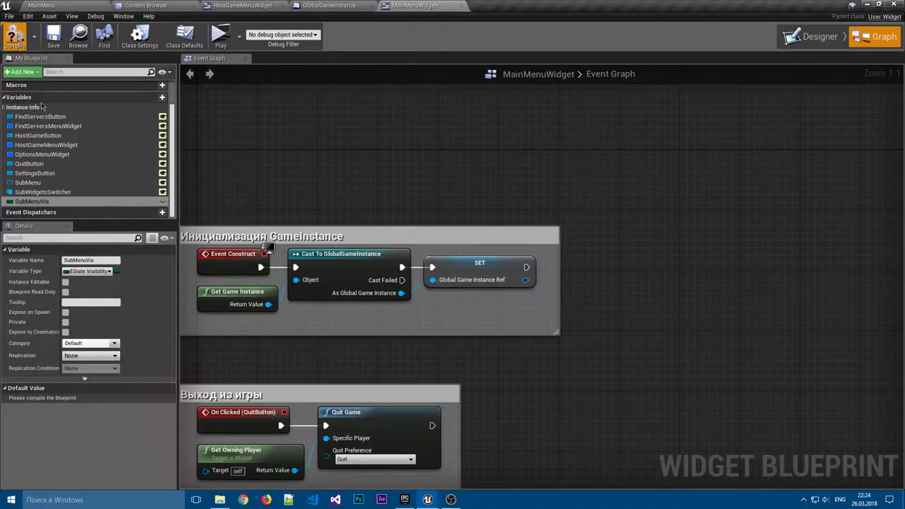
left_click(85, 400)
left_click(79, 422)
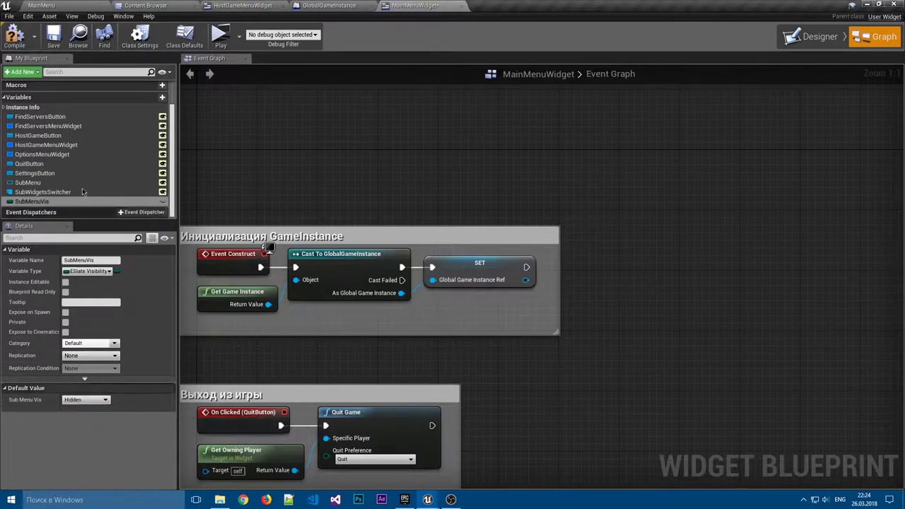
Compile and save the widget blueprint, then return to the Designer.
left_click(14, 36)
left_click(53, 35)
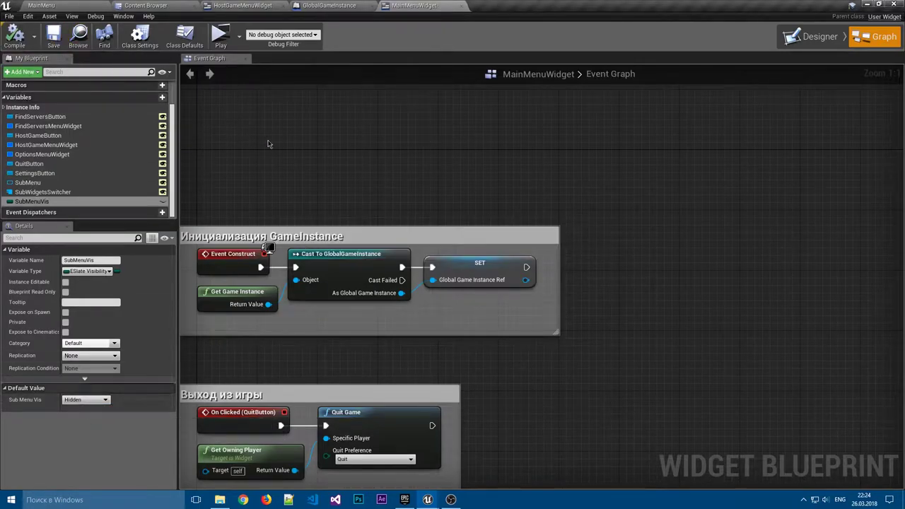
right_click_drag(267, 144, 271, 101)
left_click(810, 36)
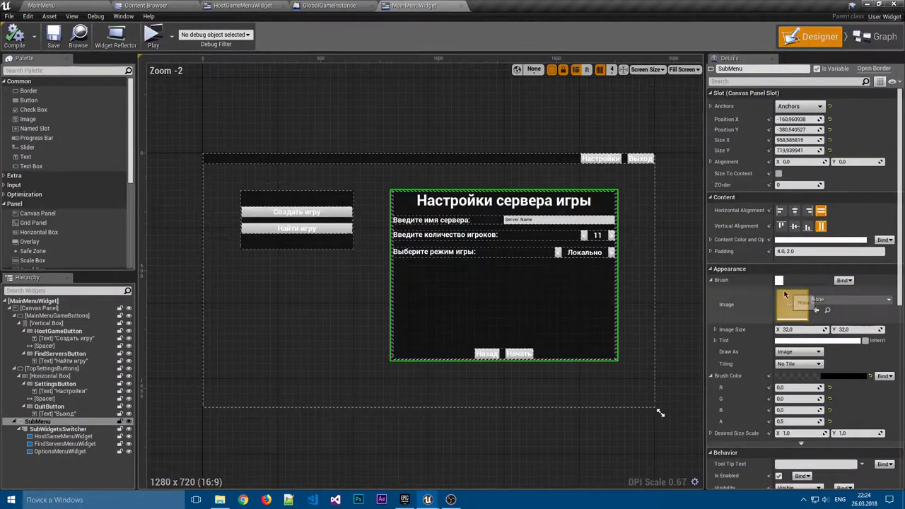
Set the SubMenu border's Visibility to Hidden and bind it to SubMenuVis.
left_click(38, 422)
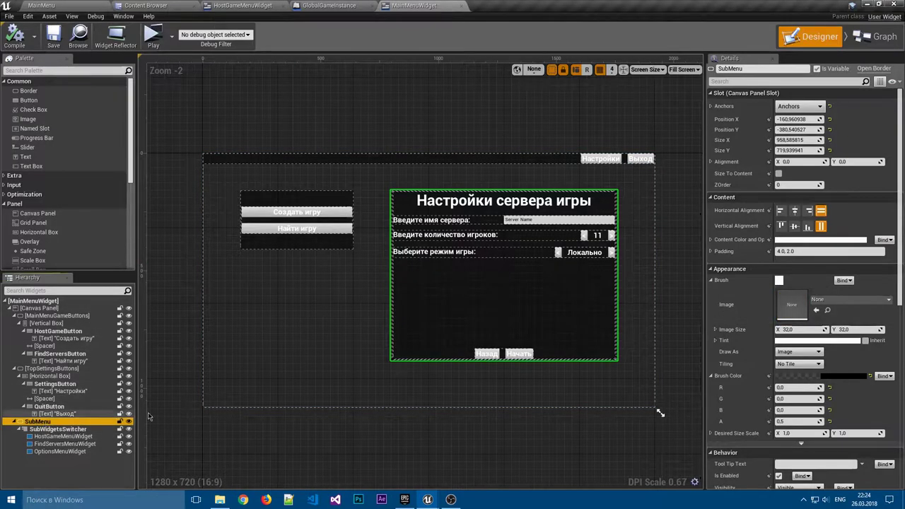
scroll(813, 332, "down", 1)
scroll(820, 346, "down", 1)
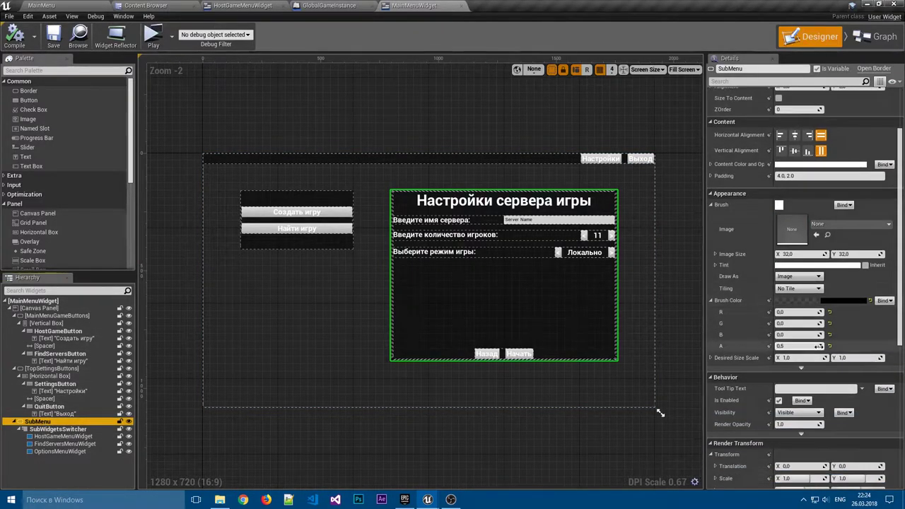
left_click(797, 412)
left_click(790, 432)
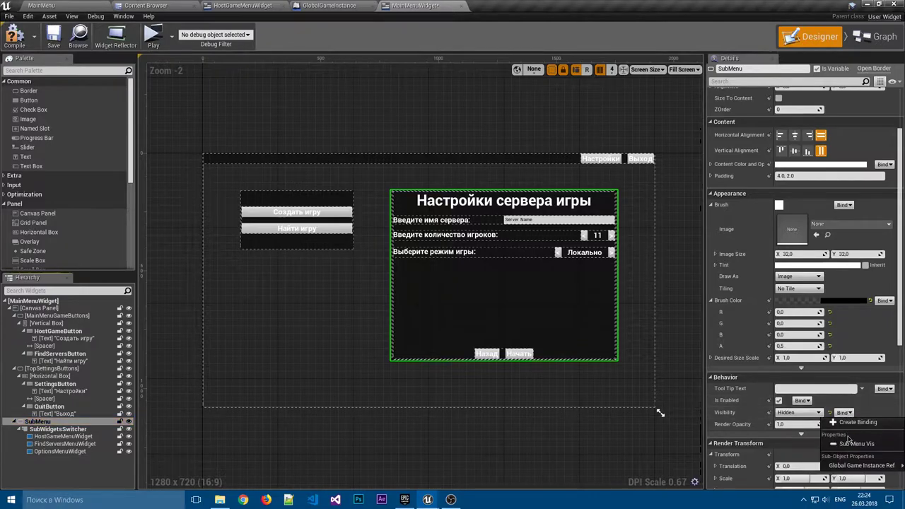
left_click(53, 35)
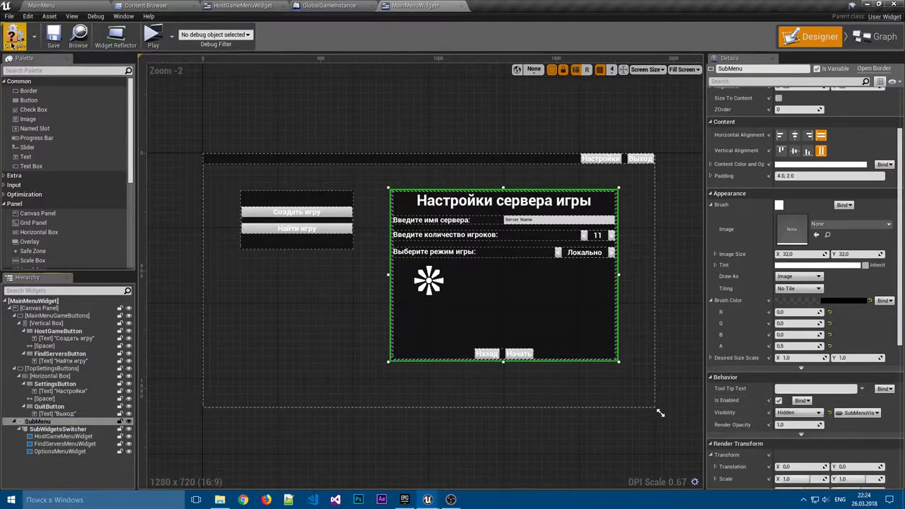
Locate the find-servers handler and drop a SET SubMenuVis node (Visible) beside its Branch.
left_click(876, 36)
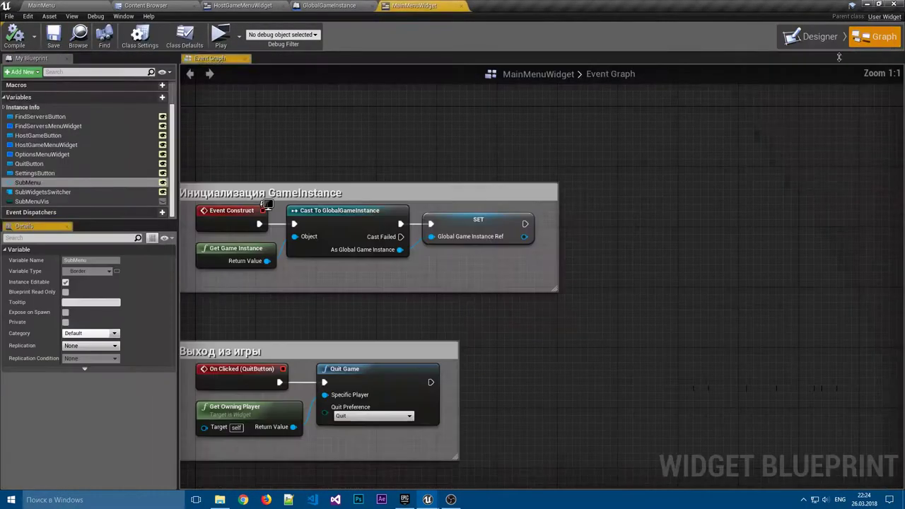
right_click_drag(341, 277, 437, 215)
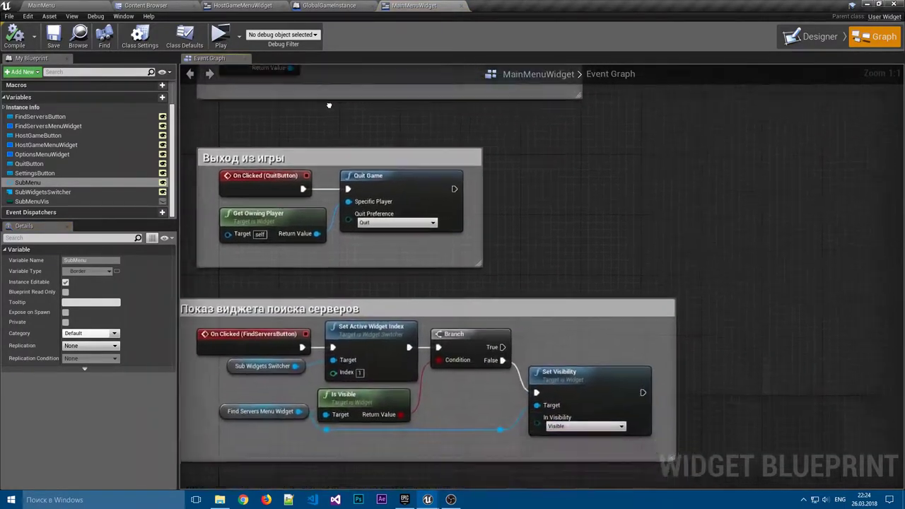
scroll(437, 215, "down", 1)
scroll(438, 214, "down", 2)
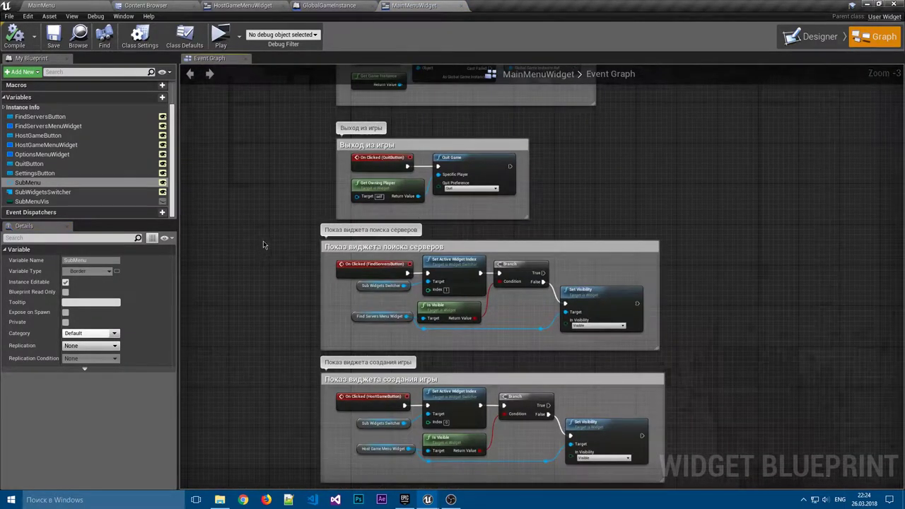
right_click_drag(257, 176, 229, 139)
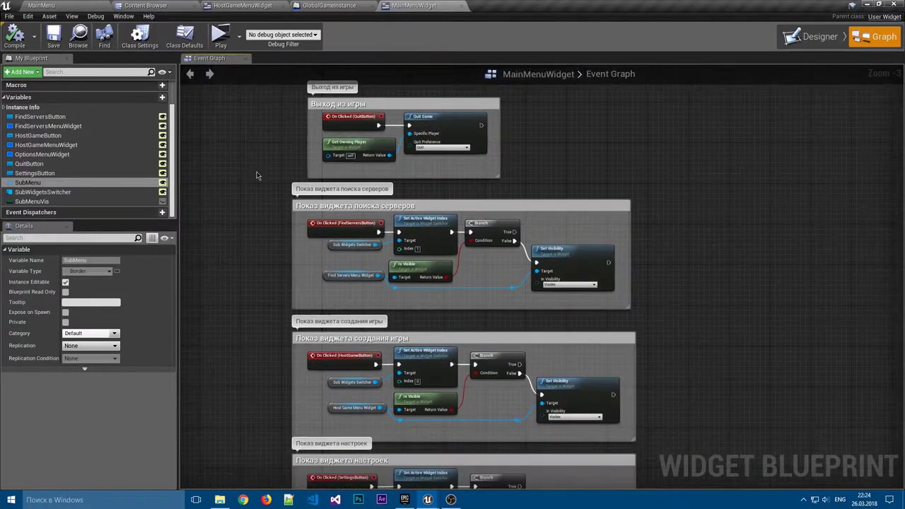
scroll(258, 175, "up", 1)
right_click_drag(349, 223, 332, 30)
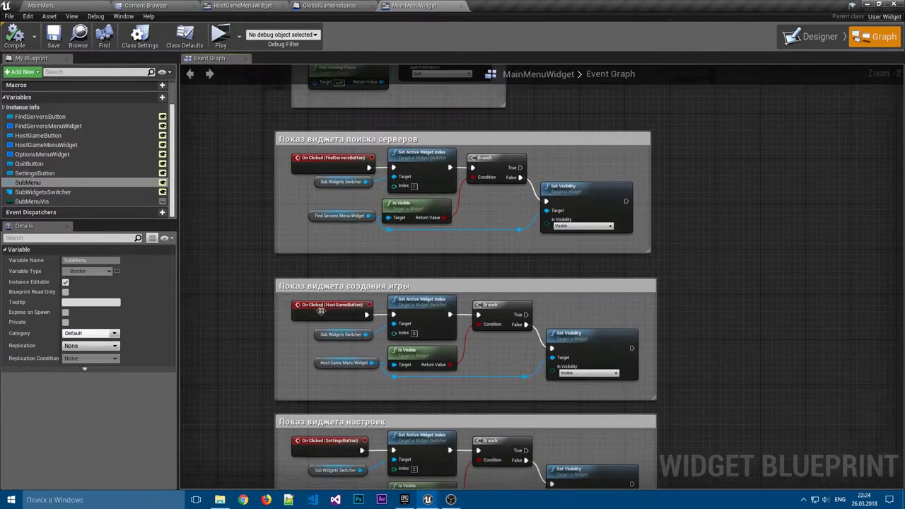
right_click_drag(338, 324, 297, 504)
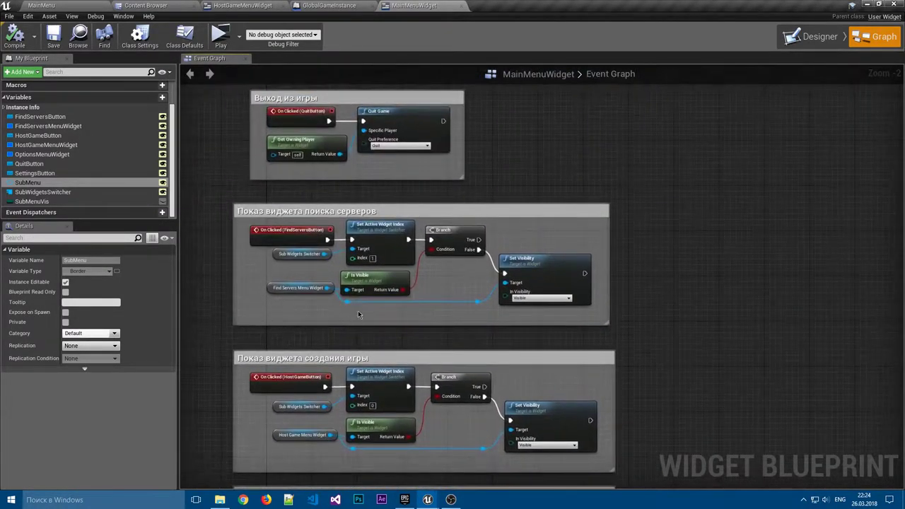
right_click_drag(550, 212, 519, 198)
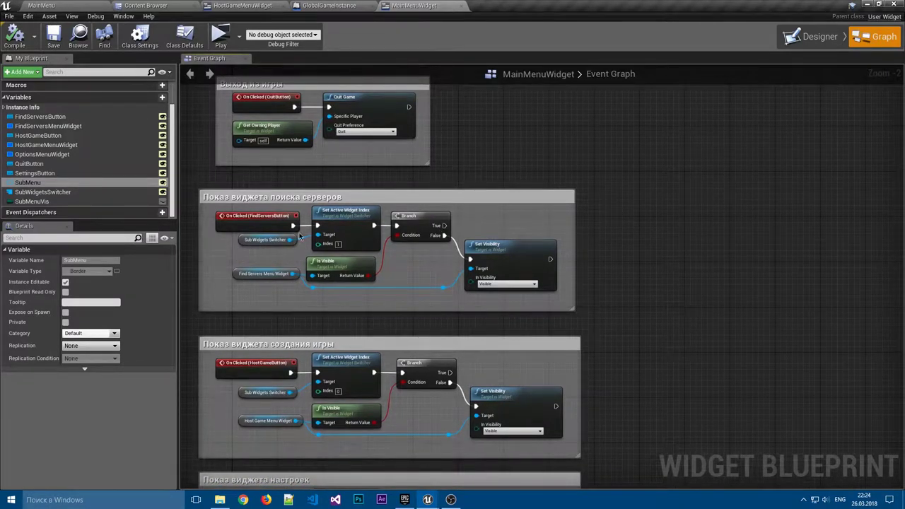
right_click_drag(562, 238, 466, 200)
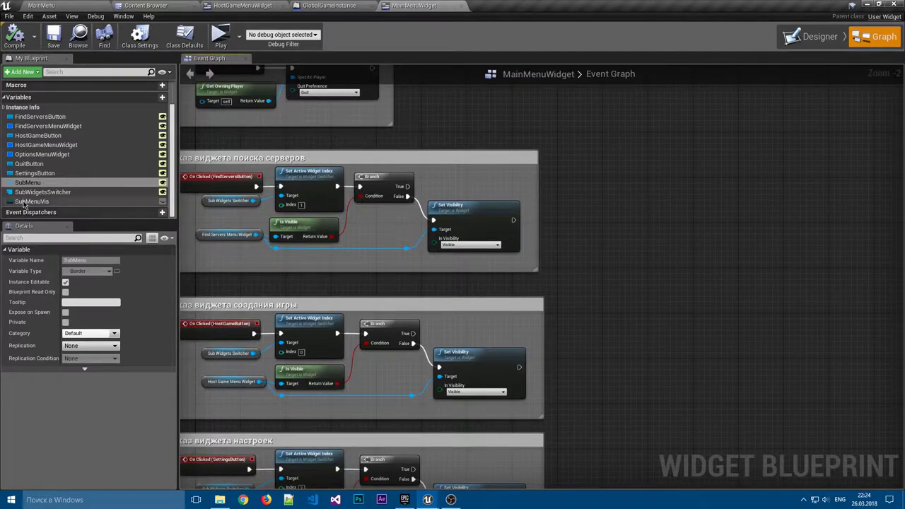
mouse_move(32, 201)
left_mouse_down()
mouse_move(587, 164)
mouse_move(421, 170)
mouse_move(400, 176)
mouse_move(397, 212)
left_mouse_up()
left_click(597, 174)
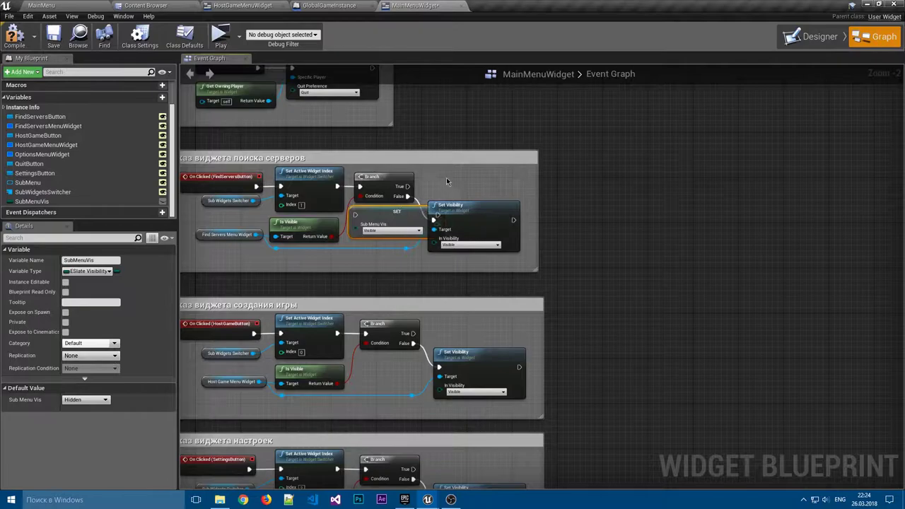
Rearrange the find-servers chain so SET SubMenuVis sits before the Branch and Set Visibility.
right_click_drag(446, 177, 427, 168)
left_click_drag(520, 180, 669, 183)
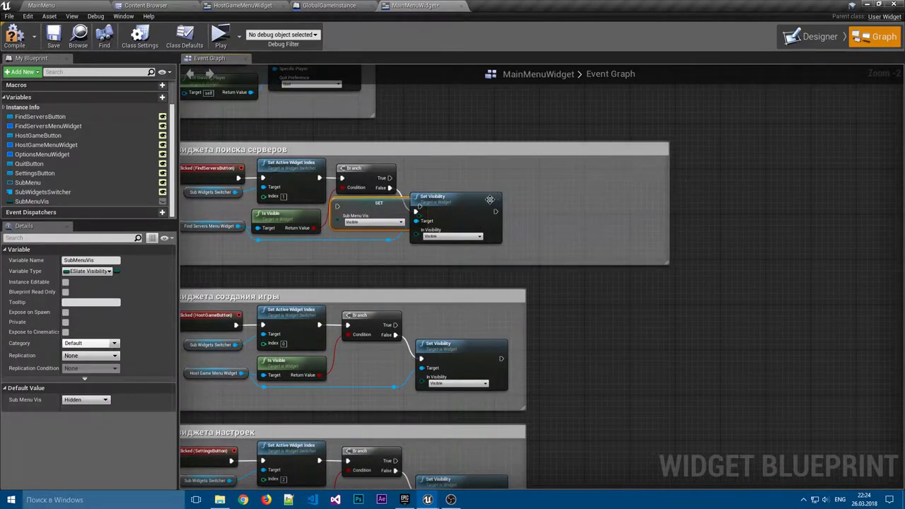
left_click_drag(490, 199, 570, 199)
left_click_drag(375, 212, 375, 177)
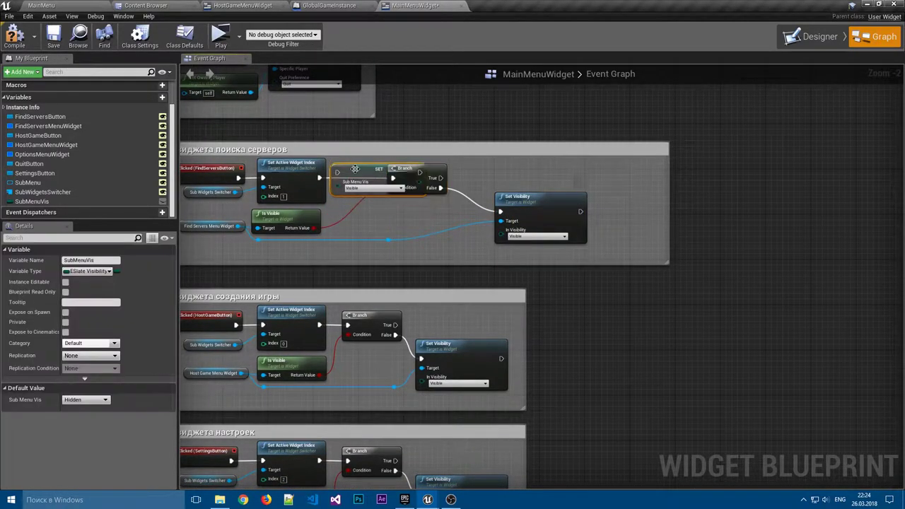
left_click_drag(429, 172, 474, 172)
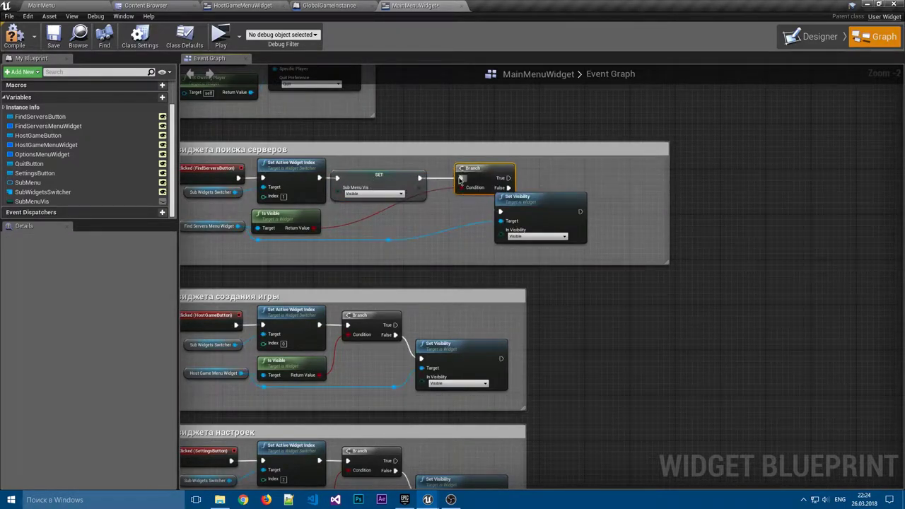
left_click_drag(527, 202, 555, 202)
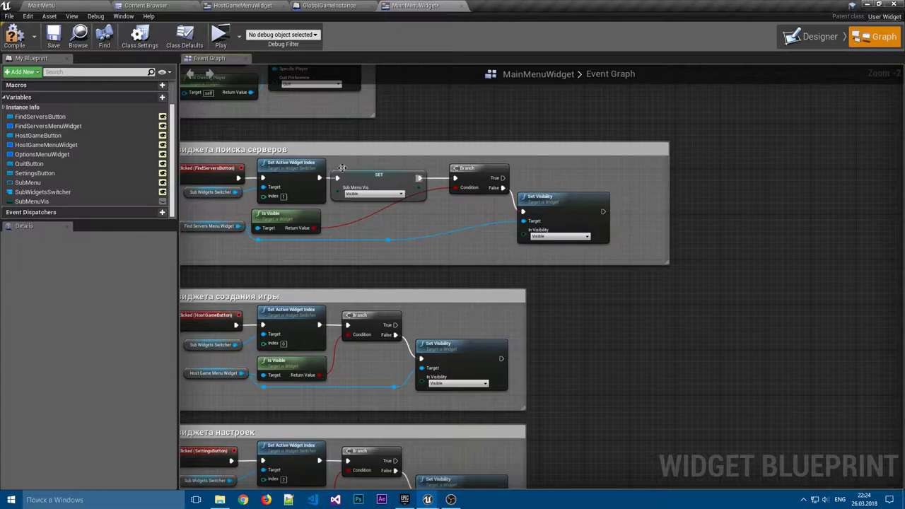
Pan back to the server-search block and select its SET Sub Menu Vis node for copying.
right_click_drag(418, 179, 444, 144)
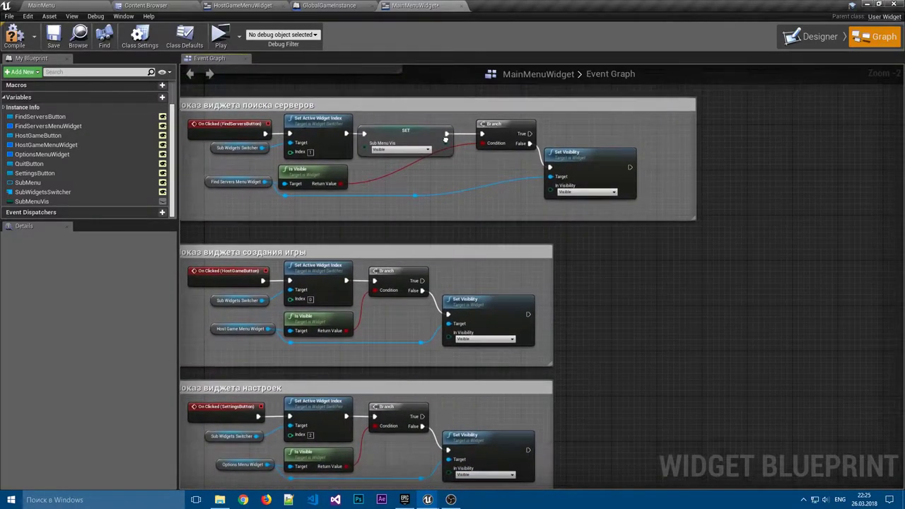
right_click_drag(583, 367, 626, 264)
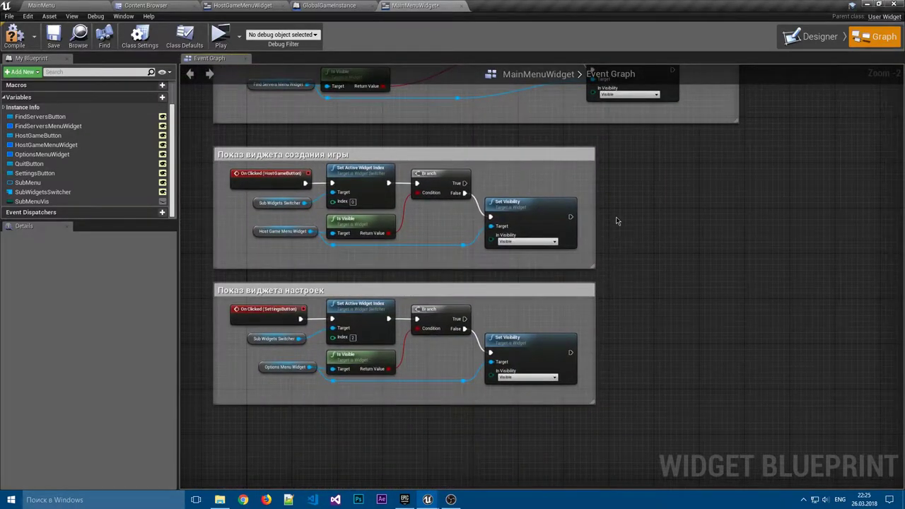
mouse_move(622, 208)
right_mouse_down()
mouse_move(618, 281)
mouse_move(598, 90)
right_mouse_up()
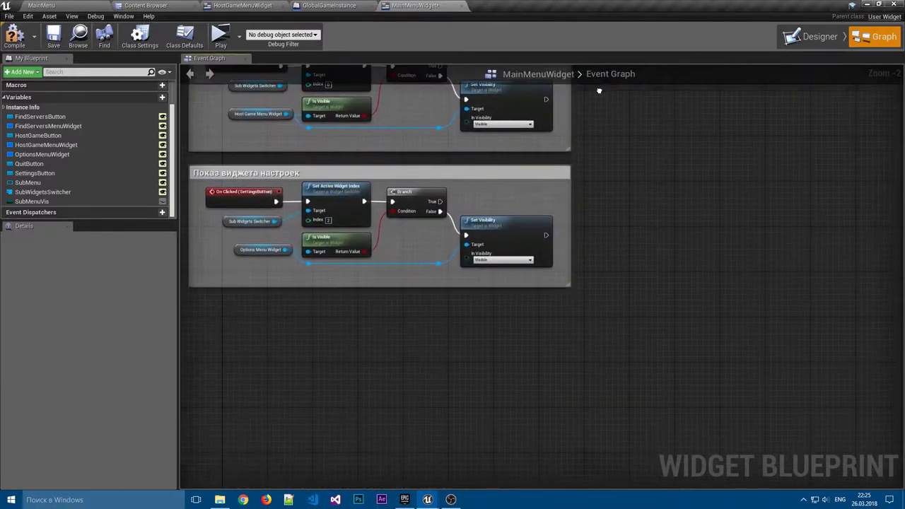
scroll(622, 184, "down", 1)
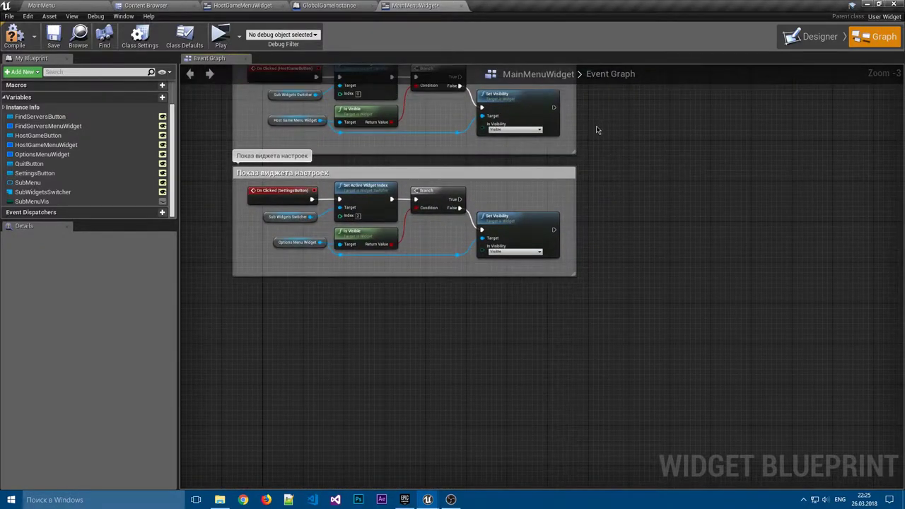
right_click_drag(595, 130, 596, 354)
right_click_drag(535, 246, 525, 295)
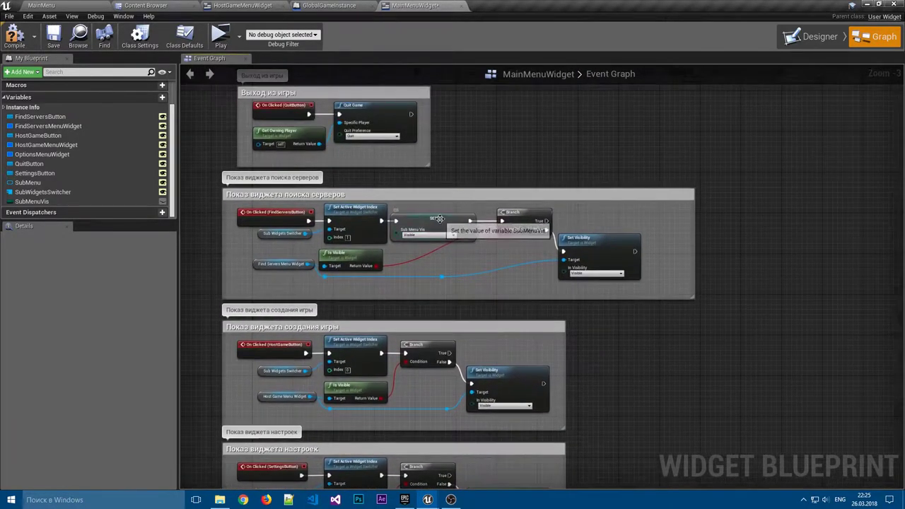
left_click(439, 220)
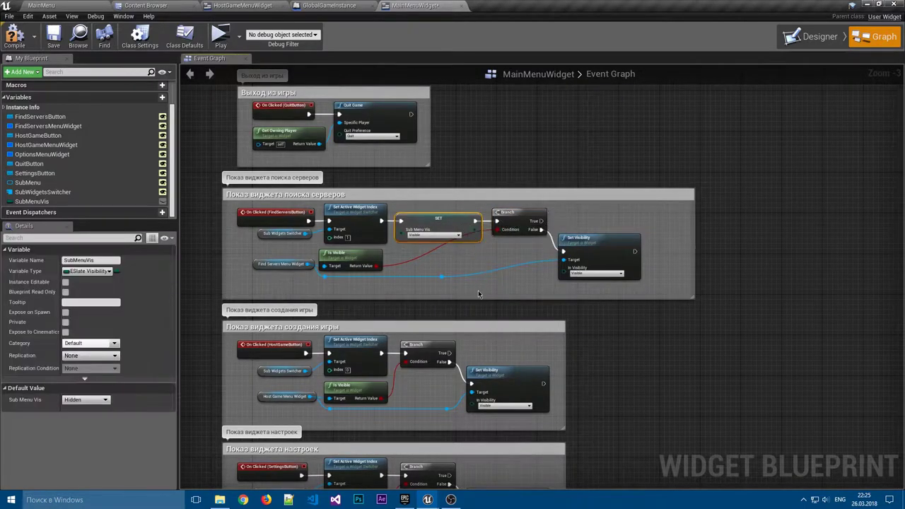
Widen the game-creation comment box and push its Branch and Set Visibility nodes right.
right_click_drag(478, 294, 468, 244)
left_click(554, 272)
left_click_drag(559, 261, 698, 251)
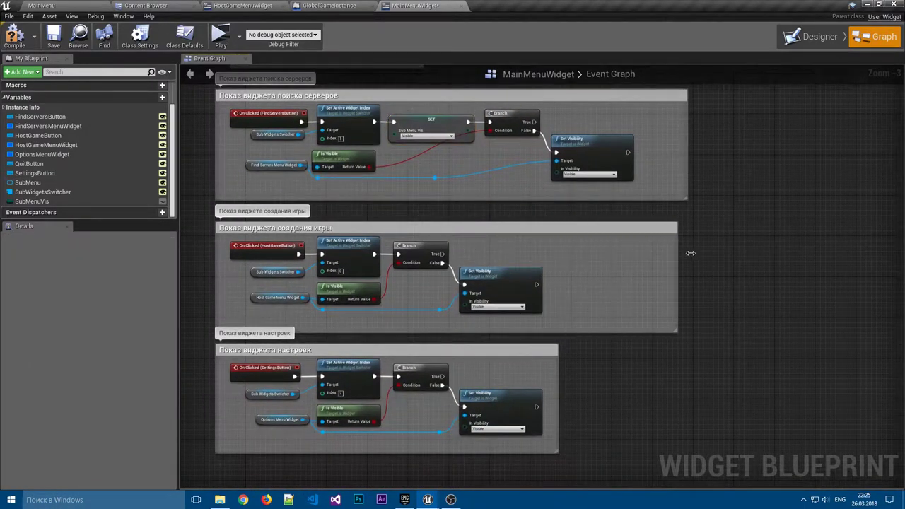
left_click_drag(613, 268, 388, 314)
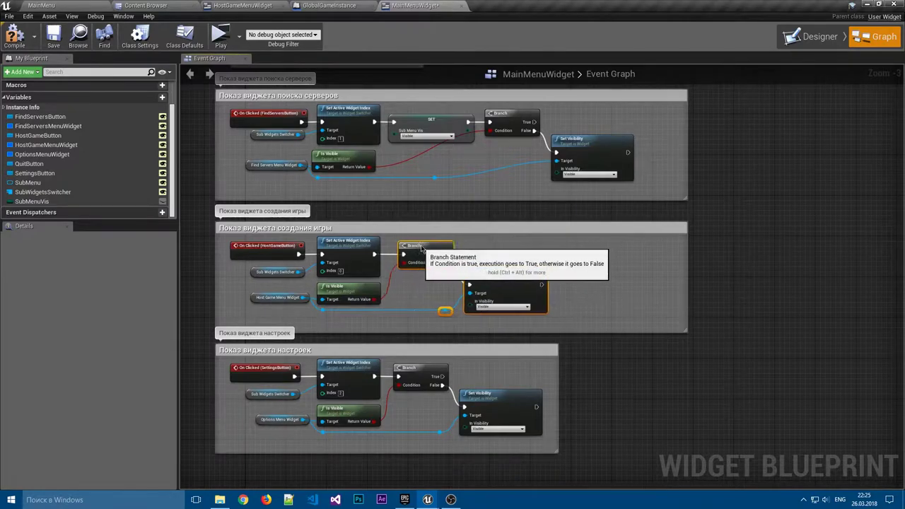
left_click_drag(417, 246, 467, 246)
double_click(438, 178)
left_click_drag(438, 177, 523, 177)
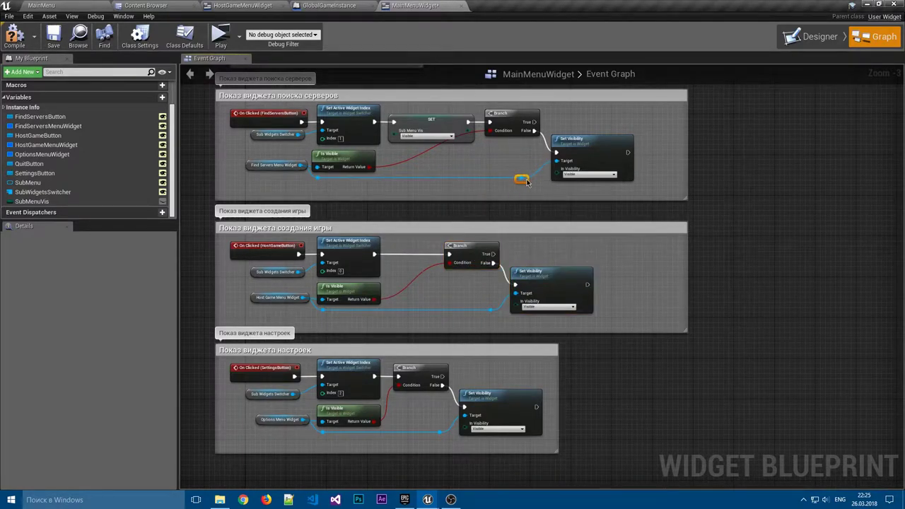
key("Delete")
left_click_drag(444, 246, 516, 246)
Paste a SET Sub Menu Vis node between Set Active Widget Index and Branch in the game-creation block.
left_click(415, 261)
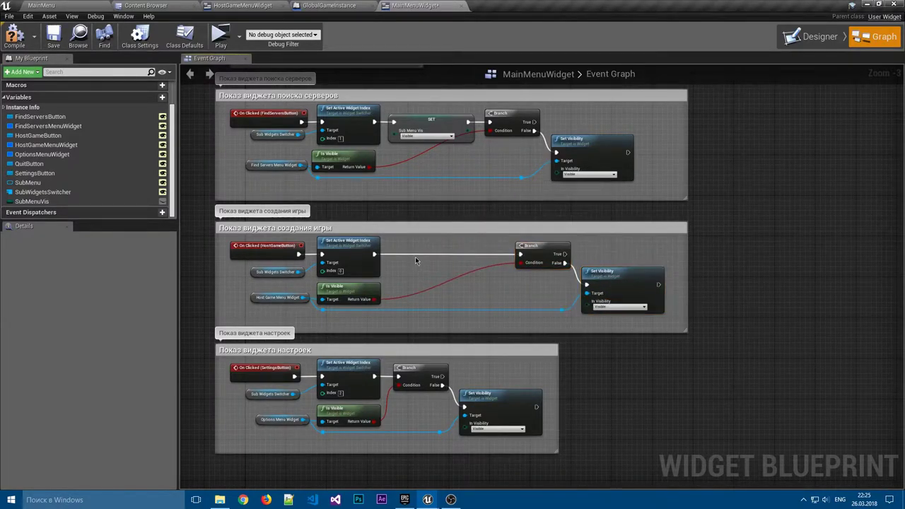
key("ctrl+v")
left_click_drag(374, 254, 401, 253)
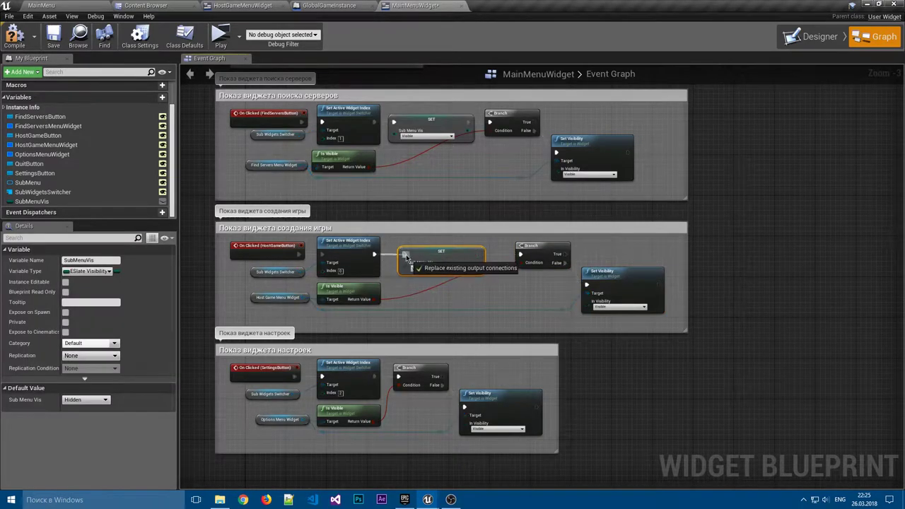
left_click_drag(480, 254, 521, 254)
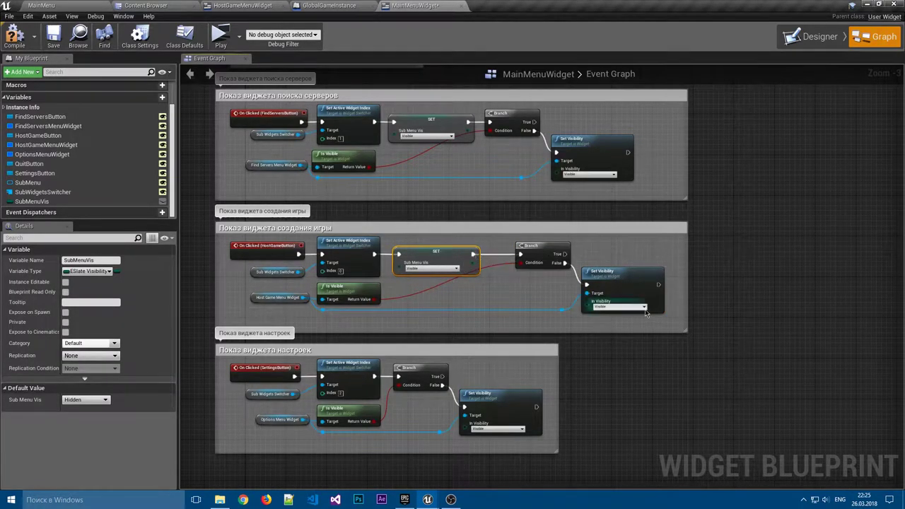
mouse_move(675, 324)
left_mouse_down()
mouse_move(509, 237)
mouse_move(518, 247)
mouse_move(508, 252)
left_mouse_up()
left_click(570, 244)
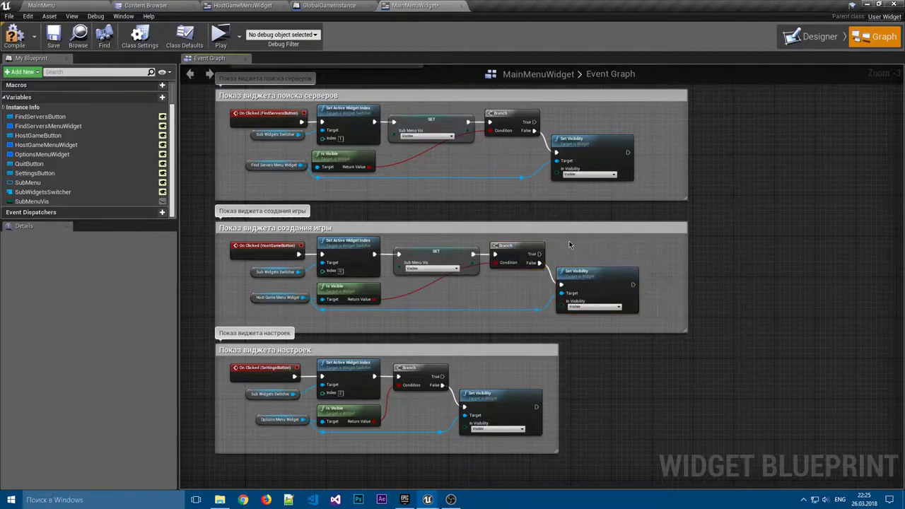
left_click_drag(690, 167, 658, 166)
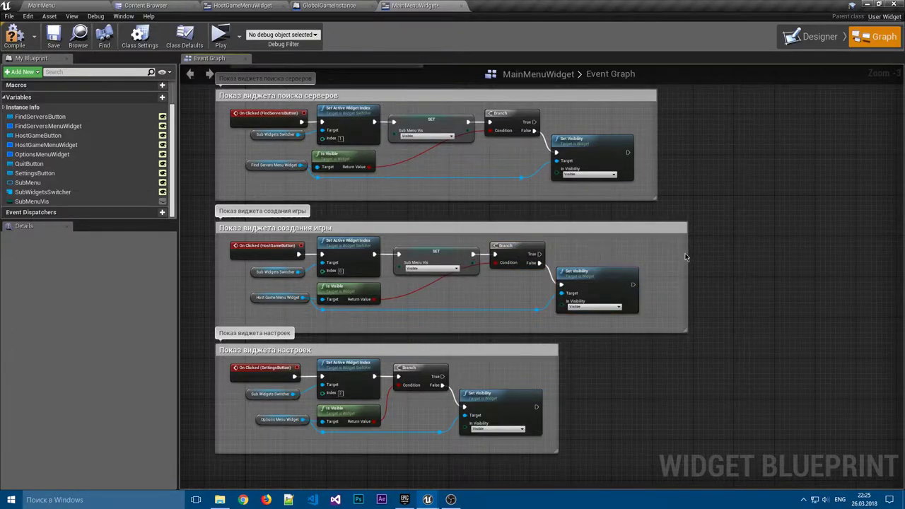
left_click_drag(685, 257, 650, 255)
Insert and wire a SET Sub Menu Vis node before the settings block's Branch, then compile.
right_click_drag(669, 277, 665, 153)
left_click_drag(558, 268, 678, 265)
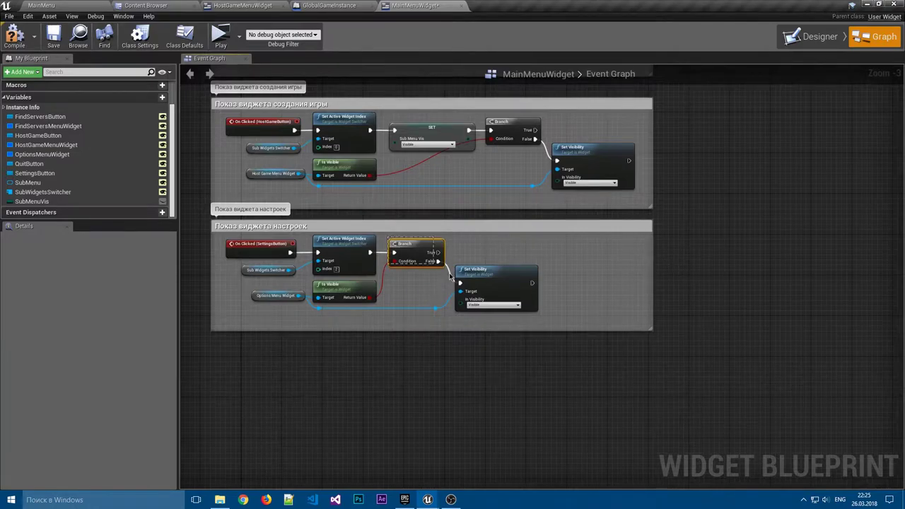
left_click_drag(449, 275, 541, 315)
left_click_drag(506, 282, 616, 282)
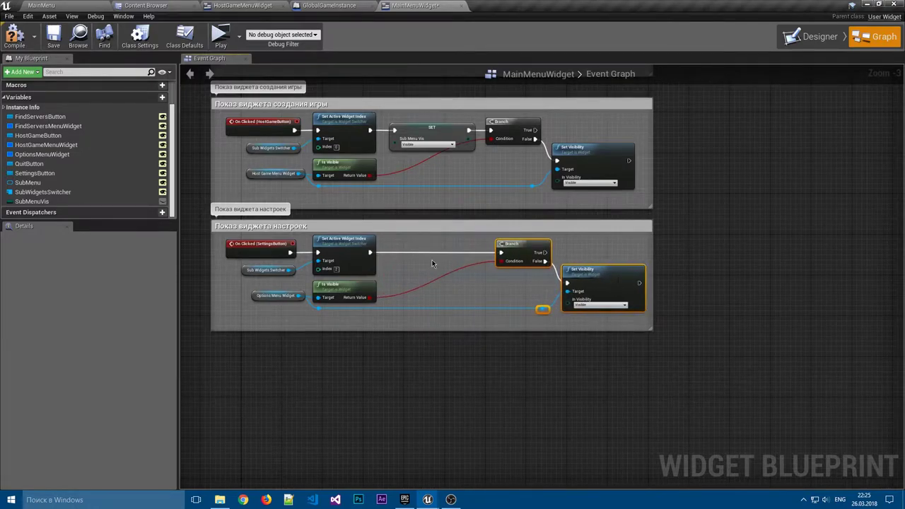
left_click_drag(31, 201, 427, 259, "alt")
left_click_drag(369, 253, 395, 253)
left_click_drag(468, 252, 501, 252)
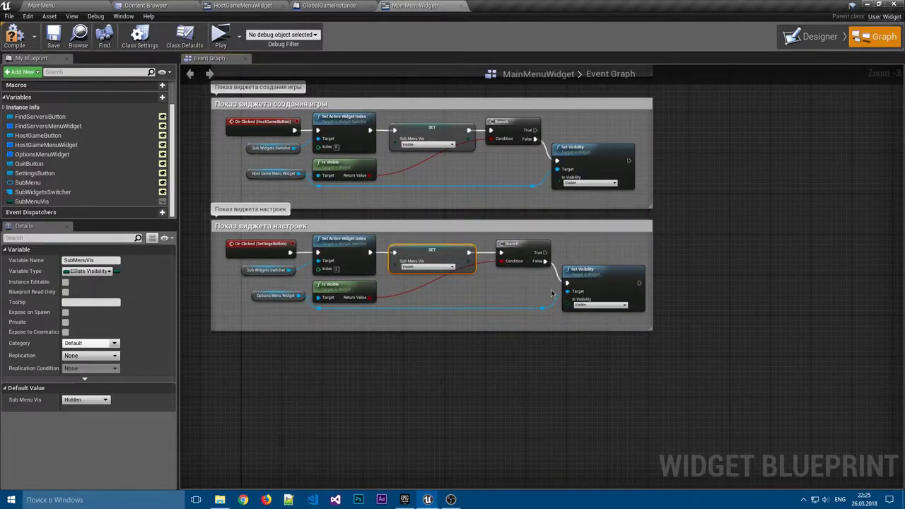
mouse_move(551, 294)
left_mouse_down()
mouse_move(569, 252)
mouse_move(565, 270)
left_mouse_up()
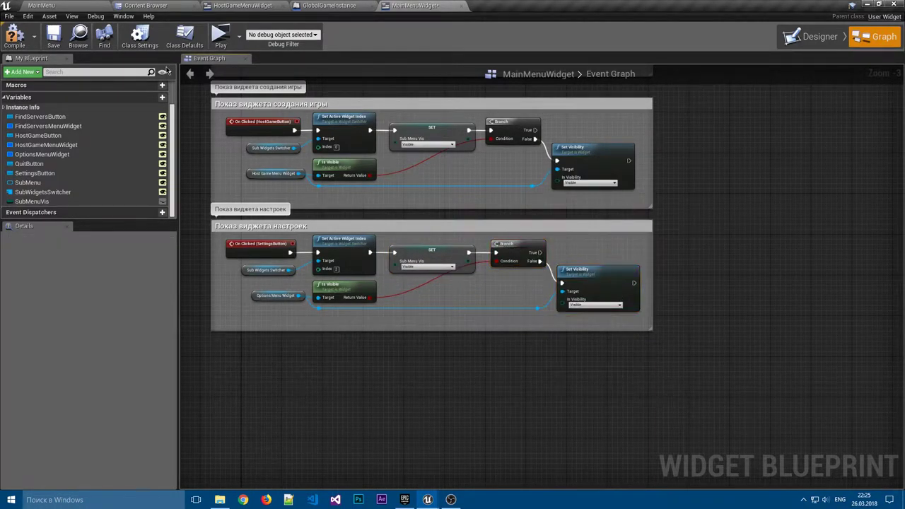
left_click(29, 44)
right_click_drag(703, 168, 723, 274)
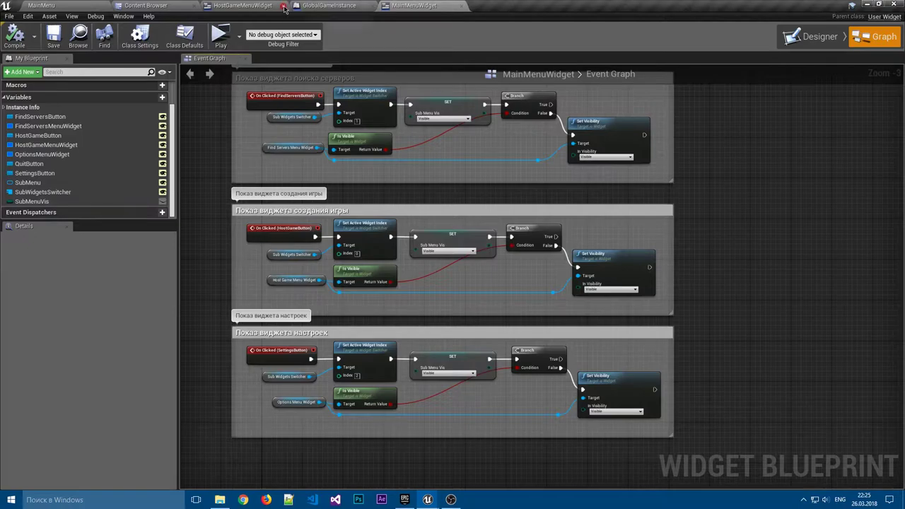
left_click(221, 36)
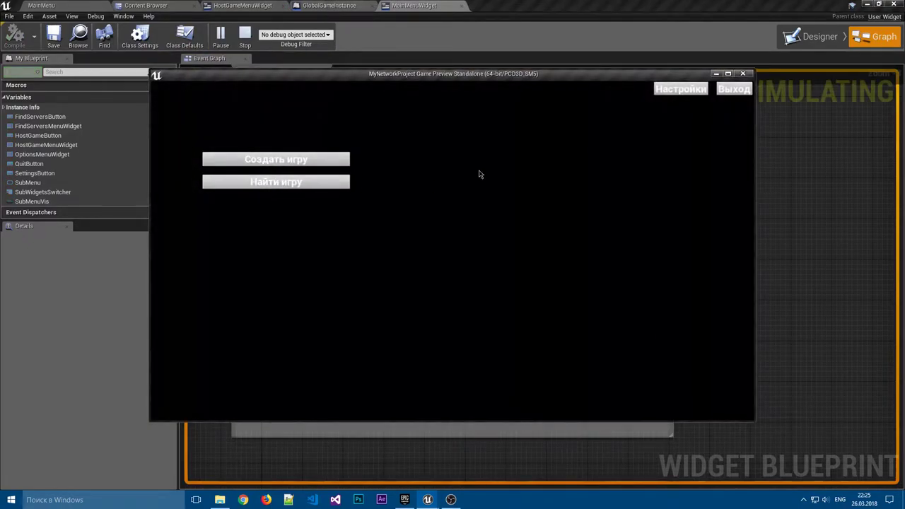
left_click(683, 90)
left_click(307, 182)
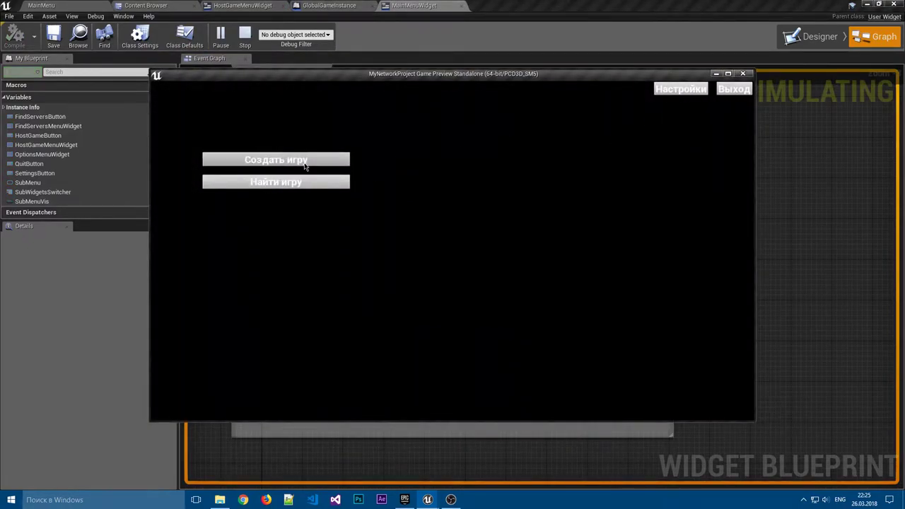
left_click(297, 160)
left_click(301, 185)
left_click(303, 159)
left_click(679, 95)
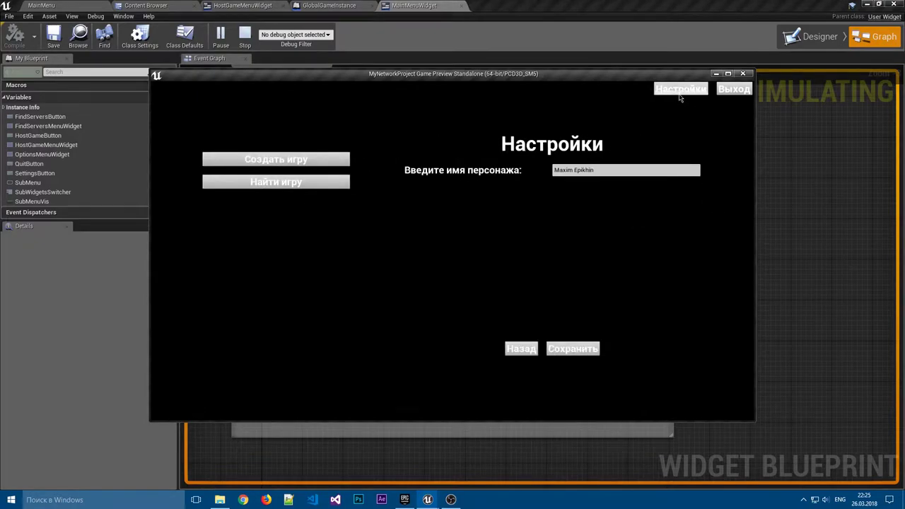
left_click(506, 346)
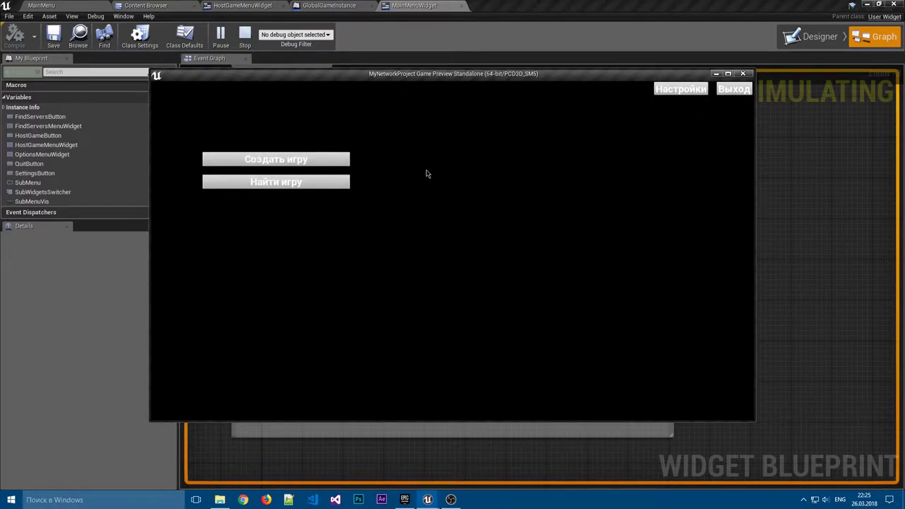
left_click(318, 161)
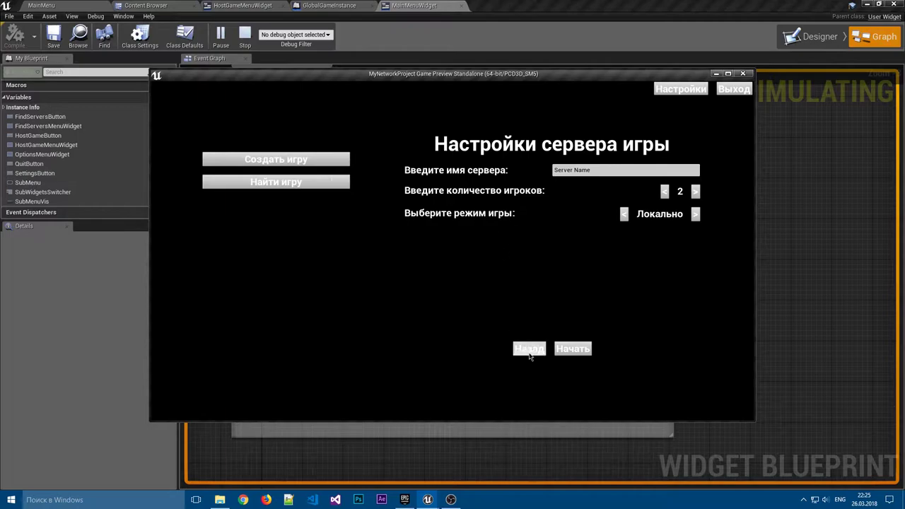
left_click(530, 356)
left_click(283, 161)
left_click(529, 348)
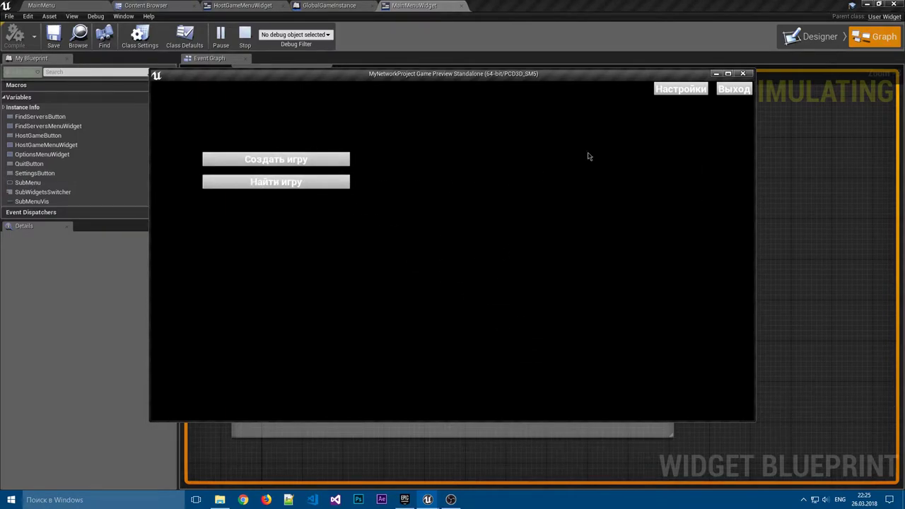
left_click(671, 93)
left_click(507, 348)
left_click(743, 73)
left_click(220, 36)
left_click(676, 94)
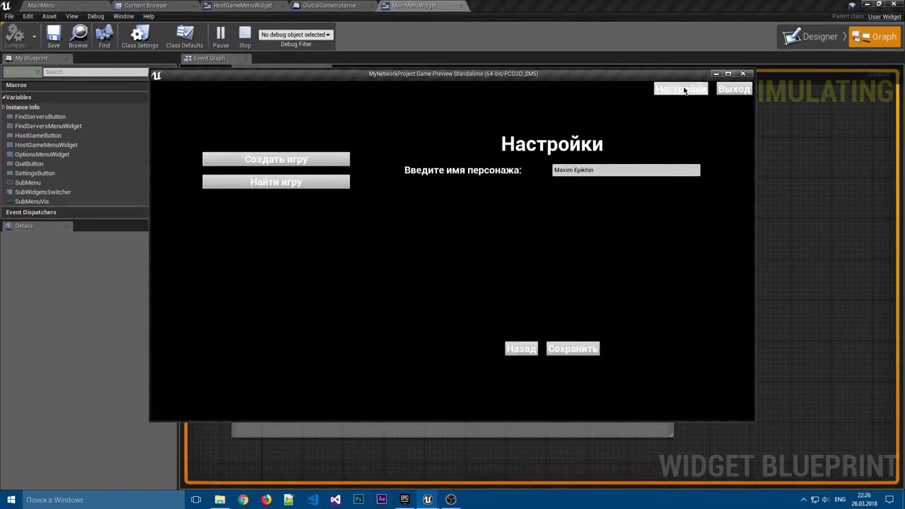
left_click(303, 181)
left_click(302, 158)
left_click(528, 349)
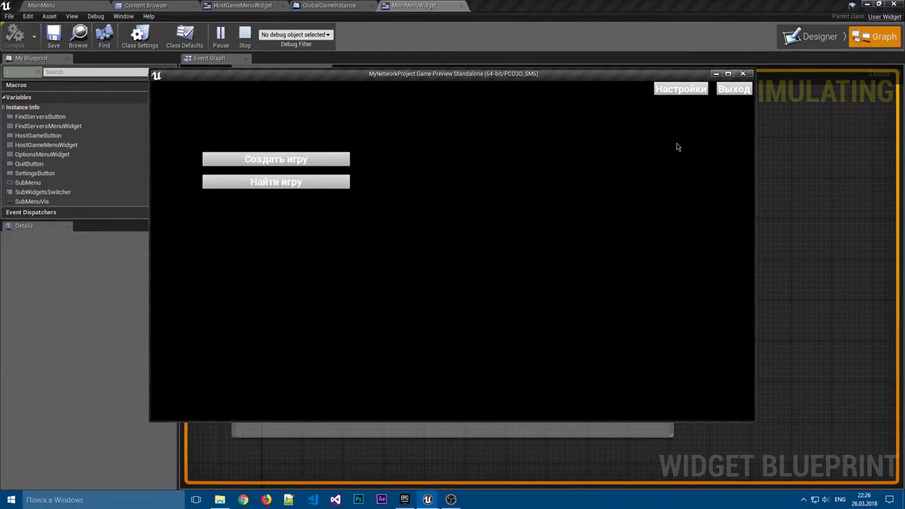
left_click(678, 89)
left_click(299, 160)
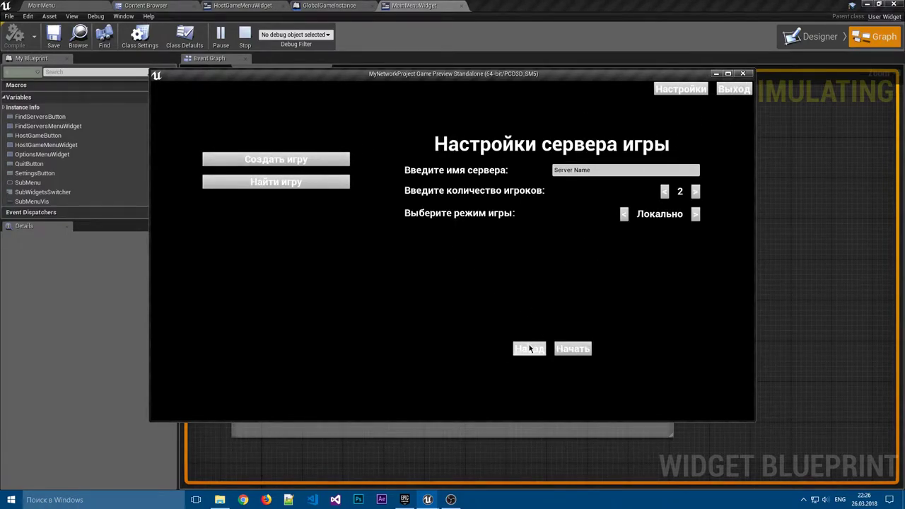
left_click(529, 349)
left_click(742, 73)
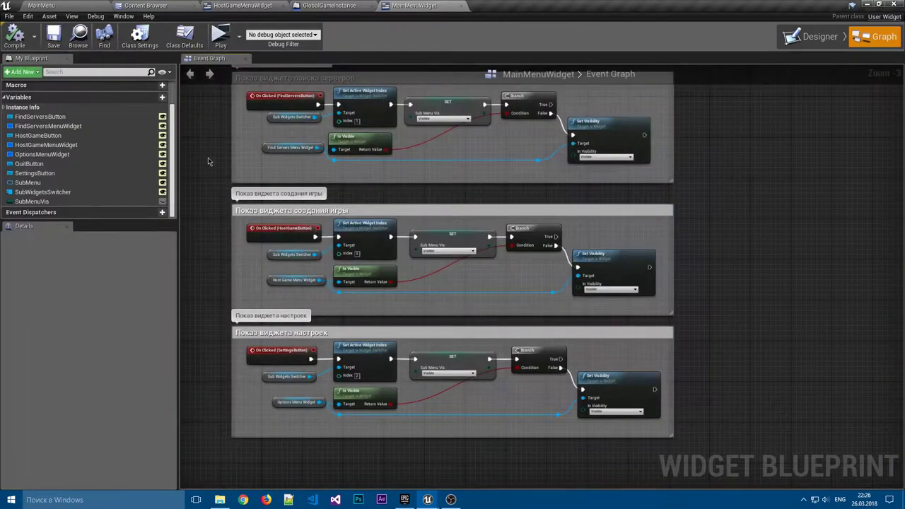
Duplicate the settings handler's Set Visibility node and wire Branch True into the copy.
right_click_drag(208, 161, 203, 178)
scroll(222, 188, "up", 3)
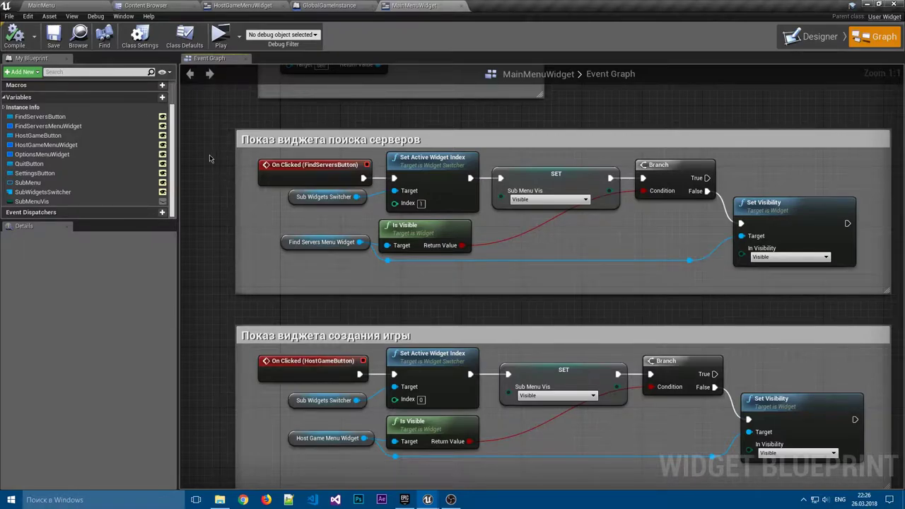
left_click(331, 5)
left_click(419, 6)
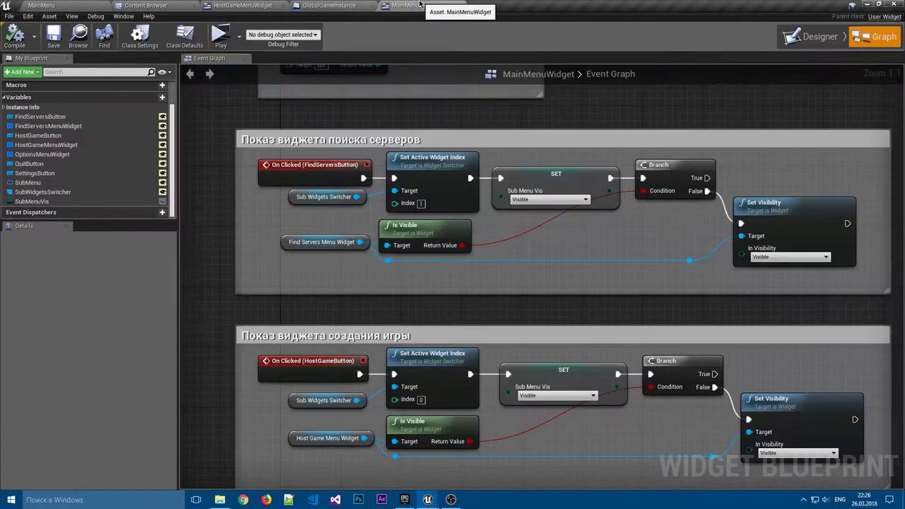
mouse_move(241, 182)
right_mouse_down()
mouse_move(211, 159)
mouse_move(506, 249)
right_mouse_up()
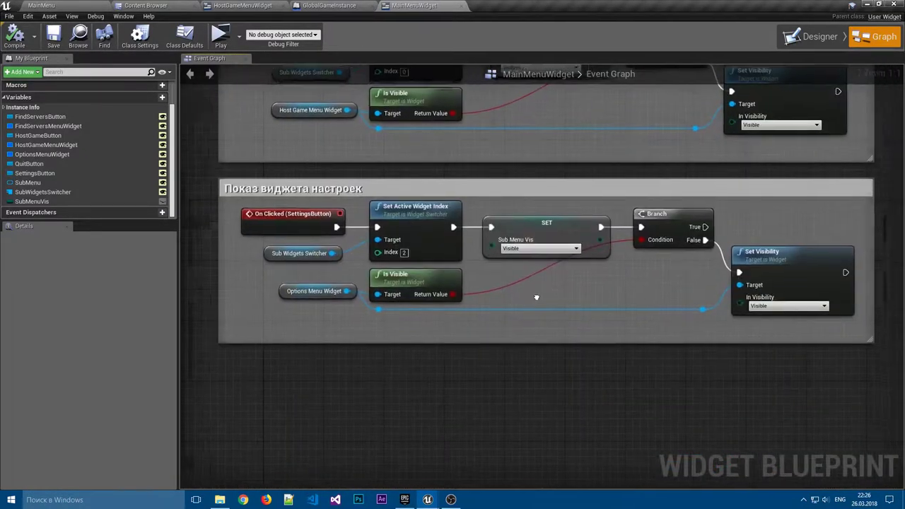
mouse_move(326, 282)
right_mouse_down()
mouse_move(551, 256)
mouse_move(505, 265)
right_mouse_up()
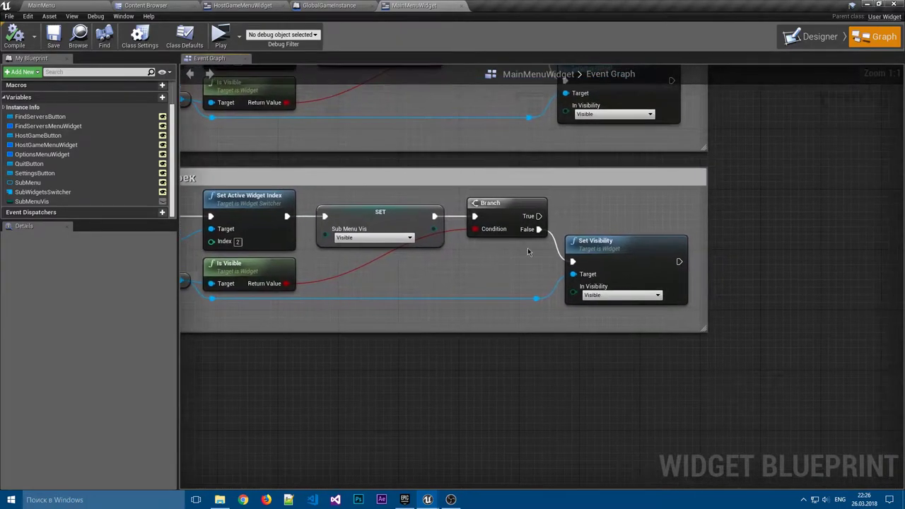
left_click(586, 244)
key("ctrl+c")
key("ctrl+v")
left_click_drag(604, 219, 595, 189)
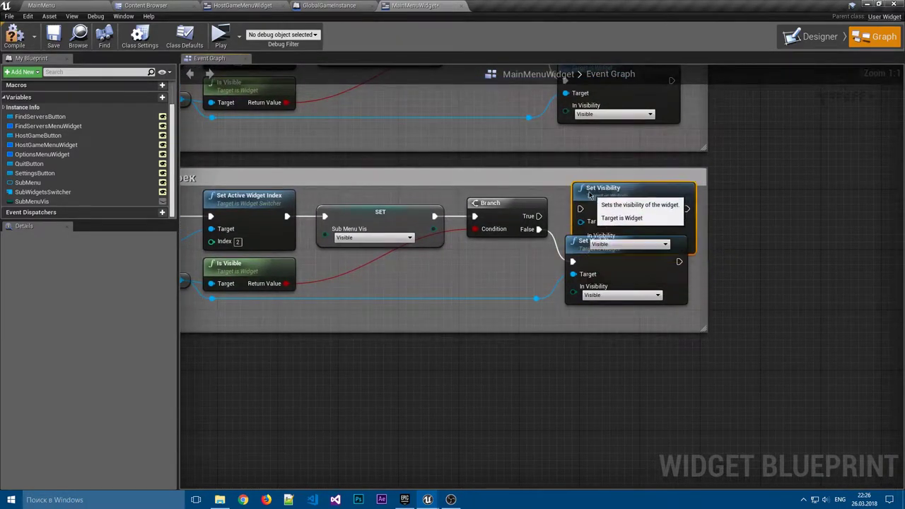
left_click_drag(538, 216, 571, 210)
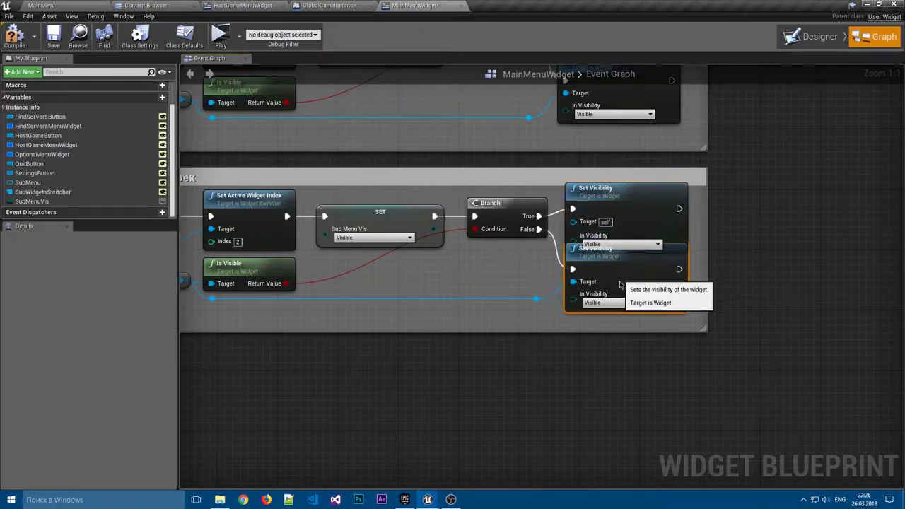
left_click_drag(622, 231, 619, 253)
Set the copy's visibility to Hidden, save and test, then feed Options Menu Widget into its Target.
left_click(597, 264)
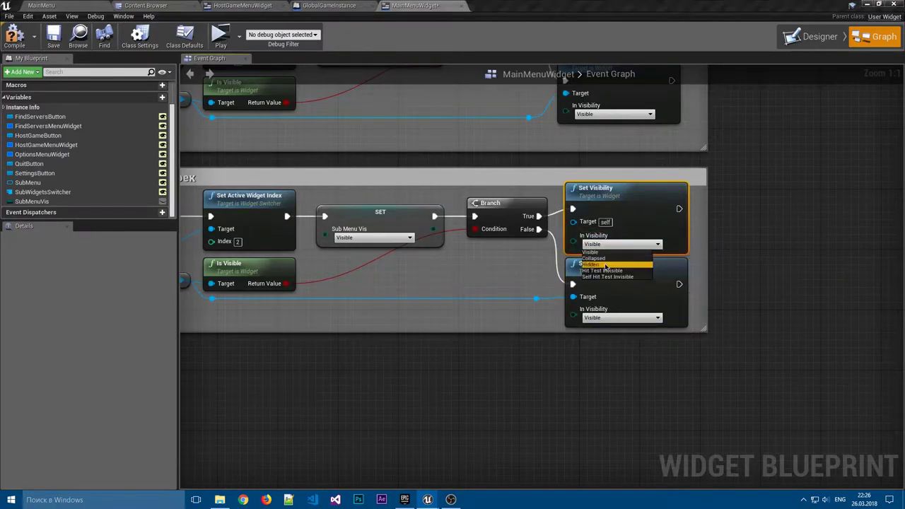
left_click(53, 36)
left_click(220, 35)
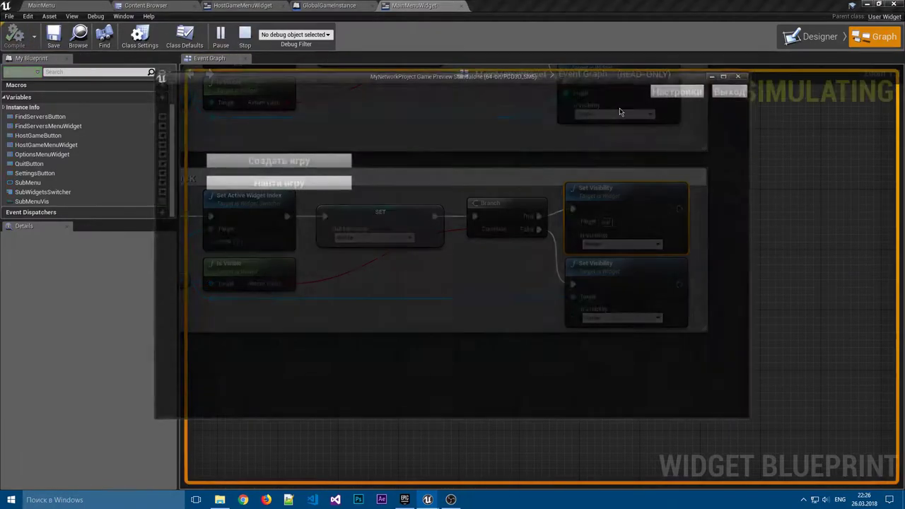
key("Escape")
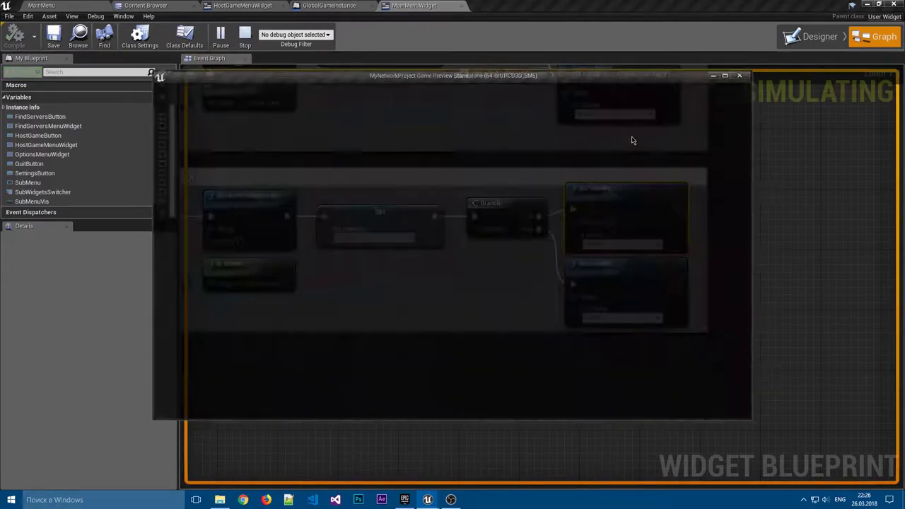
right_click_drag(531, 256, 579, 250)
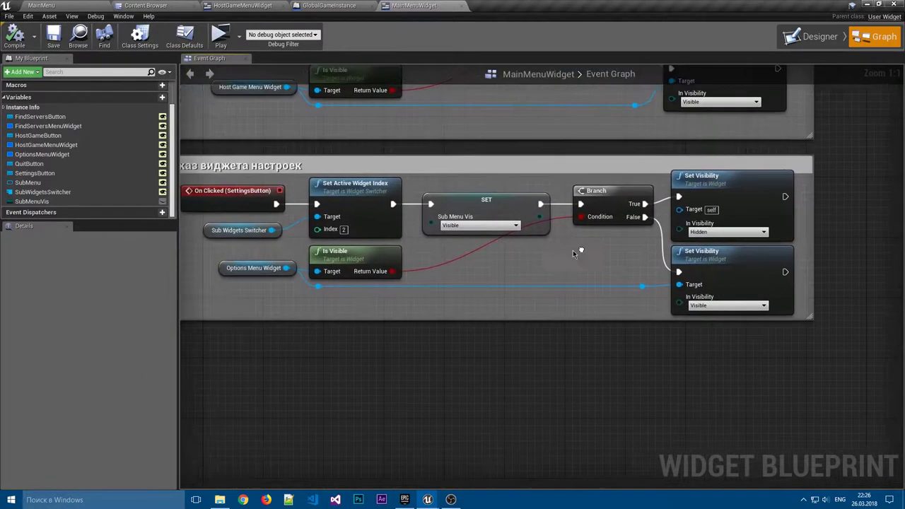
left_click_drag(643, 286, 678, 209)
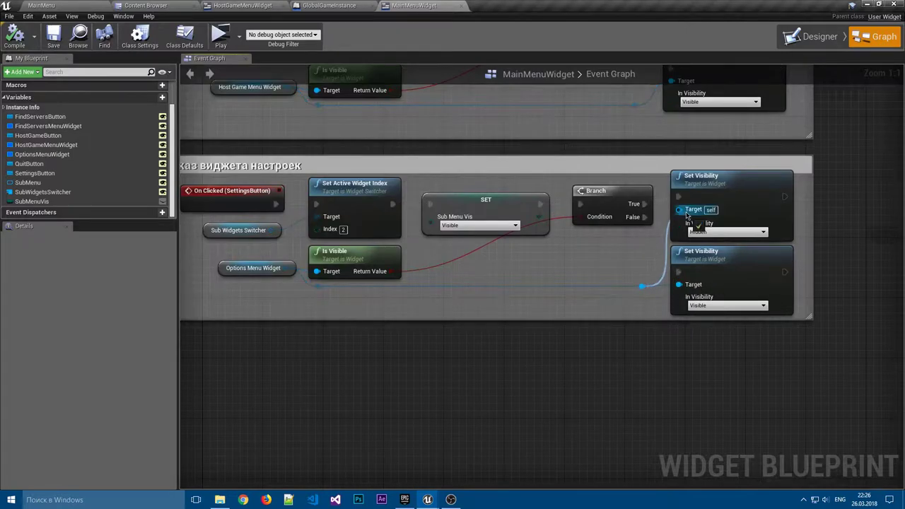
Save and play, clicking Настройки repeatedly to confirm the settings panel toggles on and off.
left_click(54, 37)
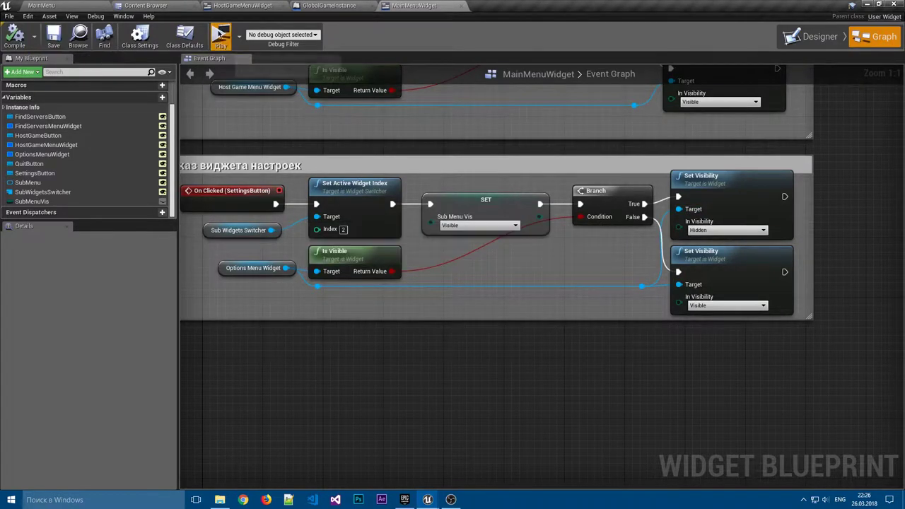
left_click(221, 36)
left_click(672, 93)
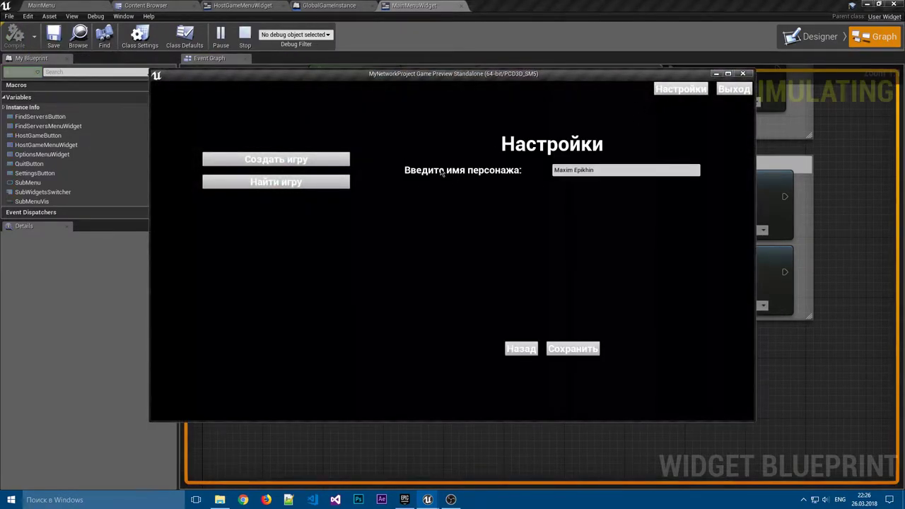
left_click(670, 92)
left_click(668, 92)
left_click(668, 93)
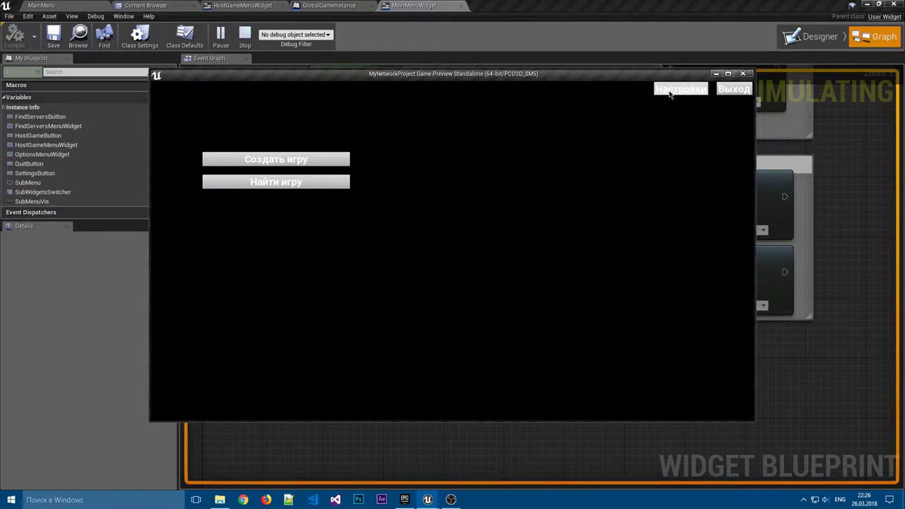
left_click(669, 93)
left_click(670, 94)
left_click(670, 92)
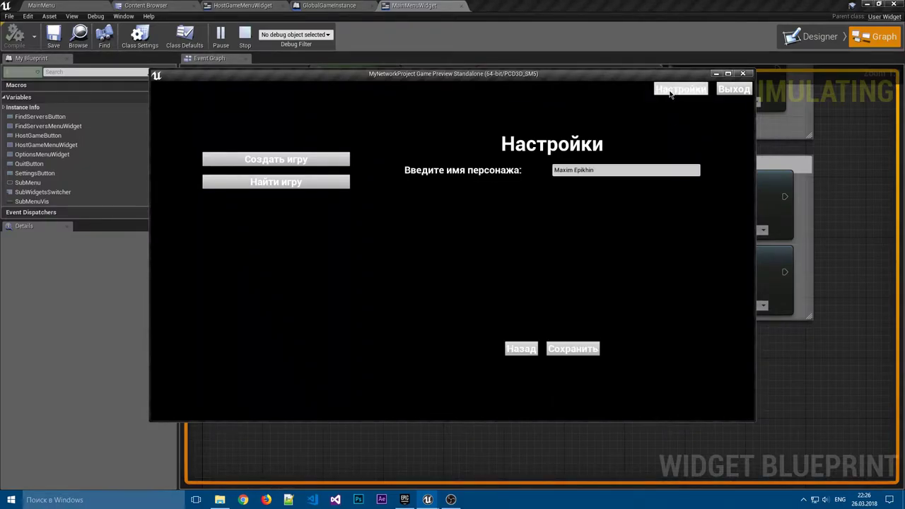
left_click(670, 91)
left_click(670, 92)
Close the preview, run and close another one, and recentre the graph on the settings nodes.
left_click(742, 73)
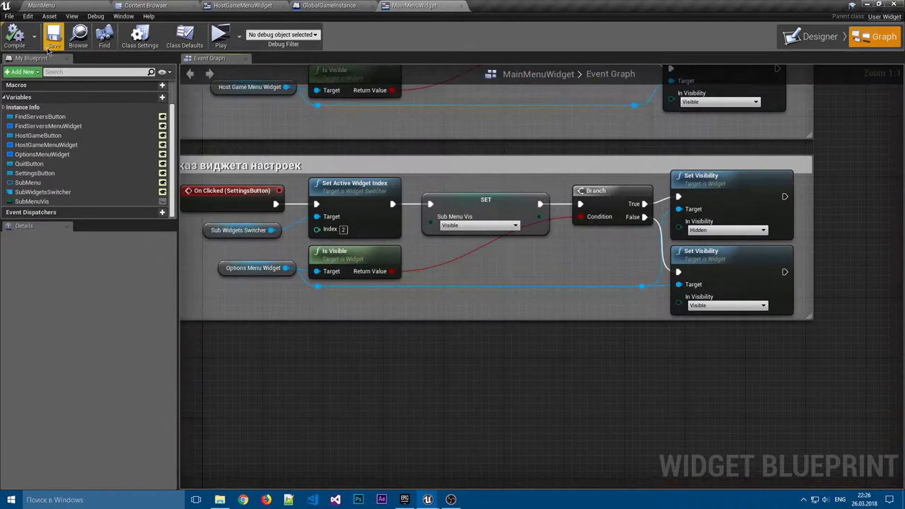
left_click(220, 35)
left_click(742, 73)
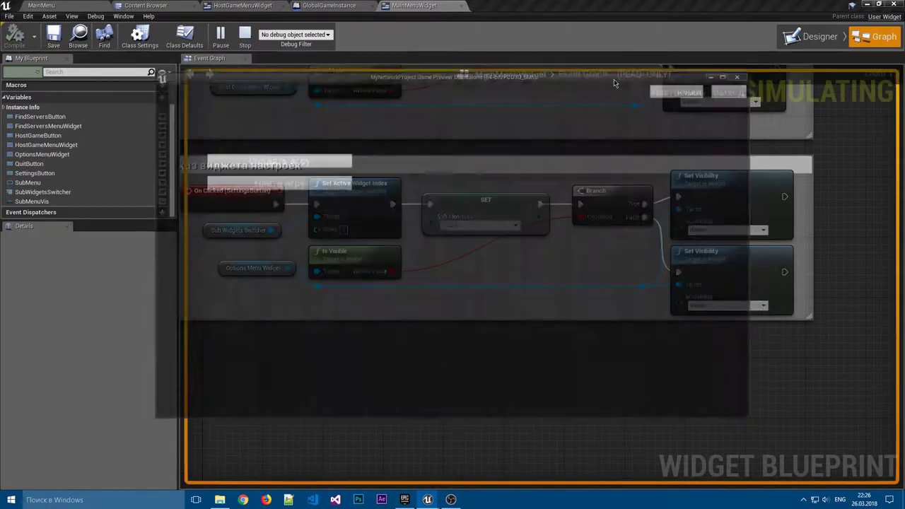
mouse_move(601, 281)
right_mouse_down()
mouse_move(495, 266)
mouse_move(585, 269)
mouse_move(569, 307)
right_mouse_up()
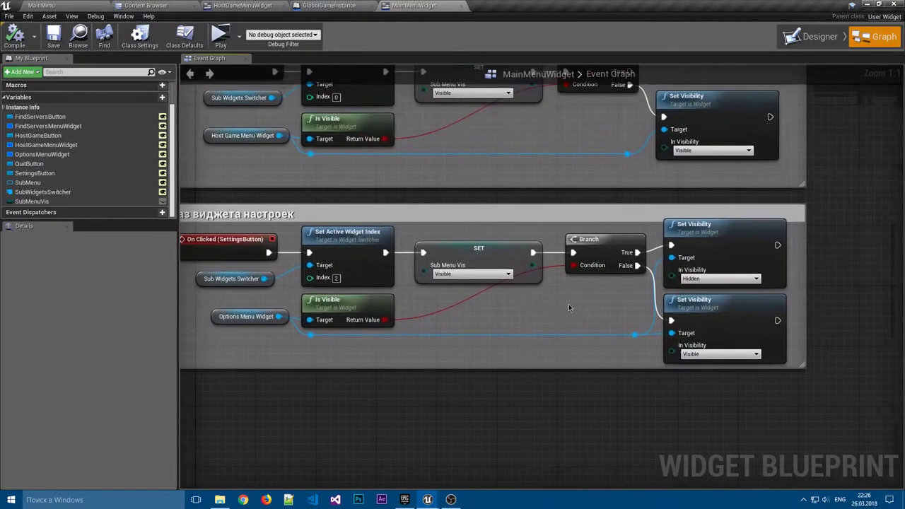
Look through the HostGameMenuWidget and GlobalGameInstance tabs before returning to the MainMenuWidget graph.
left_click(244, 5)
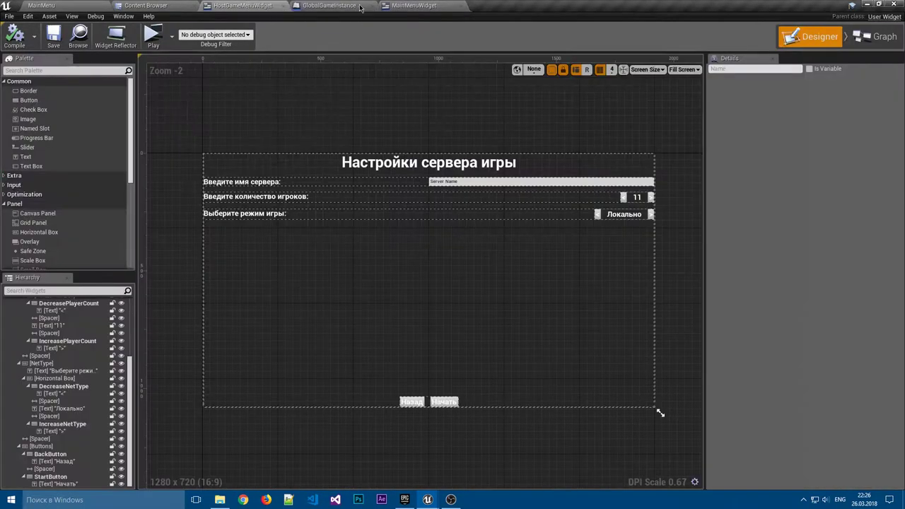
key("ctrl+Tab")
left_click(410, 5)
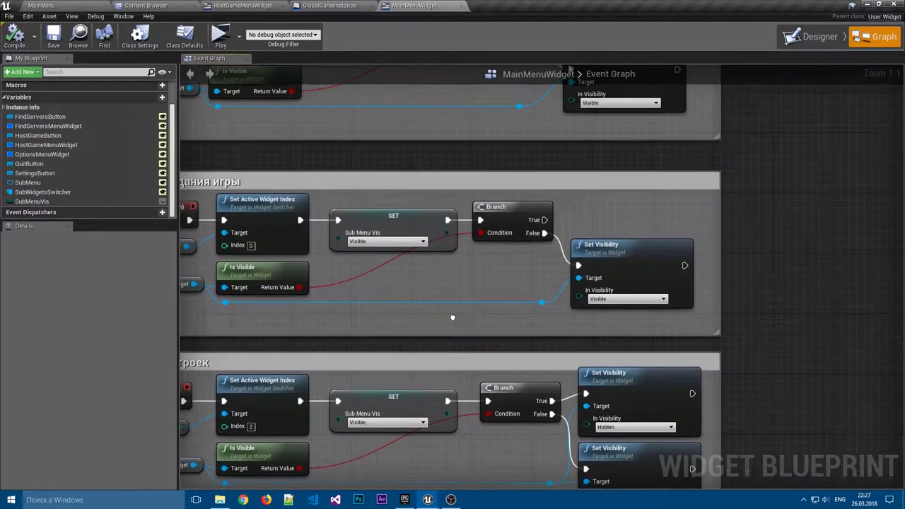
right_click_drag(480, 283, 477, 232)
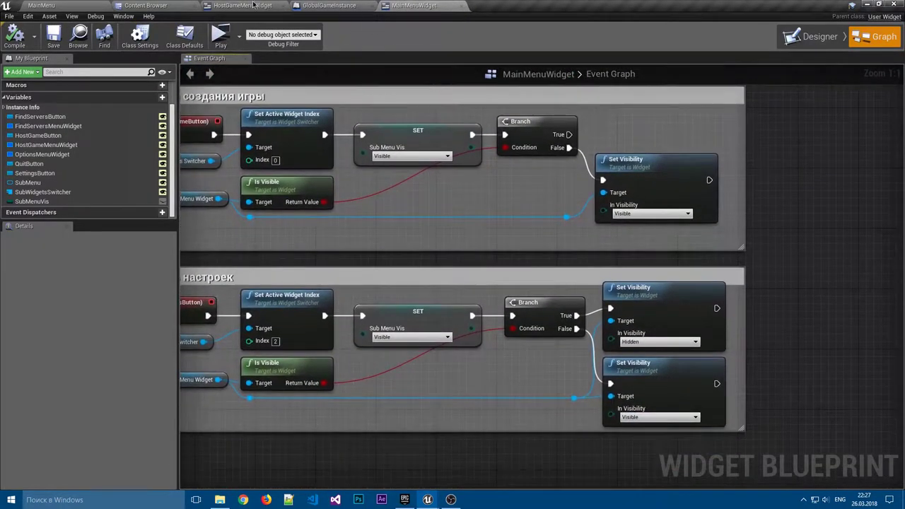
left_click(212, 6)
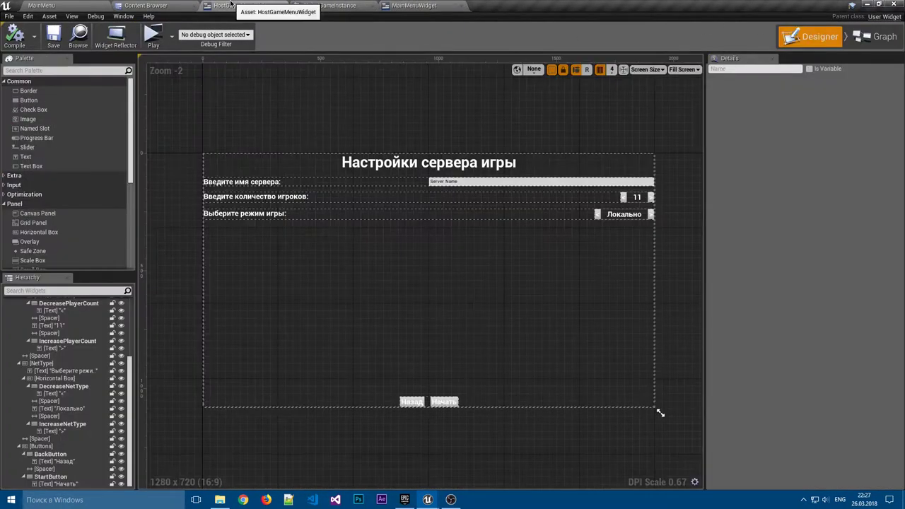
left_click(413, 5)
left_click(321, 7)
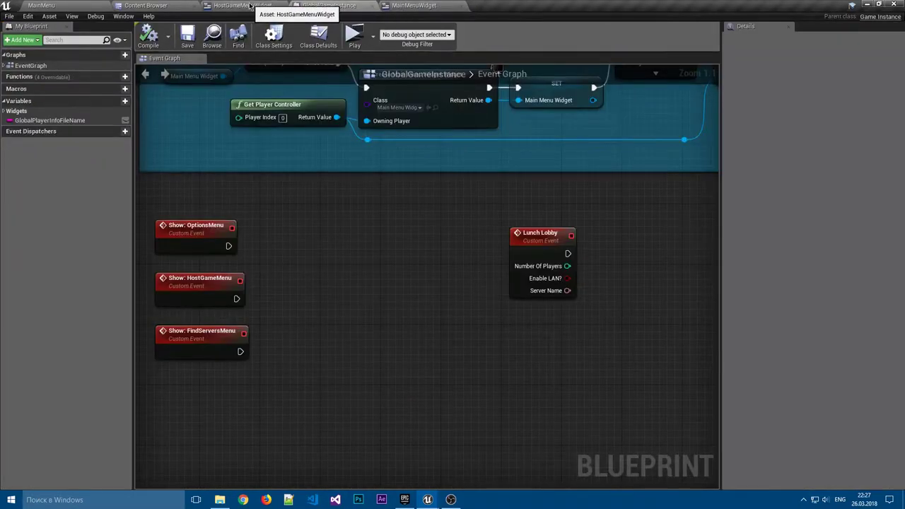
left_click(437, 5)
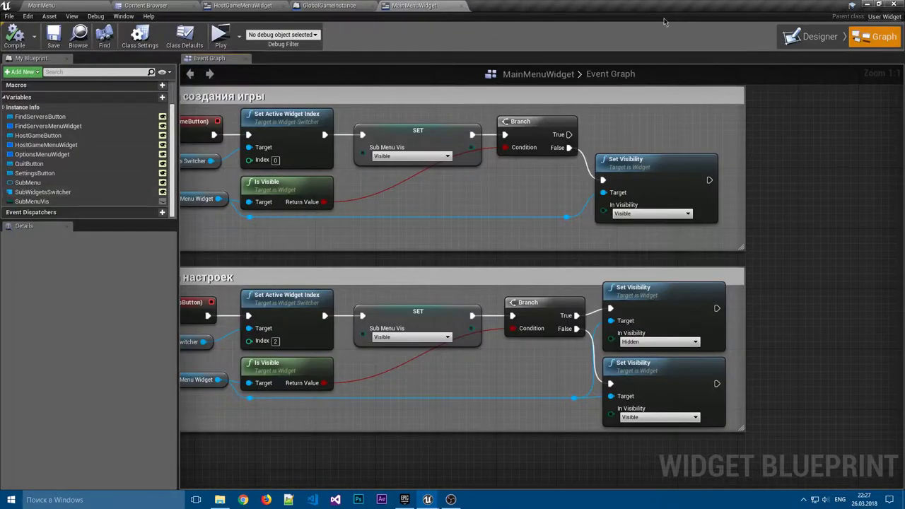
Set HostGameMenuWidget, FindServersMenuWidget and OptionsMenuWidget Visibility to Hidden, then compile, save and play.
left_click(813, 36)
scroll(848, 372, "down", 5)
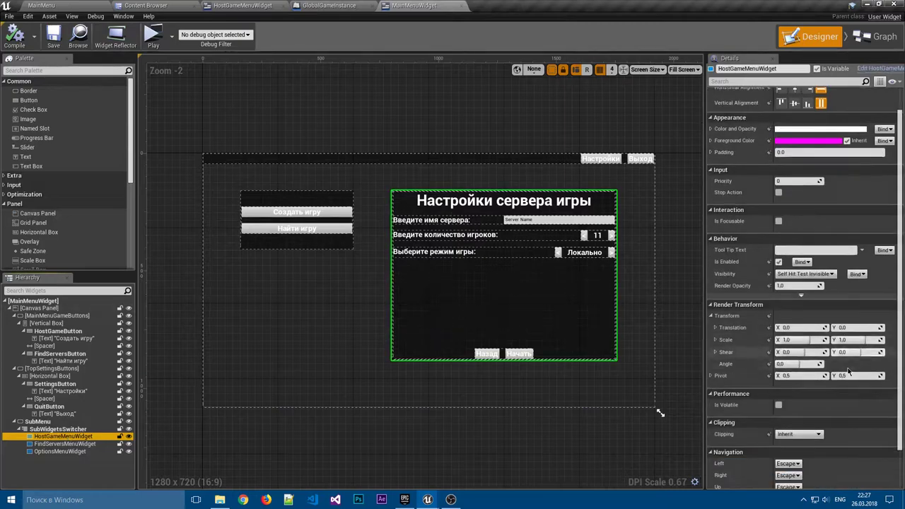
scroll(849, 372, "down", 2)
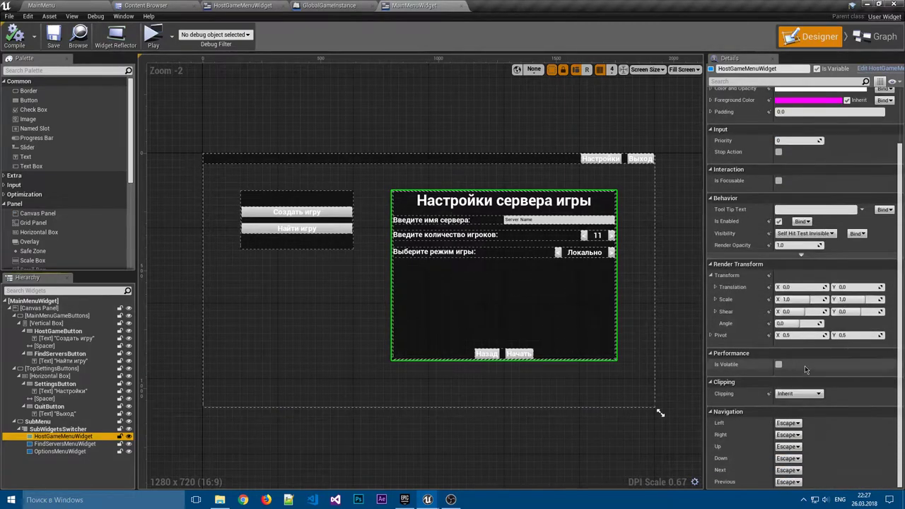
left_click(802, 234)
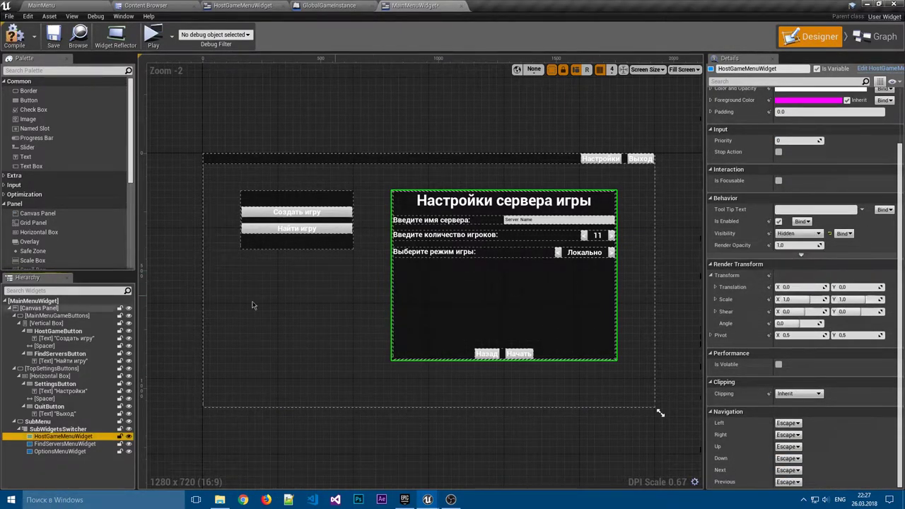
left_click(64, 443)
left_click(60, 451, "ctrl")
left_click(803, 234)
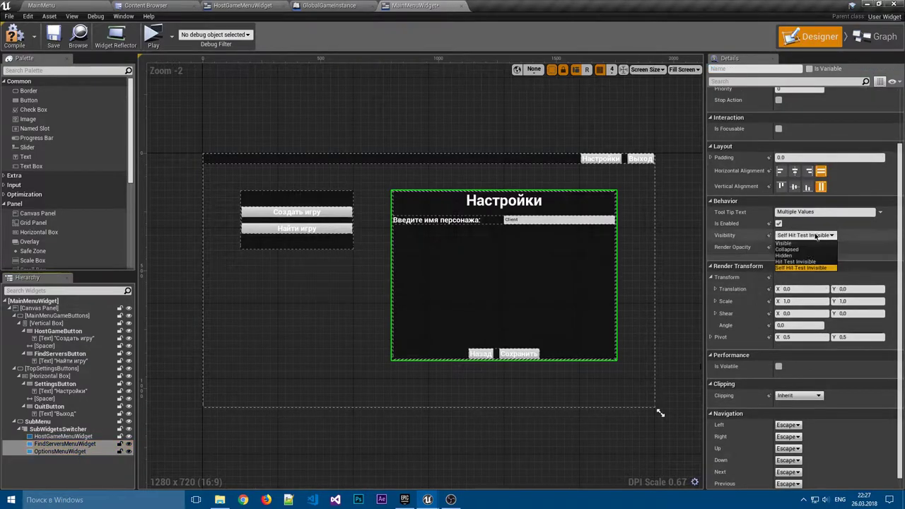
left_click(798, 255)
left_click(14, 39)
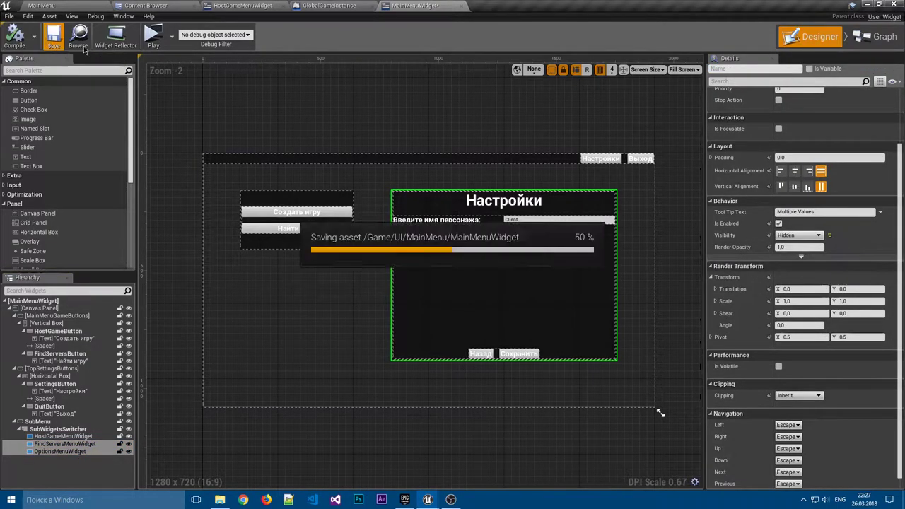
left_click(153, 36)
Toggle the Настройки and Создать игру panels in the preview, quit, then select FindServersMenuWidget.
left_click(675, 91)
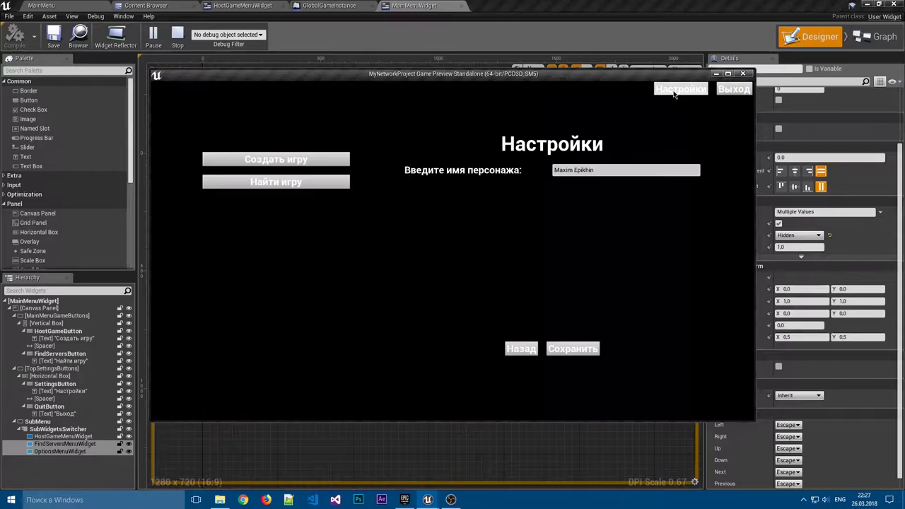
left_click(673, 95)
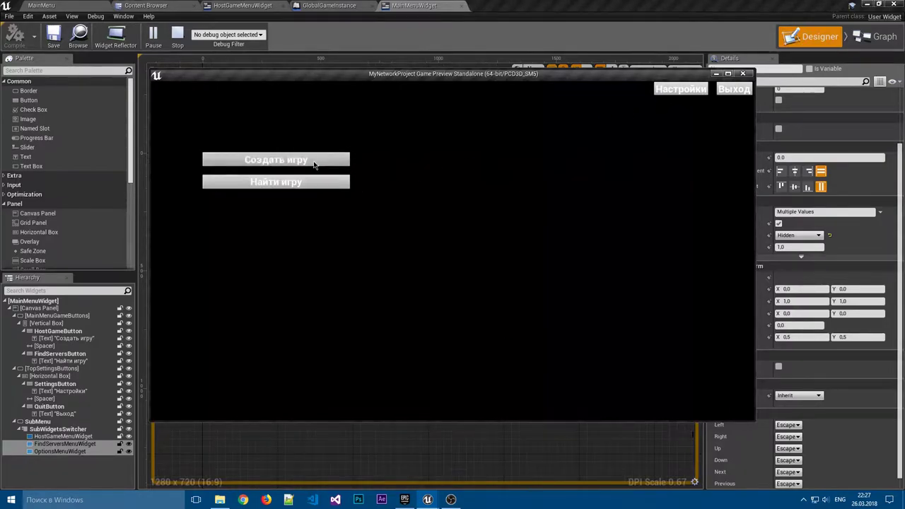
left_click(313, 161)
left_click(675, 91)
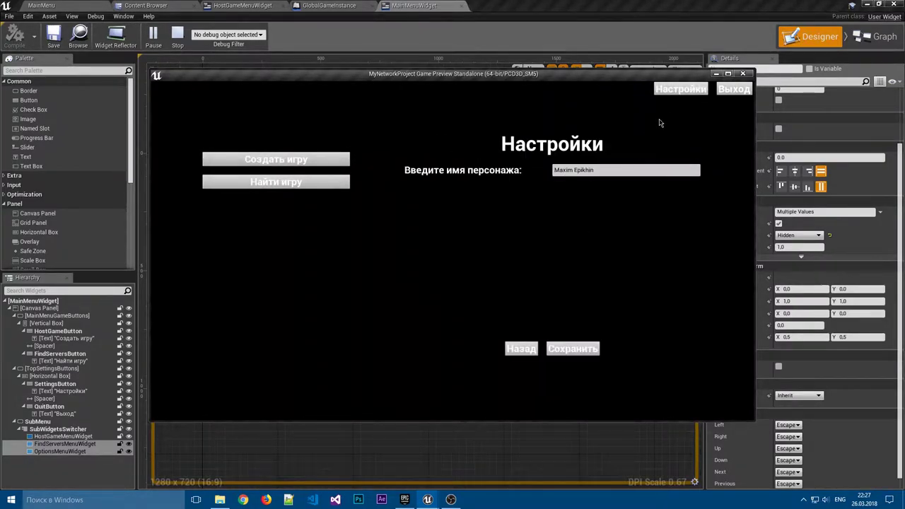
left_click(743, 88)
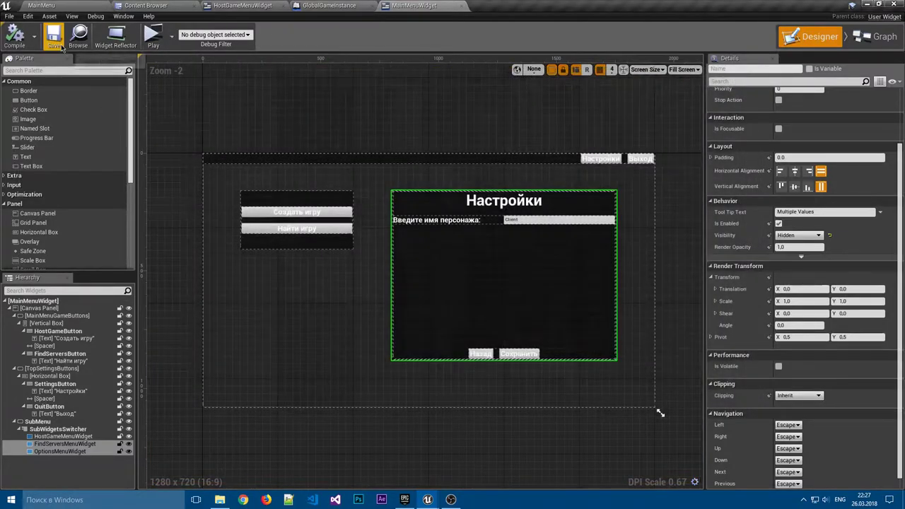
left_click(365, 114)
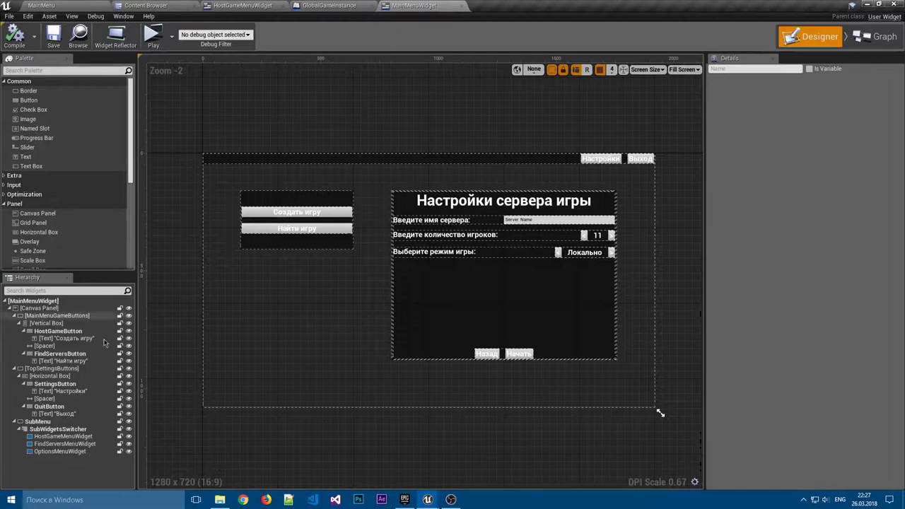
left_click(70, 443)
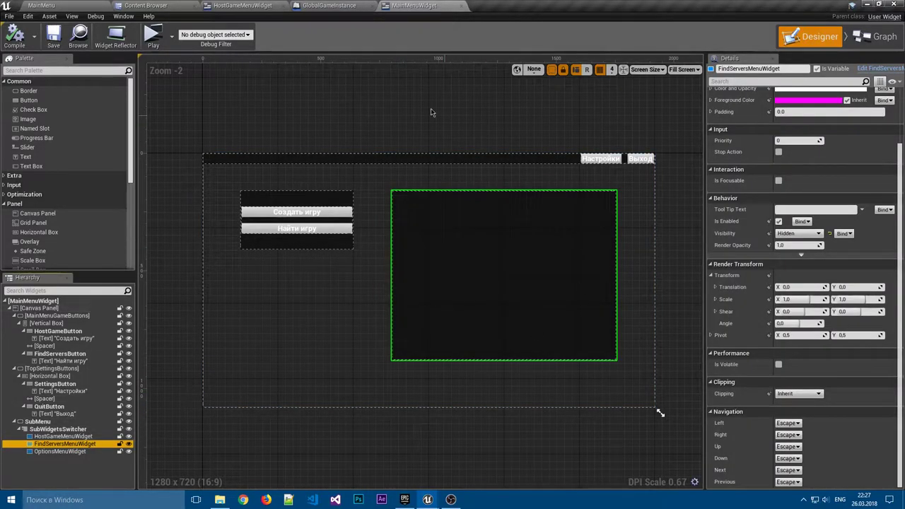
Force-delete the Armas asset in MainMenu, then open FindServersMenuWidget in the designer.
left_click(278, 5)
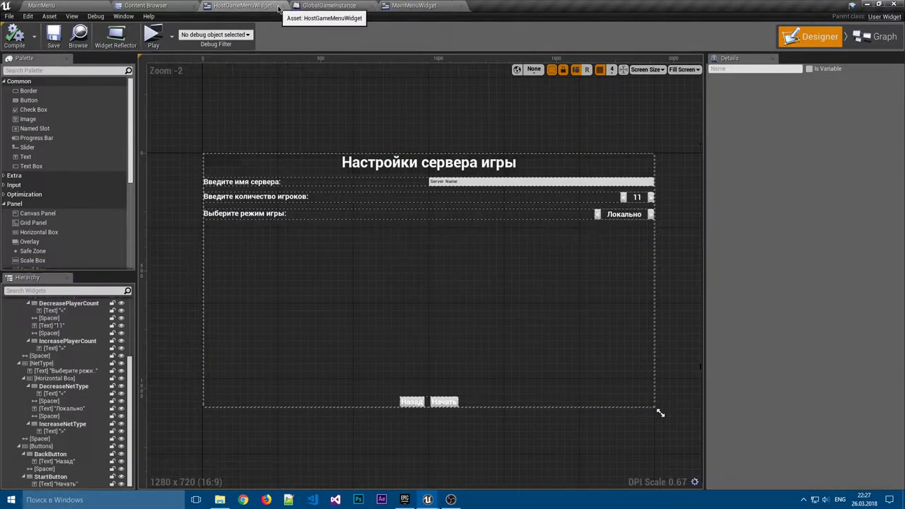
left_click(145, 6)
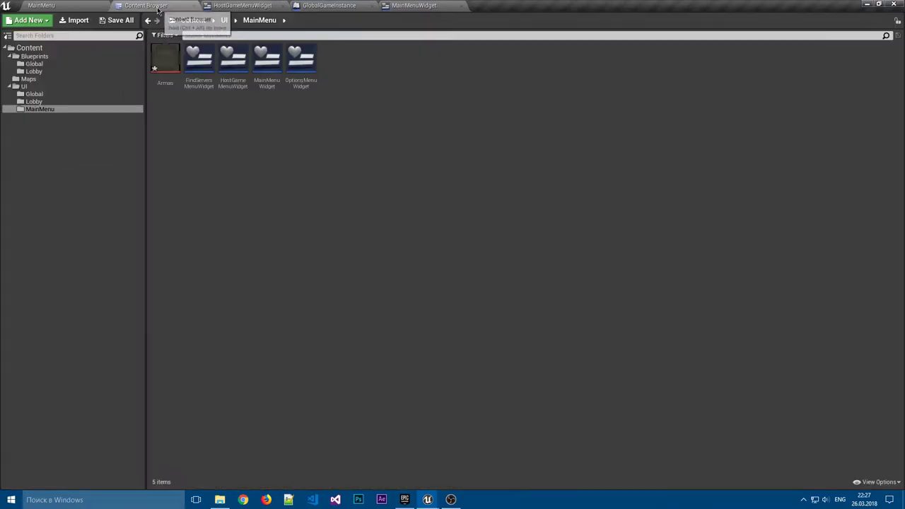
left_click(165, 83)
key("Delete")
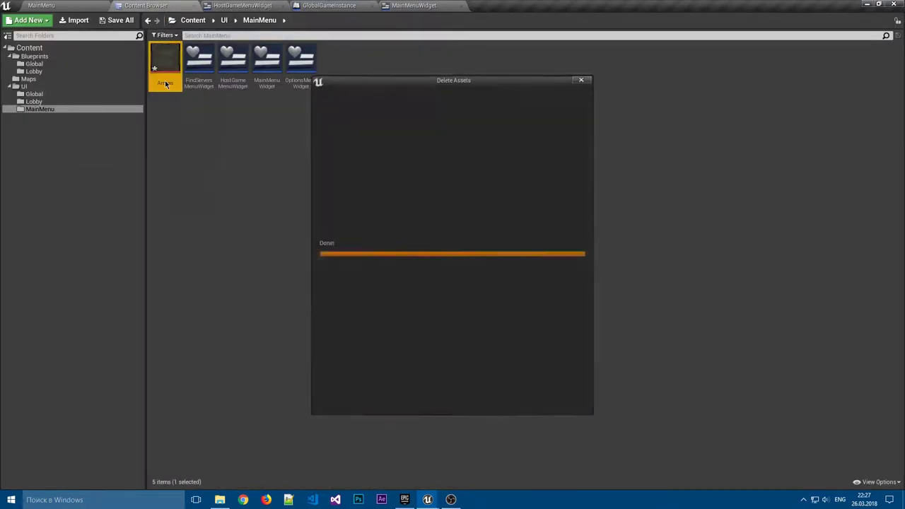
left_click(374, 401)
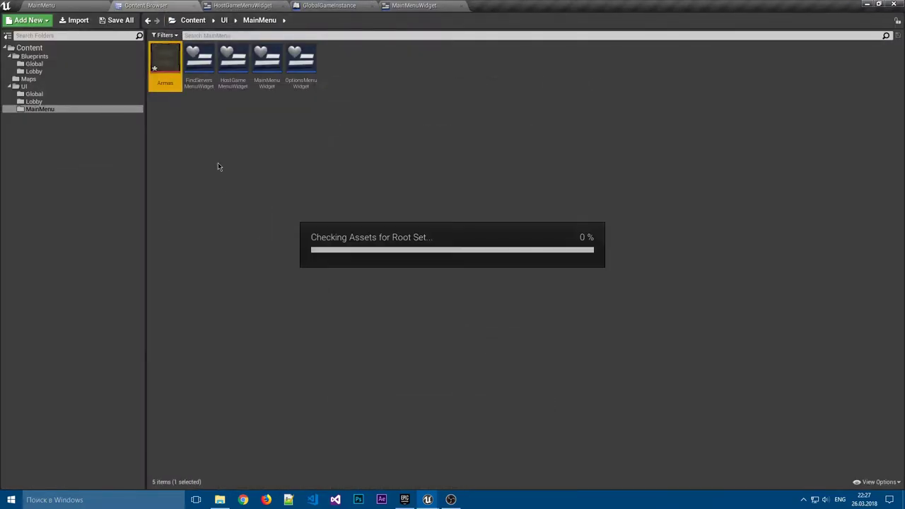
double_click(167, 91)
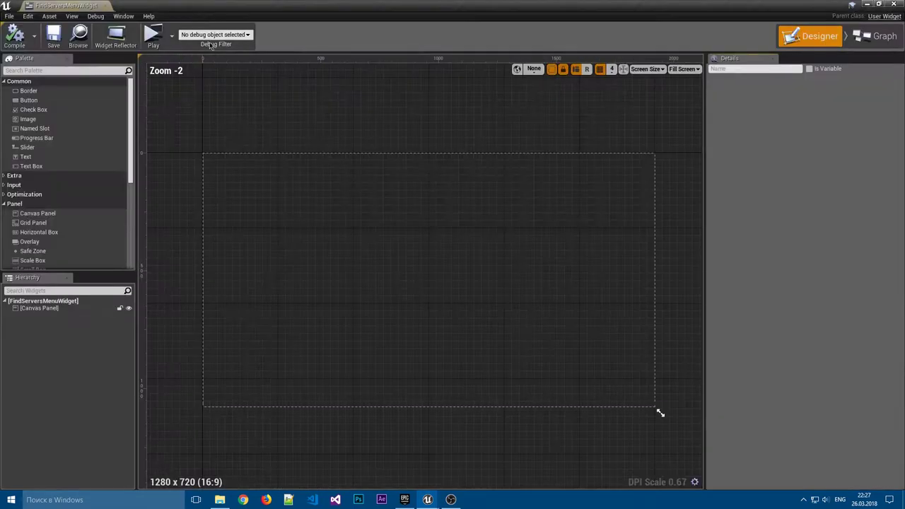
Dock the FindServersMenuWidget editor into the main tab bar and enlarge its hierarchy panel.
left_click_drag(79, 10, 250, 3)
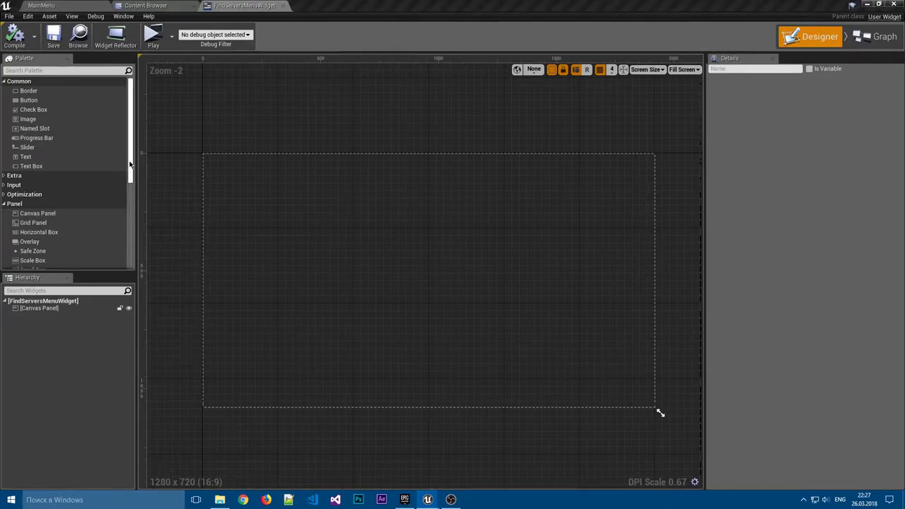
scroll(129, 164, "down", 1)
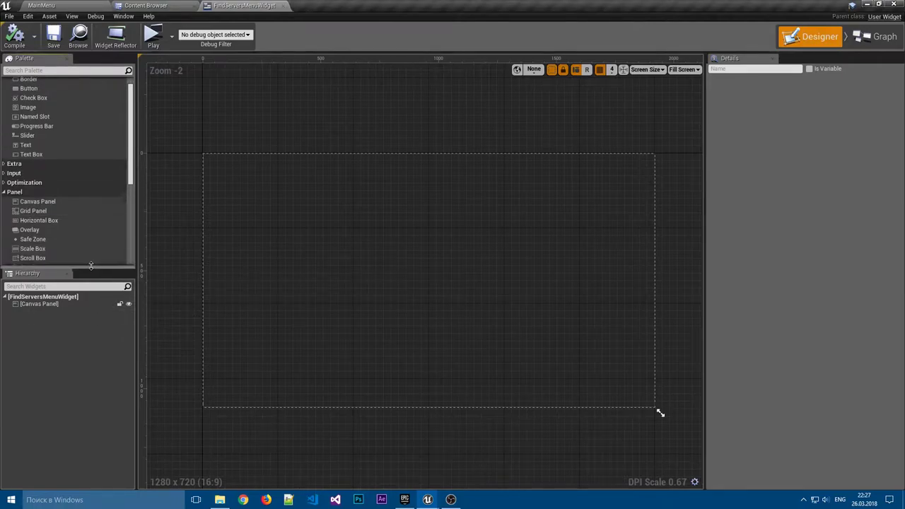
left_click_drag(91, 274, 90, 259)
left_click(879, 41)
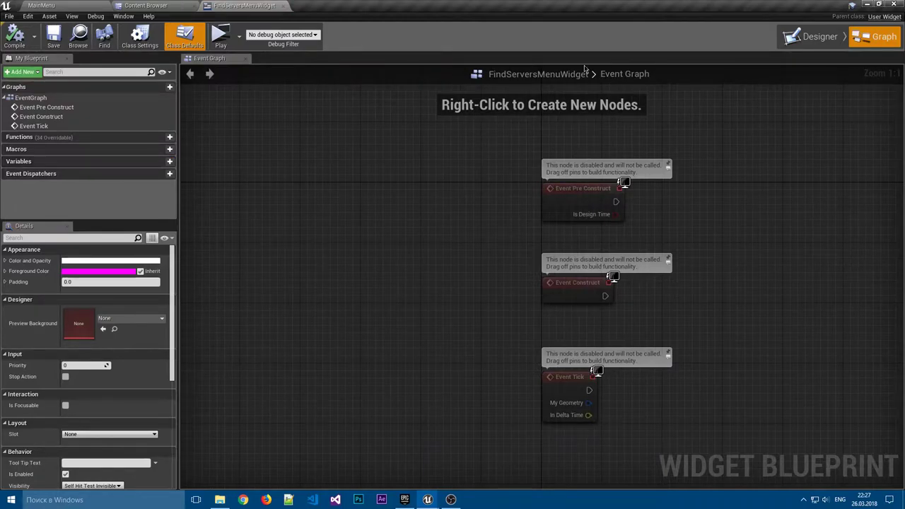
left_click(845, 32)
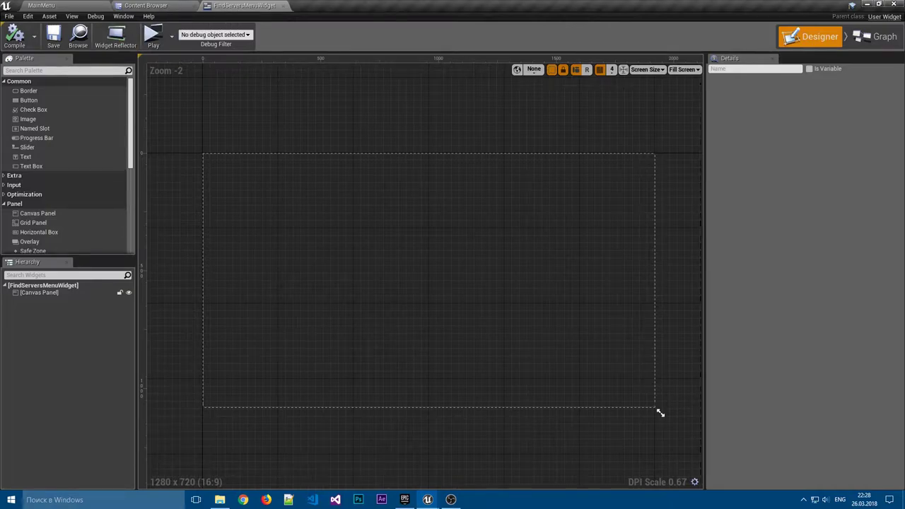
left_click(162, 7)
Replace FindServersMenuWidget's empty Canvas Panel with a pasted copy of HostGameMenuWidget's server-settings Border.
double_click(202, 85)
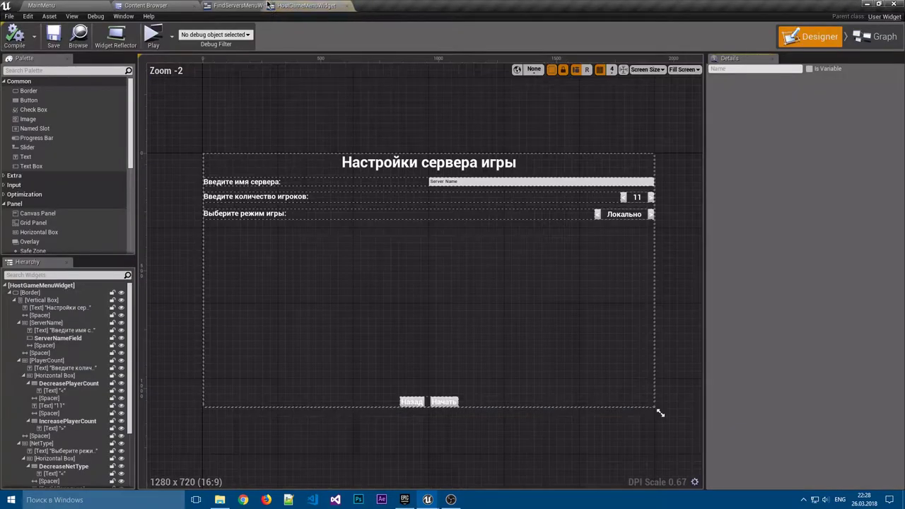
left_click_drag(269, 5, 212, 6)
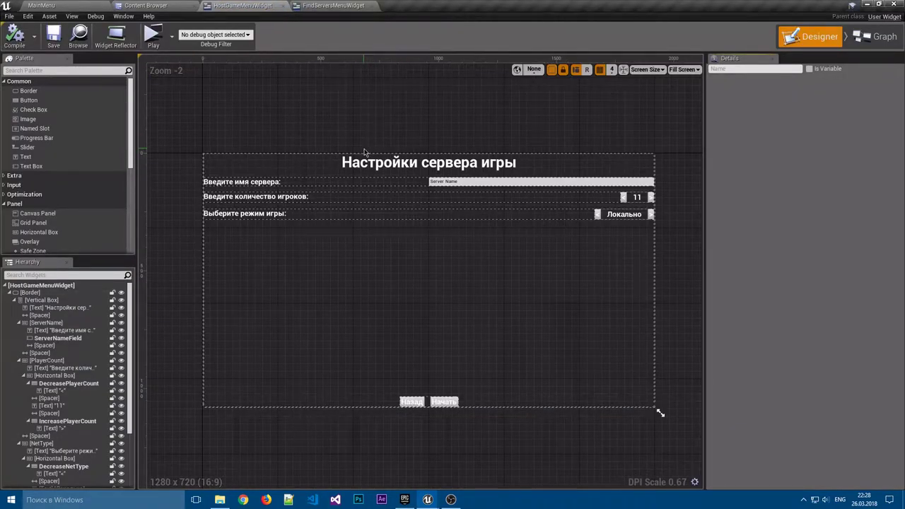
left_click(65, 293)
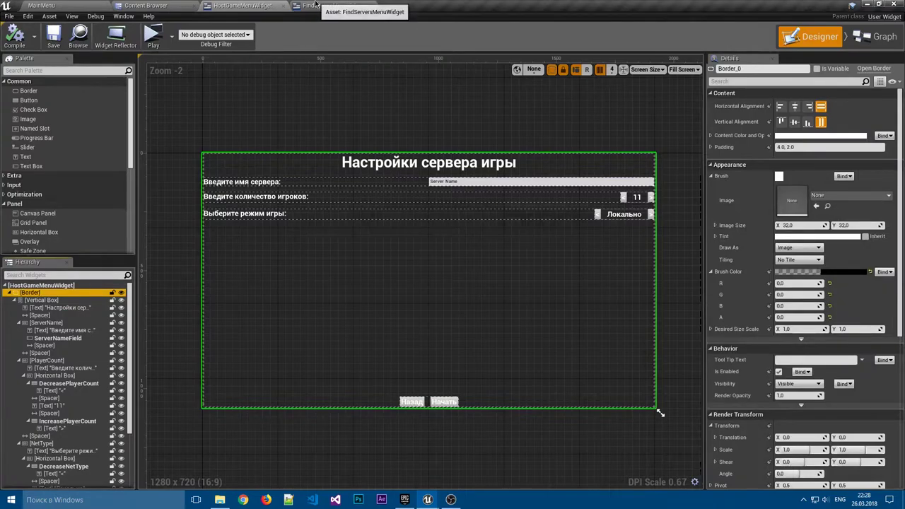
left_click(315, 5)
left_click(38, 292)
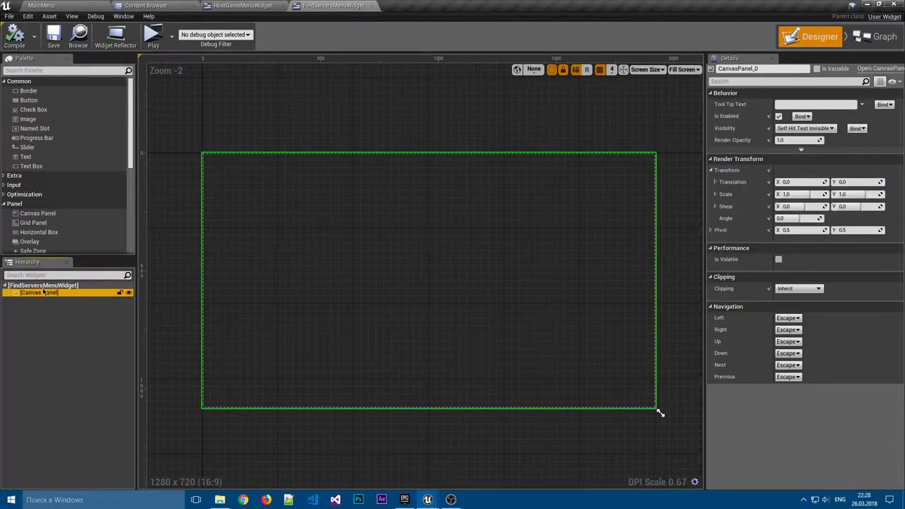
key("Delete")
left_click(43, 287)
key("ctrl+v")
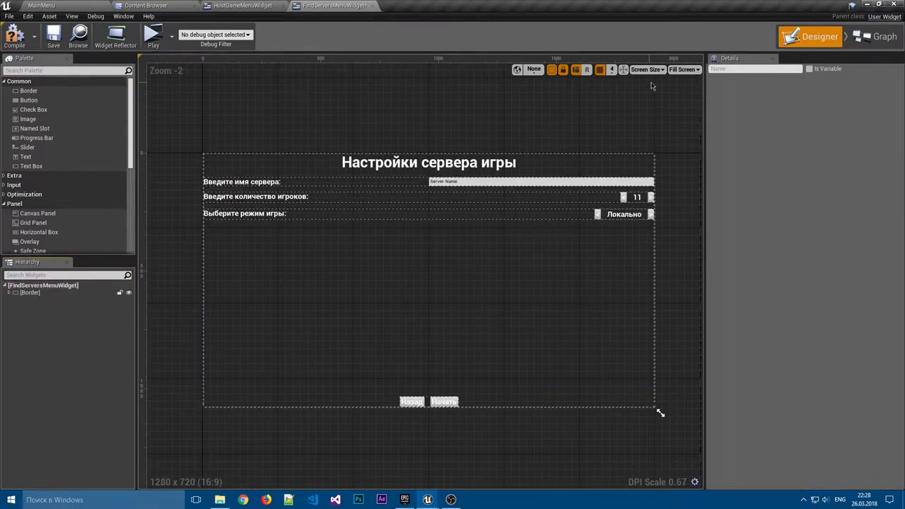
Change the menu's title text to 'Поиск игры'.
scroll(423, 136, "up", 2)
scroll(421, 136, "down", 1)
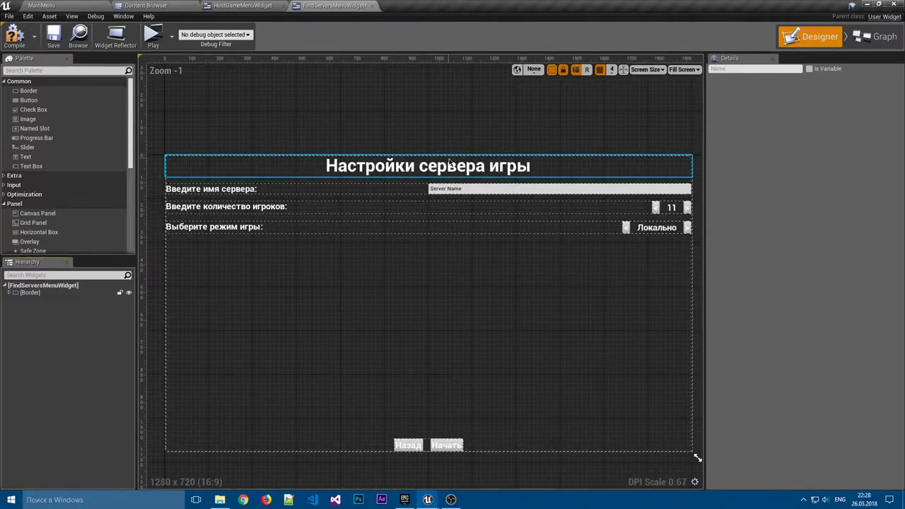
left_click(450, 167)
left_click(839, 169)
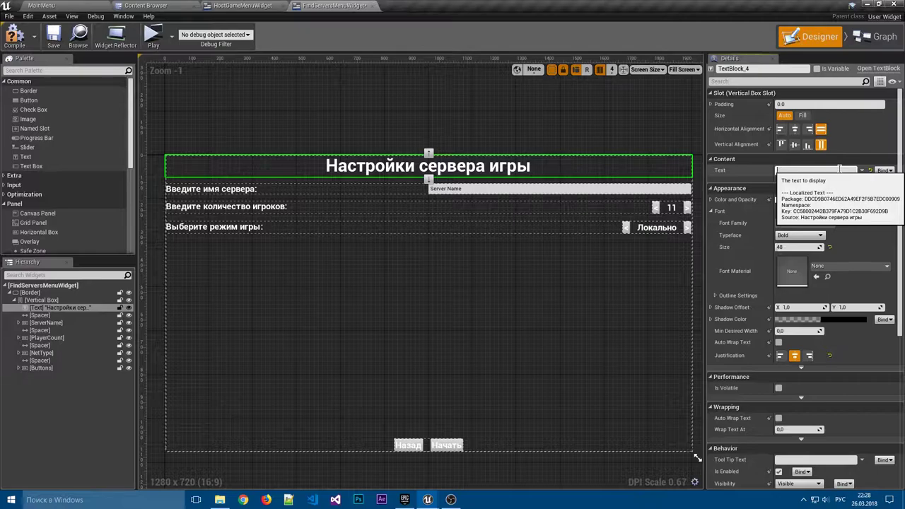
type("Поиск игры")
key("Return")
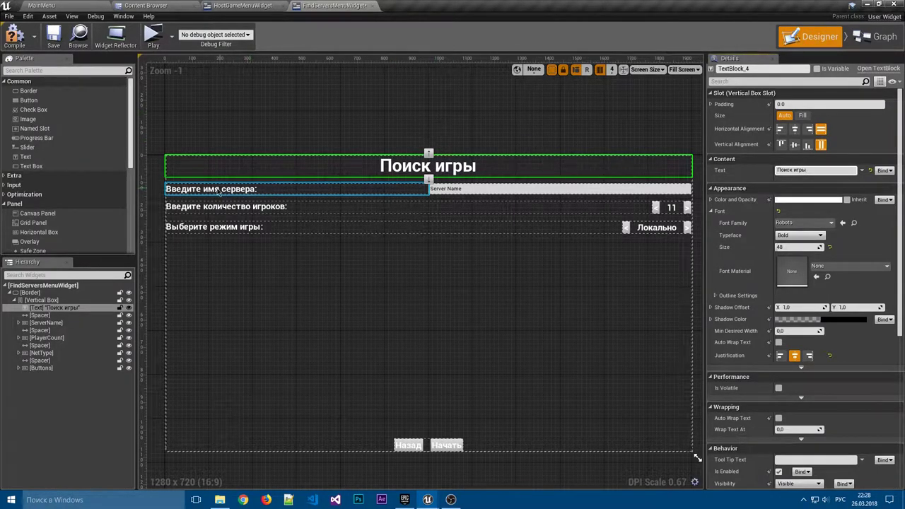
Delete the ServerName and PlayerCount rows and the leftover Spacer, then compile.
left_click(41, 316)
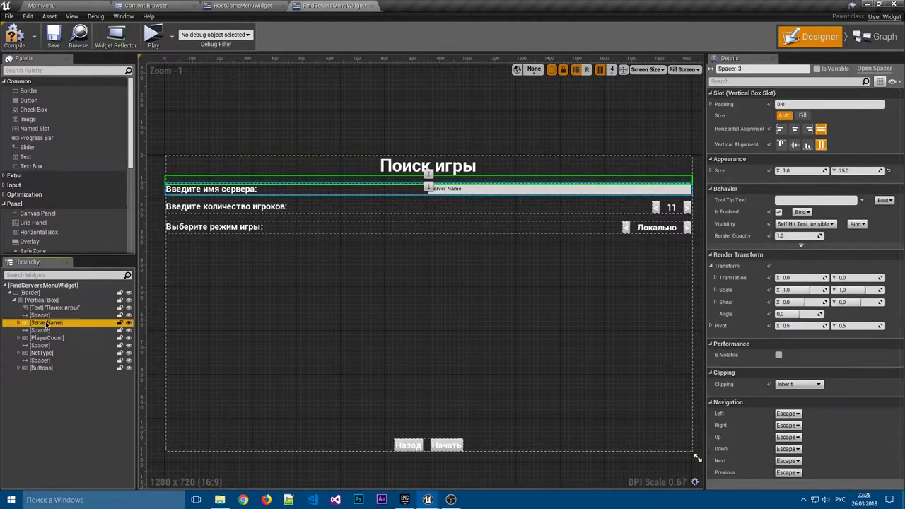
key("Delete")
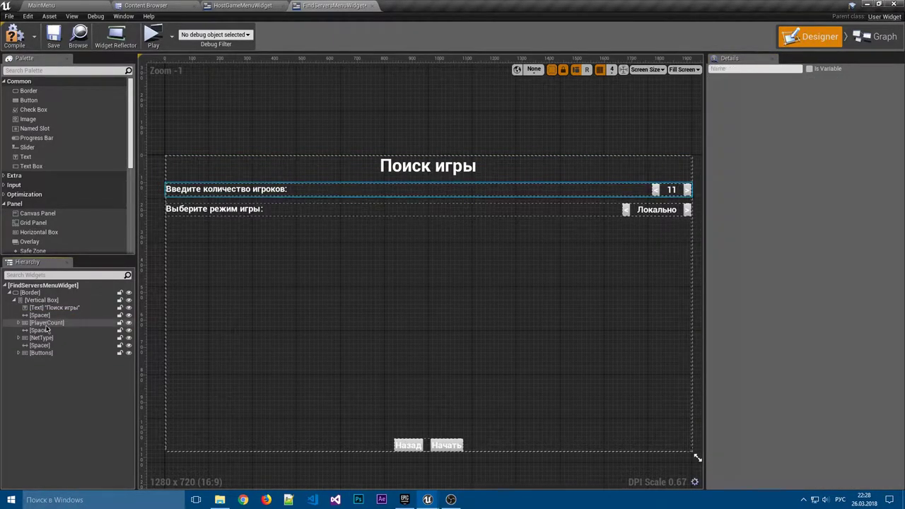
left_click(46, 323)
key("Delete")
left_click(45, 323)
key("Delete")
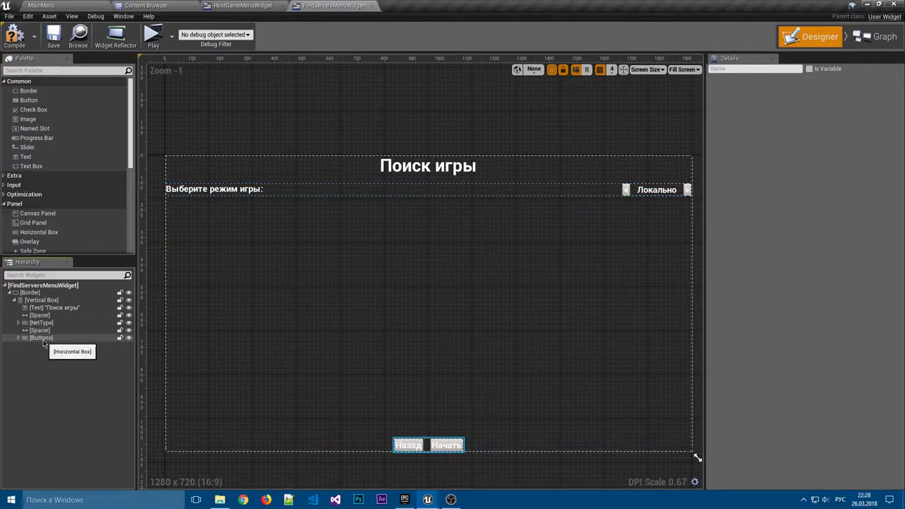
left_click(27, 47)
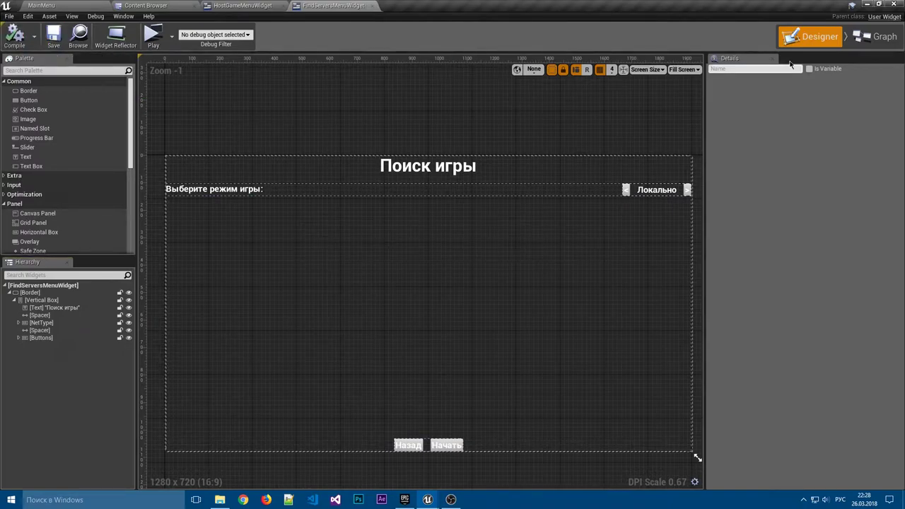
left_click(875, 38)
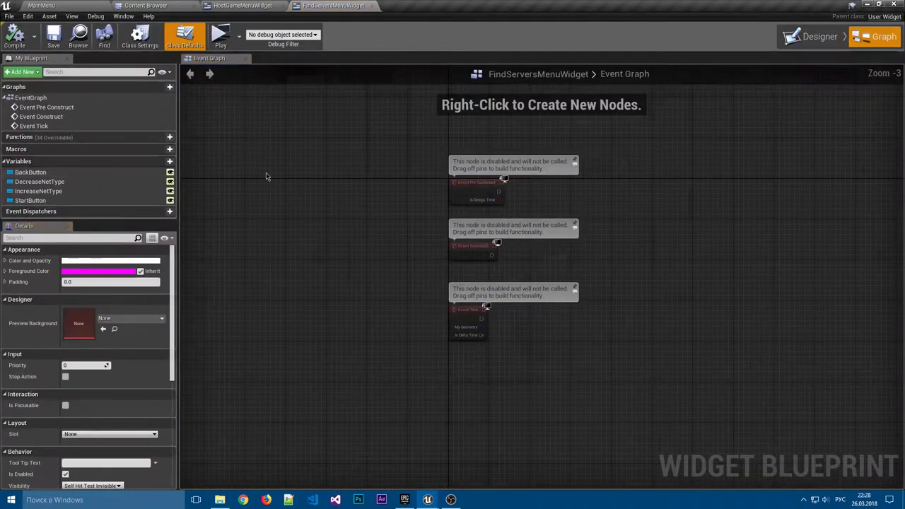
Compare HostGameMenuWidget's event graph and variable list with FindServersMenuWidget's graph.
left_click(252, 8)
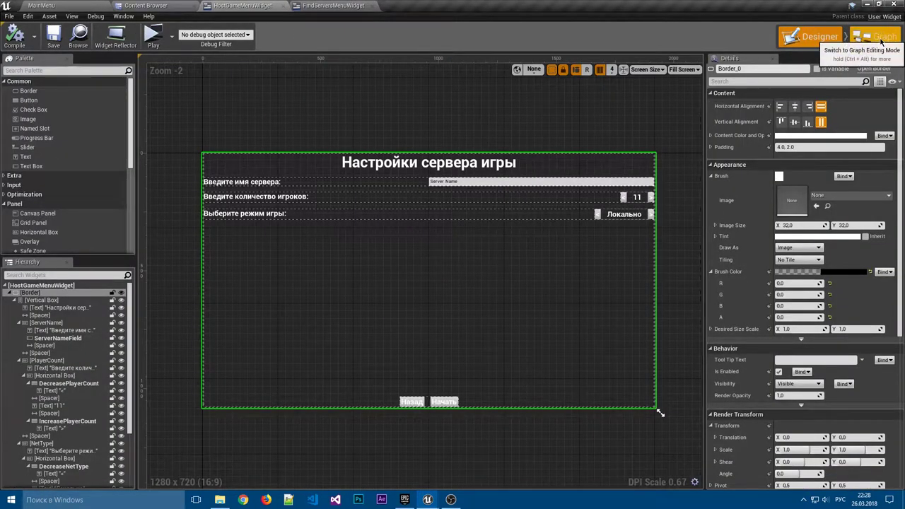
left_click(880, 43)
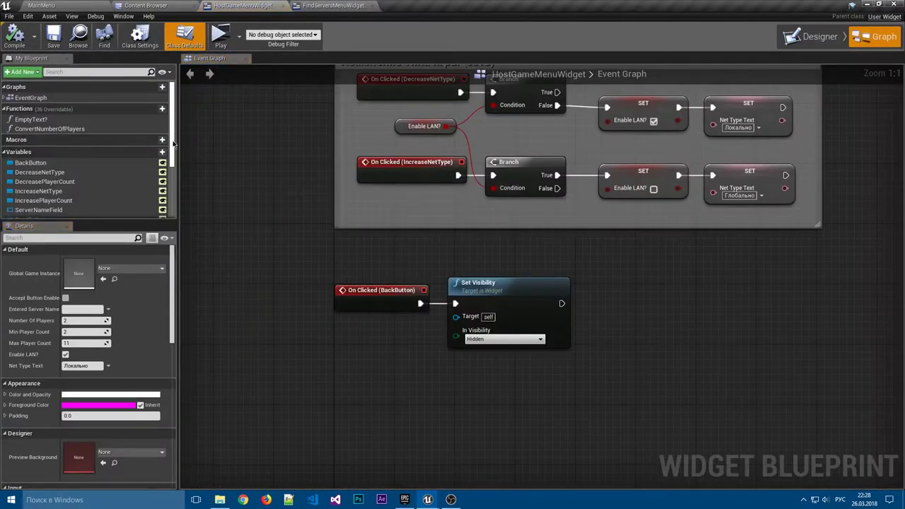
scroll(85, 176, "down", 3)
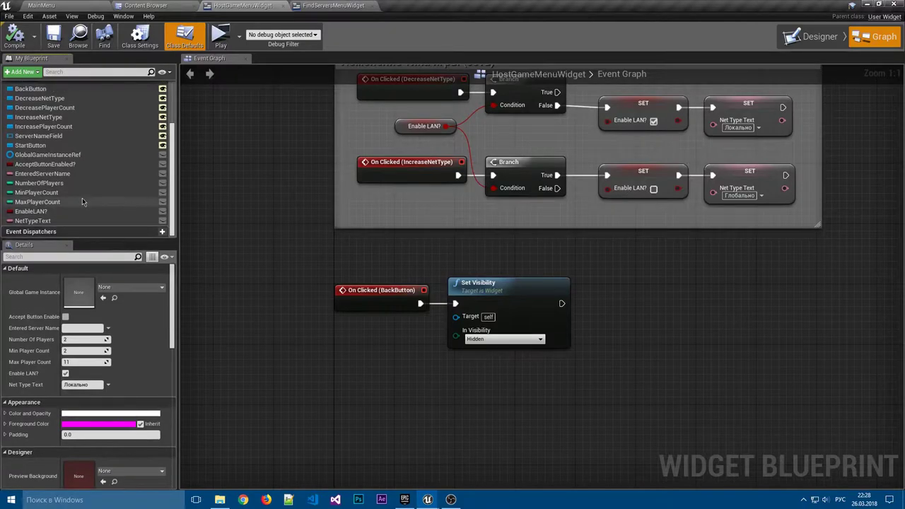
left_click(323, 6)
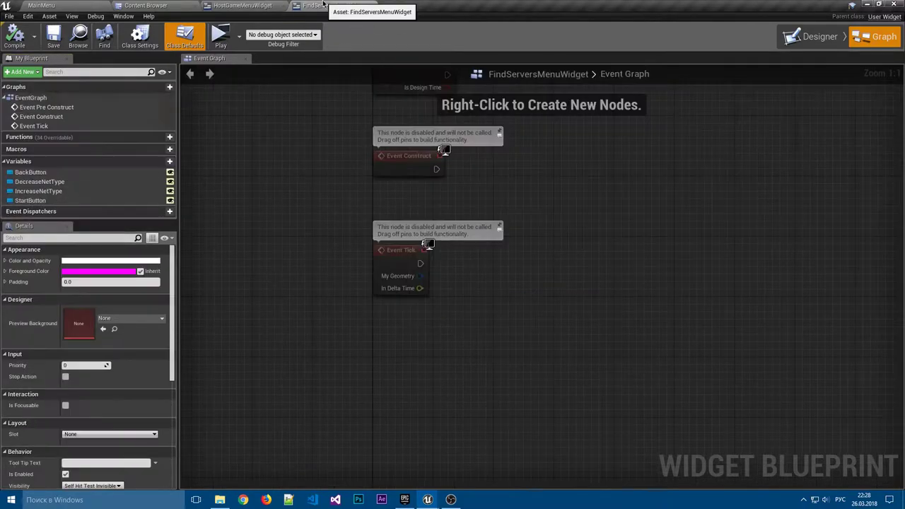
left_click(240, 6)
left_click(325, 6)
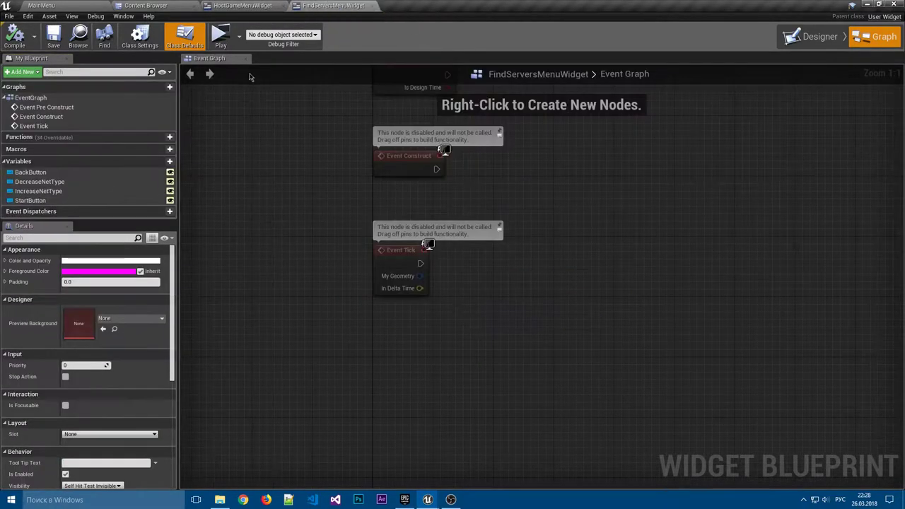
left_click(248, 6)
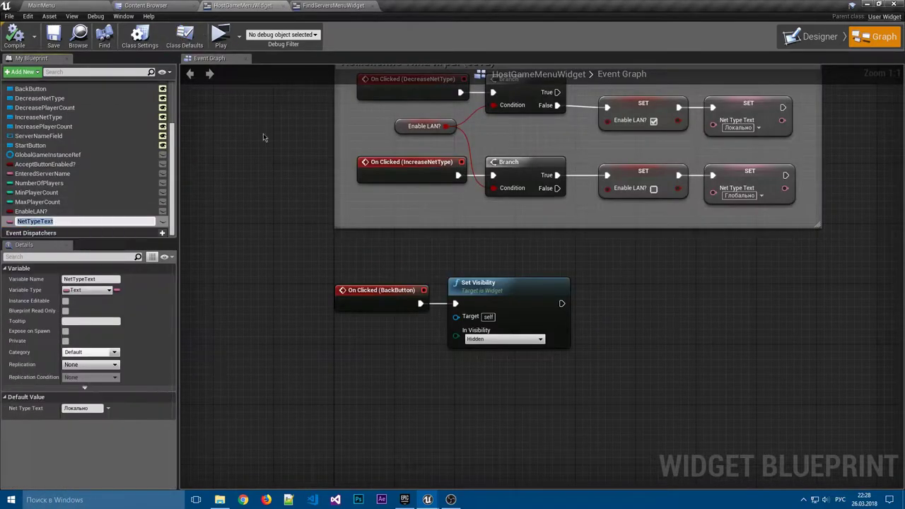
left_click(325, 6)
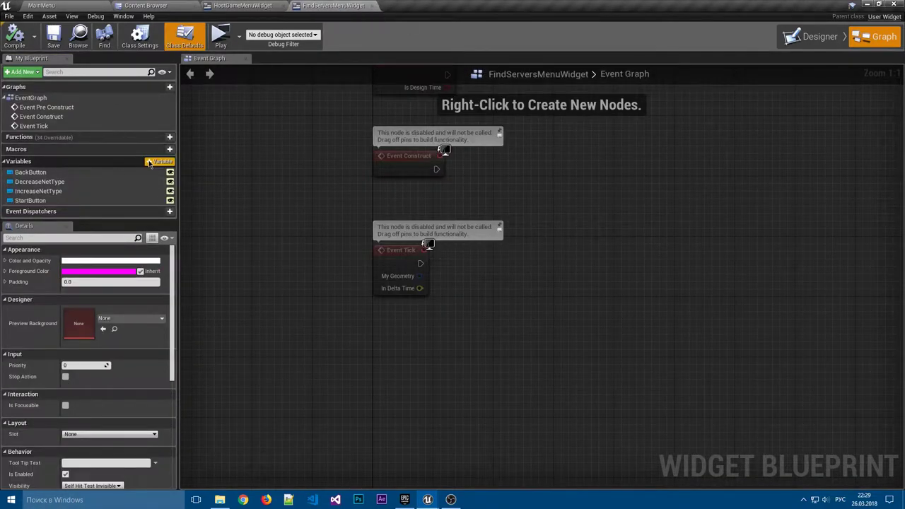
Add a NetTypeText variable of type Text to FindServersMenuWidget.
left_click(152, 162)
type("NetTypeText")
key("Return")
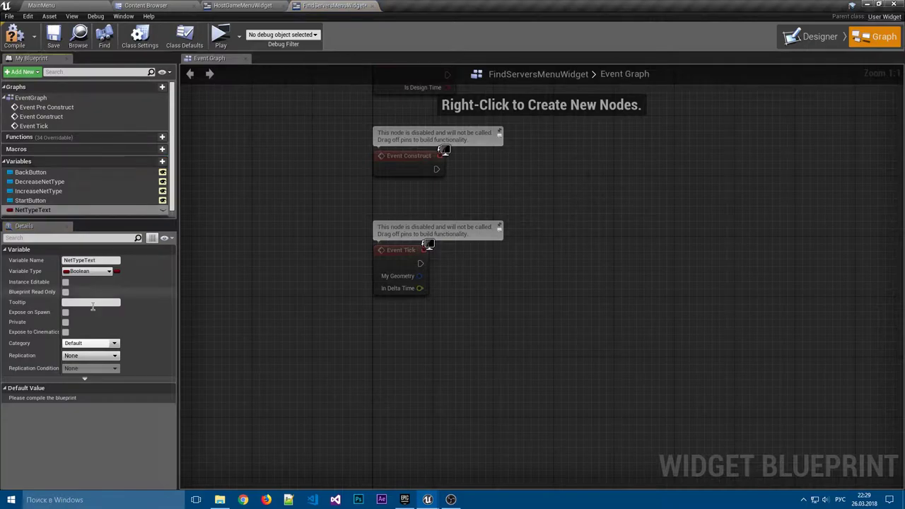
left_click(86, 271)
left_click(78, 353)
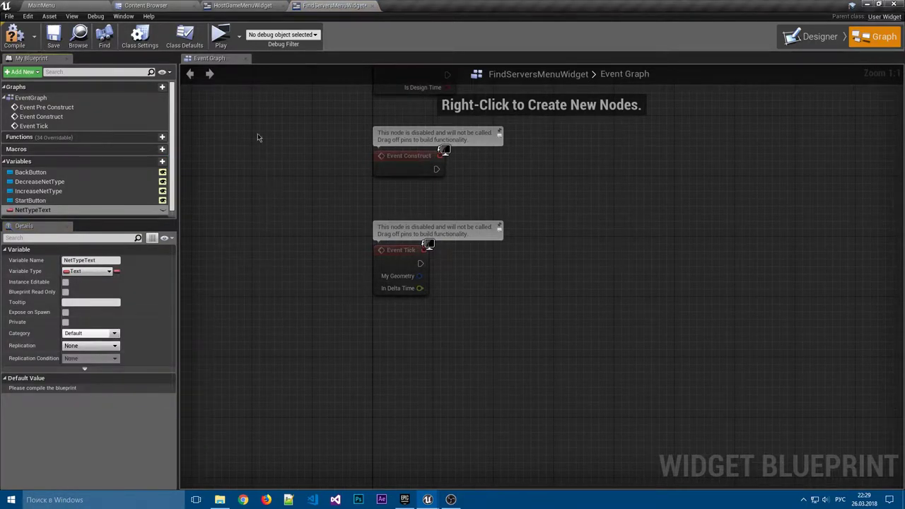
Add an EnableLAN? Boolean variable defaulting to true, matching HostGameMenuWidget, and save.
key("ctrl+Tab")
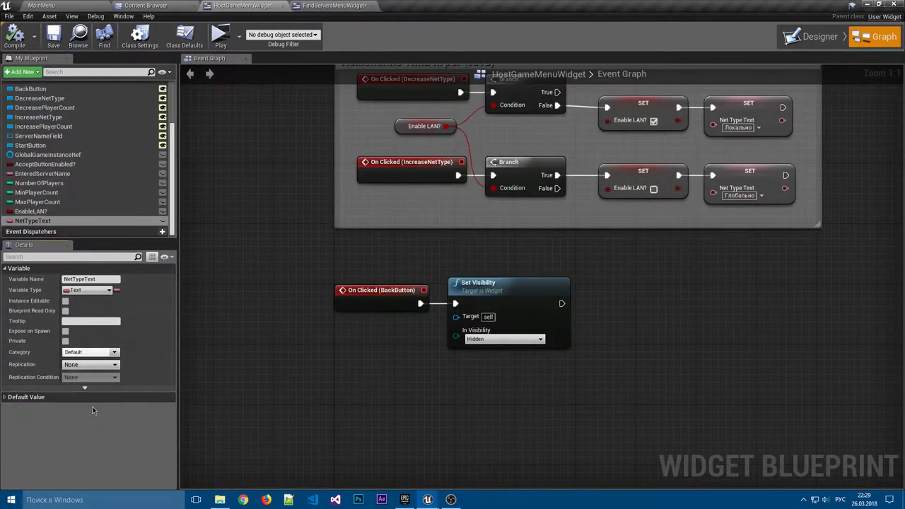
left_click(323, 8)
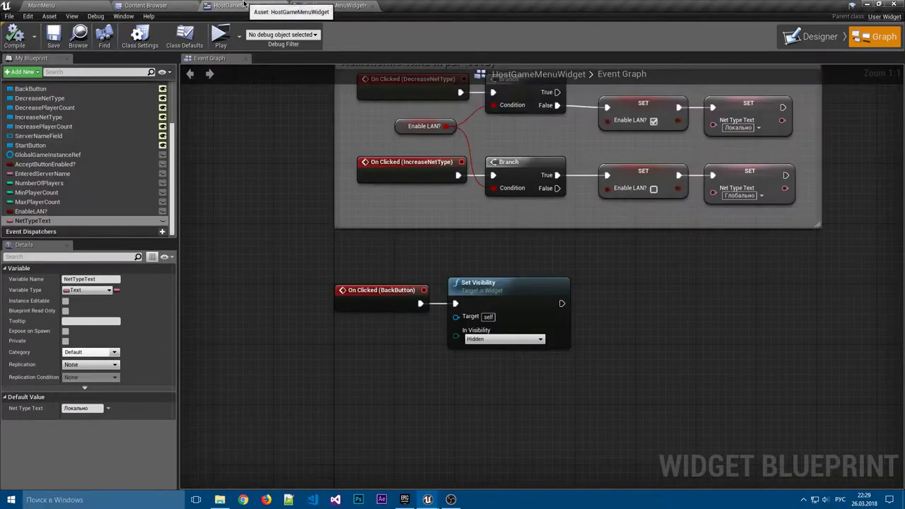
left_click(242, 4)
left_click(113, 212)
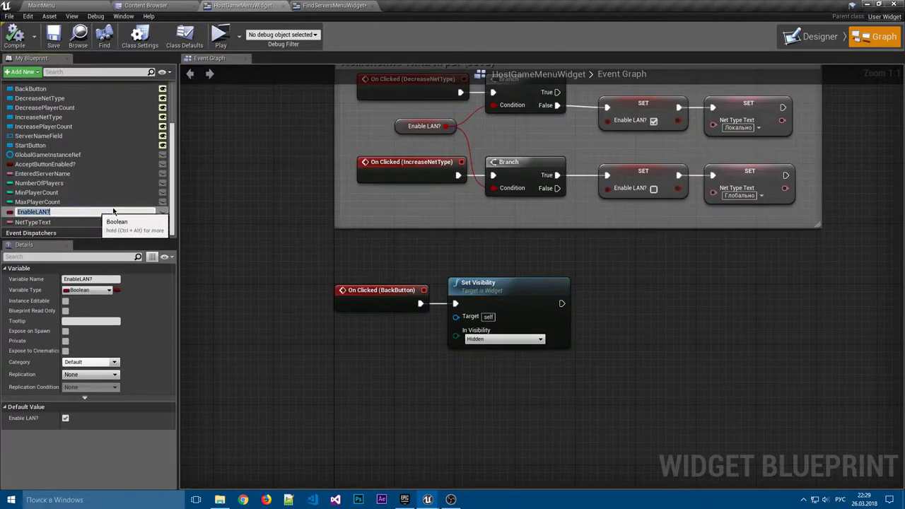
left_click(322, 5)
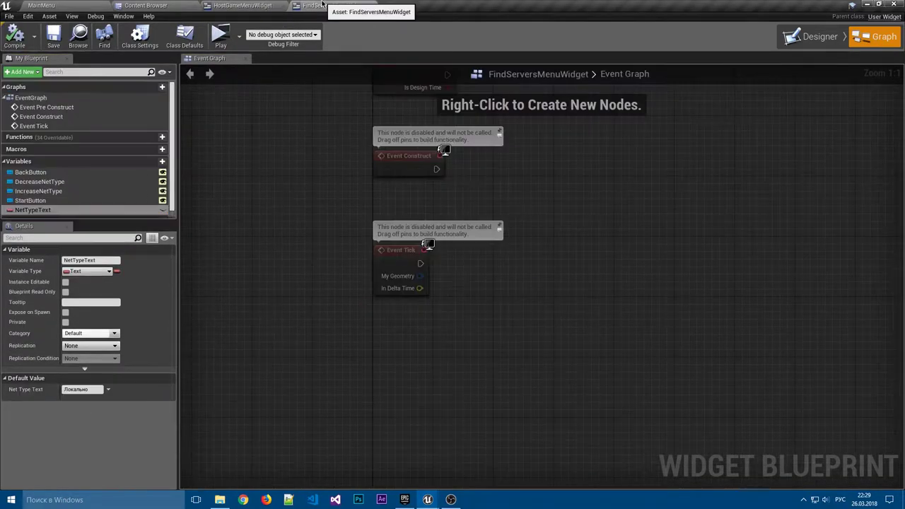
left_click(163, 162)
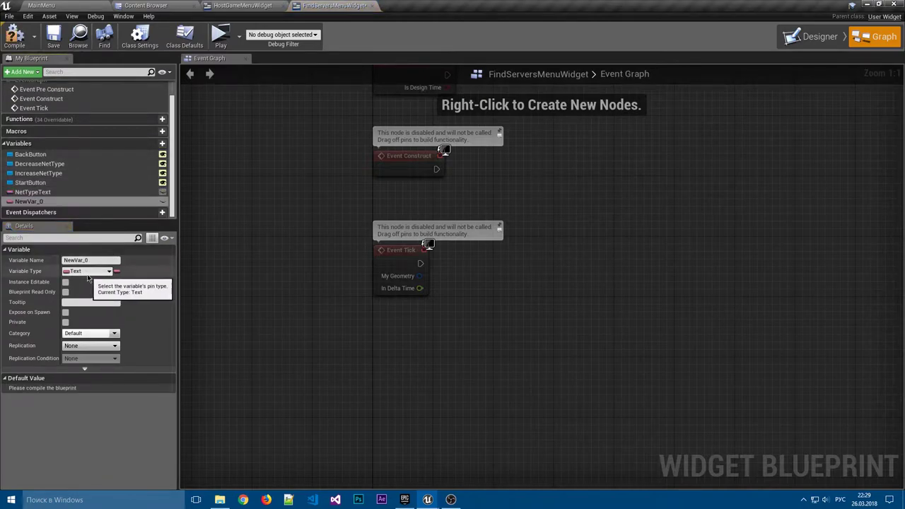
type("EnableLAN?")
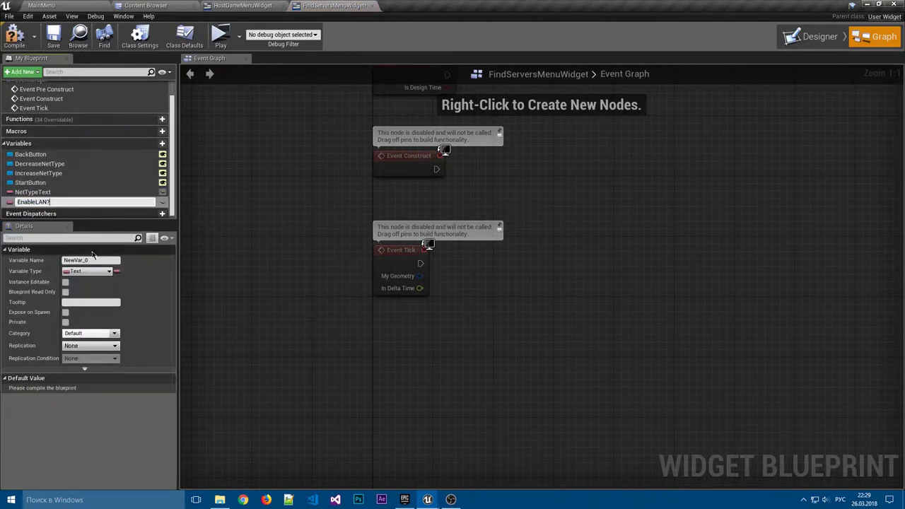
left_click(88, 270)
left_click(85, 297)
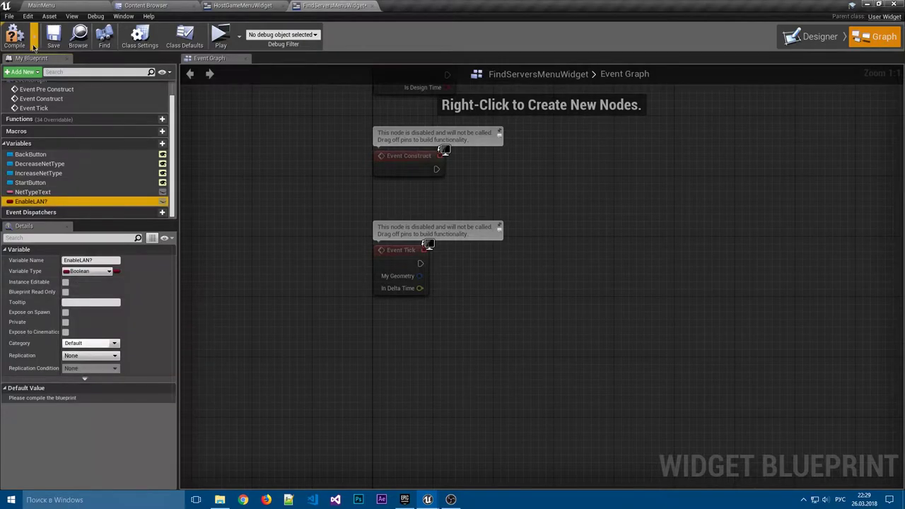
left_click(65, 398)
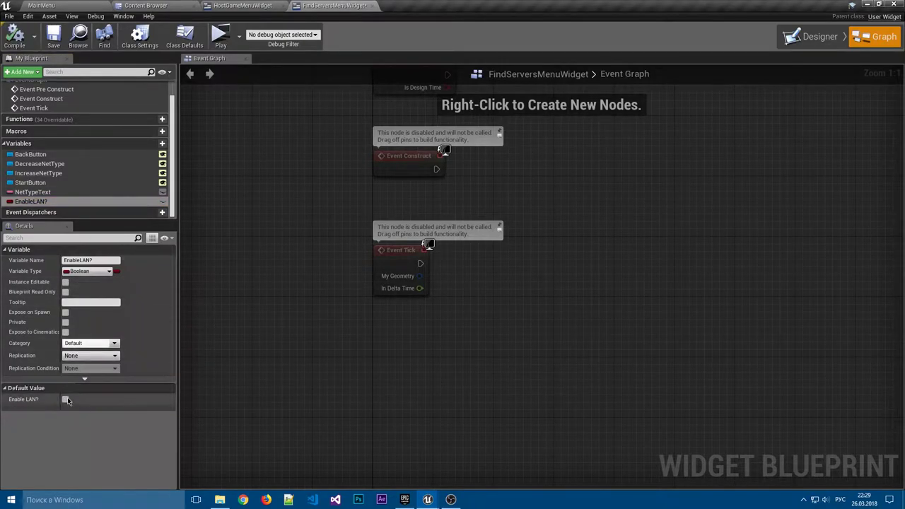
left_click(53, 39)
Check the AcceptButtonEnabled? variable's settings in HostGameMenuWidget.
left_click(243, 5)
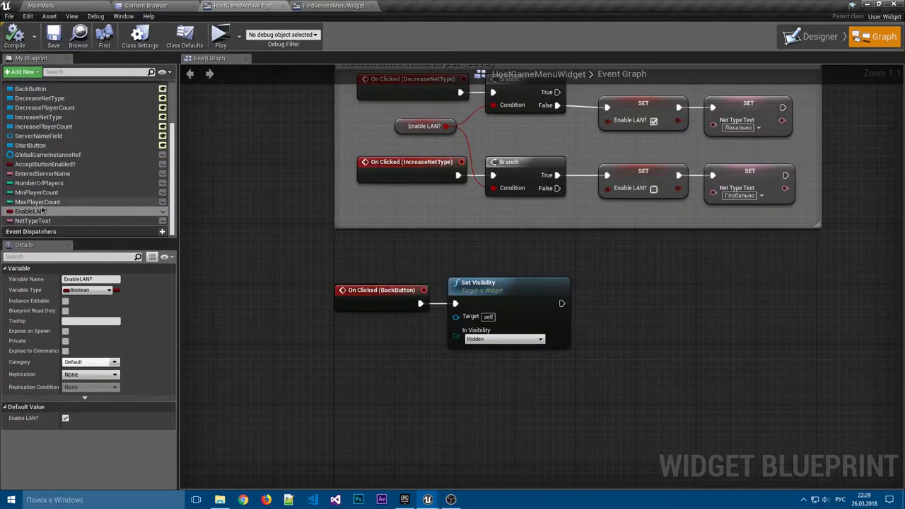
scroll(42, 210, "up", 1)
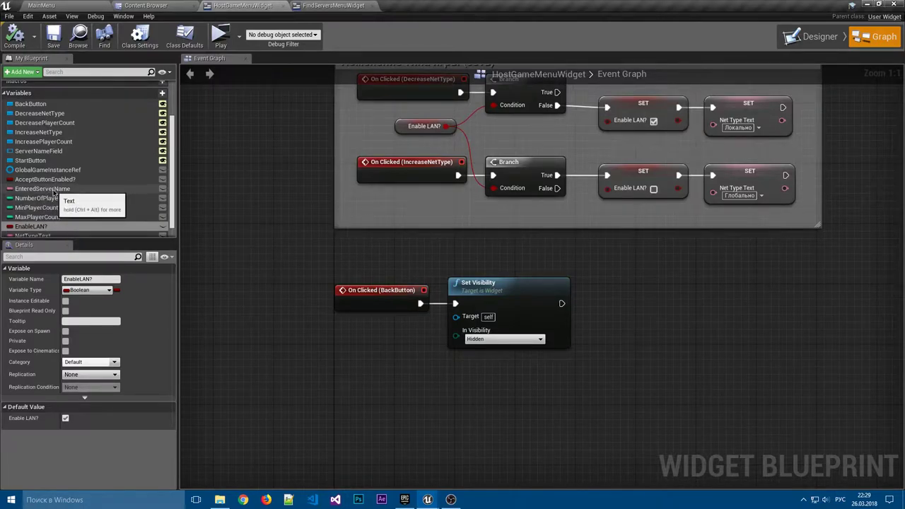
scroll(55, 190, "up", 1)
left_click(49, 194)
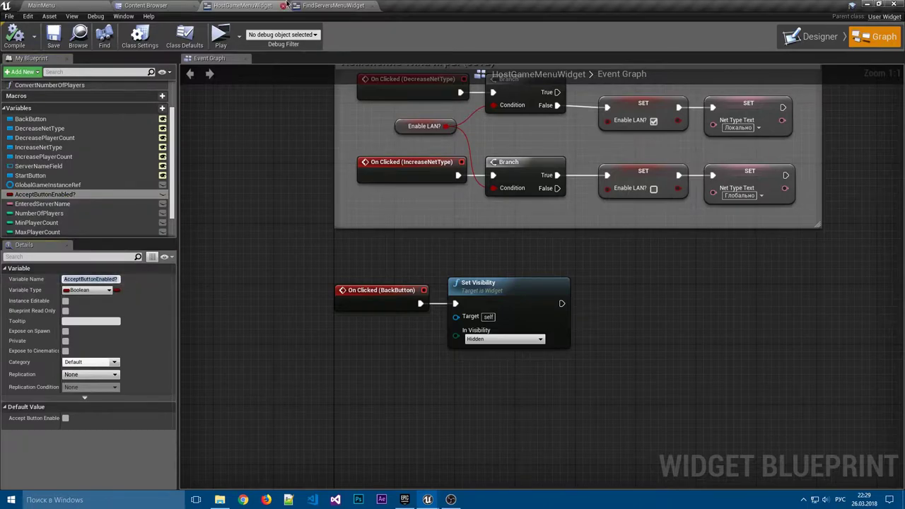
left_click(332, 5)
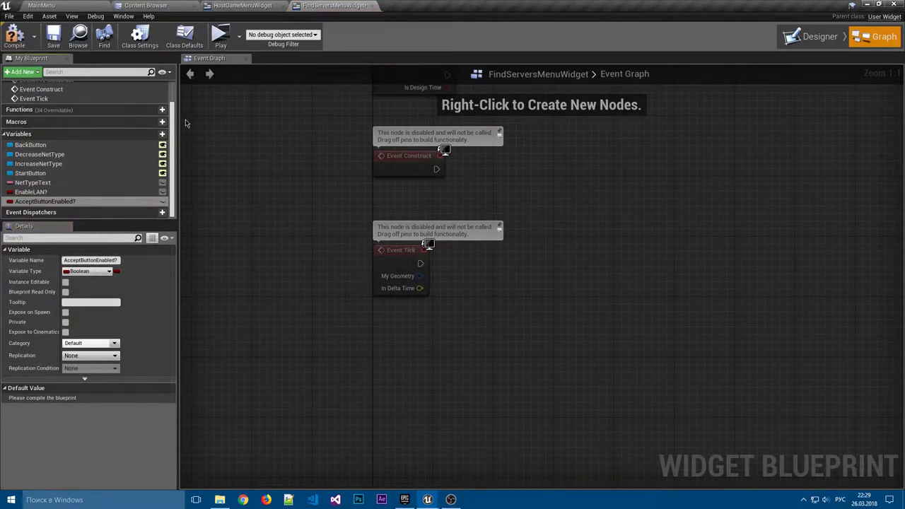
left_click(249, 6)
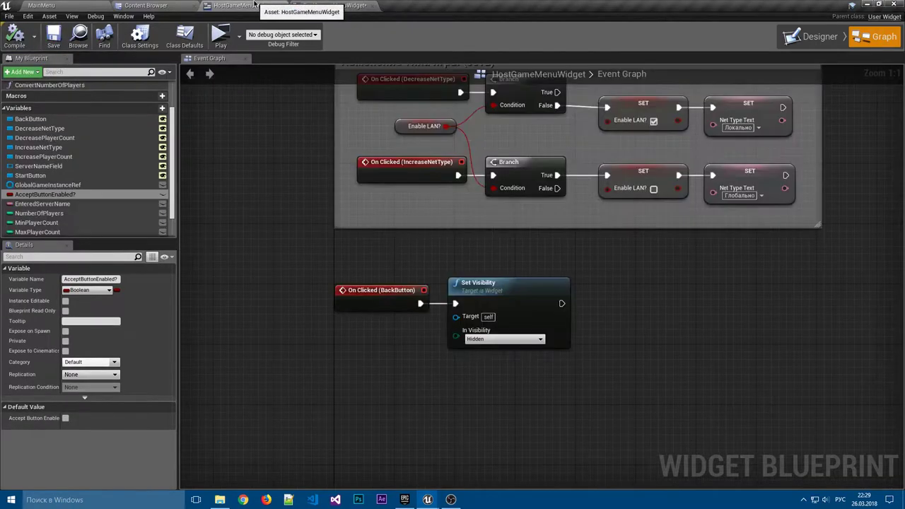
Add a GlobalGameInstanceRef variable typed as a Global Game Instance reference.
scroll(89, 212, "up", 1)
scroll(88, 212, "up", 1)
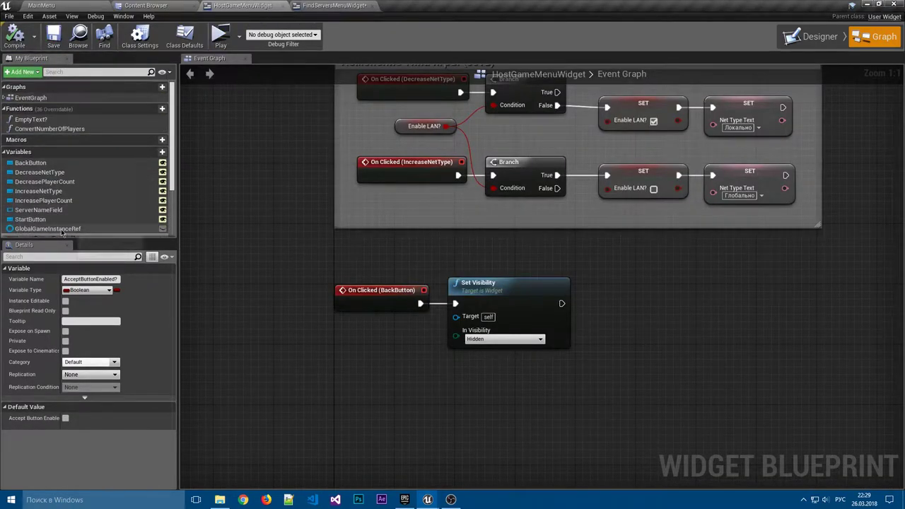
left_click(89, 229)
left_click(89, 229)
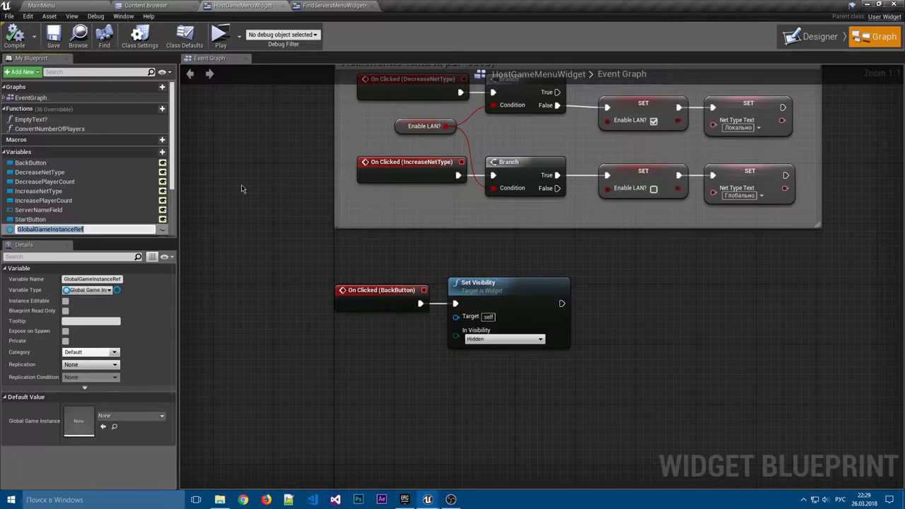
key("Return")
left_click(333, 5)
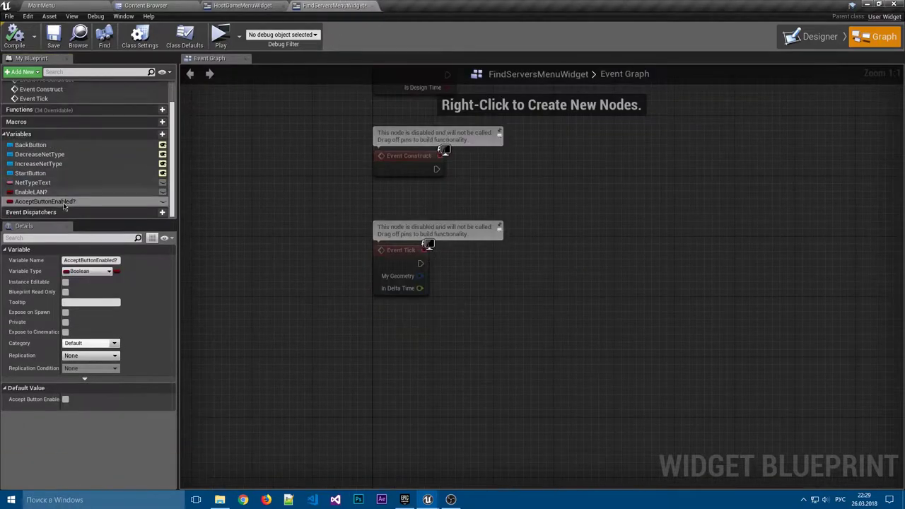
left_click(161, 134)
type("GlobalGameInstanceRef")
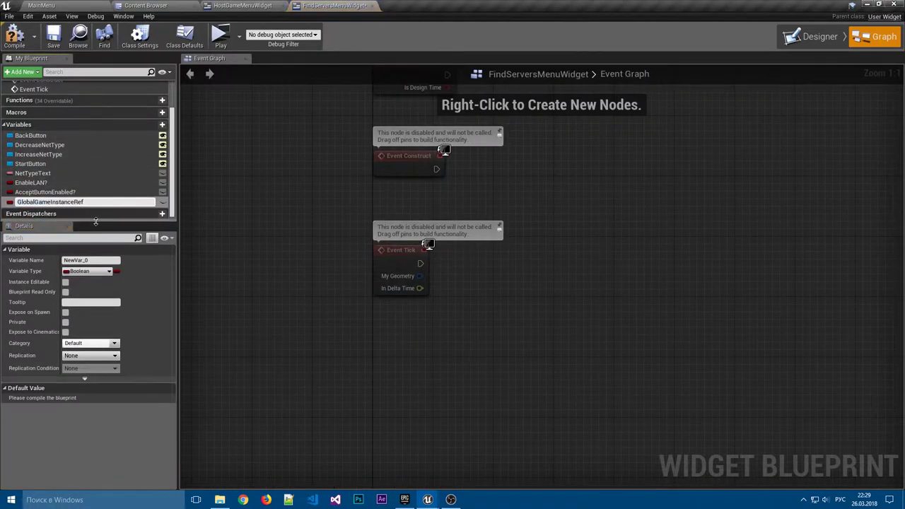
key("Return")
left_click(110, 272)
type("GlobalGameInstanceRef")
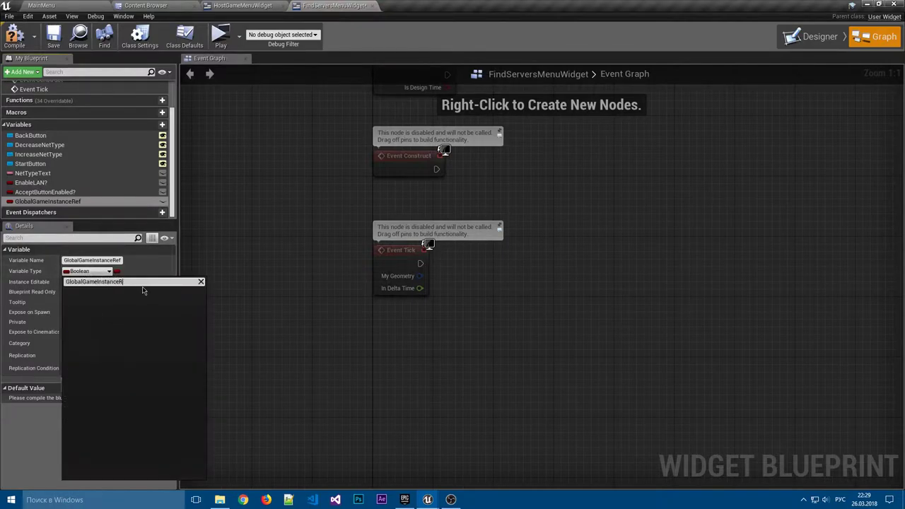
left_click(142, 297)
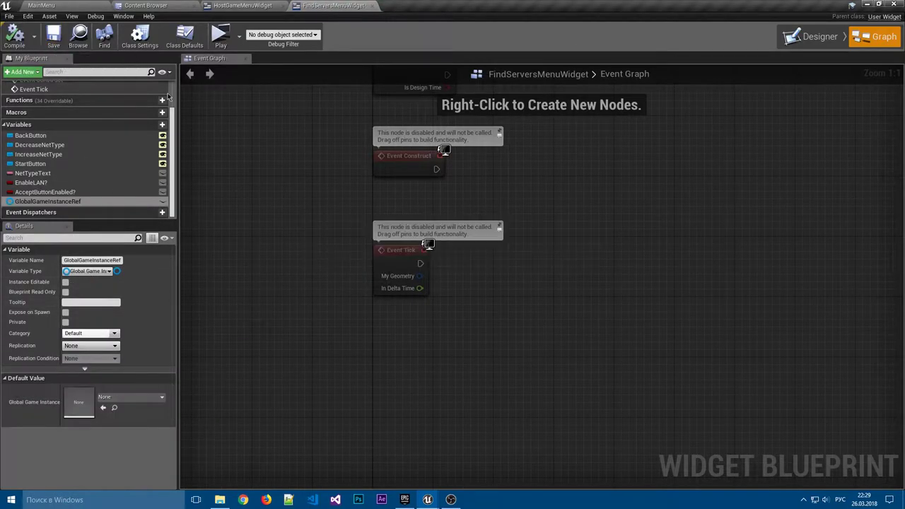
Delete the unused Event Tick and Event Pre Construct nodes.
right_click_drag(289, 146, 383, 359)
key("Delete")
left_click(290, 114)
key("Delete")
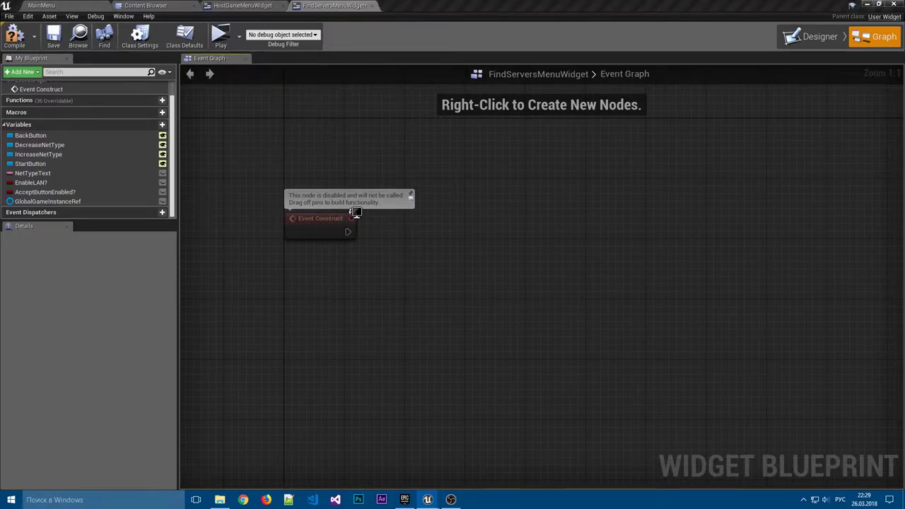
Copy the Set Visibility node from HostGameMenuWidget's event graph.
right_click_drag(317, 141, 365, 104)
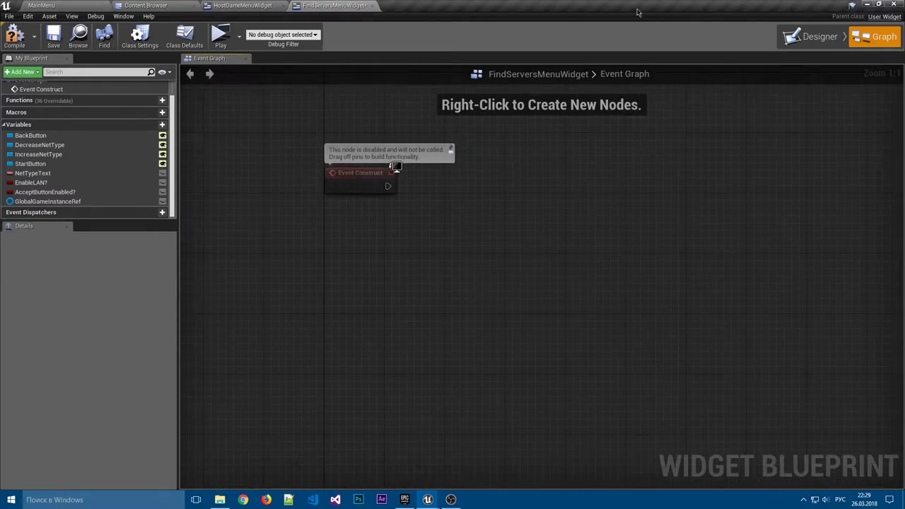
left_click(241, 5)
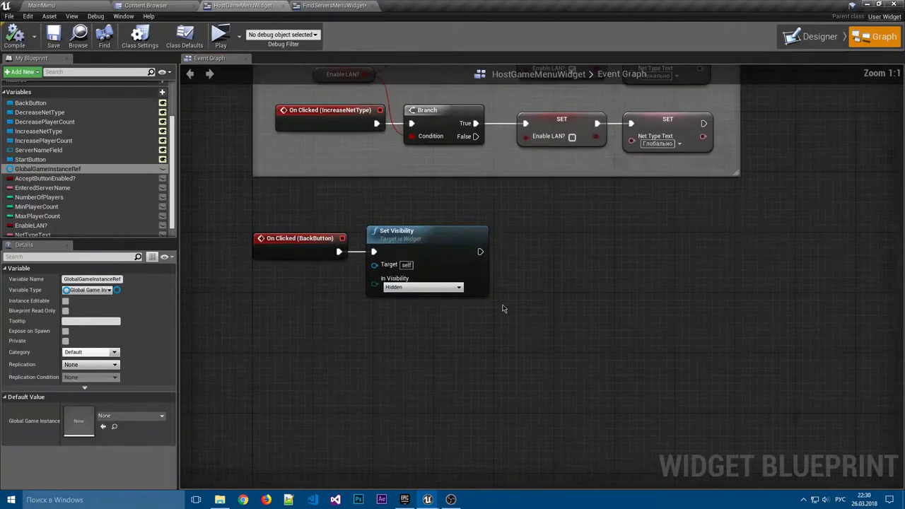
scroll(532, 249, "down", 2)
scroll(531, 250, "up", 2)
scroll(525, 252, "down", 3)
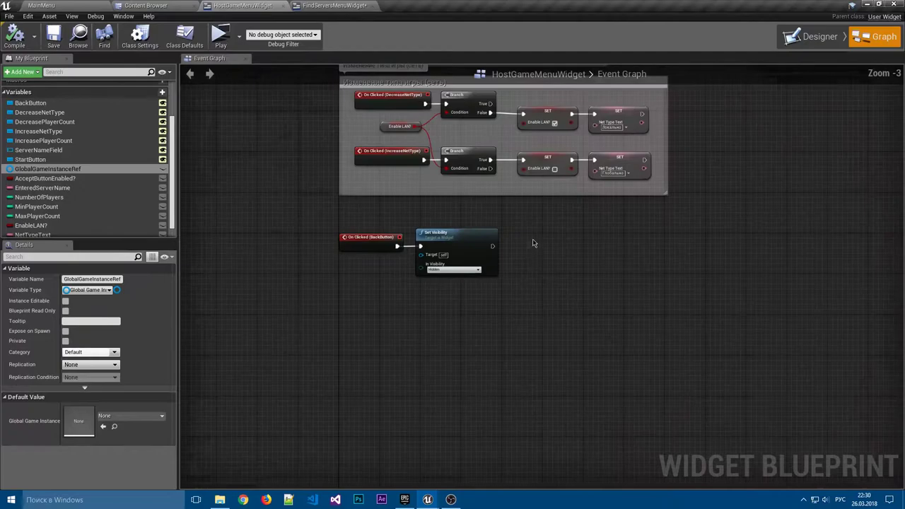
mouse_move(531, 245)
right_mouse_down()
mouse_move(565, 327)
mouse_move(525, 422)
right_mouse_up()
left_click_drag(525, 422, 364, 341)
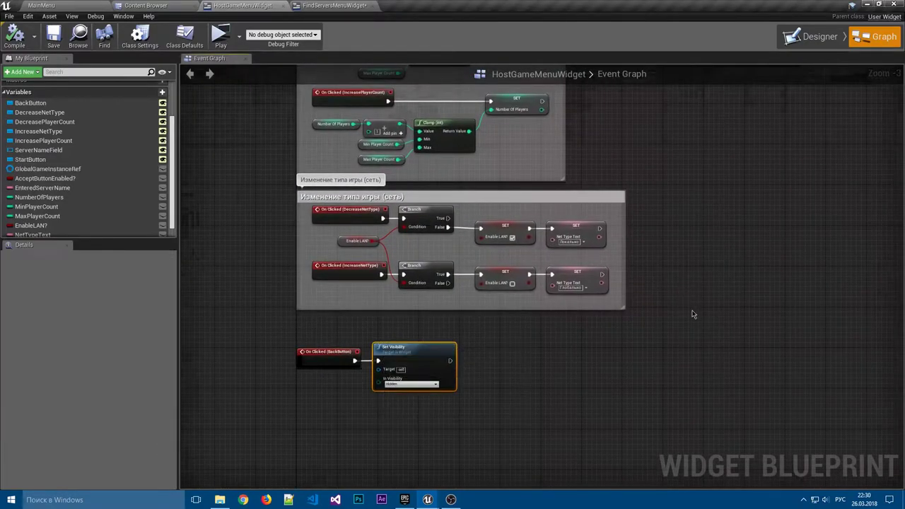
Add an On Clicked (BackButton) event driving the pasted Set Visibility node set to Hidden.
left_click(332, 5)
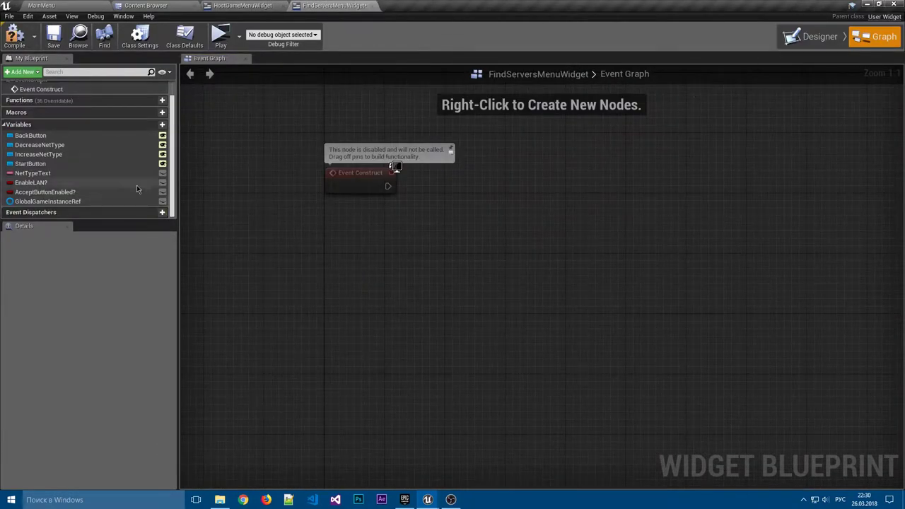
left_click(30, 135)
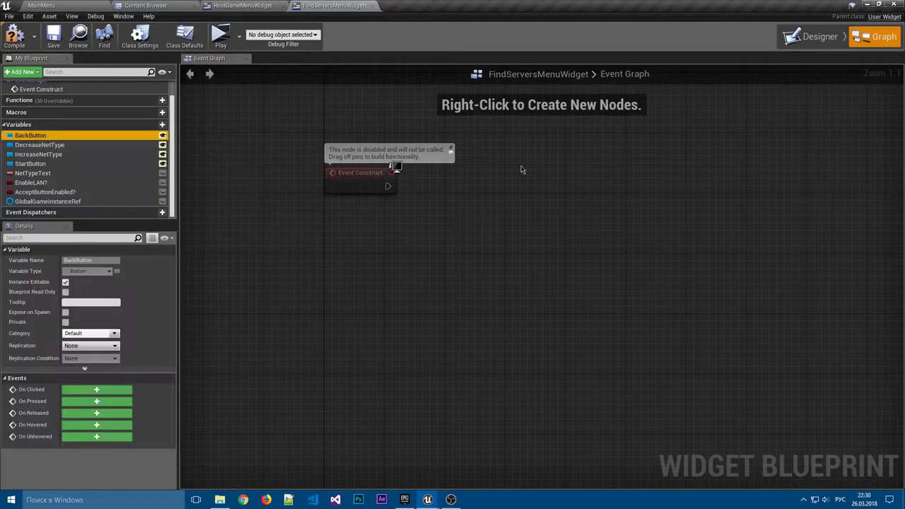
left_click(92, 390)
key("ctrl+v")
left_click_drag(547, 268, 612, 288)
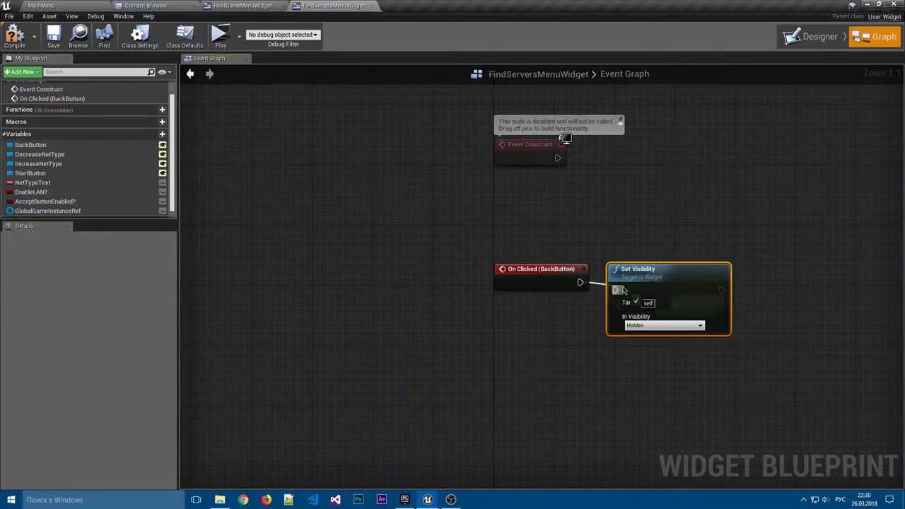
right_click_drag(622, 290, 432, 269)
left_click_drag(354, 255, 385, 331)
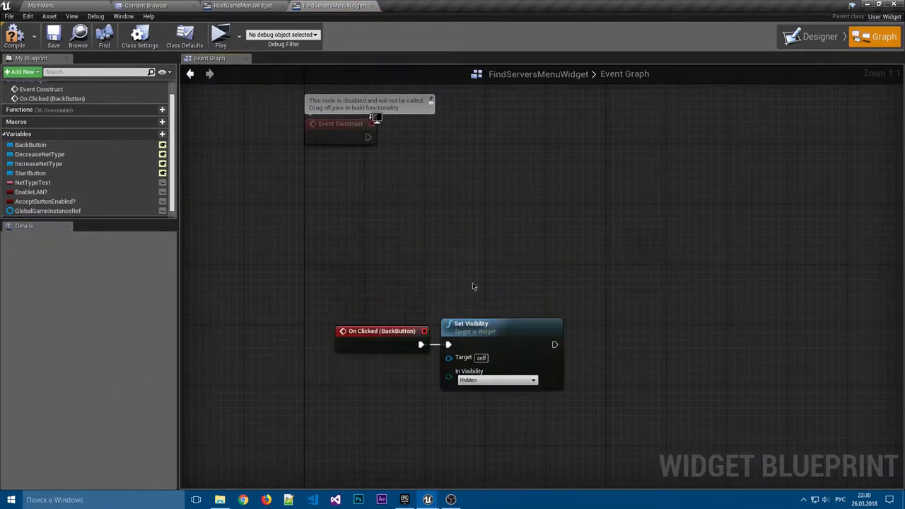
left_click_drag(308, 287, 452, 347)
left_click_drag(382, 331, 351, 338)
left_click(353, 199)
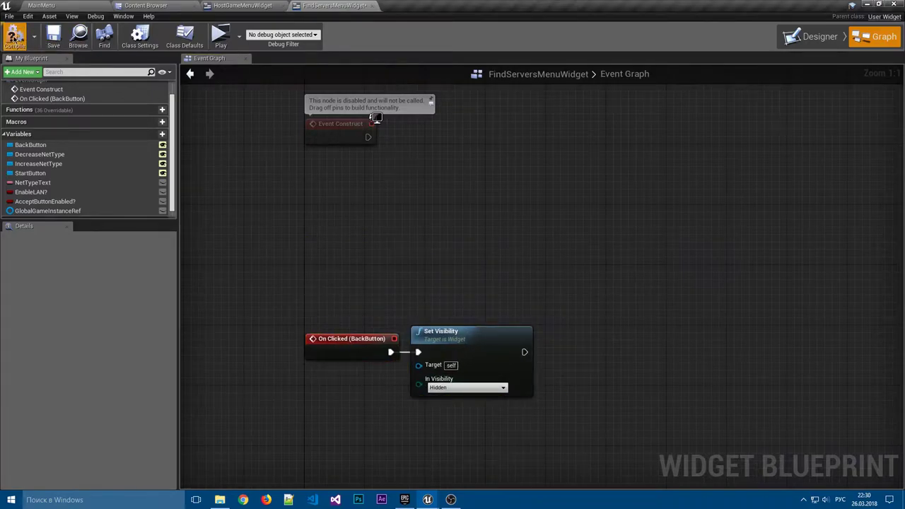
Save, set compile options to always save on compile, and compile the blueprint.
left_click(53, 37)
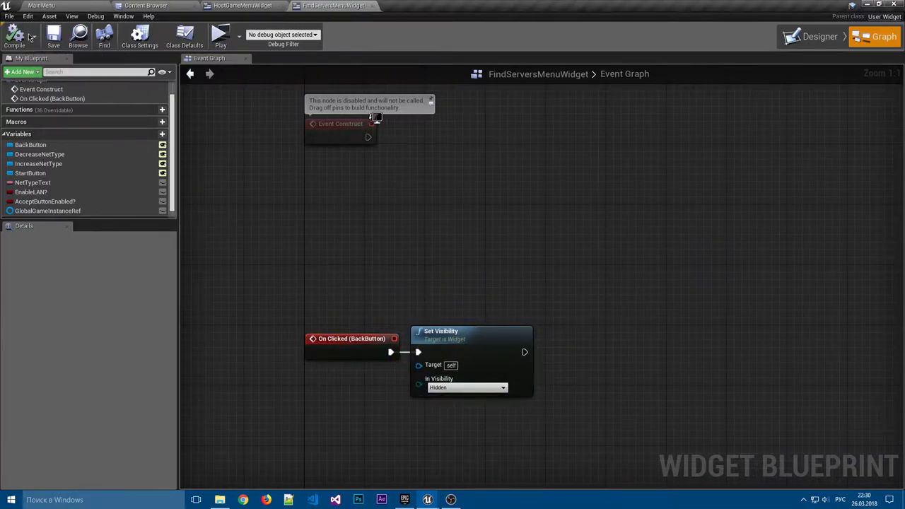
left_click(33, 37)
mouse_move(60, 56)
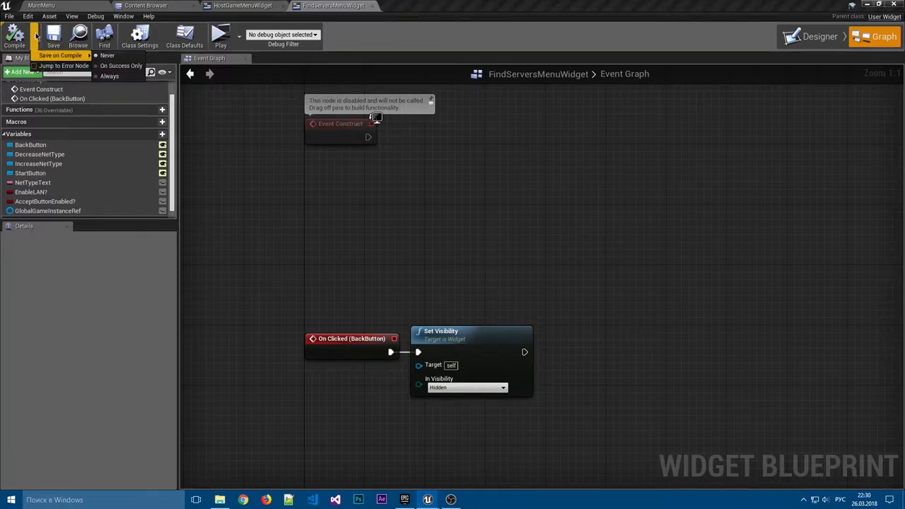
left_click(109, 75)
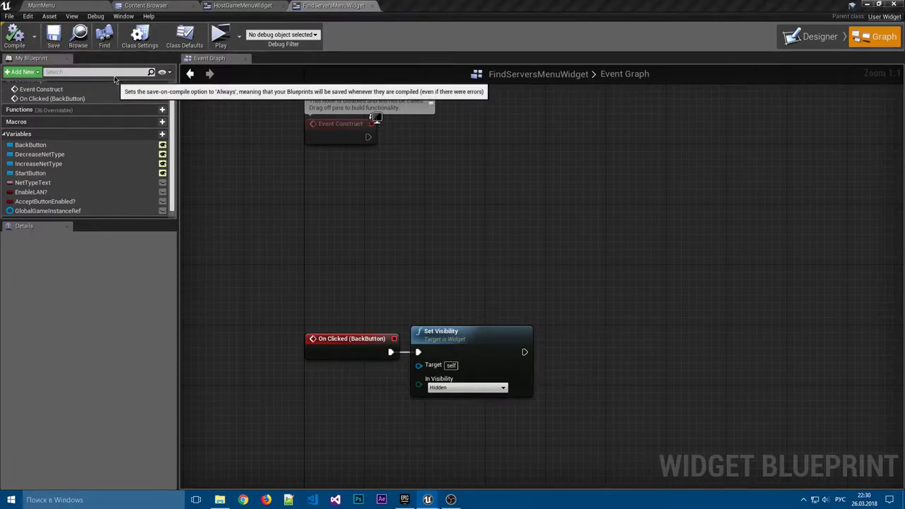
left_click(33, 35)
left_click(16, 43)
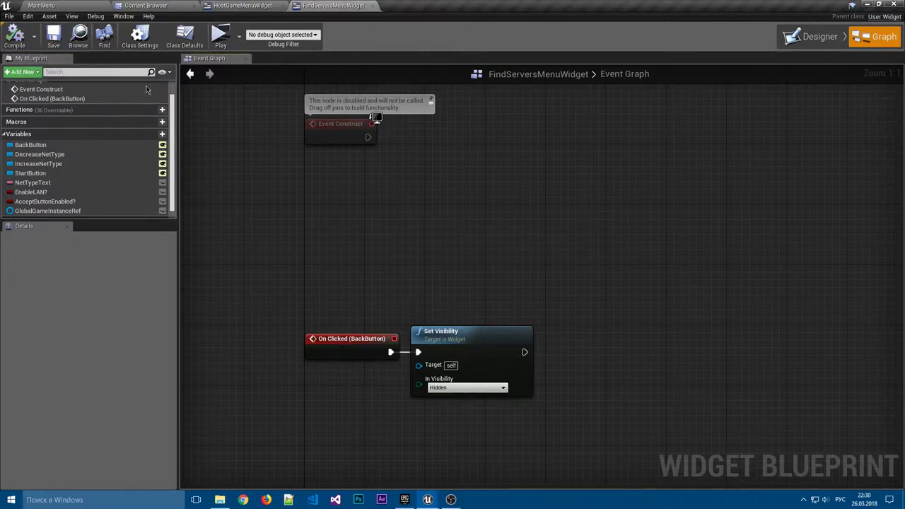
Paste the 'Изменение типа игры (сеть)' comment box and move the BackButton nodes below it.
left_click(237, 5)
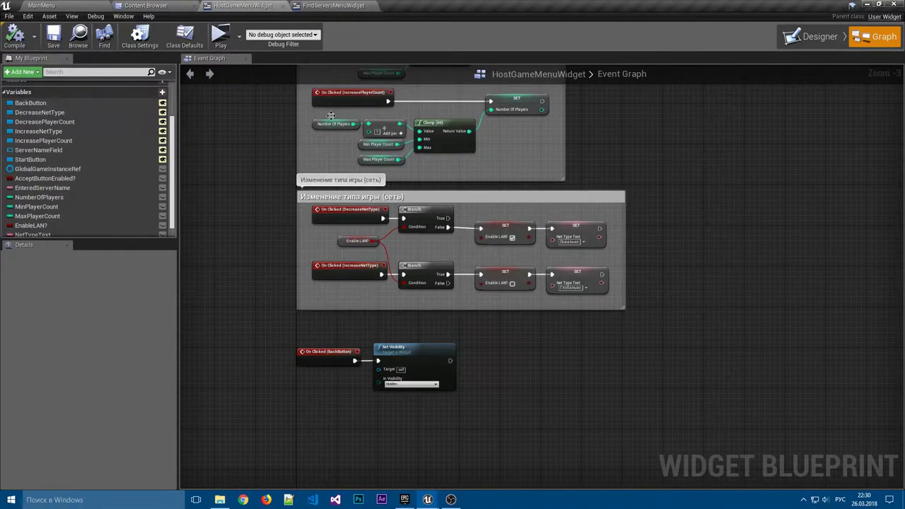
right_click_drag(261, 159, 230, 150)
left_click(381, 185)
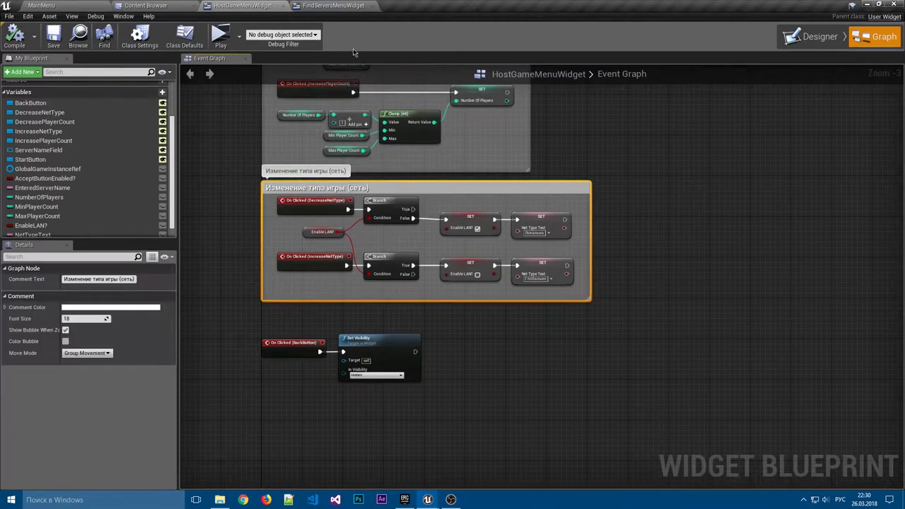
left_click(333, 6)
key("ctrl+v")
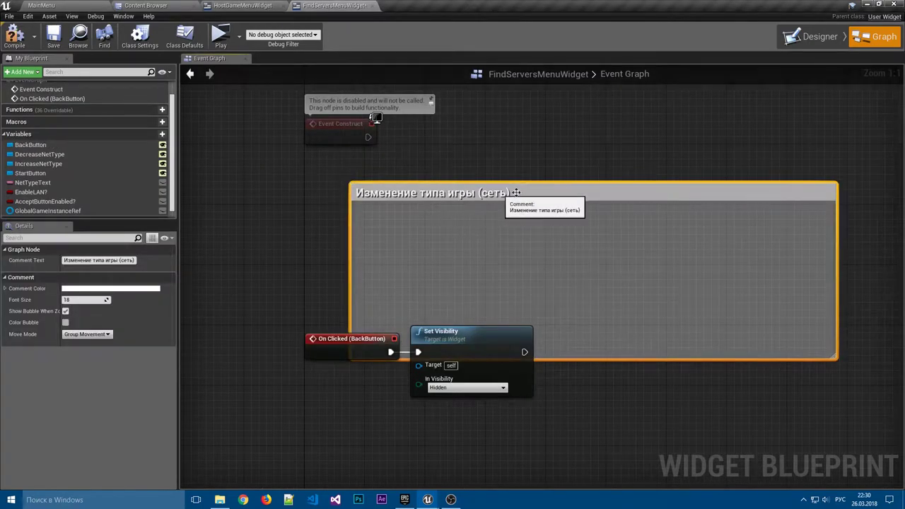
left_click_drag(433, 195, 486, 165)
left_click_drag(607, 410, 301, 332)
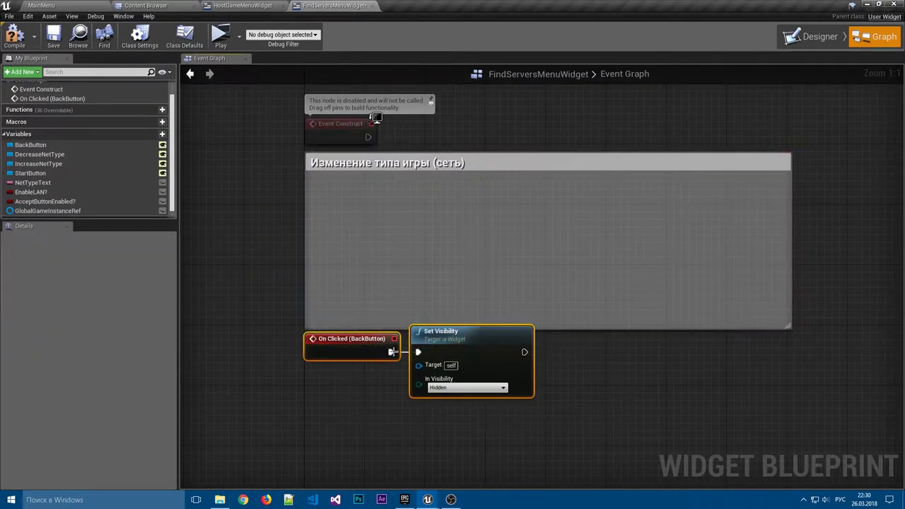
left_click_drag(436, 338, 443, 405)
left_click(283, 73)
Copy the net-type nodes inside that comment and paste them into FindServersMenuWidget's graph.
left_click(243, 6)
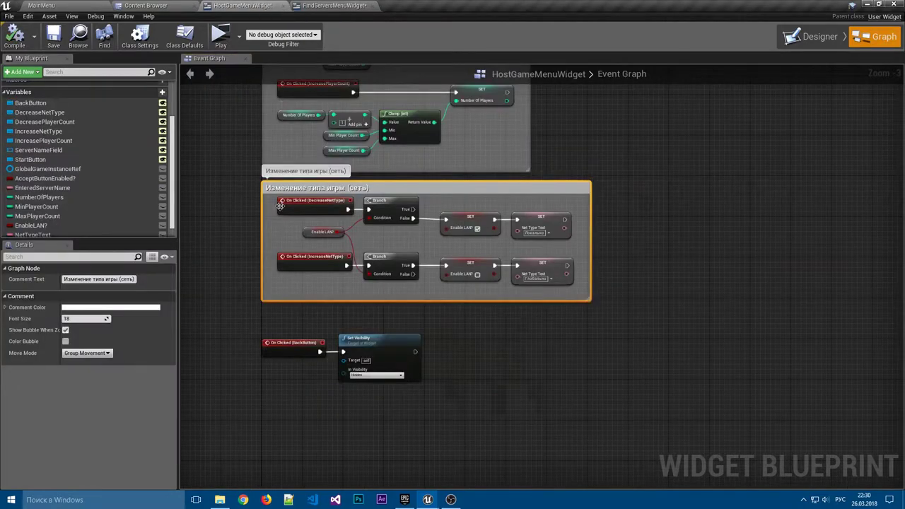
left_click_drag(273, 201, 571, 291)
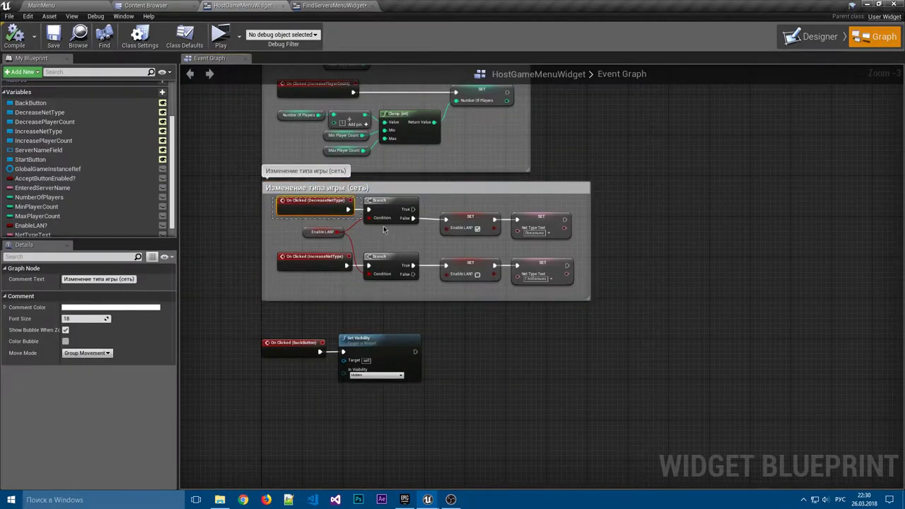
left_click(343, 5)
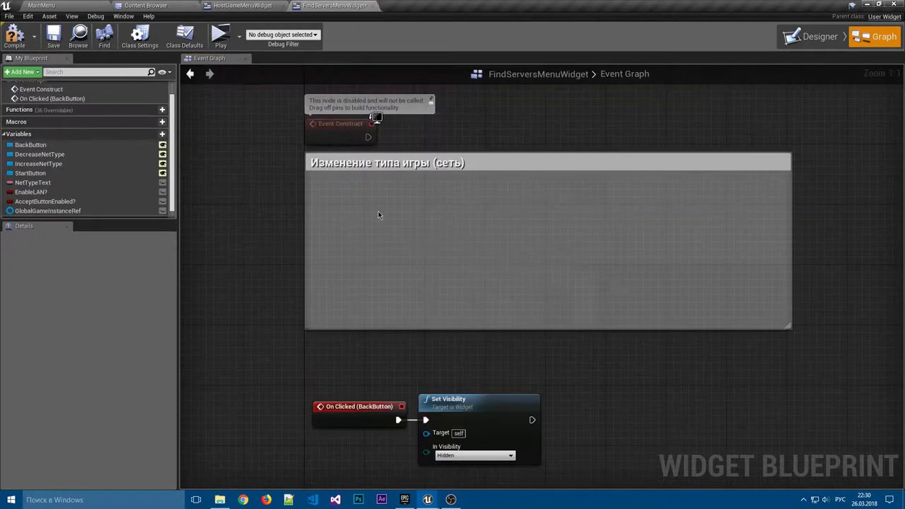
key("ctrl+v")
scroll(367, 188, "up", 1)
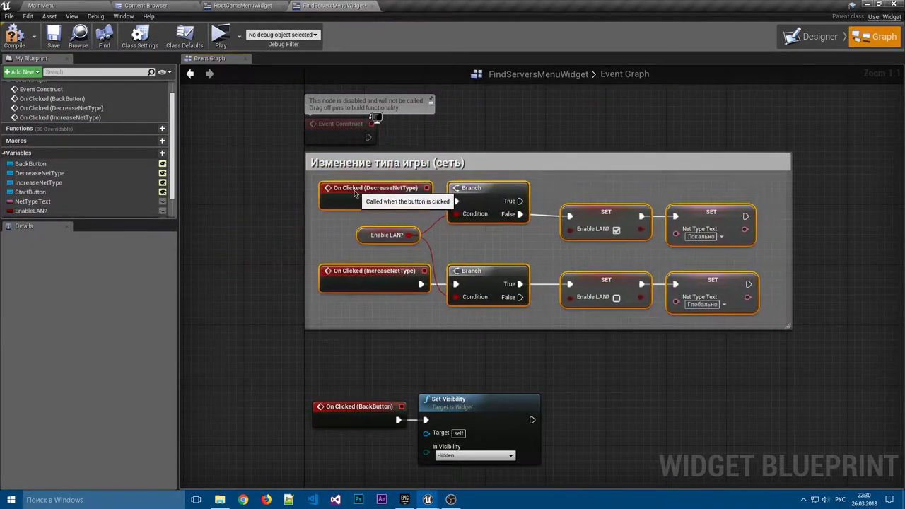
left_click(585, 189)
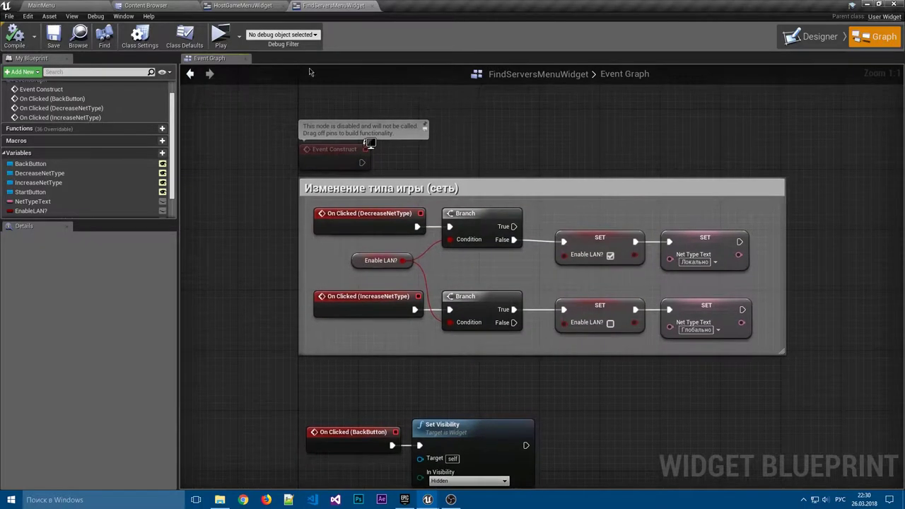
Locate and copy the Инициализация GameInstance block in HostGameMenuWidget's graph.
left_click(242, 5)
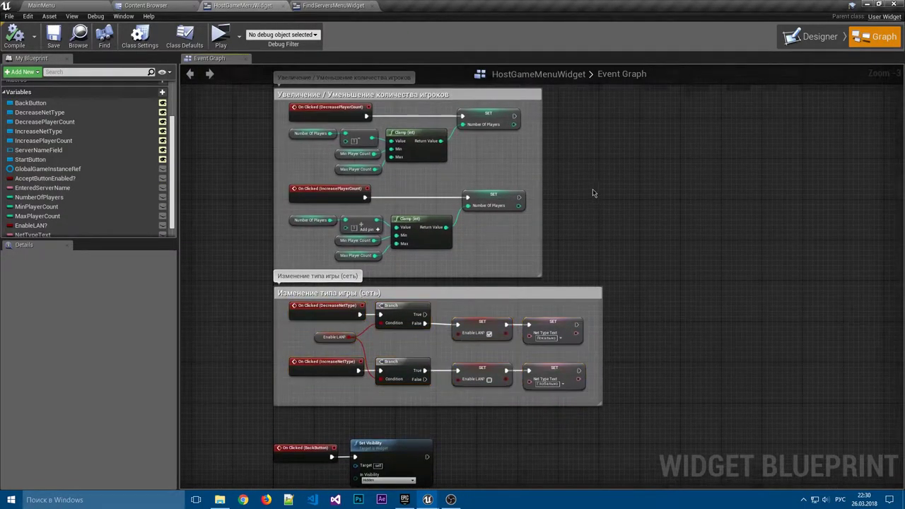
right_click_drag(613, 239, 578, 310)
right_click_drag(586, 269, 594, 327)
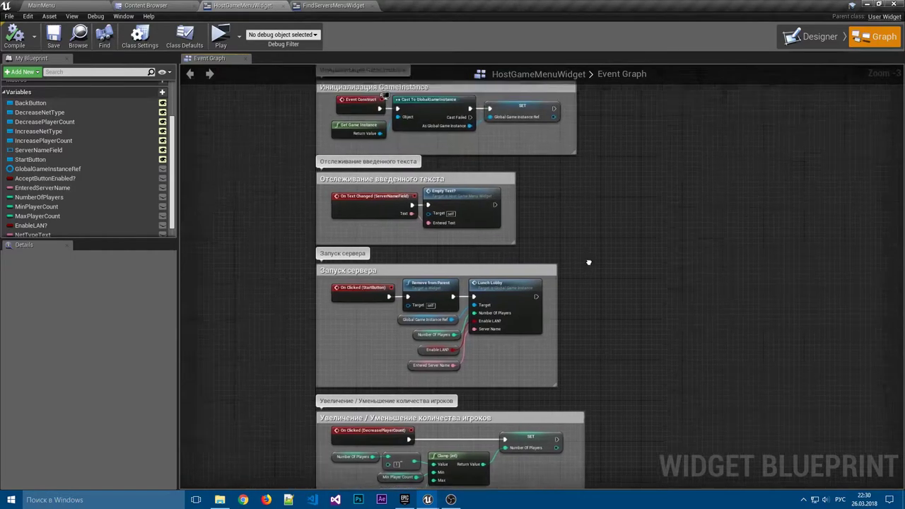
scroll(594, 326, "up", 2)
right_click_drag(523, 302, 539, 399)
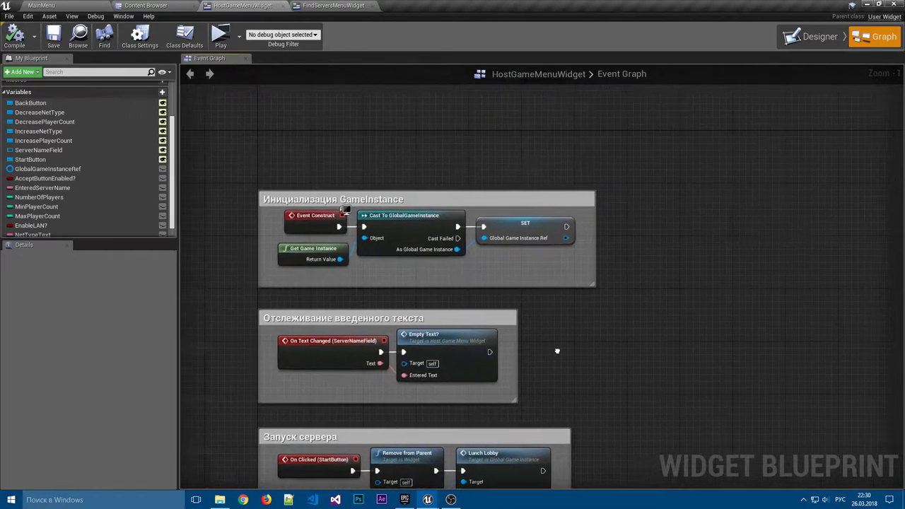
left_click_drag(655, 286, 220, 166)
left_click(655, 356)
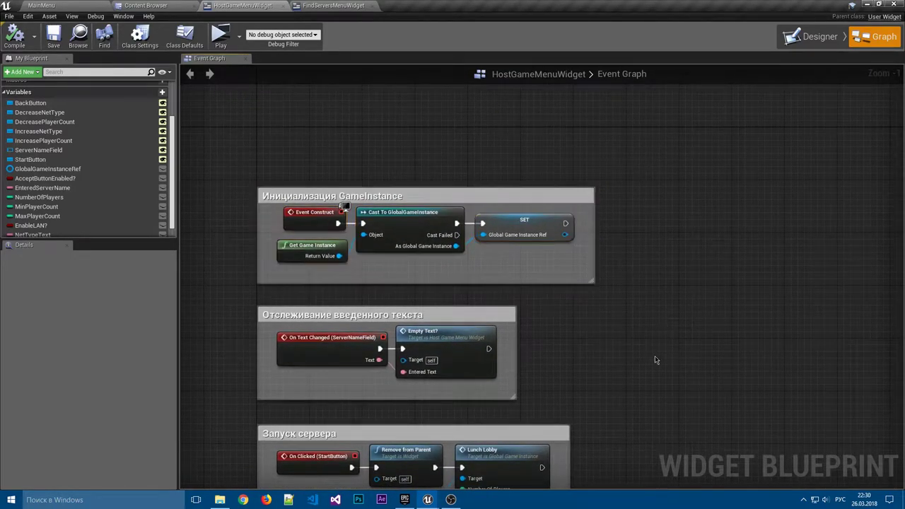
mouse_move(655, 355)
right_mouse_down()
mouse_move(627, 186)
mouse_move(624, 92)
right_mouse_up()
right_click_drag(390, 149, 417, 287)
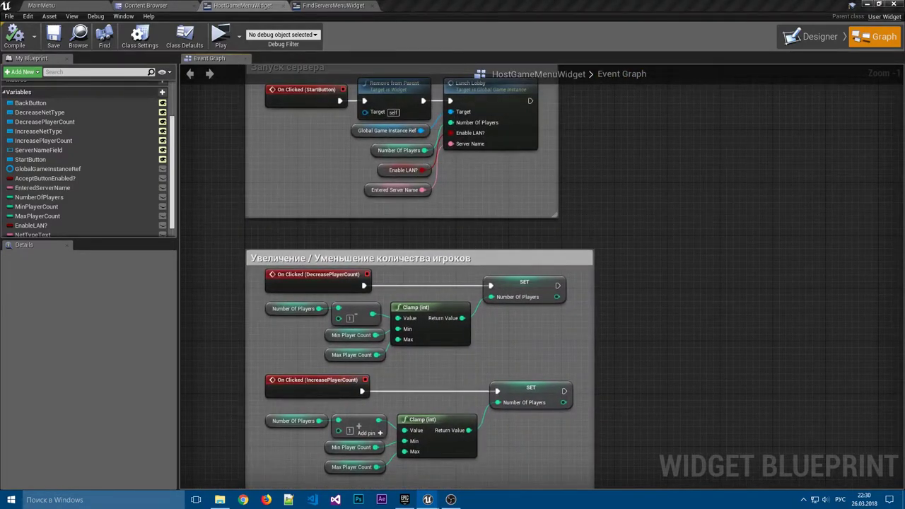
right_click_drag(602, 78, 653, 227)
left_click_drag(702, 220, 260, 108)
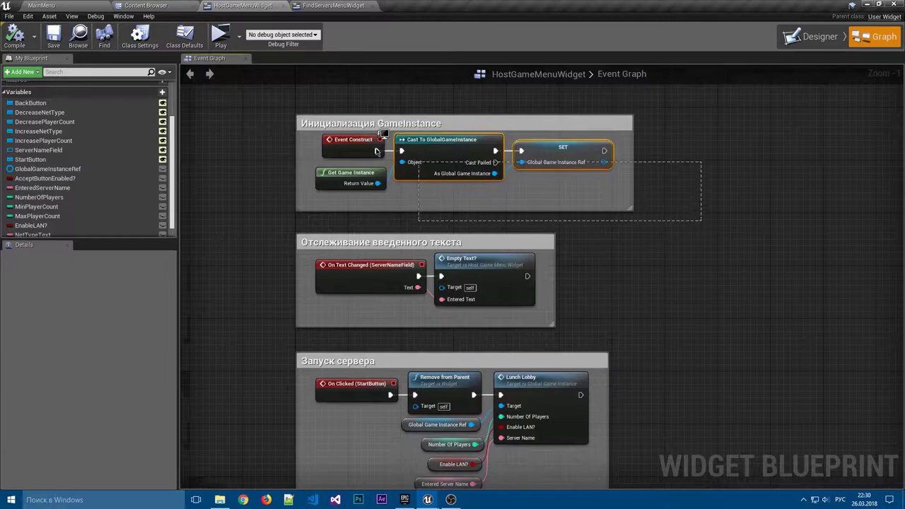
Replace the disabled Event Construct with the pasted GameInstance block above the net-type block, then save.
left_click(332, 5)
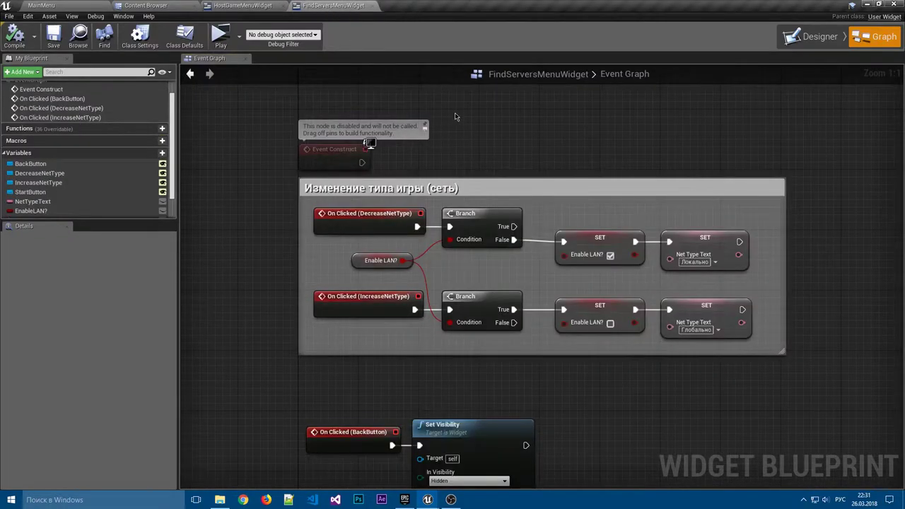
left_click_drag(509, 194, 505, 238)
left_click(380, 167)
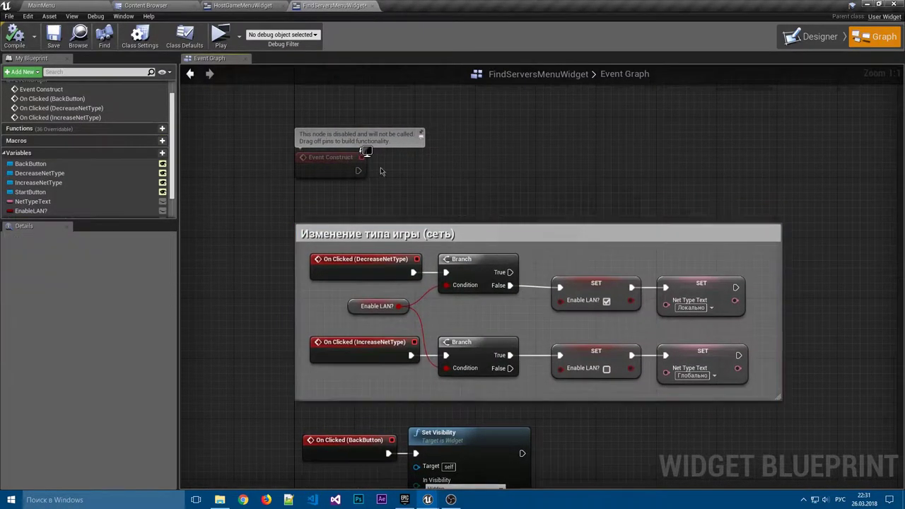
mouse_move(330, 161)
left_mouse_down()
mouse_move(319, 97)
mouse_move(333, 220)
left_mouse_up()
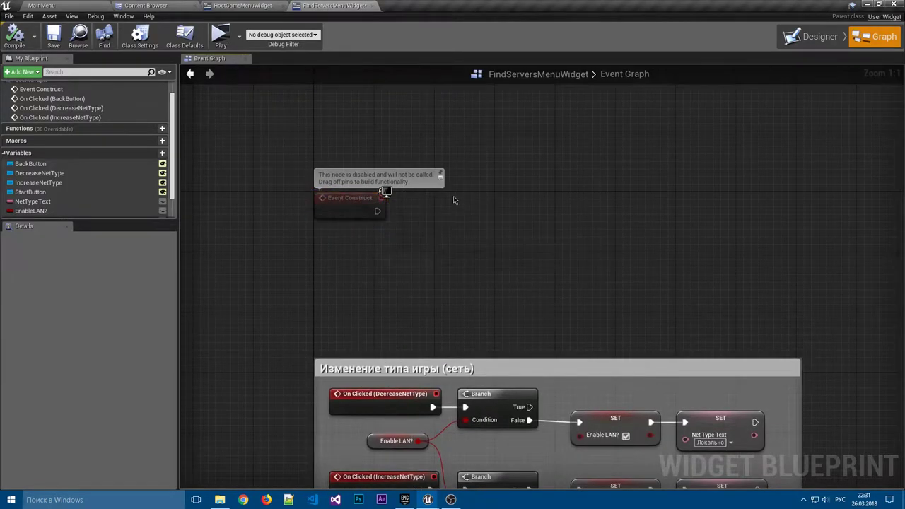
key("Delete")
key("ctrl+v")
left_click_drag(588, 188, 536, 226)
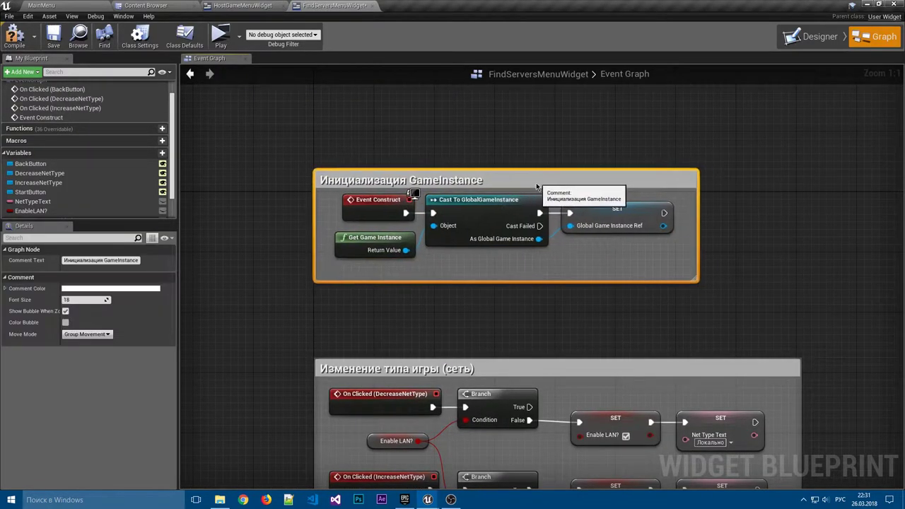
left_click(533, 190)
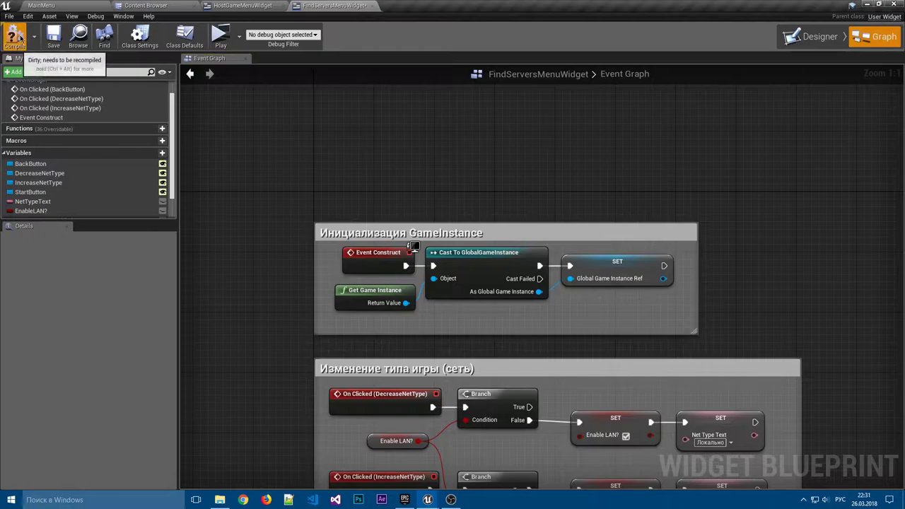
left_click(55, 37)
scroll(397, 174, "down", 3)
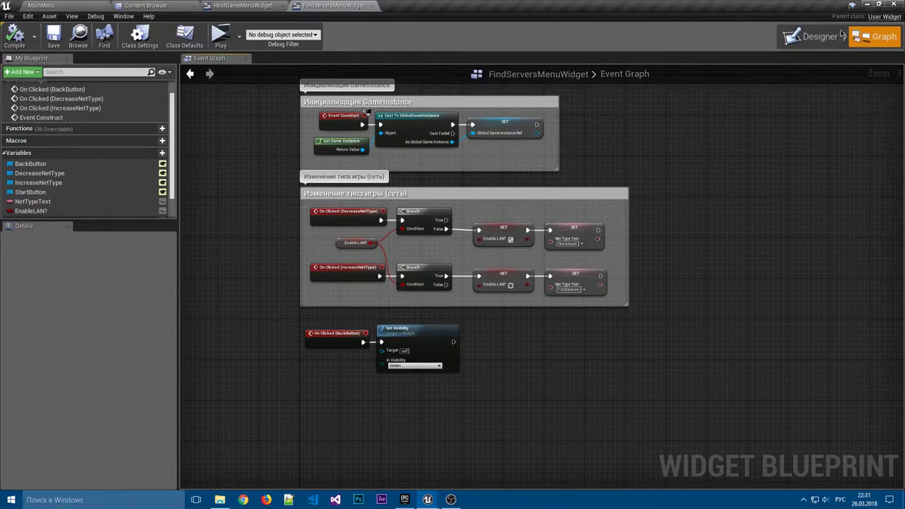
Bind the Начать button's Is Enabled property to AcceptButtonEnabled?
left_click(842, 35)
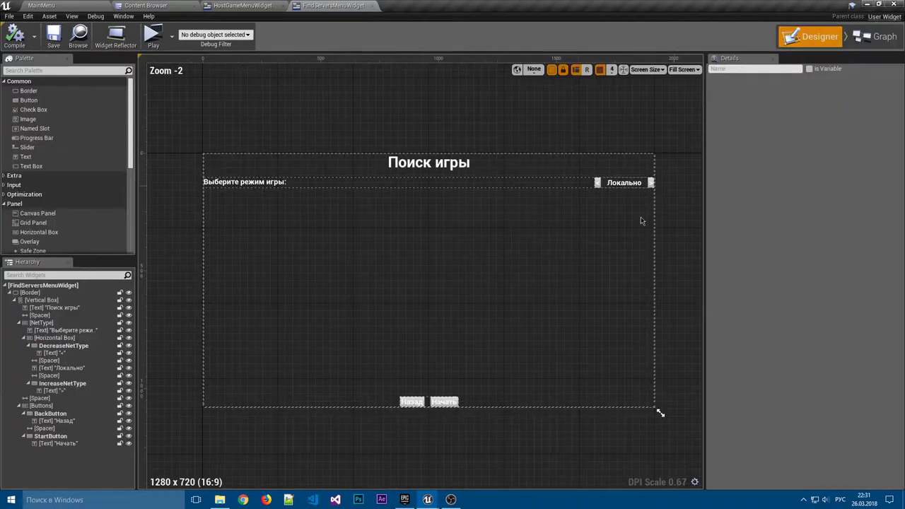
left_click(456, 404)
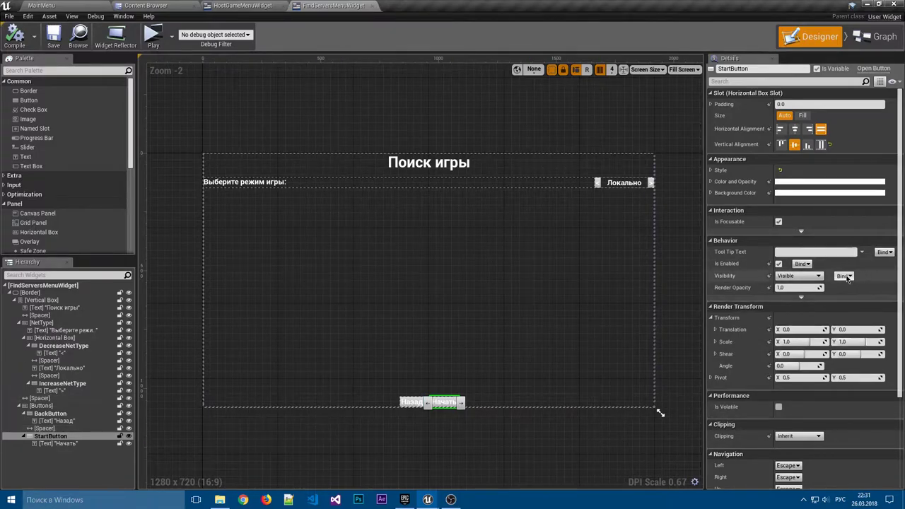
left_click(801, 263)
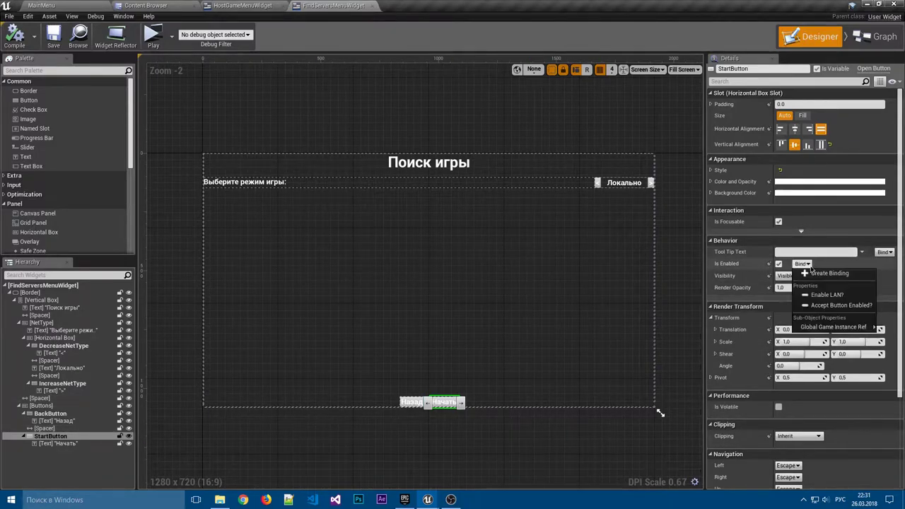
left_click(822, 309)
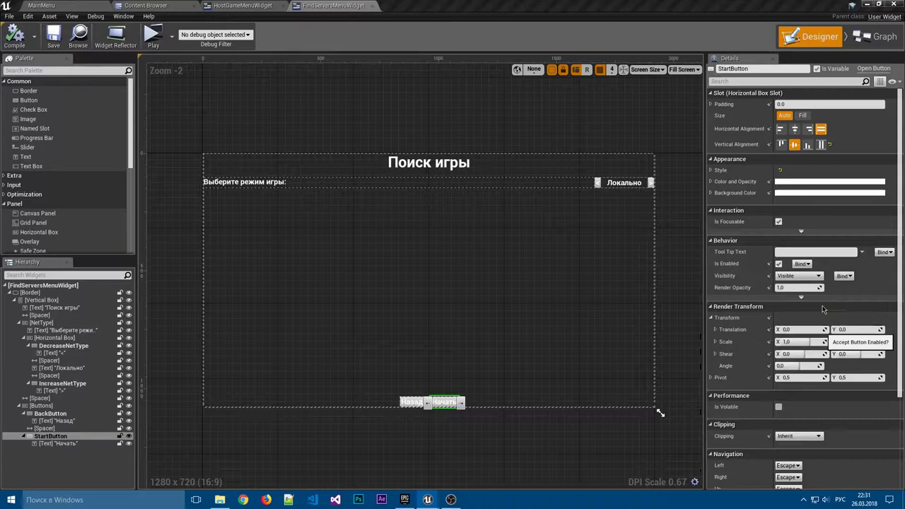
Bind the Локально text's content to NetTypeText.
left_click(636, 183)
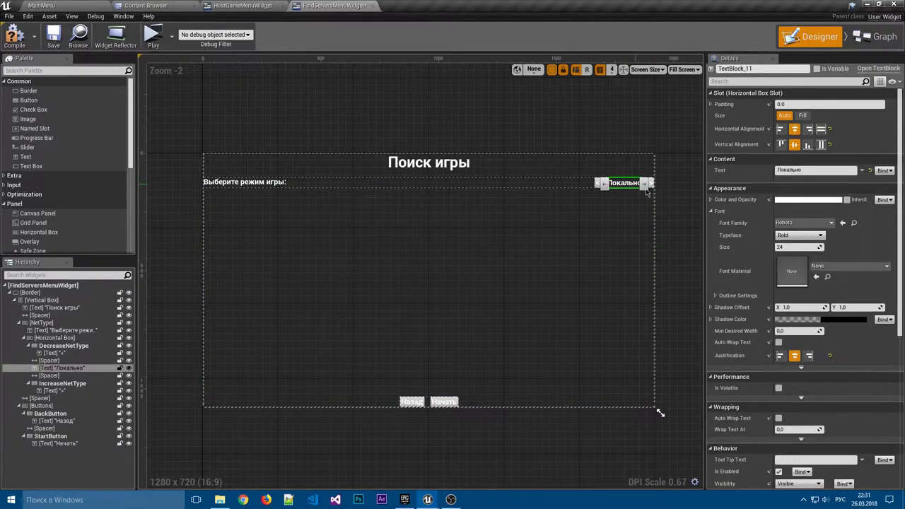
left_click(884, 170)
left_click(846, 204)
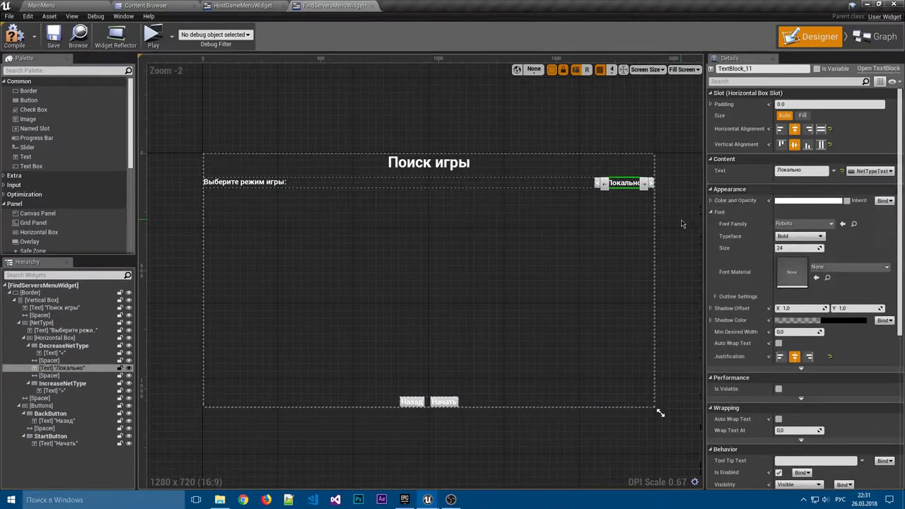
left_click(883, 171)
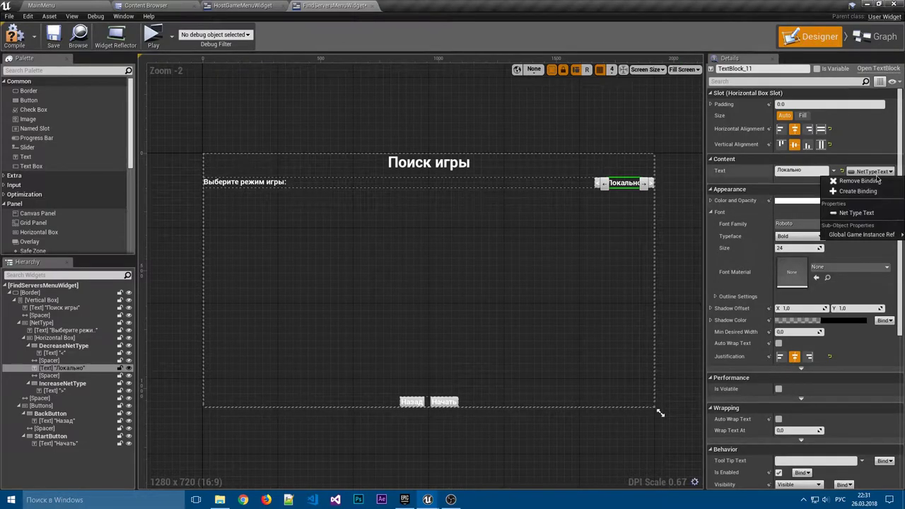
left_click(877, 177)
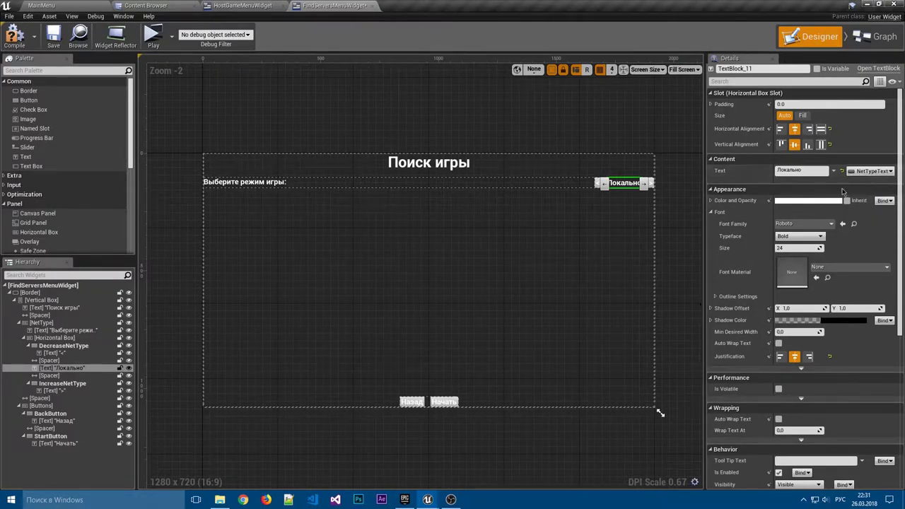
left_click(671, 233)
Play the game in a preview window and open the Найти игру search menu.
left_click(244, 6)
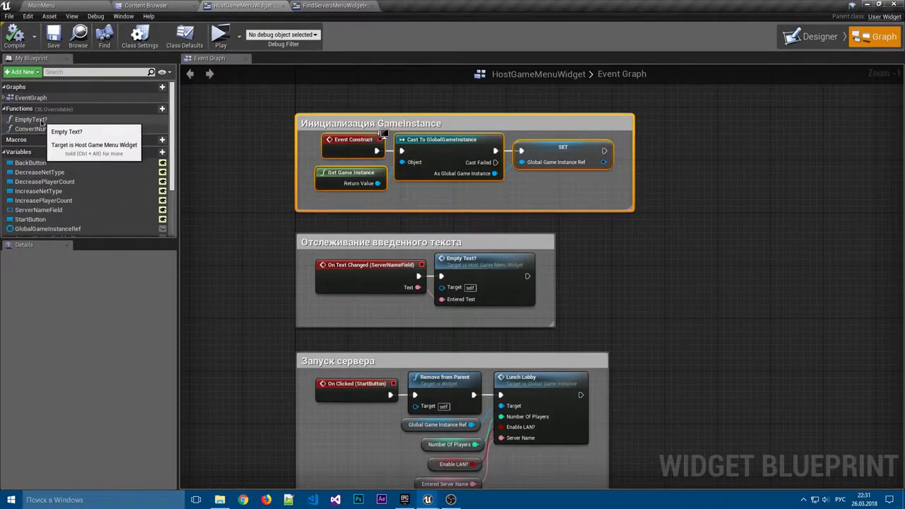
left_click(334, 6)
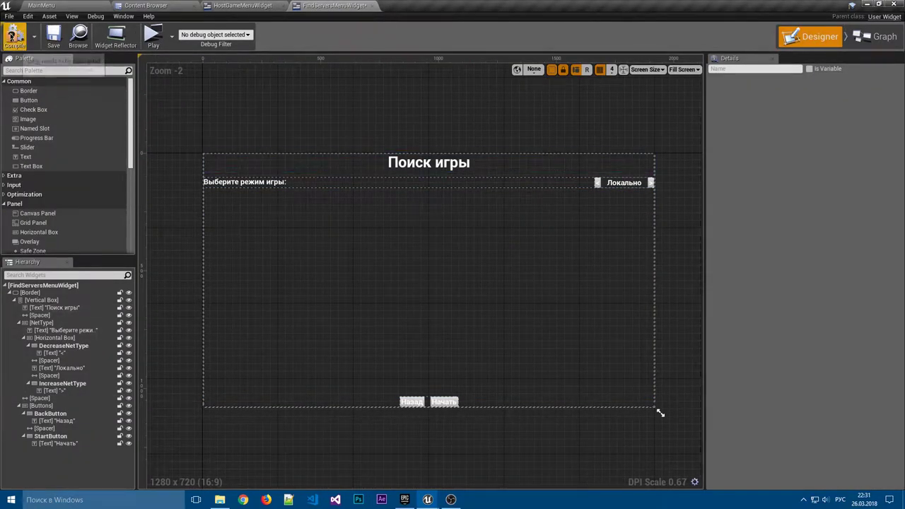
left_click(153, 33)
left_click(295, 184)
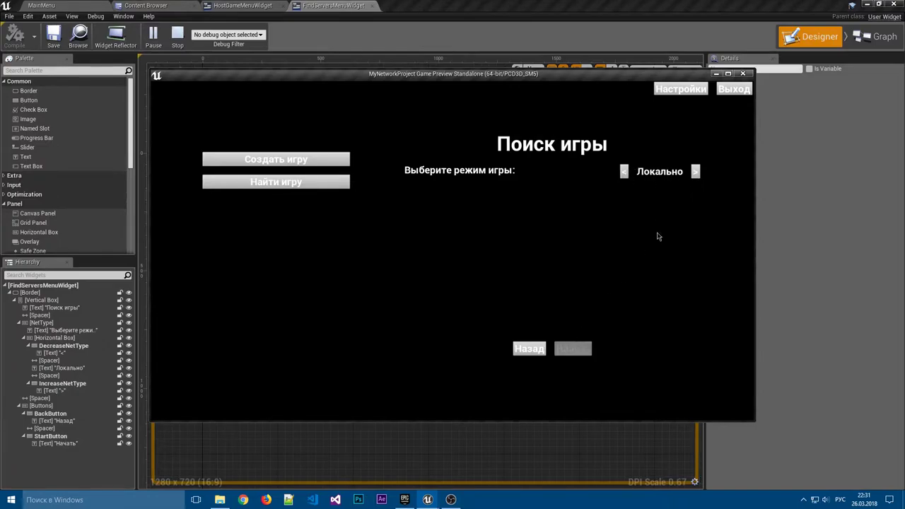
Close the game preview and return to FindServersMenuWidget's event graph.
left_click(742, 75)
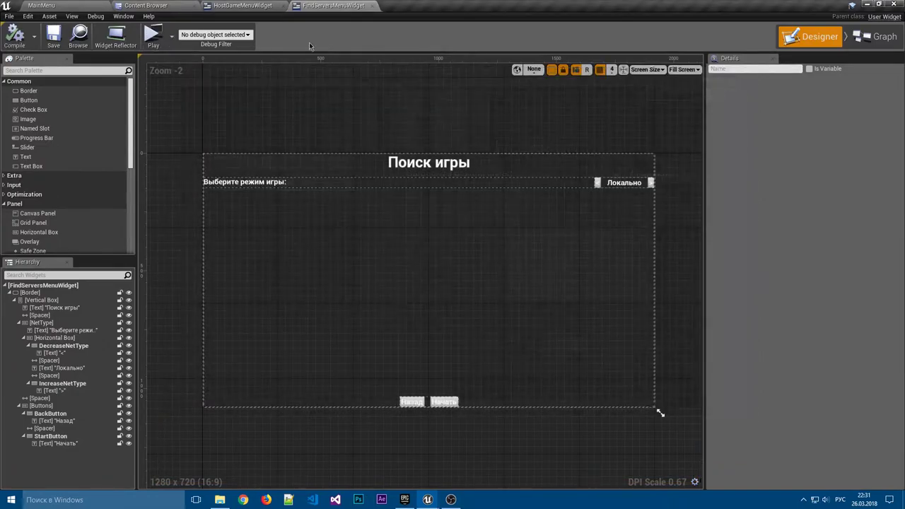
left_click(877, 38)
Delete the Enable LAN? variable and rewire the Branch outputs to the two SET nodes.
left_click(86, 211)
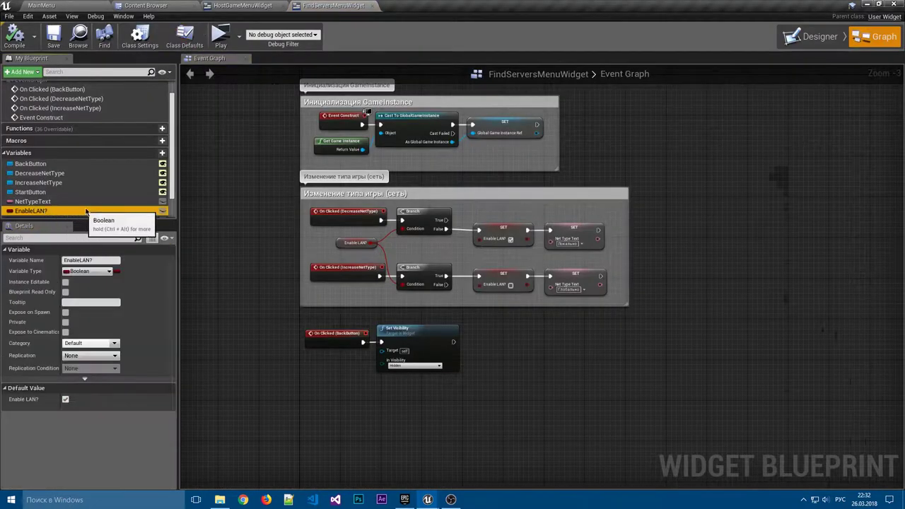
key("Delete")
left_click(498, 259)
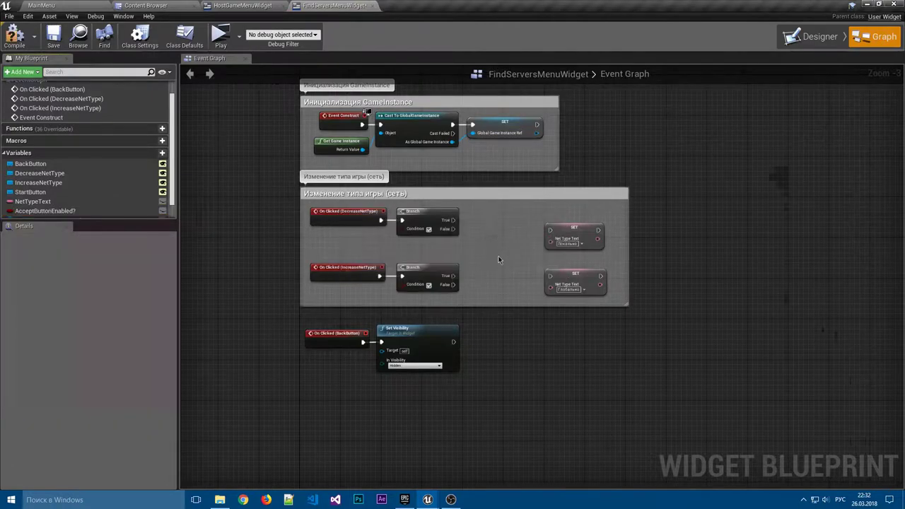
mouse_move(618, 294)
left_mouse_down()
mouse_move(541, 221)
mouse_move(500, 230)
left_mouse_up()
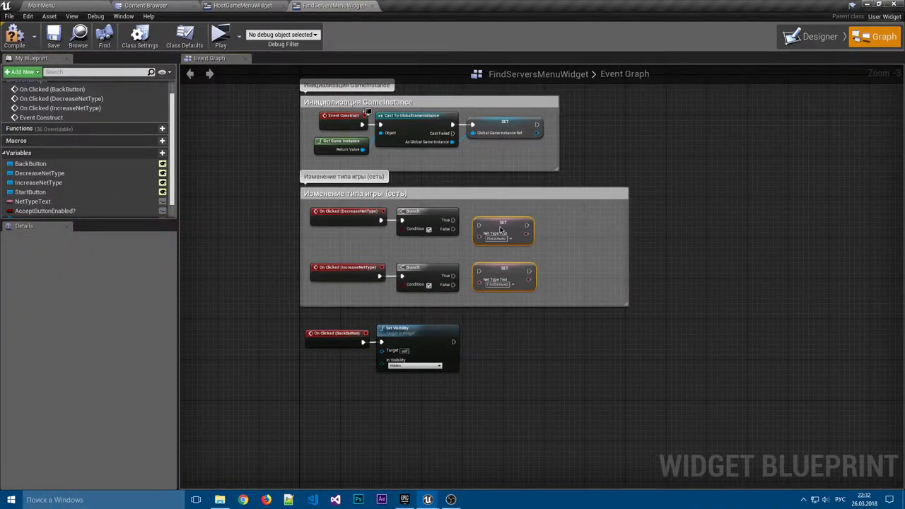
scroll(466, 247, "up", 3)
left_click(445, 239)
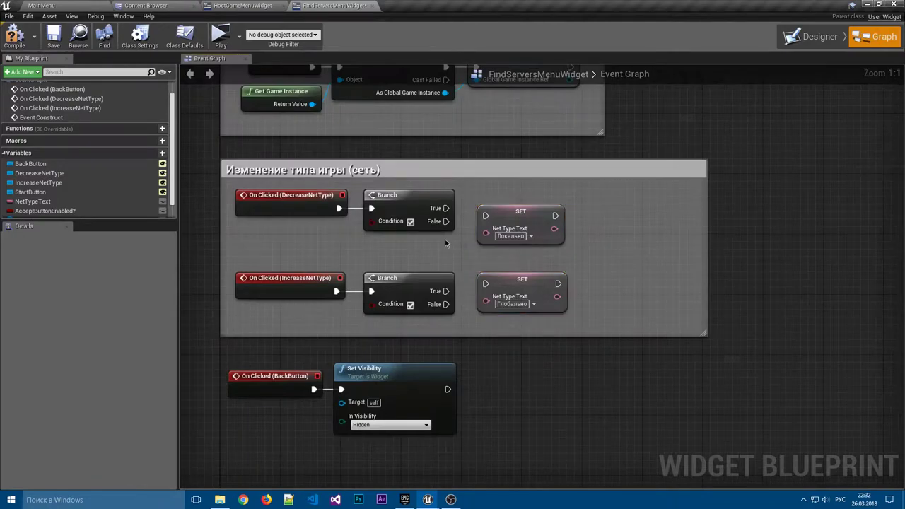
left_click_drag(445, 222, 503, 219)
left_click_drag(445, 221, 485, 215)
left_click_drag(445, 291, 481, 284)
Undo the Enable LAN? deletion, tidy the four SET nodes, and compile.
key("ctrl+z")
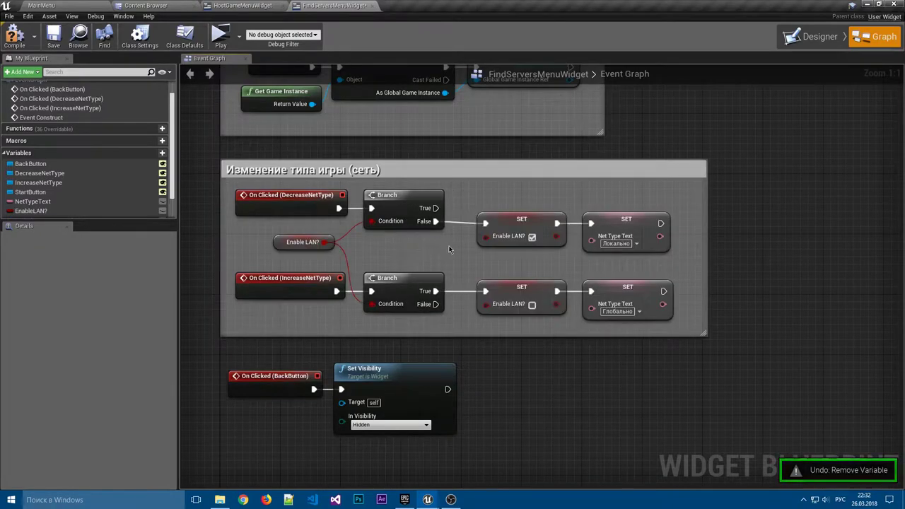
right_click_drag(472, 254, 440, 244)
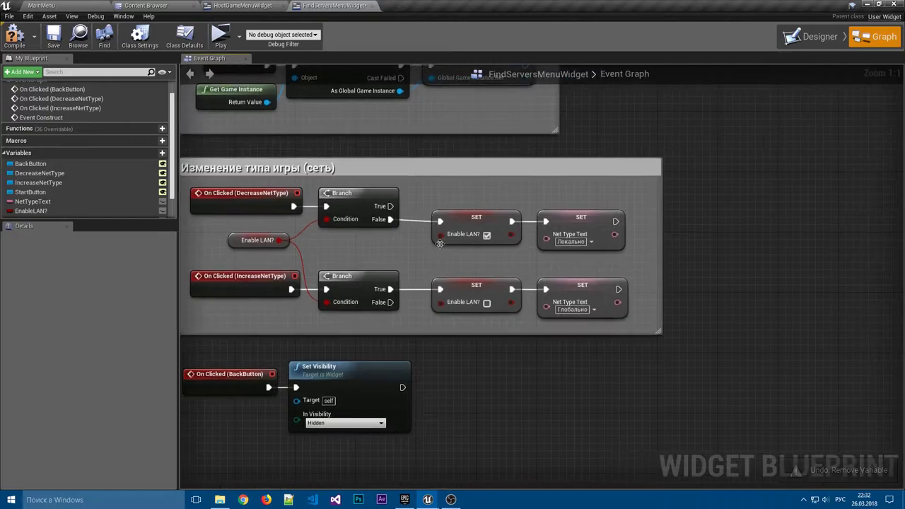
left_click_drag(638, 323, 424, 206)
left_click_drag(471, 224, 456, 223)
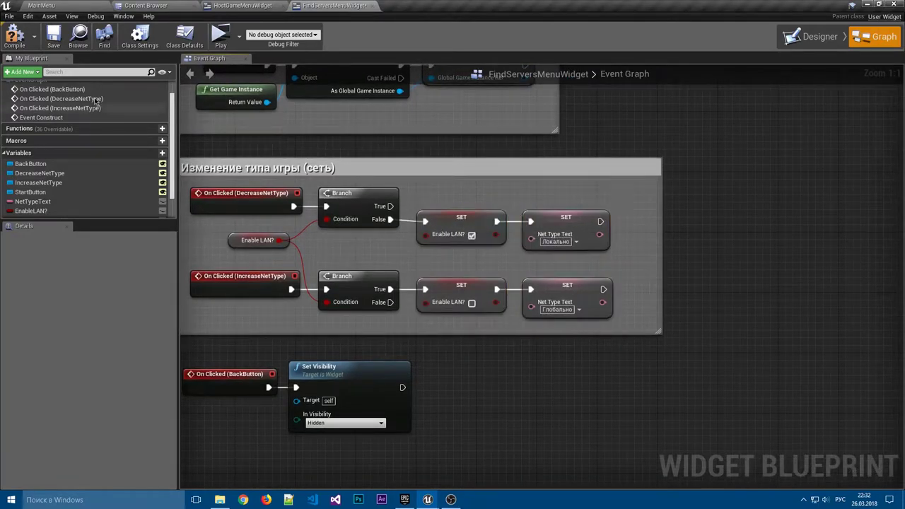
left_click(25, 47)
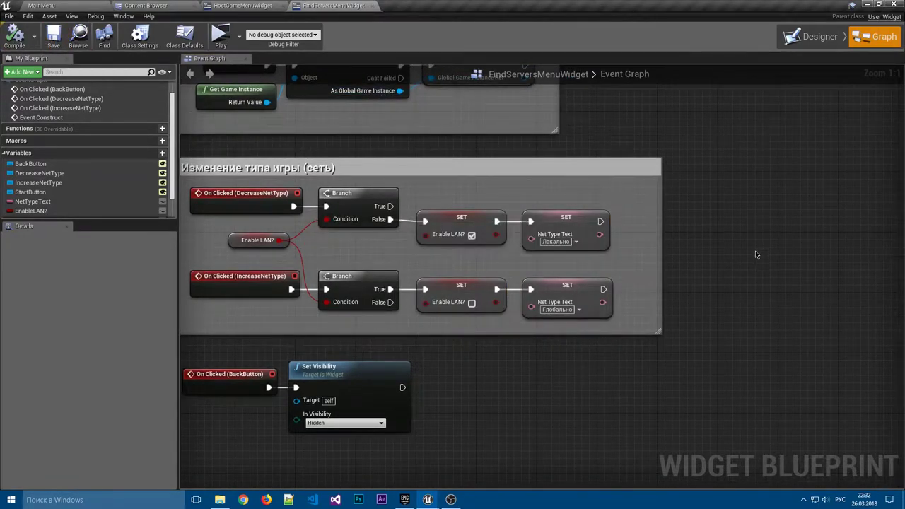
Remove the AcceptButtonEnabled? variable and recompile the widget blueprint.
mouse_move(755, 254)
right_mouse_down()
mouse_move(767, 136)
mouse_move(743, 268)
right_mouse_up()
mouse_move(743, 120)
right_mouse_down()
mouse_move(632, 264)
mouse_move(475, 103)
right_mouse_up()
scroll(59, 197, "down", 2)
left_click(59, 201)
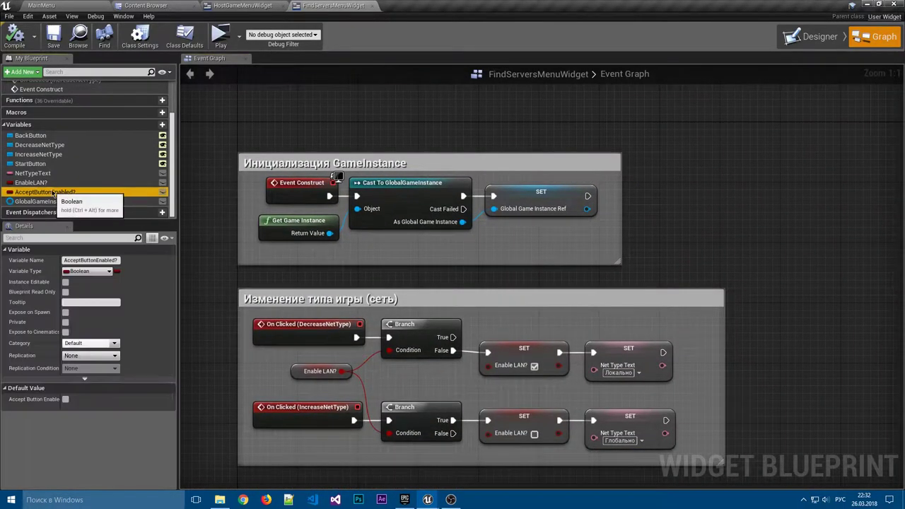
left_click(14, 36)
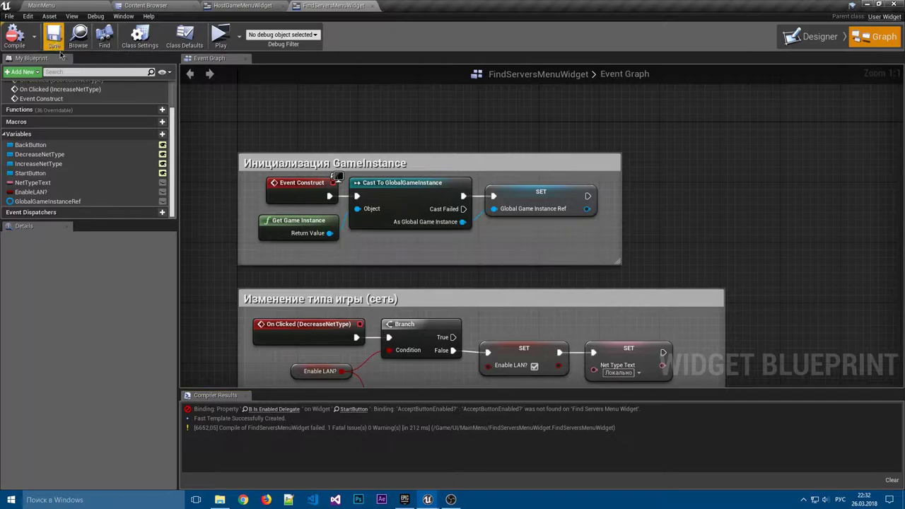
Remove StartButton's Is Enabled binding, then compile and save FindServersMenuWidget.
right_click_drag(657, 238, 611, 98)
left_click(291, 5)
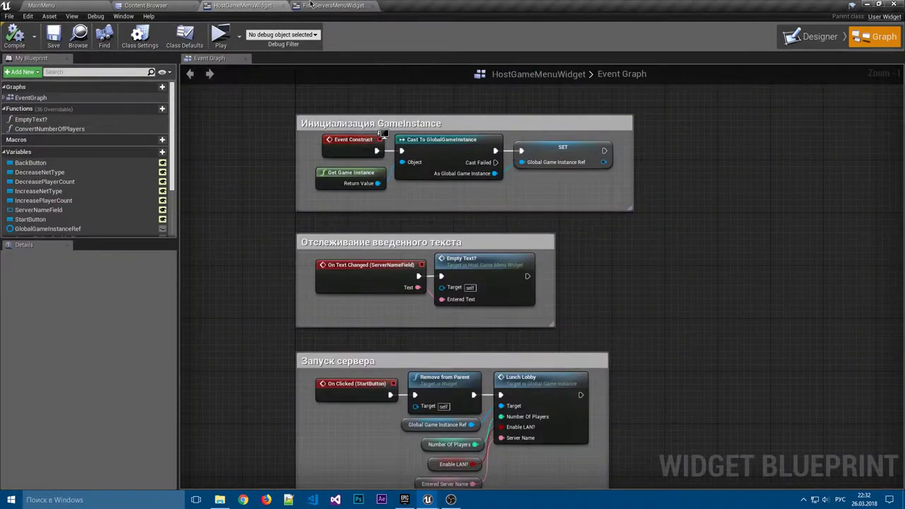
left_click(309, 5)
left_click(812, 36)
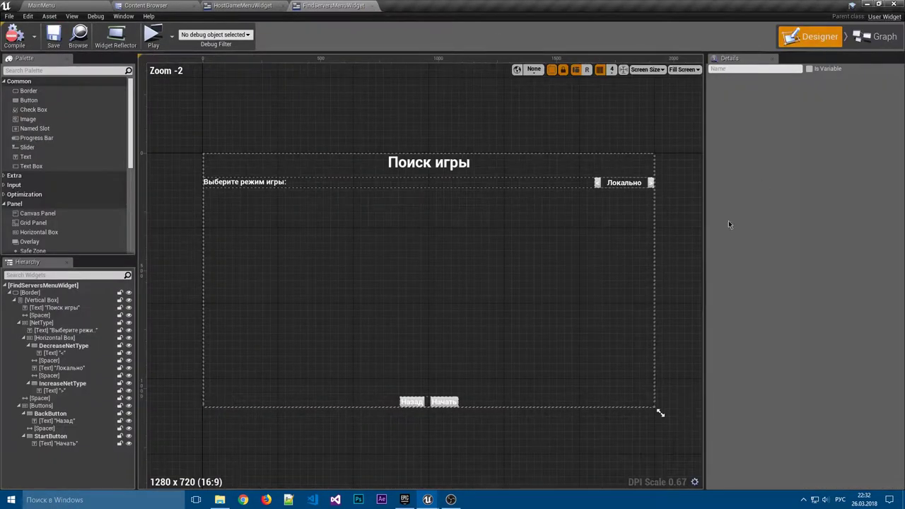
left_click(458, 402)
left_click(848, 265)
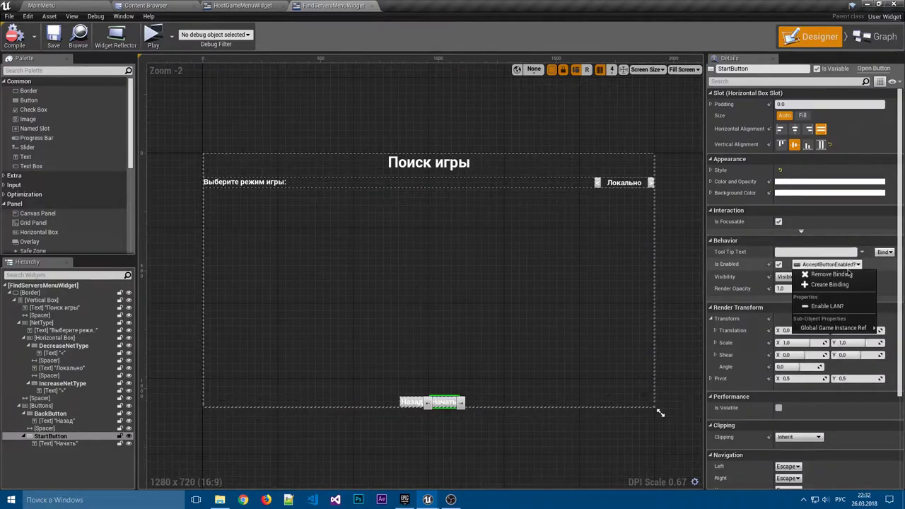
left_click(845, 274)
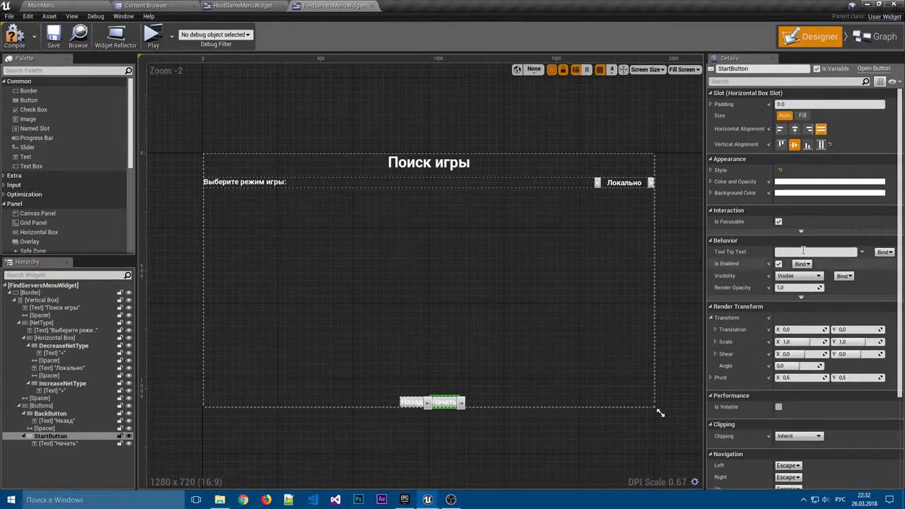
left_click(16, 36)
left_click(53, 37)
left_click(78, 37)
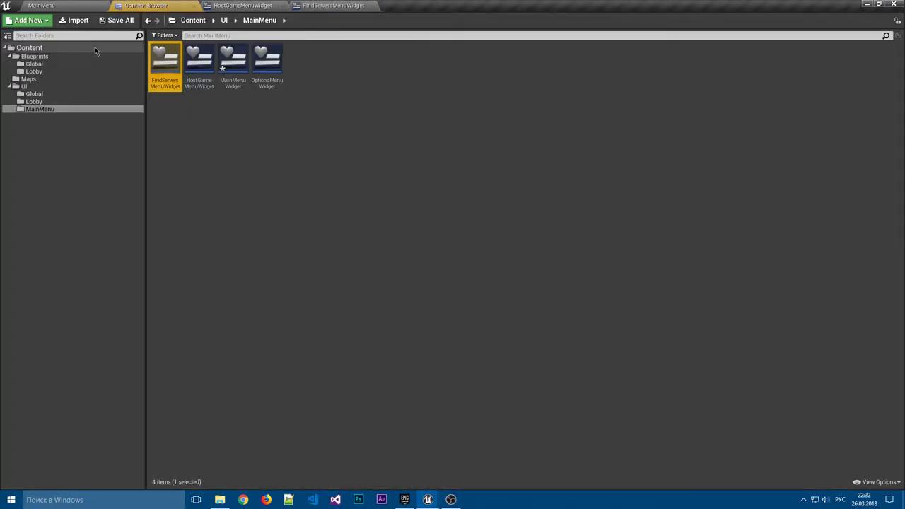
Test in a game preview that Назад closes the server-search panel.
left_click(323, 5)
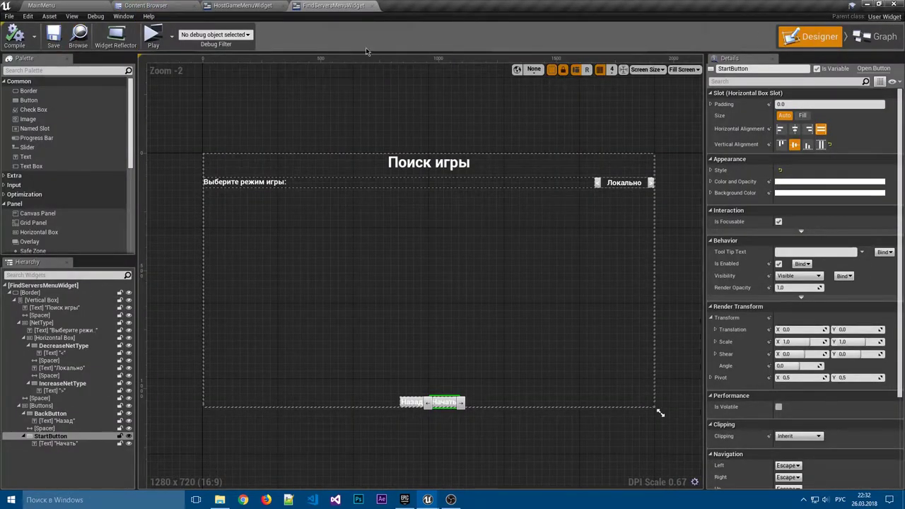
left_click(152, 36)
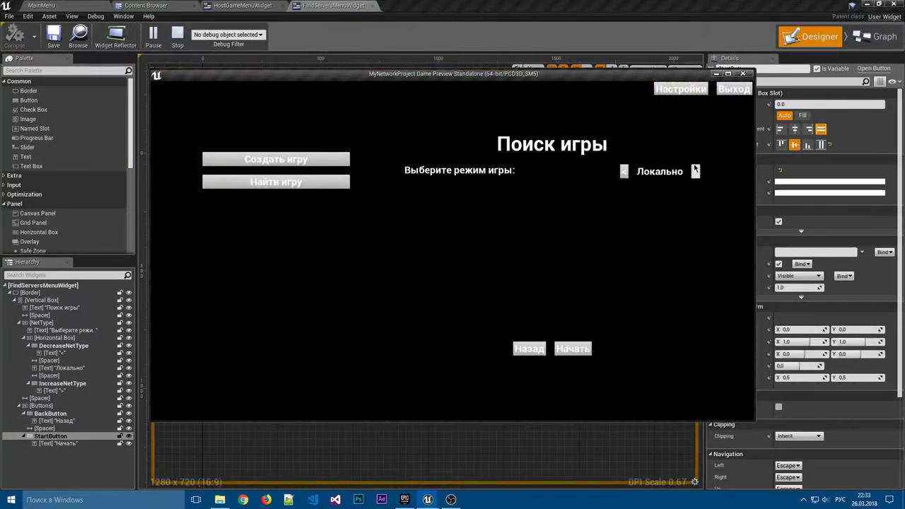
left_click(538, 352)
left_click(742, 73)
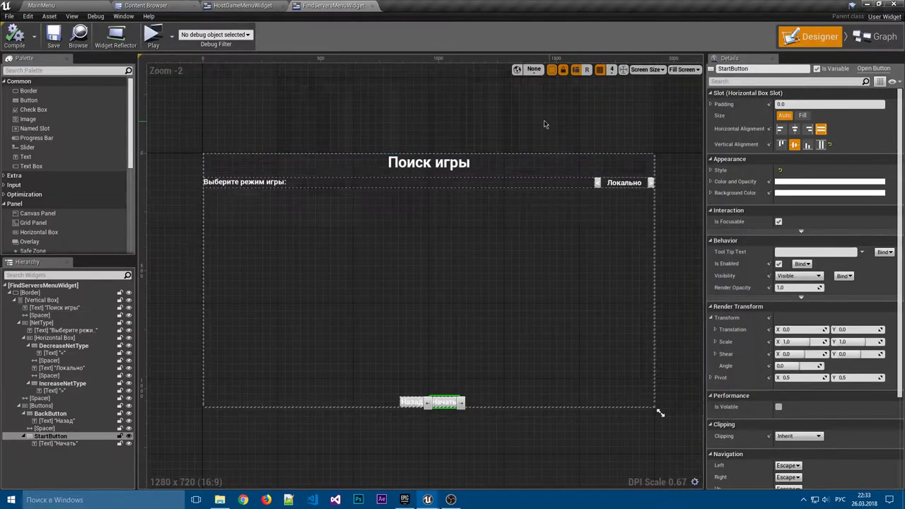
left_click(242, 6)
Close the HostGameMenuWidget editor and return to the FindServersMenuWidget layout.
right_click_drag(565, 241, 615, 120)
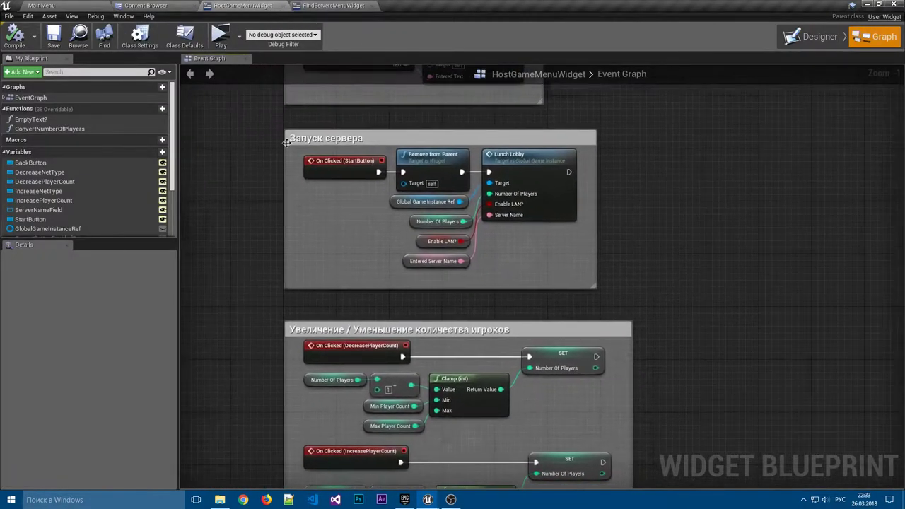
left_click(333, 6)
left_click(259, 6)
left_click(281, 6)
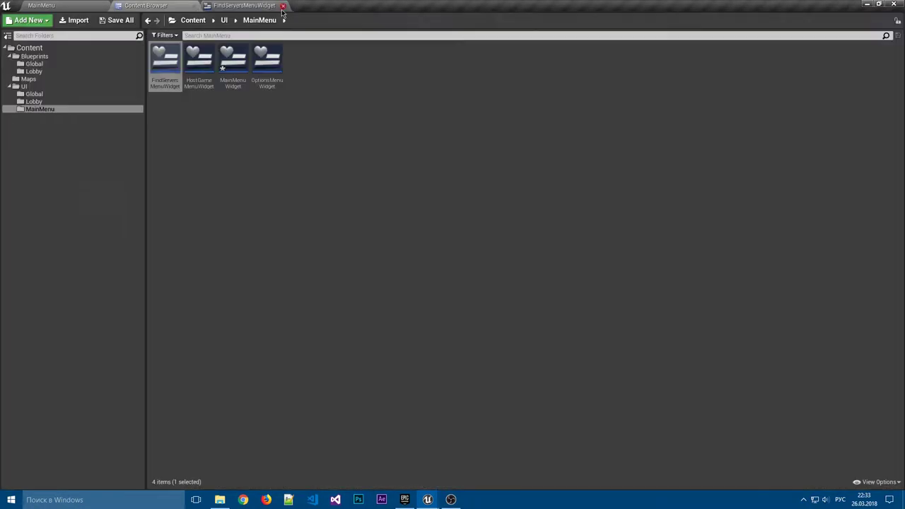
left_click(251, 6)
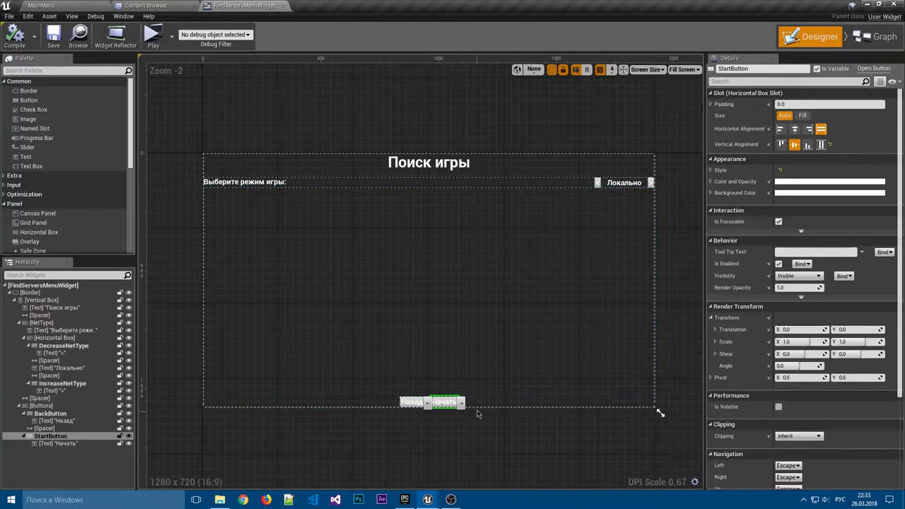
Add an On Clicked event for StartButton to the graph.
left_click(55, 436)
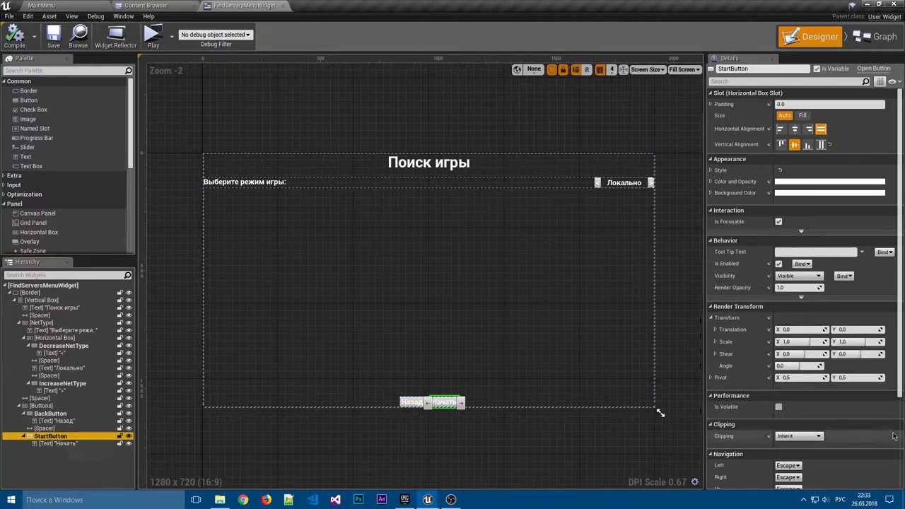
scroll(849, 424, "down", 1)
scroll(850, 424, "down", 5)
scroll(850, 424, "down", 3)
left_click(848, 429)
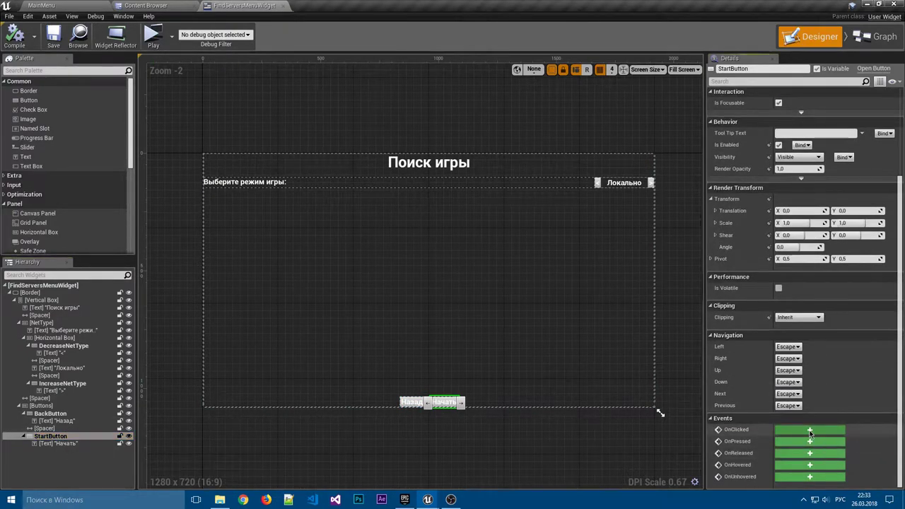
right_click_drag(625, 348, 562, 367)
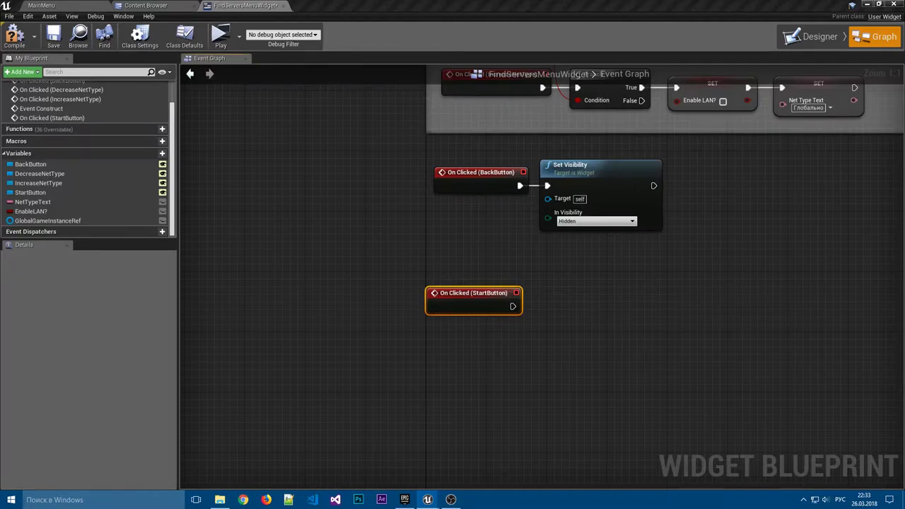
Reposition the On Clicked (StartButton) node lower in the event graph.
right_click(485, 300)
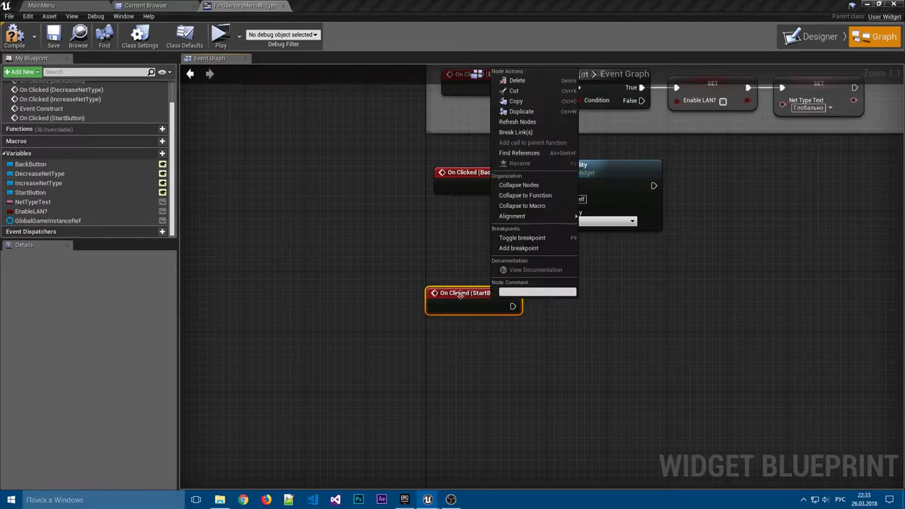
left_click(469, 298)
left_click_drag(469, 297, 465, 320)
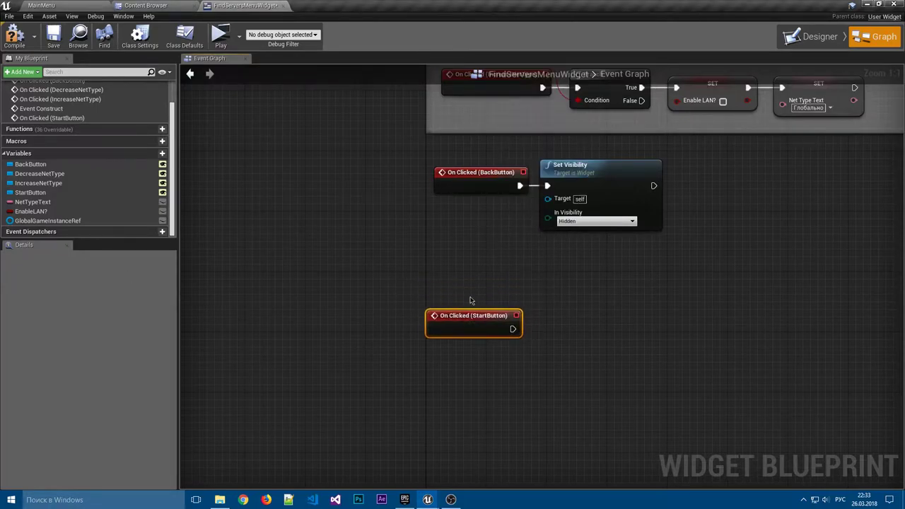
right_click(470, 297)
left_click(451, 290)
right_click_drag(451, 290, 310, 269)
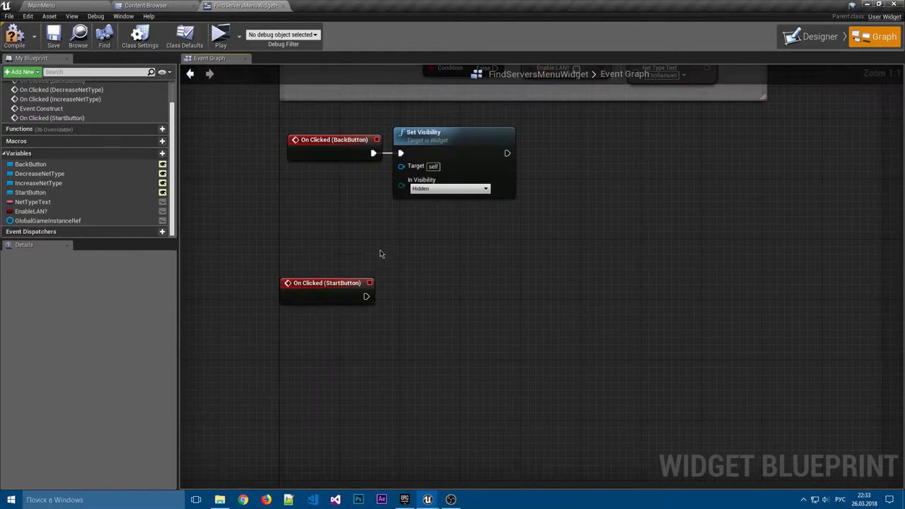
mouse_move(427, 229)
right_mouse_down()
mouse_move(462, 321)
mouse_move(462, 225)
right_mouse_up()
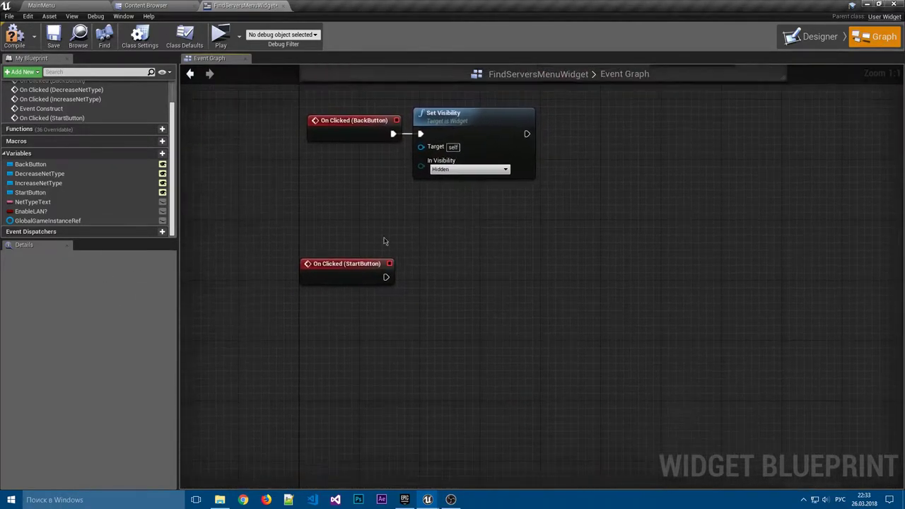
left_click(146, 5)
Open the GlobalGameInstance blueprint and add a custom event named Join To Server.
left_click(34, 64)
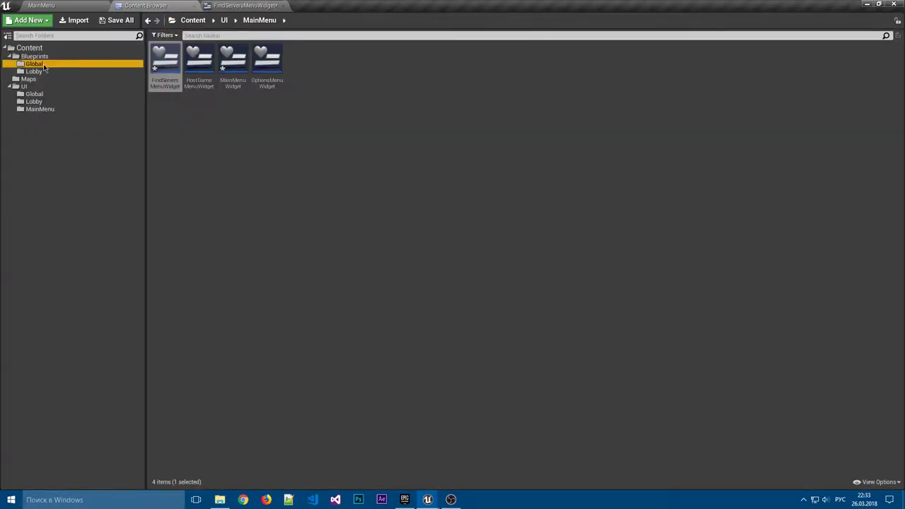
double_click(165, 60)
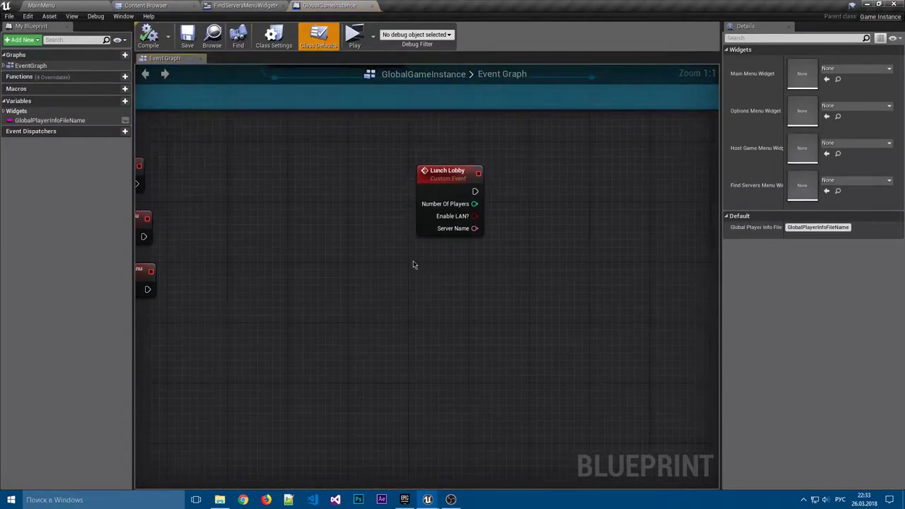
right_click(432, 267)
type("cus")
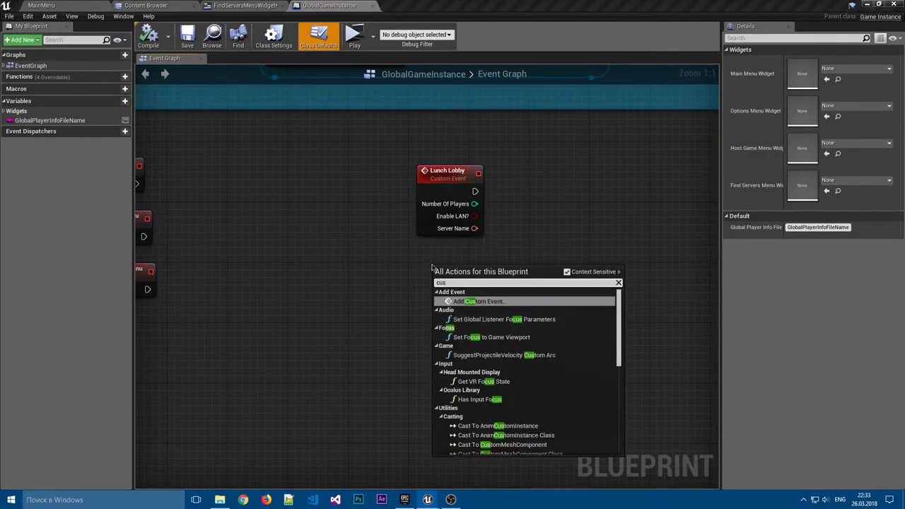
key("Return")
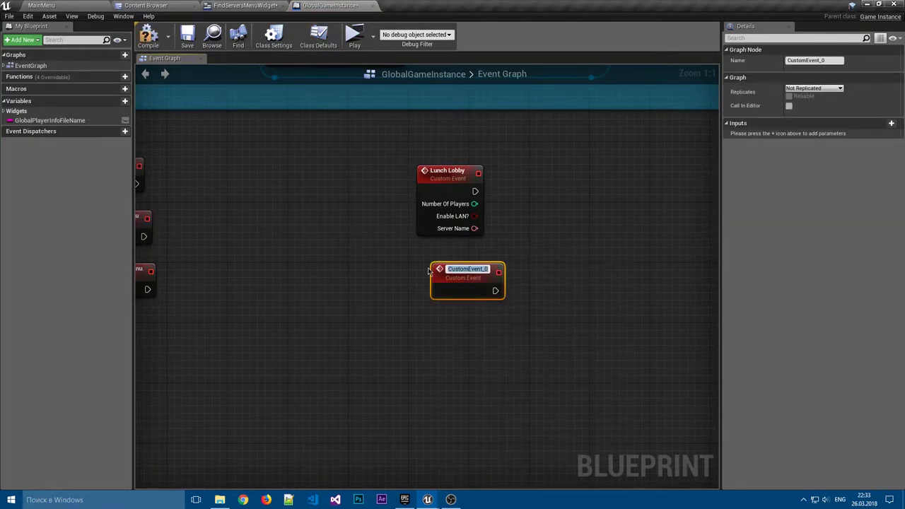
type("Join")
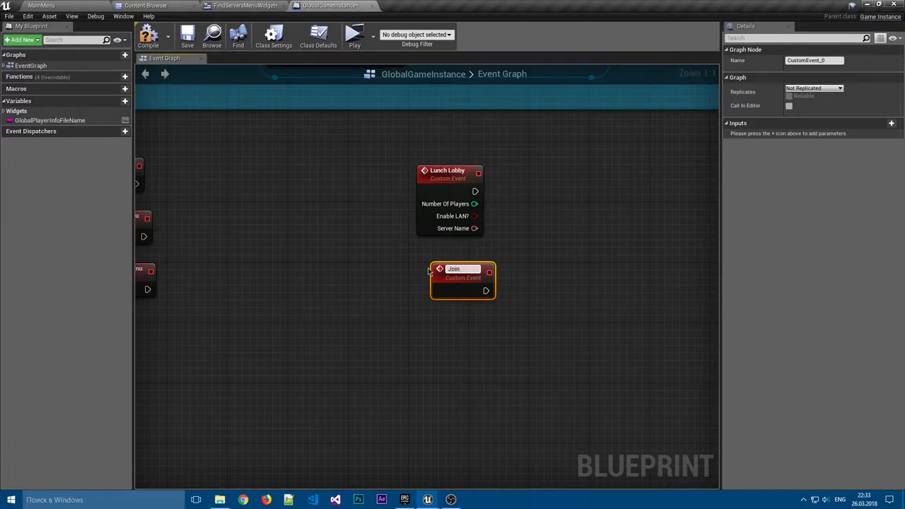
type(" To Server")
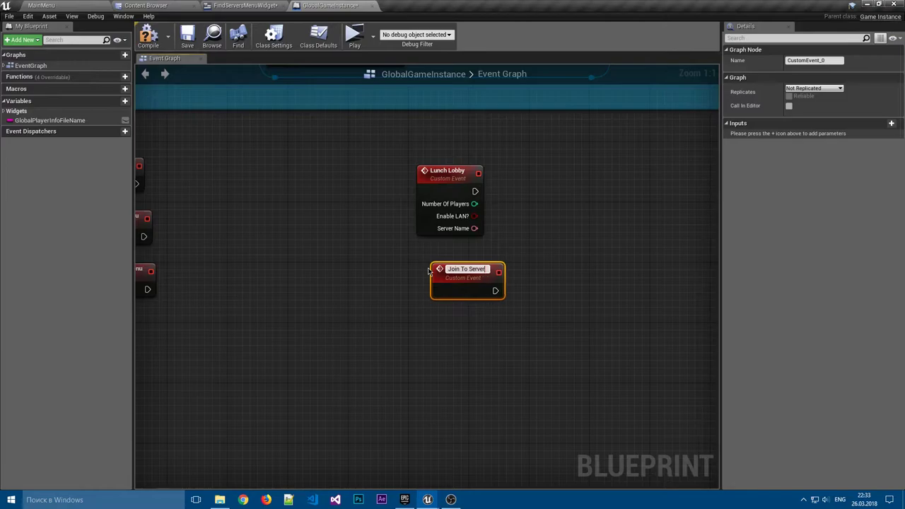
key("Return")
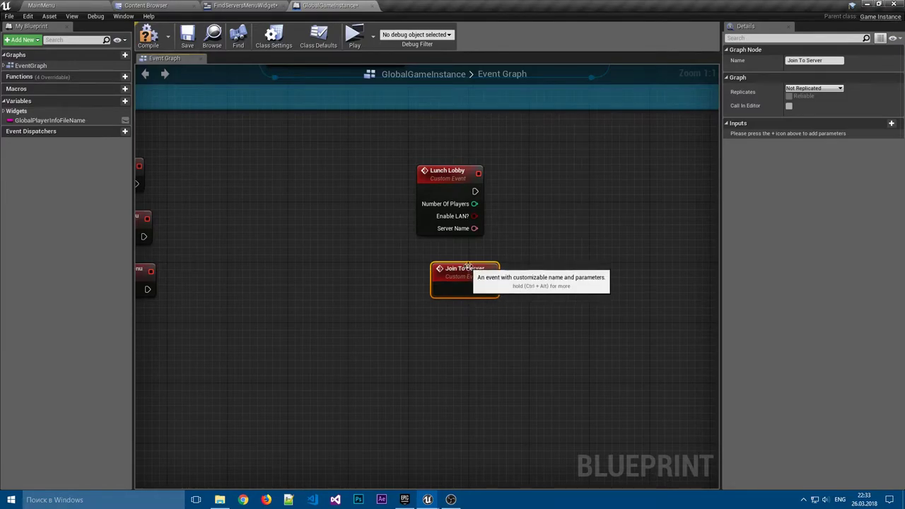
Rename the events to JoinToServer and LunchLobby, removing the spaces.
double_click(464, 269)
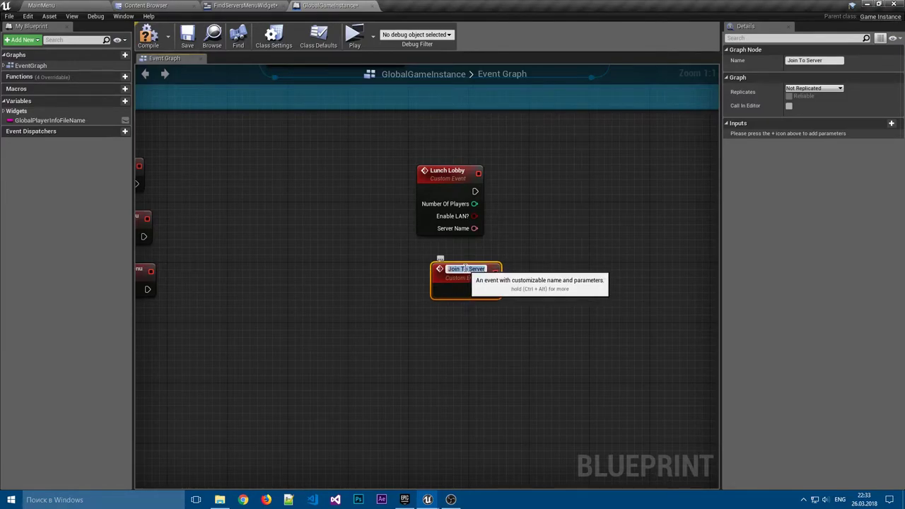
left_click(464, 269)
key("BackSpace")
key("Return")
left_click(459, 170)
left_click(460, 169)
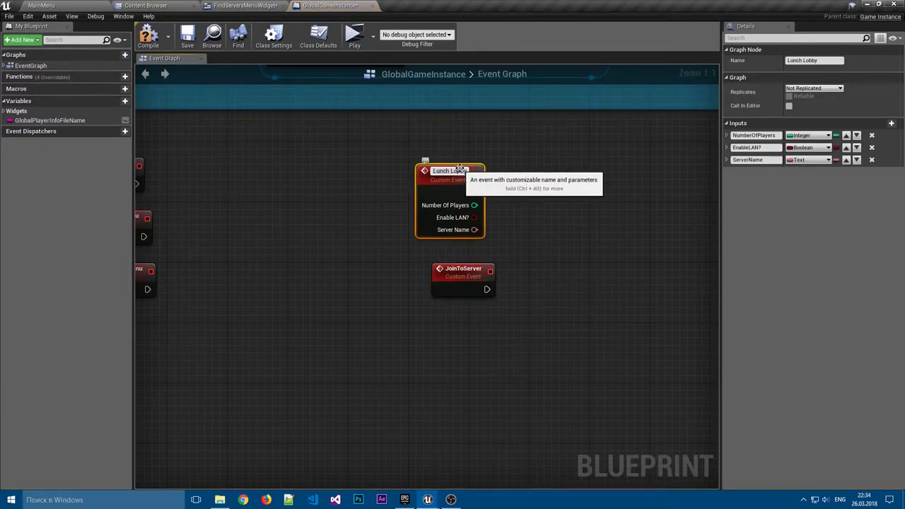
key("BackSpace")
key("Return")
Compare the JoinToServer and LunchLobby events' input settings.
left_click(458, 268)
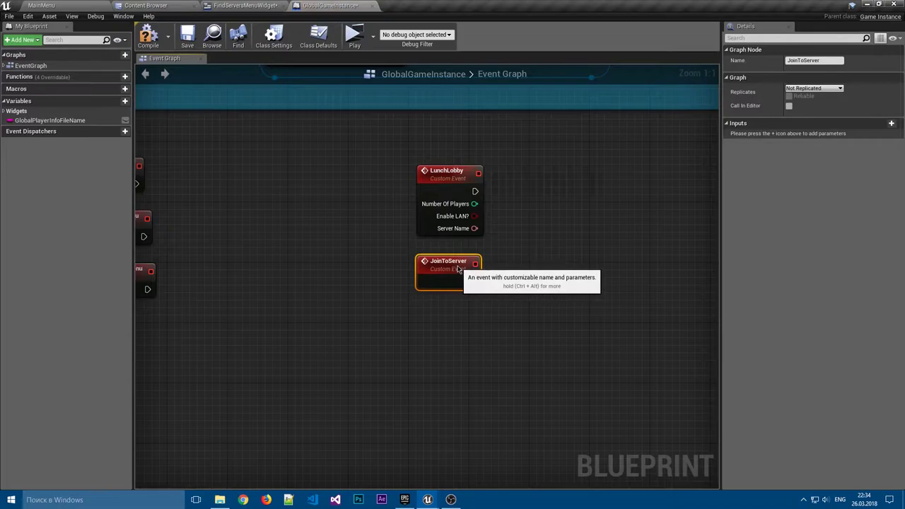
left_click(509, 252)
right_click_drag(538, 239, 499, 218)
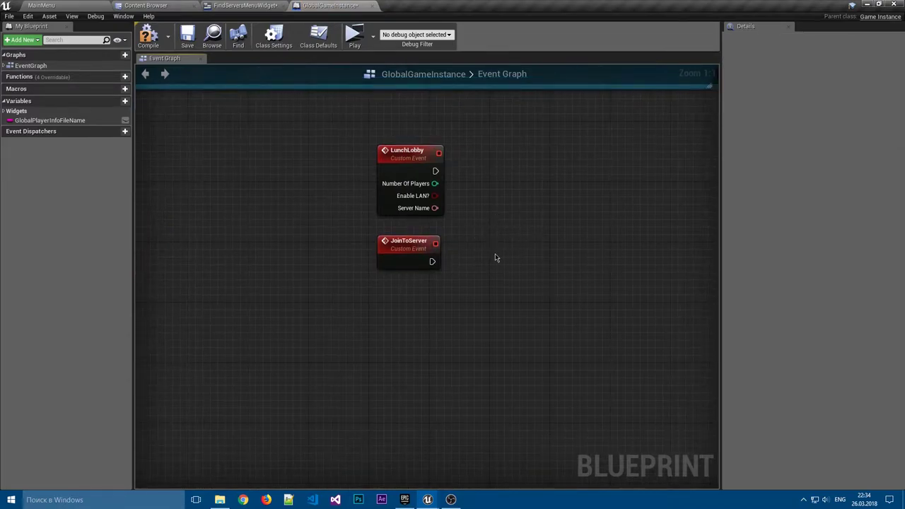
left_click(413, 242)
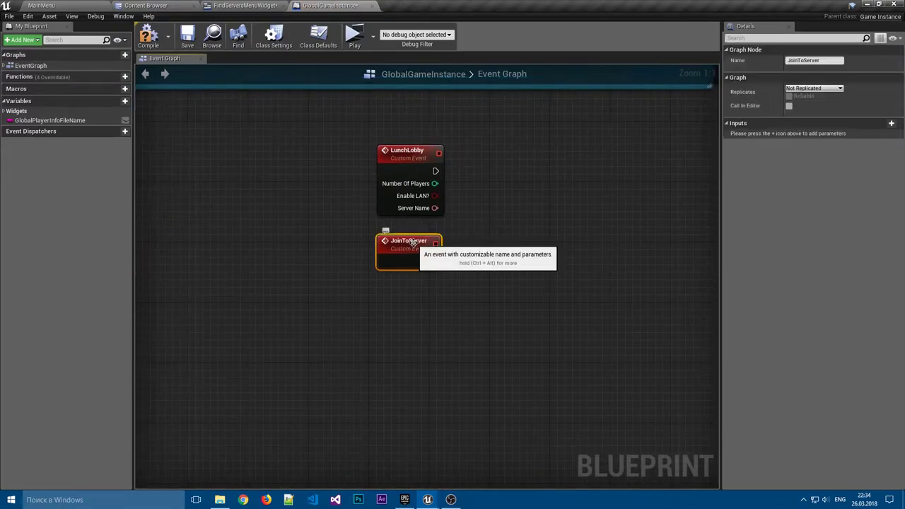
left_click(537, 195)
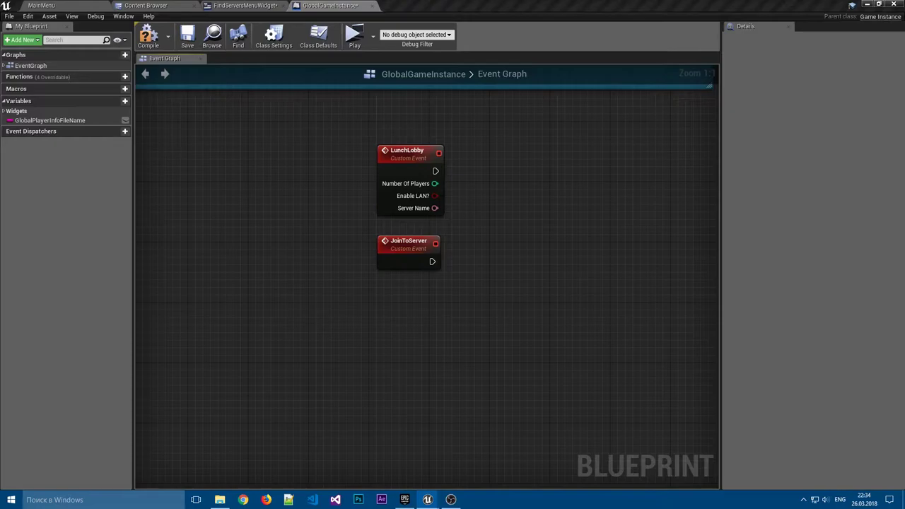
left_click(415, 242)
left_click(422, 158)
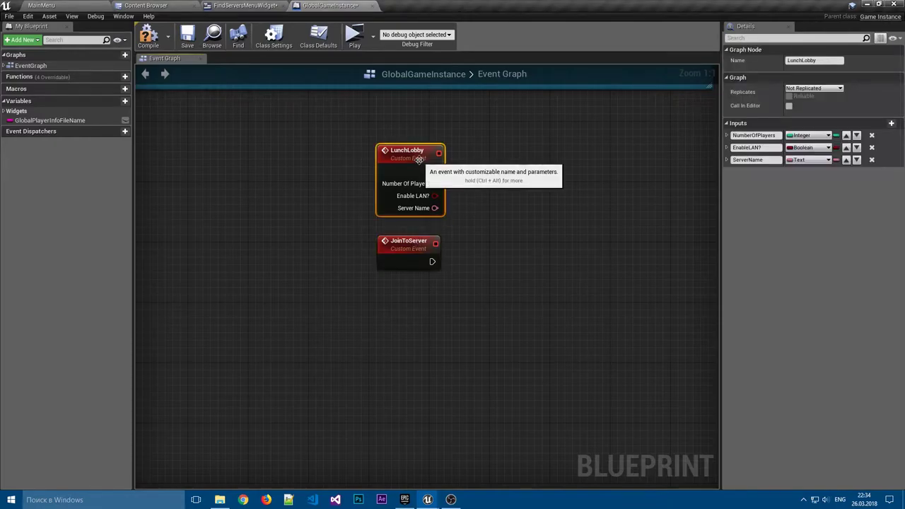
left_click(414, 234)
left_click(413, 241)
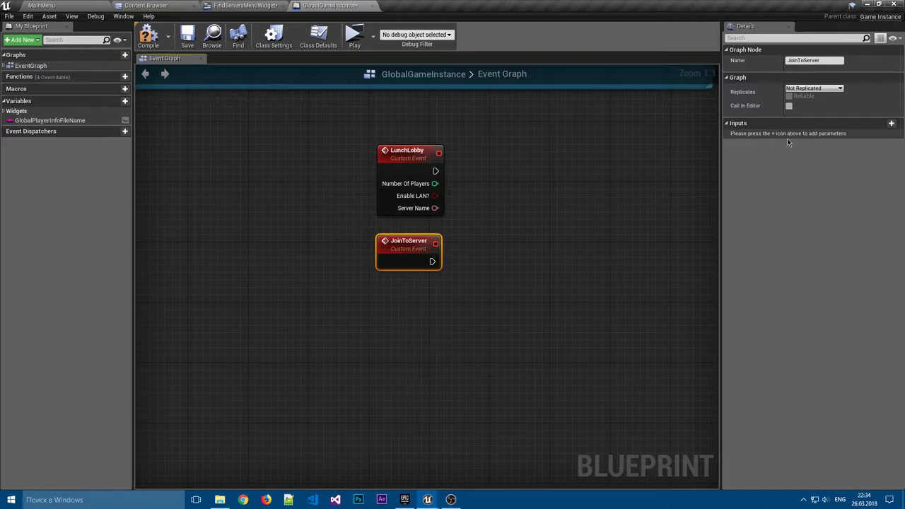
Add a Blueprint Session Result input to JoinToServer and start naming it Session.
left_click(891, 123)
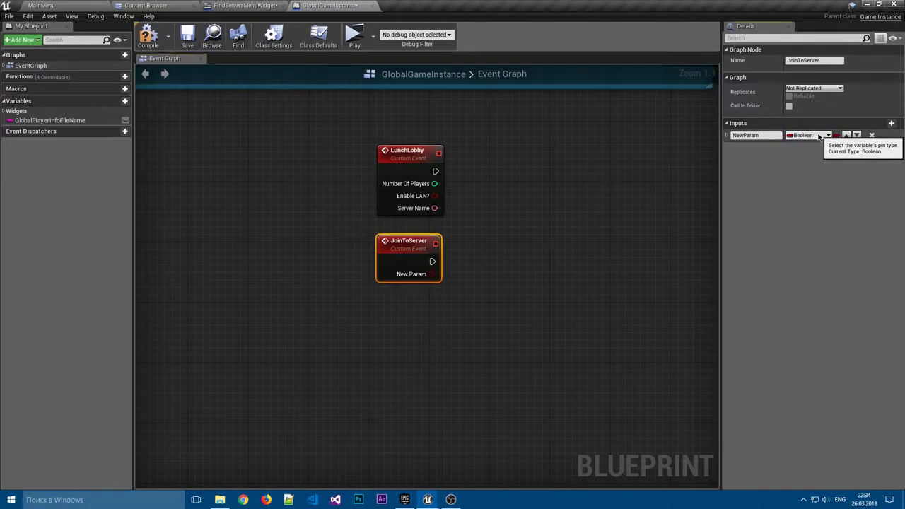
left_click(819, 135)
type("blue")
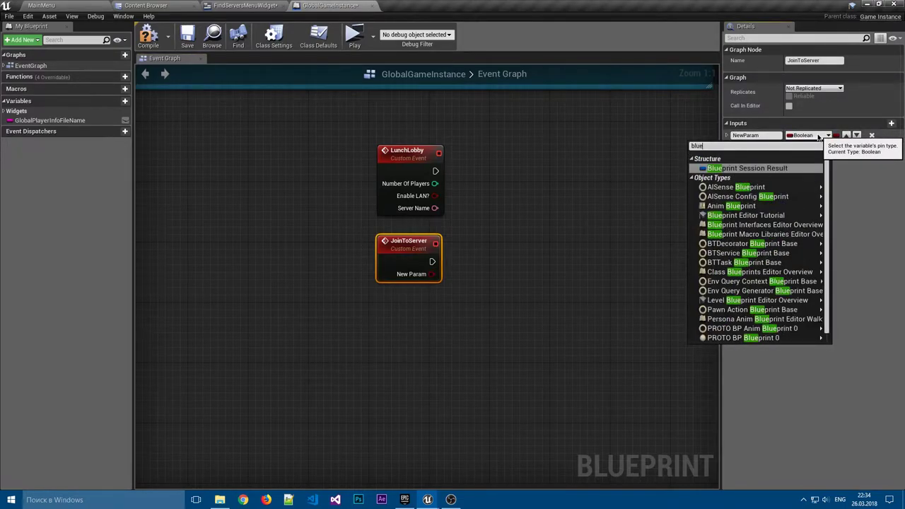
key("Return")
left_click(766, 135)
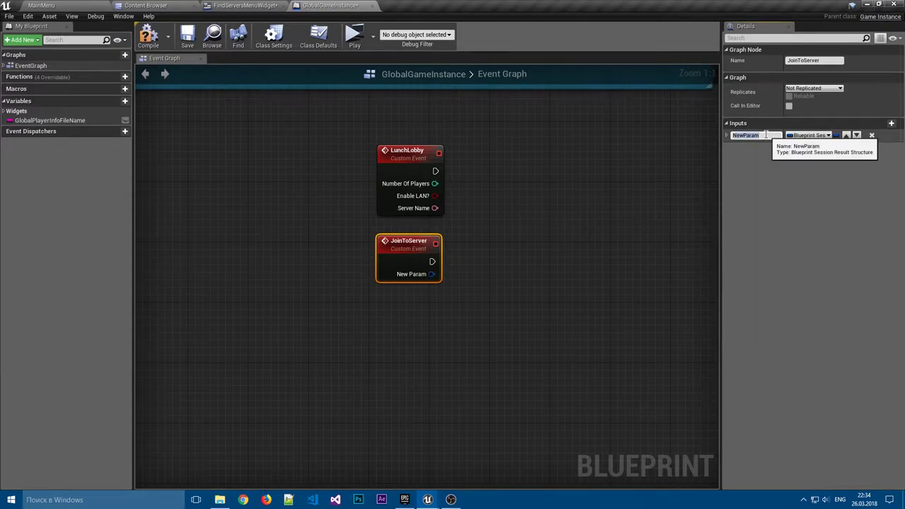
type("Sess")
type("ionToJoin")
Name the input SessionToJoin and recompile the GlobalGameInstance blueprint.
key("Return")
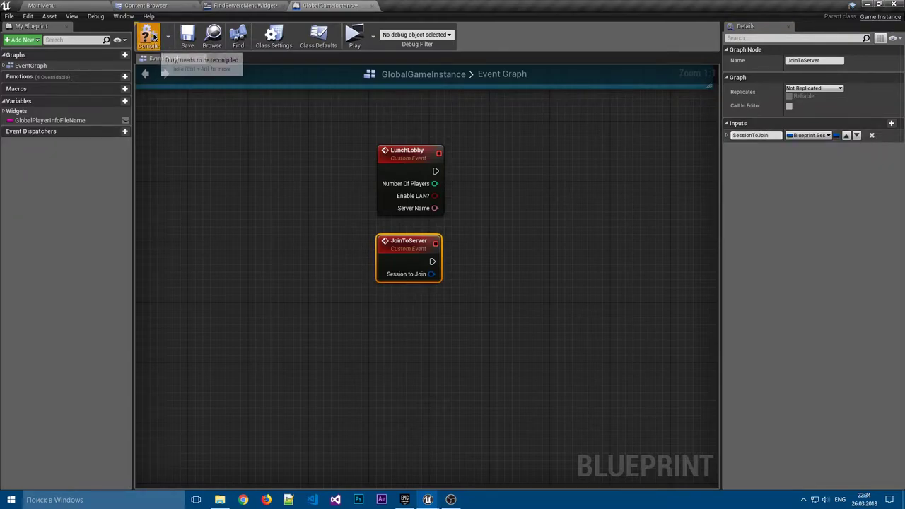
left_click(192, 39)
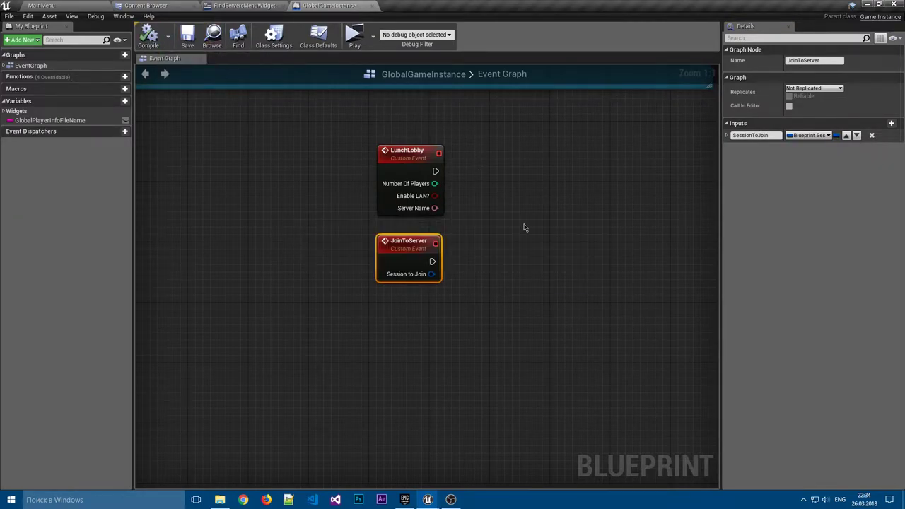
left_click(491, 226)
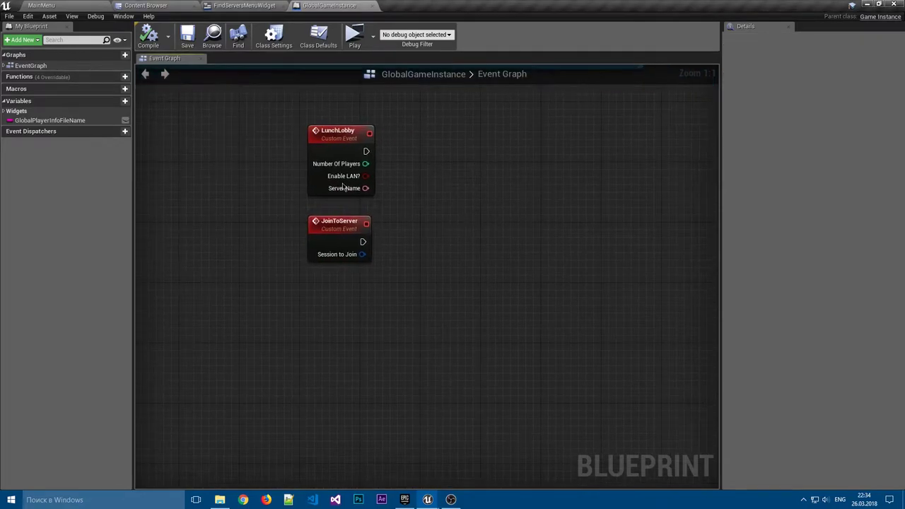
Go back to FindServersMenuWidget and switch it to the Designer layout.
left_click(238, 5)
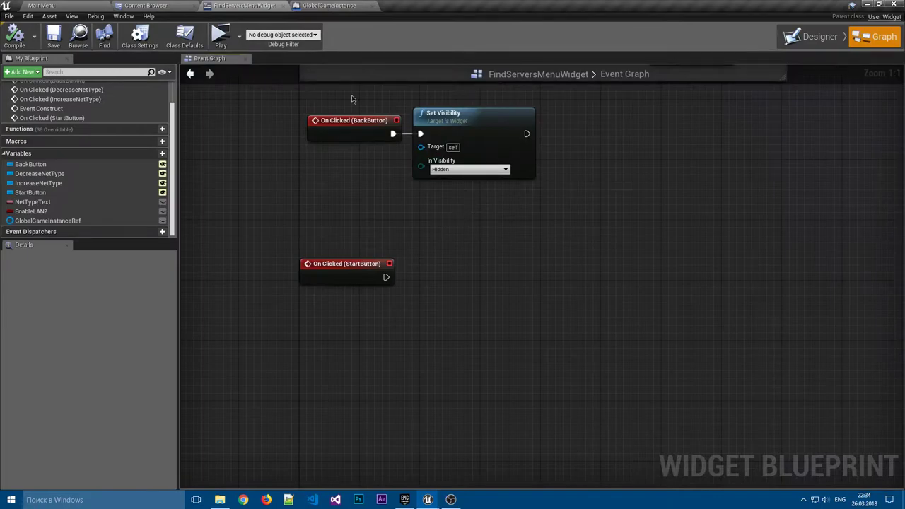
left_click(331, 6)
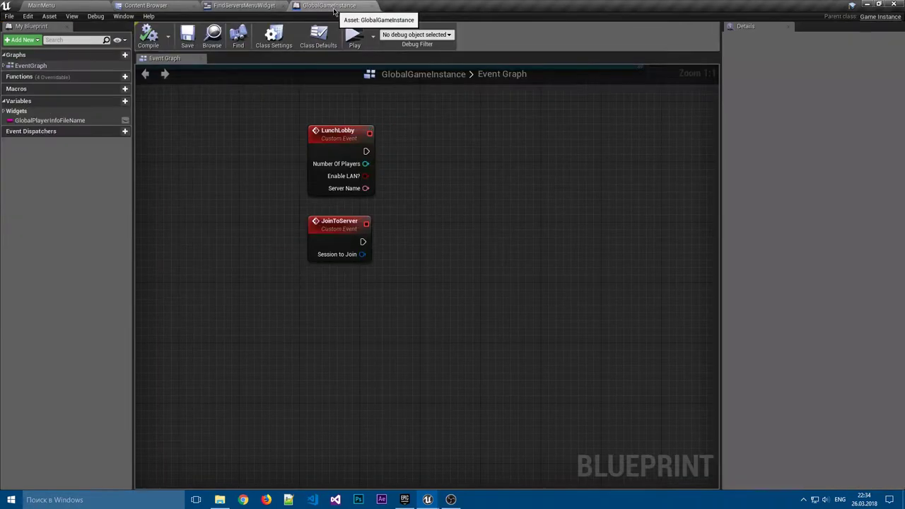
left_click(241, 6)
mouse_move(656, 185)
right_mouse_down()
mouse_move(673, 293)
mouse_move(545, 251)
right_mouse_up()
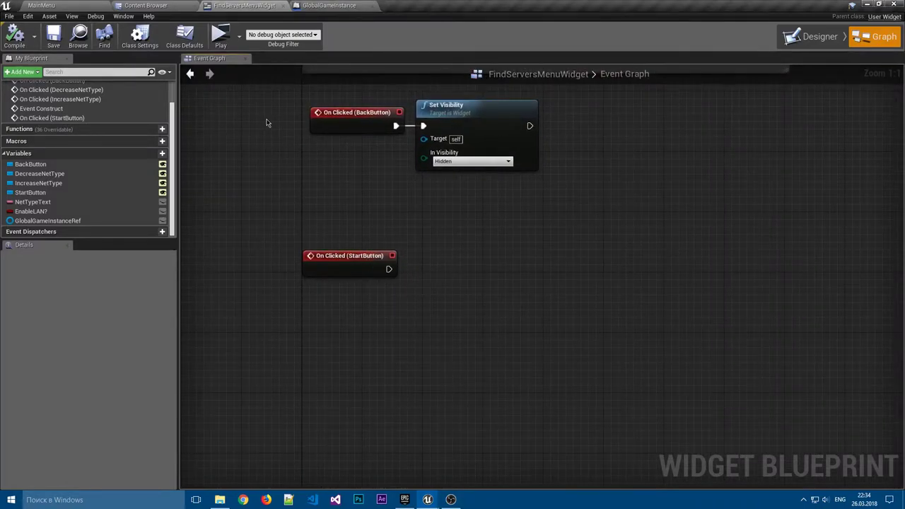
right_click_drag(348, 311, 343, 291)
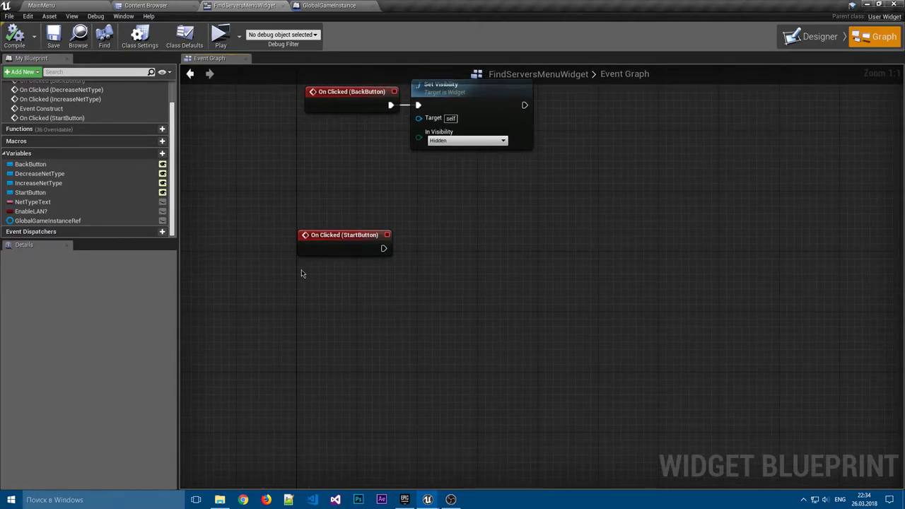
left_click(145, 5)
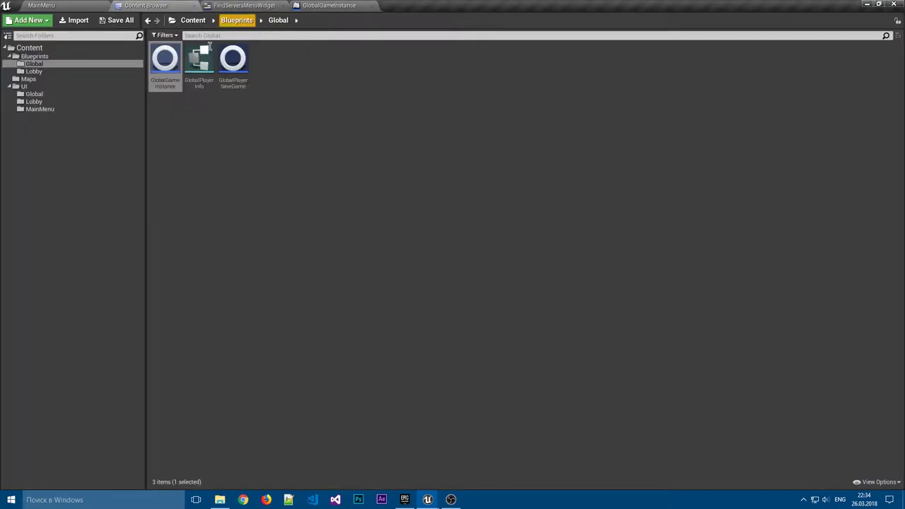
left_click(313, 159)
left_click(268, 5)
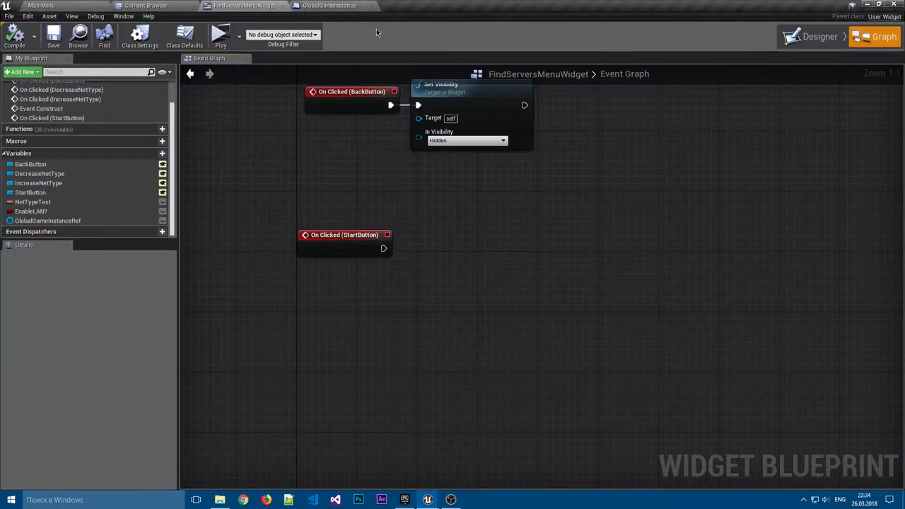
left_click(820, 39)
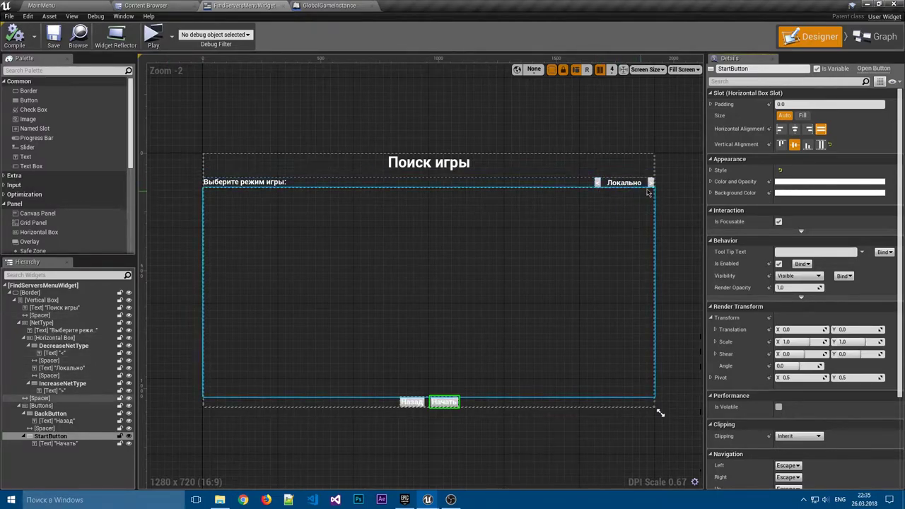
Wrap the net-type Horizontal Box in a widget switcher.
left_click(622, 182)
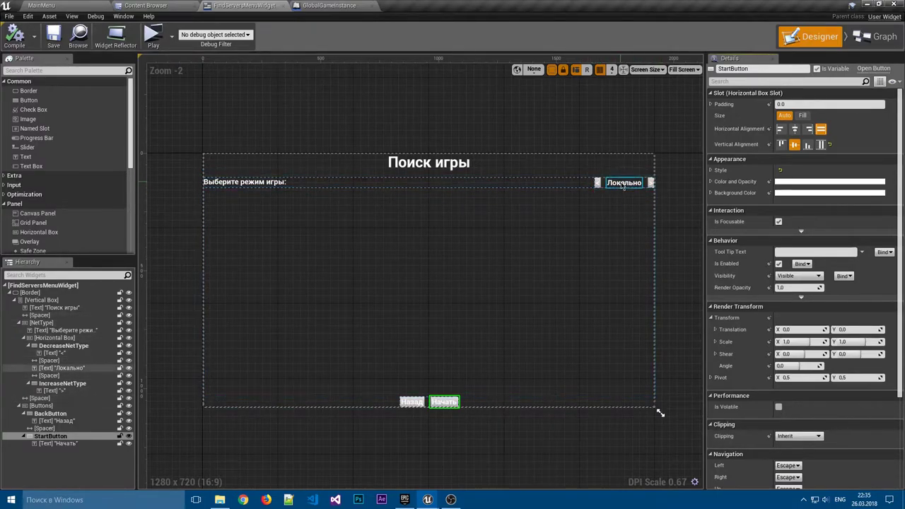
left_click(42, 338)
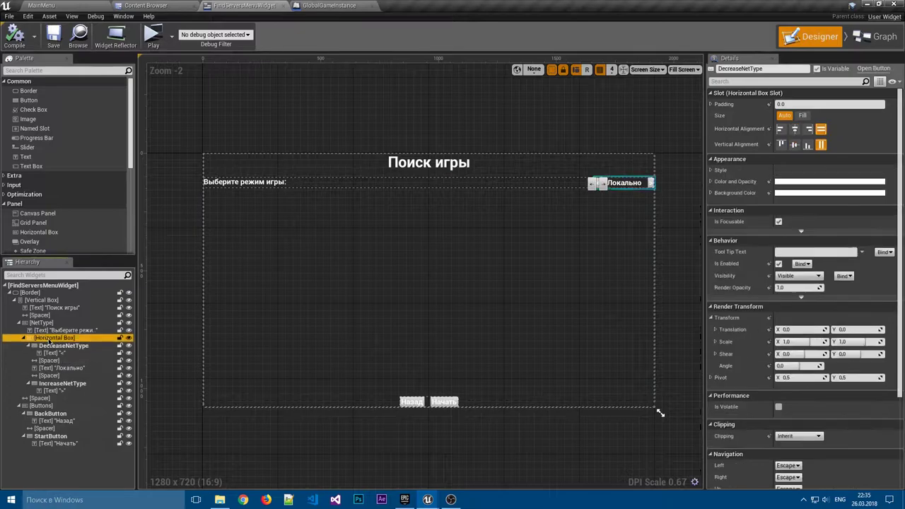
left_click(24, 338)
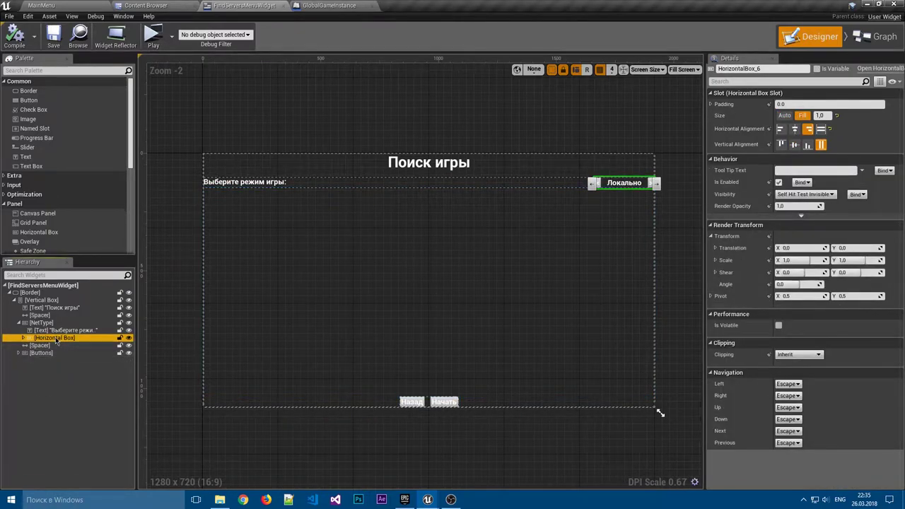
right_click(57, 341)
mouse_move(99, 407)
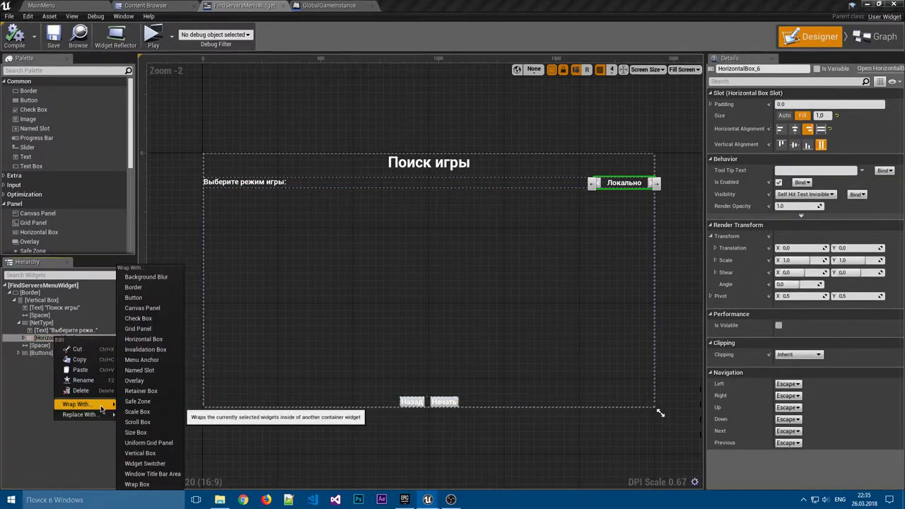
left_click(145, 463)
Rename the widget switcher to ToogleDisplayWidget.
left_click(64, 338)
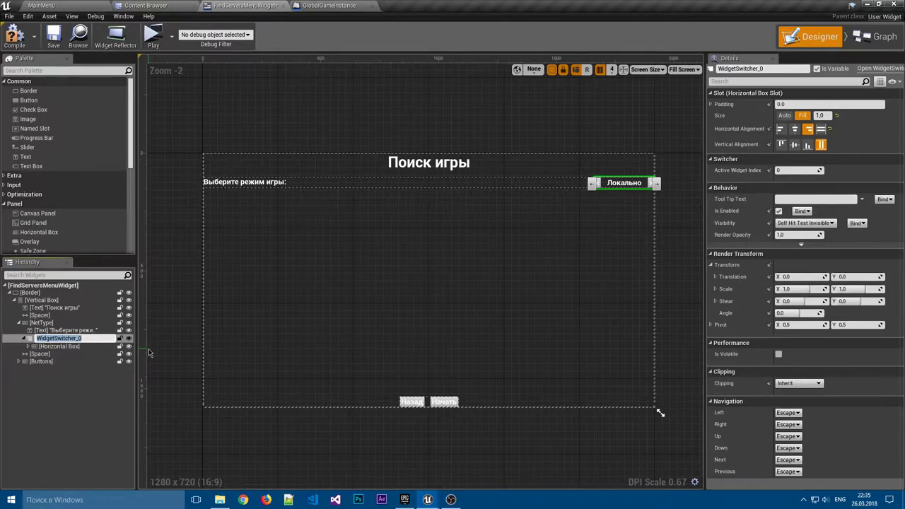
key("End")
left_click(150, 351)
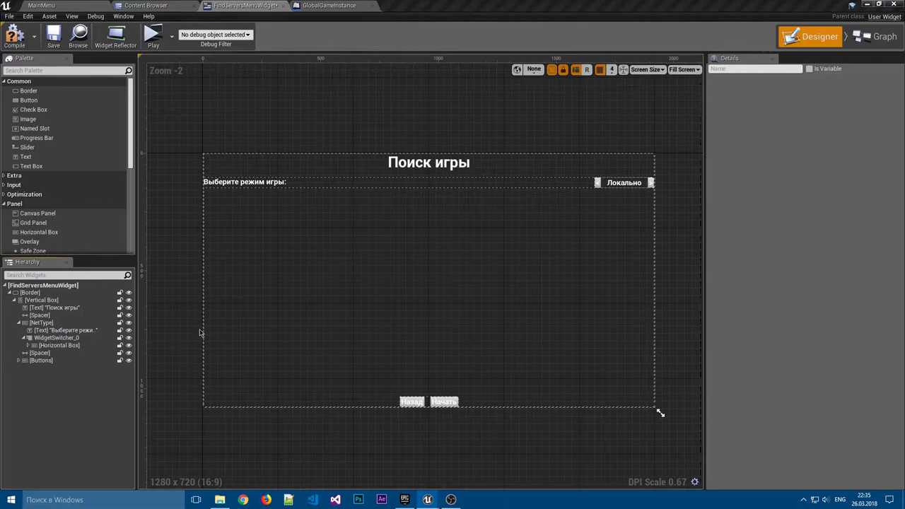
left_click(57, 338)
left_click(57, 337)
type("ToogleDisplayM")
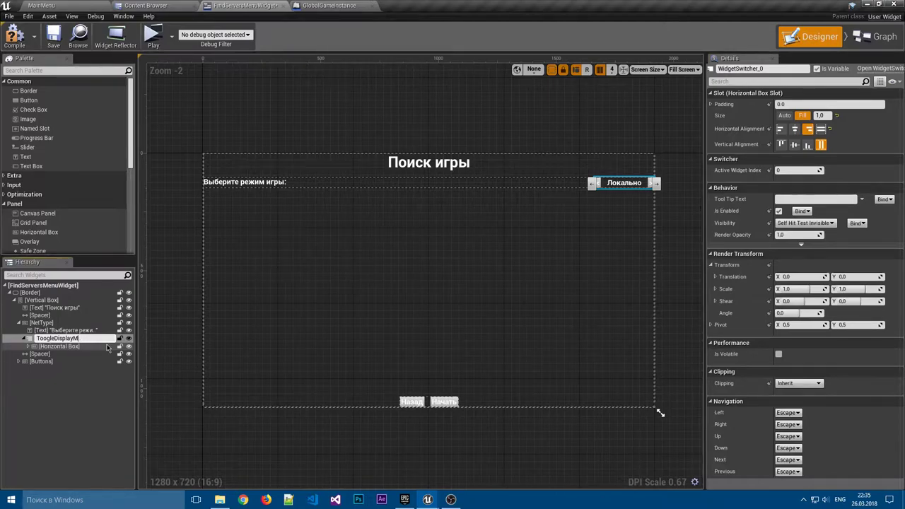
key("BackSpace")
type("Widget")
key("Return")
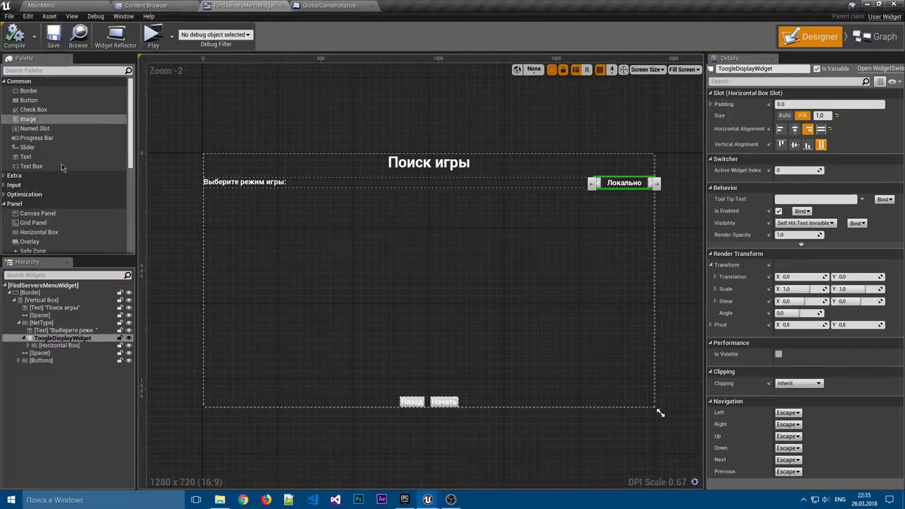
Drag a Circular Throbber from the Palette into the ToogleDisplayWidget switcher.
left_click(68, 339)
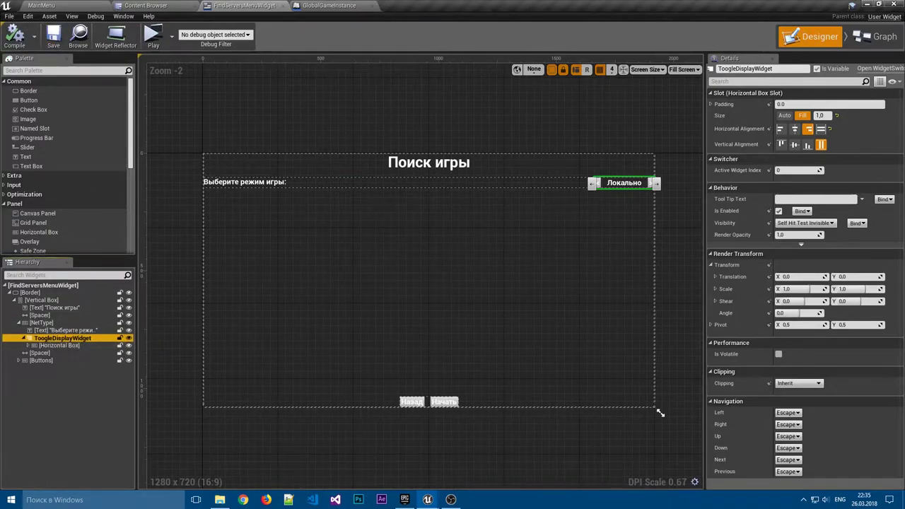
double_click(47, 339)
left_click(61, 330)
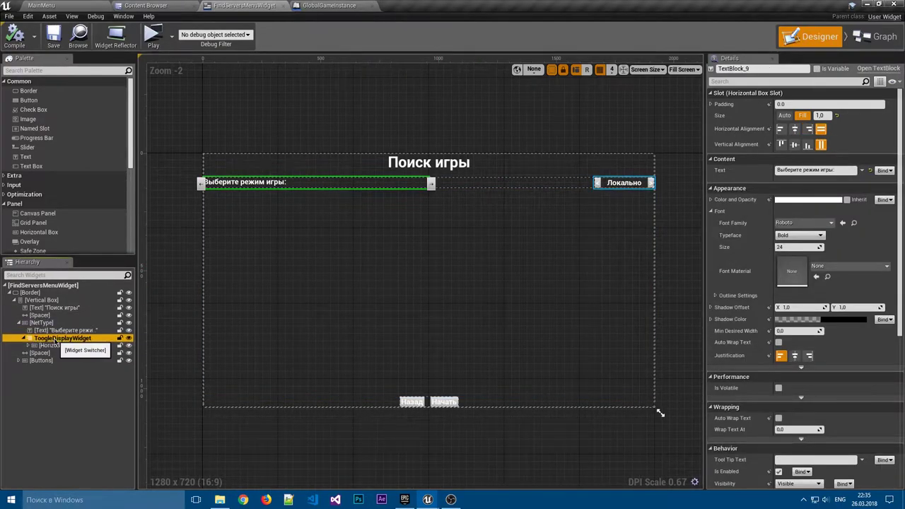
left_click(62, 337)
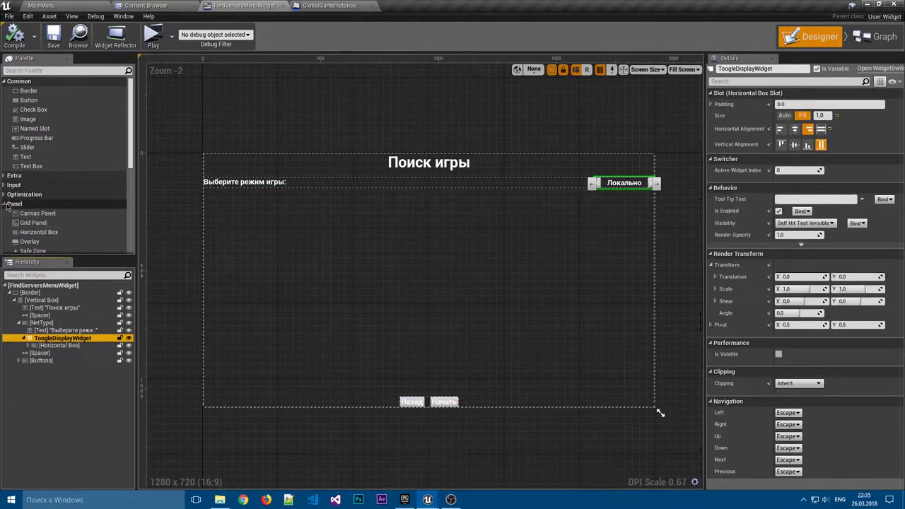
scroll(41, 152, "down", 5)
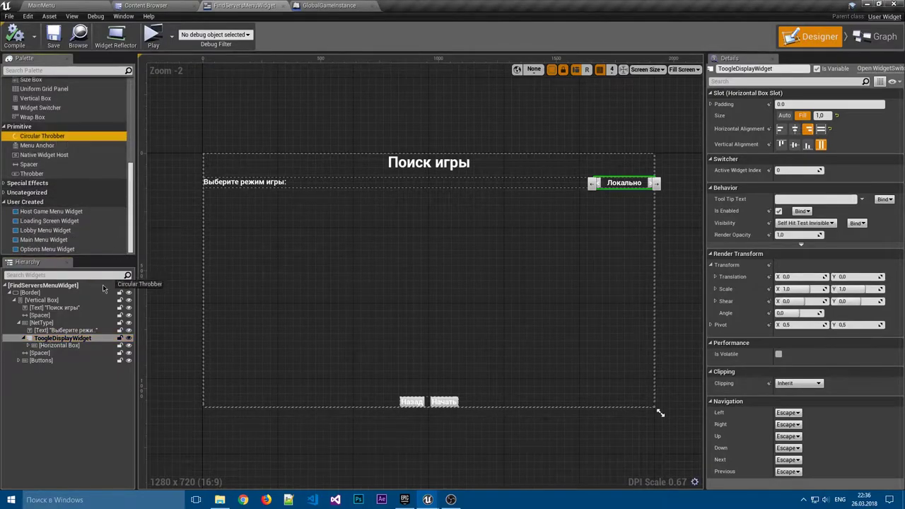
left_click_drag(42, 136, 60, 345)
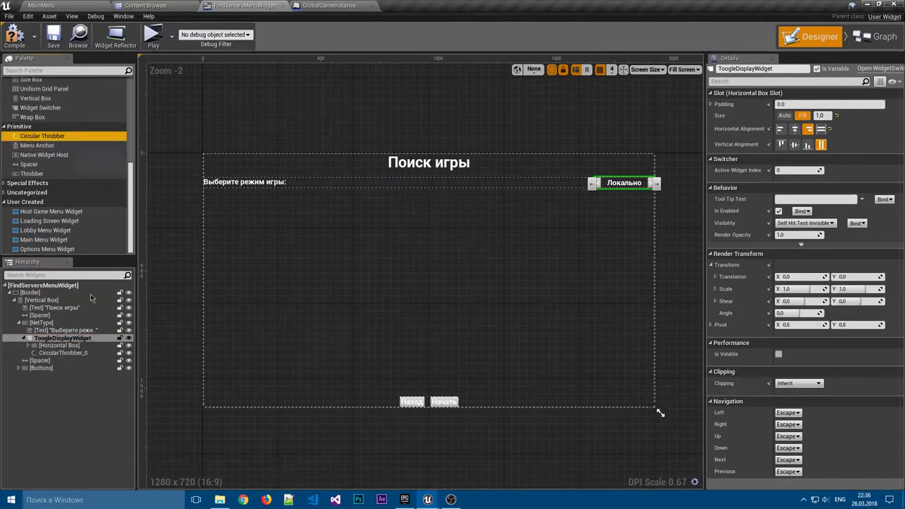
Give the throbber a Radius of 24 and a Period of 1 second.
left_click(63, 352)
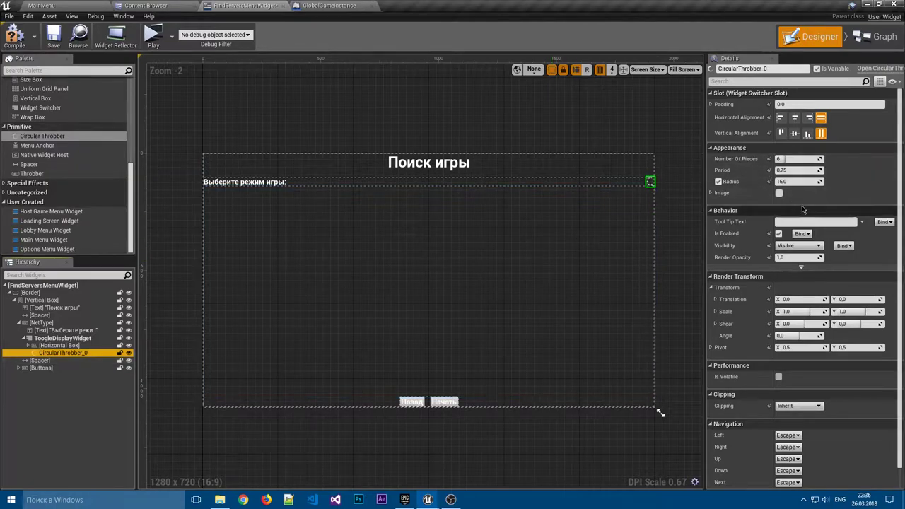
left_click(797, 181)
type("32")
key("Return")
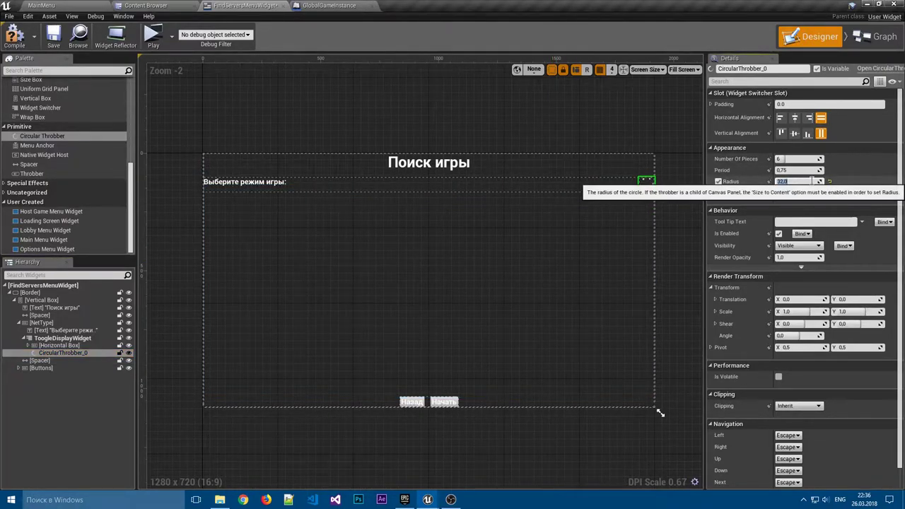
type("24")
key("Return")
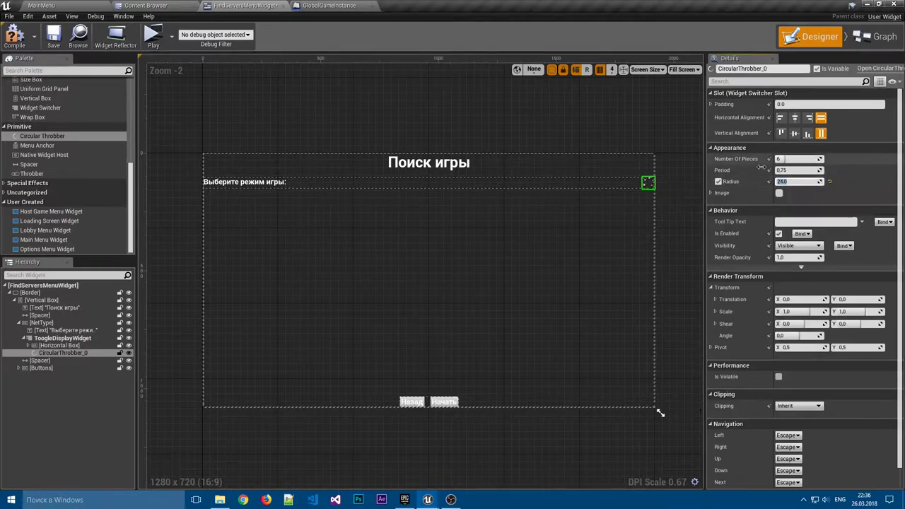
left_click(808, 170)
type("1")
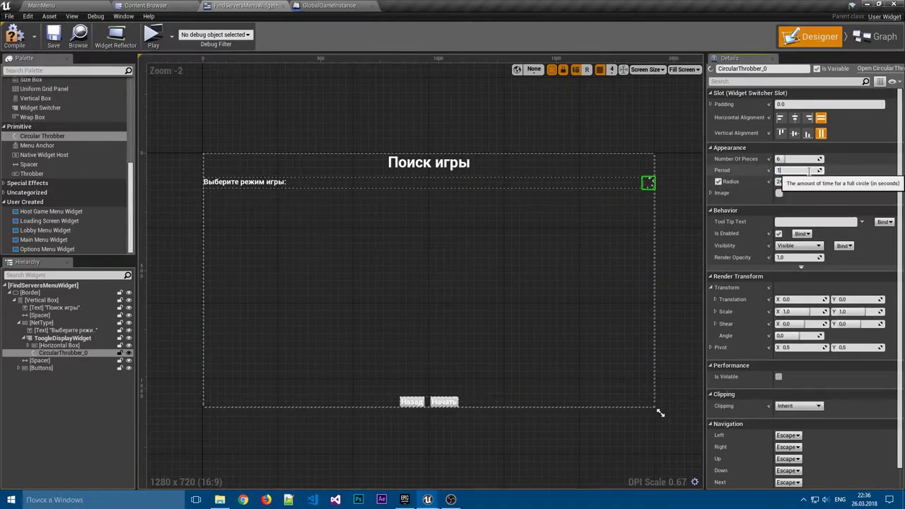
key("Return")
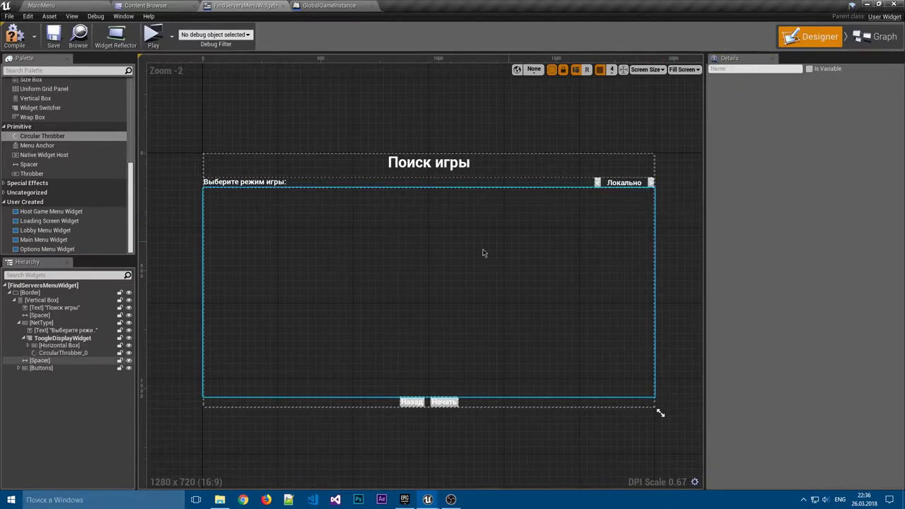
Rename the throbber to Loading in the Hierarchy.
left_click(67, 355)
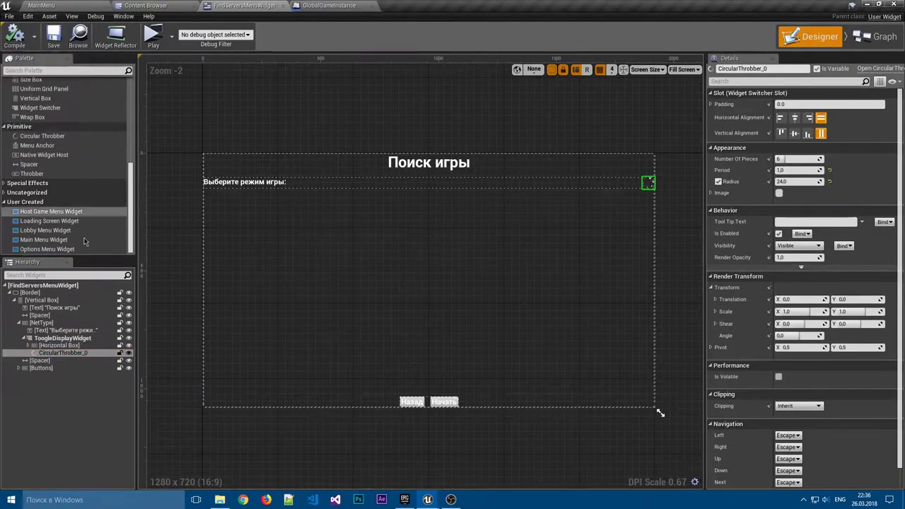
left_click(70, 353)
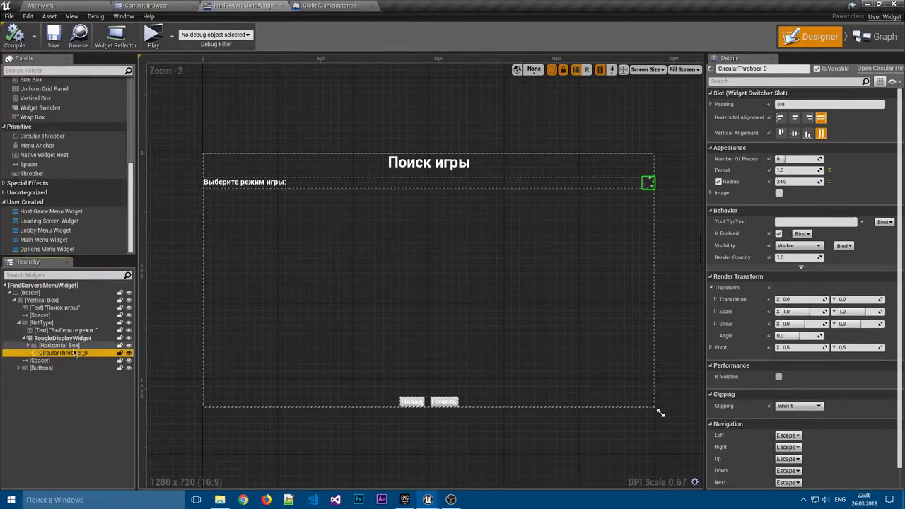
left_click(74, 352)
type("Loading")
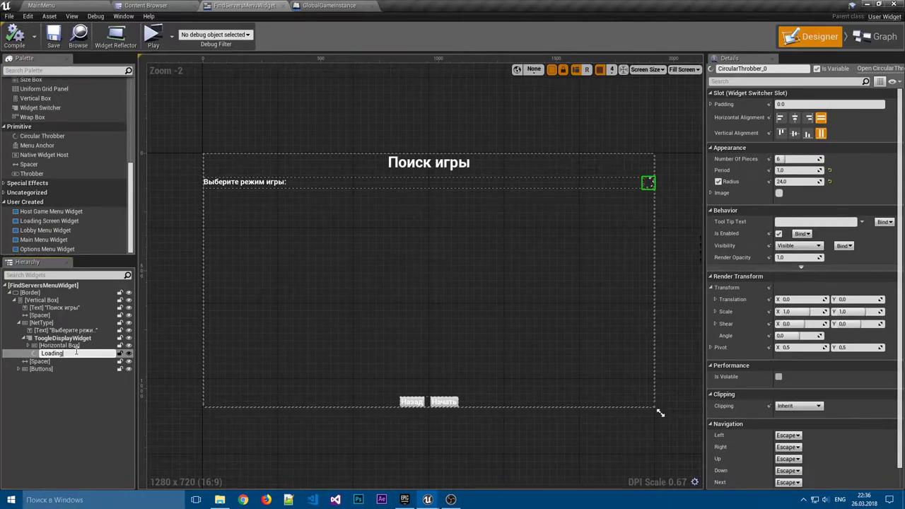
key("Return")
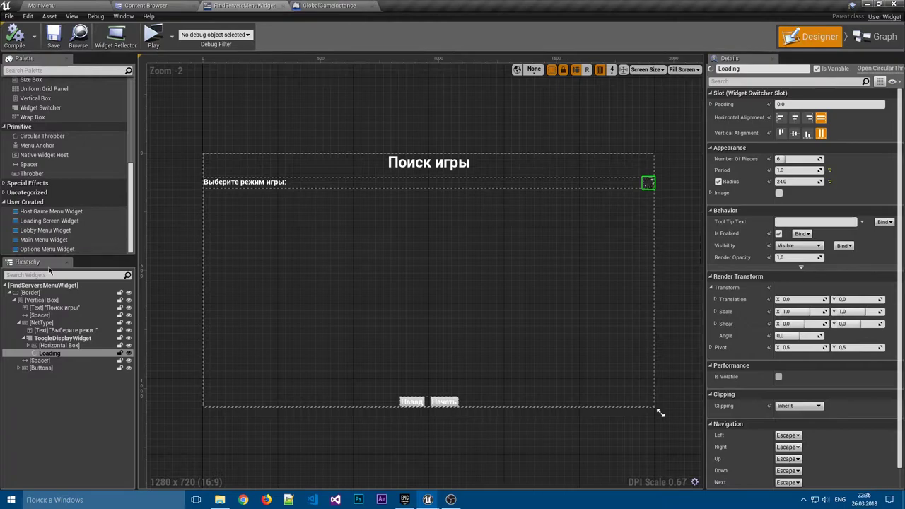
left_click(61, 337)
Add a Text widget to ToogleDisplayWidget and set its text to 10.
left_click(59, 346)
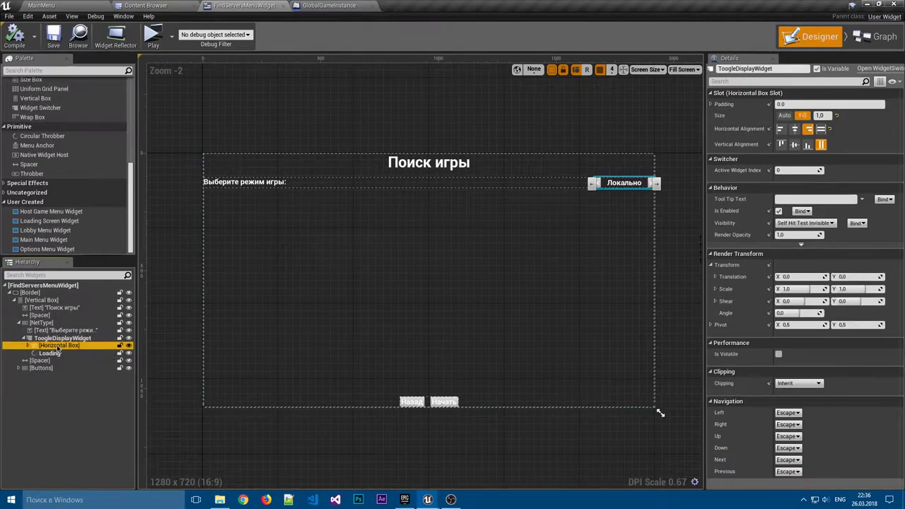
left_click(63, 339)
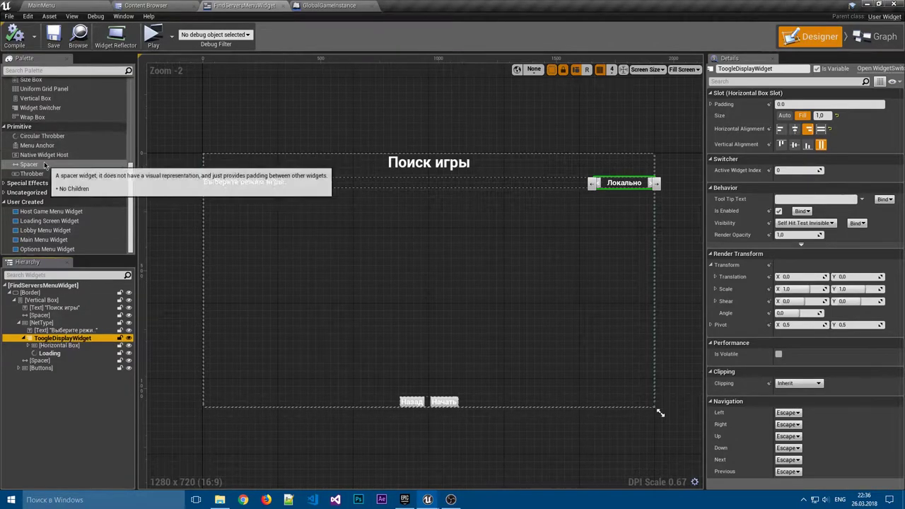
scroll(64, 156, "up", 3)
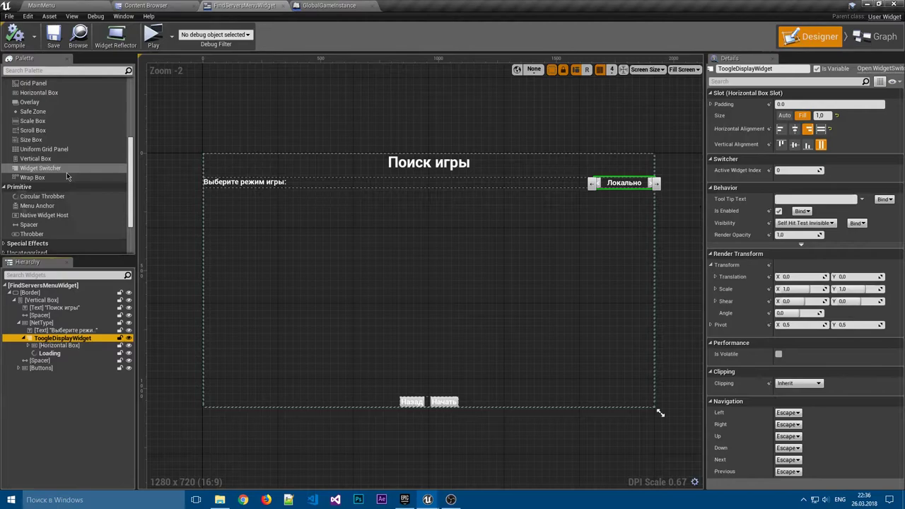
scroll(57, 178, "up", 2)
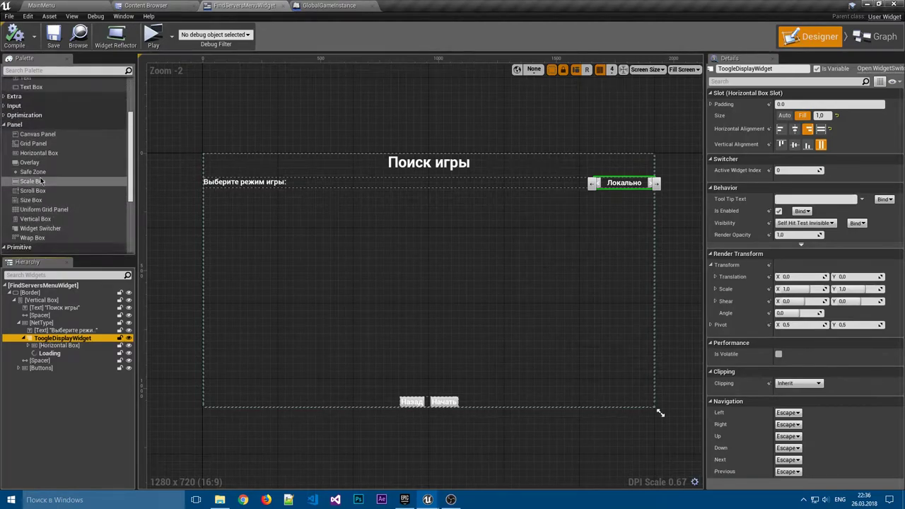
scroll(54, 181, "up", 5)
mouse_move(25, 123)
left_mouse_down()
mouse_move(73, 344)
mouse_move(54, 359)
left_mouse_up()
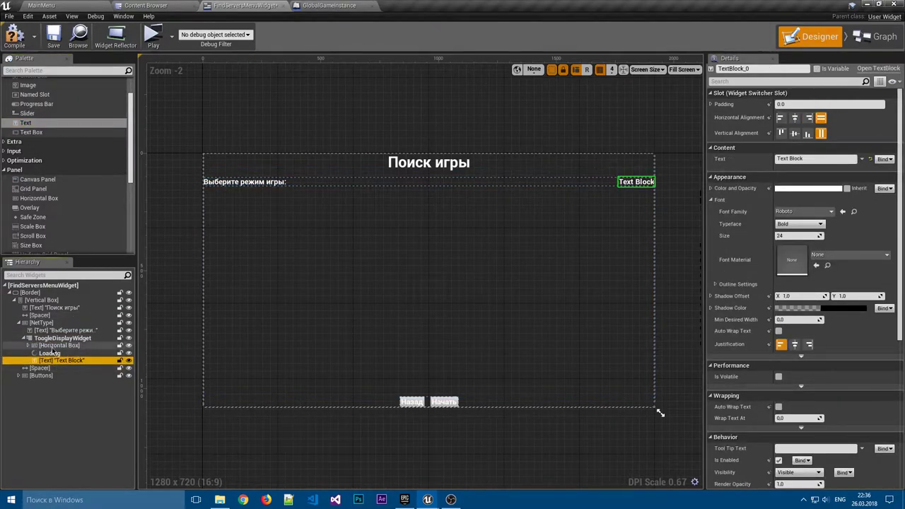
left_click(819, 159)
left_click(822, 160)
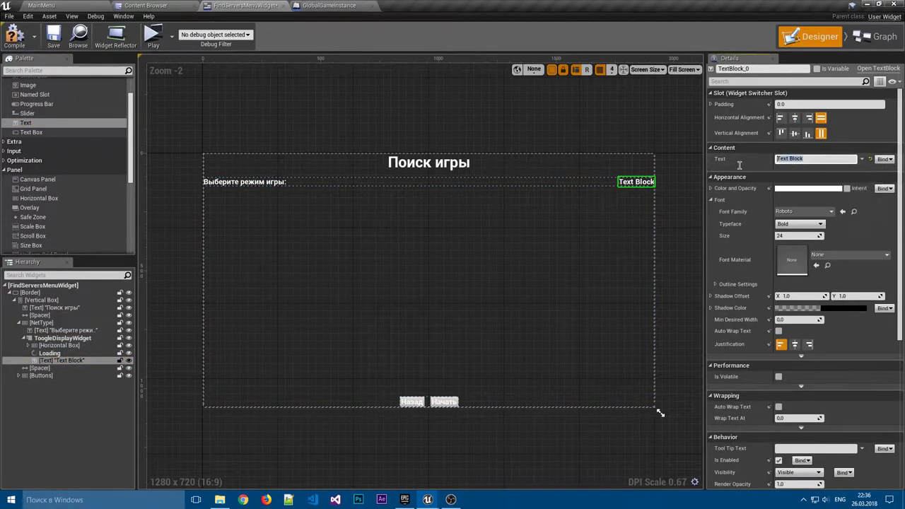
type("10")
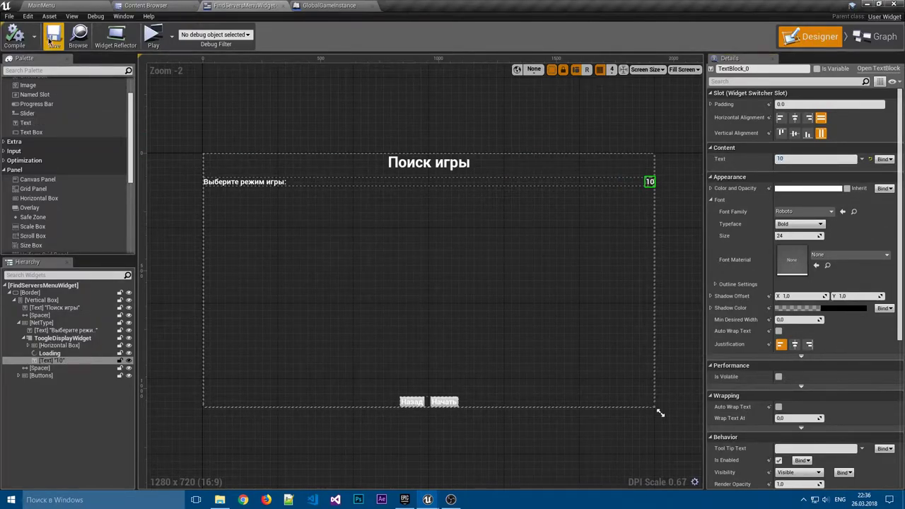
Rename the text block to Countdown and tick Is Variable.
double_click(95, 361)
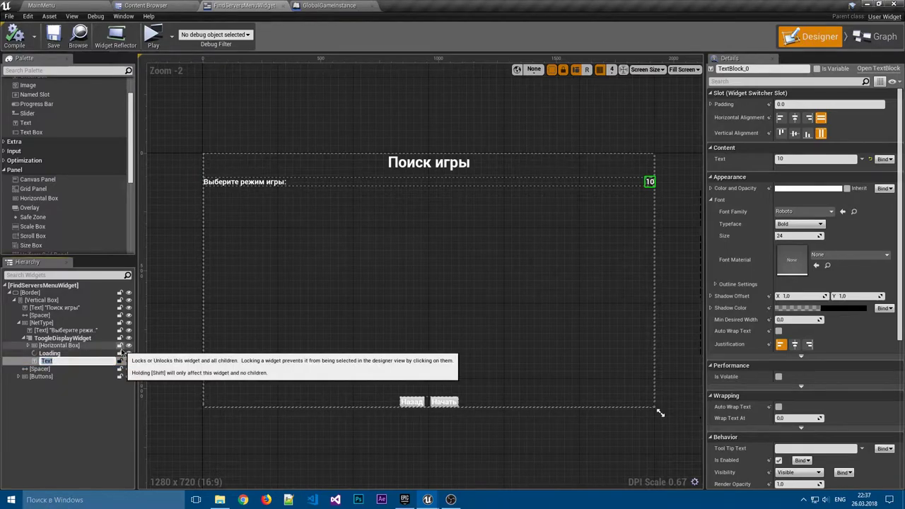
type("Countdown")
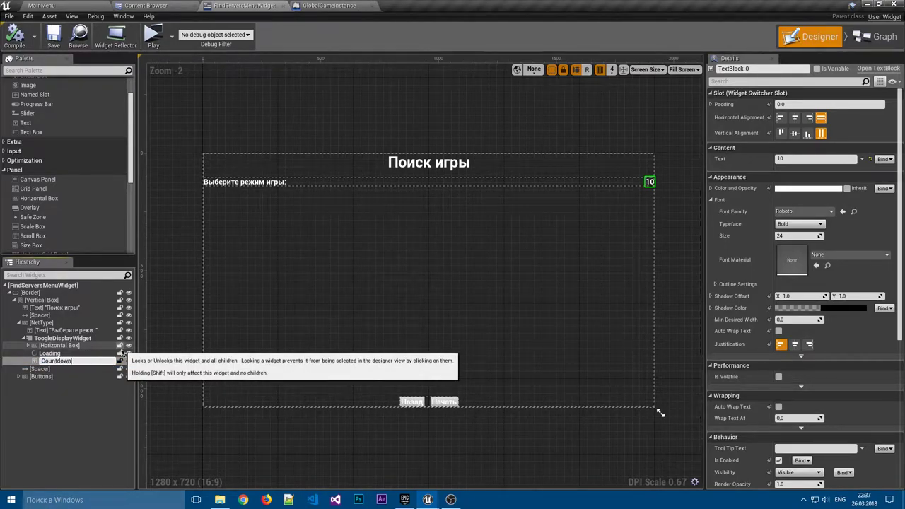
key("Return")
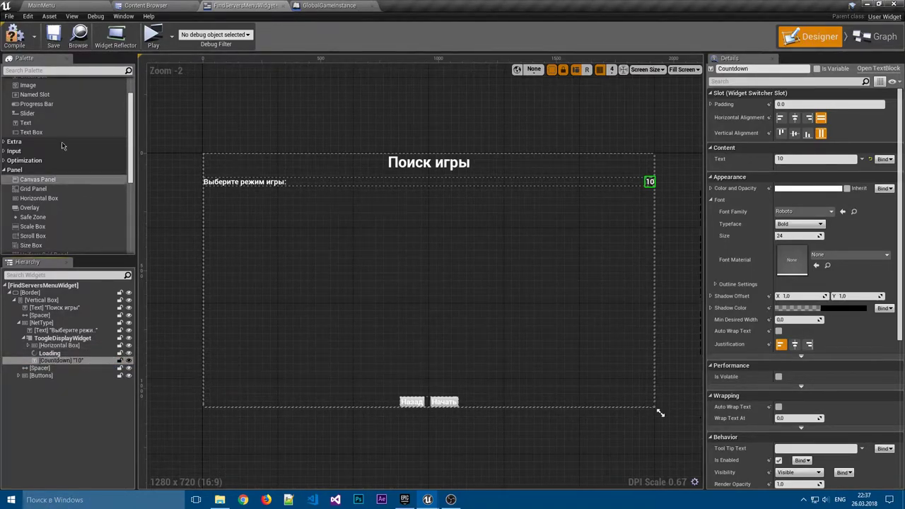
left_click(816, 69)
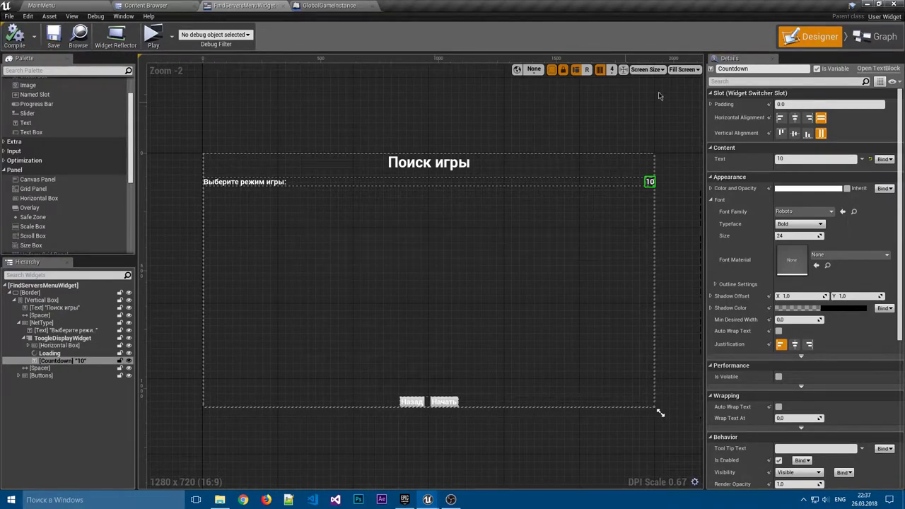
Switch to the Graph view, pan around, and drag the EnableLAN? variable into the event graph.
left_click(871, 36)
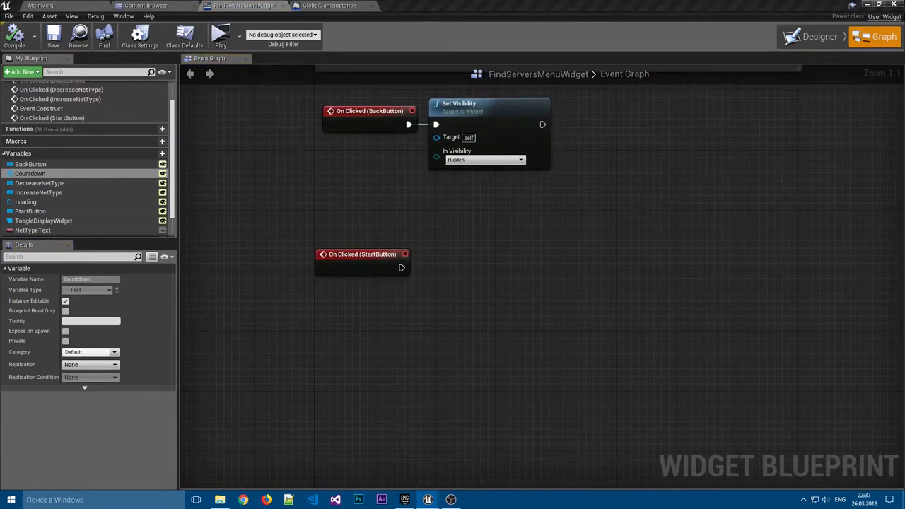
right_click_drag(461, 278, 447, 252)
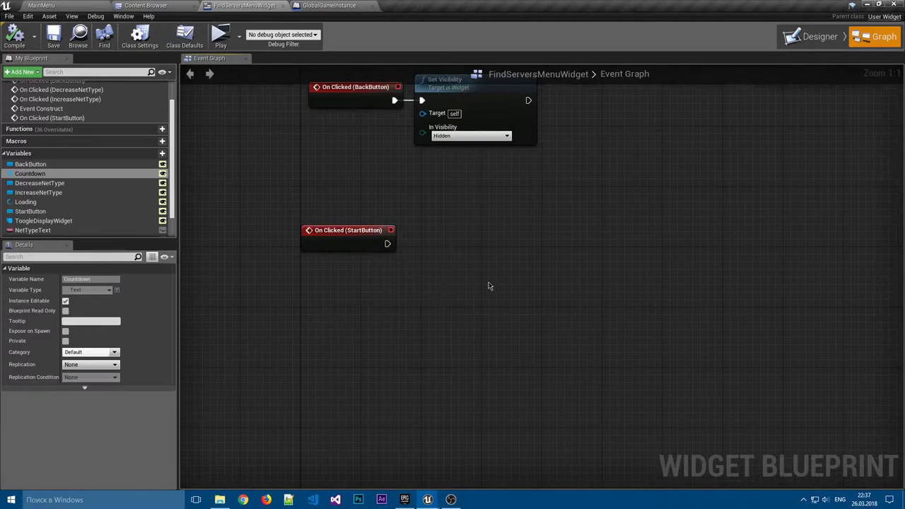
right_click_drag(487, 286, 473, 321)
scroll(42, 198, "down", 2)
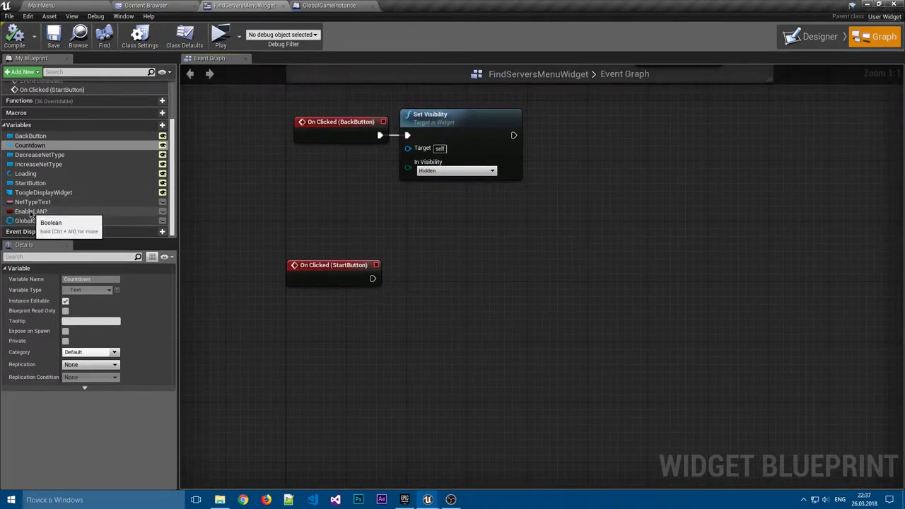
left_click_drag(31, 211, 265, 301)
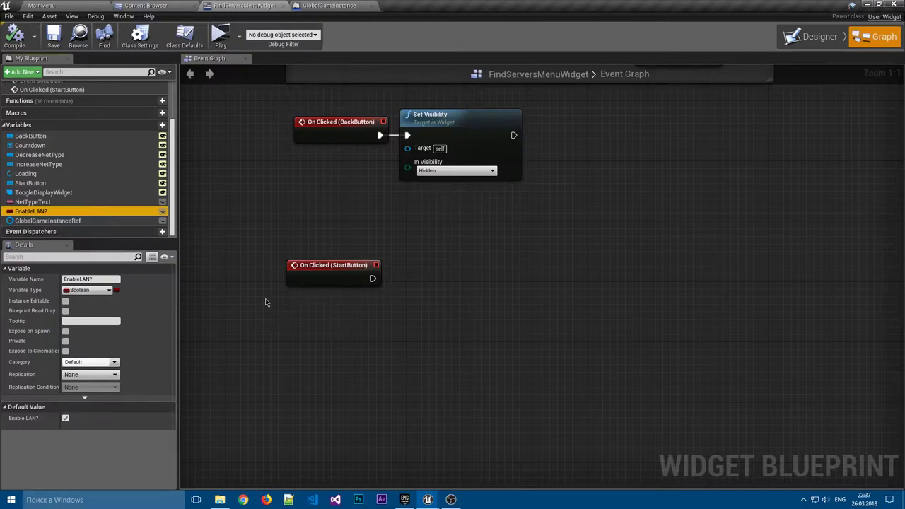
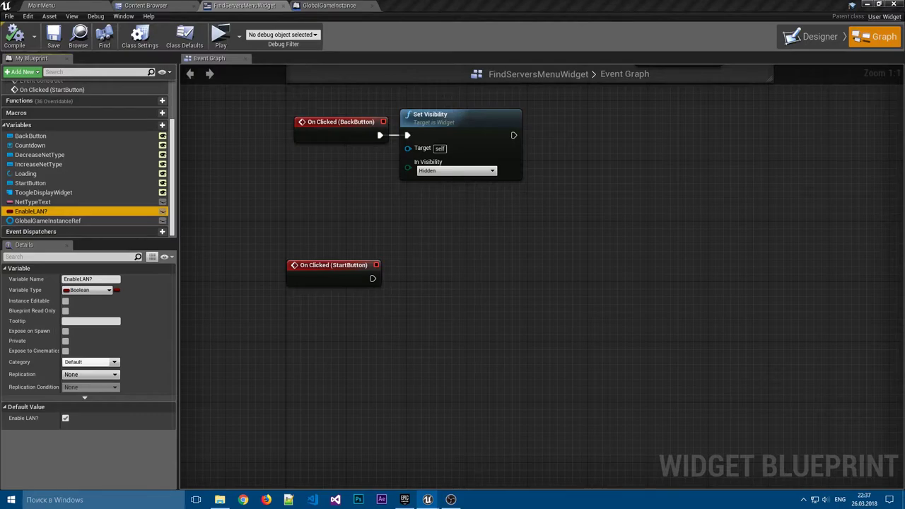
Create a Boolean variable named SessionFound? next to EnableLAN? and compile the blueprint.
left_click(427, 252)
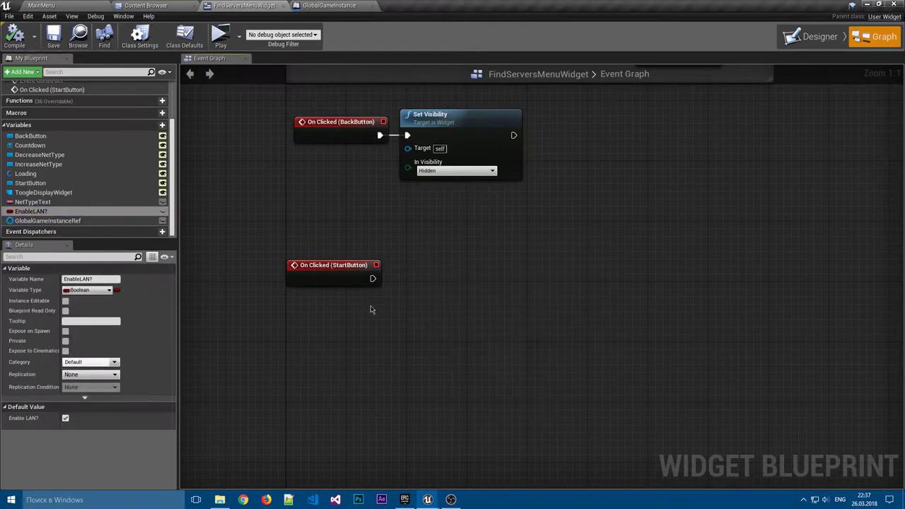
mouse_move(370, 309)
right_mouse_down()
mouse_move(327, 285)
mouse_move(341, 221)
mouse_move(305, 245)
right_mouse_up()
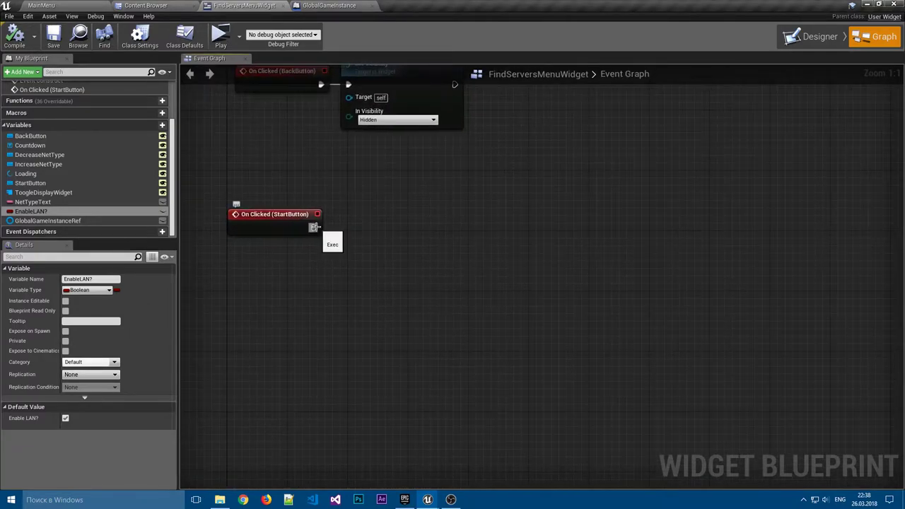
left_click(162, 125)
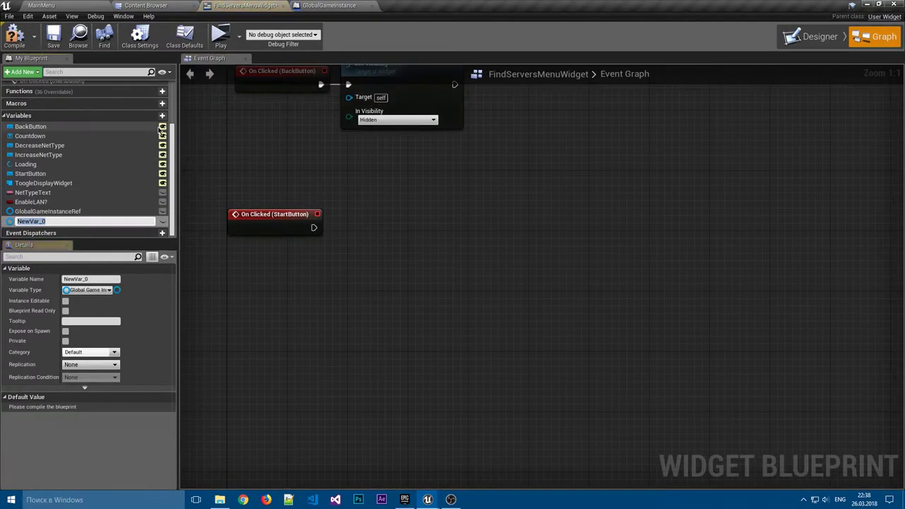
type("Session")
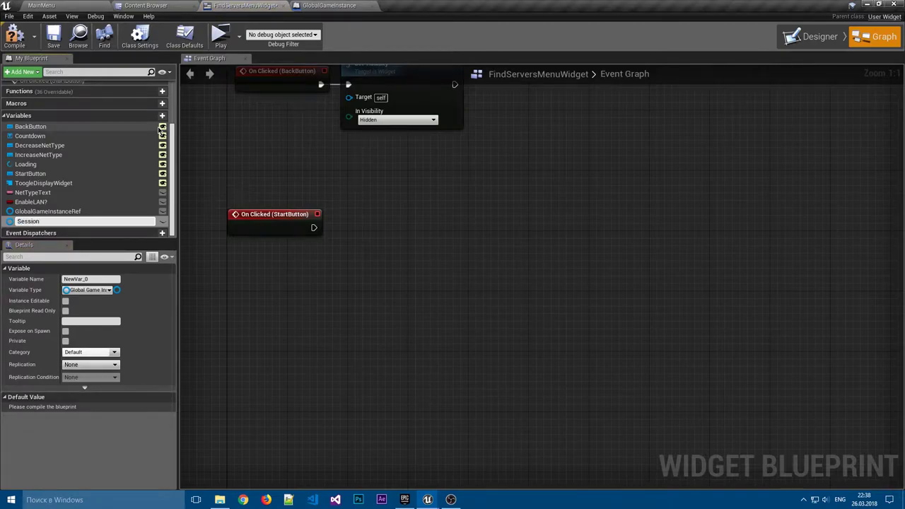
type("Found?")
key("Return")
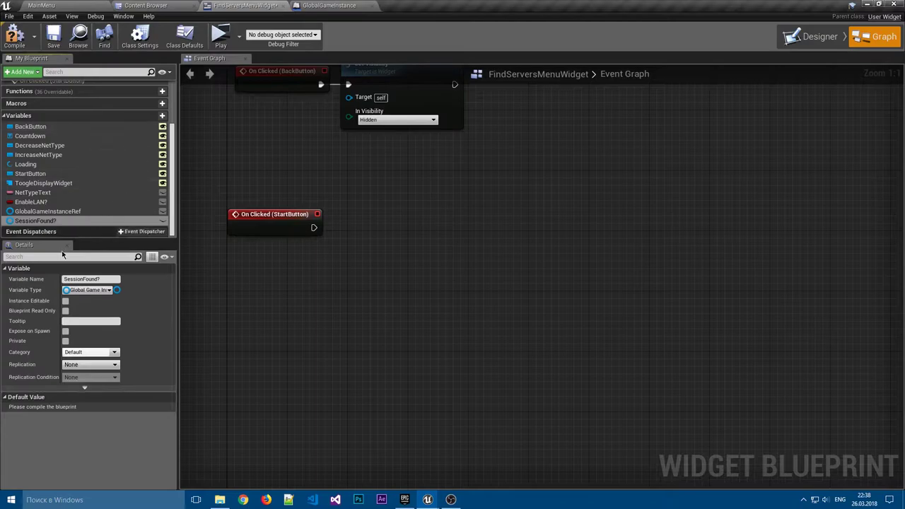
left_click(87, 290)
left_click(89, 99)
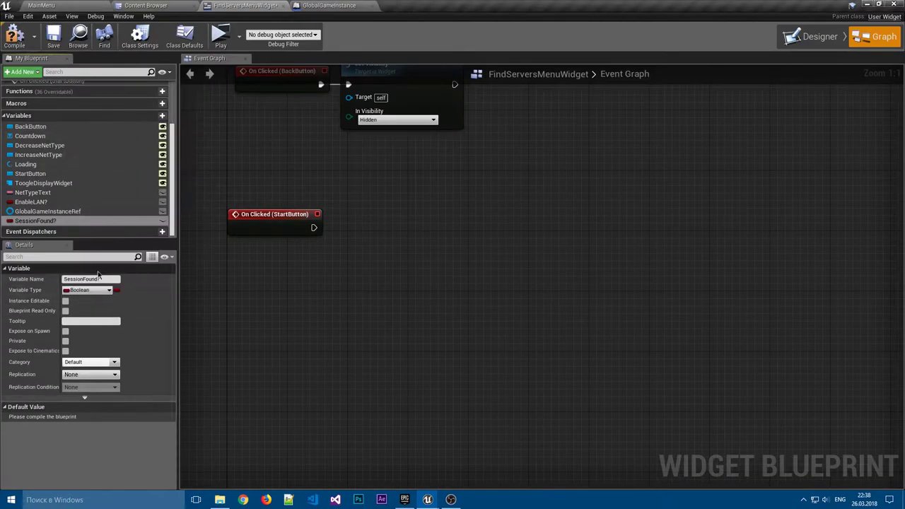
left_click(20, 45)
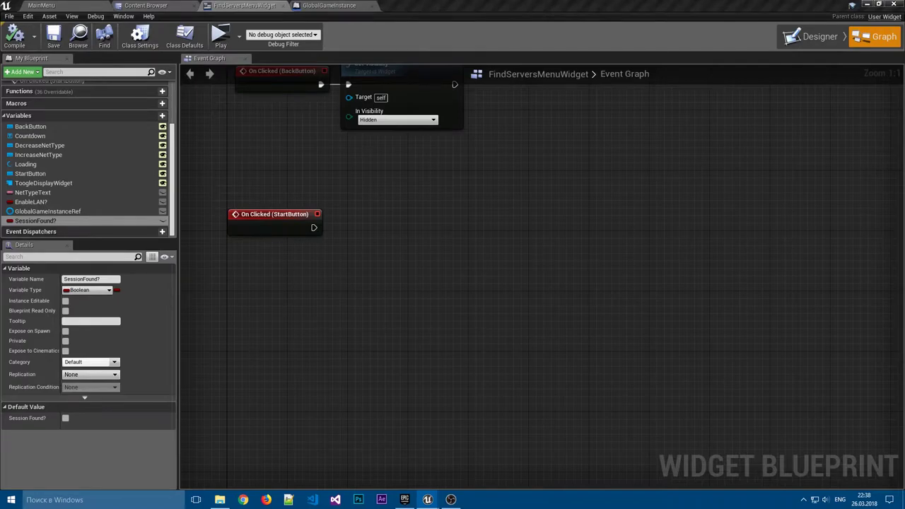
Add a Session Found? getter and a Branch after the StartButton click event.
left_click_drag(36, 220, 282, 256)
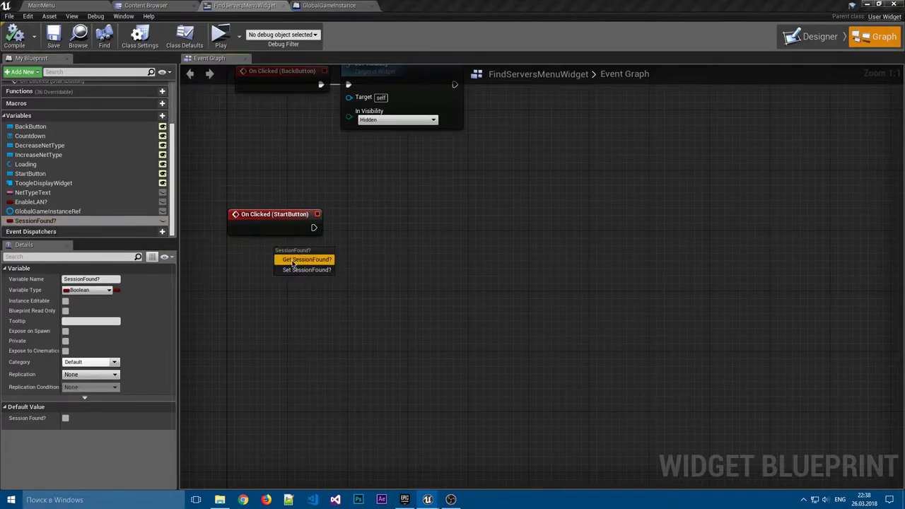
left_click(304, 259)
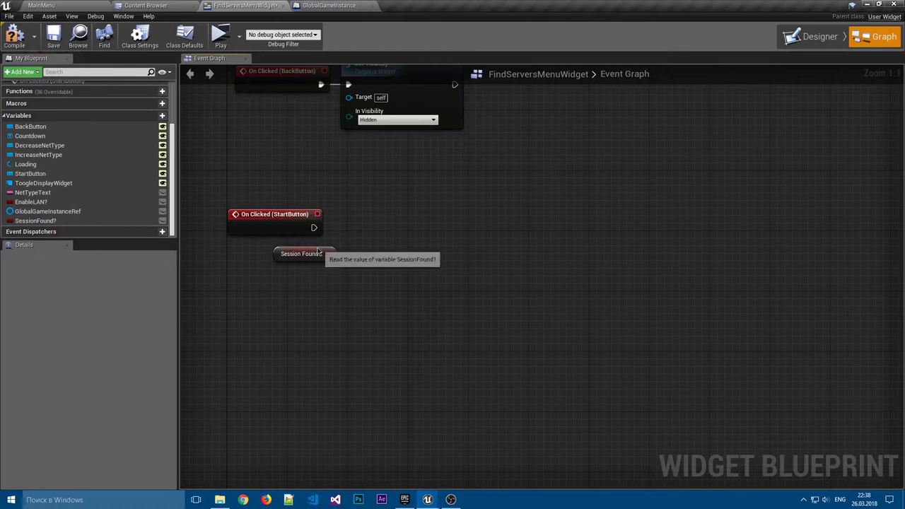
mouse_move(317, 252)
left_mouse_down()
mouse_move(302, 244)
mouse_move(365, 237)
left_mouse_up()
left_click(359, 221)
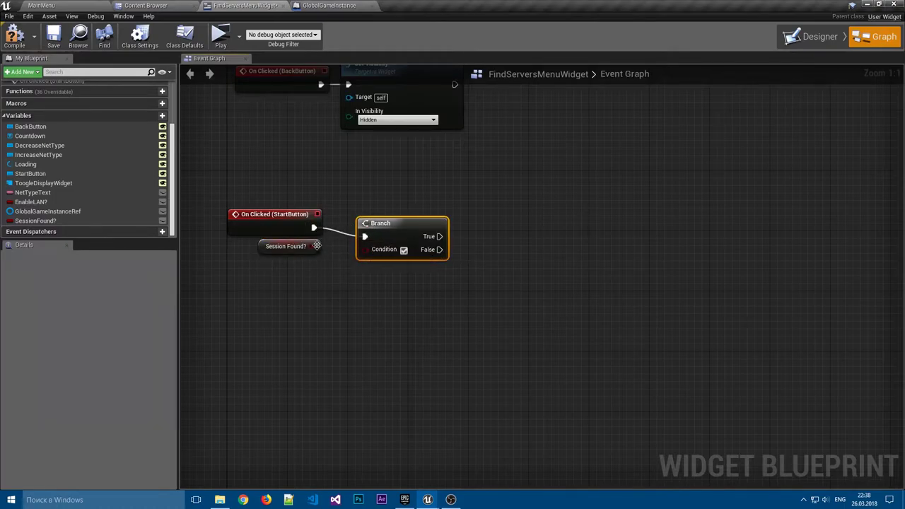
left_click(469, 217)
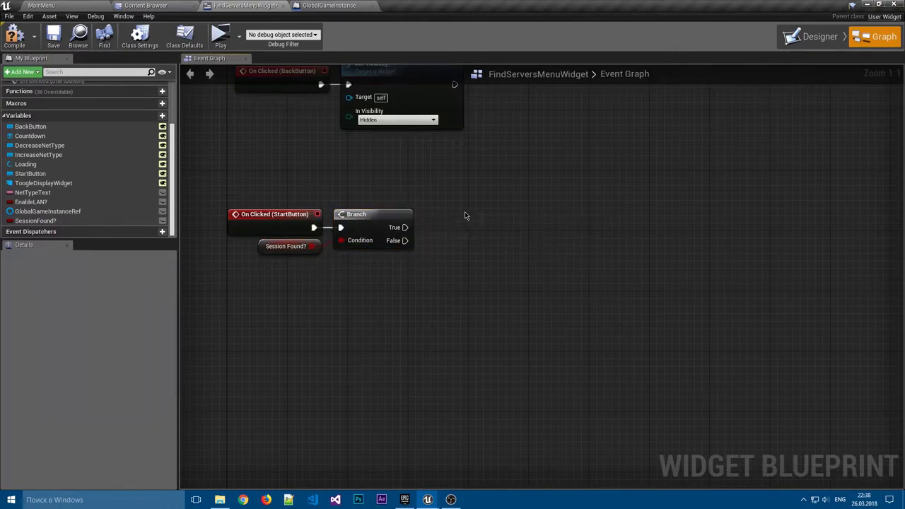
Add a Remove from Parent node on the Branch's True output.
right_click_drag(465, 218, 434, 216)
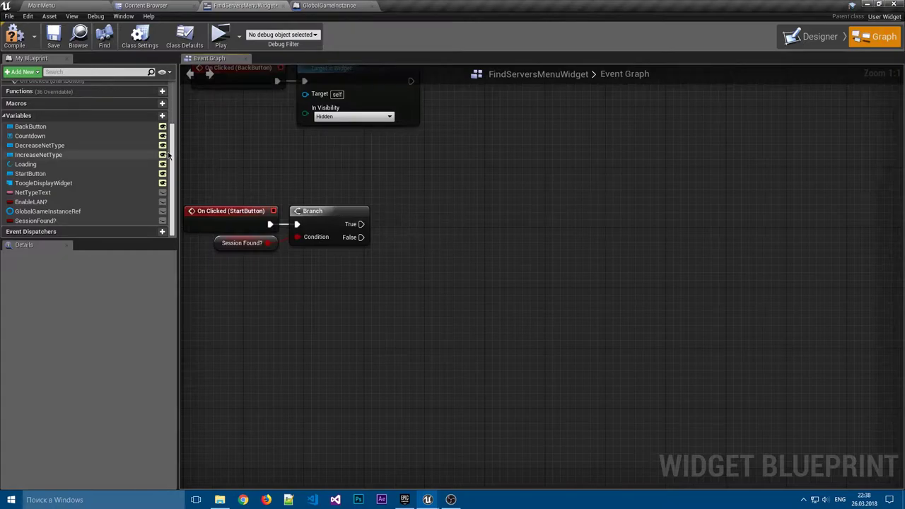
right_click_drag(428, 182, 375, 223)
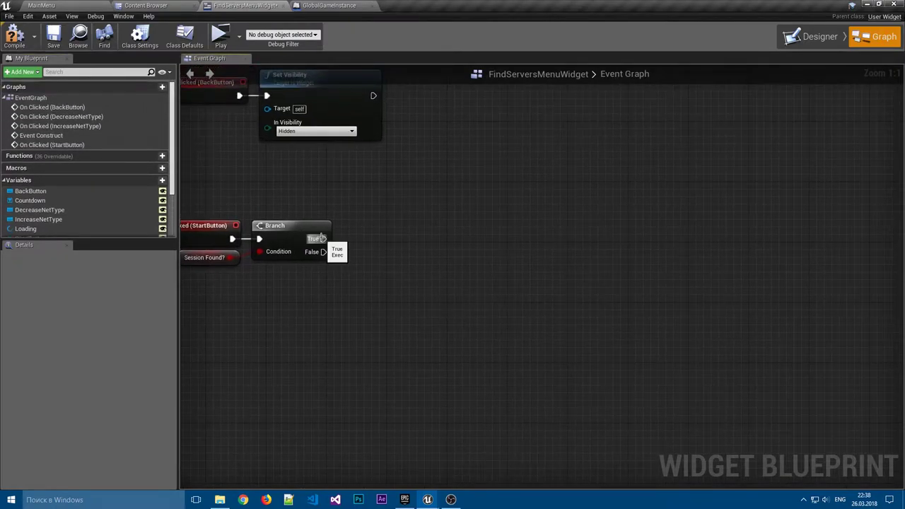
right_click_drag(322, 241, 299, 265)
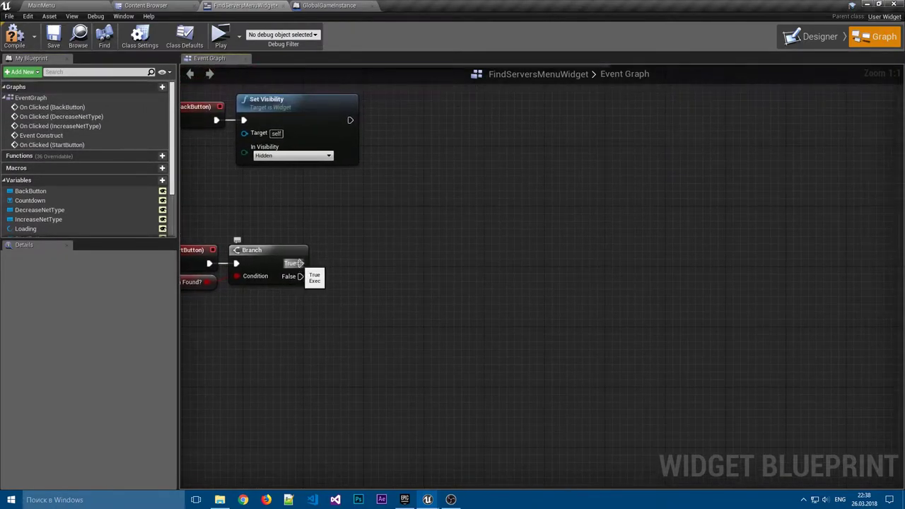
left_click_drag(297, 264, 391, 224)
type("remo")
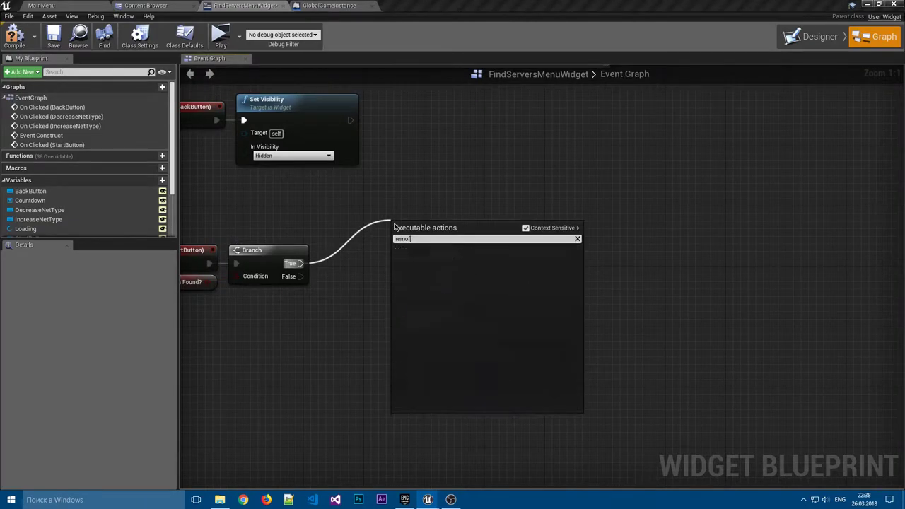
type("ve from")
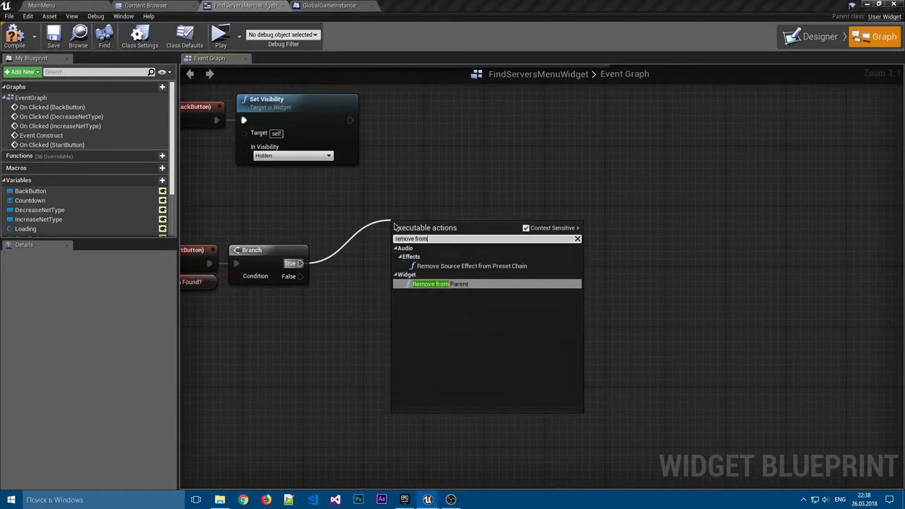
key("Return")
left_click_drag(406, 226, 355, 221)
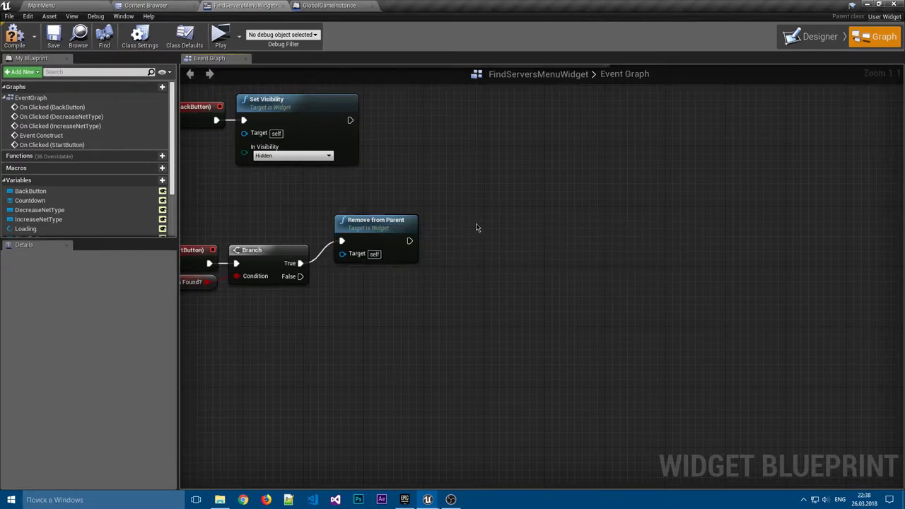
Add a Global Game Instance Ref getter and a Join to Server node from it.
right_click_drag(444, 229, 425, 249)
scroll(85, 205, "down", 2)
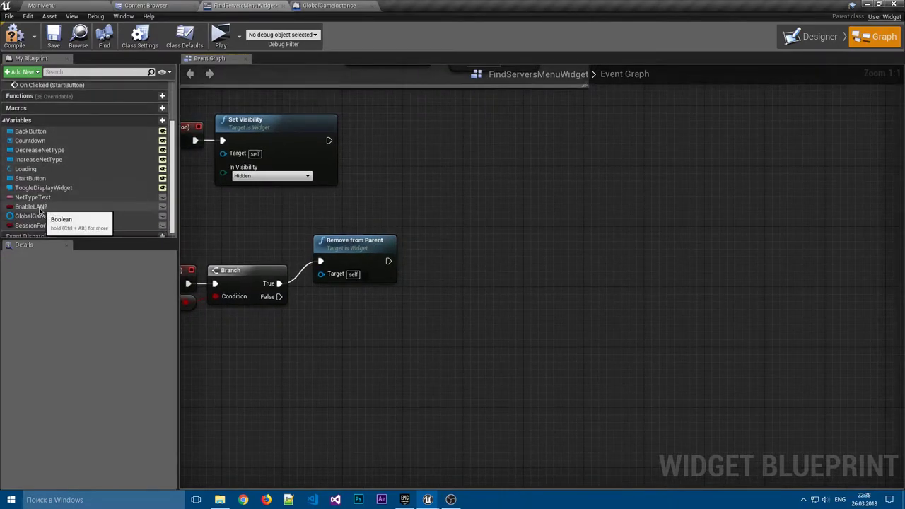
mouse_move(48, 216)
left_mouse_down()
mouse_move(357, 229)
mouse_move(357, 217)
mouse_move(444, 260)
mouse_move(463, 251)
left_mouse_up()
left_click(357, 230)
type("jo")
key("Return")
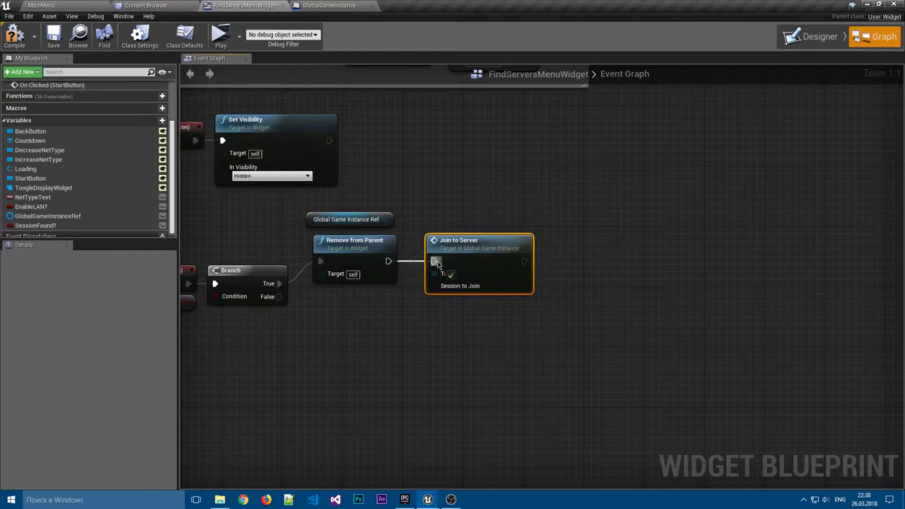
Wire Remove from Parent into Join to Server and promote Session to Join to an AvailableSession variable.
mouse_move(388, 261)
left_mouse_down()
mouse_move(433, 261)
mouse_move(438, 247)
left_mouse_up()
left_click(480, 314)
right_click_drag(480, 313, 519, 295)
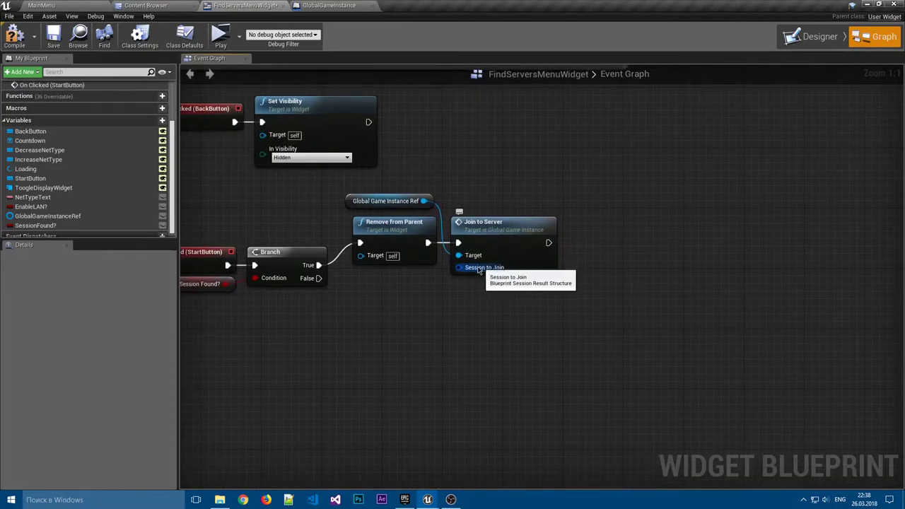
right_click(472, 268)
left_click(506, 282)
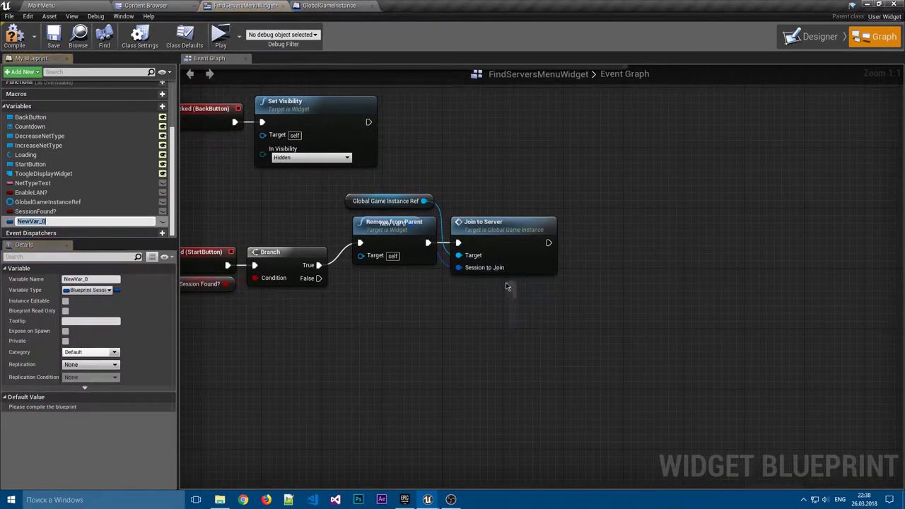
type("AvailableSession")
key("Return")
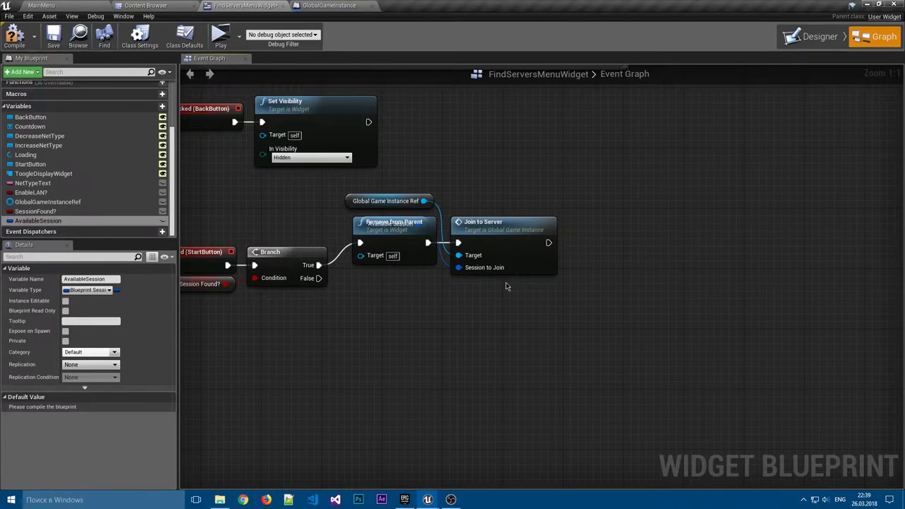
left_click(14, 35)
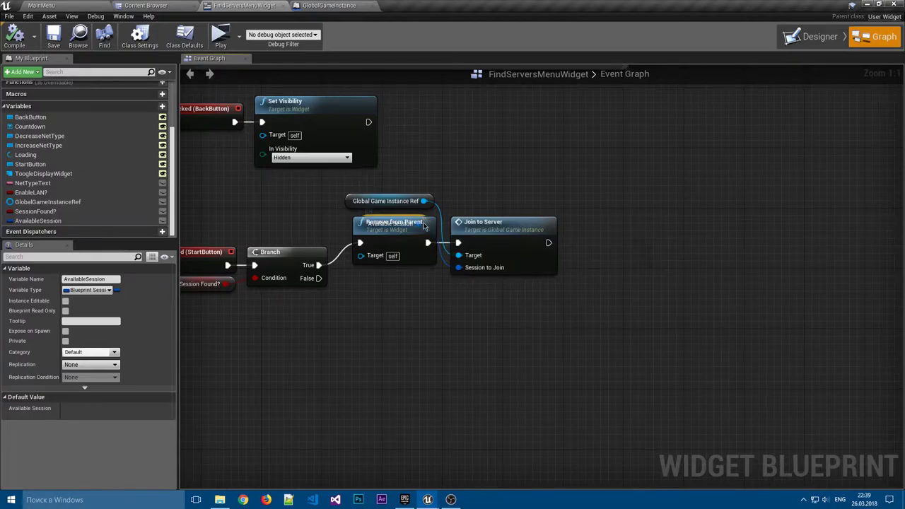
Place an Available Session getter below Remove from Parent and pull a wire from Branch's False output.
left_click_drag(423, 226, 426, 276, "ctrl")
left_click(472, 294)
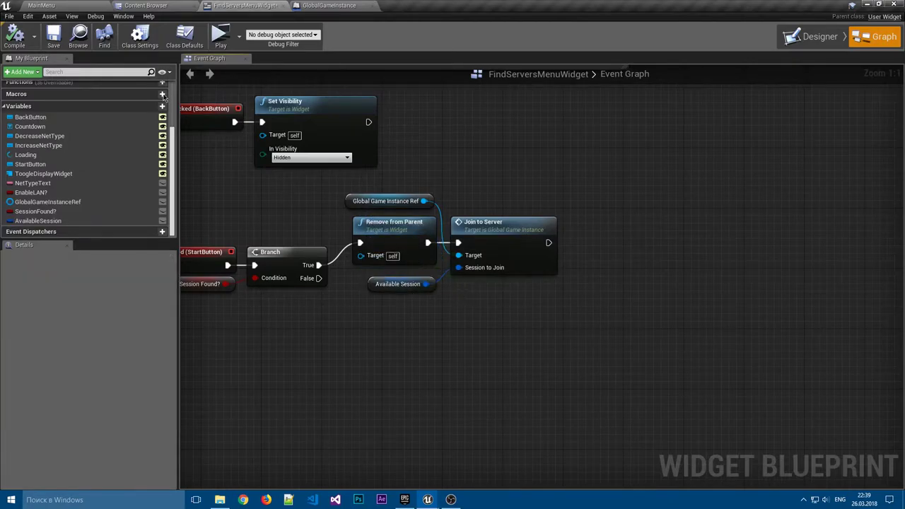
right_click_drag(487, 322, 572, 293)
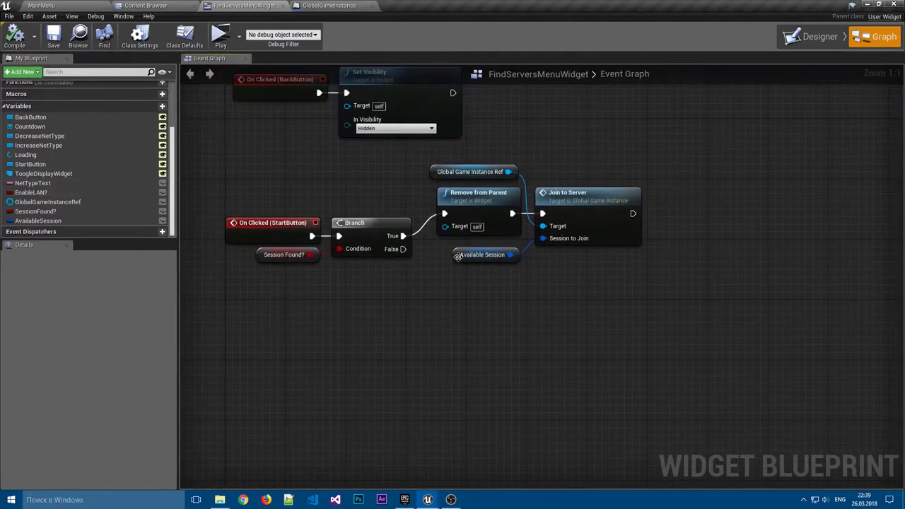
right_click_drag(463, 285, 448, 241)
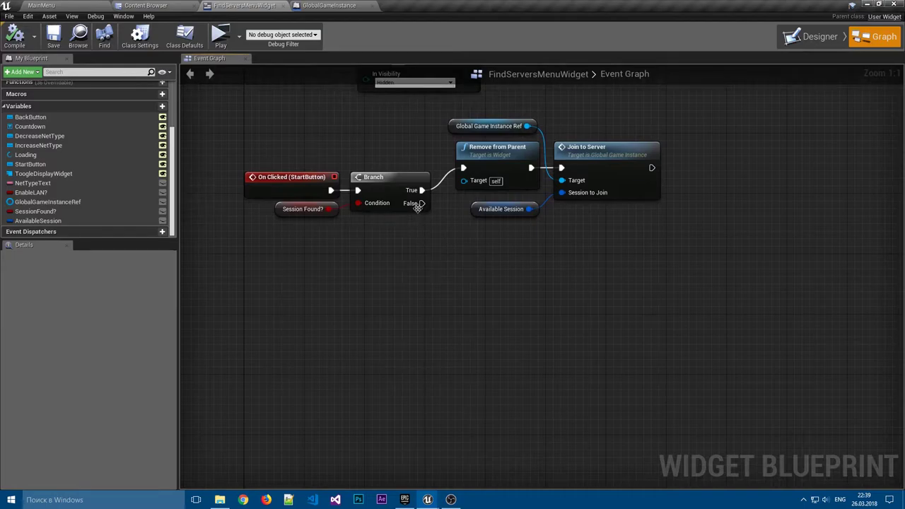
mouse_move(421, 203)
left_mouse_down()
mouse_move(438, 258)
mouse_move(106, 182)
left_mouse_up()
left_click_drag(172, 149, 178, 105)
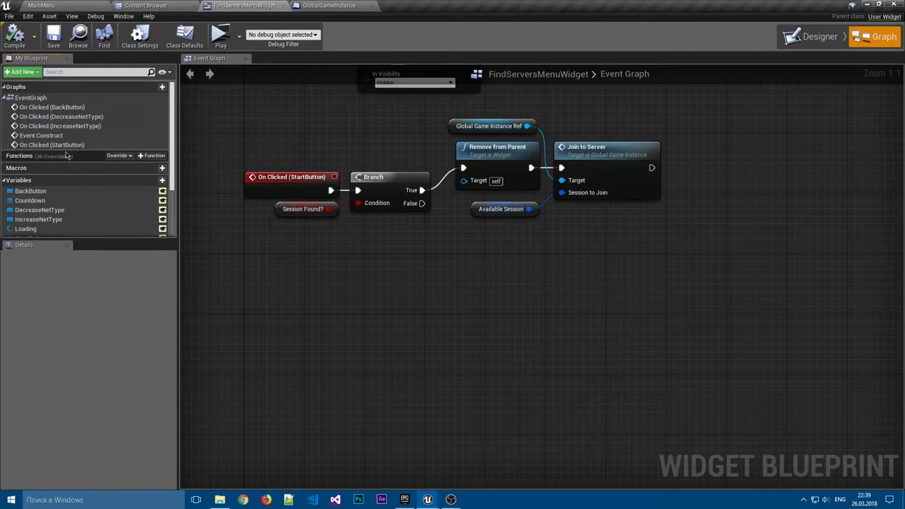
Create a macro named RefreshServers and compile the widget blueprint.
left_click(155, 168)
type("RefreshServers")
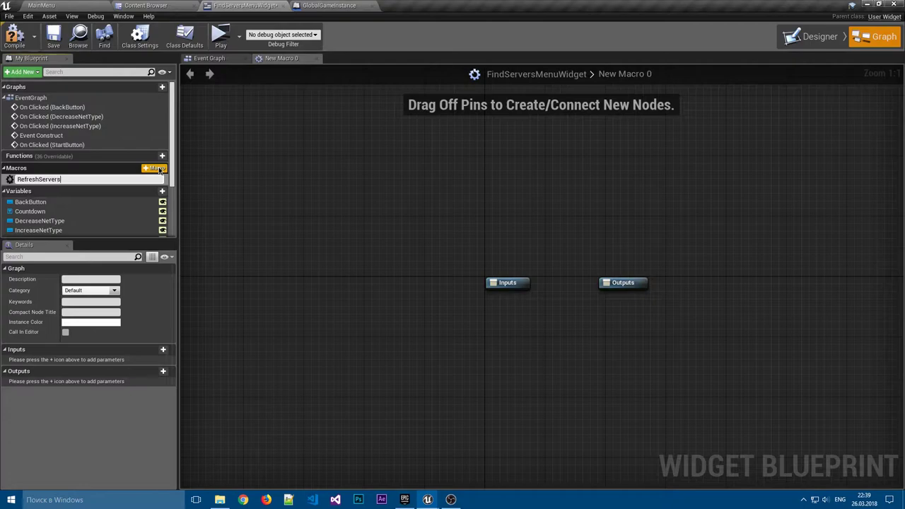
key("Return")
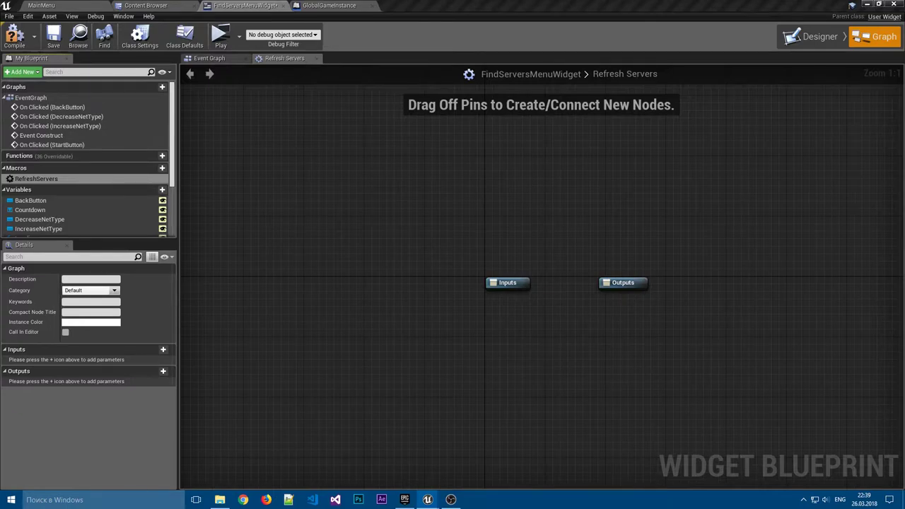
left_click(14, 35)
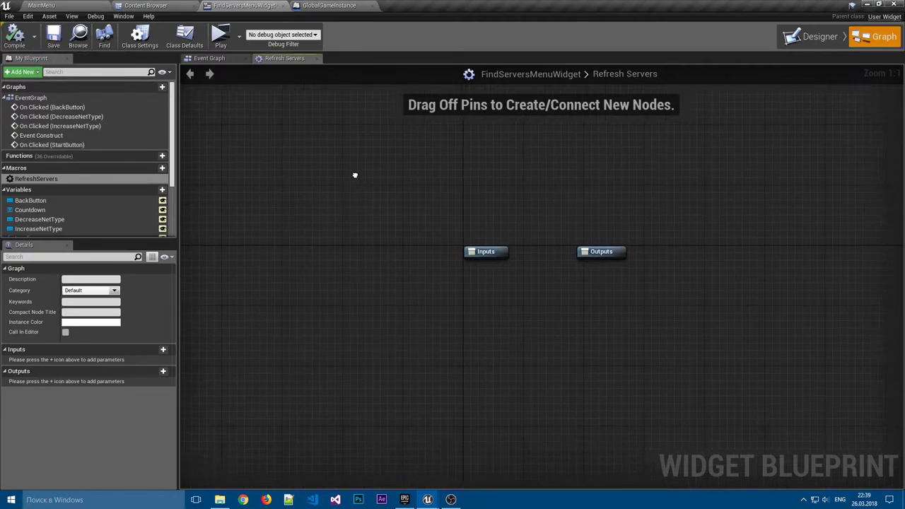
Move the macro's Outputs node to the far right of the graph.
right_click_drag(355, 173, 307, 194)
left_click(346, 214)
left_click_drag(353, 216, 878, 220)
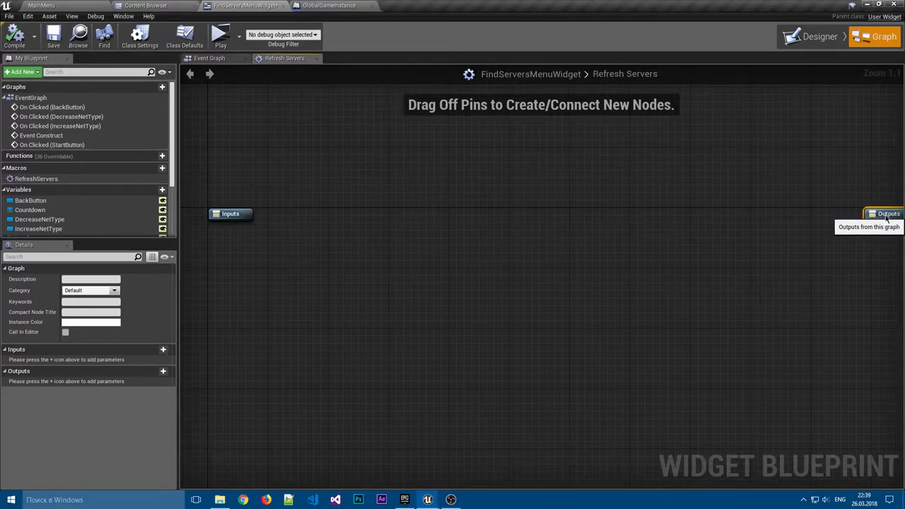
left_click(717, 225)
right_click_drag(413, 249, 490, 234)
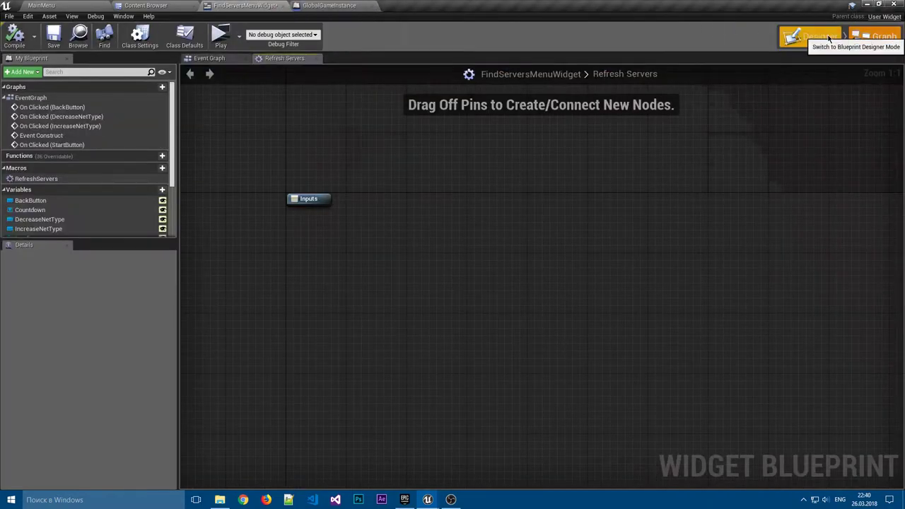
Check the Loading and Countdown widgets in the FindServersMenuWidget designer, then return to the macro graph.
left_click(810, 37)
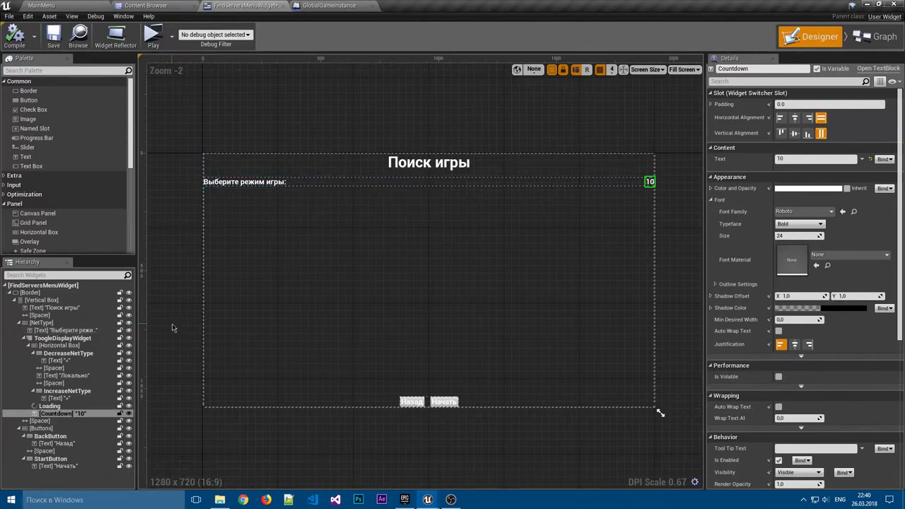
left_click(49, 406)
left_click(60, 413)
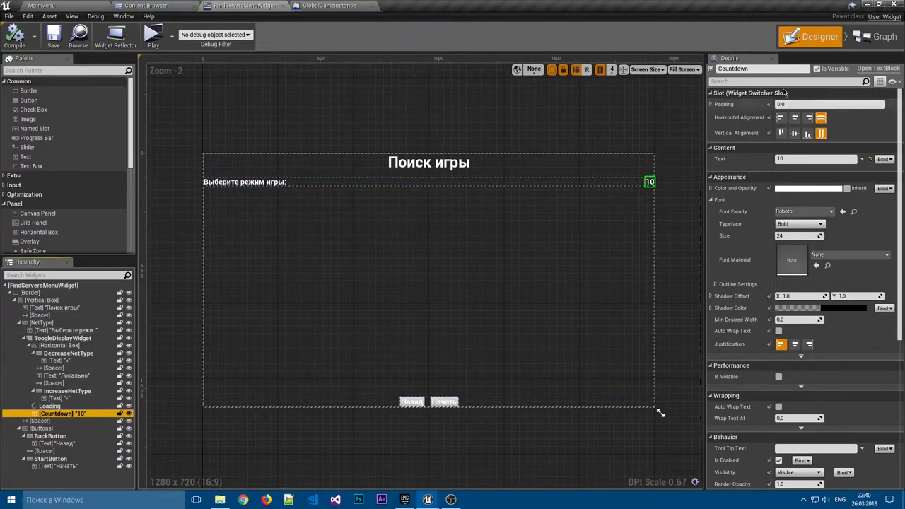
left_click(877, 36)
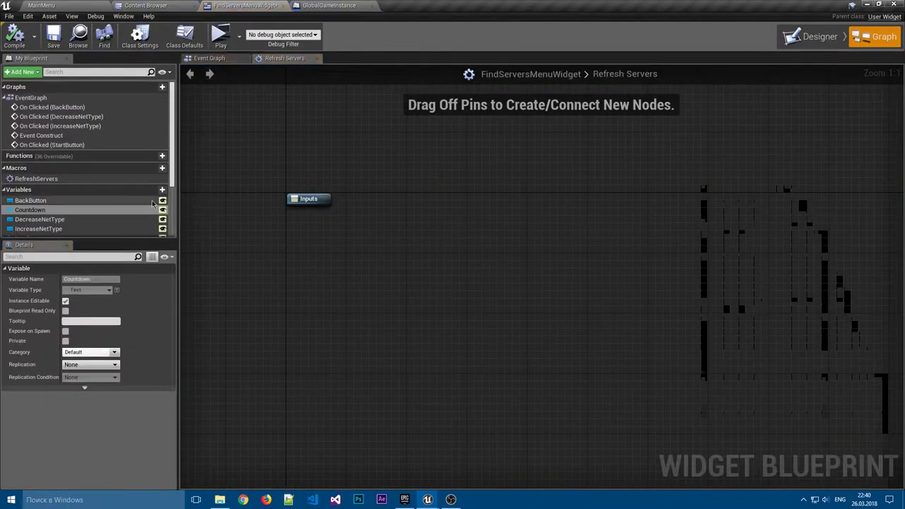
Create a Text variable PlayModeHeader, compile, and place a SET PlayModeHeader node in the macro.
left_click(128, 210)
scroll(137, 152, "down", 3)
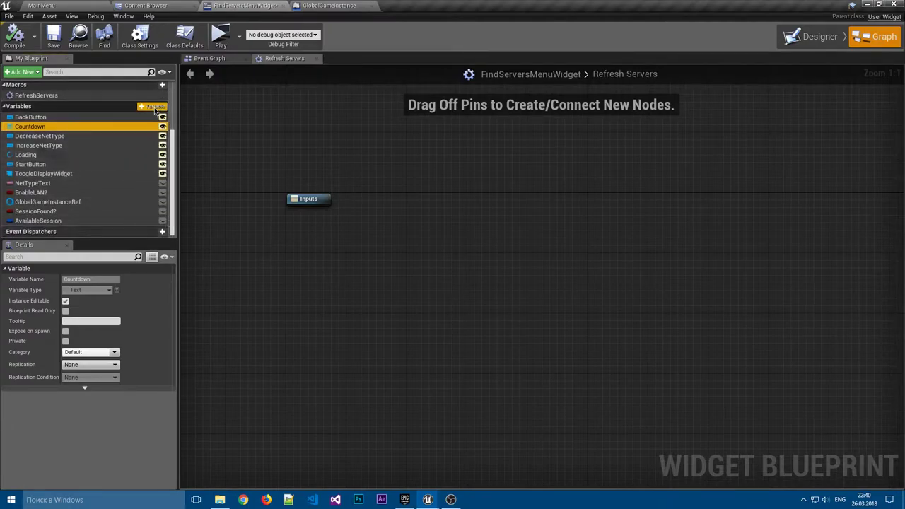
left_click(157, 106)
type("P")
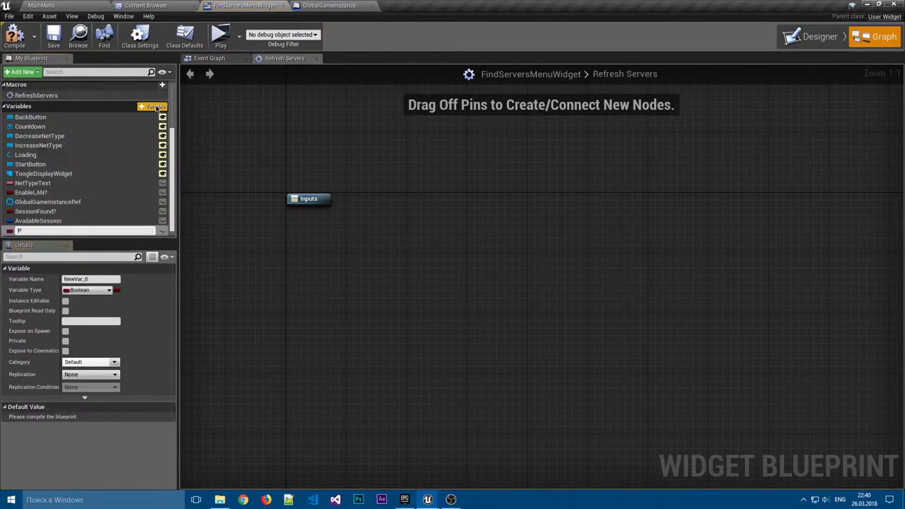
type("layModeHeade")
type("r")
key("Return")
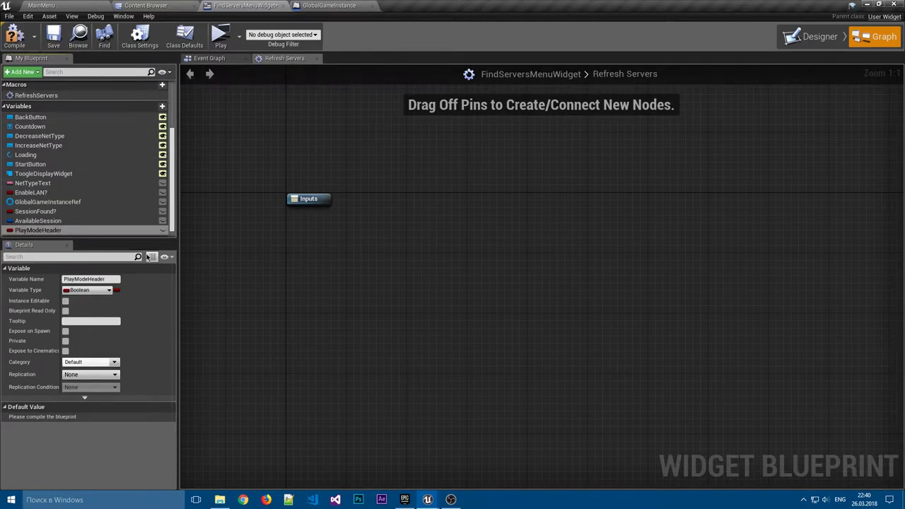
left_click(85, 290)
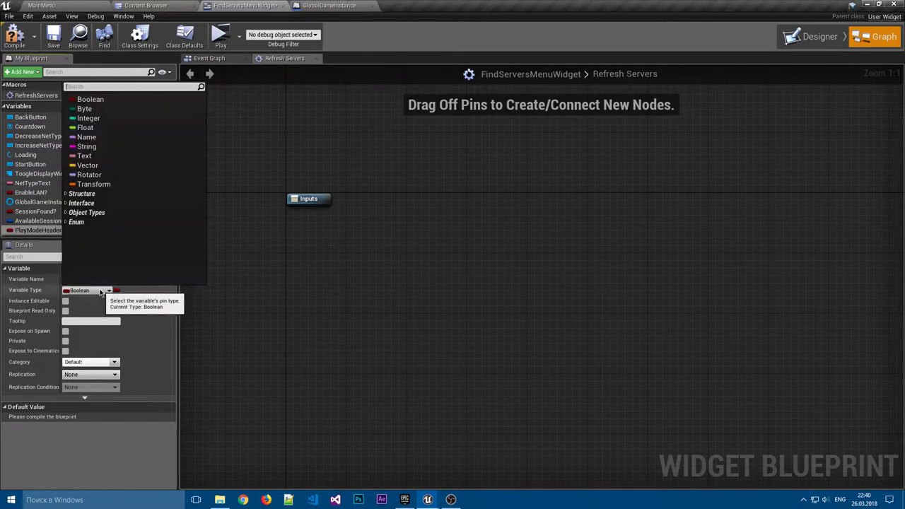
left_click(84, 155)
key("F7")
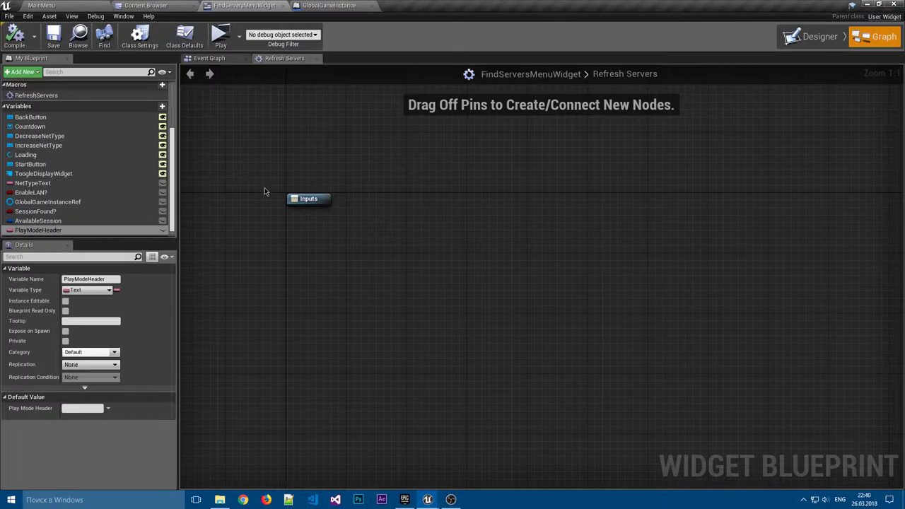
left_click_drag(38, 230, 433, 199)
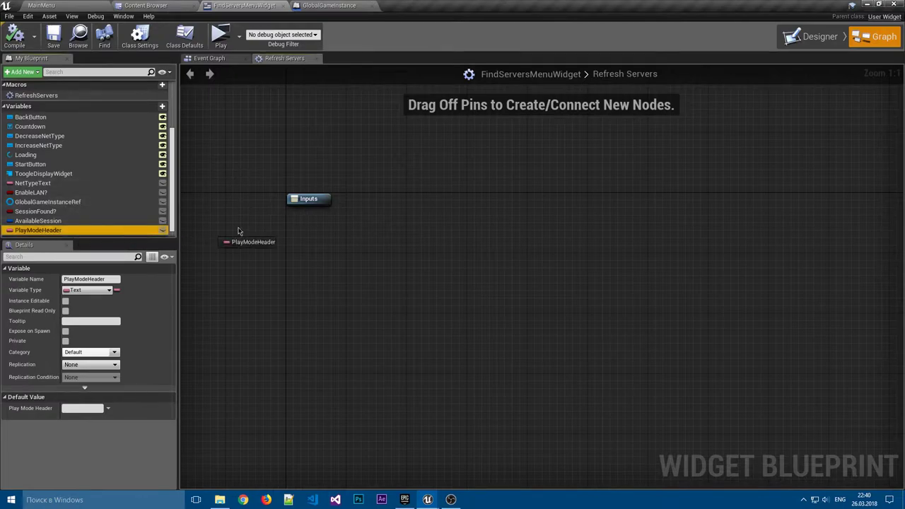
left_click(459, 214)
left_click(341, 211)
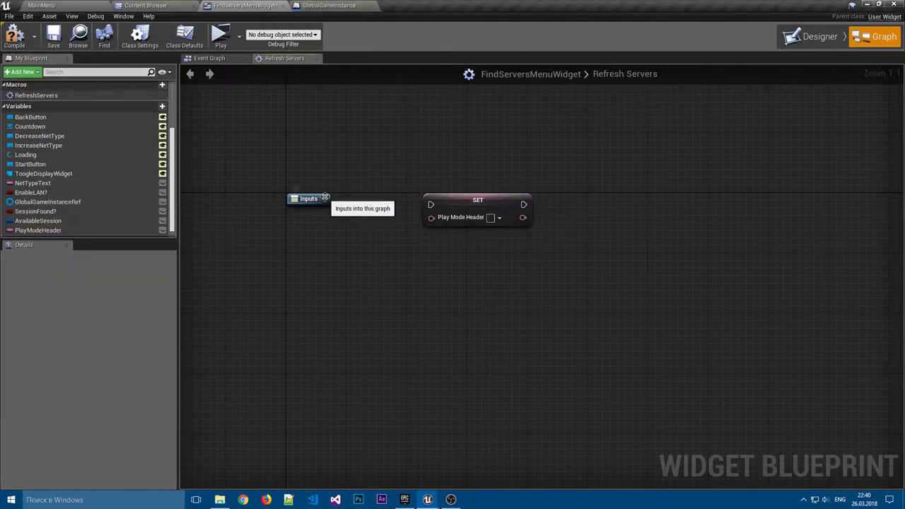
Give the macro an execution input named In and an output named Out.
left_click(326, 199)
left_click(163, 349)
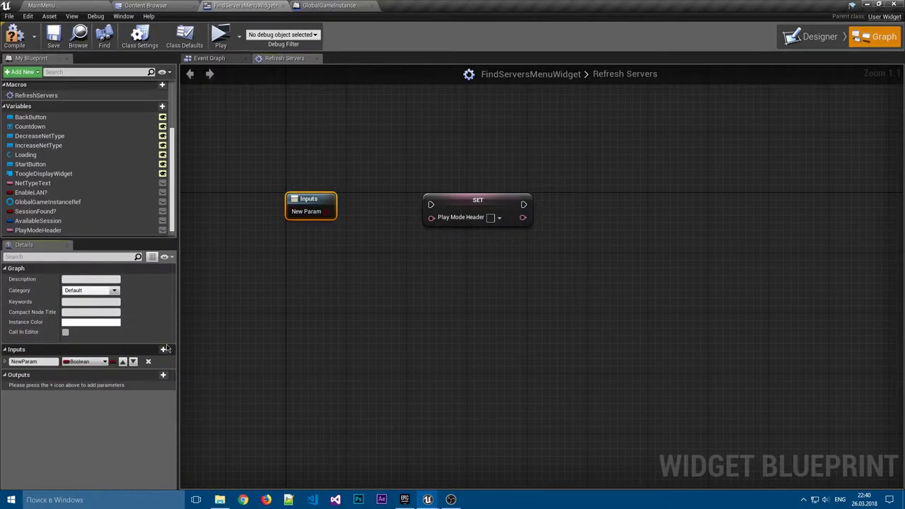
left_click(86, 361)
left_click(85, 171)
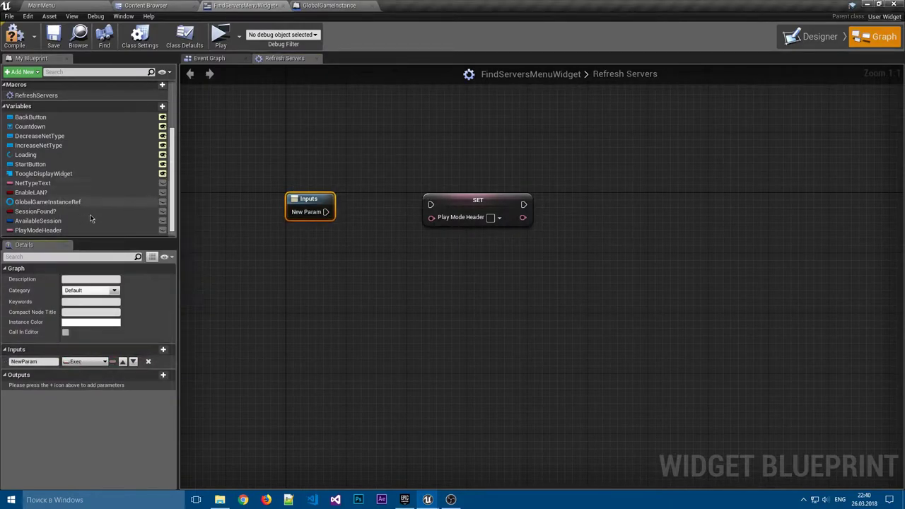
left_click(58, 363)
type("In")
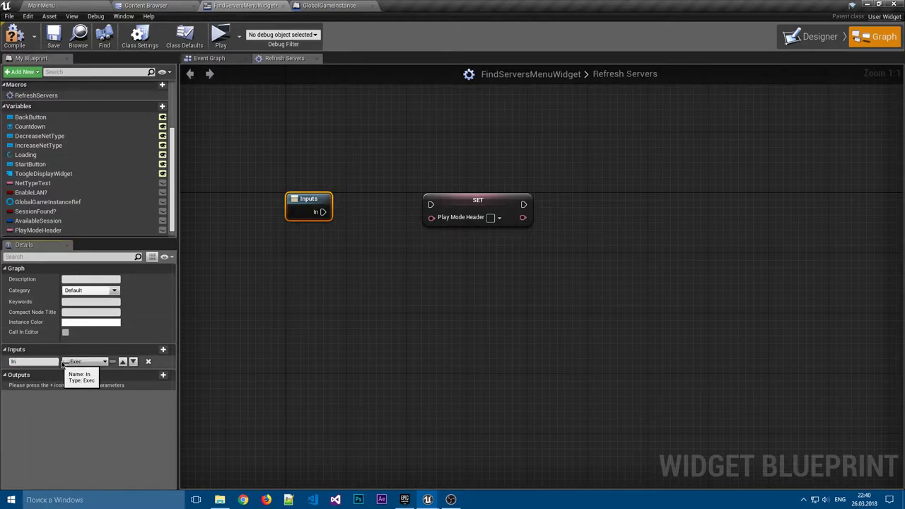
key("Return")
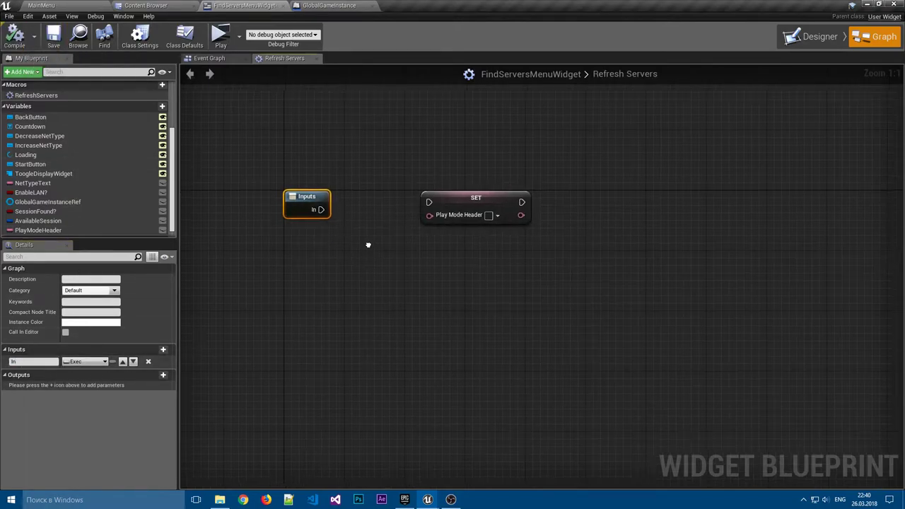
right_click_drag(368, 245, 343, 217)
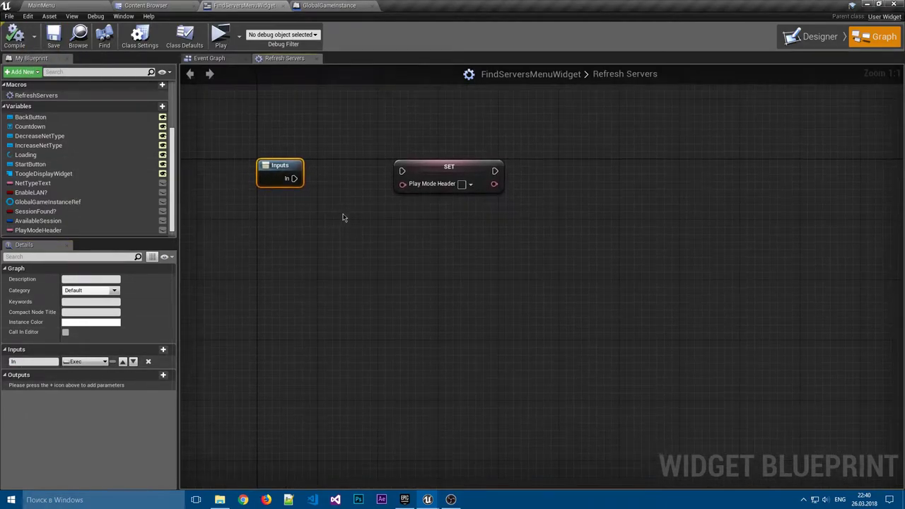
left_click(163, 375)
type("Out")
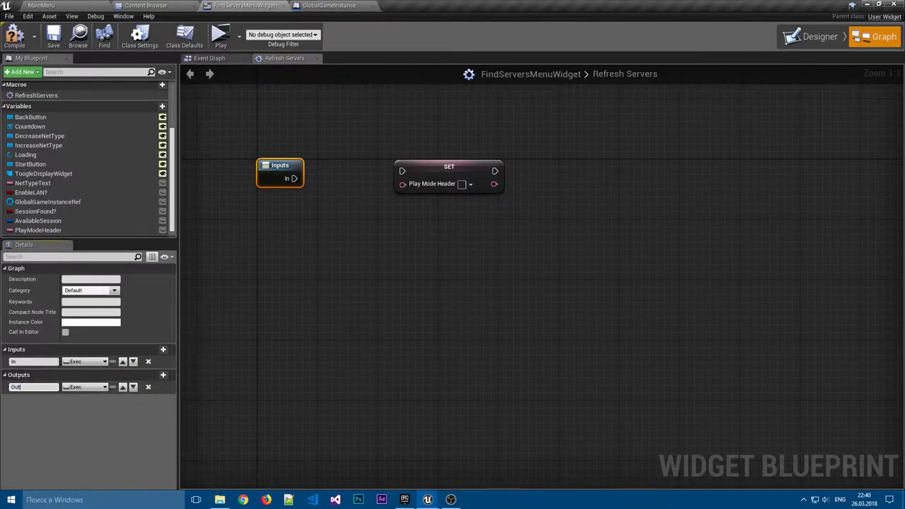
key("Return")
right_click_drag(349, 219, 332, 216)
left_click(335, 227)
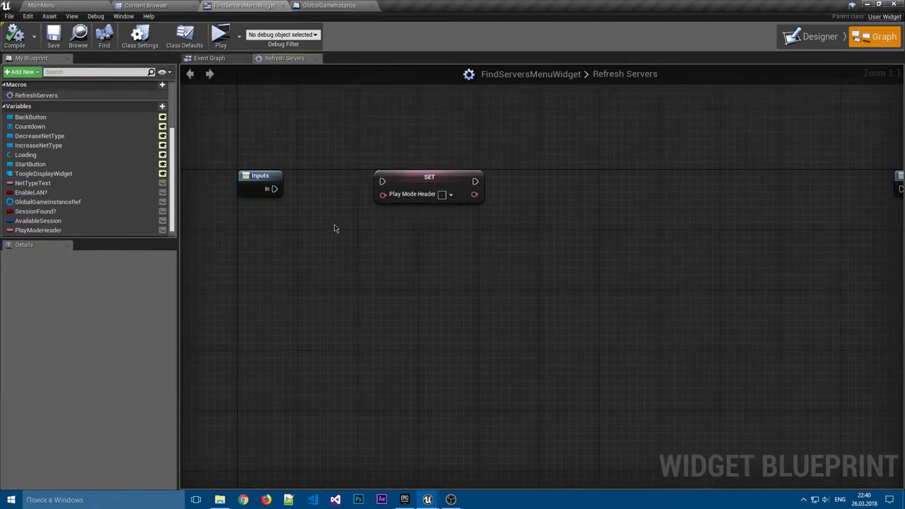
Wire In into the SET node and set the header text to 'Поиск игры...'.
mouse_move(274, 188)
left_mouse_down()
mouse_move(382, 182)
mouse_move(360, 184)
left_mouse_up()
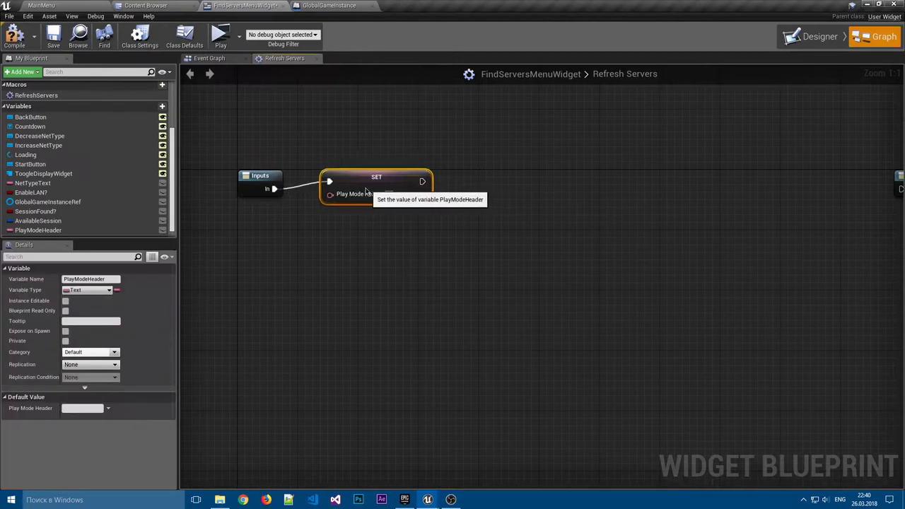
left_click(468, 210)
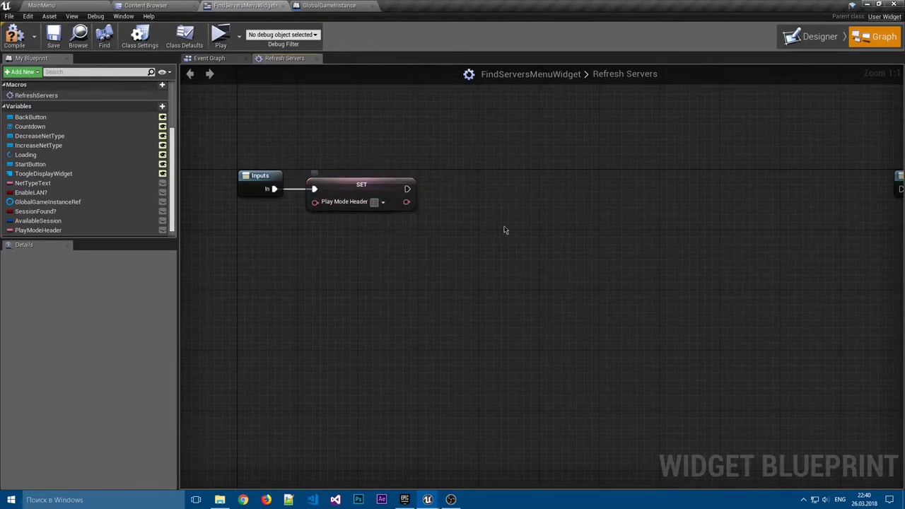
key("alt+shift")
type("Поиск")
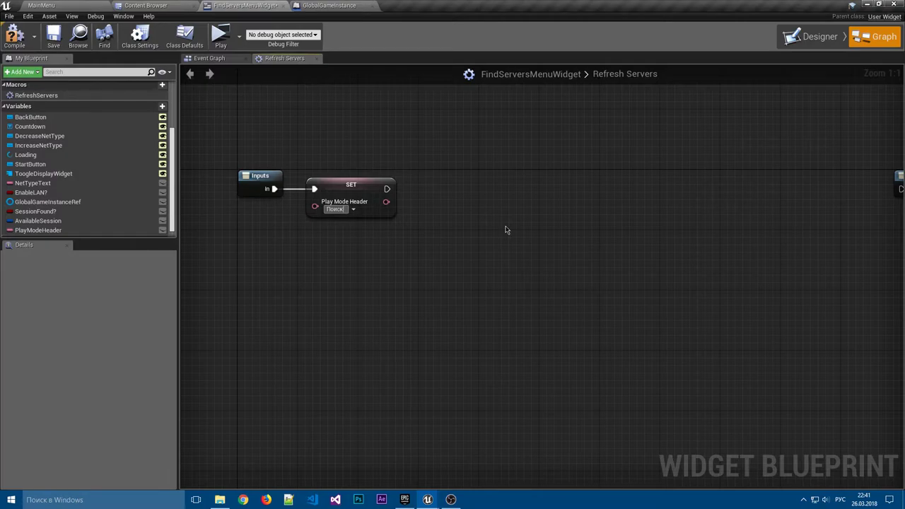
type(" игры...")
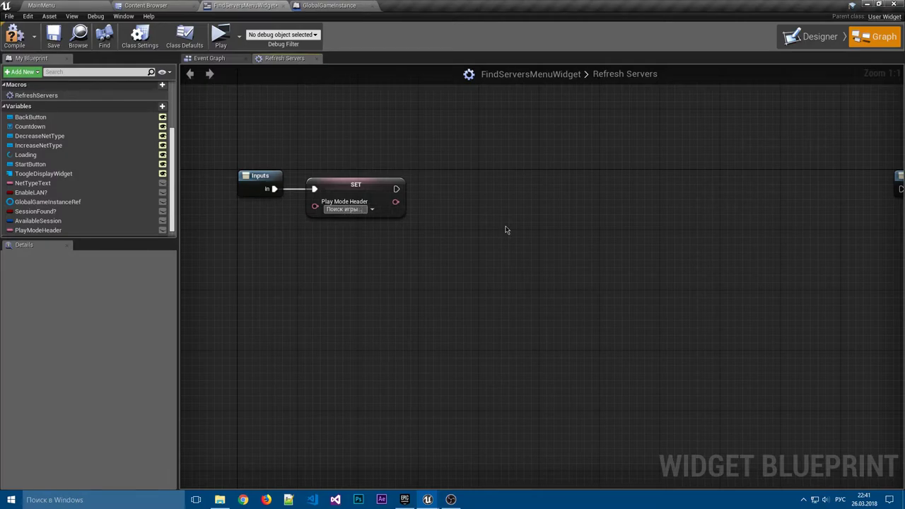
key("Return")
right_click_drag(460, 203, 452, 204)
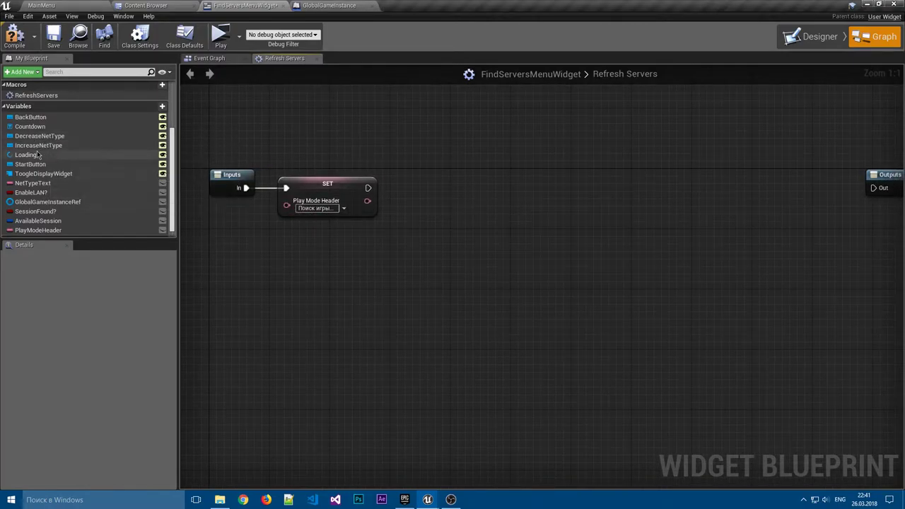
Add a ToogleDisplayWidget getter with a Set Active Widget Index node.
left_click_drag(43, 173, 320, 248)
left_click(340, 252)
left_click_drag(378, 244, 417, 194)
type("s")
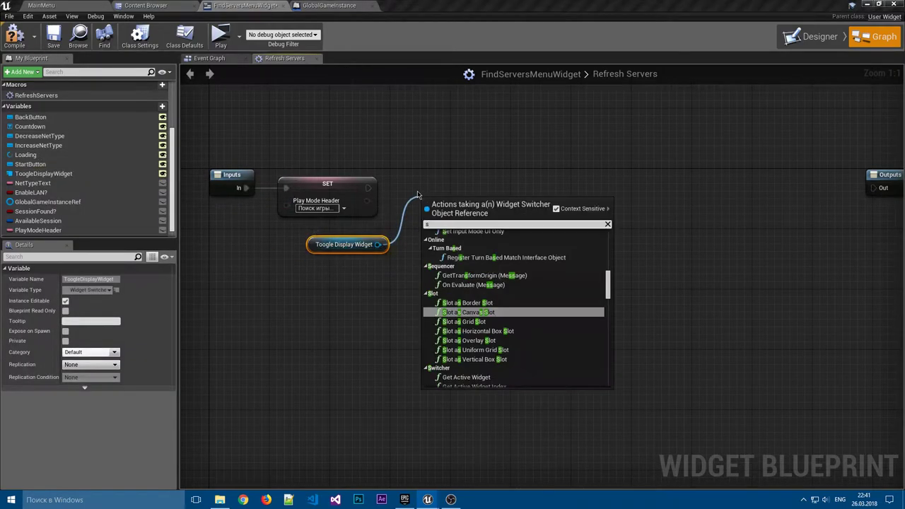
type("et active widget")
left_click(490, 249)
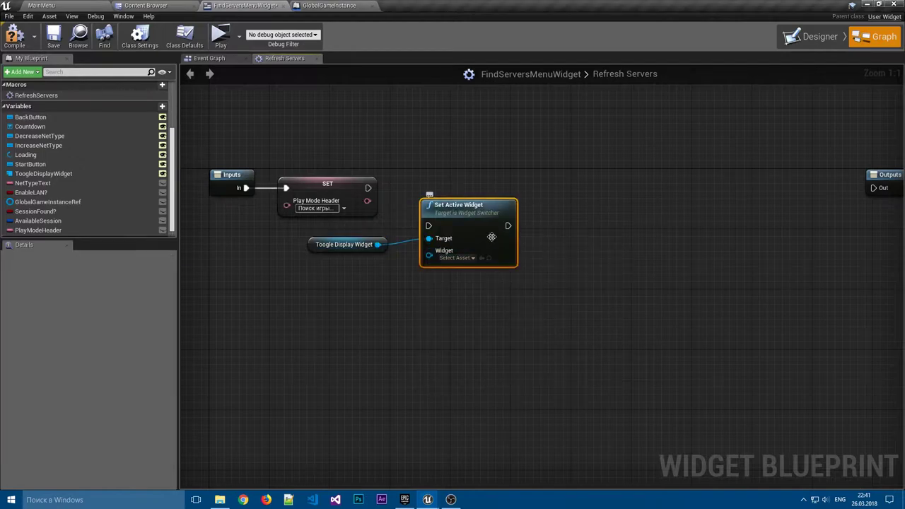
key("ctrl+z")
mouse_move(378, 244)
left_mouse_down()
mouse_move(417, 229)
mouse_move(443, 182)
left_mouse_up()
scroll(482, 318, "down", 5)
type("setac")
left_click(482, 283)
Run Set Active Widget Index after SET with Index 1.
mouse_move(364, 188)
left_mouse_down()
mouse_move(405, 203)
mouse_move(411, 179)
left_mouse_up()
left_click_drag(376, 242, 364, 227)
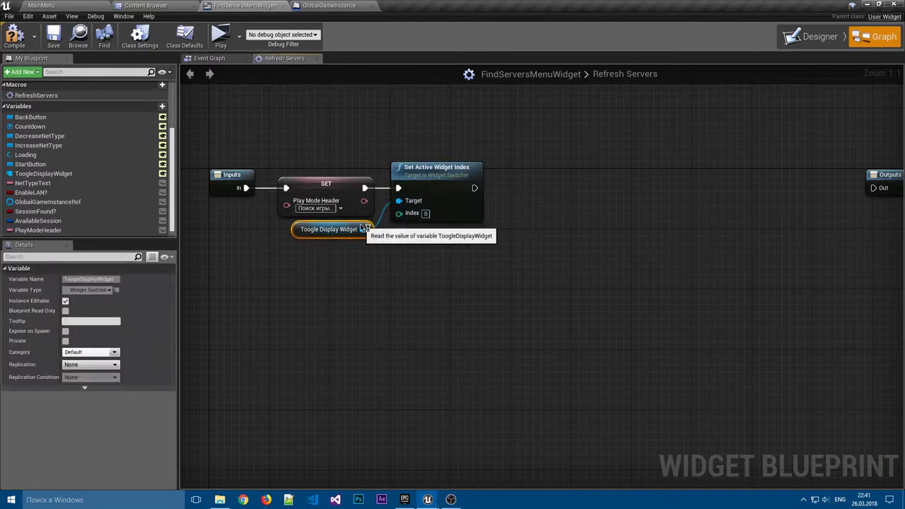
left_click(425, 213)
type("1")
left_click(515, 219)
right_click_drag(515, 218, 416, 234)
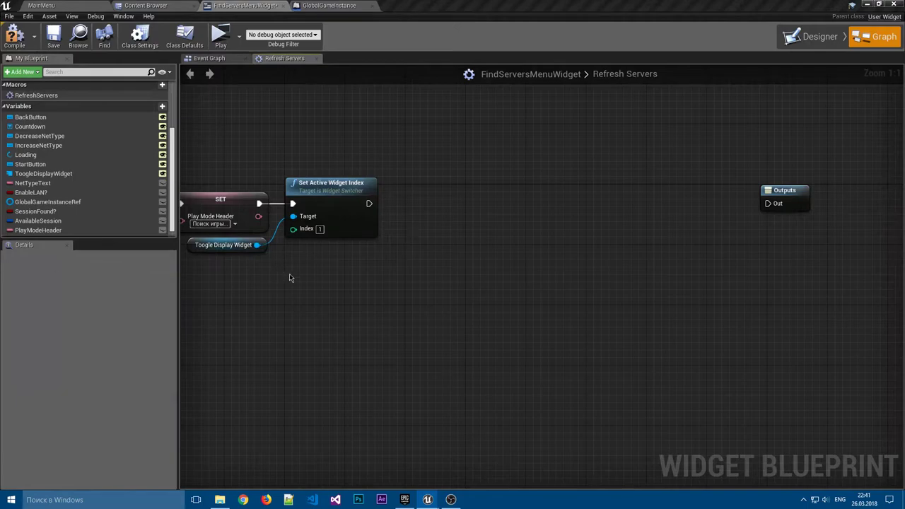
right_click_drag(346, 275, 335, 243)
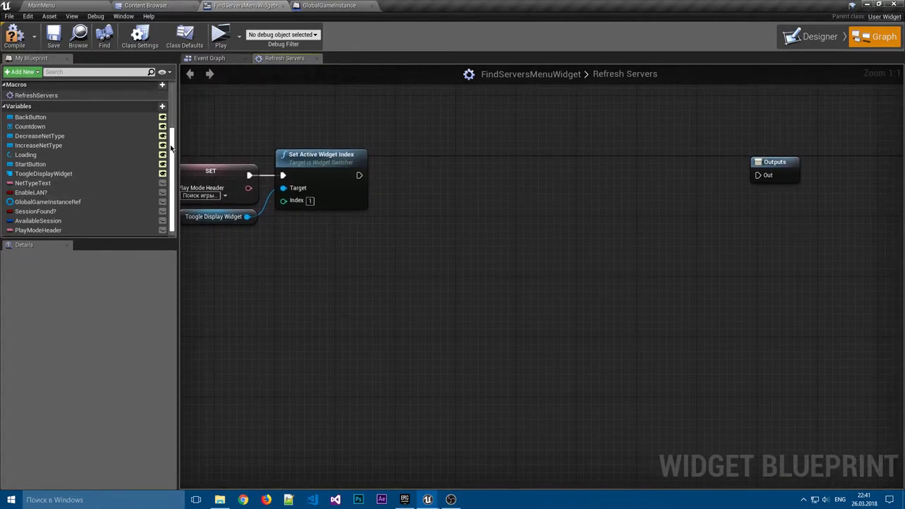
scroll(159, 127, "up", 3)
scroll(148, 108, "down", 3)
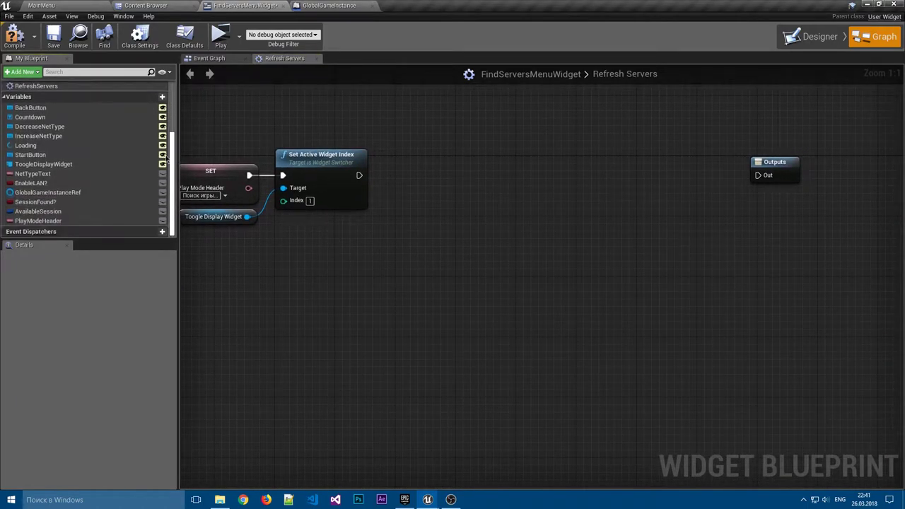
Create a FoundedSessions variable of type Blueprint Session Result, then compile and save.
left_click(153, 97)
type("FoundedSessions")
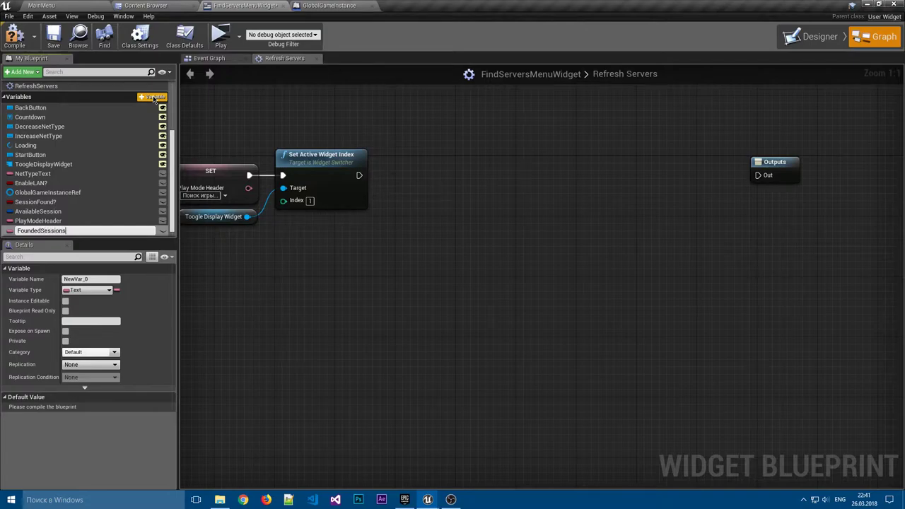
key("Return")
left_click(98, 291)
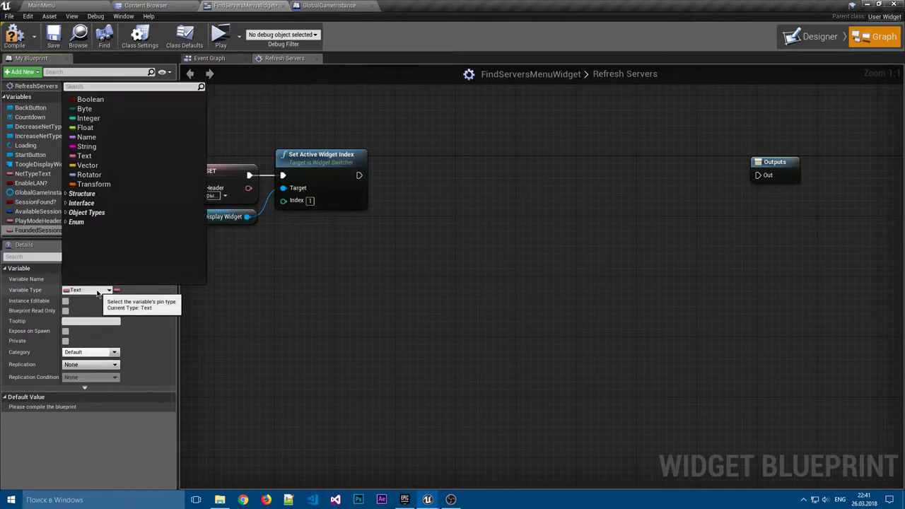
type("sessi")
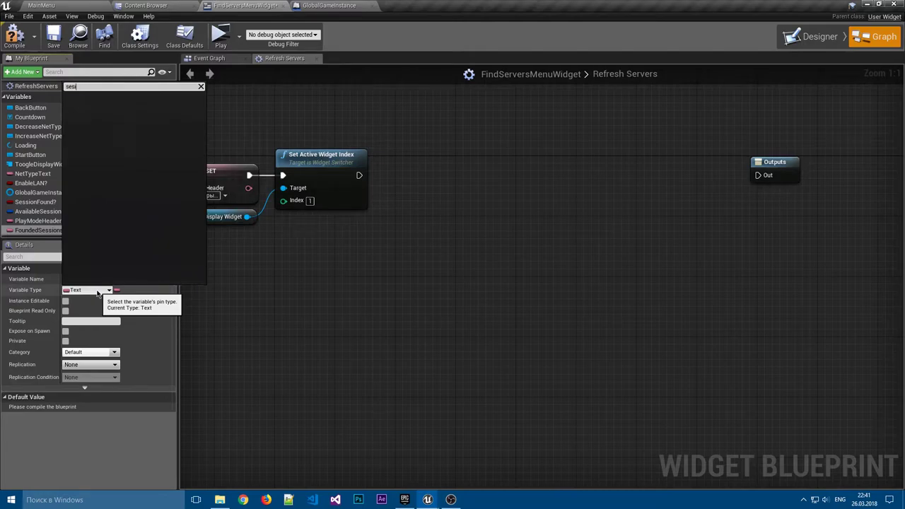
key("BackSpace")
key("Down")
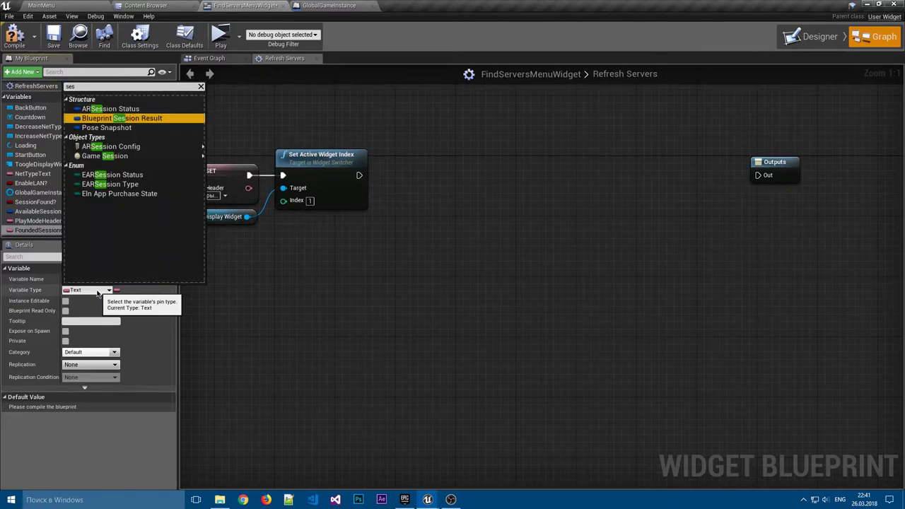
key("Return")
left_click(14, 36)
left_click(53, 37)
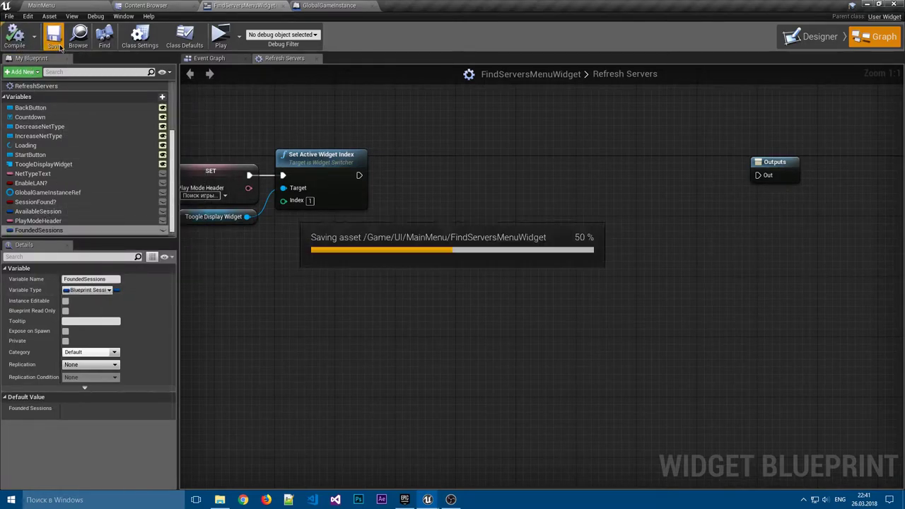
Place a Founded Sessions getter below Set Active Widget Index.
mouse_move(291, 270)
right_mouse_down()
mouse_move(290, 260)
mouse_move(325, 265)
right_mouse_up()
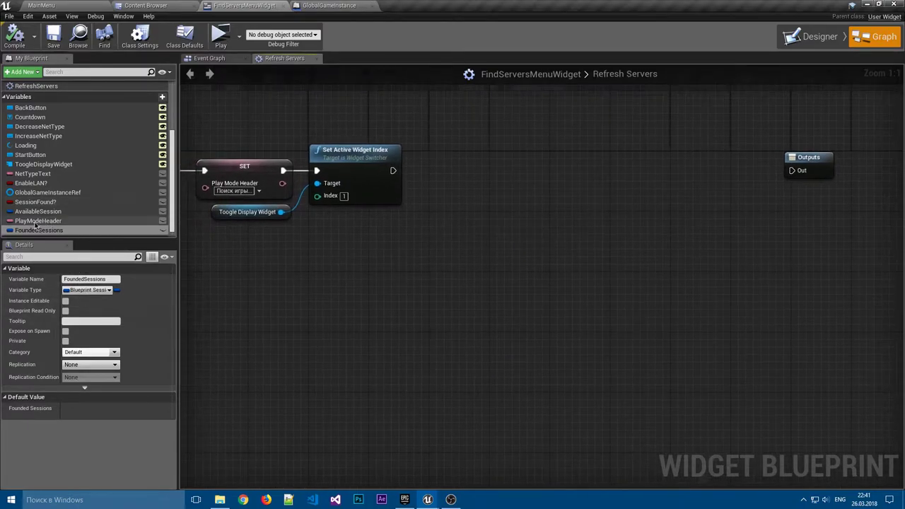
left_click_drag(39, 230, 346, 230)
left_click(346, 230)
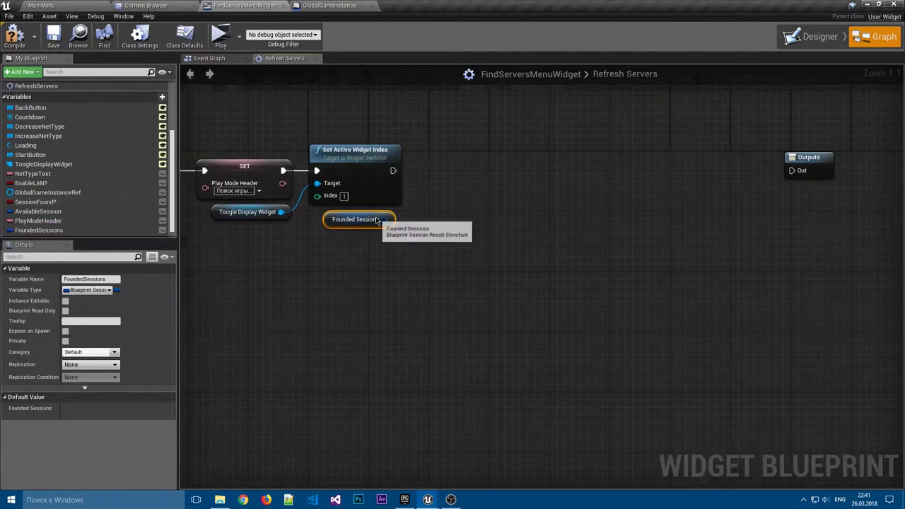
right_click_drag(413, 222, 324, 274)
left_click(257, 270)
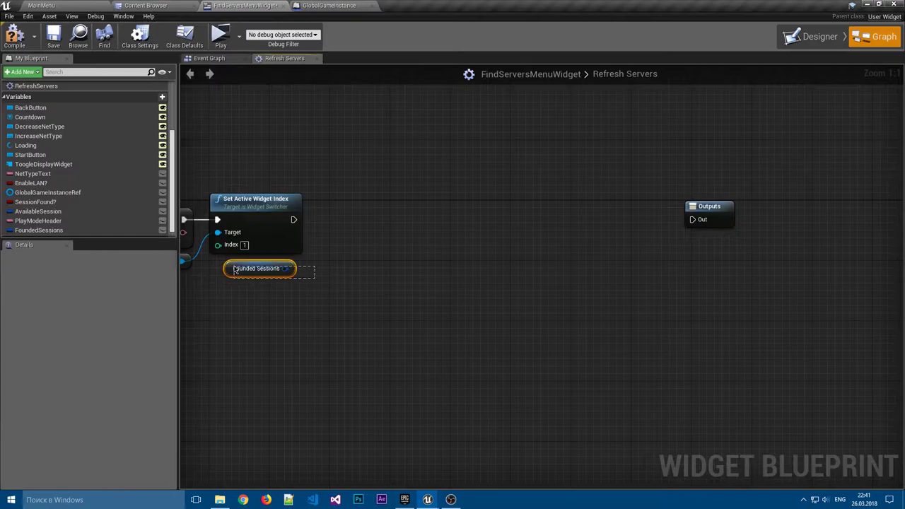
left_click(318, 287)
mouse_move(285, 248)
right_mouse_down()
mouse_move(652, 296)
mouse_move(312, 278)
right_mouse_up()
Search for a Clear action from Founded Sessions, then delete the wrongly added Map Clear node.
left_click_drag(315, 276, 346, 249)
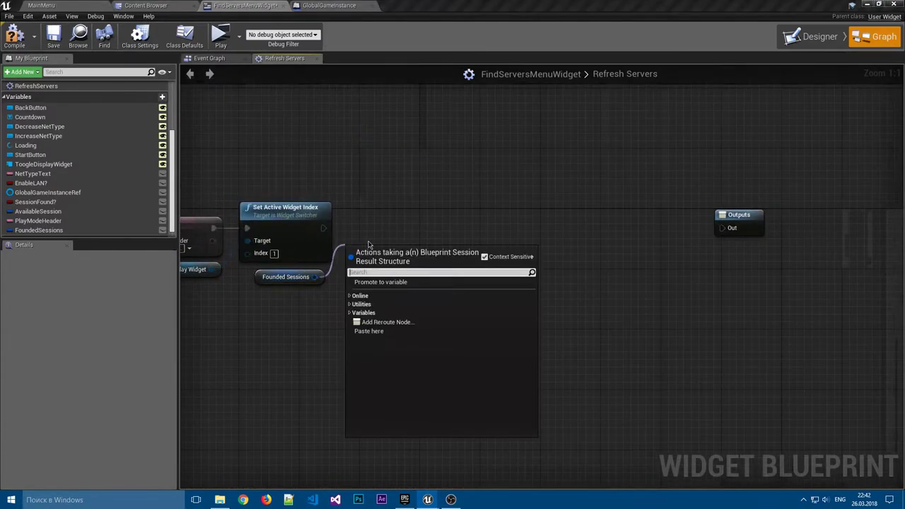
type("c")
key("BackSpace")
type("clear")
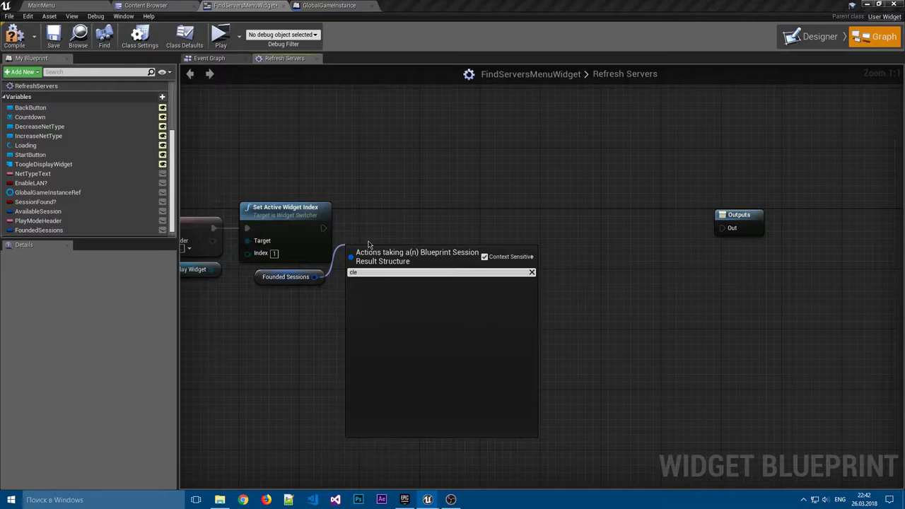
left_click(485, 258)
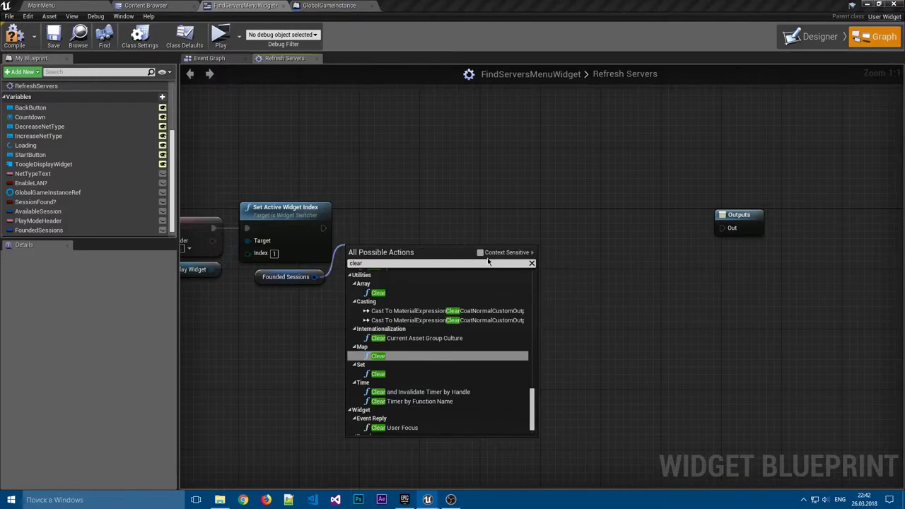
left_click(377, 356)
key("Delete")
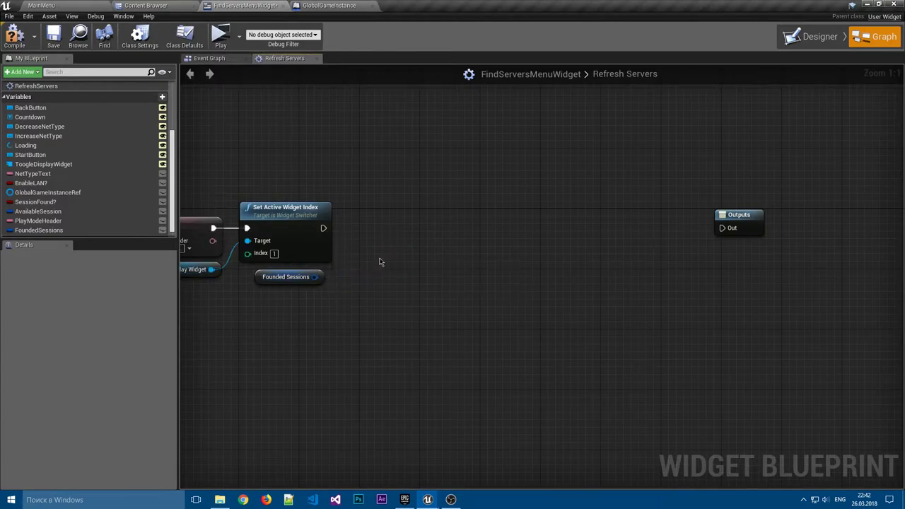
left_click(260, 275)
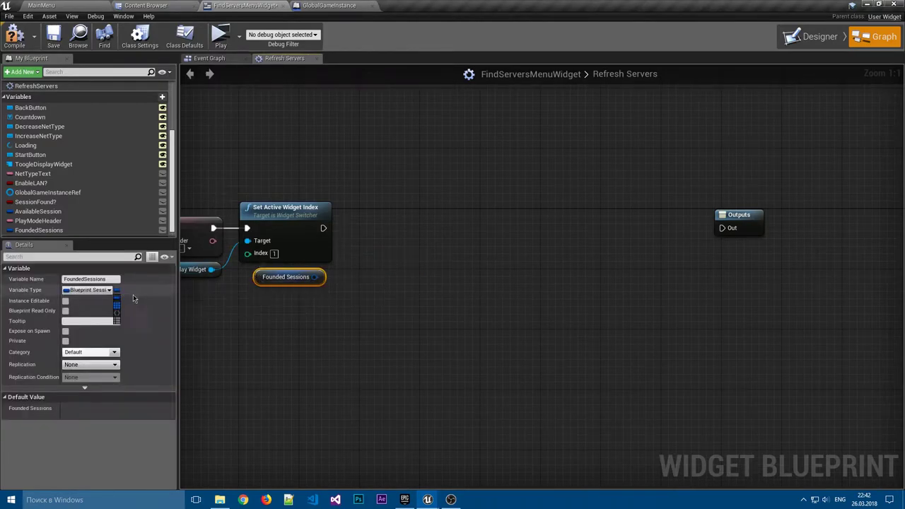
Convert FoundedSessions into an array variable, undoing a premature Clear node.
left_click(459, 275)
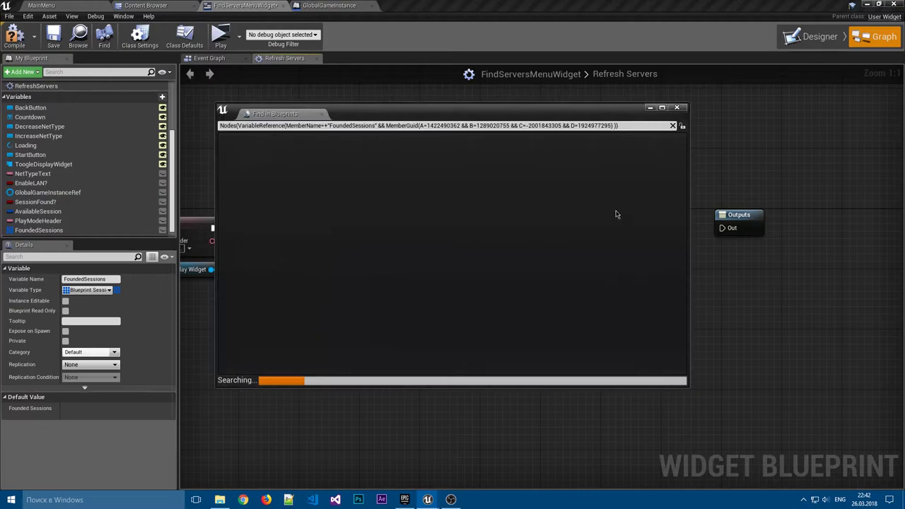
left_click(676, 107)
left_click_drag(315, 276, 355, 247)
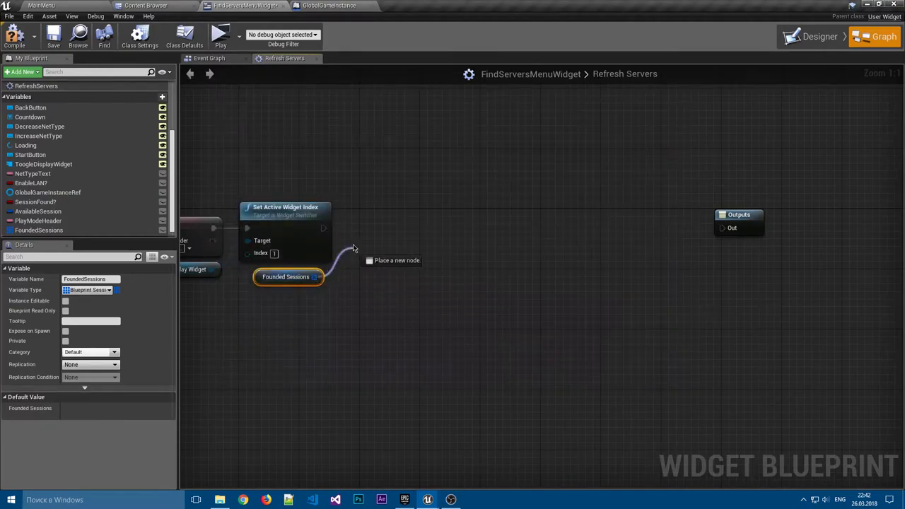
type("clear")
key("Return")
key("ctrl+z")
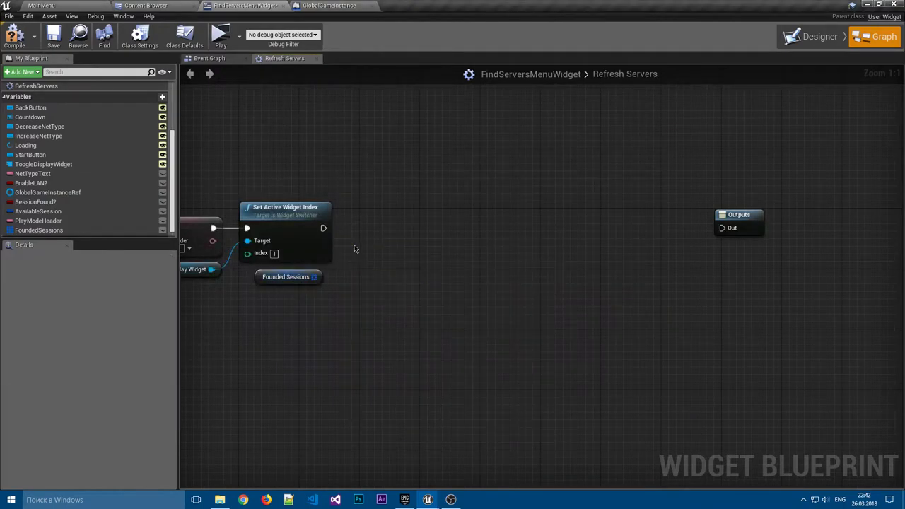
Add an array Clear node for Founded Sessions beside Set Active Widget Index and pull its execution wire.
left_click_drag(314, 277, 365, 246)
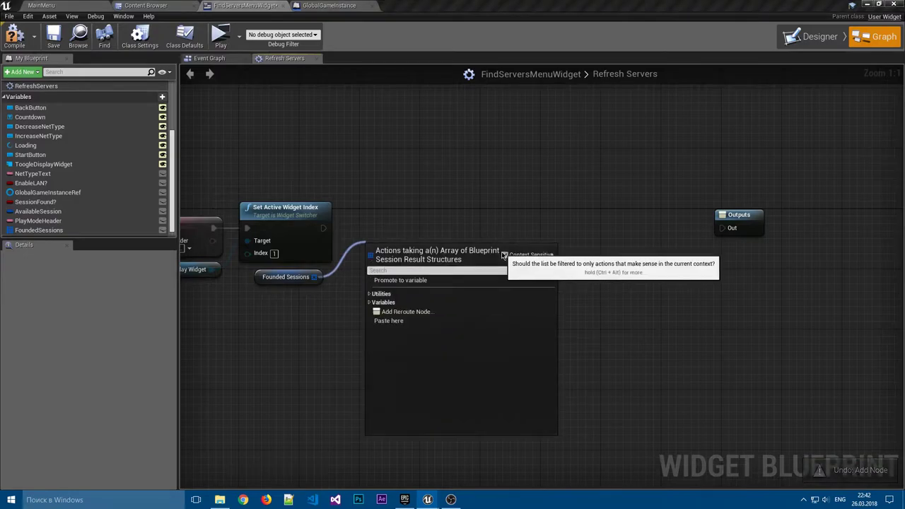
type("clear")
key("Return")
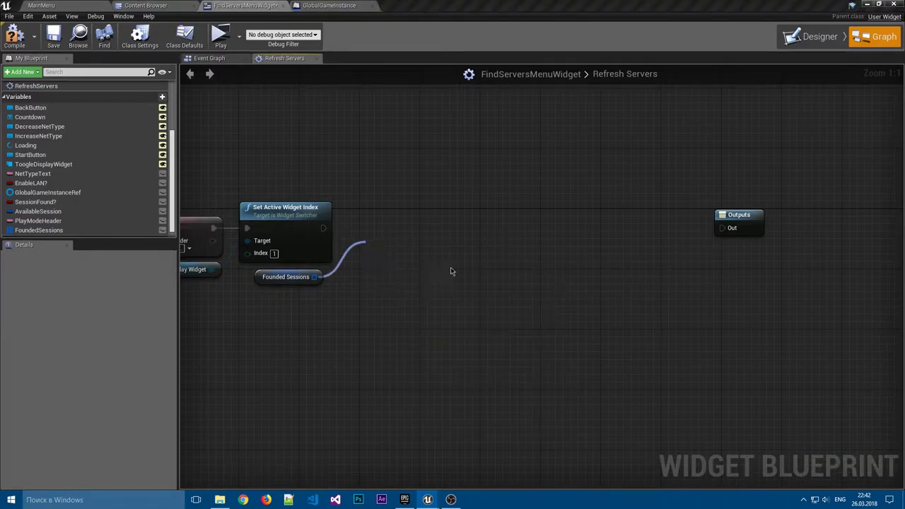
left_click_drag(382, 250, 367, 227)
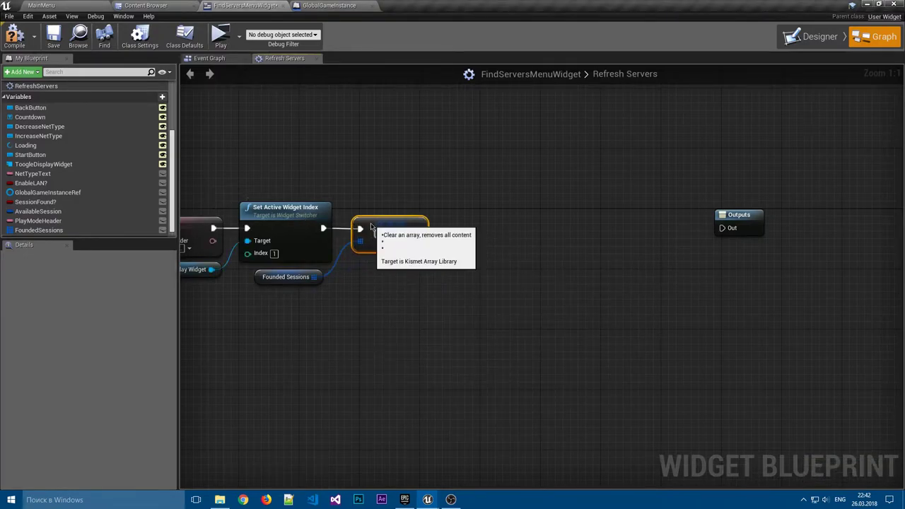
right_click_drag(475, 228, 356, 222)
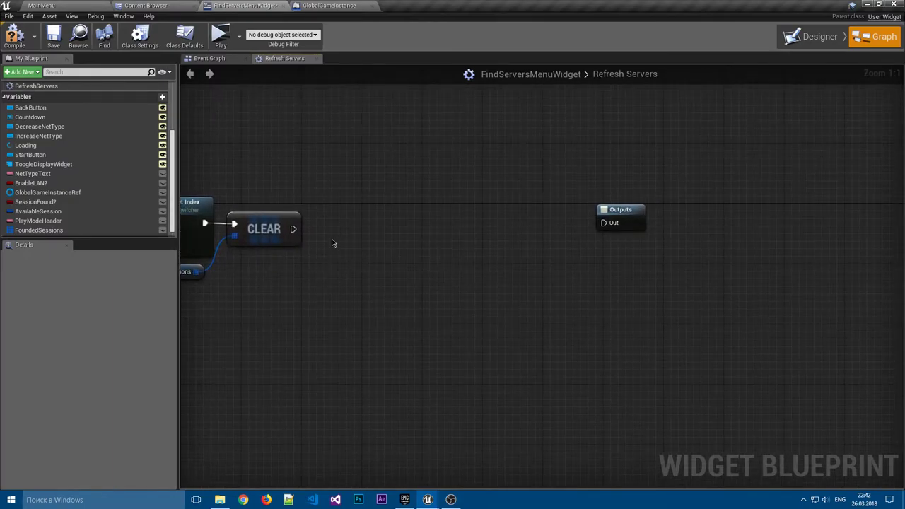
mouse_move(293, 228)
left_mouse_down()
mouse_move(373, 228)
mouse_move(358, 218)
left_mouse_up()
Add a Find Sessions node after CLEAR and position it in the graph.
type("findsess")
key("Return")
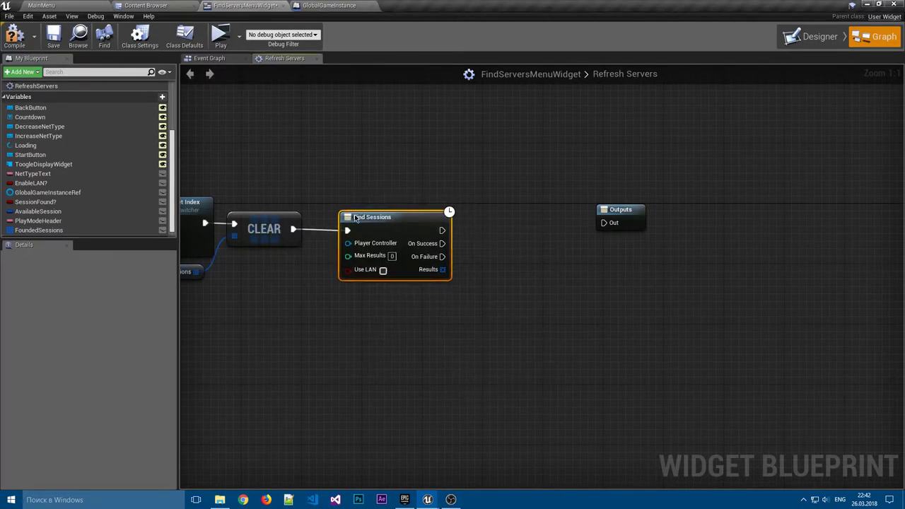
left_click(303, 284)
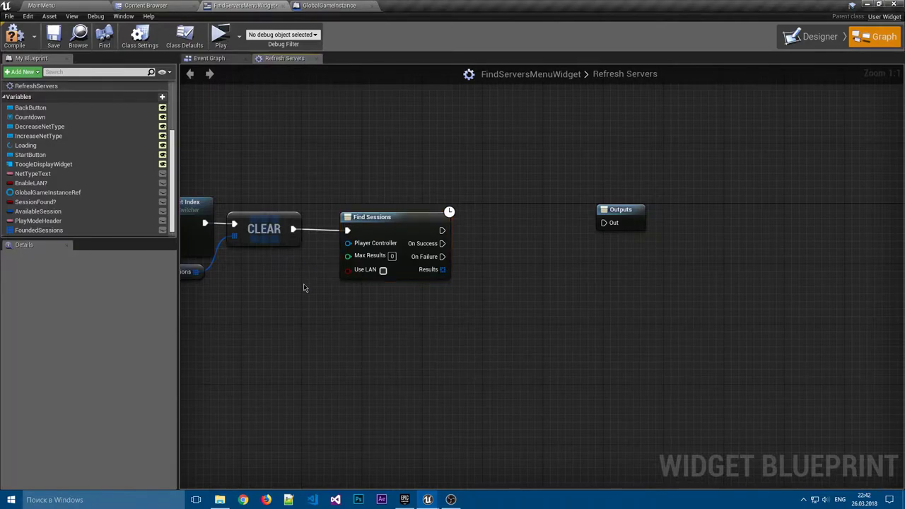
mouse_move(303, 283)
right_mouse_down()
mouse_move(310, 303)
mouse_move(358, 286)
right_mouse_up()
left_click_drag(414, 238, 403, 224)
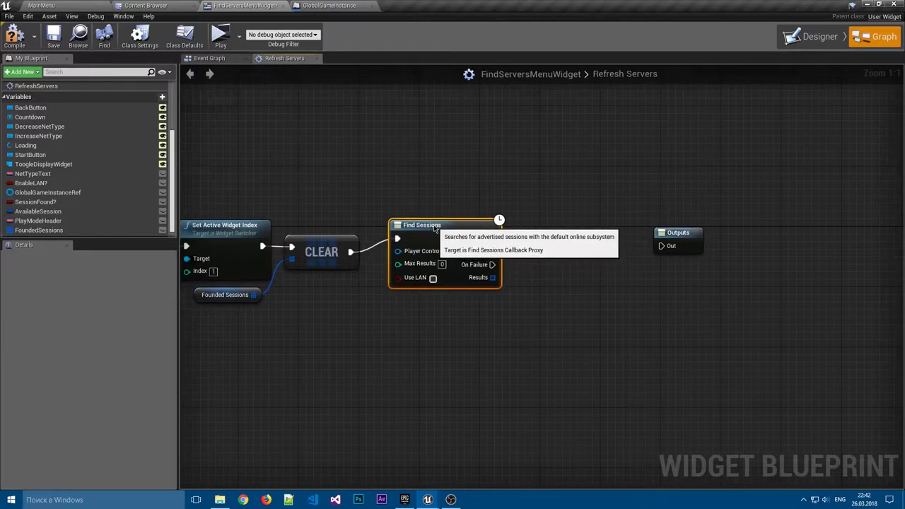
right_click_drag(340, 295, 384, 273)
left_click(384, 273)
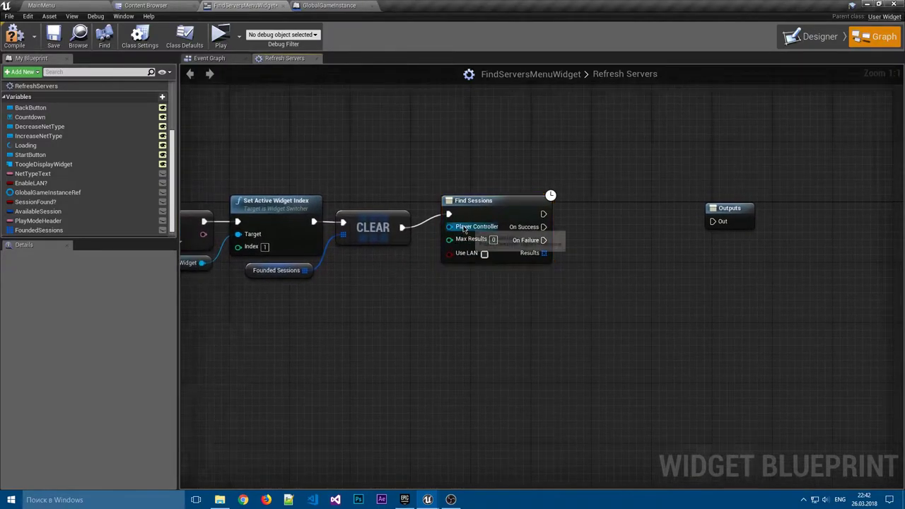
Feed Get Owning Player into Player Controller and Enable LAN? into Use LAN.
left_click_drag(448, 227, 363, 271)
type("get")
key("Return")
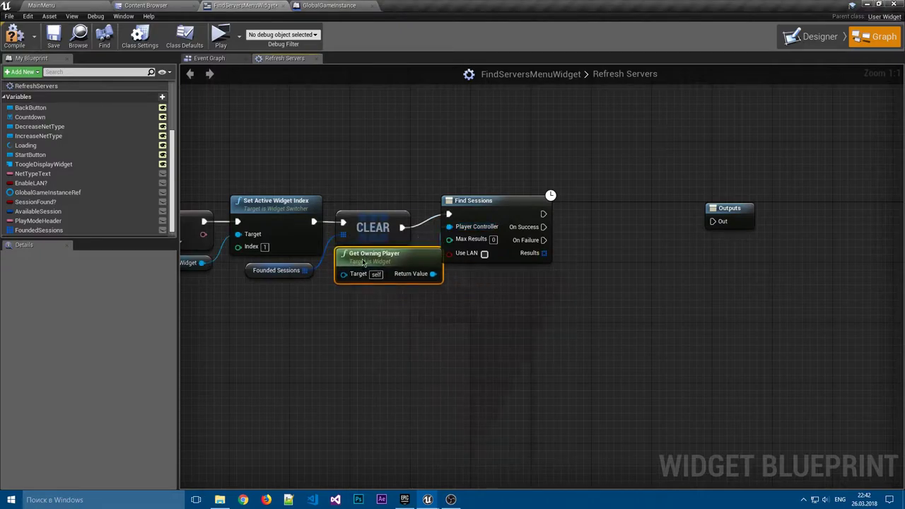
left_click(486, 201)
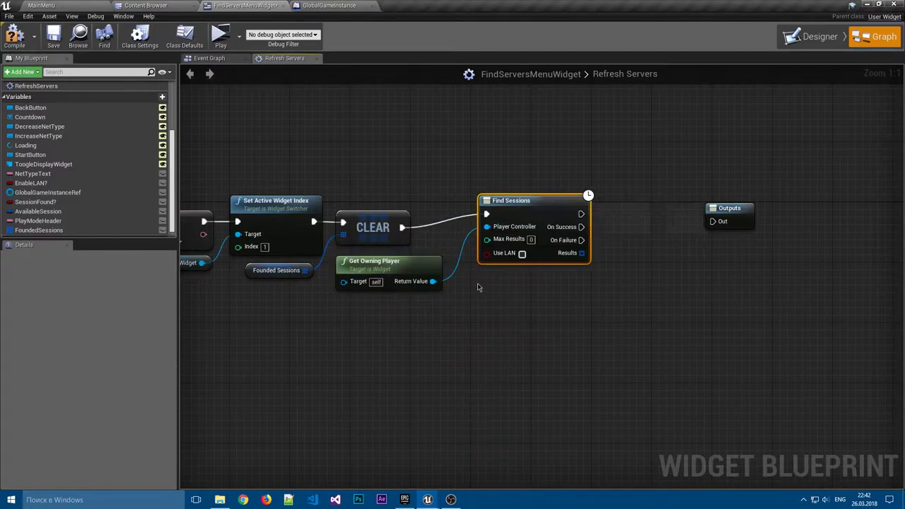
mouse_move(459, 285)
right_mouse_down()
mouse_move(436, 268)
mouse_move(513, 248)
right_mouse_up()
left_click(435, 271)
left_click_drag(31, 183, 484, 212)
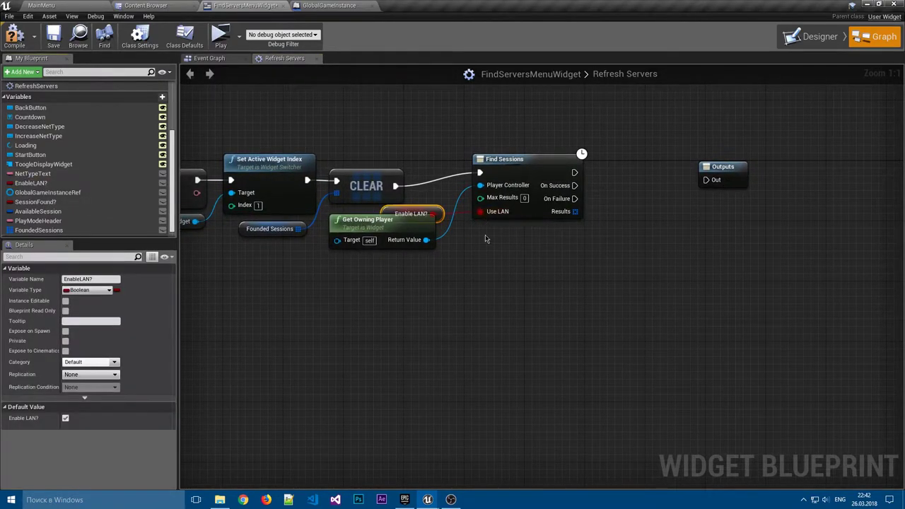
left_click_drag(429, 215, 434, 278)
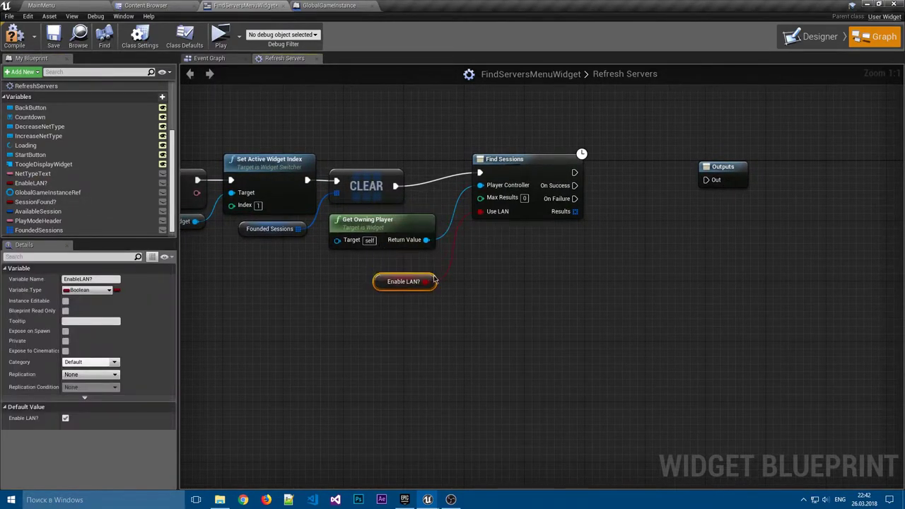
left_click(504, 224)
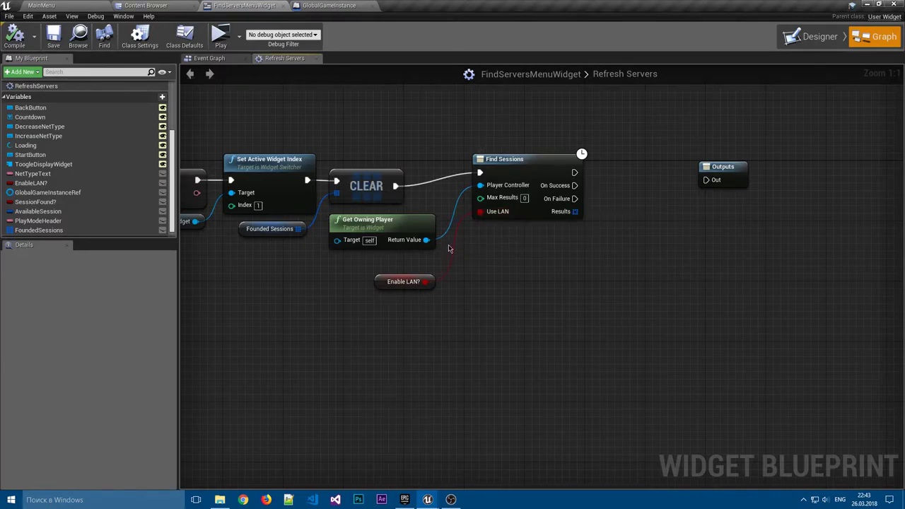
right_click_drag(507, 252, 476, 226)
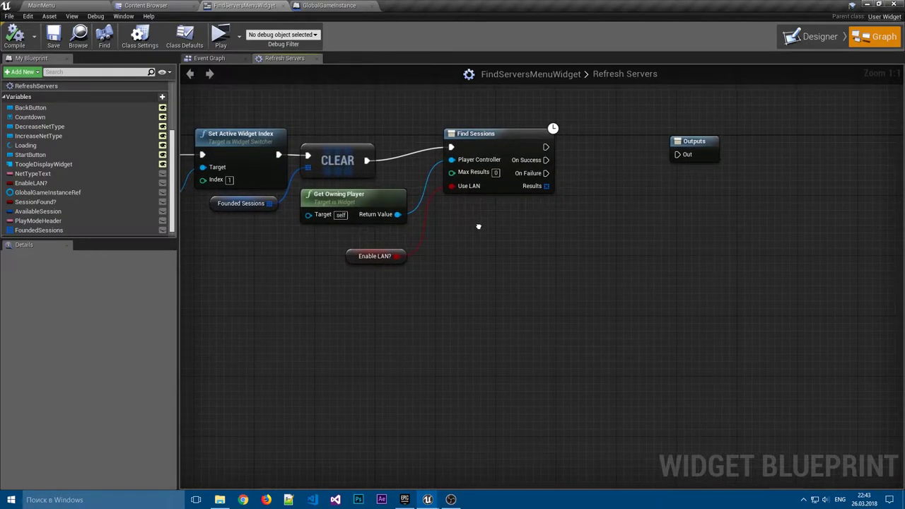
Promote Find Sessions' Max Results to a new variable named NumberOfSessionResult.
right_click_drag(476, 227, 462, 233)
right_click(456, 185)
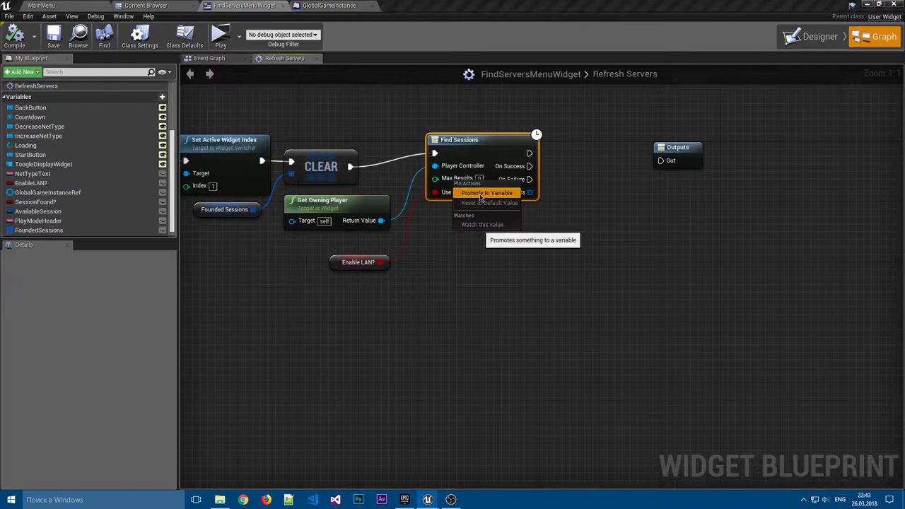
left_click(475, 233)
type("NumberOfSessionR")
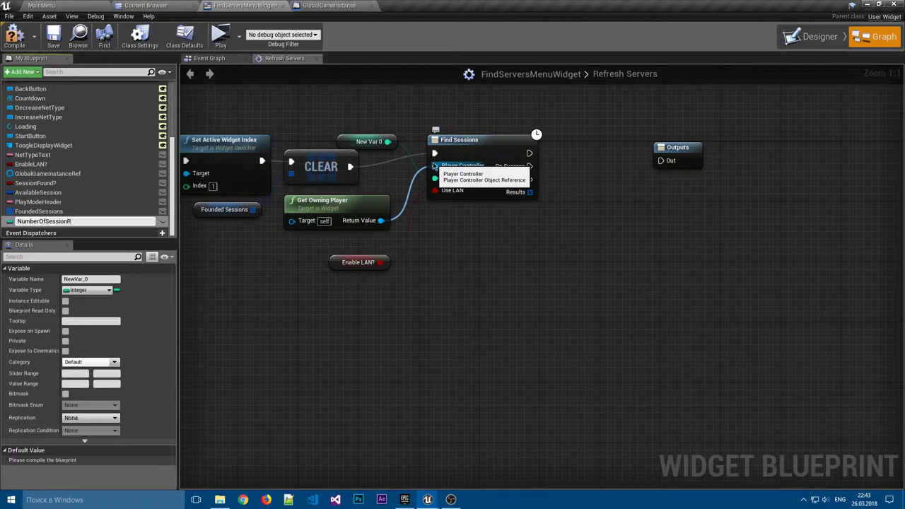
type("esult")
key("Return")
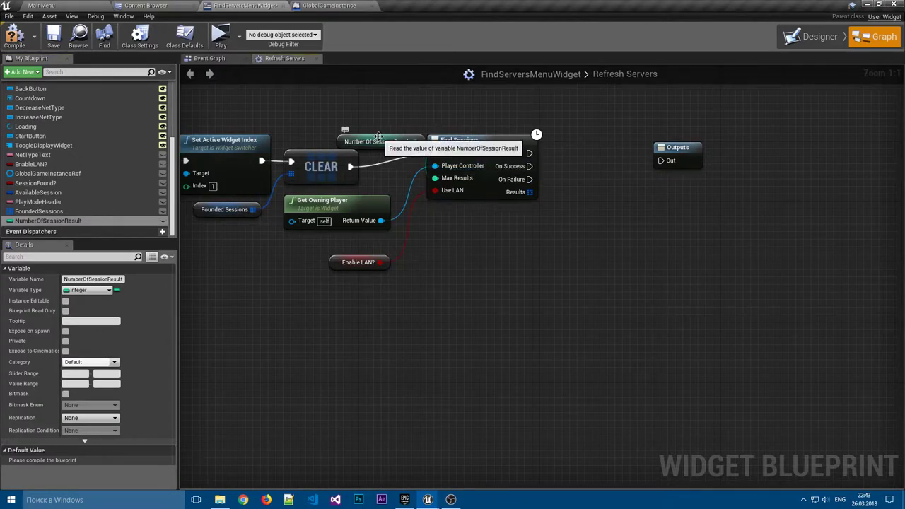
mouse_move(371, 137)
left_mouse_down()
mouse_move(344, 256)
mouse_move(343, 240)
left_mouse_up()
Compile and save the widget blueprint, then give NumberOfSessionResult a default value of 10.
left_click(351, 260)
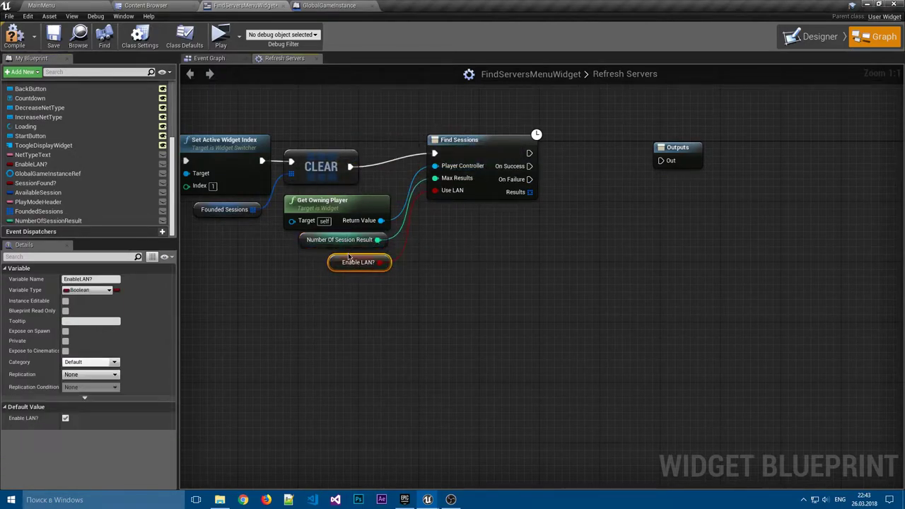
left_click(446, 263)
left_click(14, 35)
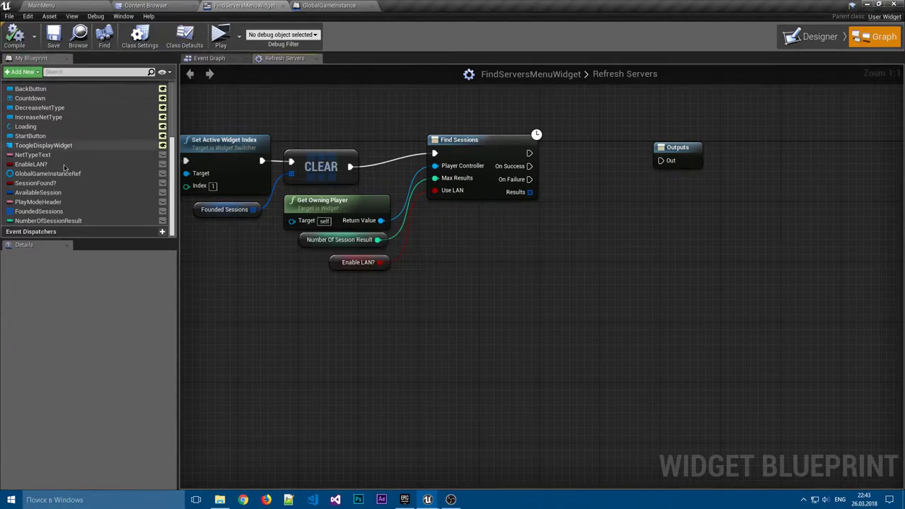
left_click(50, 221)
left_click(78, 460)
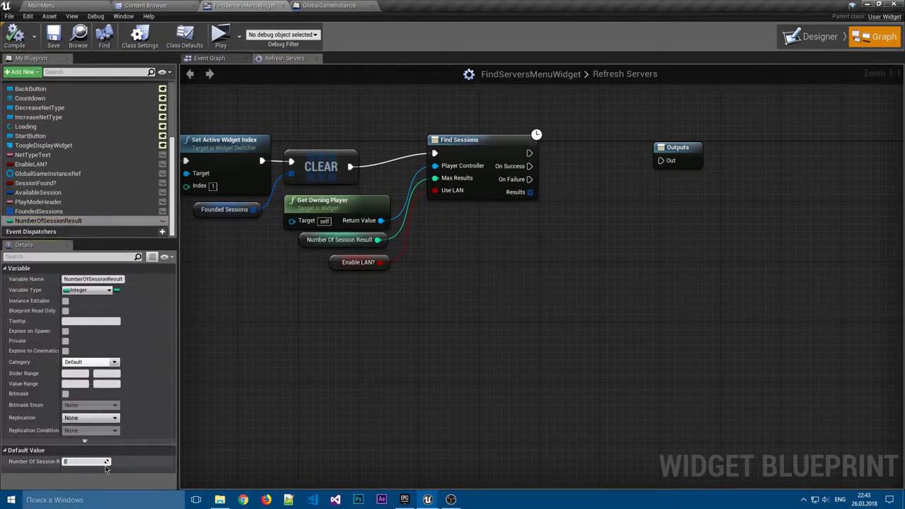
type("0")
key("Return")
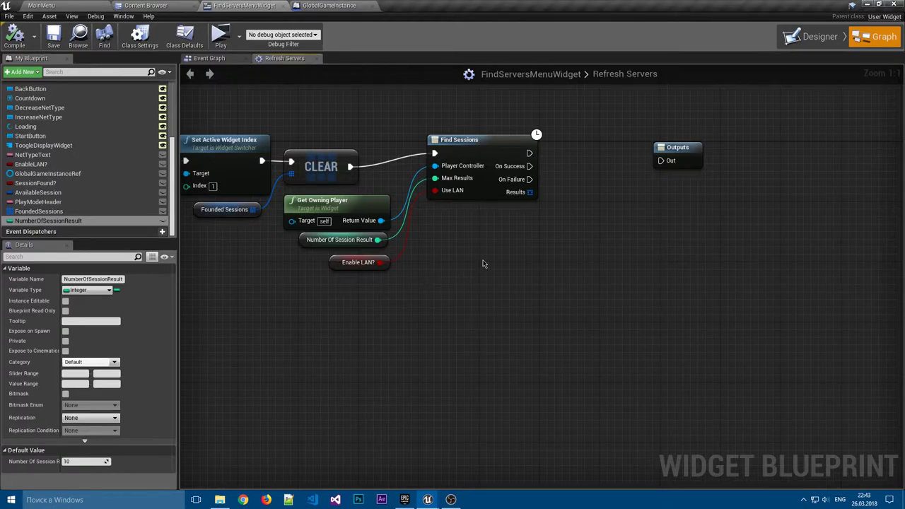
Move the Outputs node far to the right of Find Sessions.
right_click_drag(484, 263, 463, 277)
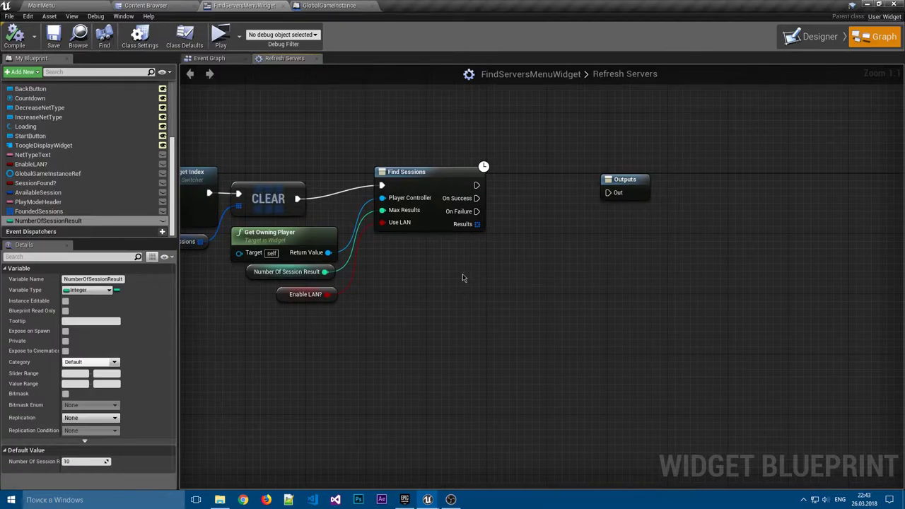
right_click_drag(463, 278, 267, 304)
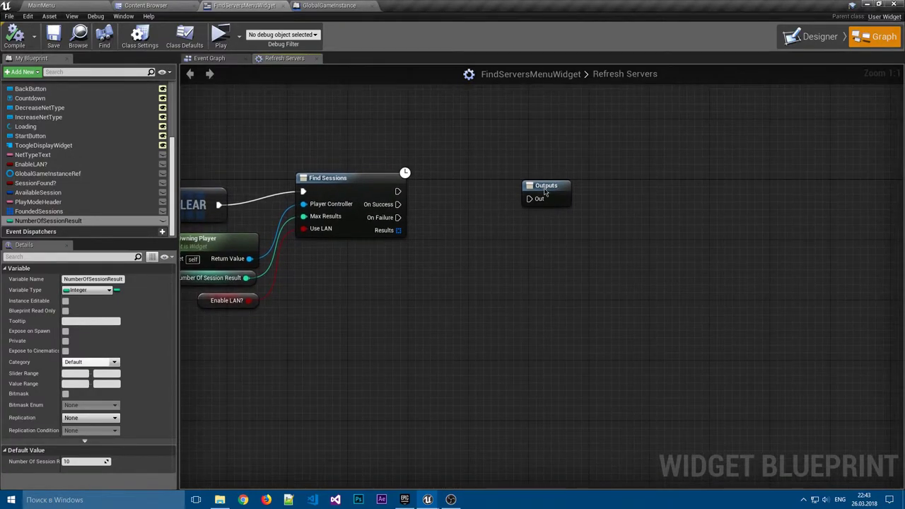
left_click_drag(544, 188, 847, 188)
left_click(491, 206)
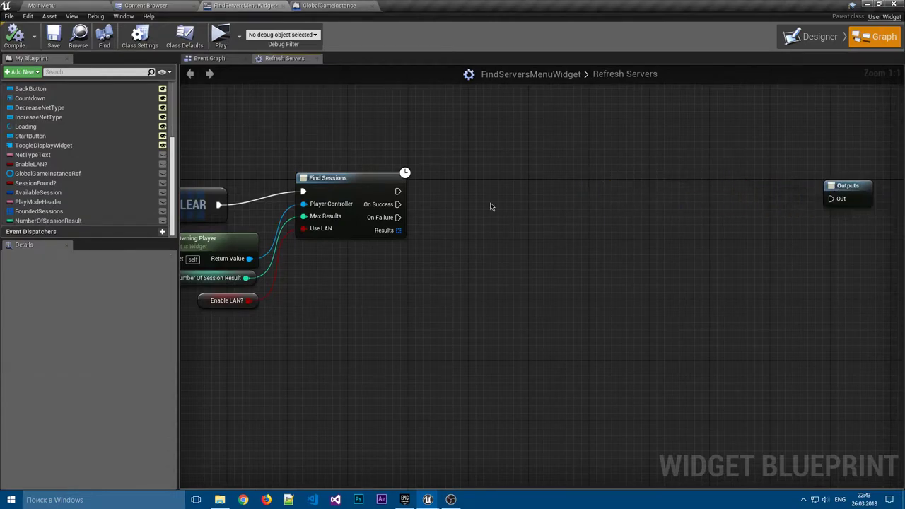
mouse_move(489, 207)
right_mouse_down()
mouse_move(420, 223)
mouse_move(521, 219)
right_mouse_up()
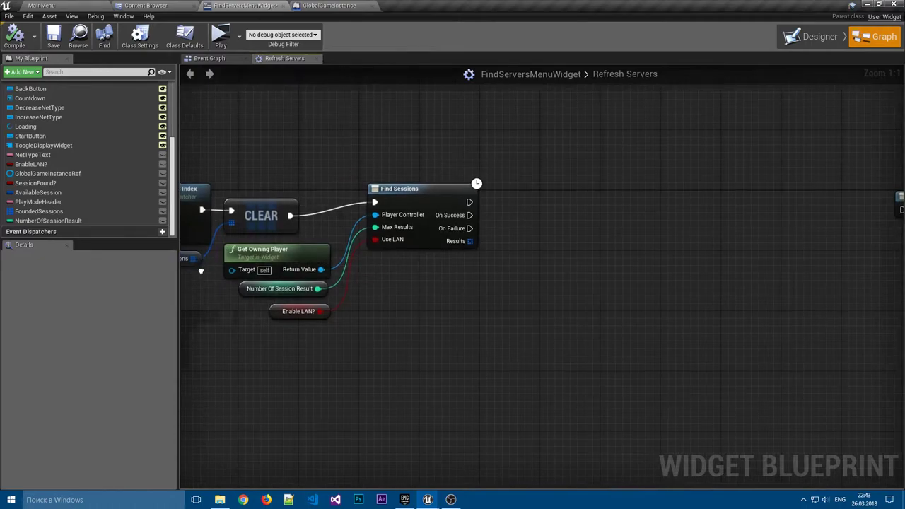
Set Founded Sessions from Find Sessions' Results and shift the Outputs node farther right.
right_click_drag(201, 271, 152, 257)
left_click_drag(39, 212, 436, 229)
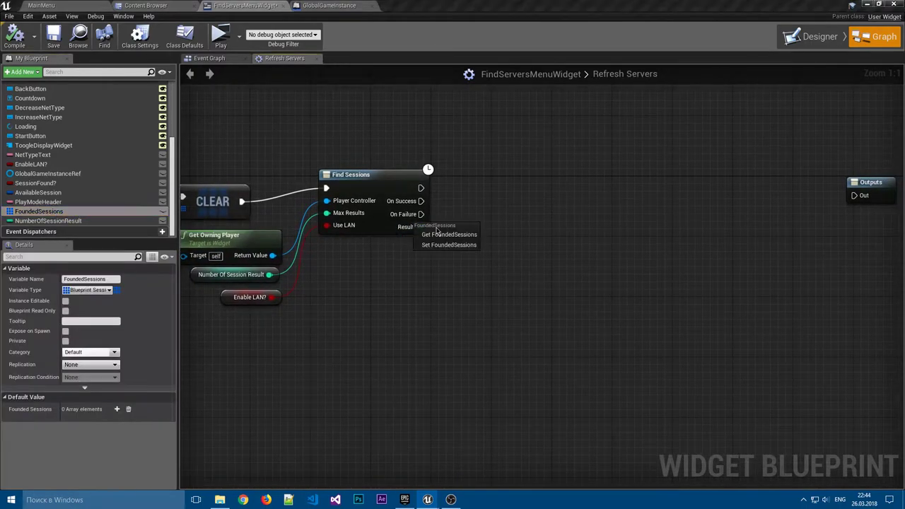
key("Escape")
left_click_drag(411, 234, 411, 232)
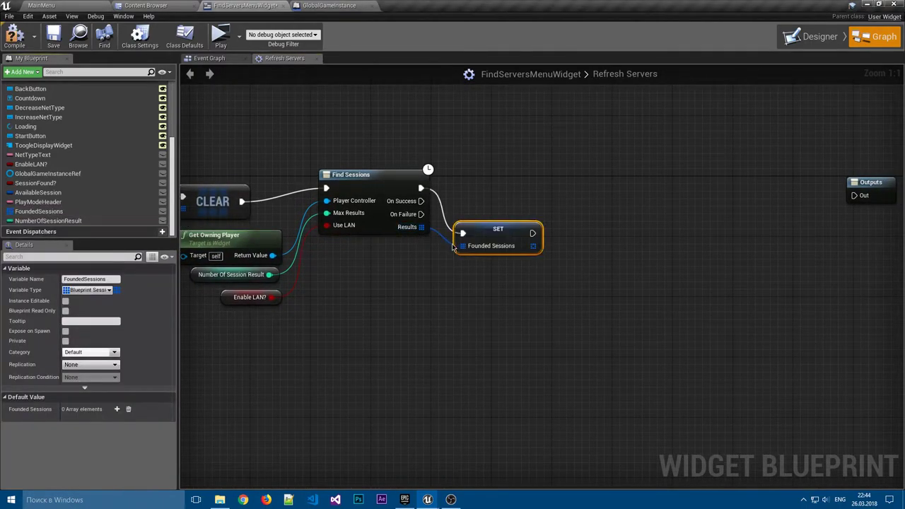
left_click_drag(499, 229, 491, 185)
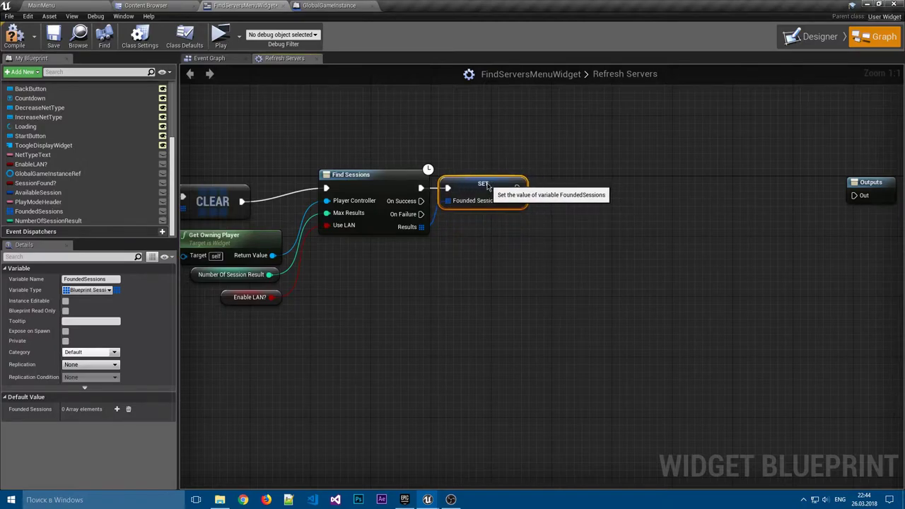
left_click(565, 194)
mouse_move(566, 194)
right_mouse_down()
mouse_move(726, 189)
mouse_move(469, 200)
right_mouse_up()
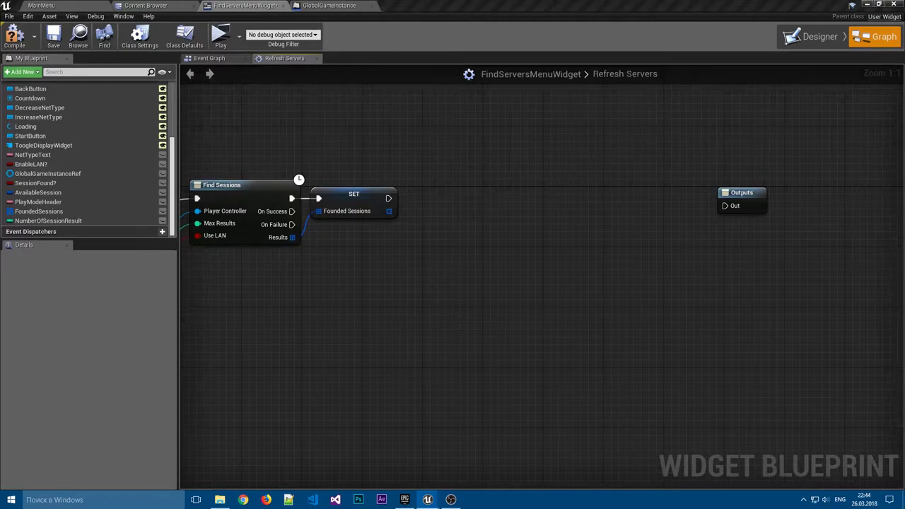
right_click_drag(487, 230, 434, 262)
left_click(683, 225)
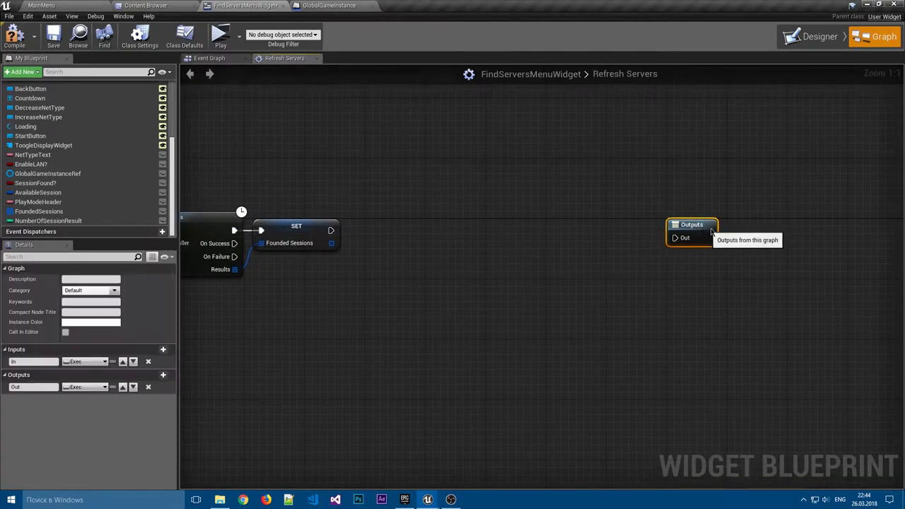
left_click_drag(682, 225, 754, 225)
left_click(454, 234)
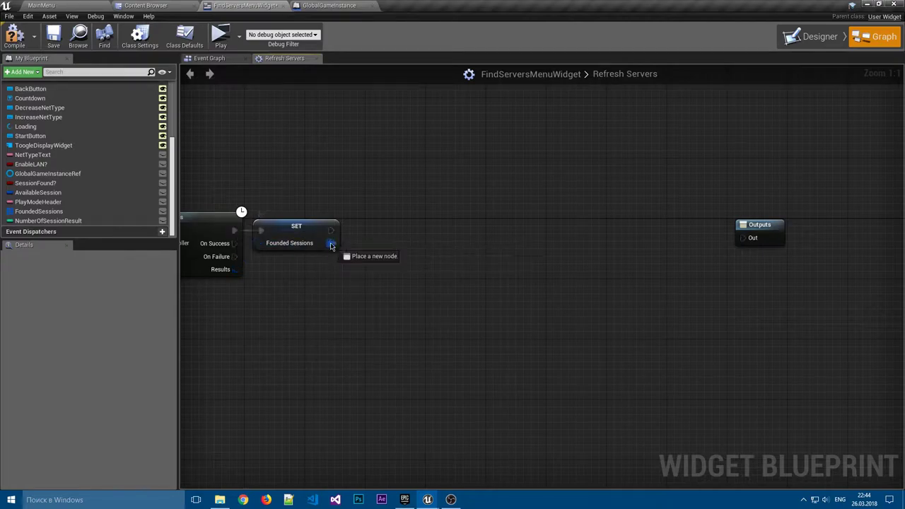
Loop over Founded Sessions with a ForEachLoopWithBreak executed after the SET node.
key("f")
left_click(408, 235)
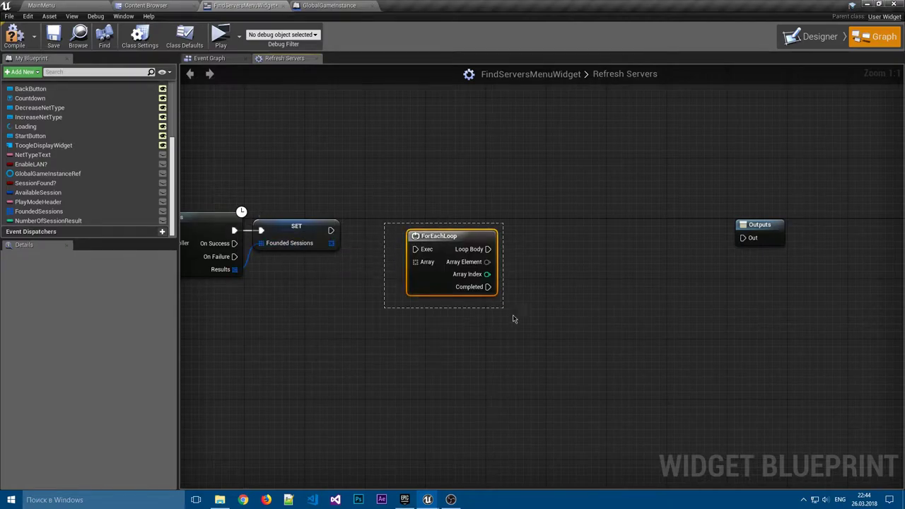
key("Delete")
left_click_drag(330, 242, 395, 244)
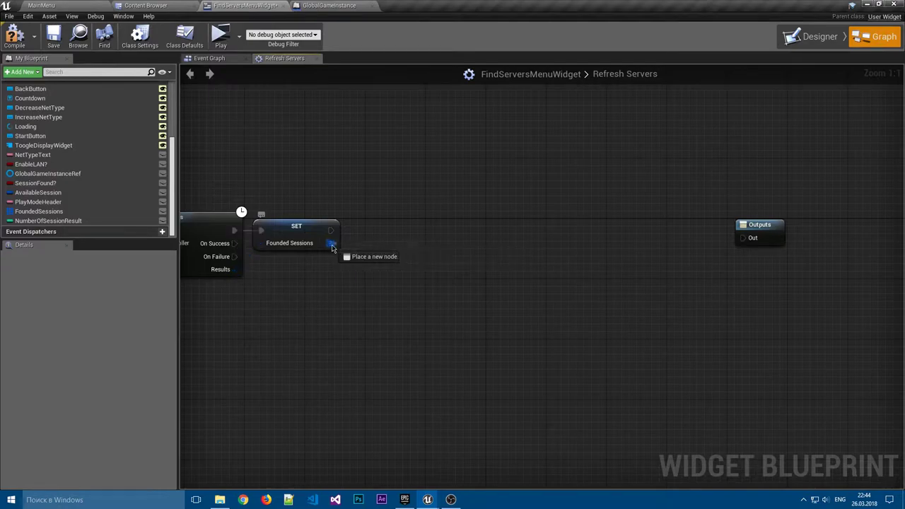
type("foreach")
key("Down")
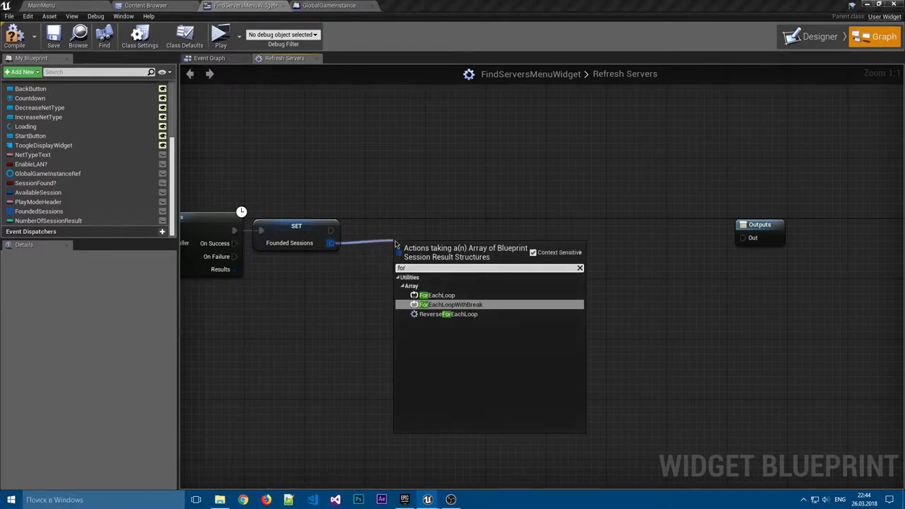
key("Return")
left_click_drag(397, 247, 397, 217)
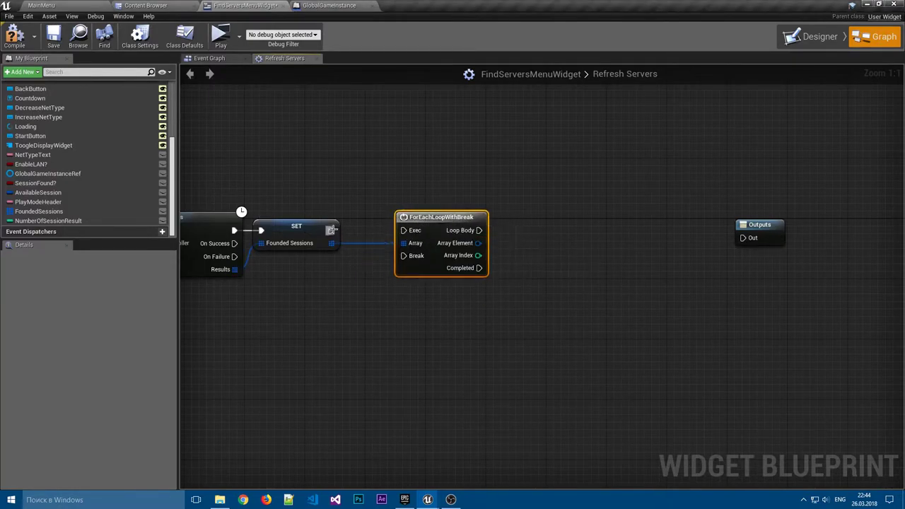
left_click_drag(331, 231, 407, 232)
left_click(562, 226)
mouse_move(563, 226)
right_mouse_down()
mouse_move(460, 209)
mouse_move(337, 226)
right_mouse_up()
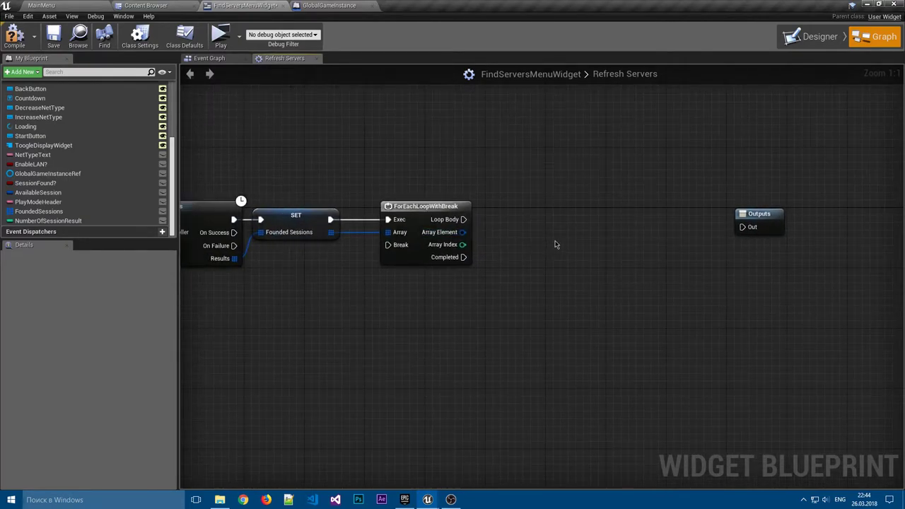
right_click_drag(555, 244, 492, 236)
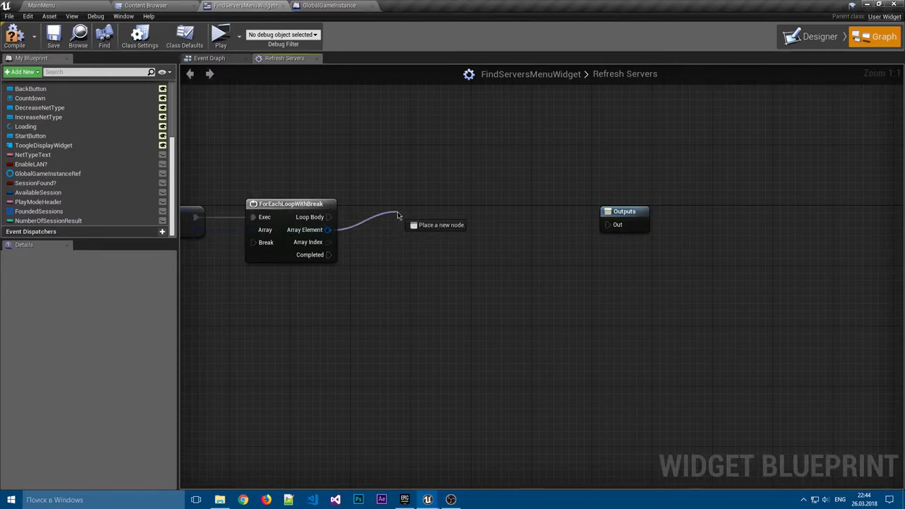
Add Get Current Players and Get Max Players nodes fed by the loop's Array Element.
mouse_move(328, 229)
left_mouse_down()
mouse_move(397, 211)
mouse_move(394, 204)
left_mouse_up()
type("get cu")
key("Return")
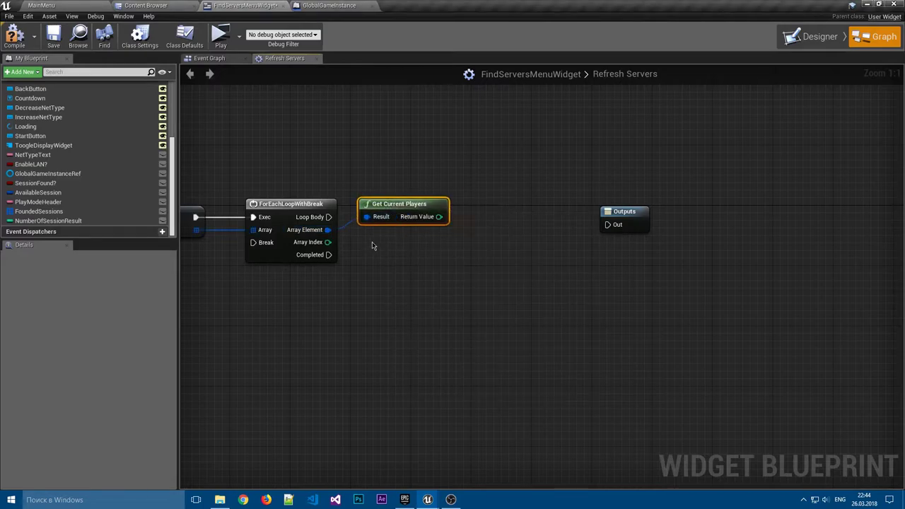
left_click(374, 242)
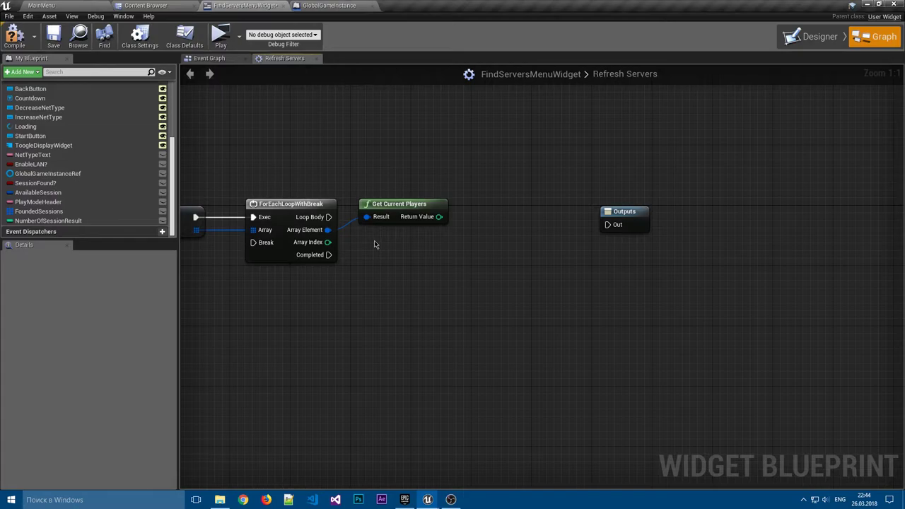
left_click_drag(327, 229, 374, 246)
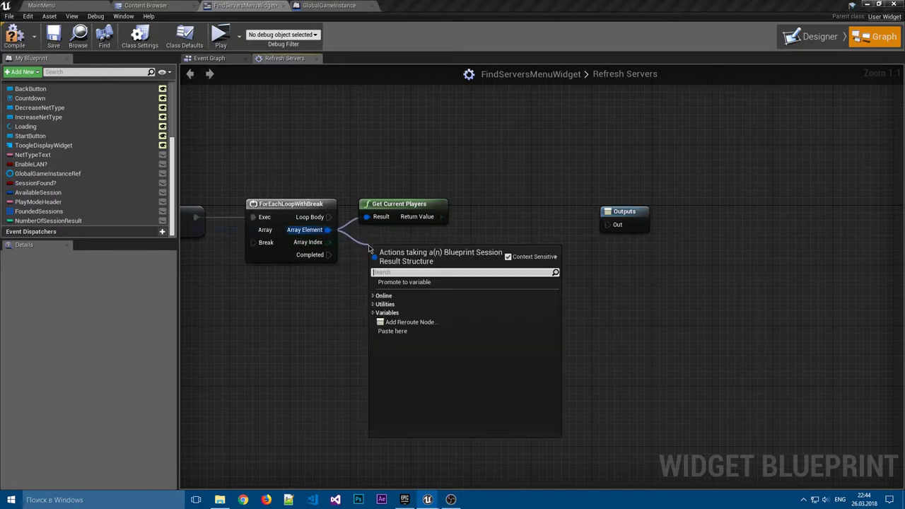
type("get")
key("Up")
key("Up")
key("Return")
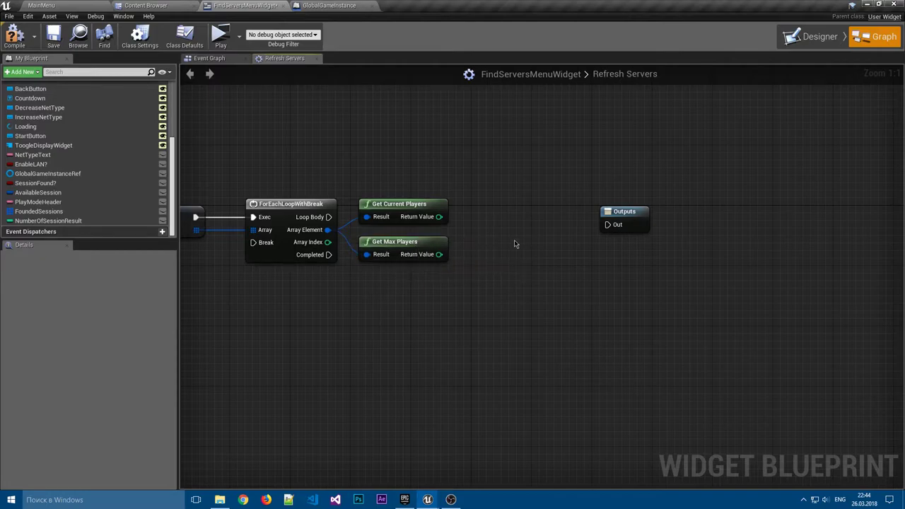
Try a != comparison of the player counts, move Outputs right, then delete the != node.
right_click_drag(514, 240, 376, 222)
left_click_drag(328, 210, 361, 236)
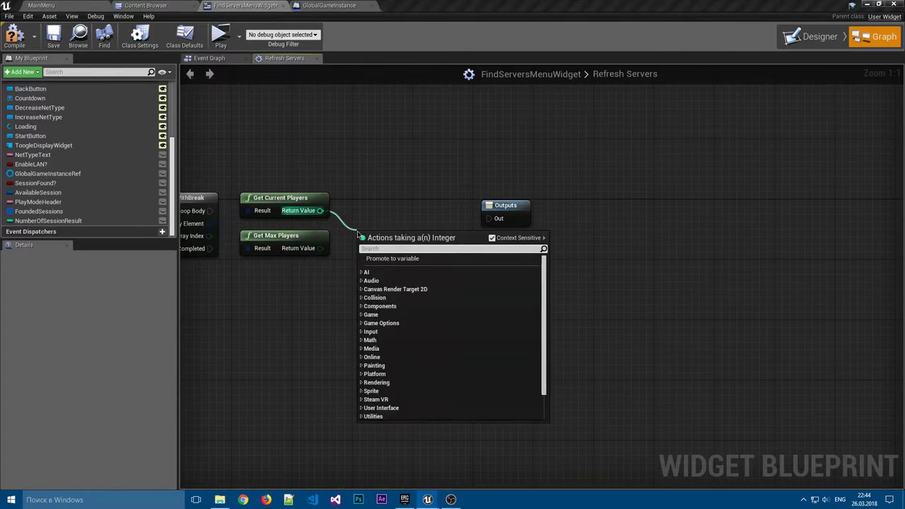
type("-=")
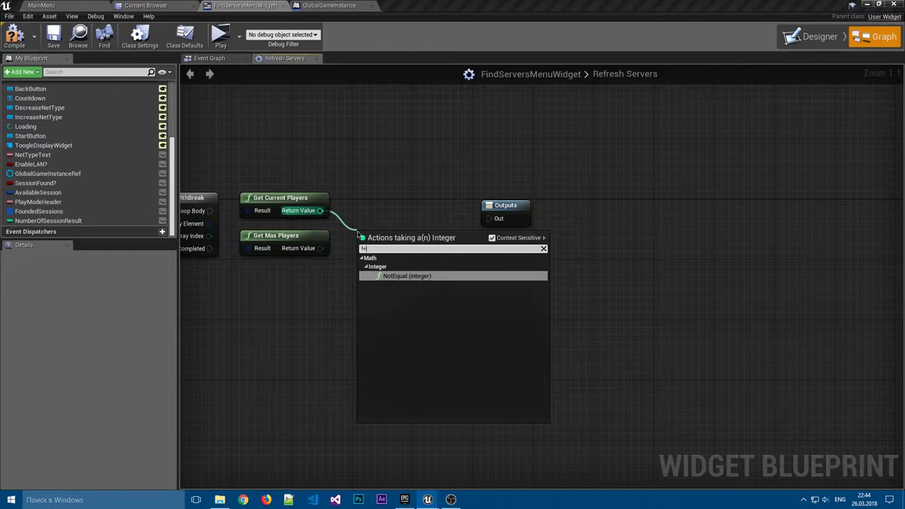
key("Return")
mouse_move(321, 247)
left_mouse_down()
mouse_move(368, 248)
mouse_move(382, 226)
left_mouse_up()
left_click_drag(489, 205, 569, 205)
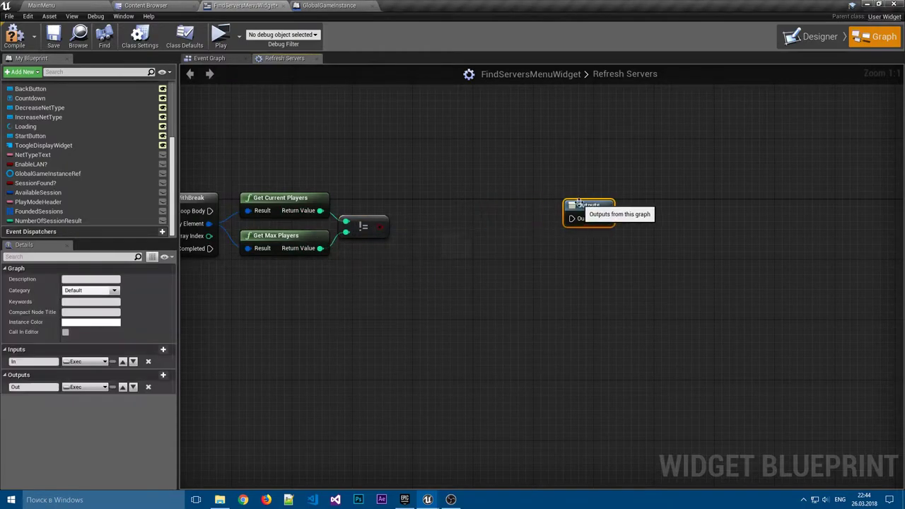
left_click(448, 216)
right_click_drag(448, 216, 428, 239)
left_click(344, 241)
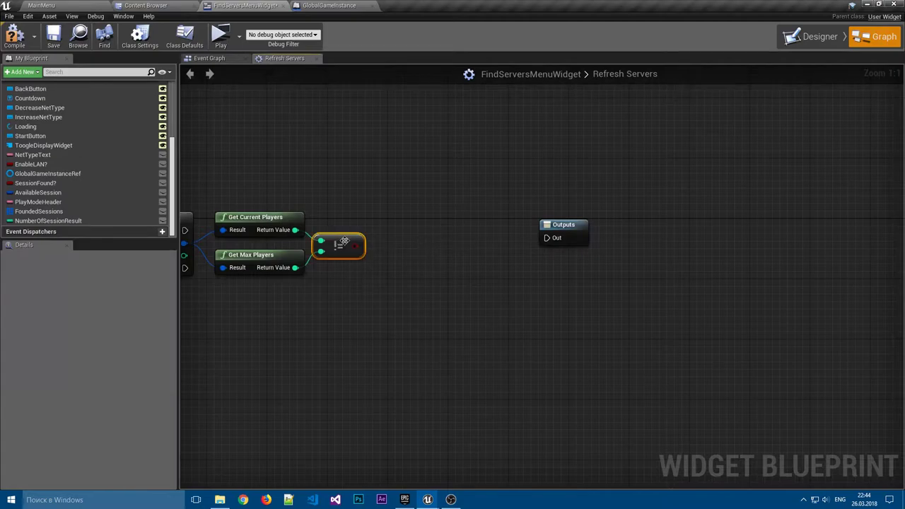
key("Delete")
Compare the player counts with Get Current Players < Get Max Players.
left_click_drag(295, 230, 332, 247)
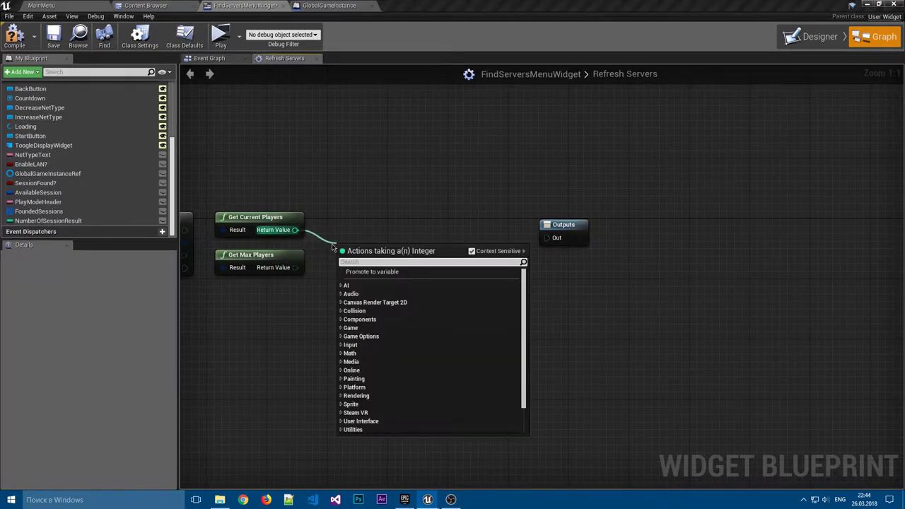
type("<=")
key("BackSpace")
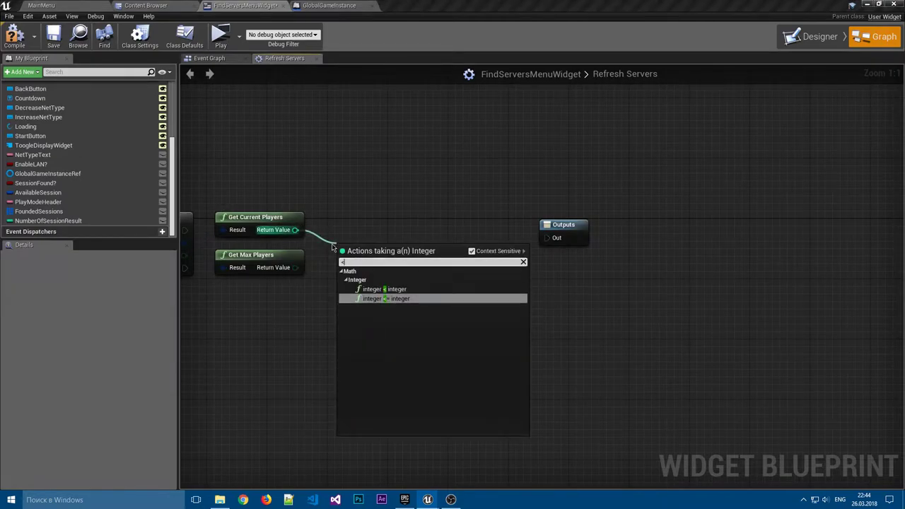
key("Return")
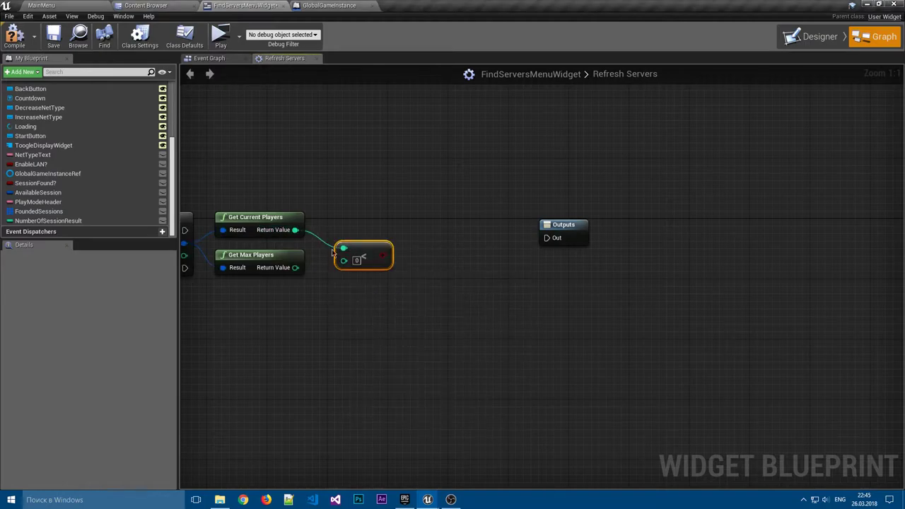
left_click_drag(295, 267, 355, 267)
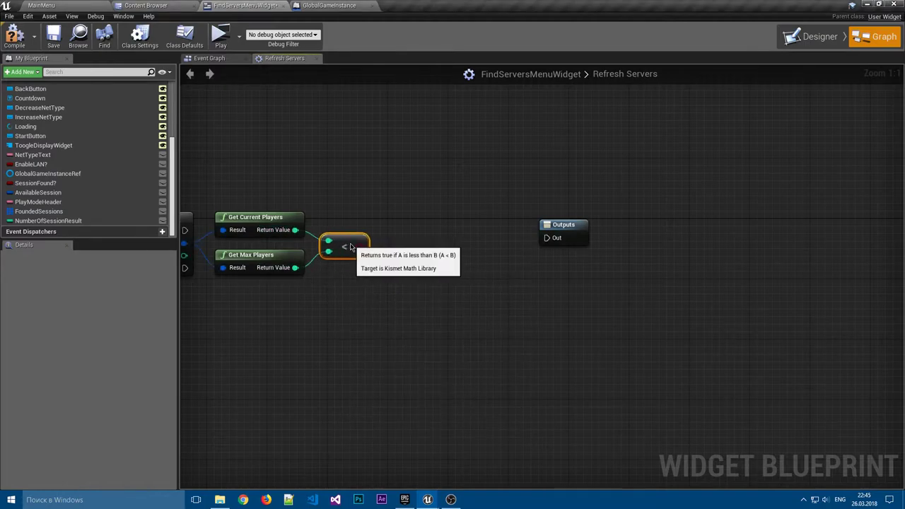
left_click_drag(320, 240, 294, 222)
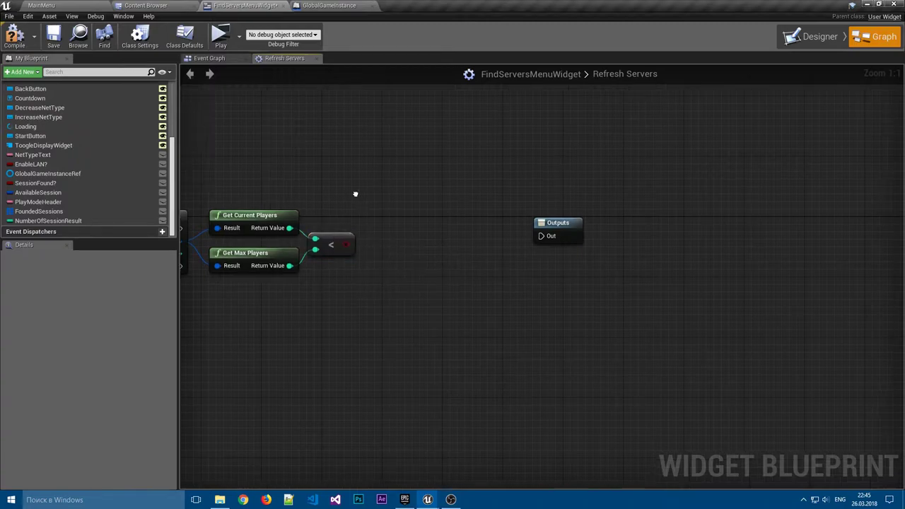
Add a Branch driven by the < comparison and run each Loop Body through it.
right_click_drag(355, 196, 308, 201)
left_click(316, 211)
left_click_drag(265, 230, 322, 233)
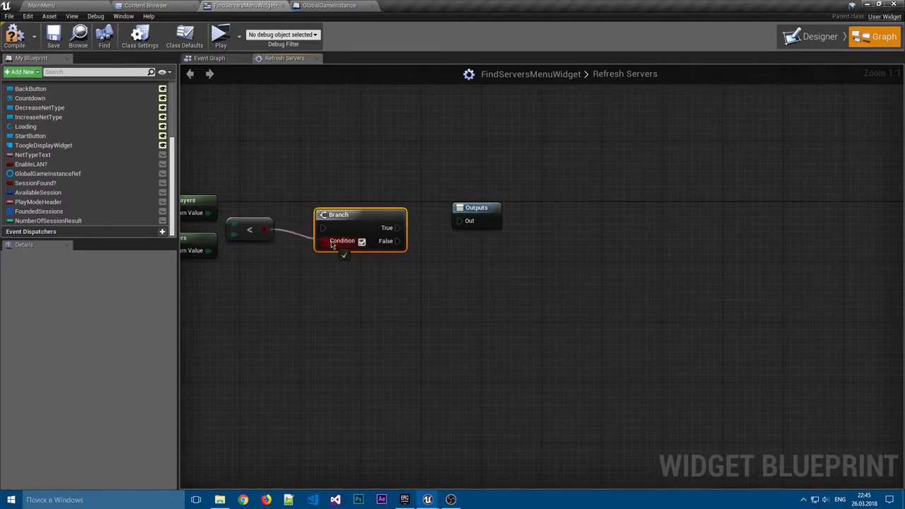
right_click_drag(191, 197, 309, 199)
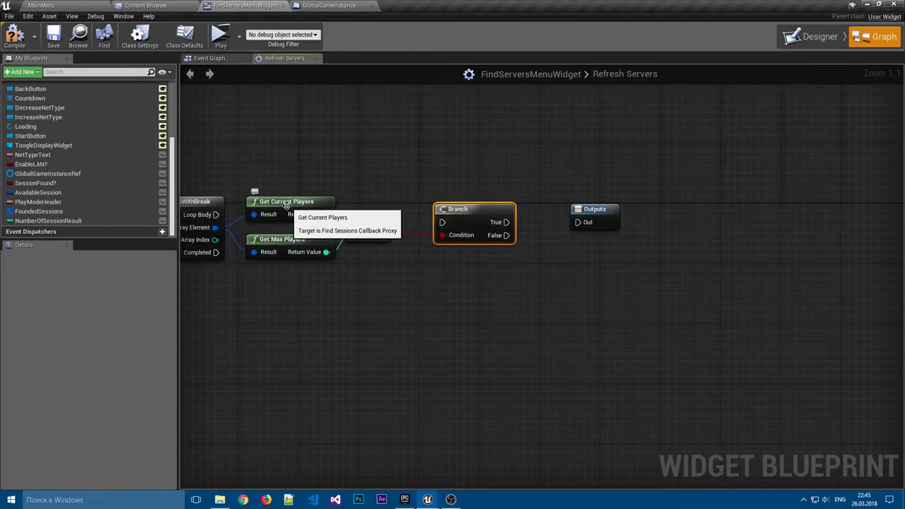
left_click_drag(283, 202, 283, 186)
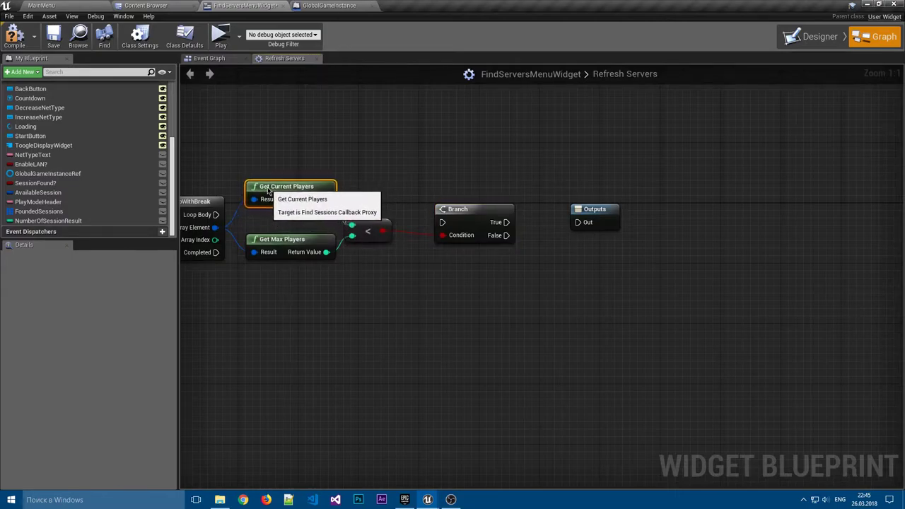
left_click_drag(283, 239, 283, 246)
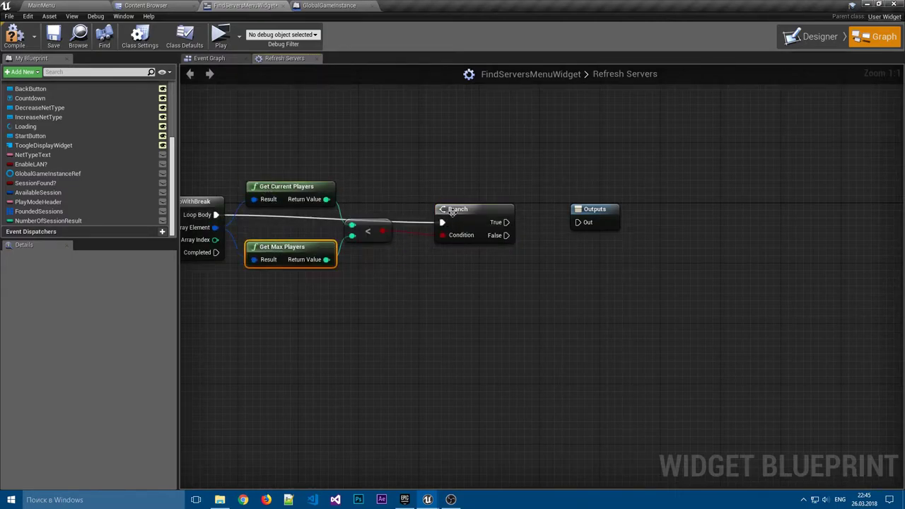
mouse_move(215, 215)
left_mouse_down()
mouse_move(442, 222)
mouse_move(452, 202)
left_mouse_up()
left_click_drag(279, 242, 283, 235)
left_click(381, 255)
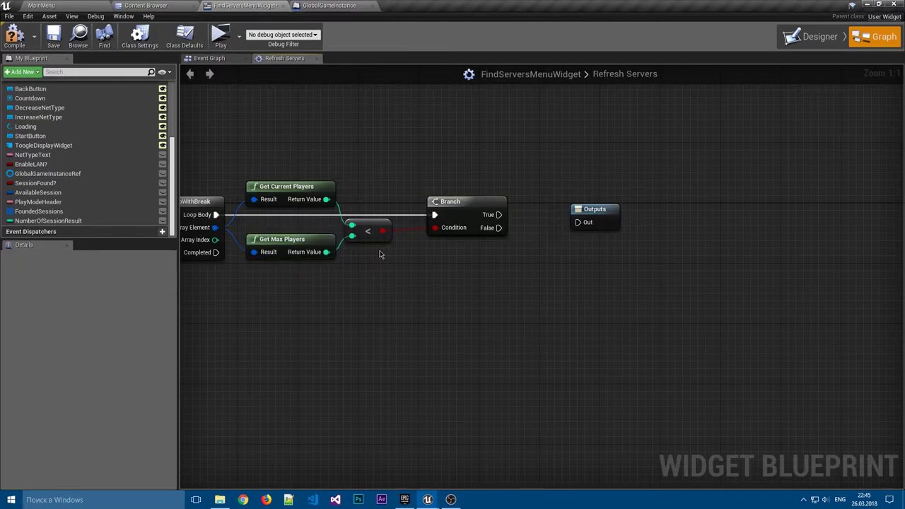
Move the Outputs node farther right to clear space after the Branch.
right_click_drag(416, 264, 340, 286)
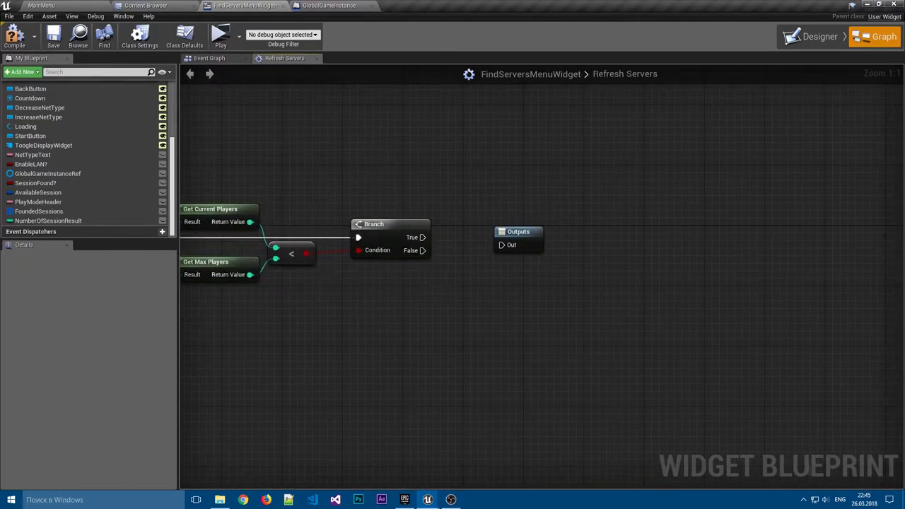
right_click_drag(515, 224, 475, 223)
left_click_drag(476, 228, 565, 227)
left_click(427, 240)
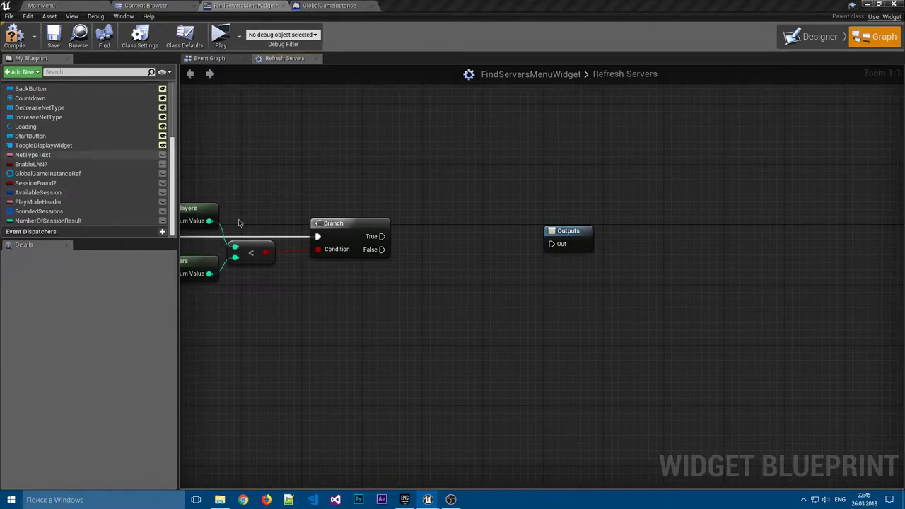
scroll(570, 236, "down", 1)
left_click_drag(555, 231, 619, 231)
left_click(473, 237)
scroll(472, 238, "up", 1)
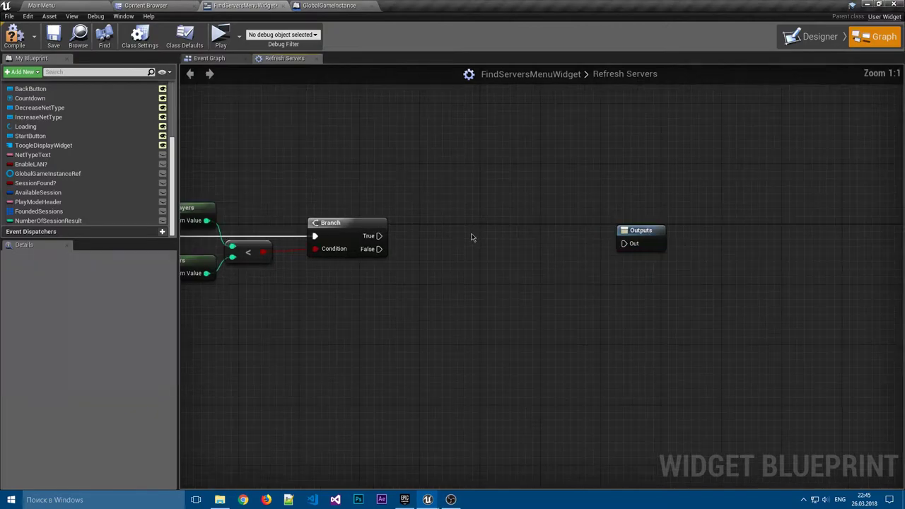
scroll(62, 185, "up", 3)
scroll(61, 185, "down", 3)
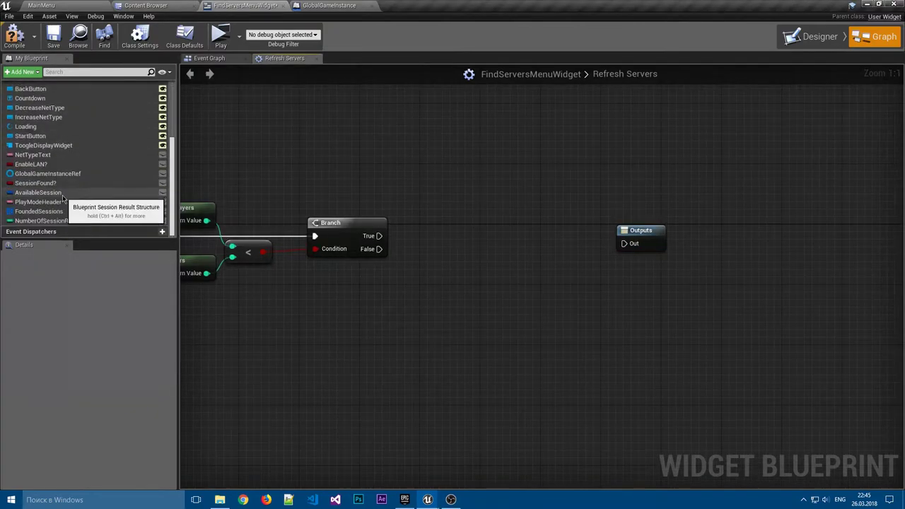
Set Session Found? to true on the Branch's True path.
mouse_move(61, 183)
left_mouse_down()
mouse_move(429, 243)
mouse_move(441, 234)
left_mouse_up()
left_click(445, 256)
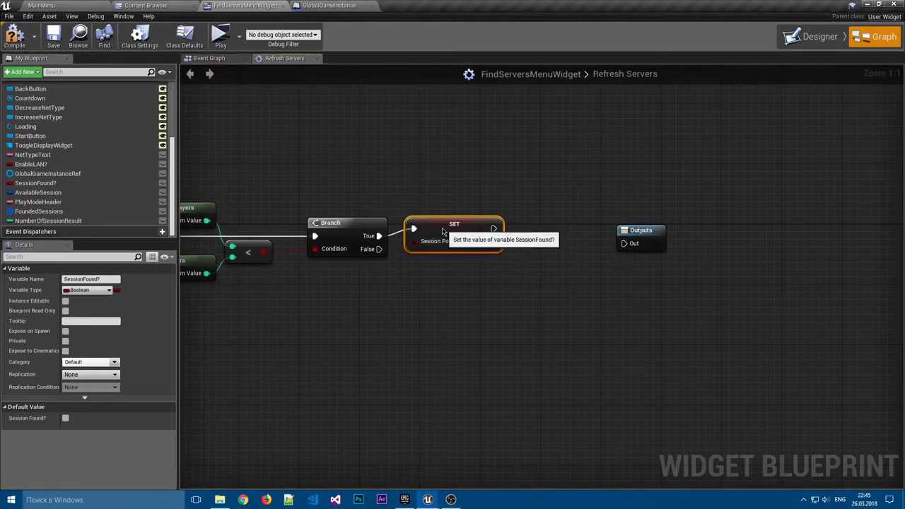
left_click(468, 251)
left_click(487, 192)
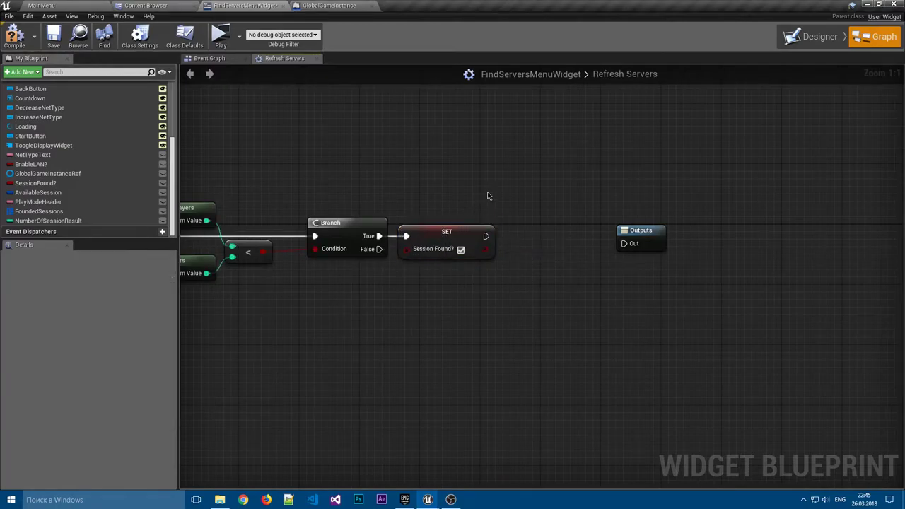
right_click_drag(487, 192, 358, 181)
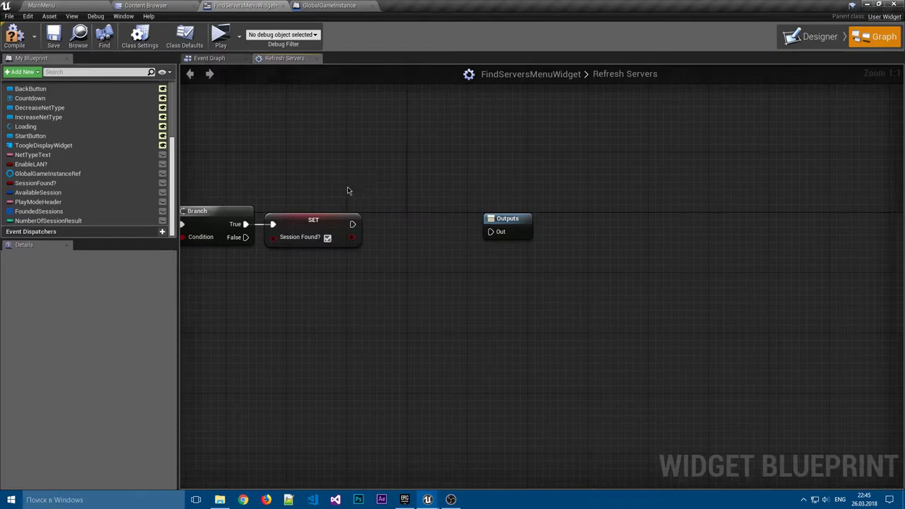
Set Available Session from the loop's Array Element, routing the wire through a reroute point.
mouse_move(38, 192)
left_mouse_down()
mouse_move(397, 230)
mouse_move(385, 224)
left_mouse_up()
left_click(423, 241)
left_click(397, 203)
right_click_drag(397, 203, 719, 190)
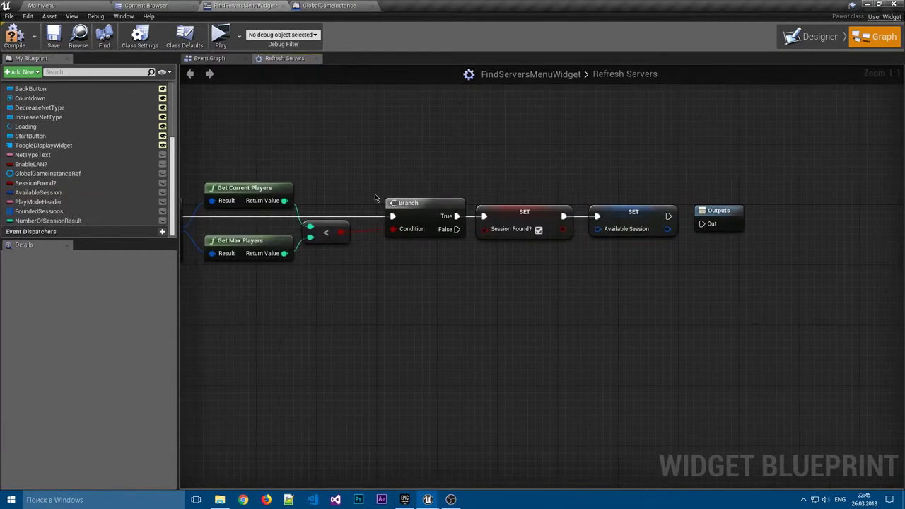
mouse_move(291, 223)
left_mouse_down()
mouse_move(465, 234)
mouse_move(715, 224)
left_mouse_up()
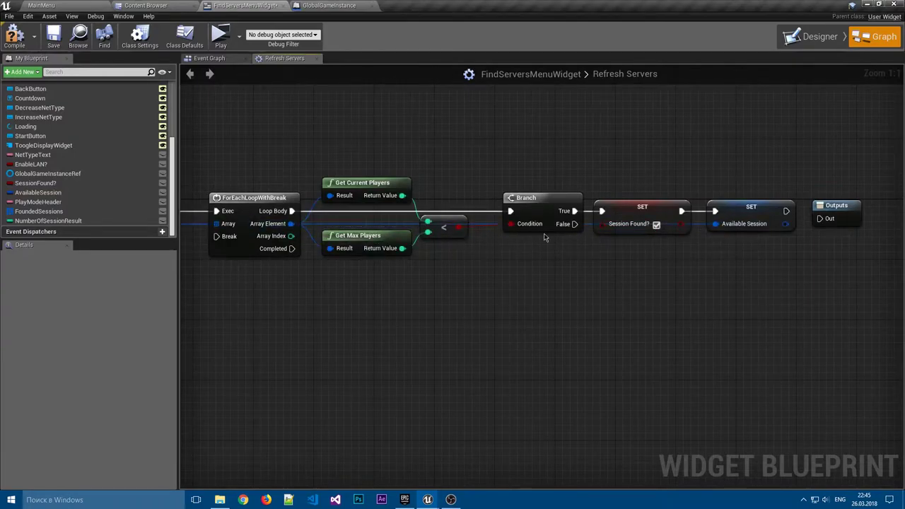
double_click(340, 223)
mouse_move(349, 224)
left_mouse_down()
mouse_move(332, 181)
mouse_move(349, 173)
mouse_move(685, 174)
left_mouse_up()
Move Outputs farther right and wire Set Available Session's execution to the loop's Break.
mouse_move(733, 167)
right_mouse_down()
mouse_move(527, 160)
mouse_move(451, 168)
right_mouse_up()
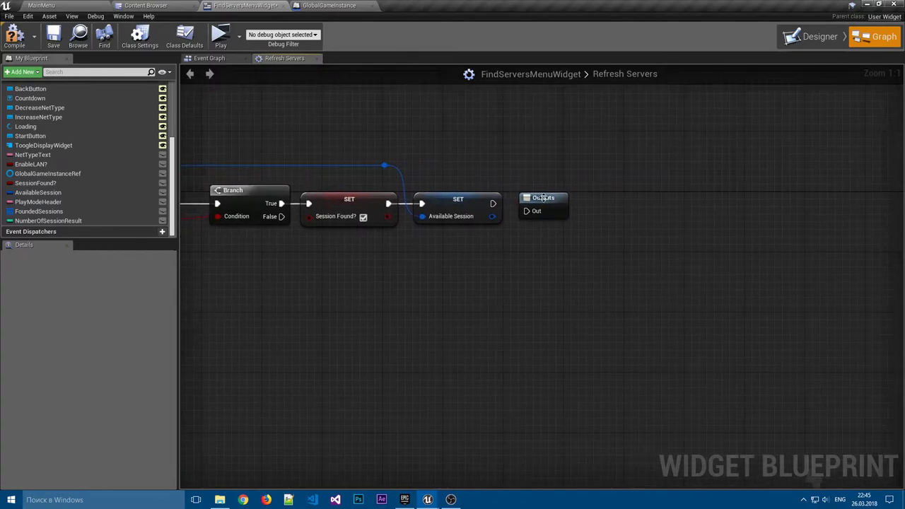
left_click_drag(543, 198, 679, 199)
left_click(583, 207)
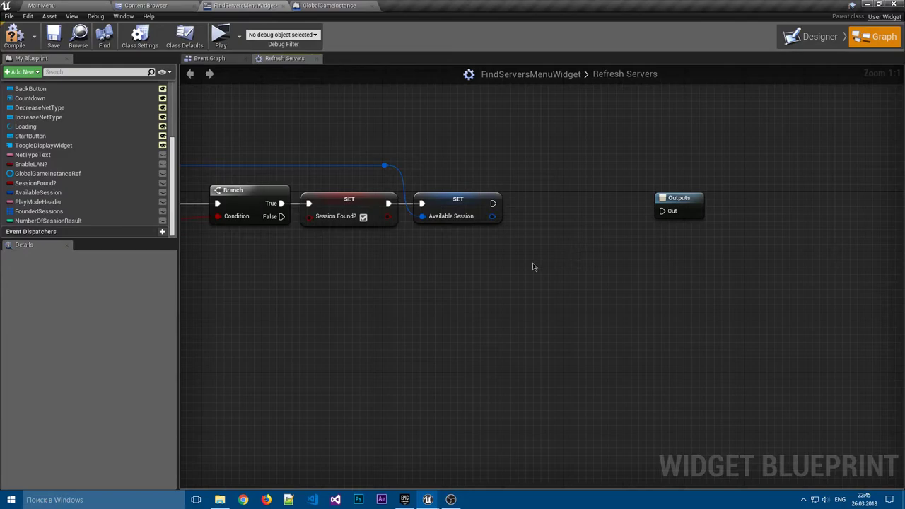
right_click_drag(414, 252, 511, 242)
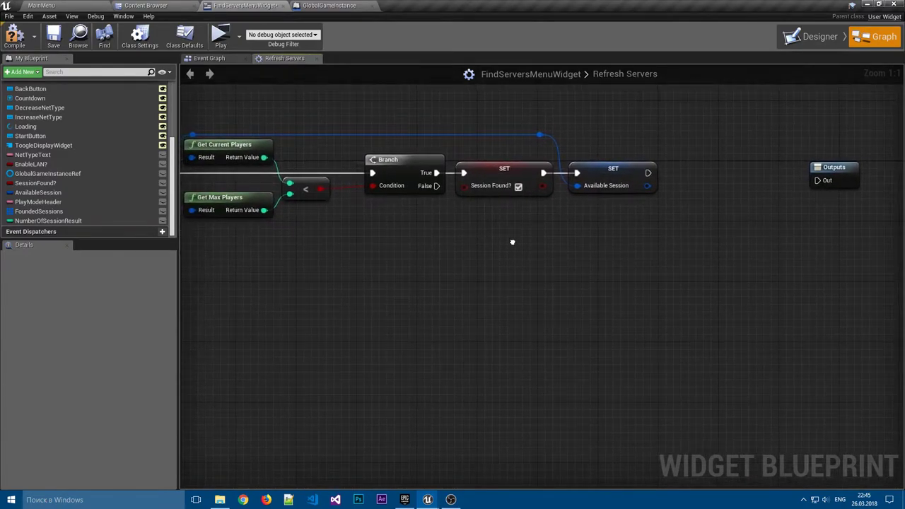
mouse_move(513, 242)
right_mouse_down()
mouse_move(631, 238)
mouse_move(554, 277)
right_mouse_up()
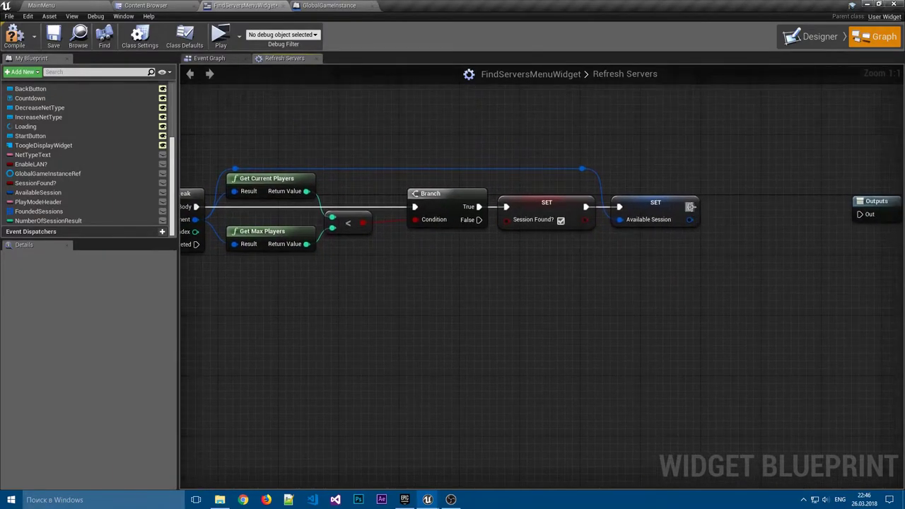
left_click_drag(690, 206, 276, 232)
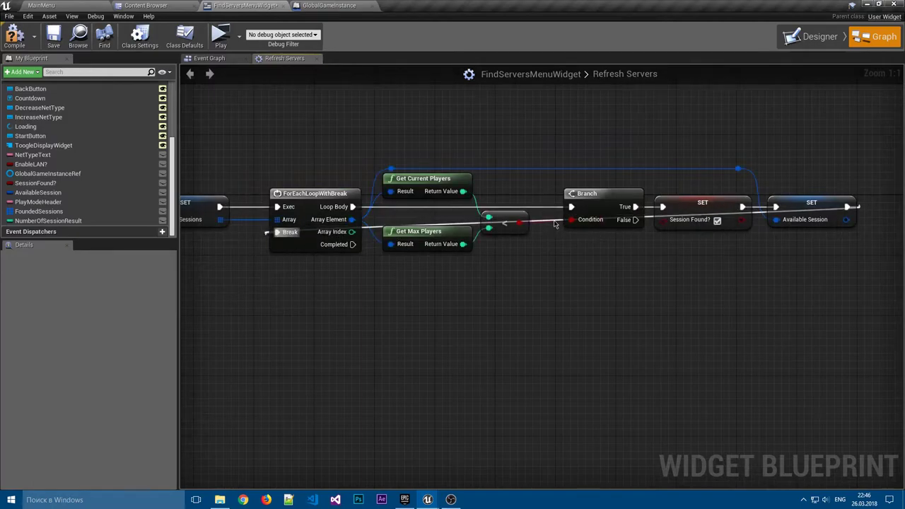
Add two reroute points so the Break wire runs beneath the loop node.
double_click(554, 225)
mouse_move(548, 223)
left_mouse_down()
mouse_move(279, 274)
mouse_move(861, 278)
left_mouse_up()
double_click(305, 267)
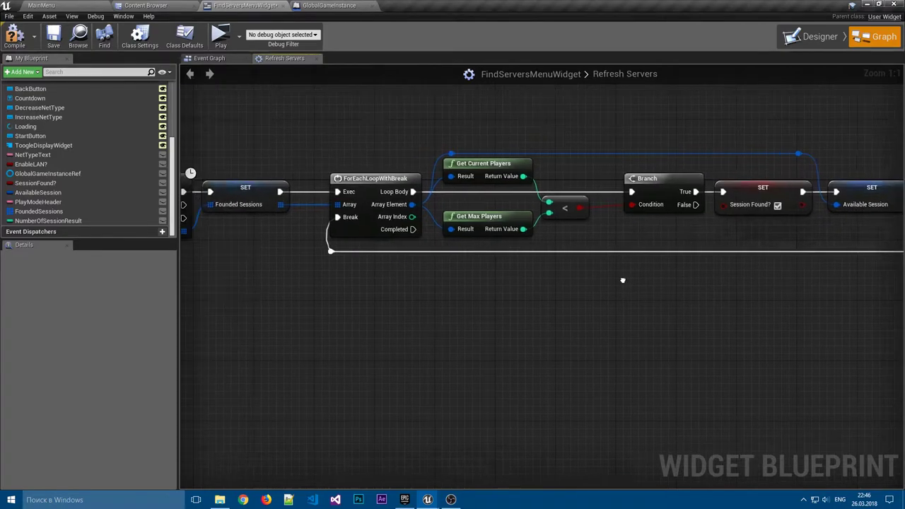
right_click_drag(622, 278, 604, 275)
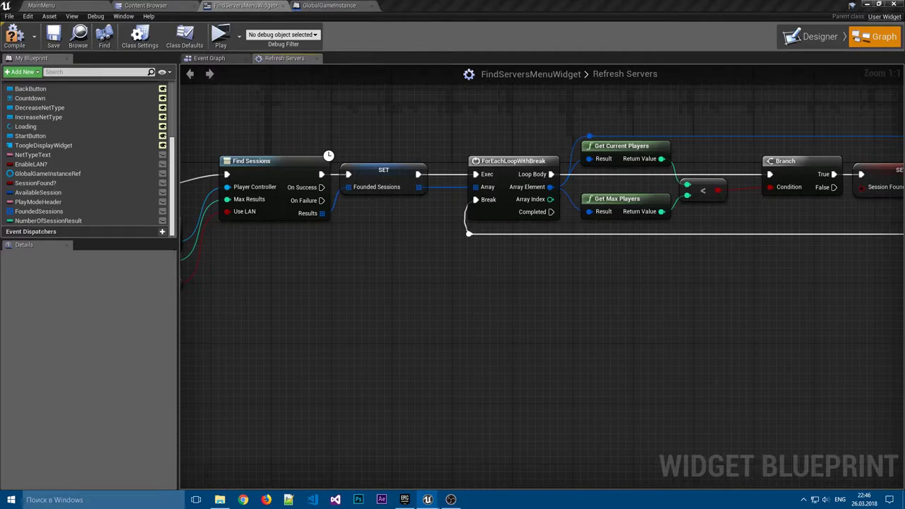
right_click_drag(344, 245, 131, 231)
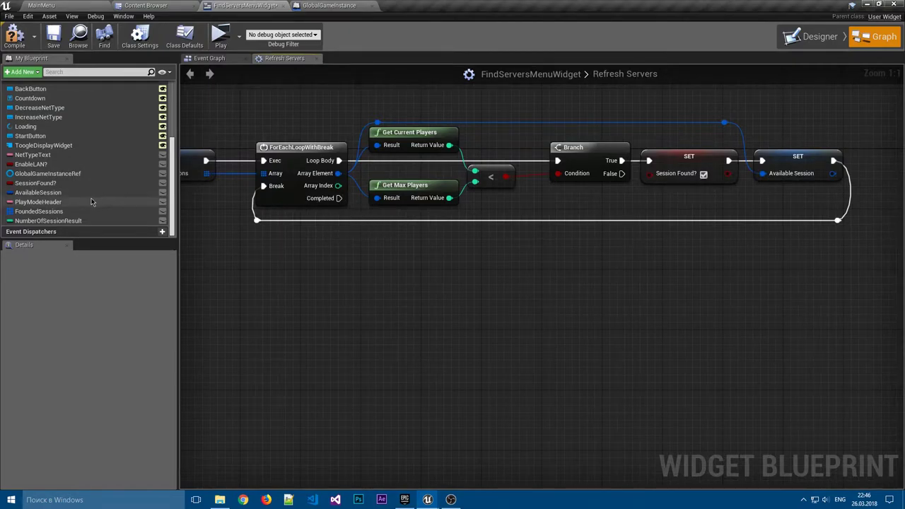
Add a Branch on Session Found? after the loop's Completed output.
left_click(393, 276)
left_click_drag(423, 273, 394, 239)
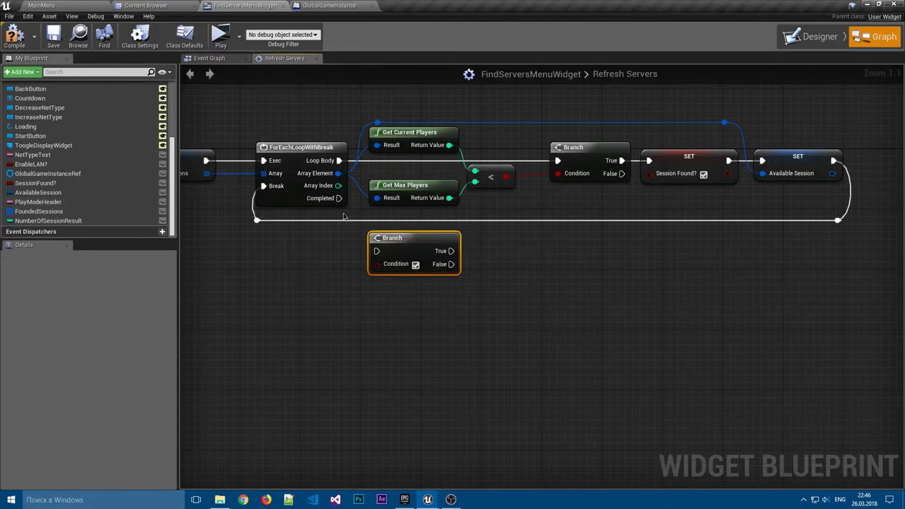
left_click_drag(338, 198, 376, 251)
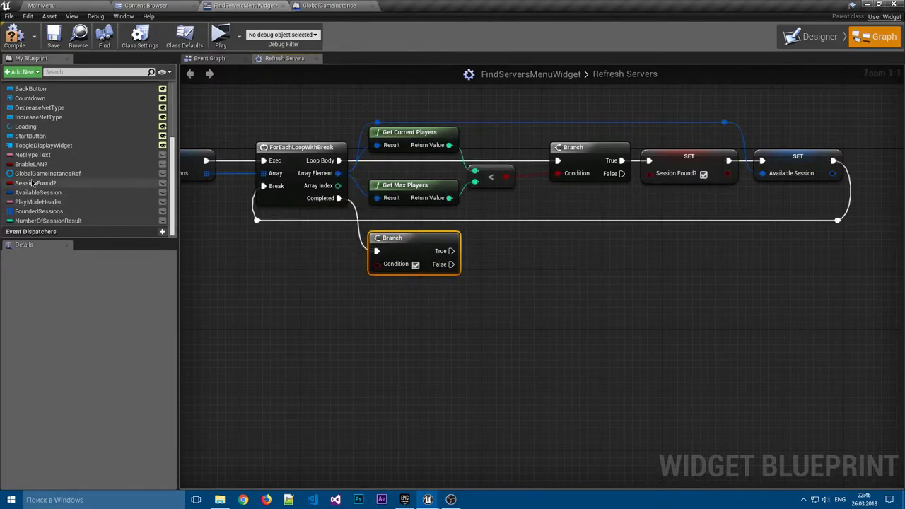
mouse_move(35, 183)
left_mouse_down("ctrl")
mouse_move(322, 272)
mouse_move(340, 269)
left_mouse_up("ctrl")
left_click(417, 295)
On False, set Play Mode Header to "Ничего не найдено. Попробуйте повторить поиск.".
right_click_drag(499, 291, 416, 285)
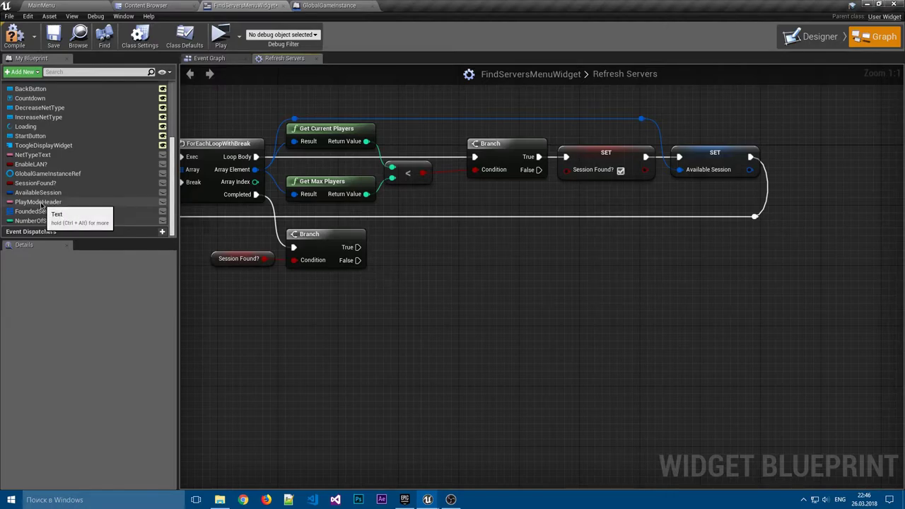
left_click_drag(41, 202, 407, 285)
left_click(431, 299)
left_click_drag(466, 299, 444, 299)
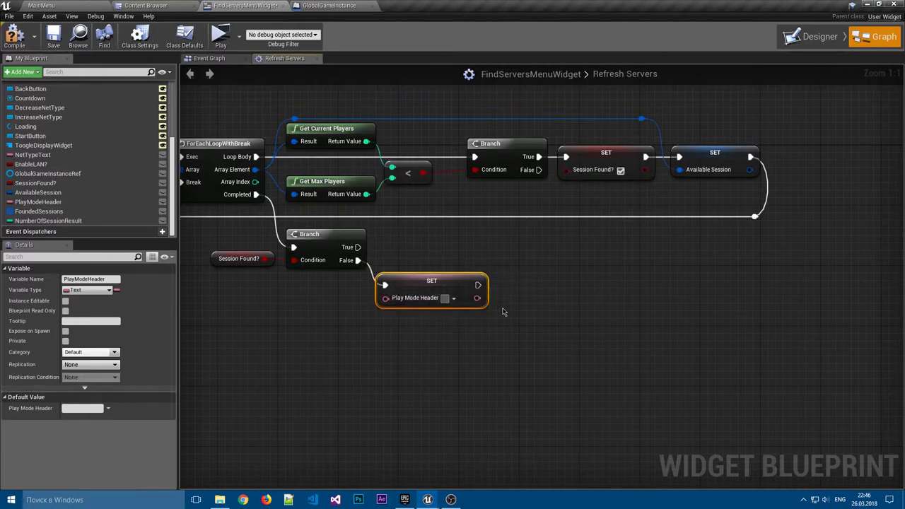
type("Ничего н")
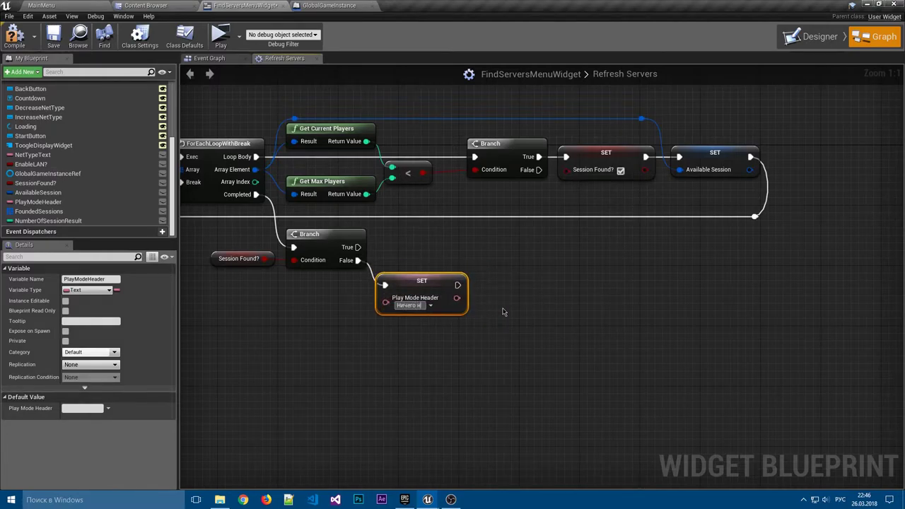
type("айдено")
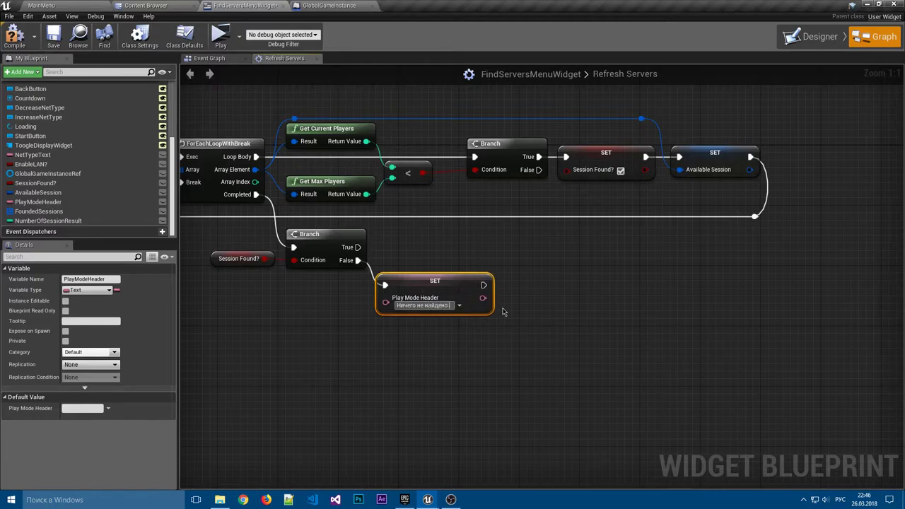
type(". П")
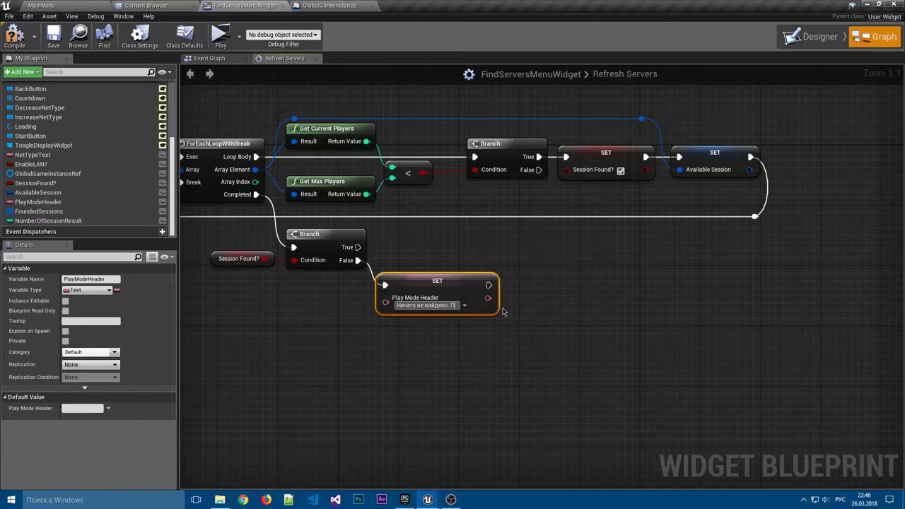
type("опробуйте щ")
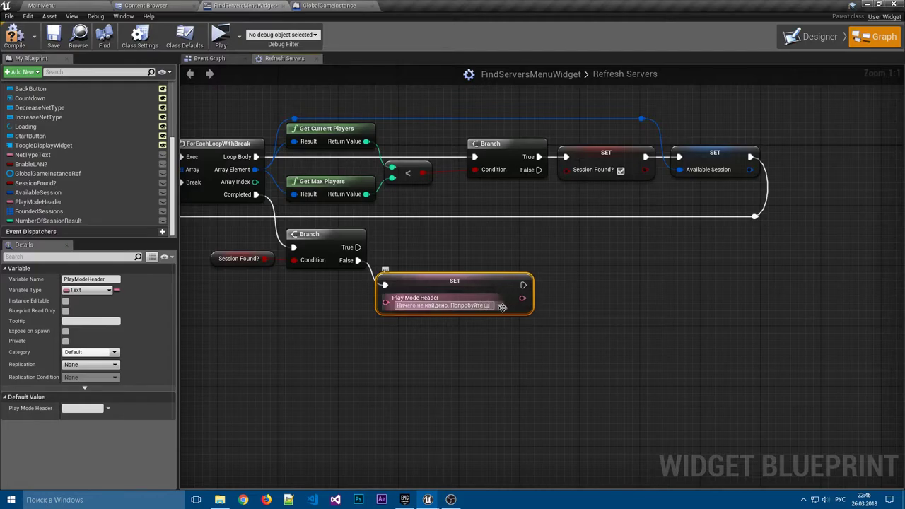
type("втор")
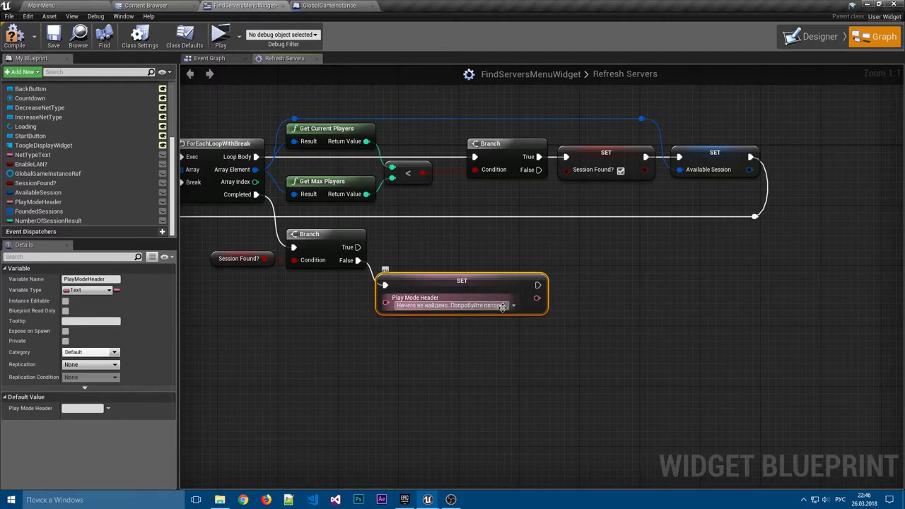
type("ить поиск")
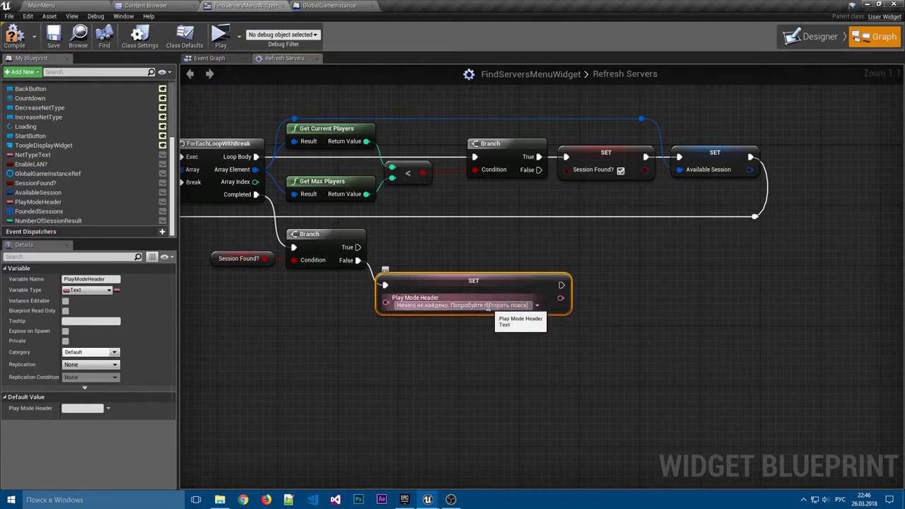
left_click(486, 305)
type("о")
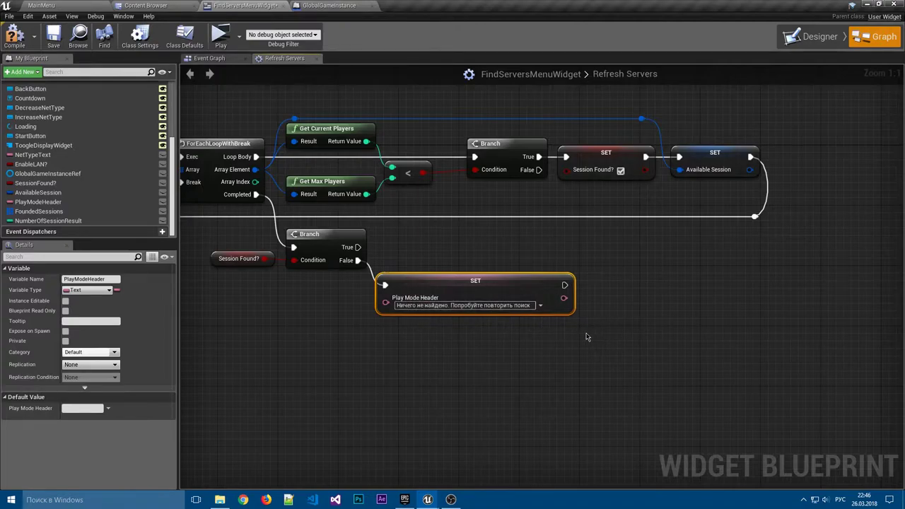
left_click(587, 334)
type(".")
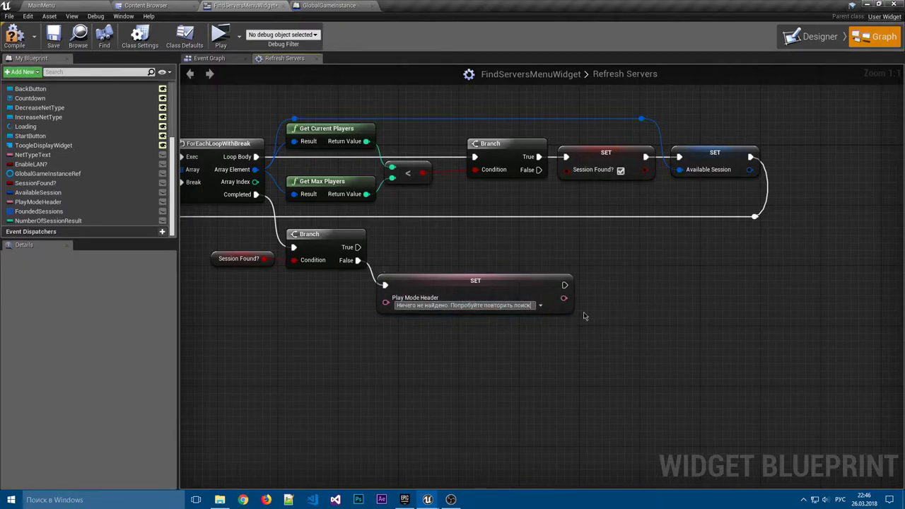
mouse_move(583, 312)
right_mouse_down()
mouse_move(625, 277)
mouse_move(557, 281)
right_mouse_up()
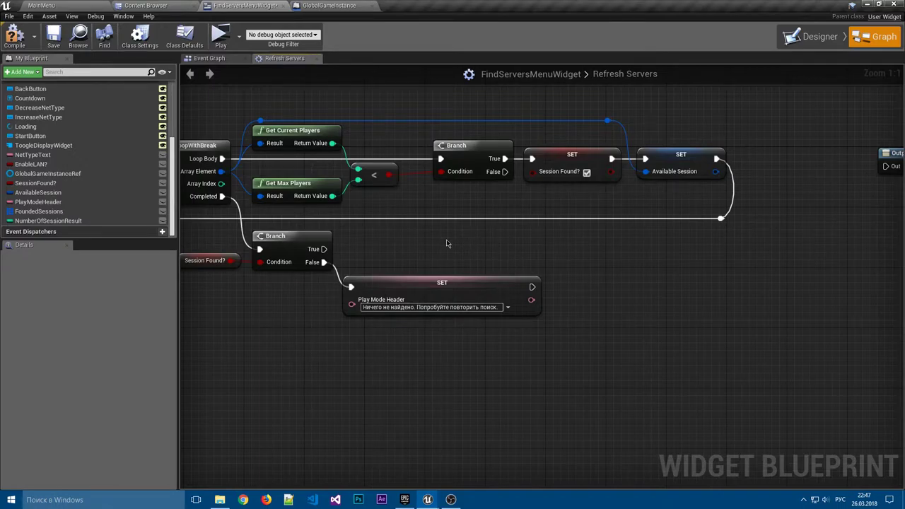
right_click_drag(446, 242, 395, 242)
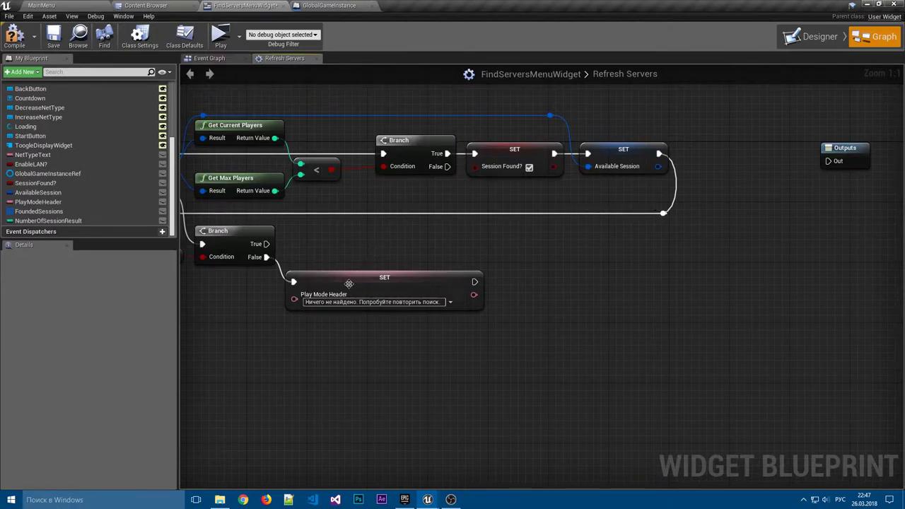
mouse_move(523, 329)
left_mouse_down()
mouse_move(447, 317)
mouse_move(513, 329)
left_mouse_up()
right_click_drag(566, 332, 514, 305)
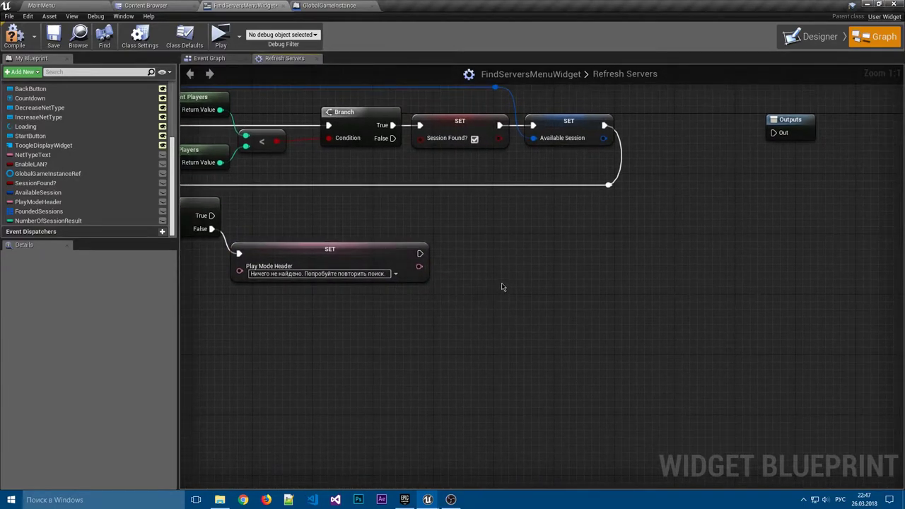
key("alt+shift")
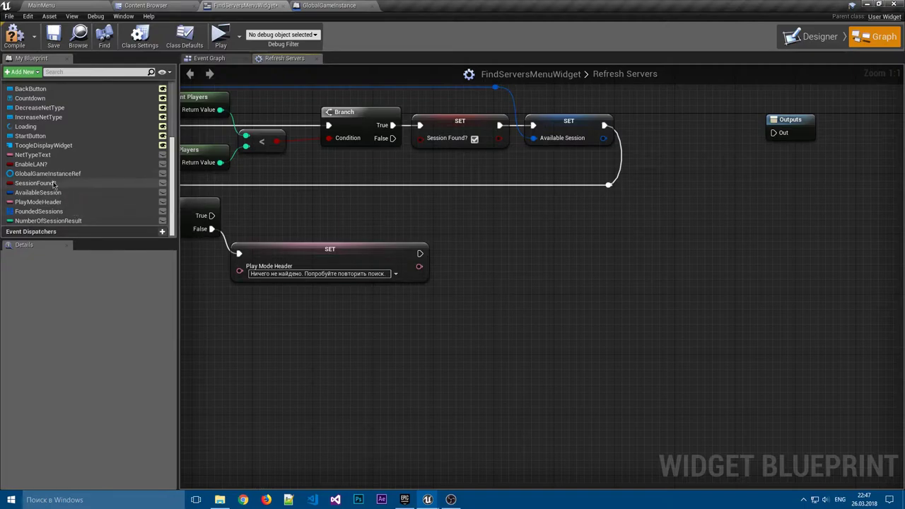
Add a ToogleDisplayWidget getter feeding Set Active Widget Index, wired after SET Play Mode Header.
left_click_drag(43, 145, 387, 305)
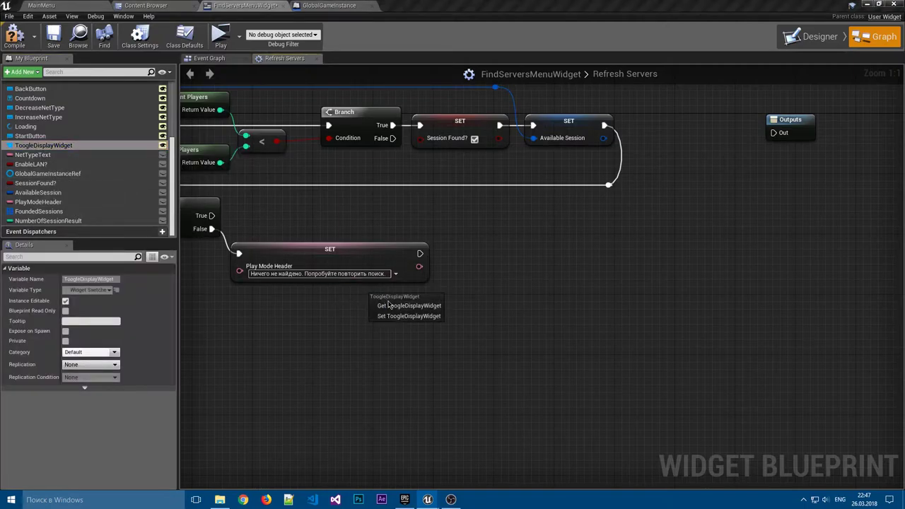
left_click(387, 304)
left_click_drag(421, 295, 481, 284)
type("set in")
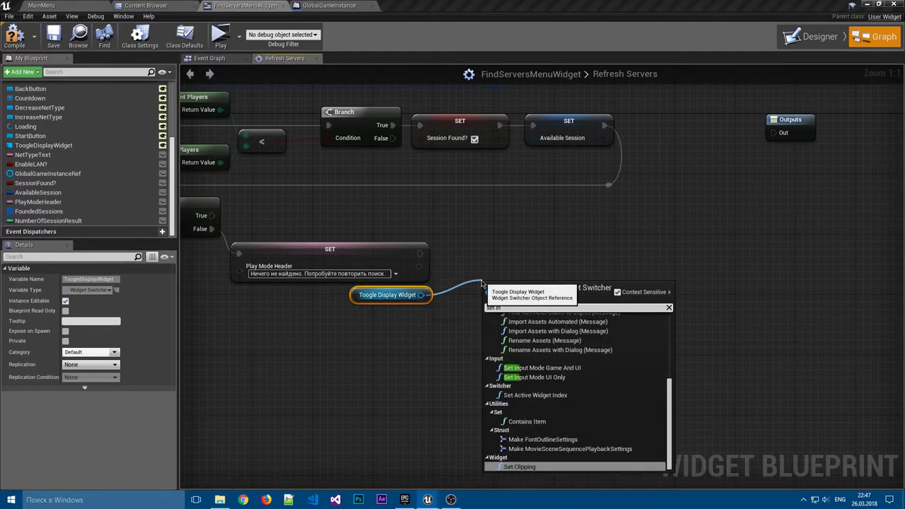
type("dex")
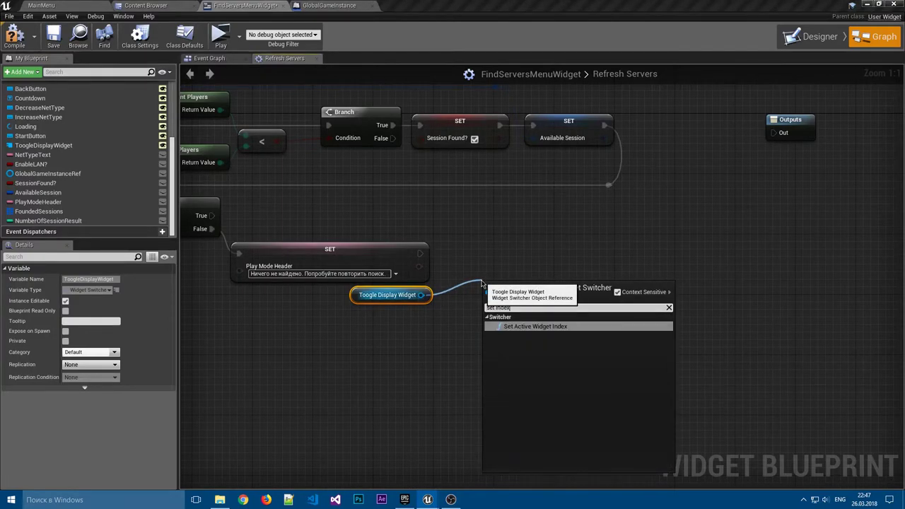
key("Return")
left_click_drag(495, 285, 472, 239)
mouse_move(420, 253)
left_mouse_down()
mouse_move(467, 262)
mouse_move(481, 243)
left_mouse_up()
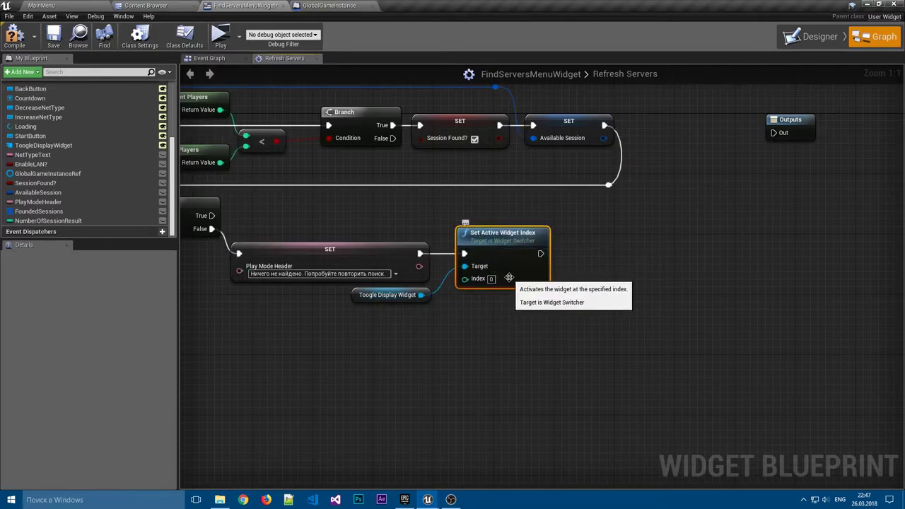
left_click_drag(502, 239, 496, 239)
left_click(586, 247)
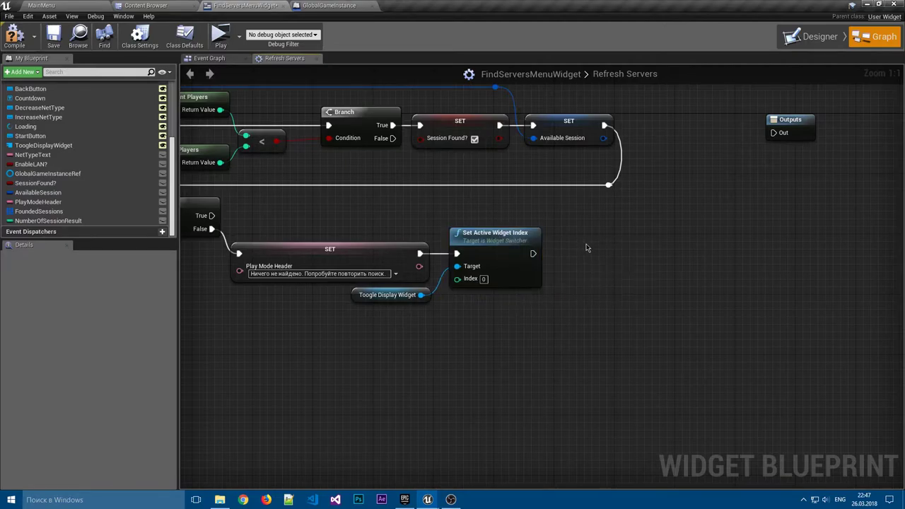
Pan the graph to review the ForEachLoopWithBreak, Branch and Find Sessions nodes.
right_click_drag(592, 245, 651, 294)
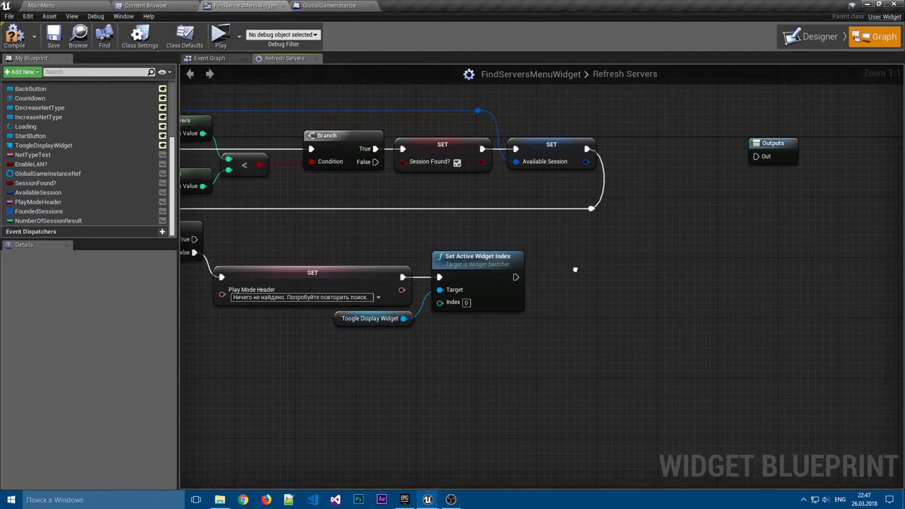
mouse_move(400, 321)
right_mouse_down()
mouse_move(491, 327)
mouse_move(431, 327)
right_mouse_up()
left_click_drag(697, 326, 439, 336)
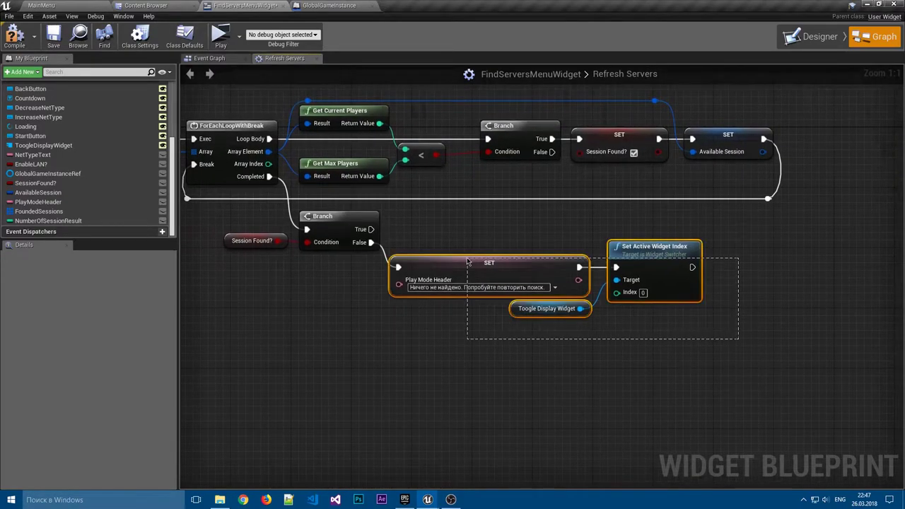
left_click(439, 336)
scroll(424, 335, "down", 4)
scroll(389, 332, "up", 3)
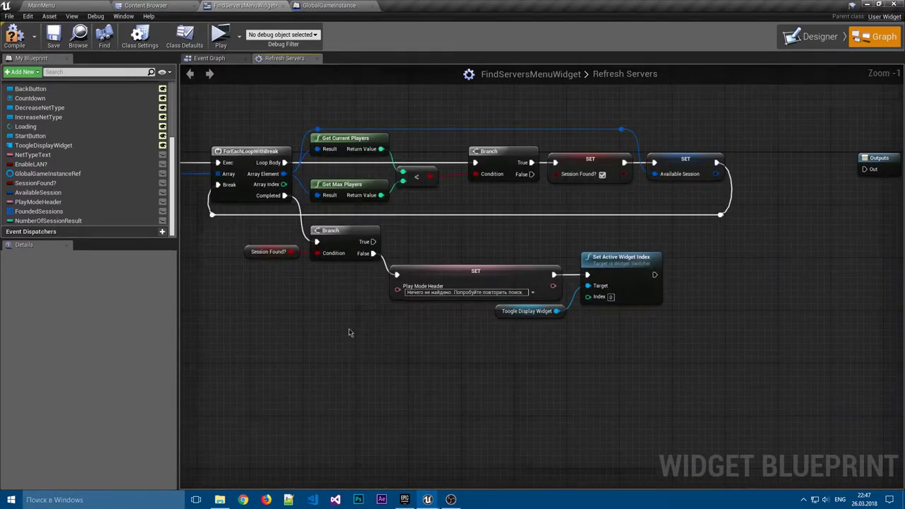
right_click_drag(357, 336, 345, 301)
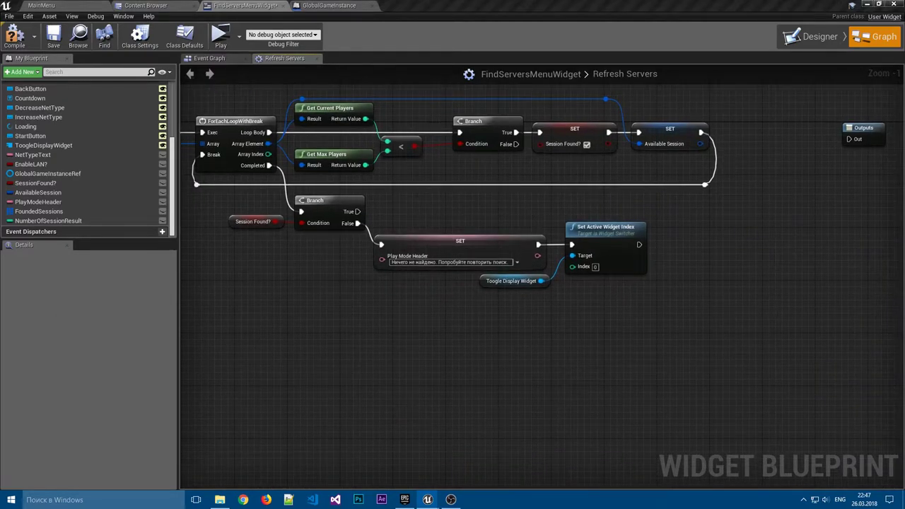
right_click_drag(357, 361, 562, 386)
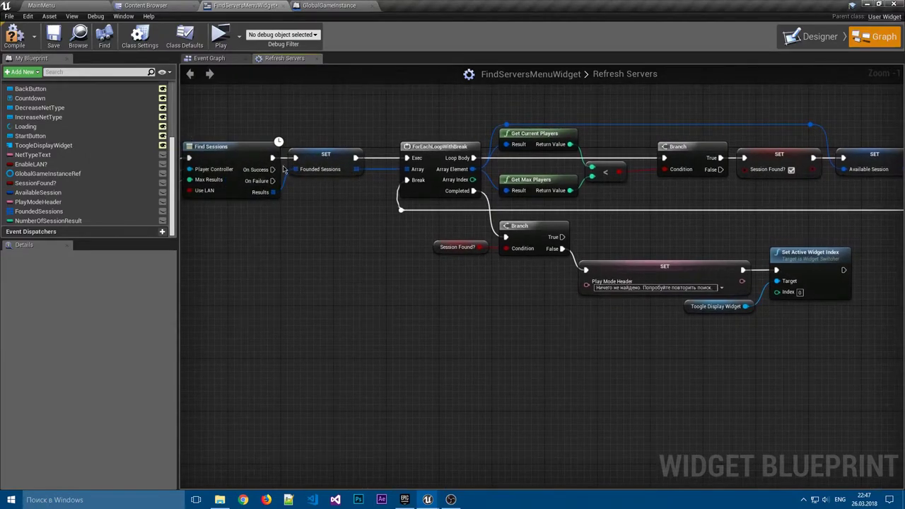
Break Find Sessions' On Success link and reconnect it to the Founded Sessions SET node.
right_click_drag(274, 176, 353, 215)
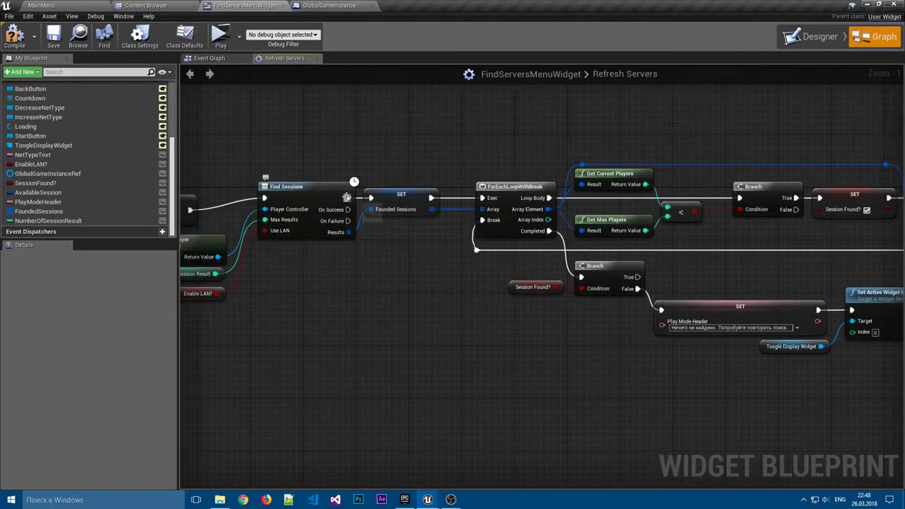
right_click(348, 210)
left_click(368, 219)
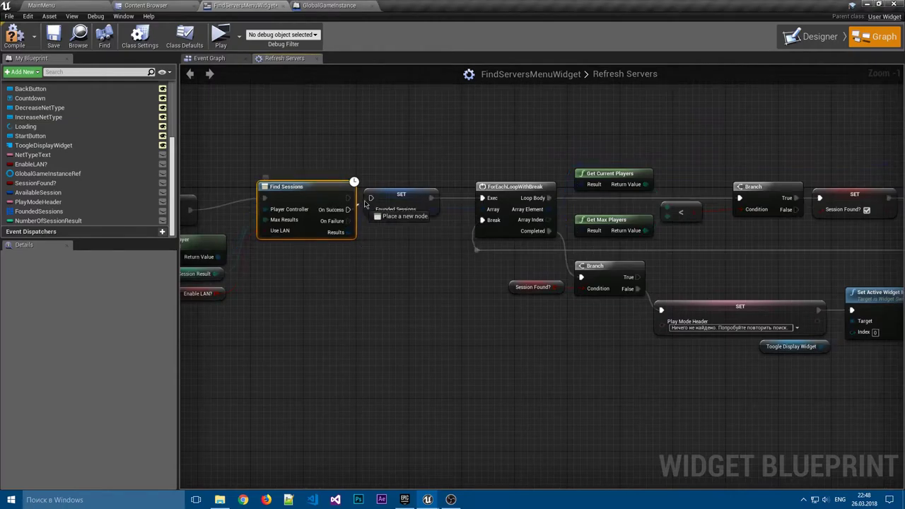
left_click_drag(348, 210, 371, 197)
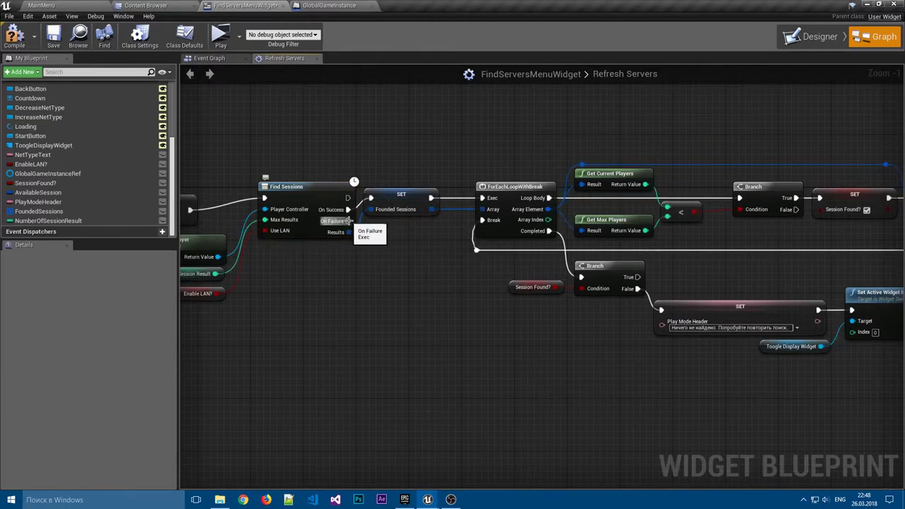
Paste a copy of the SET Play Mode Header node below the original.
right_click_drag(346, 221, 261, 182)
left_click(622, 279)
right_click_drag(660, 339, 601, 307)
left_click(469, 281)
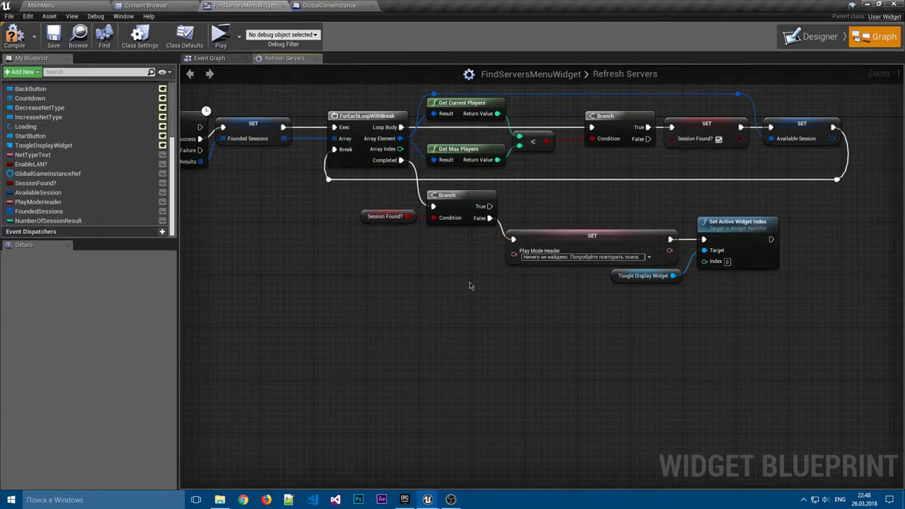
mouse_move(469, 281)
right_mouse_down()
mouse_move(549, 302)
mouse_move(531, 257)
right_mouse_up()
key("ctrl+v")
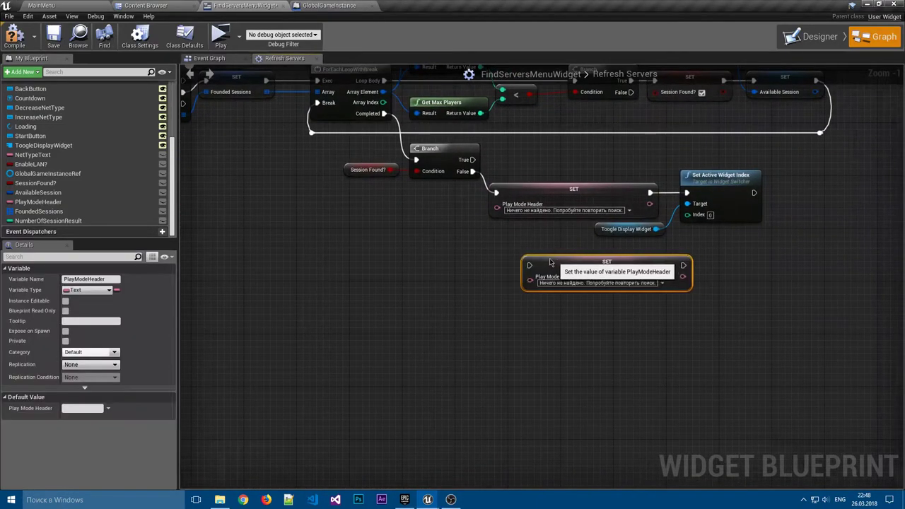
left_click_drag(530, 258, 503, 242)
left_click(441, 228)
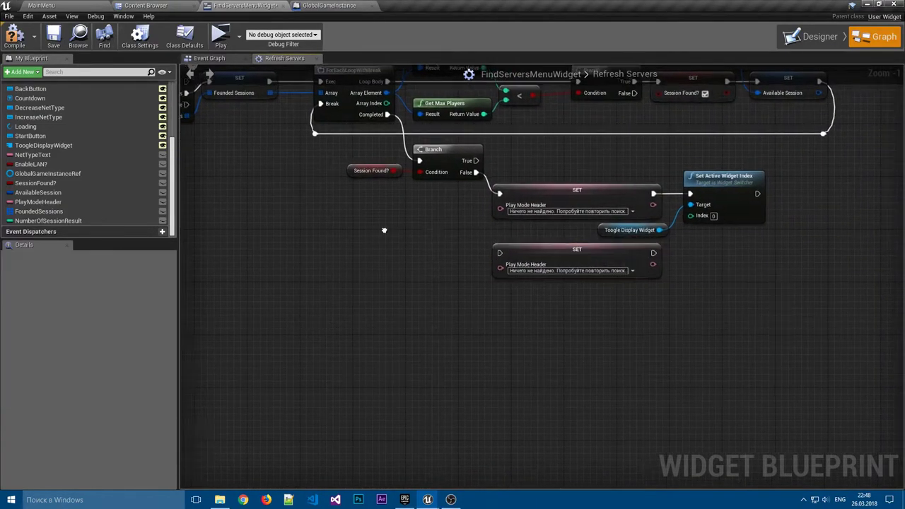
Wire On Failure to the copied SET node, tidying the wire with a reroute point.
right_click_drag(440, 228, 638, 253)
mouse_move(382, 127)
left_mouse_down()
mouse_move(710, 293)
mouse_move(694, 276)
mouse_move(418, 279)
left_mouse_up()
double_click(671, 280)
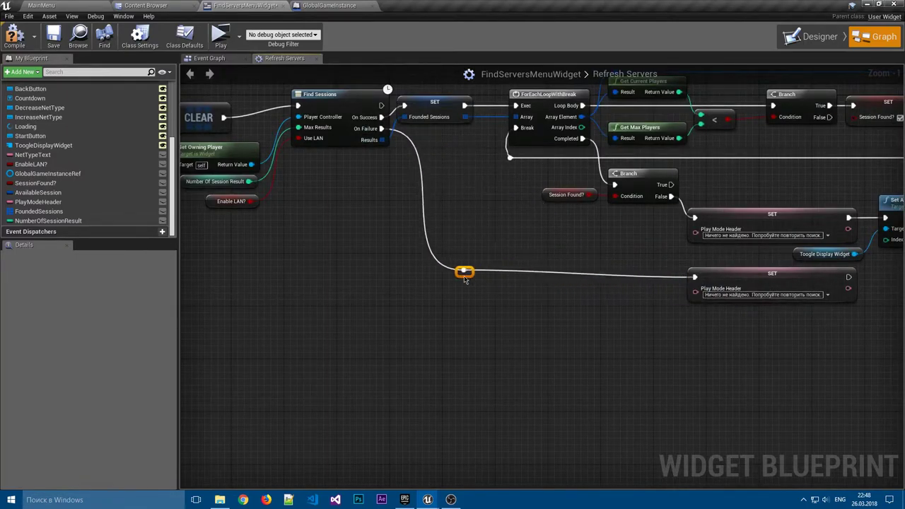
right_click_drag(427, 285, 326, 279)
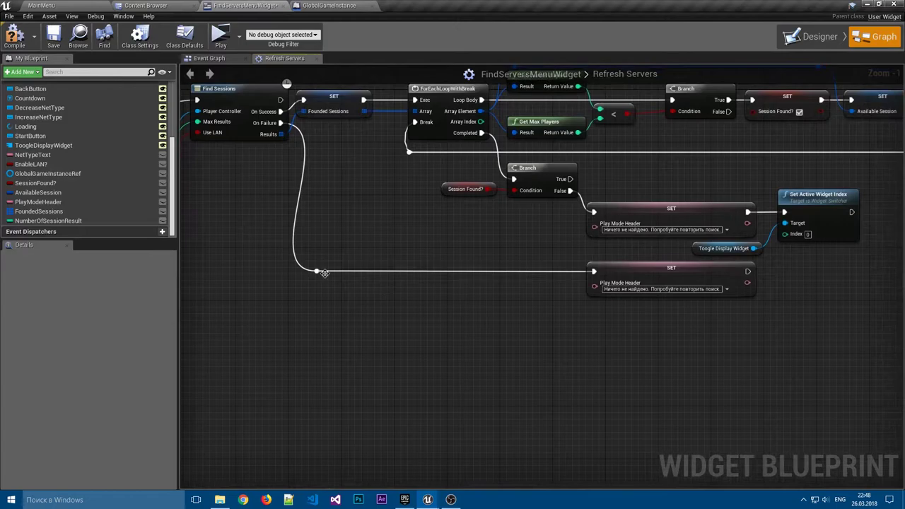
left_click_drag(318, 278, 343, 271)
right_click_drag(427, 294, 487, 311)
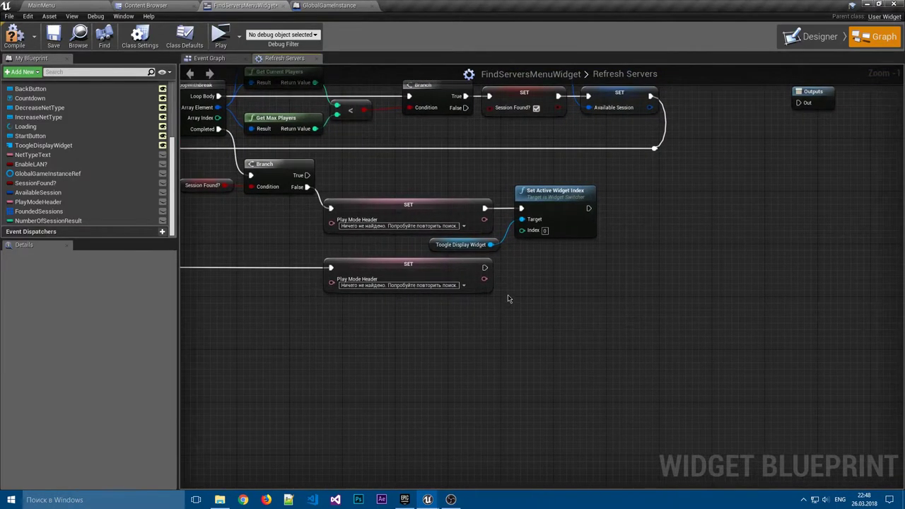
scroll(508, 294, "up", 1)
scroll(404, 305, "down", 1)
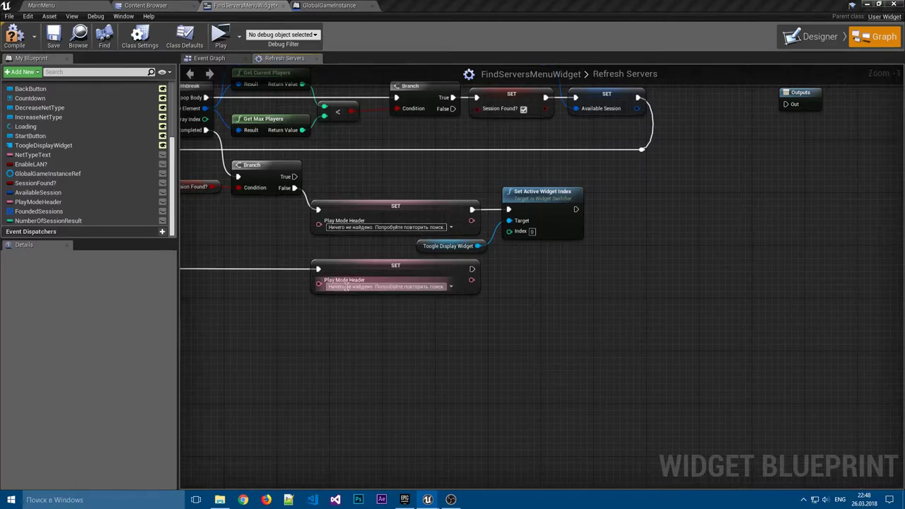
left_click_drag(374, 286, 312, 286)
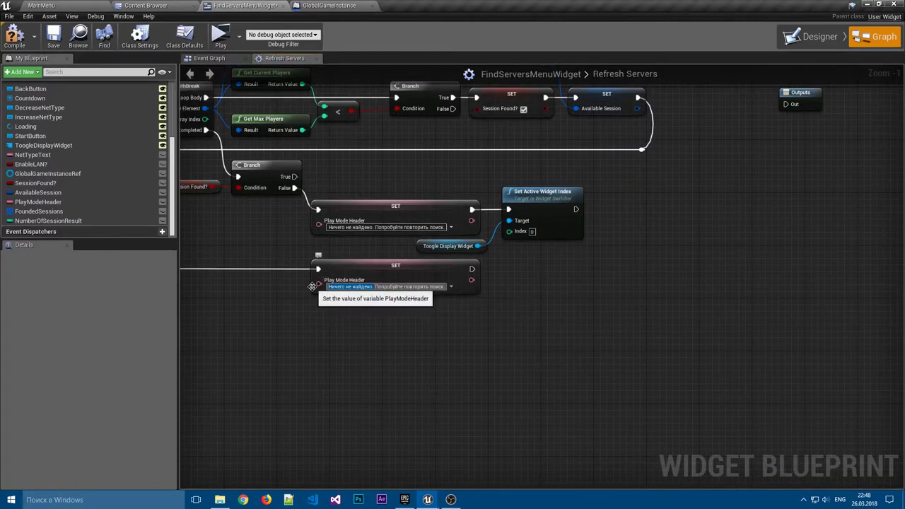
key("BackSpace")
type("Поиск не удался")
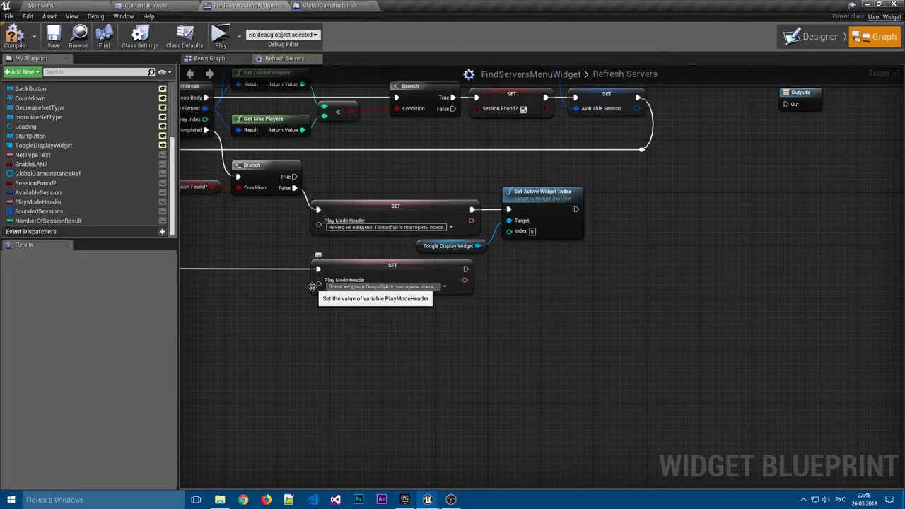
key("Left")
key("Left")
key("Left")
type("лся")
type(".")
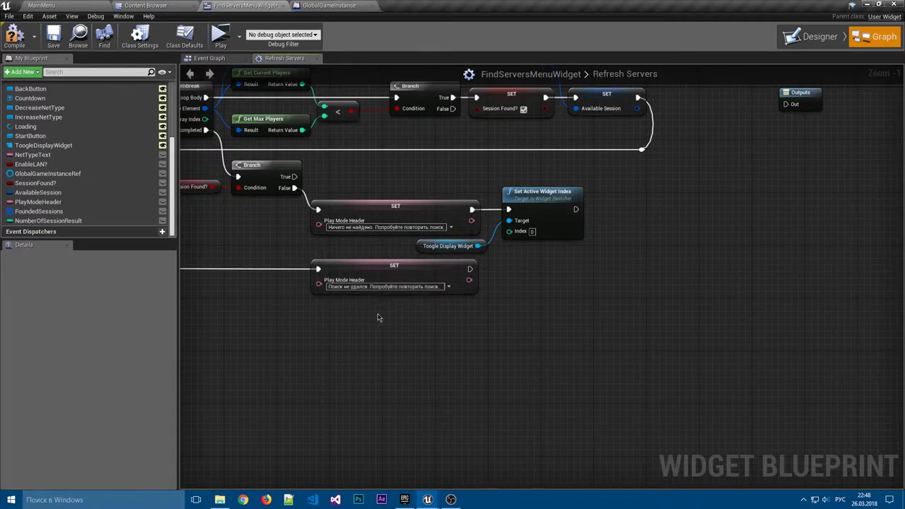
right_click_drag(428, 317, 405, 321)
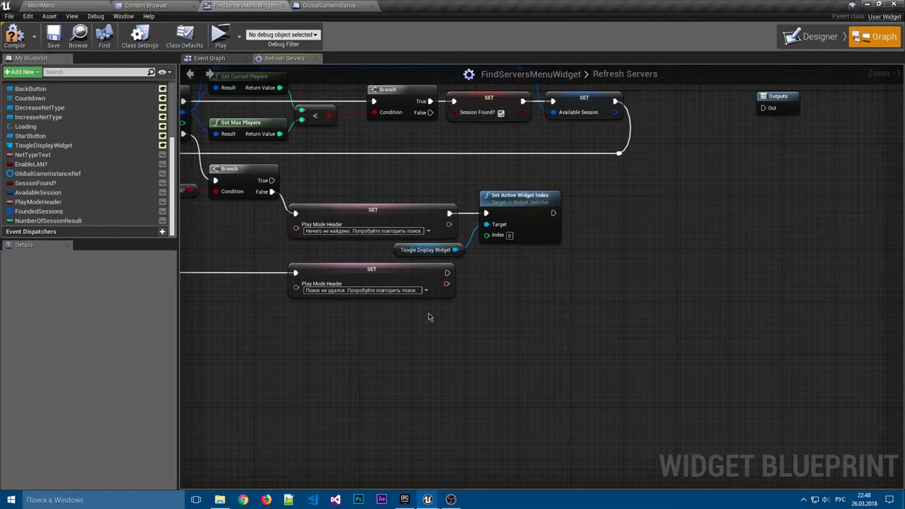
right_click_drag(429, 317, 381, 323)
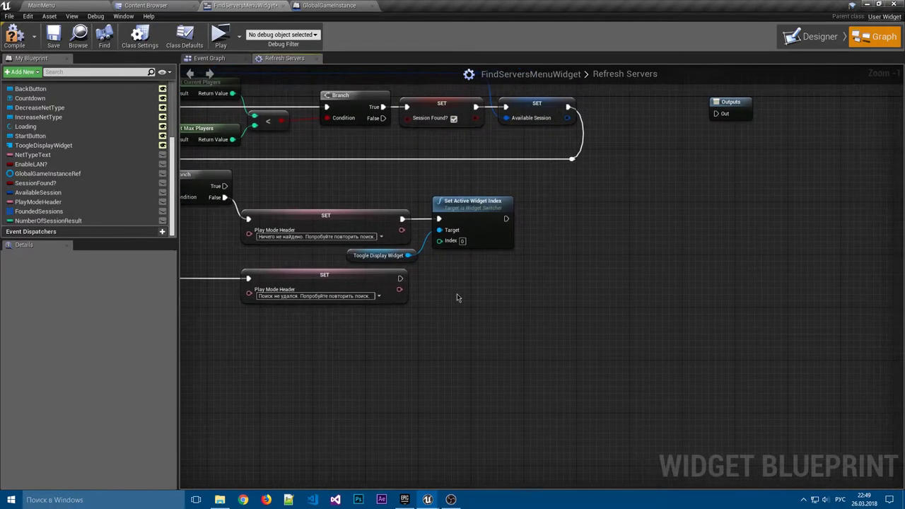
right_click_drag(477, 297, 407, 303)
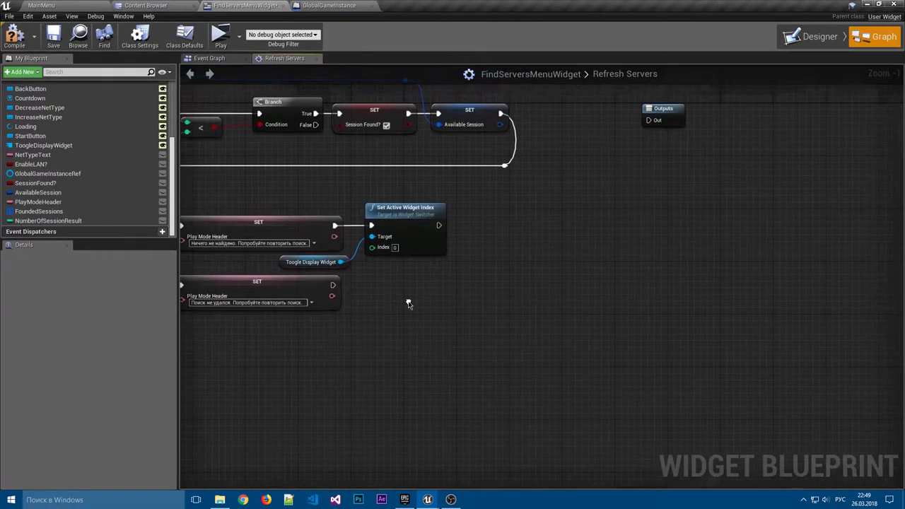
left_click_drag(332, 285, 371, 226)
right_click_drag(494, 261, 478, 300)
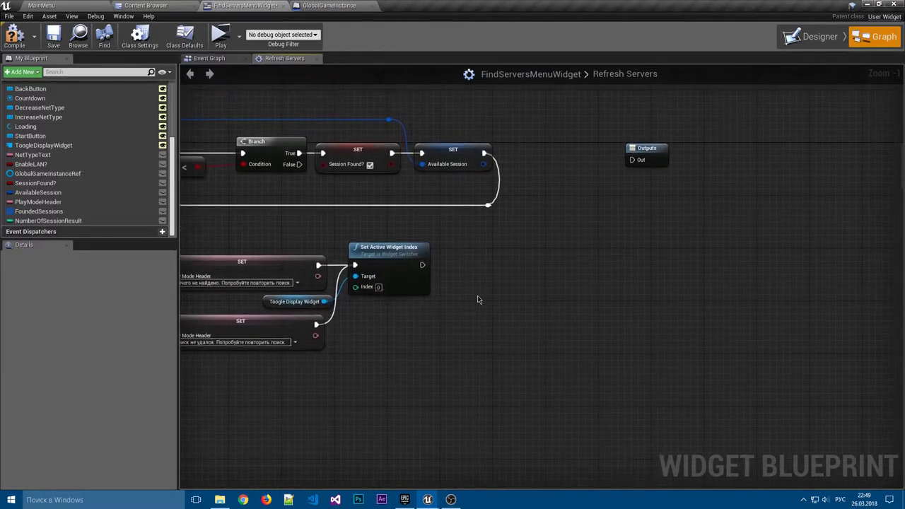
right_click_drag(456, 263, 512, 273)
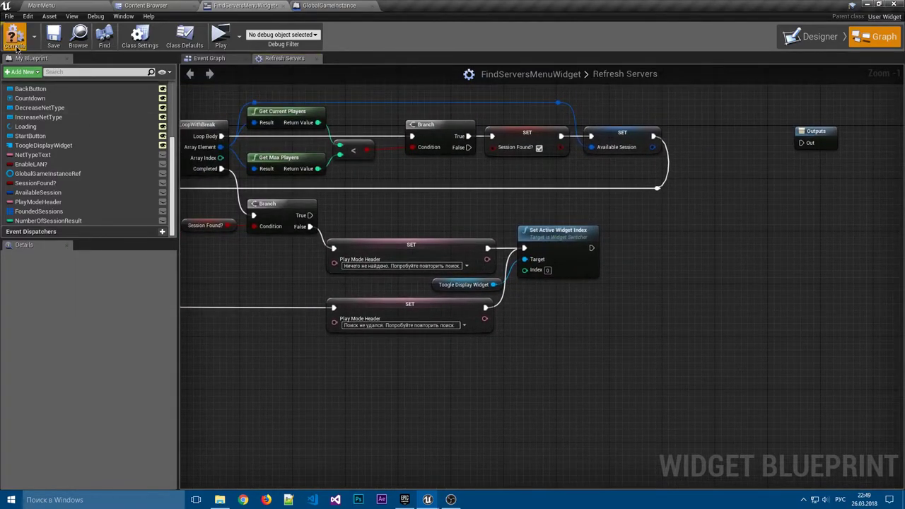
right_click_drag(680, 242, 574, 290)
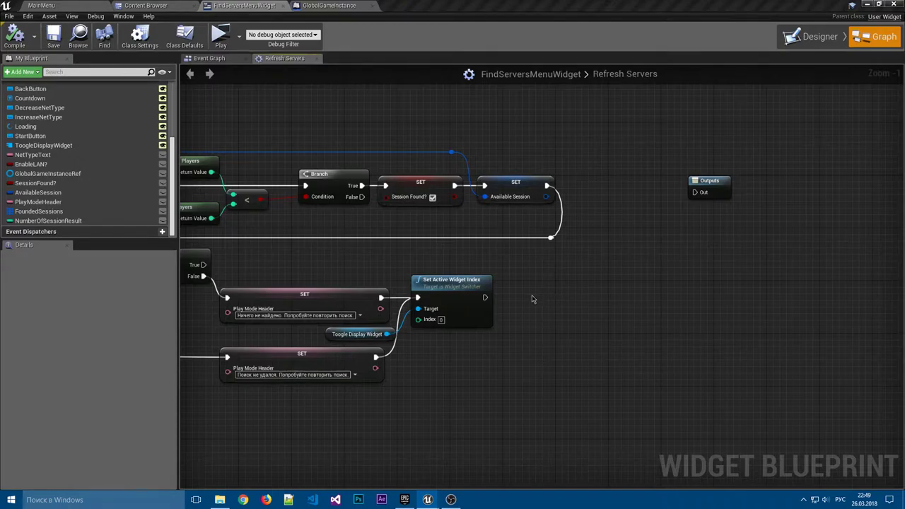
right_click_drag(535, 303, 620, 298)
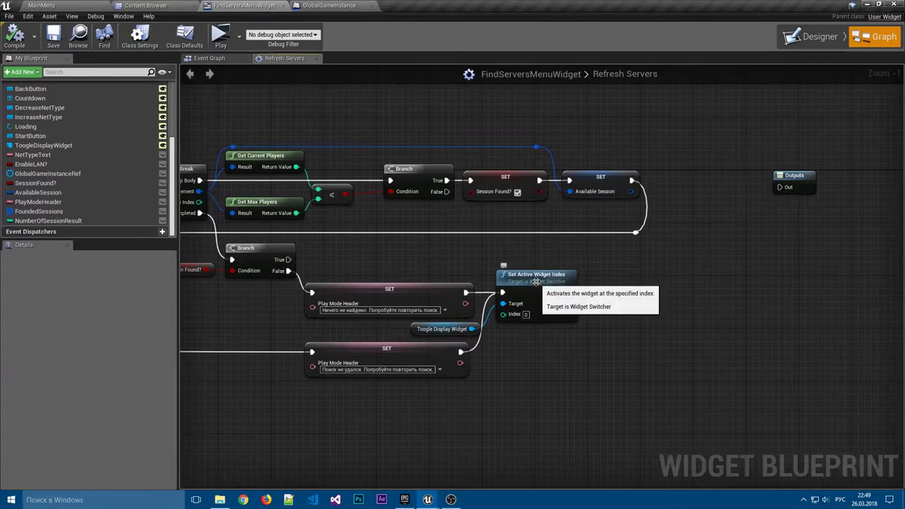
Move the header SET and widget switch nodes slightly lower to make room.
left_click(812, 37)
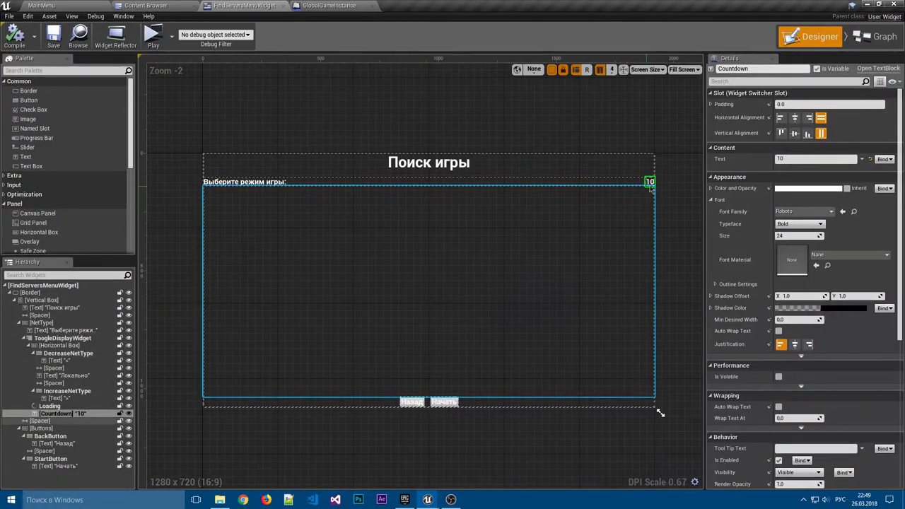
left_click(880, 37)
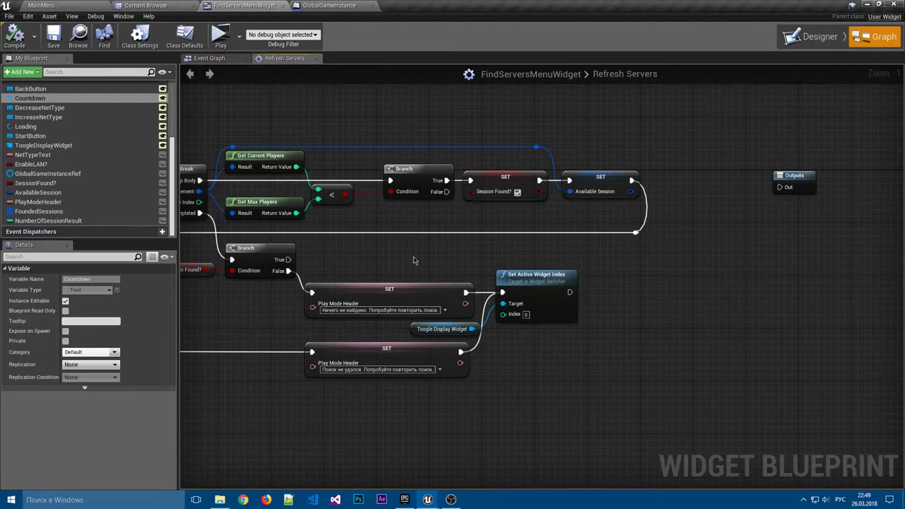
key("alt+shift")
left_click(414, 329)
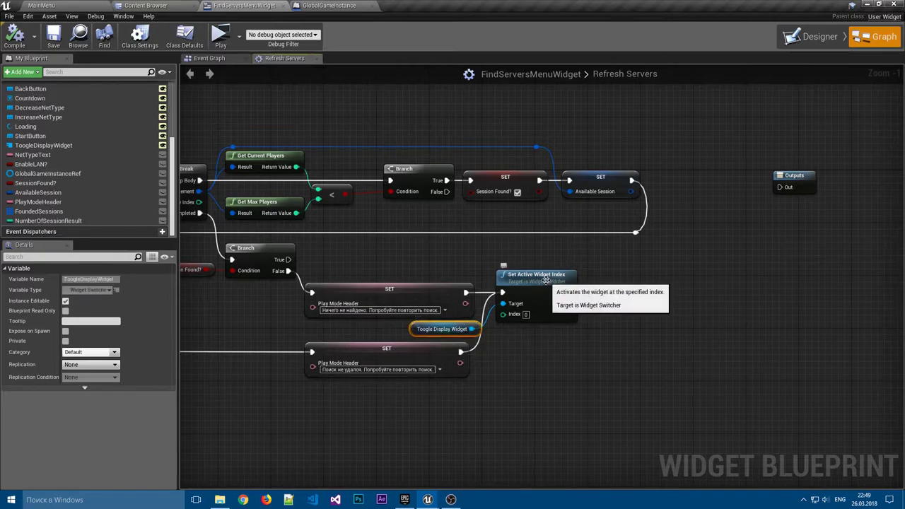
left_click(630, 361)
mouse_move(601, 432)
left_mouse_down()
mouse_move(370, 269)
mouse_move(388, 321)
left_mouse_up()
key("ctrl+z")
scroll(388, 321, "down", 3)
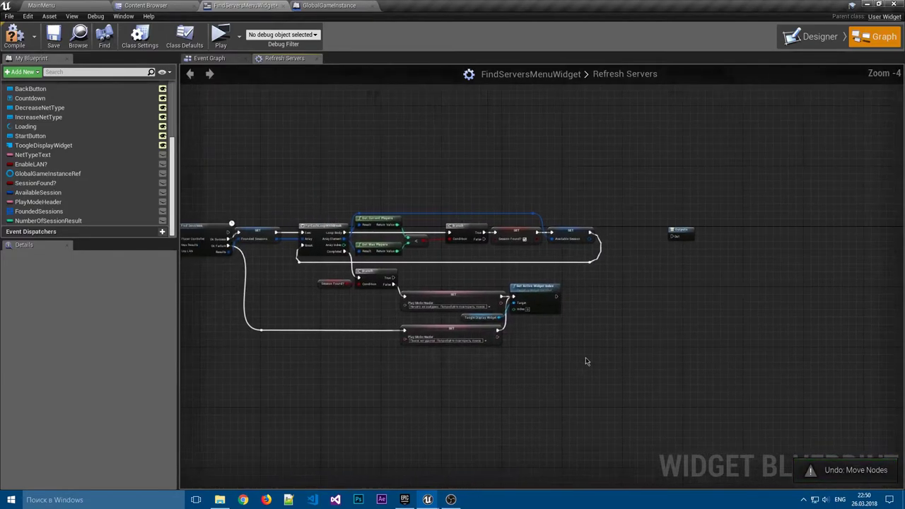
left_click_drag(262, 333, 263, 351)
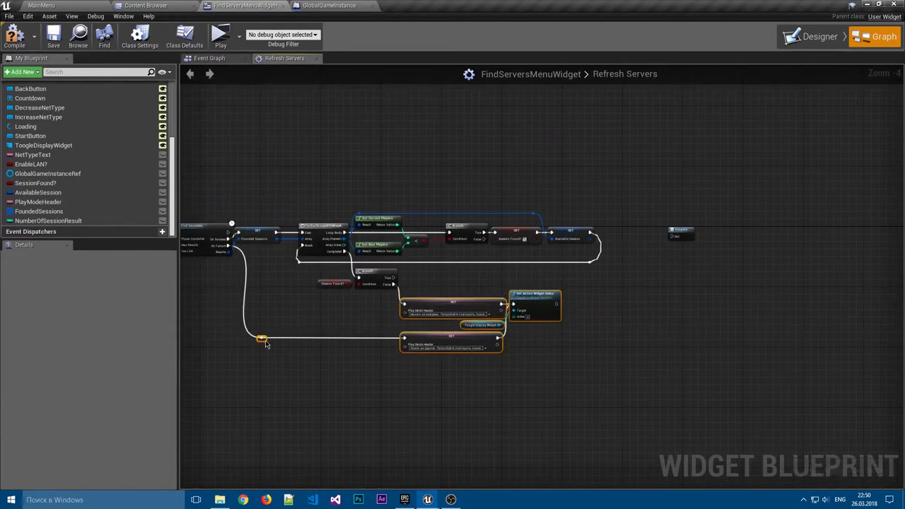
left_click(502, 295)
scroll(503, 294, "up", 4)
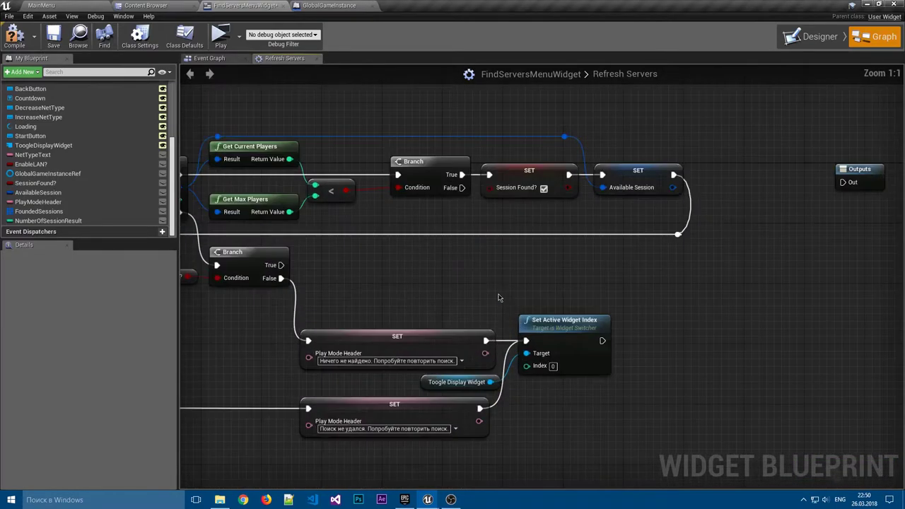
Paste a copy of Set Active Widget Index, run it from Branch True, and set Index to 2.
key("ctrl+v")
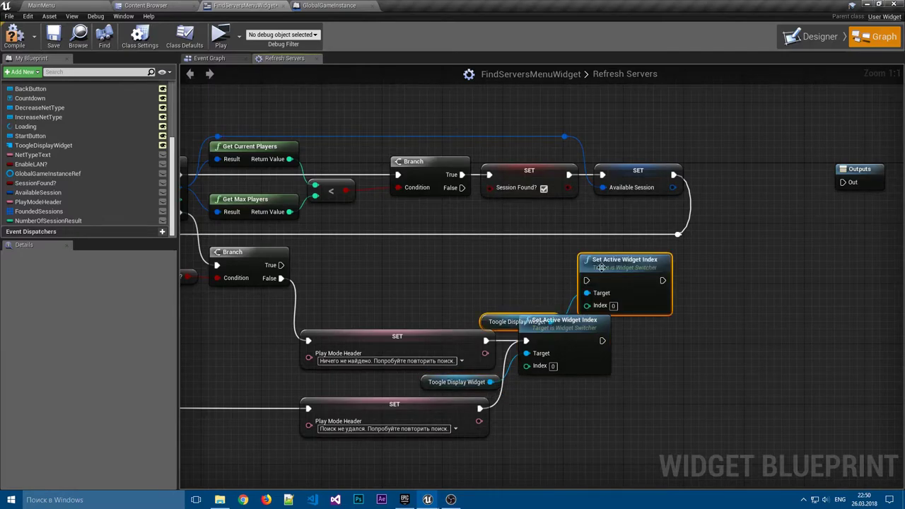
left_click_drag(565, 258, 547, 253)
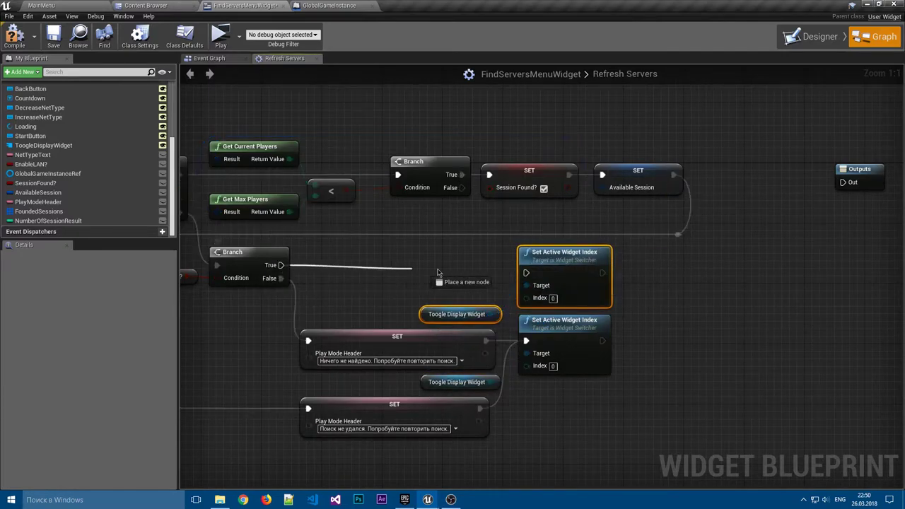
mouse_move(280, 265)
left_mouse_down()
mouse_move(526, 273)
mouse_move(558, 251)
left_mouse_up()
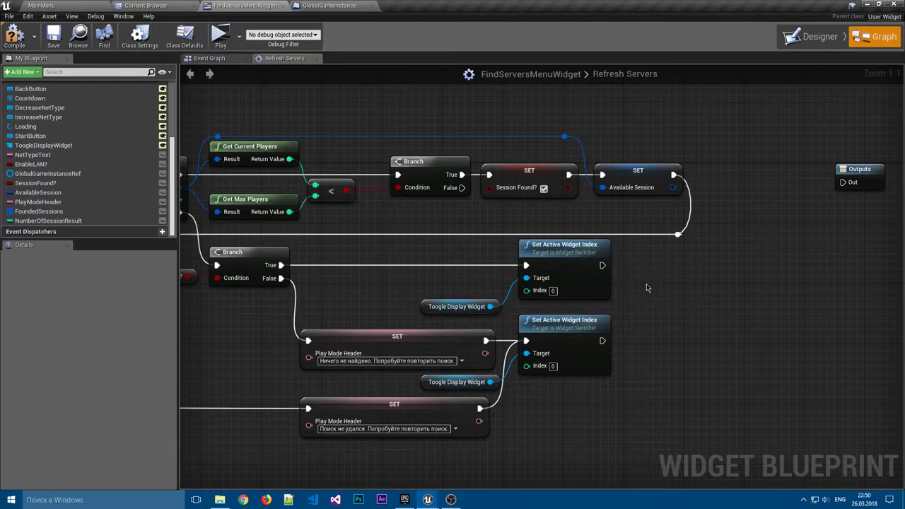
left_click(552, 291)
type("2")
right_click_drag(626, 287, 424, 306)
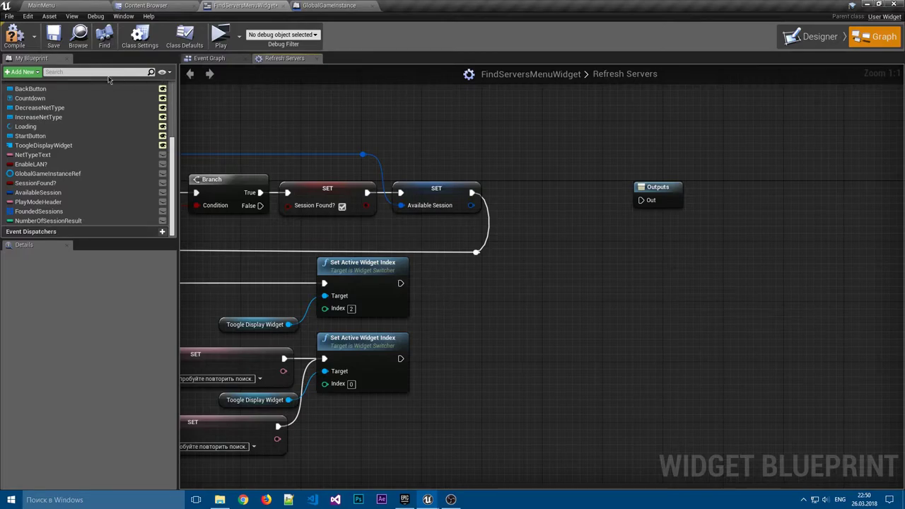
Switch to the Event Graph.
left_click(809, 37)
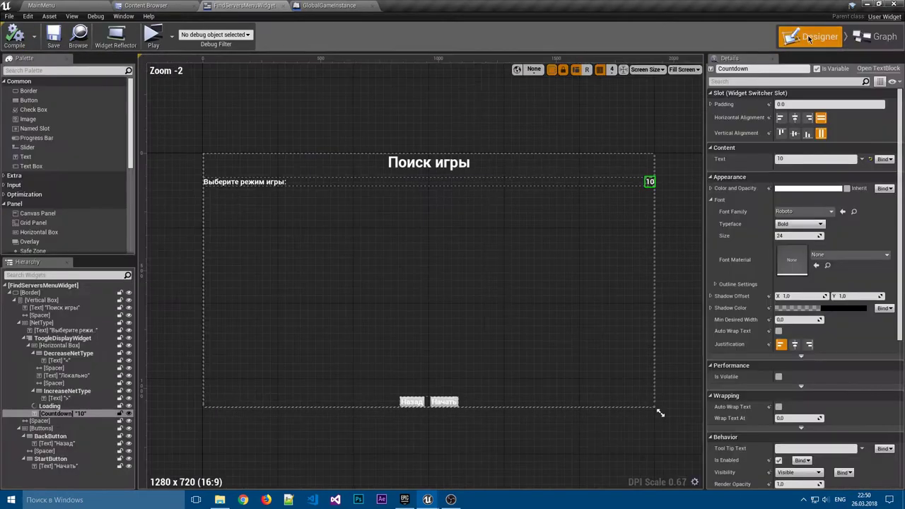
left_click(876, 37)
left_click(209, 58)
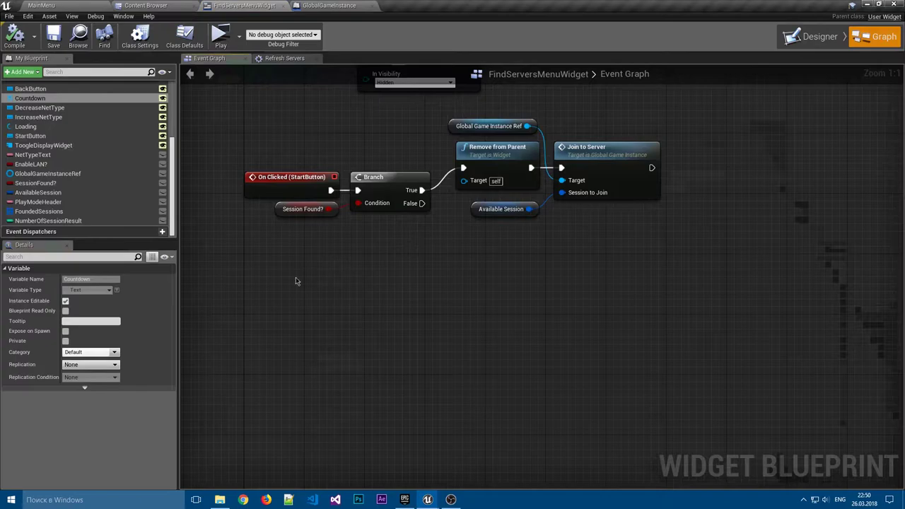
Add a Custom Event named DisplaySession to the Event Graph.
right_click_drag(296, 281, 340, 275)
right_click(345, 322)
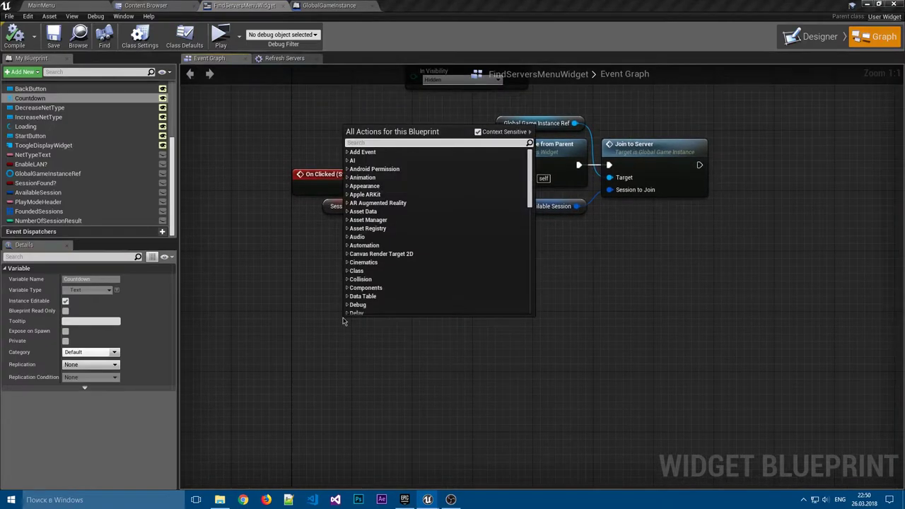
type("custom event")
key("Return")
type("O")
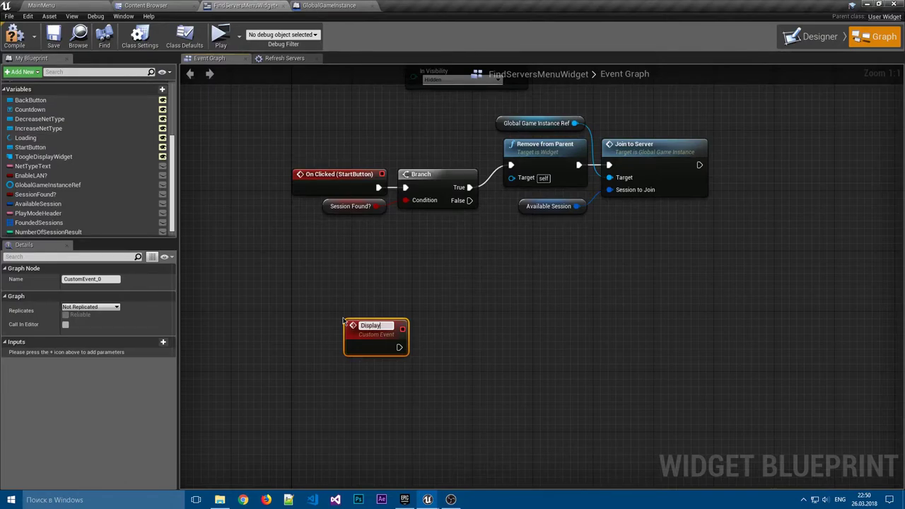
type("ession")
key("Return")
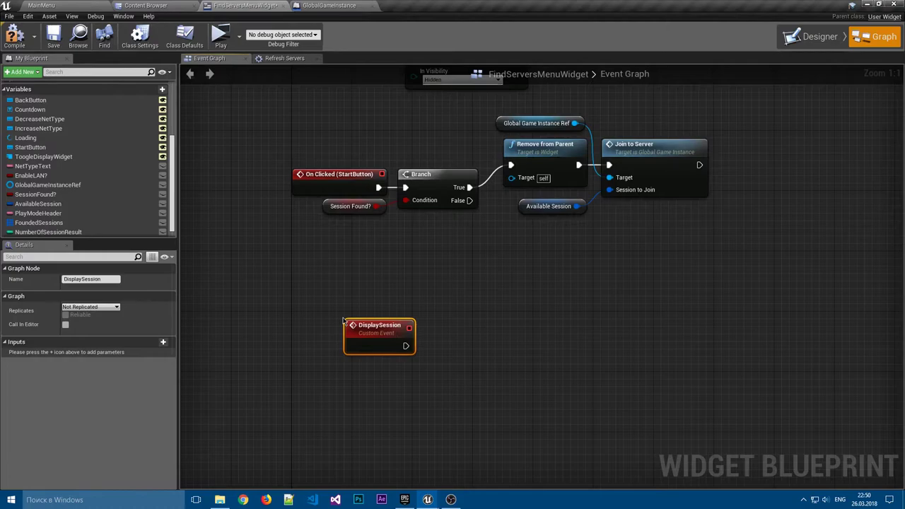
left_click_drag(364, 325, 313, 318)
left_click(340, 277)
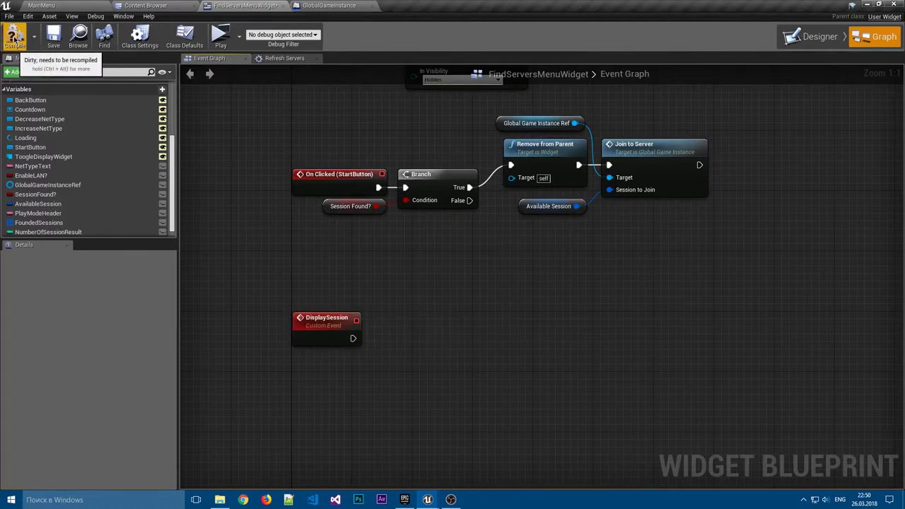
Give DisplaySession a SessionToJoin input of type Blueprint Session Result and save.
left_click(313, 325)
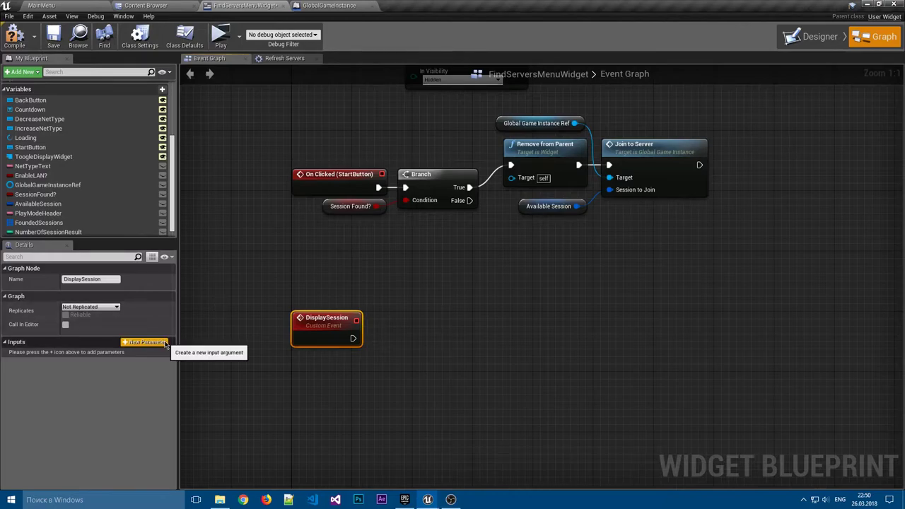
left_click(164, 343)
left_click(53, 353)
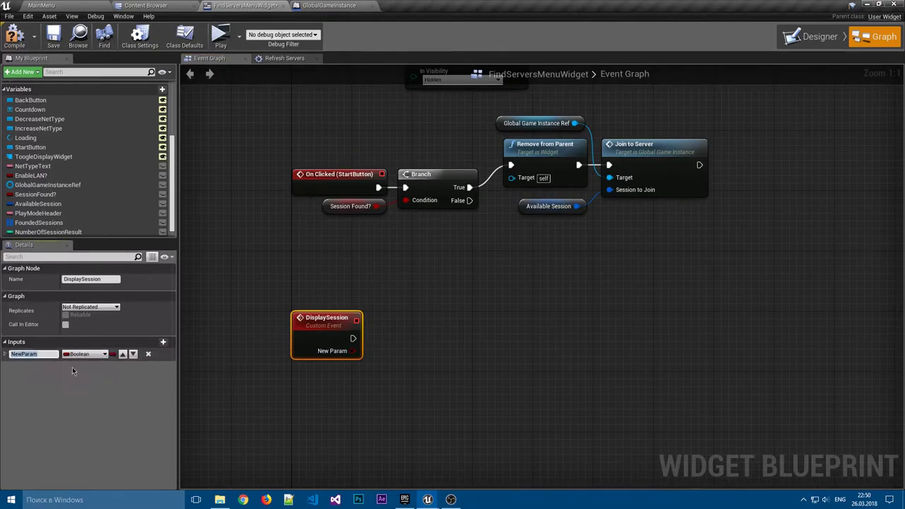
type("A")
key("BackSpace")
type("Sessi")
type("onToJoin")
key("Return")
left_click(80, 354)
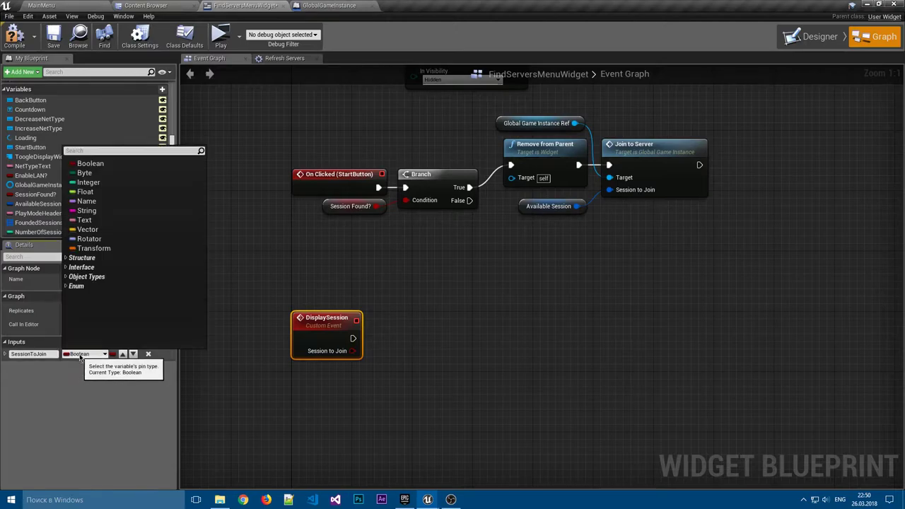
type("sess")
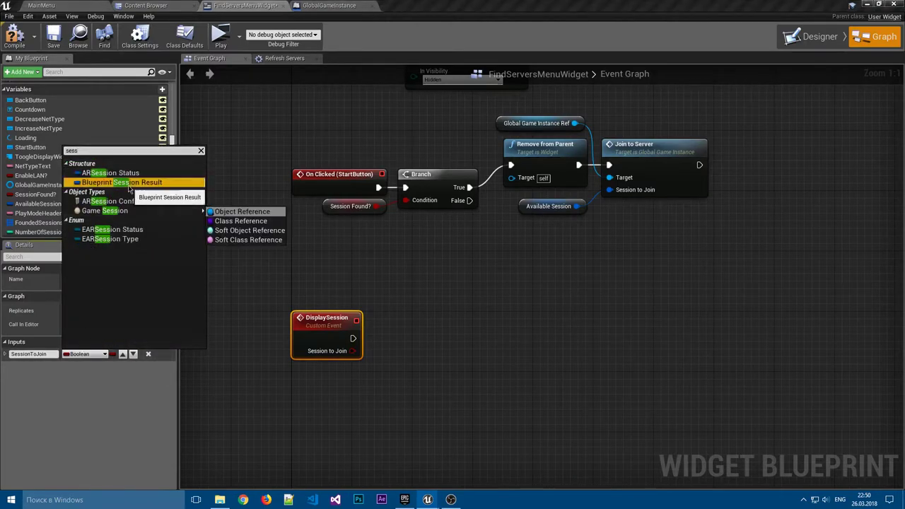
left_click(129, 185)
key("ctrl+s")
left_click(260, 279)
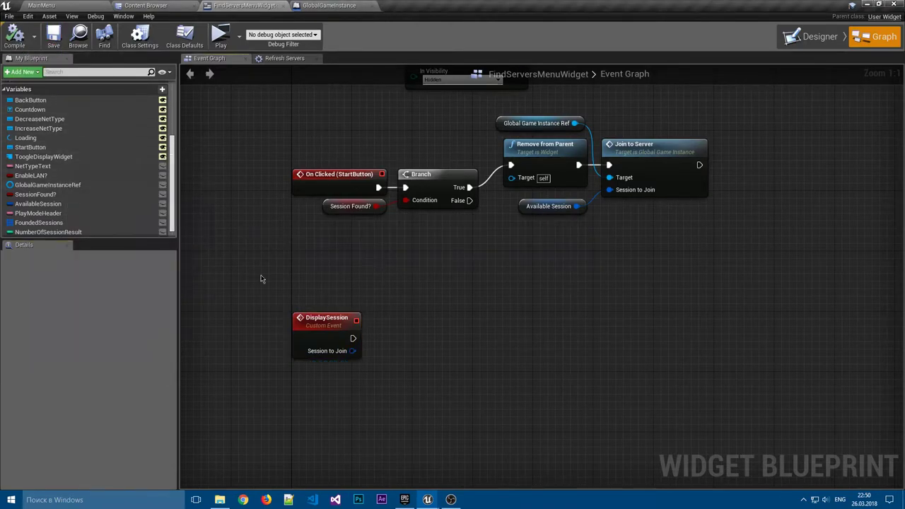
In Refresh Servers, add a Display Session call after the index-2 widget switch.
left_click(277, 59)
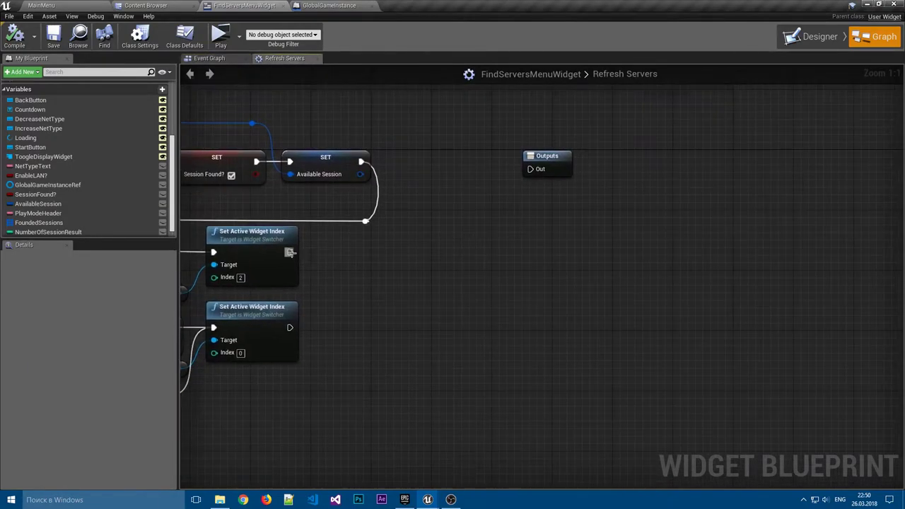
left_click_drag(289, 251, 471, 265)
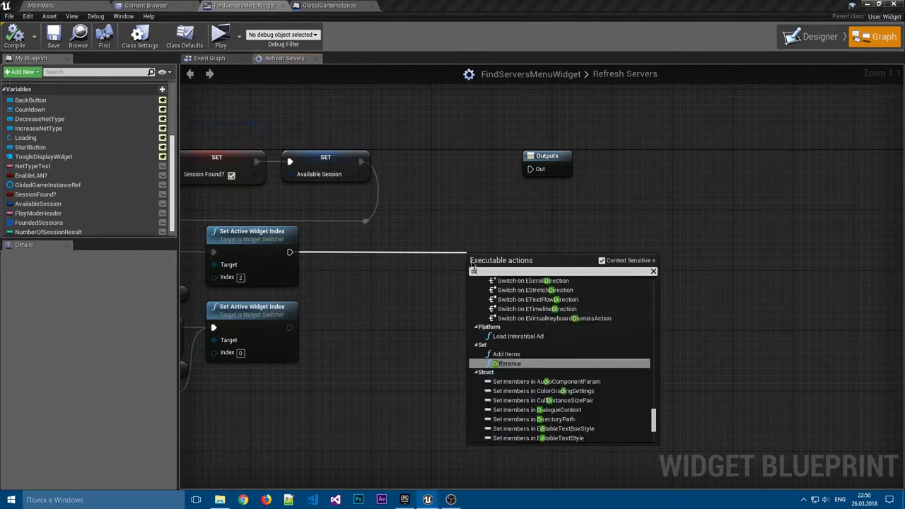
type("display")
key("Return")
left_click_drag(475, 241, 455, 236)
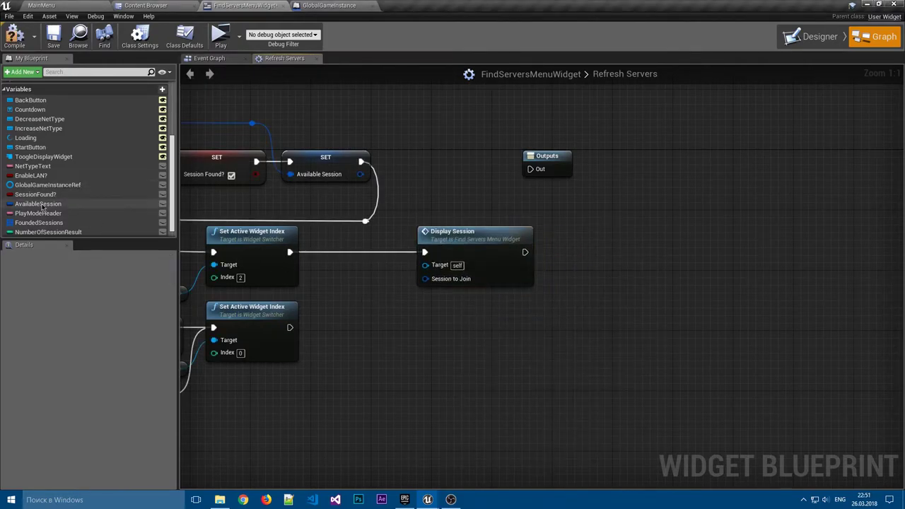
Plug an AvailableSession getter into Session to Join and compile the blueprint.
left_click_drag(38, 204, 426, 279)
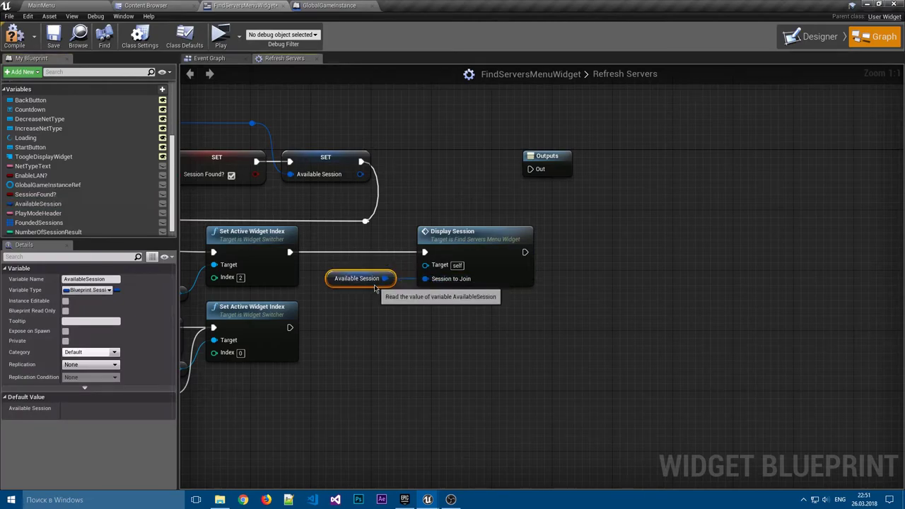
left_click_drag(367, 271, 364, 278)
left_click(381, 311)
left_click(15, 36)
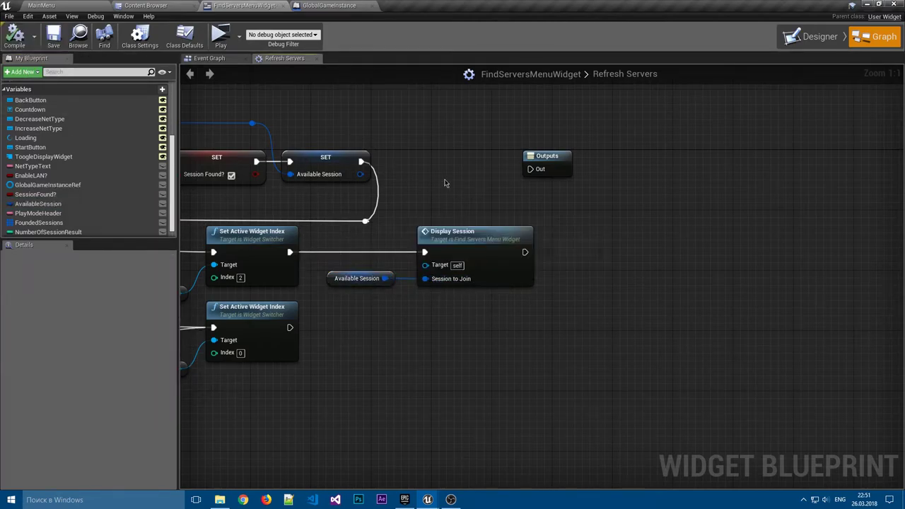
left_click(546, 157)
right_click_drag(537, 184, 614, 193)
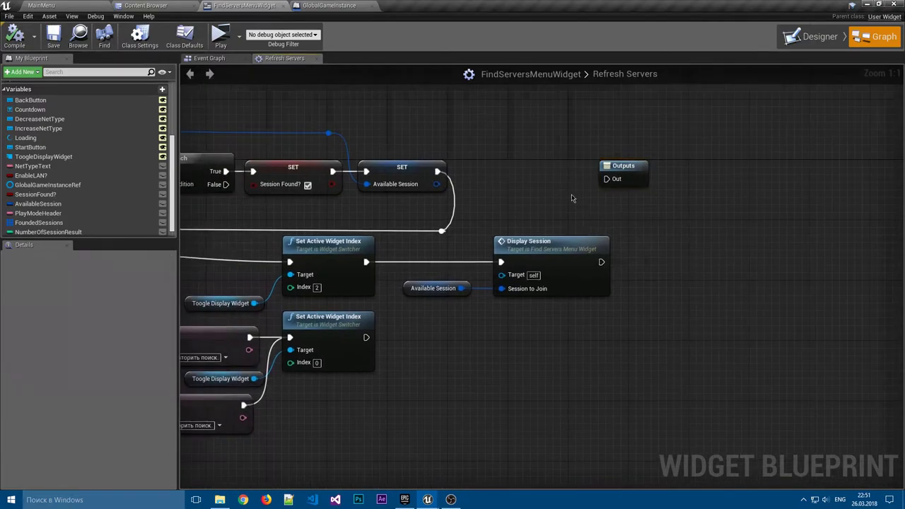
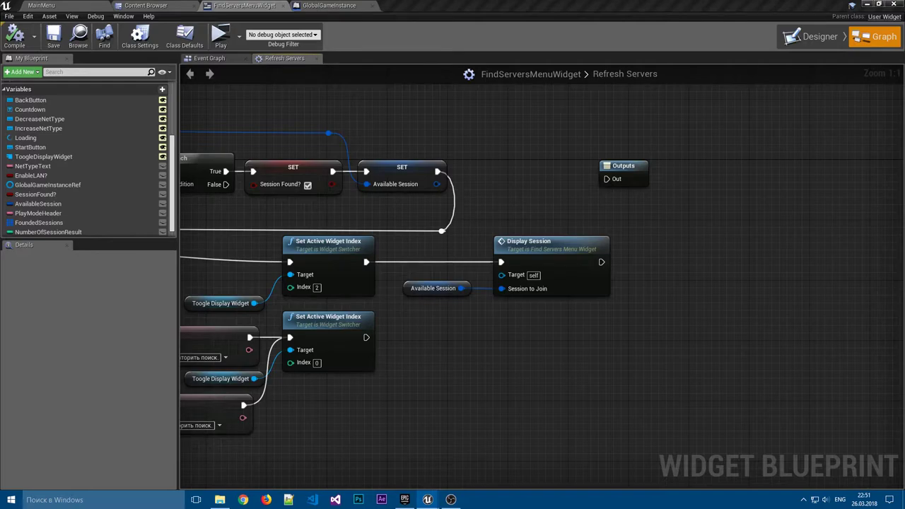
Delete the Out output parameter from the Refresh Servers function's Outputs node.
left_click(198, 60)
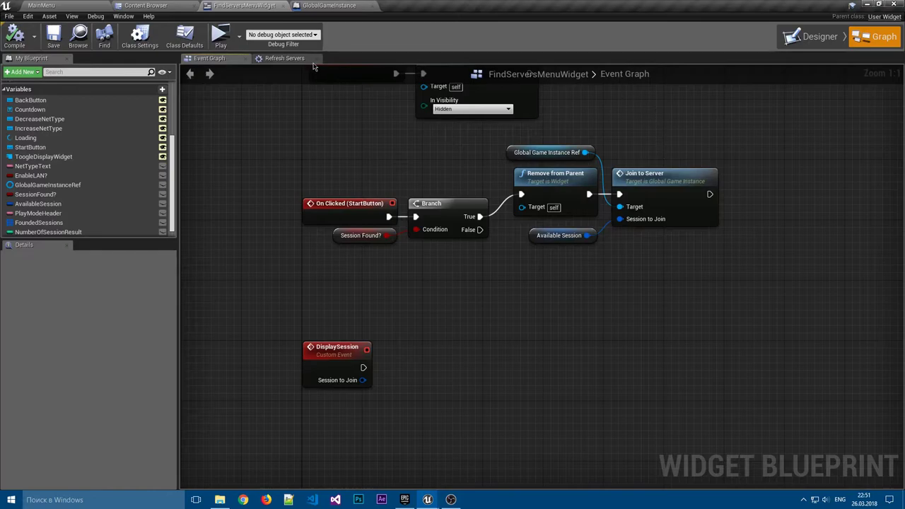
left_click(283, 58)
left_click(644, 180)
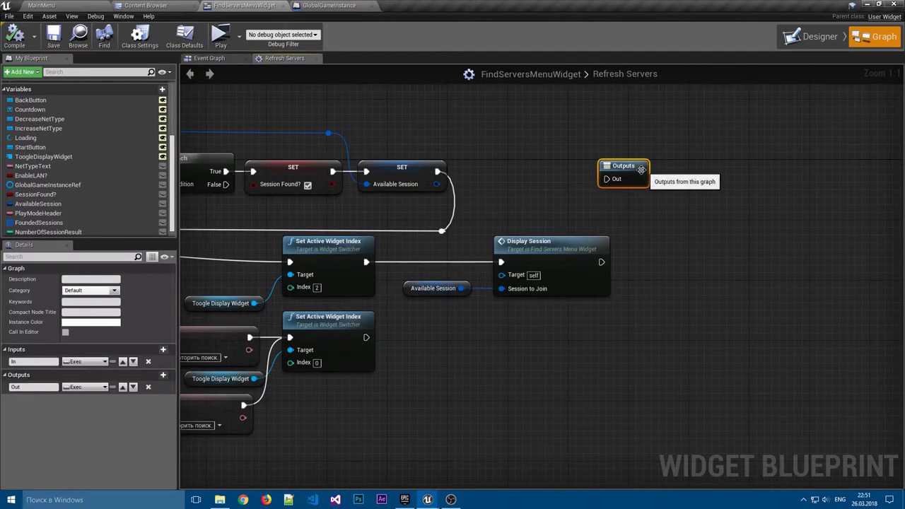
left_click(147, 387)
Save the FindServersMenuWidget blueprint and briefly check the Designer layout.
left_click(53, 35)
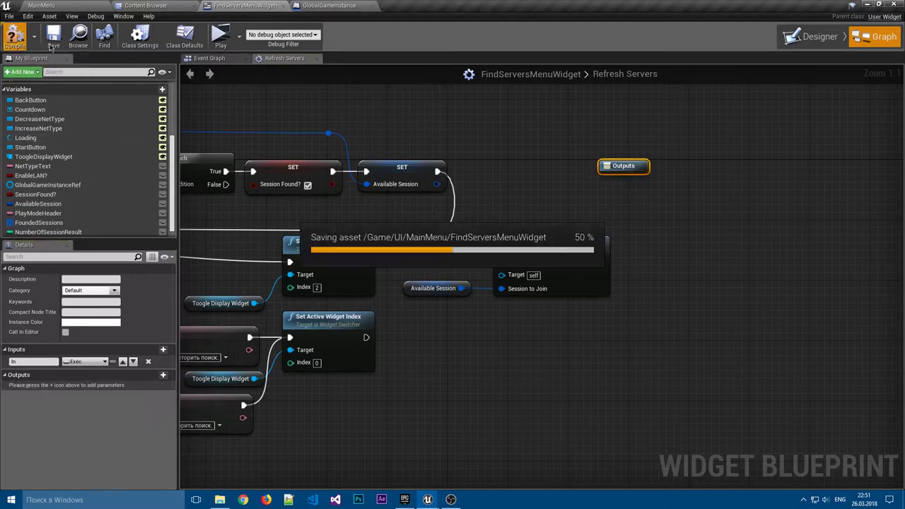
left_click(812, 39)
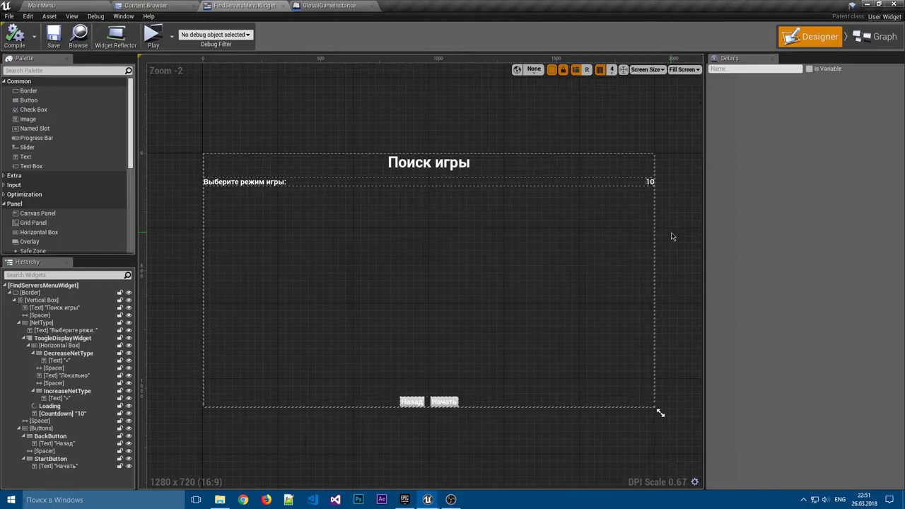
right_click_drag(673, 237, 657, 159)
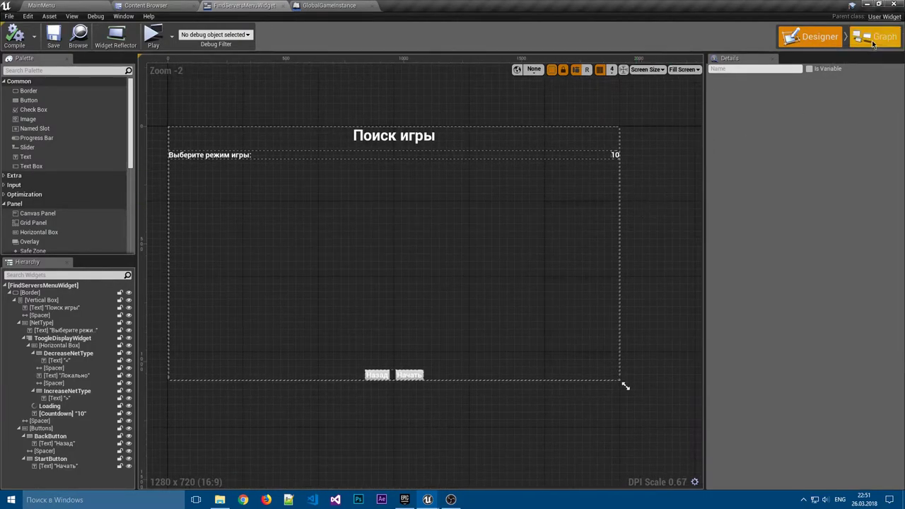
left_click(877, 36)
Call Refresh Servers from the Start button Branch's False output.
left_click(230, 60)
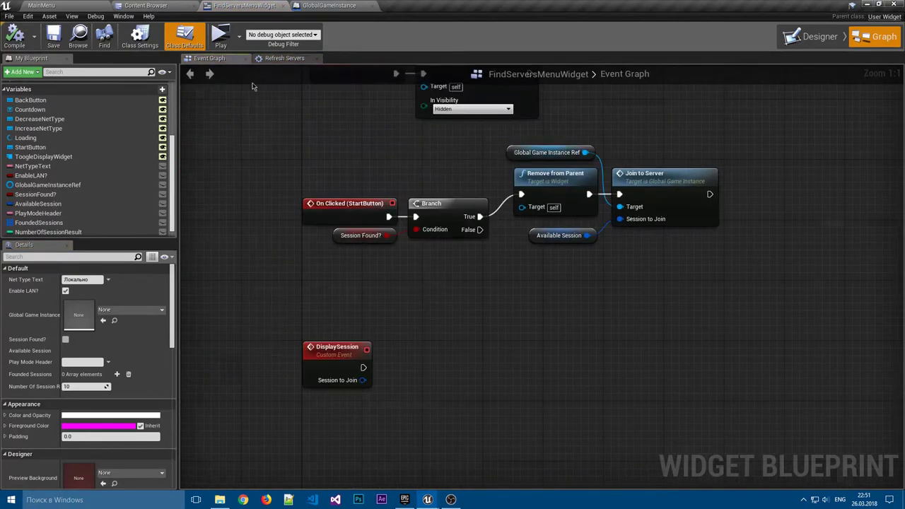
mouse_move(432, 232)
left_mouse_down()
mouse_move(502, 311)
mouse_move(518, 286)
left_mouse_up()
type("refresh")
left_click(538, 299)
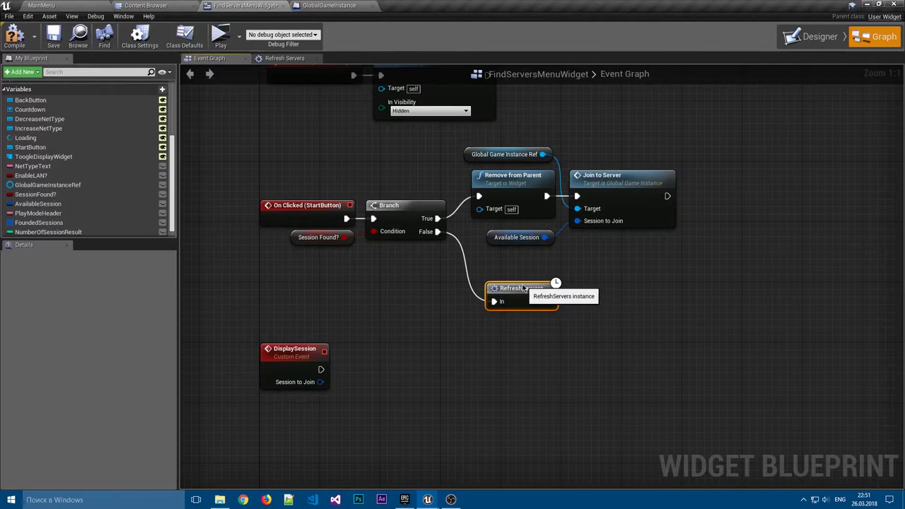
Compile and save the widget blueprint.
left_click(603, 280)
key("F7")
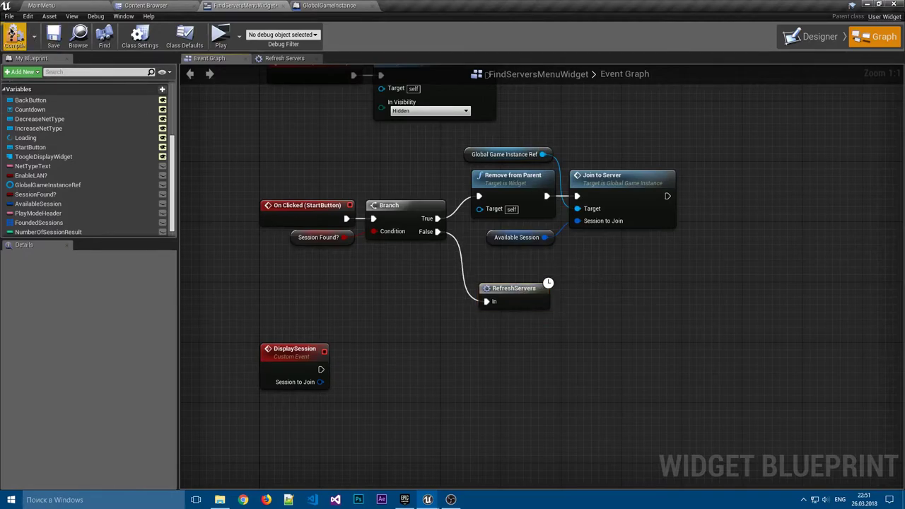
key("ctrl+s")
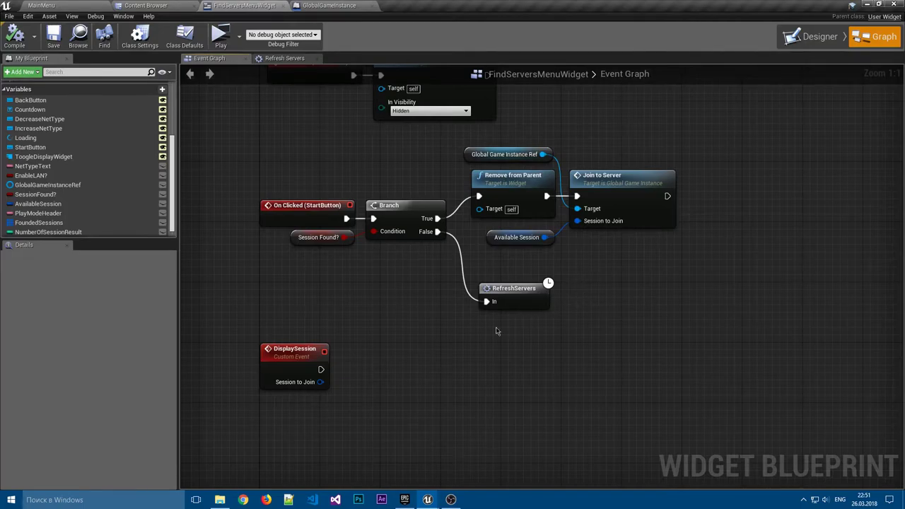
Review the Refresh Servers graph, then select the Start button node group.
left_click(303, 60)
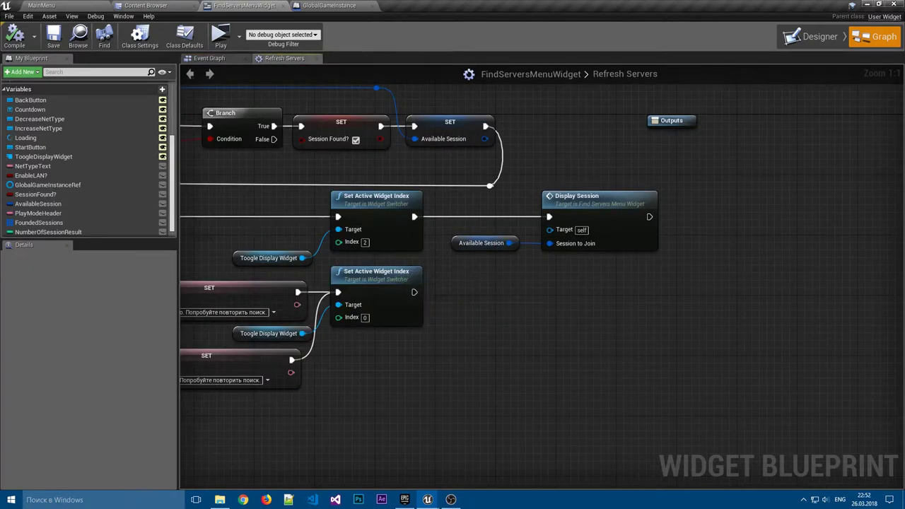
left_click(225, 61)
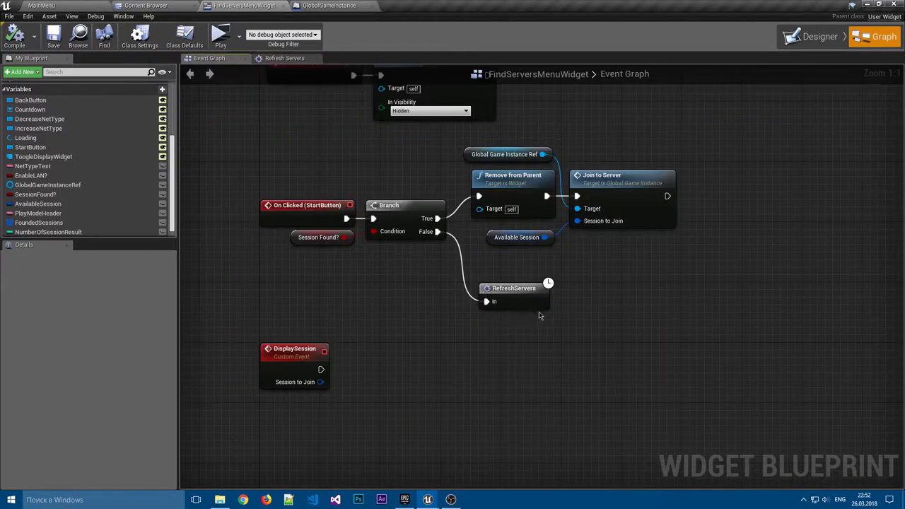
left_click_drag(770, 381, 231, 185)
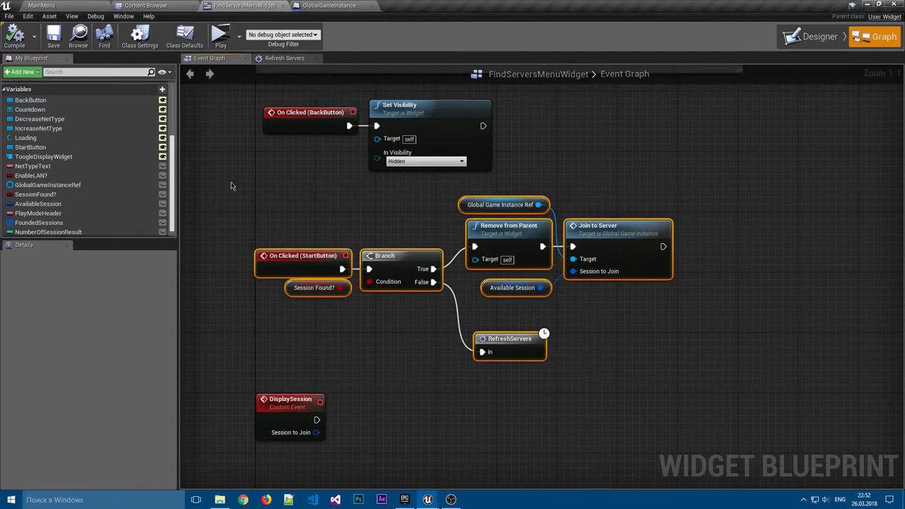
Title the comment around the Start button nodes 'Поиск сессии, если еще не найдена'.
type("c")
type("П")
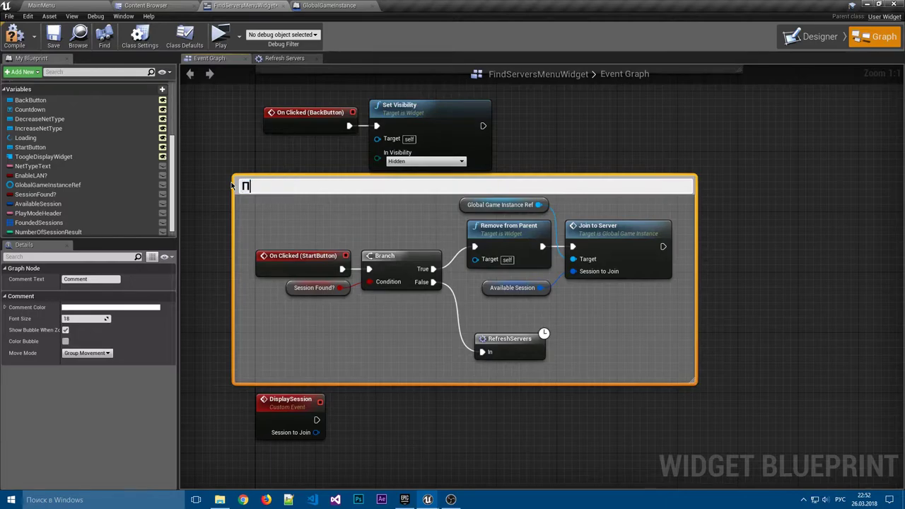
type("иск сес")
type("сии")
type(" если")
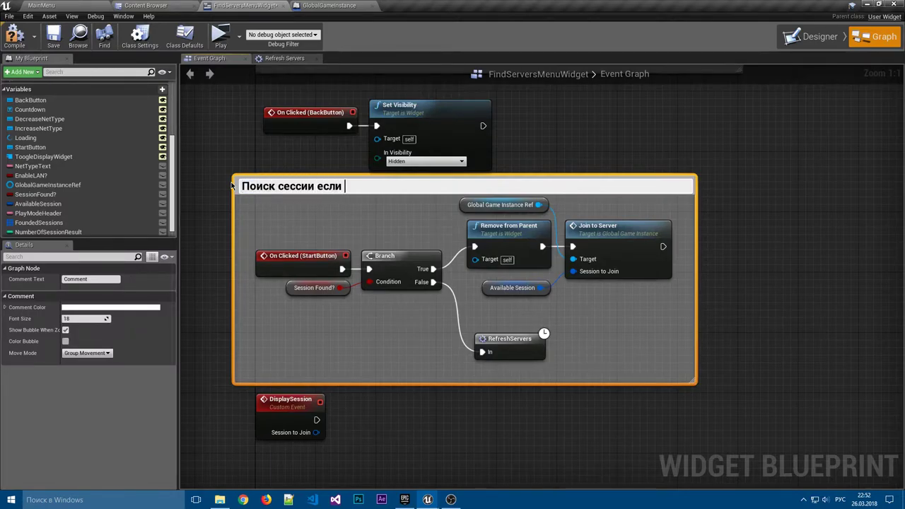
key("BackSpace")
key("BackSpace")
key("BackSpace")
key("BackSpace")
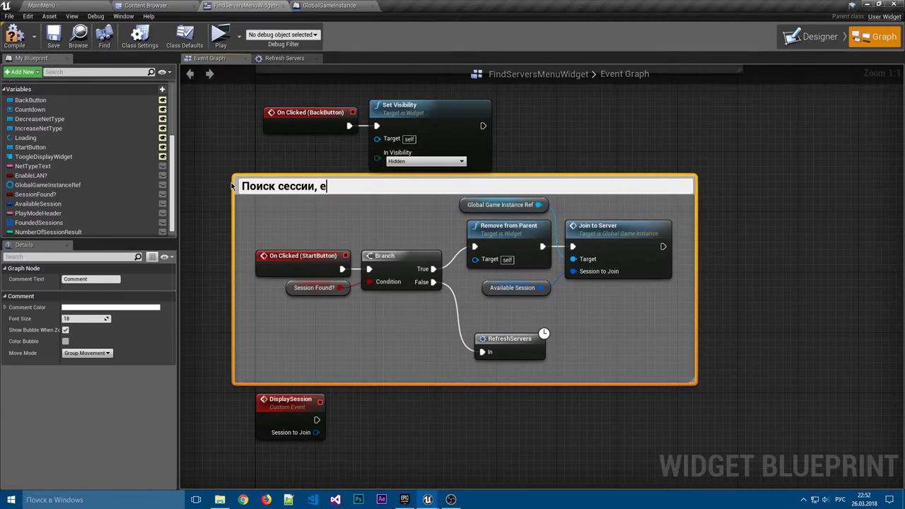
type("сли не на")
key("BackSpace")
type("на")
type("йл")
key("BackSpace")
type("дена теку")
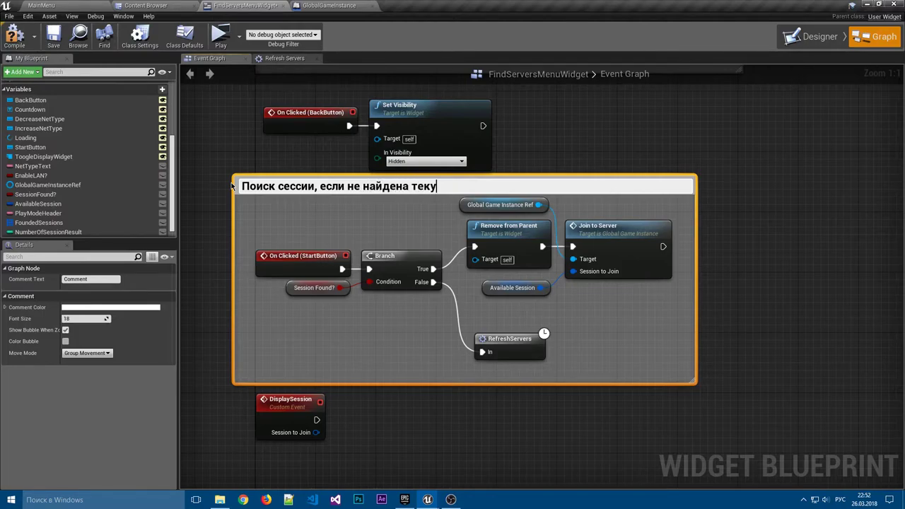
type("щая")
key("BackSpace")
key("BackSpace")
key("BackSpace")
key("BackSpace")
key("BackSpace")
key("BackSpace")
key("BackSpace")
key("BackSpace")
type("ще не")
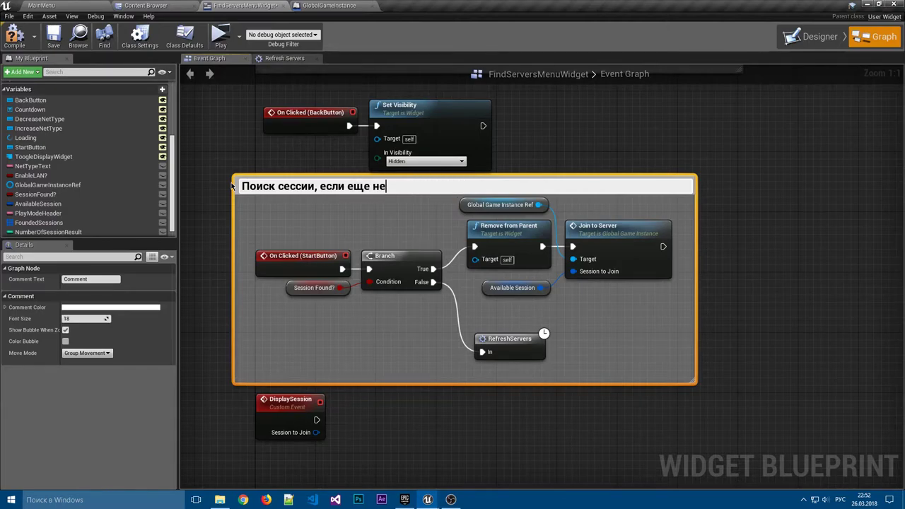
type(" найд")
key("BackSpace")
type("ена")
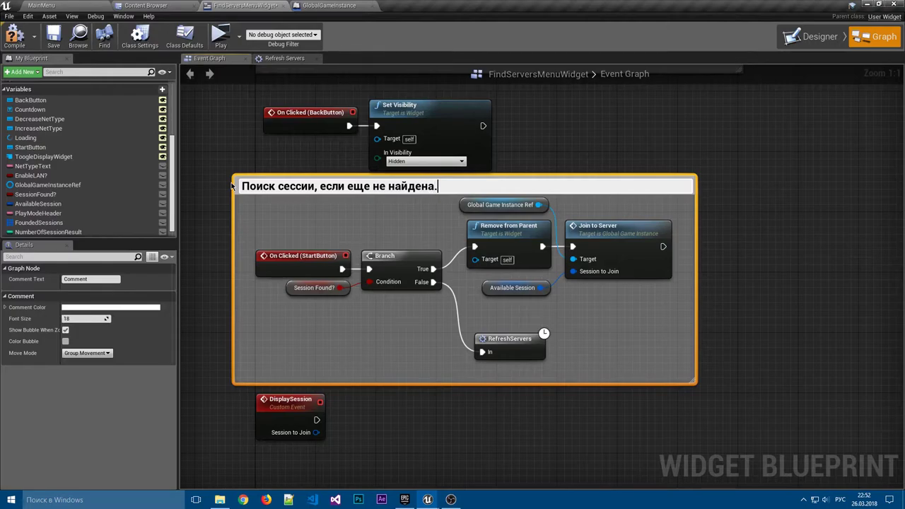
key("Return")
Shift the comment group and the DisplaySession event lower for spacing.
left_click_drag(552, 182, 552, 189)
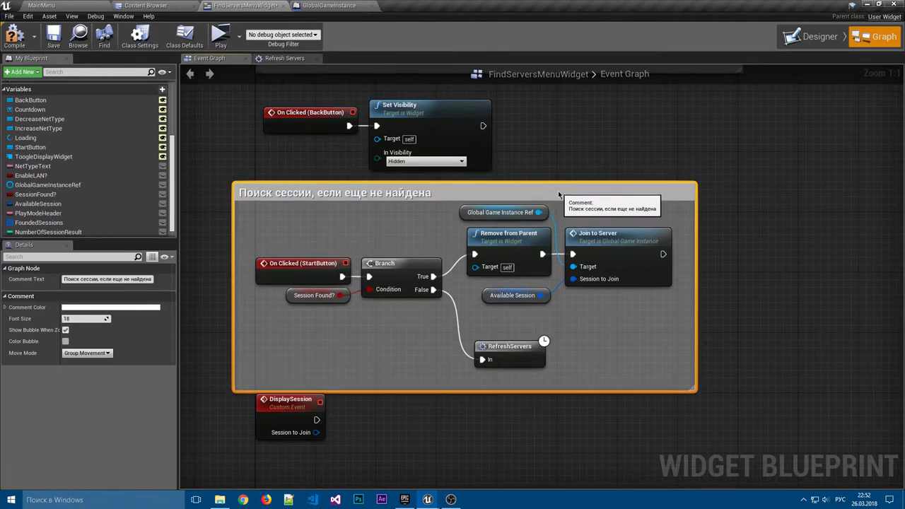
left_click_drag(304, 414, 304, 436)
left_click(373, 424)
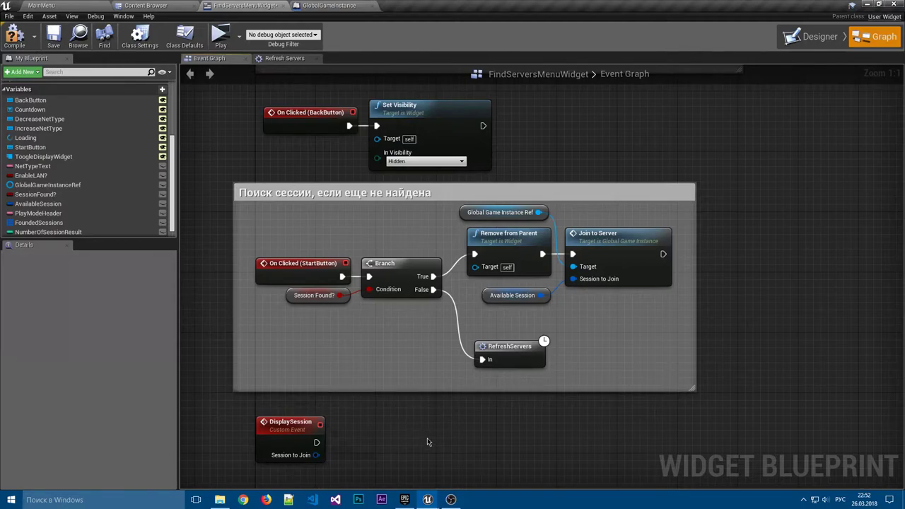
right_click_drag(427, 442, 427, 322)
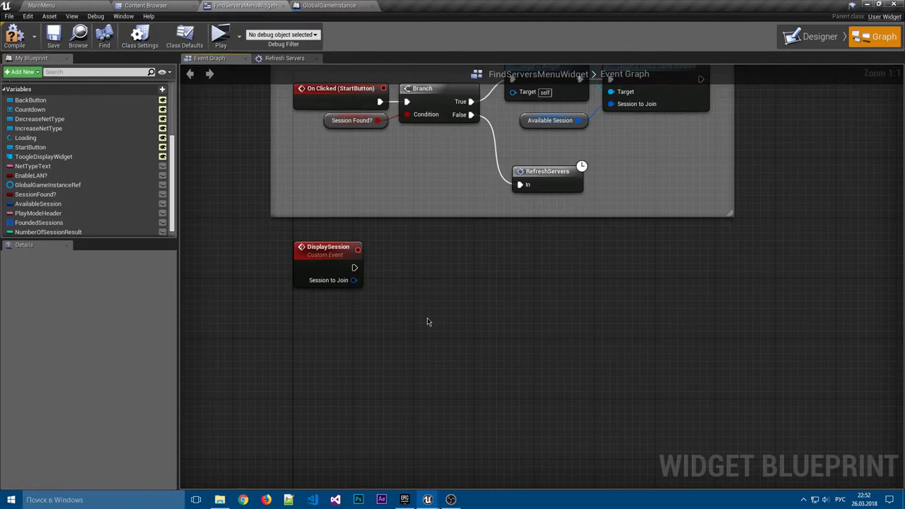
Add a SET AvailableSession node after DisplaySession, storing its Session to Join.
right_click_drag(427, 321, 396, 321)
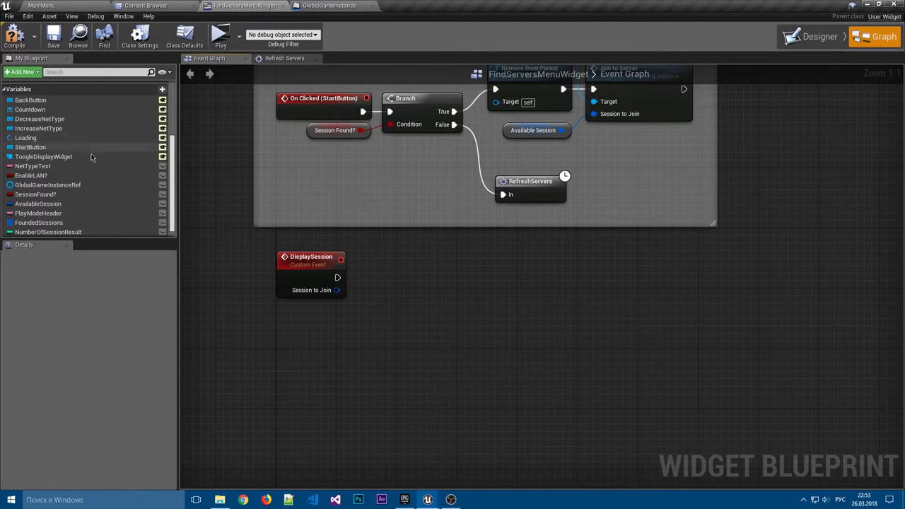
mouse_move(38, 204)
left_mouse_down()
mouse_move(364, 274)
mouse_move(337, 290)
left_mouse_up()
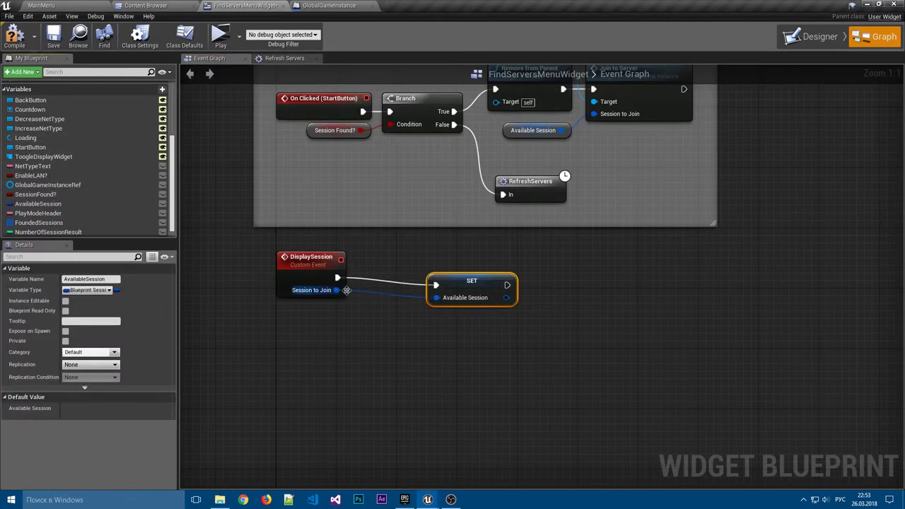
left_click_drag(464, 279, 396, 279)
left_click(533, 267)
right_click_drag(533, 267, 442, 254)
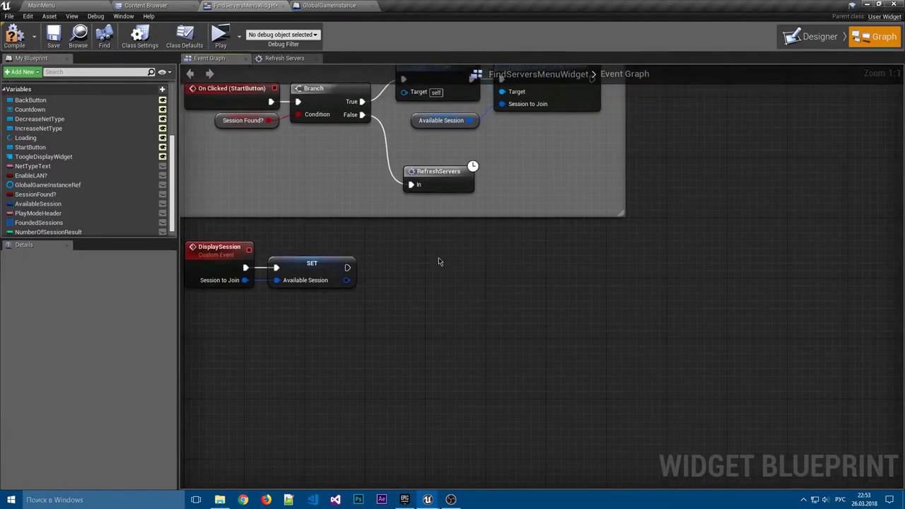
mouse_move(427, 273)
right_mouse_down()
mouse_move(419, 280)
mouse_move(424, 262)
right_mouse_up()
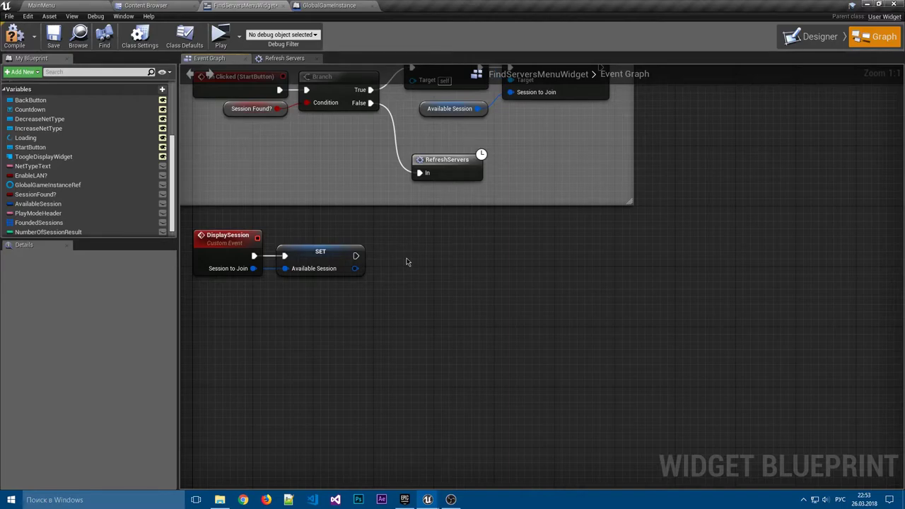
Add a Set Timer by Event node after the SET node with Time 1.0.
right_click(407, 266)
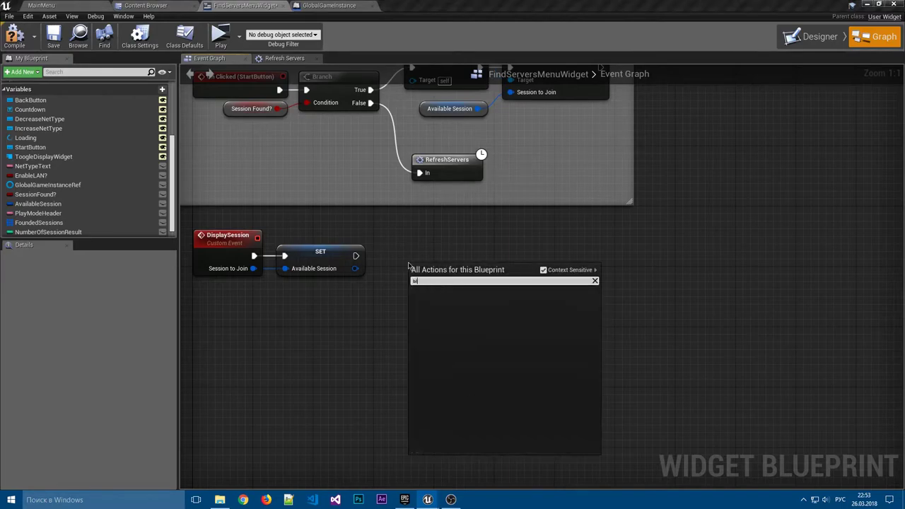
type("sty")
key("alt+shift")
key("BackSpace")
key("BackSpace")
key("BackSpace")
type("set timer")
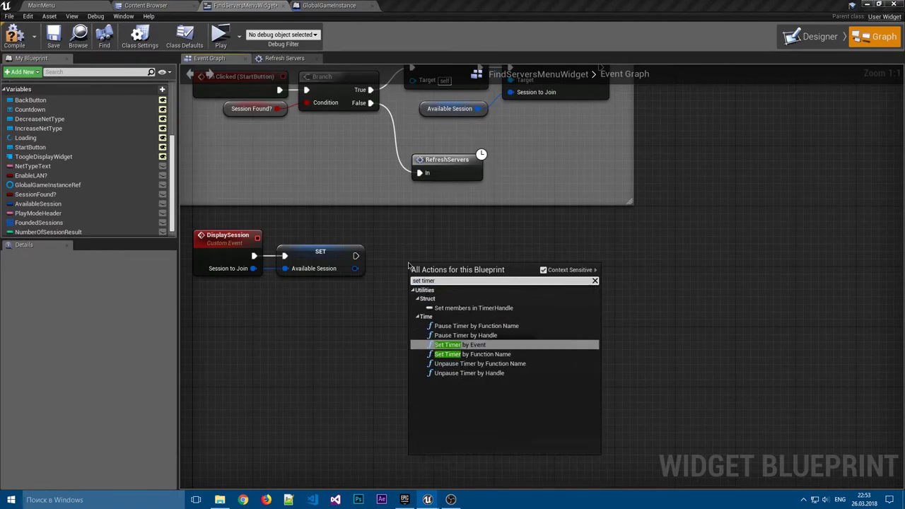
key("Return")
left_click_drag(478, 264, 447, 243)
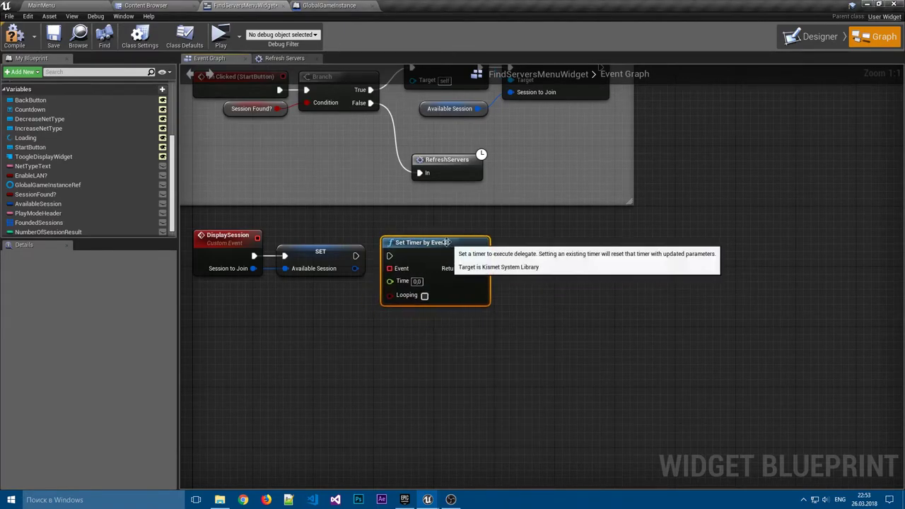
left_click_drag(483, 298, 490, 298)
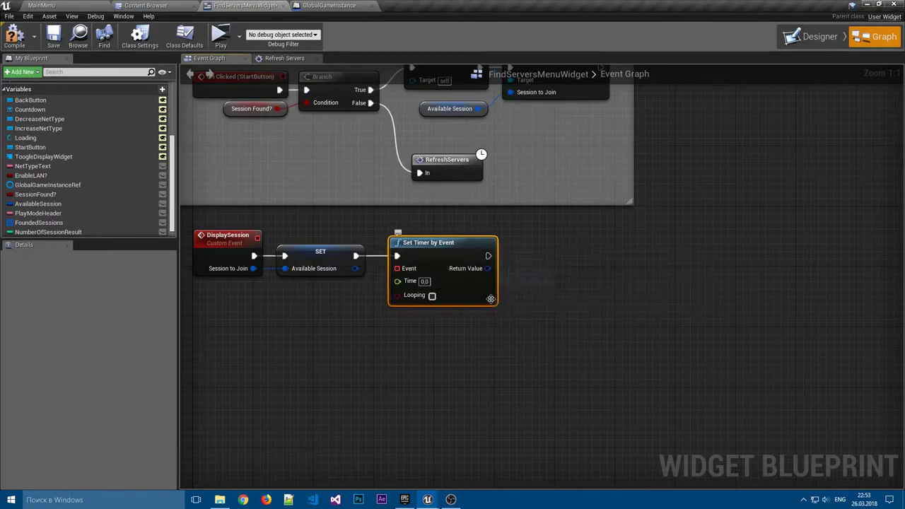
left_click(526, 317)
left_click(424, 280)
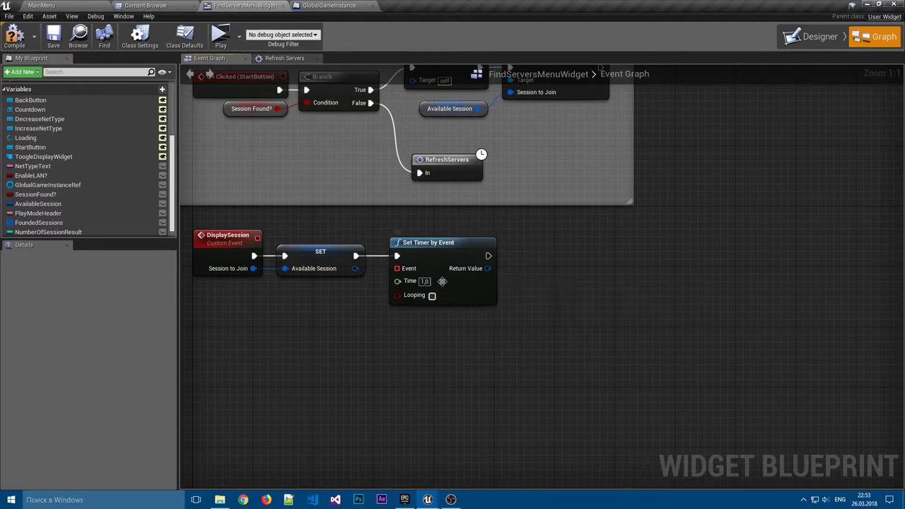
type("1")
key("Return")
Set Play Mode Header to 'Игра найдена. Присоединиться к игре?' after the timer, then compile.
right_click_drag(521, 285, 473, 288)
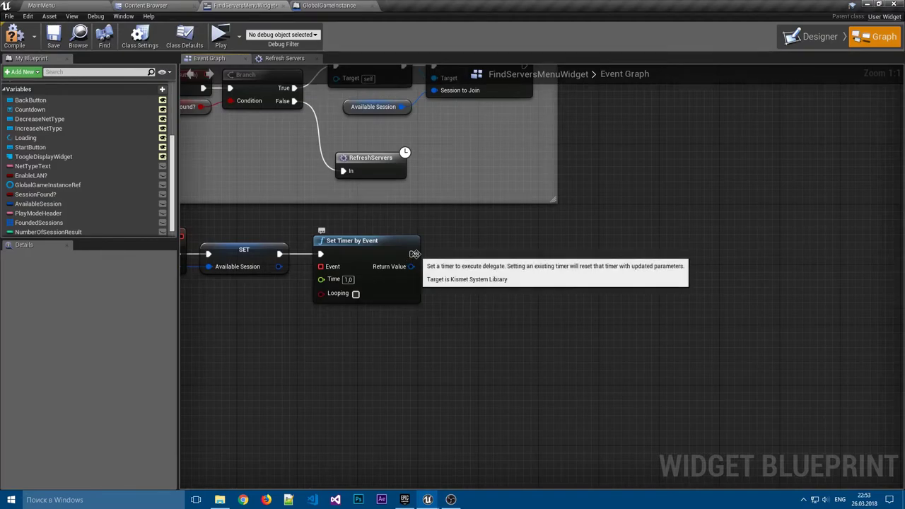
mouse_move(38, 213)
left_mouse_down()
mouse_move(453, 256)
mouse_move(476, 250)
left_mouse_up()
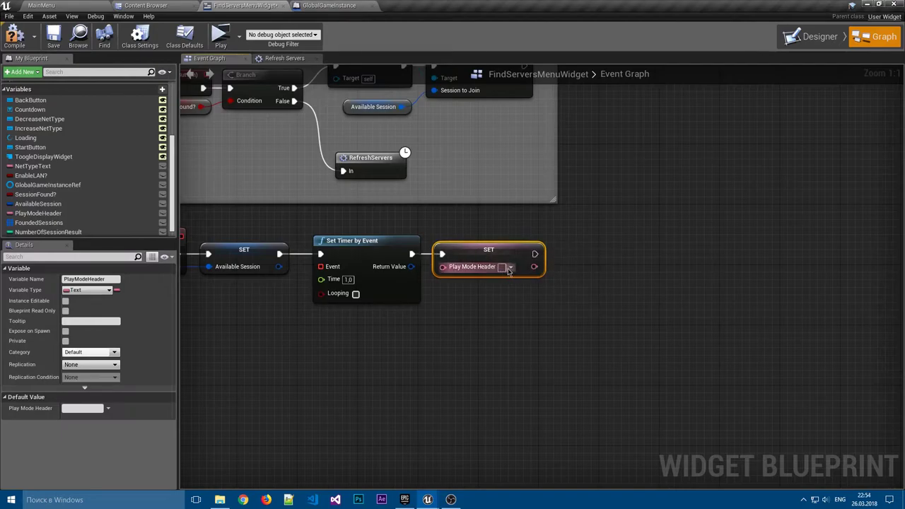
type("Игра")
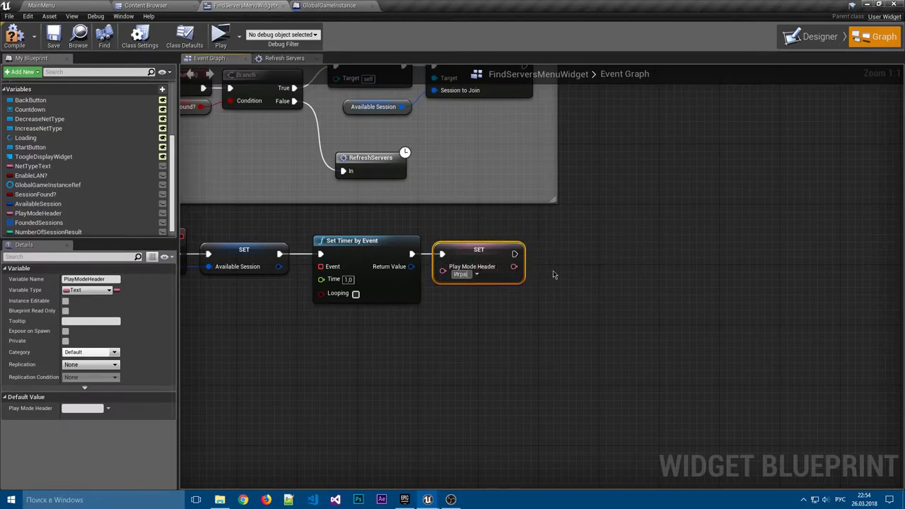
type(" найдена")
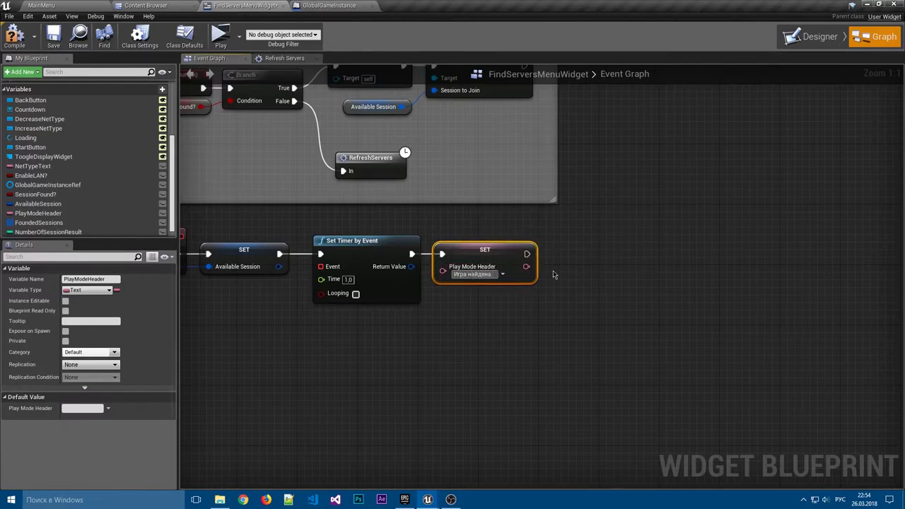
type(". При")
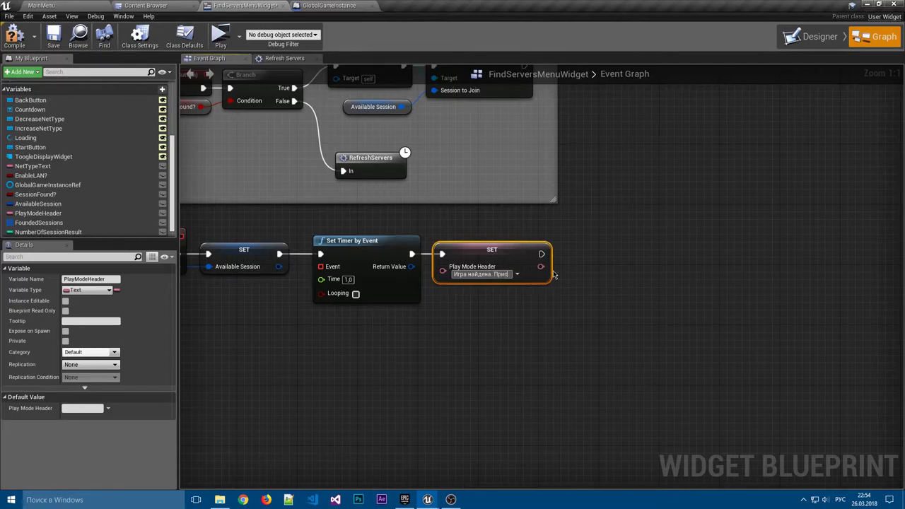
type("соединиться")
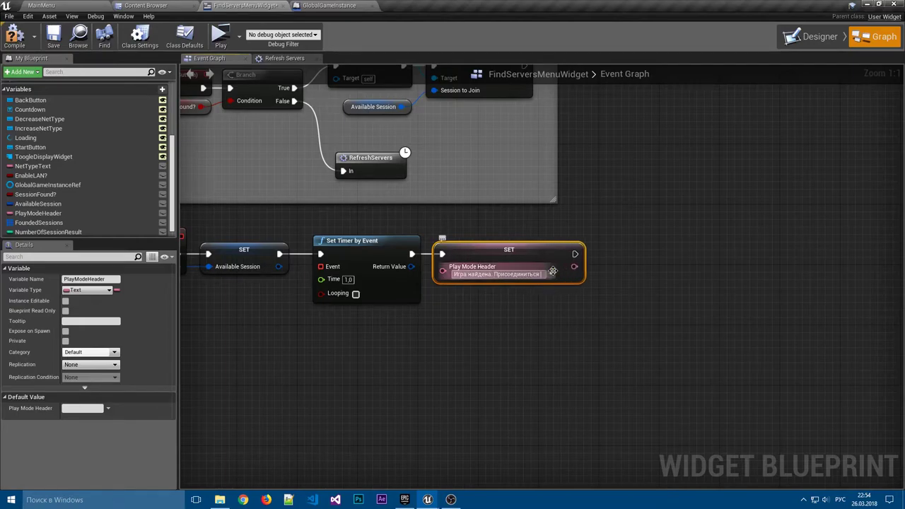
type(" к игре?")
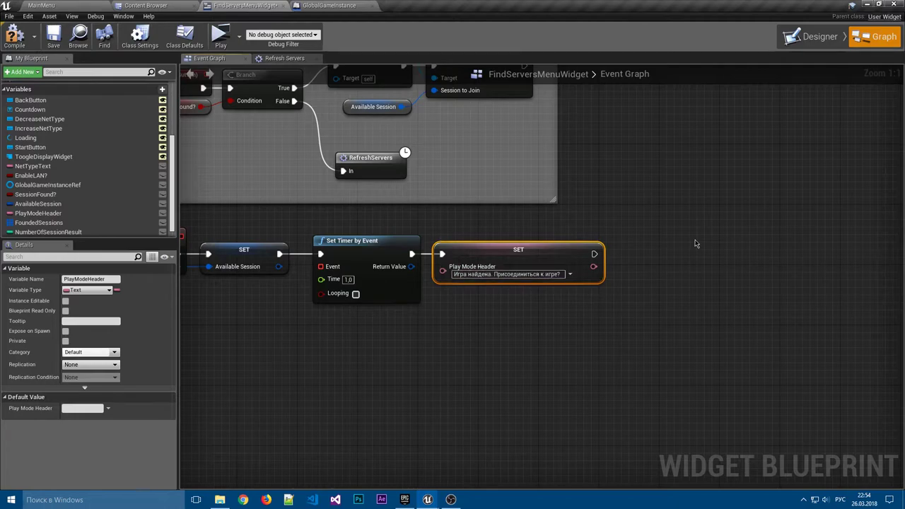
left_click(348, 186)
left_click(14, 35)
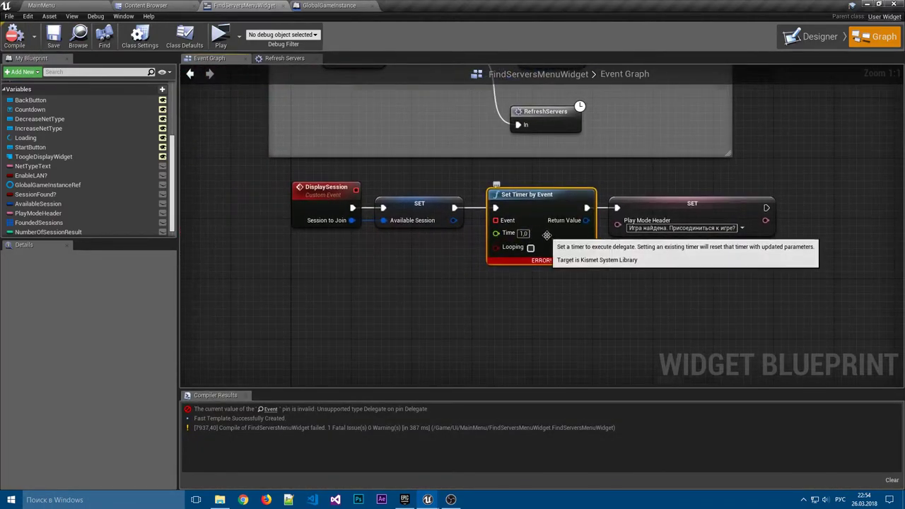
Create a SessionTimer custom event and bind it to Set Timer by Event's Event input.
left_click(809, 39)
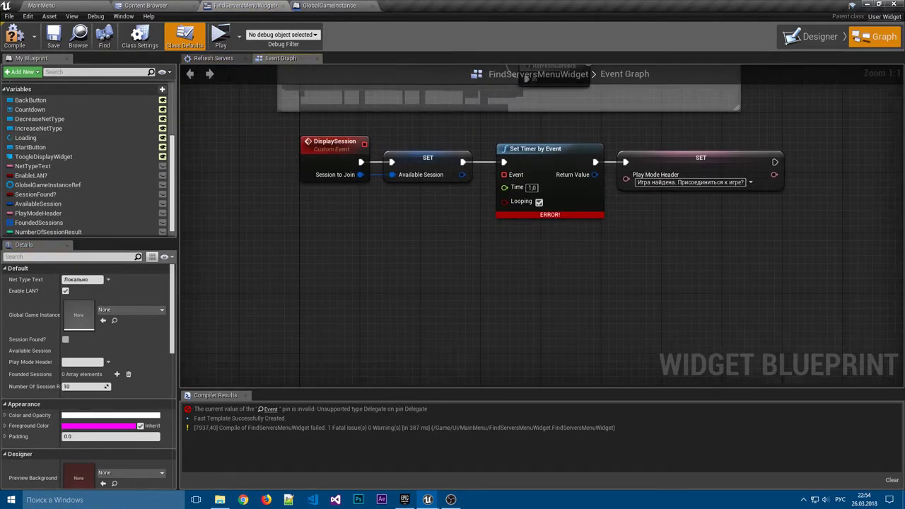
right_click_drag(455, 270, 484, 261)
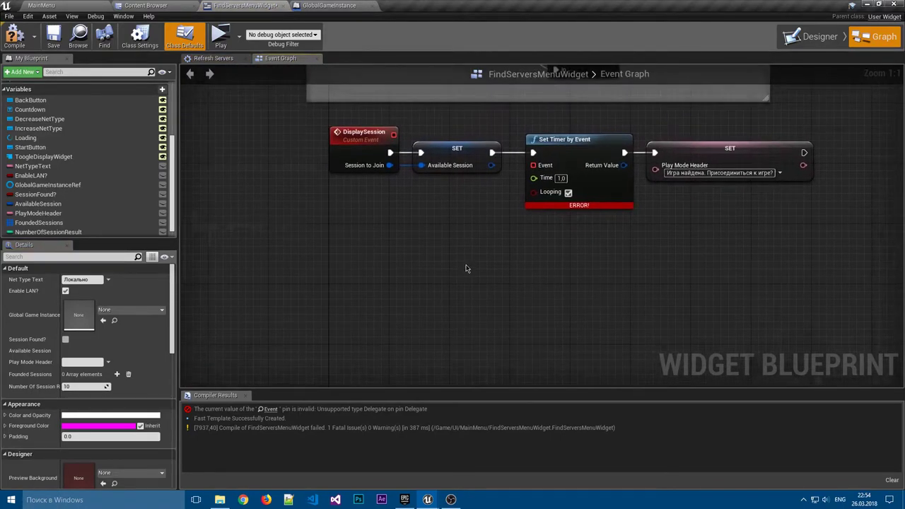
right_click(466, 268)
type("custom")
key("Return")
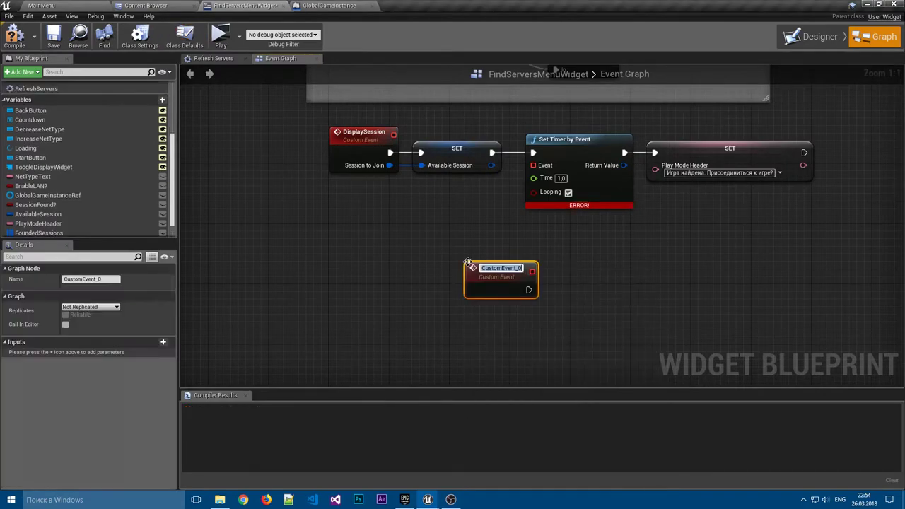
type("Sessi")
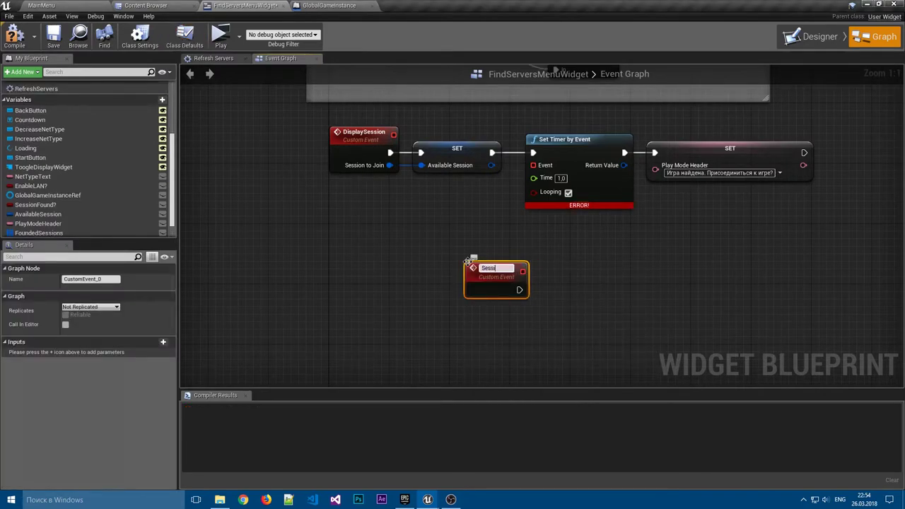
type("onTimer")
key("Return")
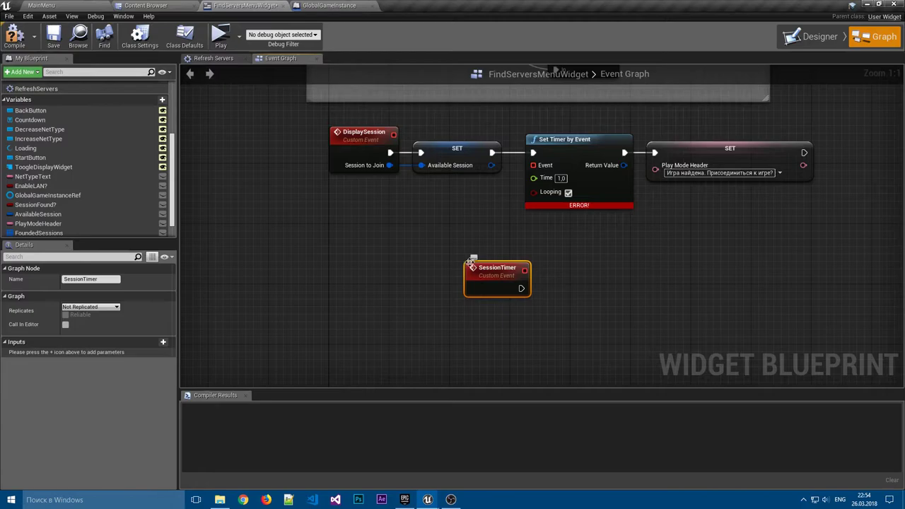
mouse_move(471, 263)
left_mouse_down()
mouse_move(449, 247)
mouse_move(463, 252)
left_mouse_up()
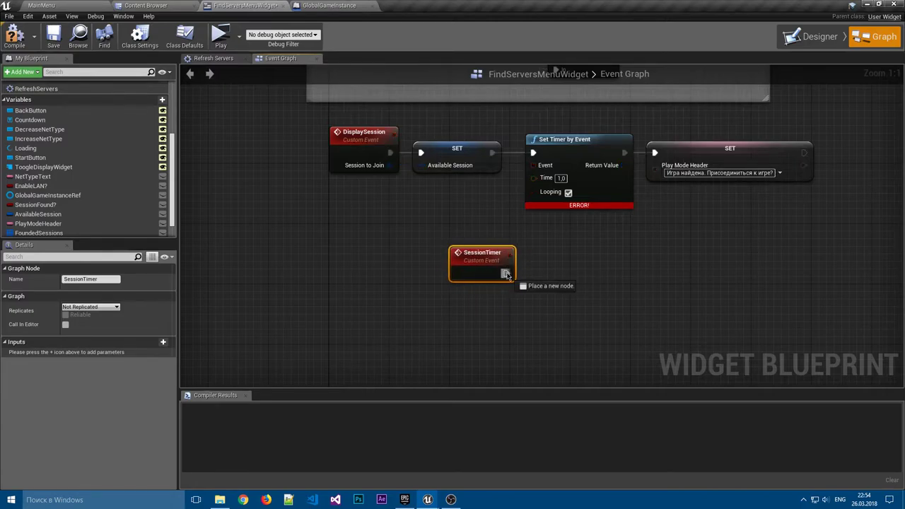
left_click_drag(509, 256, 533, 165)
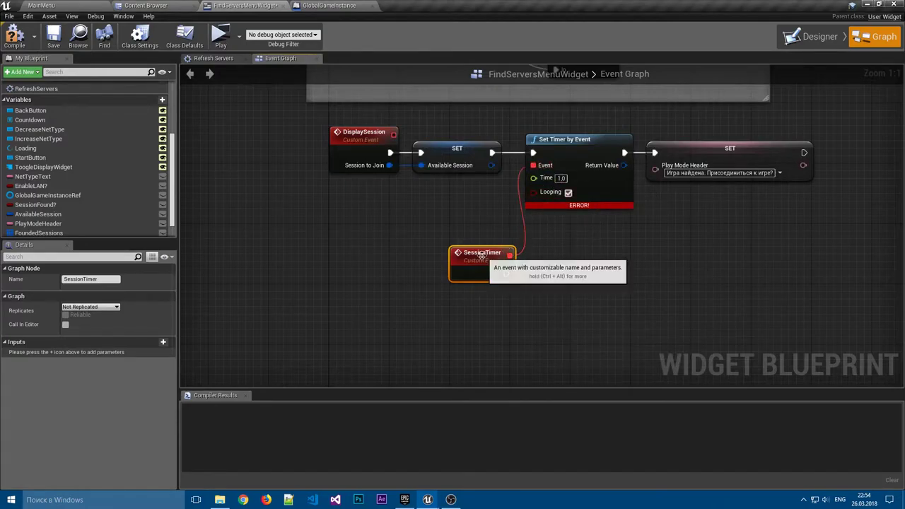
Have SessionTimer drive a Branch on the SessionFound? variable.
left_click_drag(488, 258, 429, 236)
left_click(535, 258)
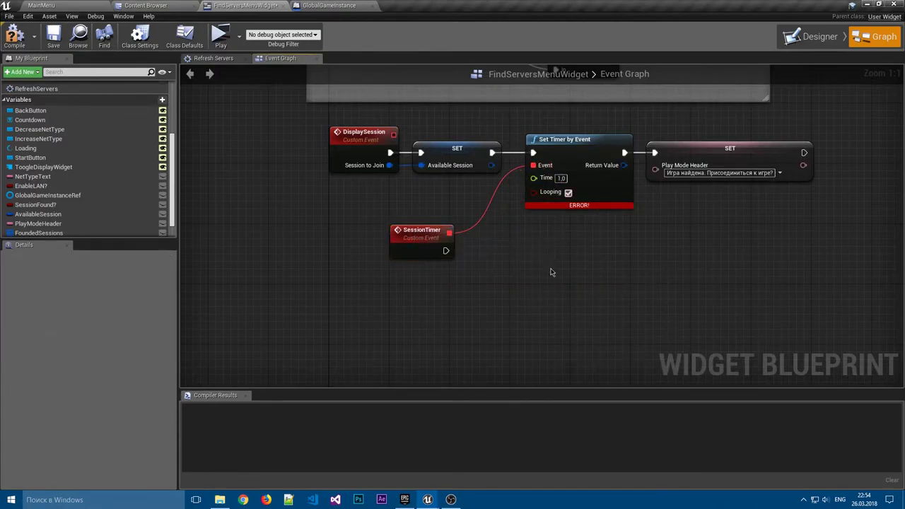
right_click_drag(552, 272, 515, 240)
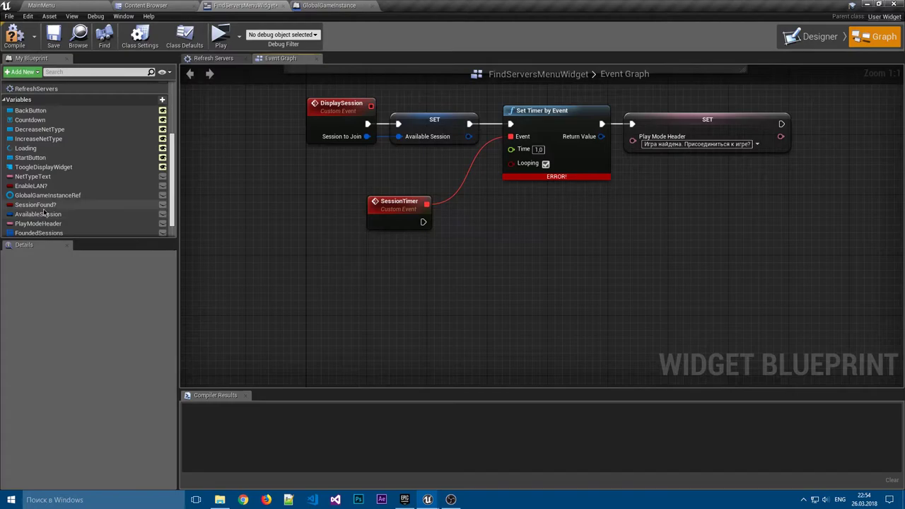
left_click_drag(35, 205, 365, 240)
left_click(386, 255)
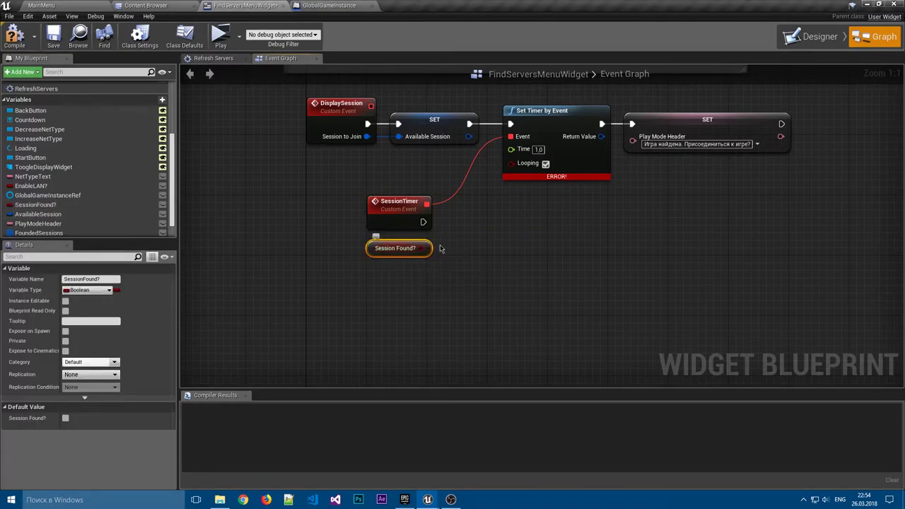
left_click(450, 238)
mouse_move(422, 222)
left_mouse_down()
mouse_move(463, 250)
mouse_move(475, 209)
mouse_move(421, 247)
left_mouse_up()
left_click(467, 272)
right_click_drag(466, 273, 374, 272)
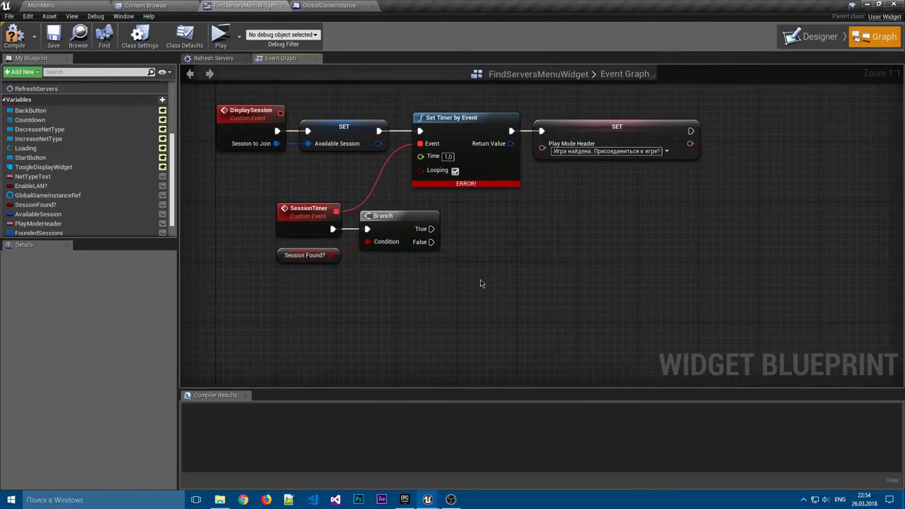
mouse_move(480, 279)
right_mouse_down()
mouse_move(445, 279)
mouse_move(458, 257)
right_mouse_up()
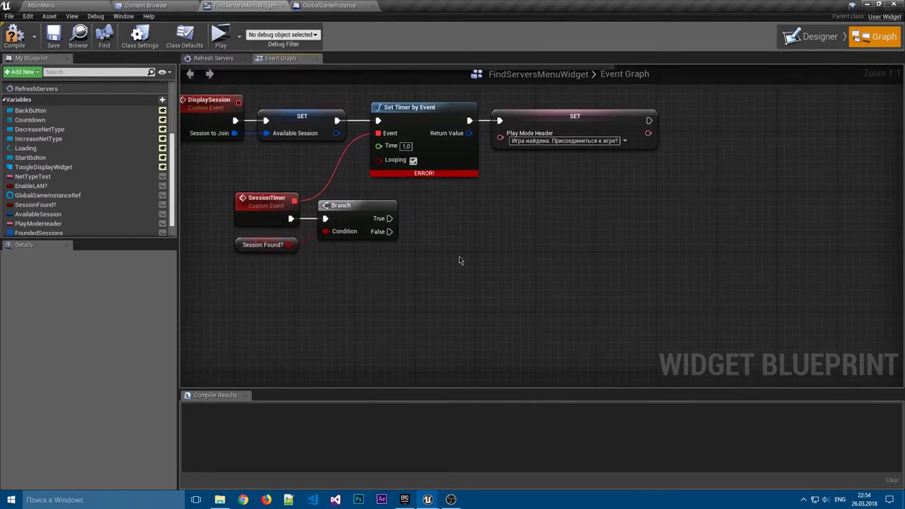
Add a Do N node on the Branch's True output.
left_click(488, 226)
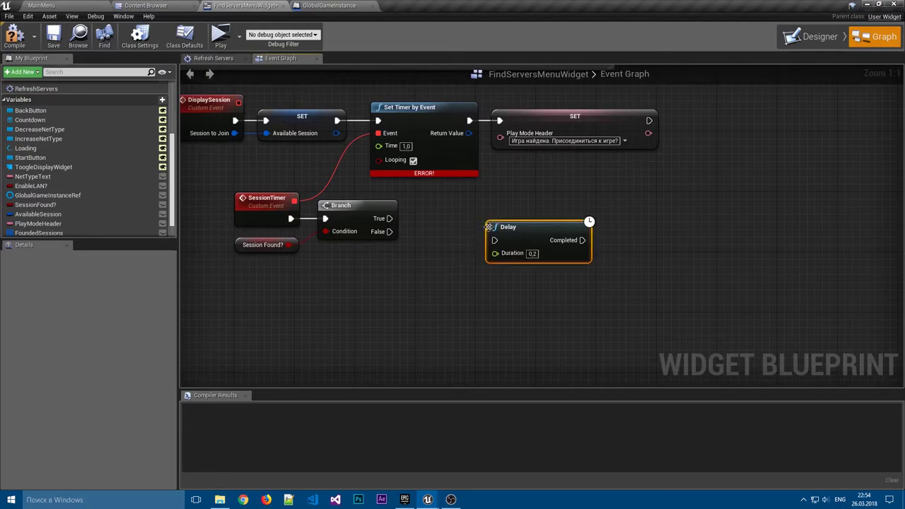
key("Delete")
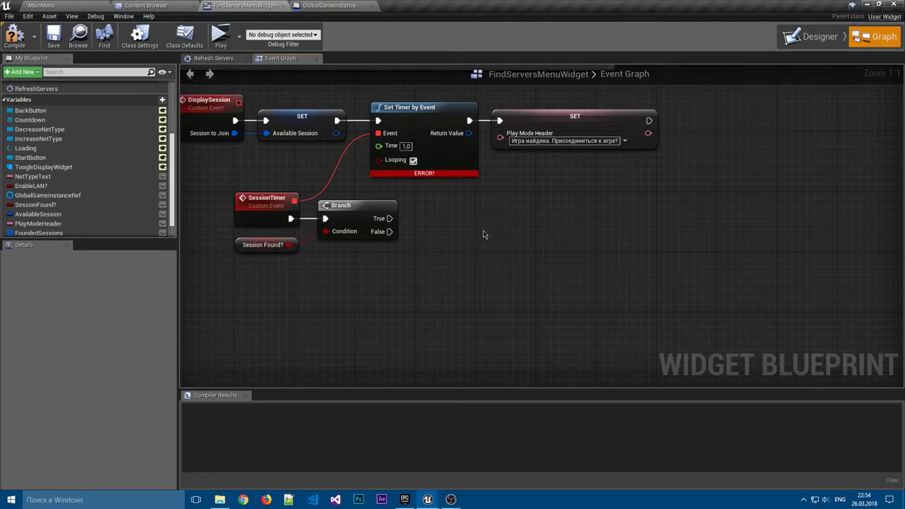
right_click(478, 234)
type("do one")
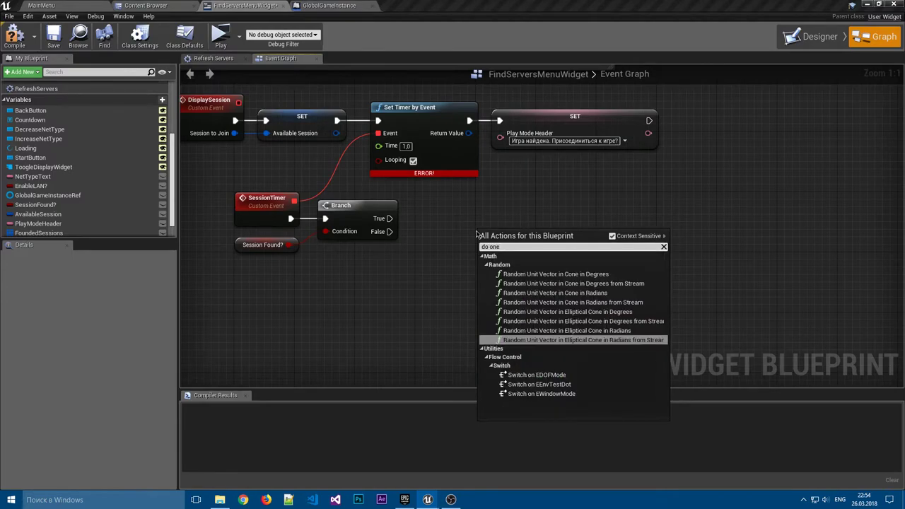
key("BackSpace")
key("BackSpace")
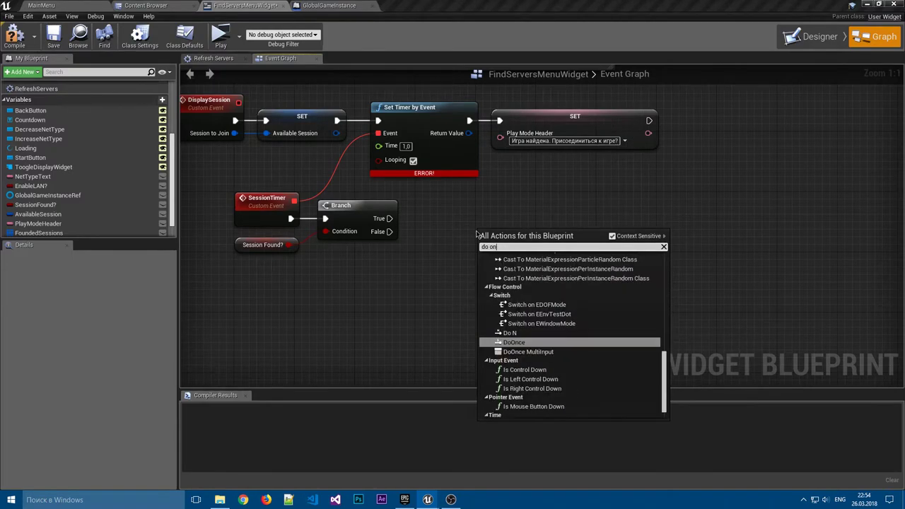
type("n")
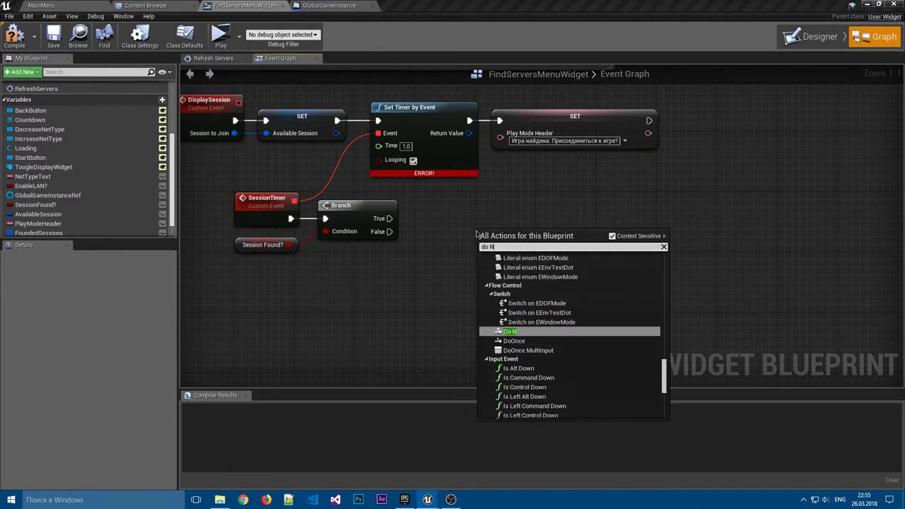
key("Return")
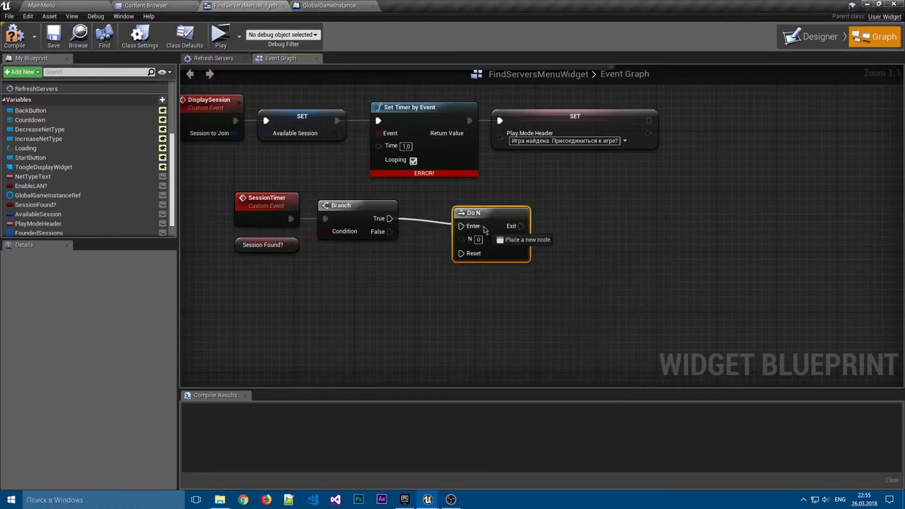
mouse_move(390, 219)
left_mouse_down()
mouse_move(461, 227)
mouse_move(471, 216)
mouse_move(464, 215)
left_mouse_up()
left_click(444, 286)
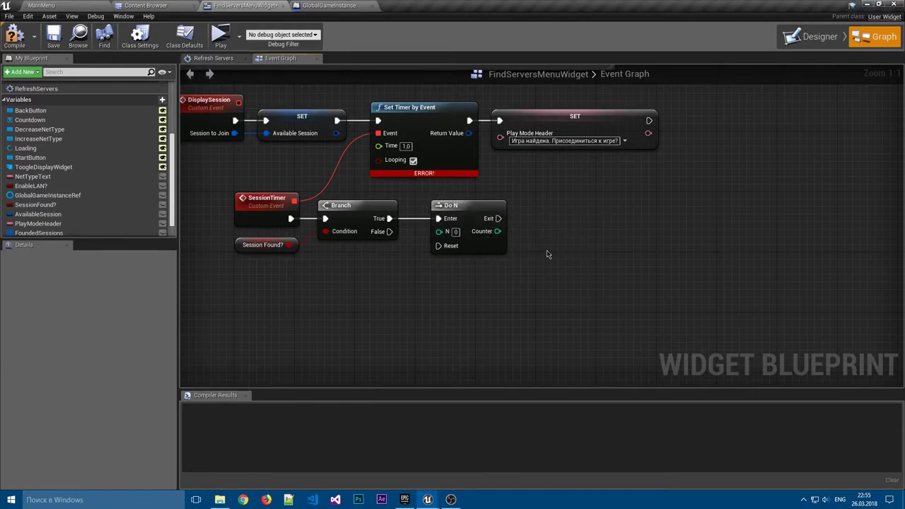
Set the Do N node's N to 10 and frame the SessionTimer nodes.
scroll(163, 198, "up", 3)
scroll(163, 198, "down", 5)
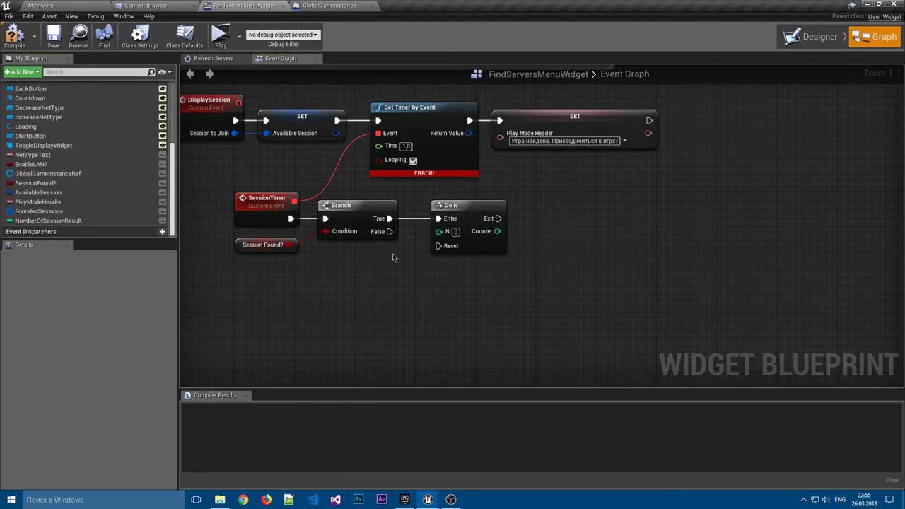
left_click(455, 231)
key("Return")
scroll(167, 93, "up", 8)
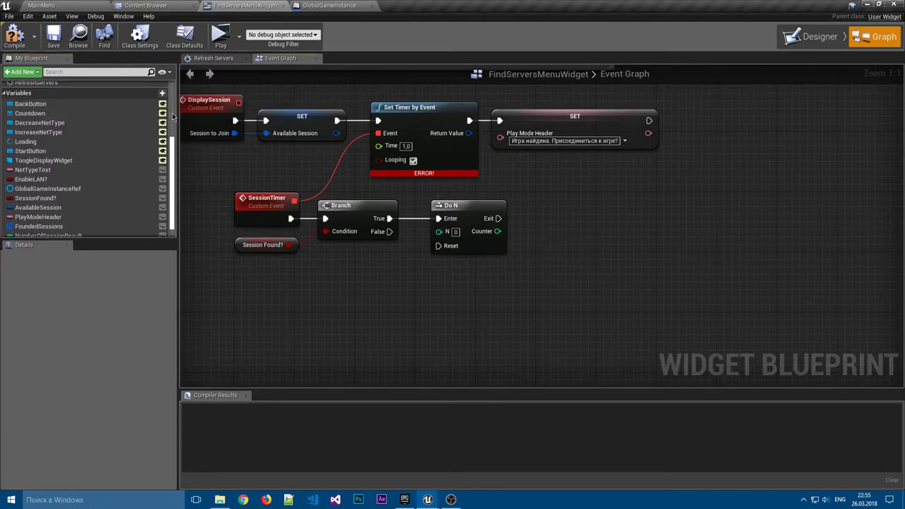
left_click_drag(171, 91, 183, 173)
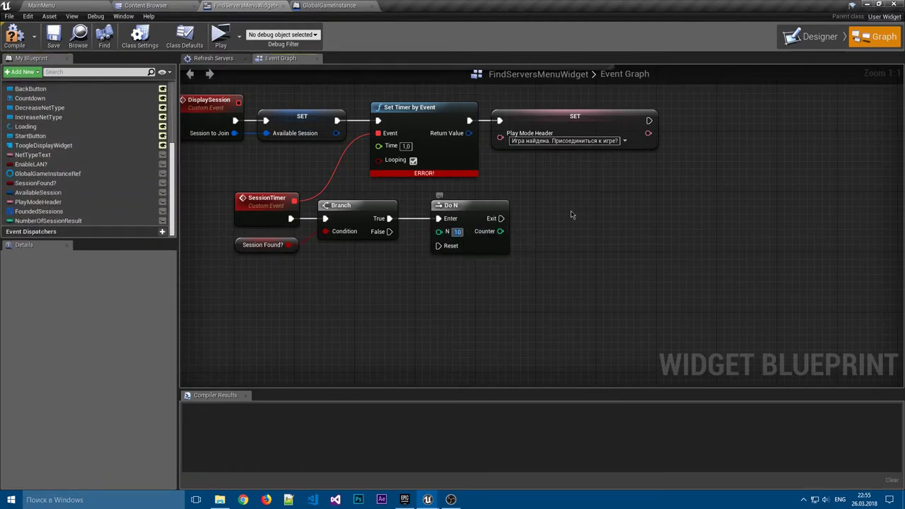
right_click_drag(509, 210, 477, 214)
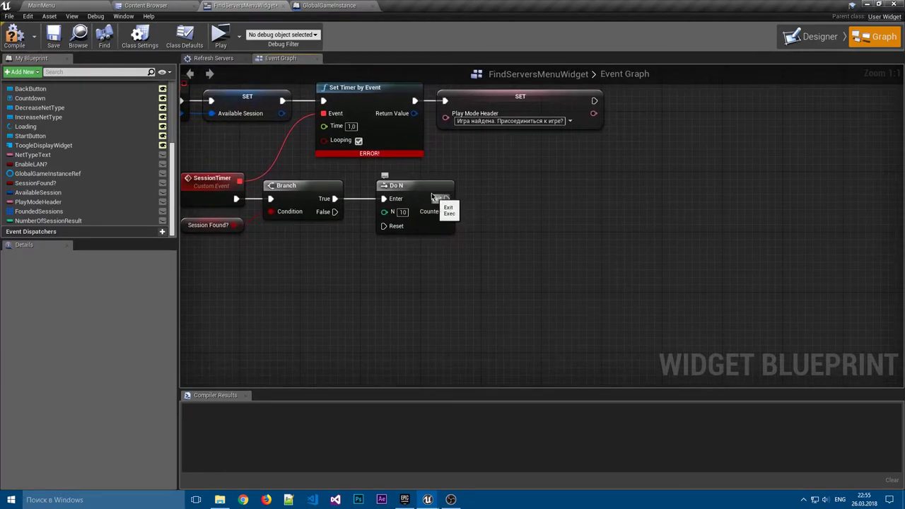
right_click_drag(523, 238, 538, 218)
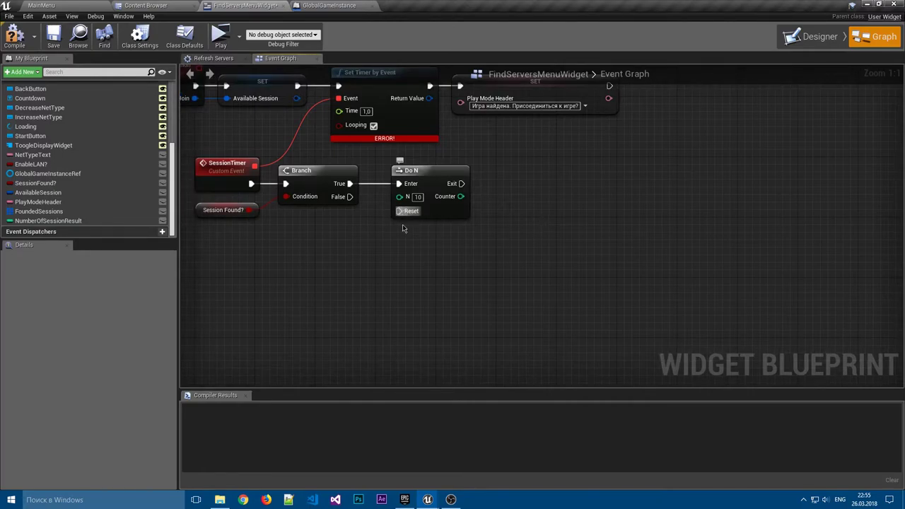
Add a ResetTimer custom event wired to the Do N node's Reset input.
right_click(373, 275)
type("cus")
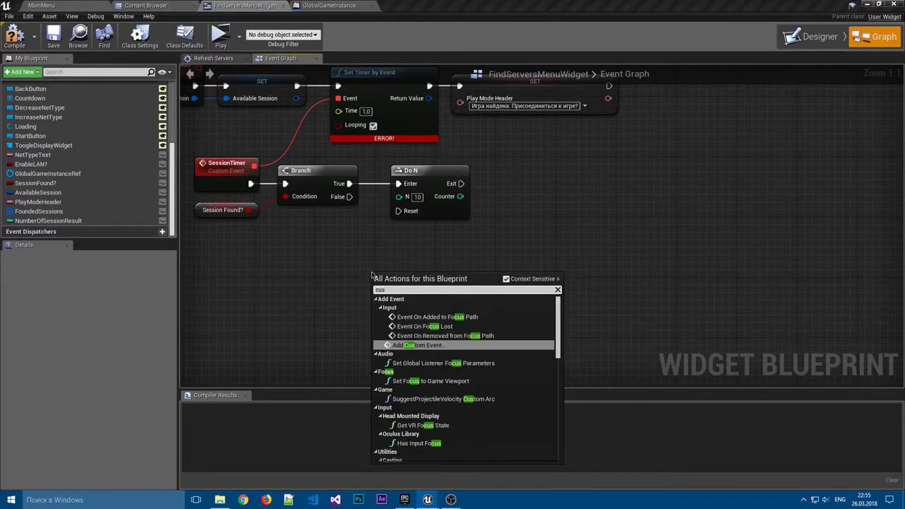
key("Return")
type("Res")
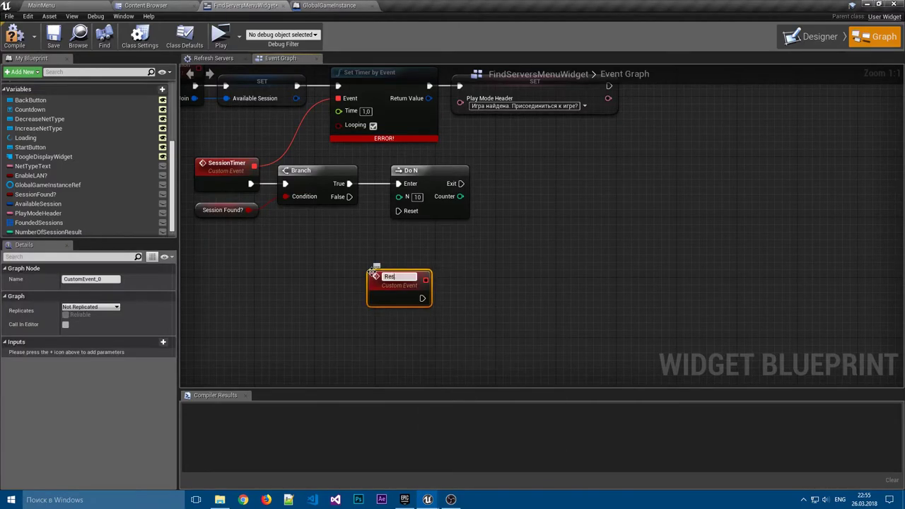
type("etTimer")
key("Return")
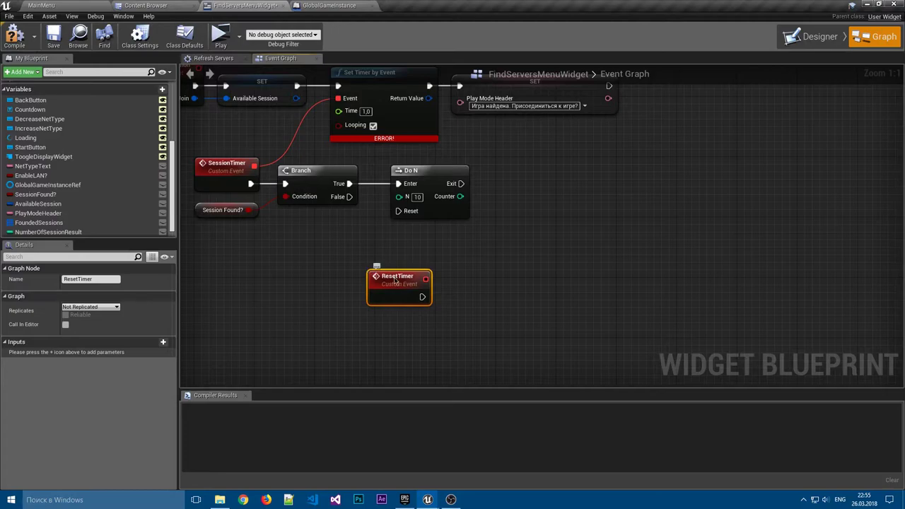
mouse_move(395, 281)
left_mouse_down()
mouse_move(335, 258)
mouse_move(398, 210)
left_mouse_up()
left_click_drag(340, 256, 333, 226)
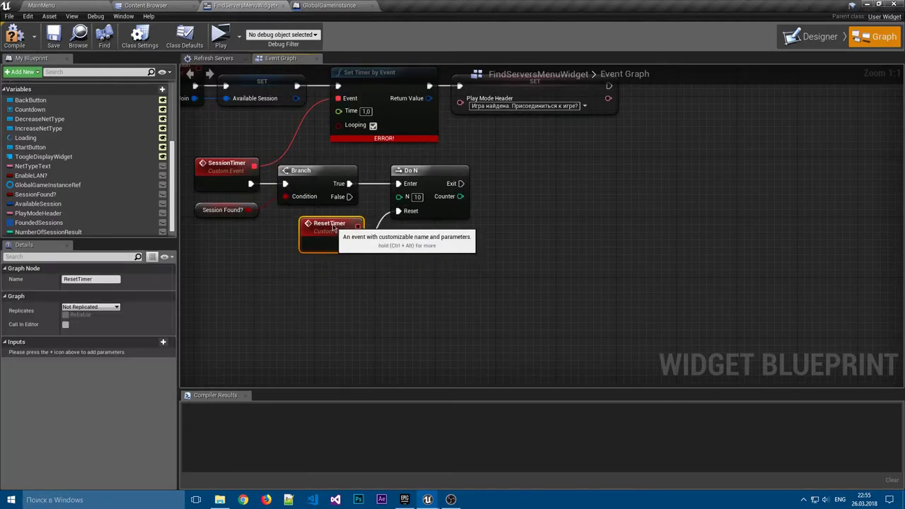
left_click(436, 272)
Compile the widget blueprint and look over the Set Timer by Event chain.
key("F7")
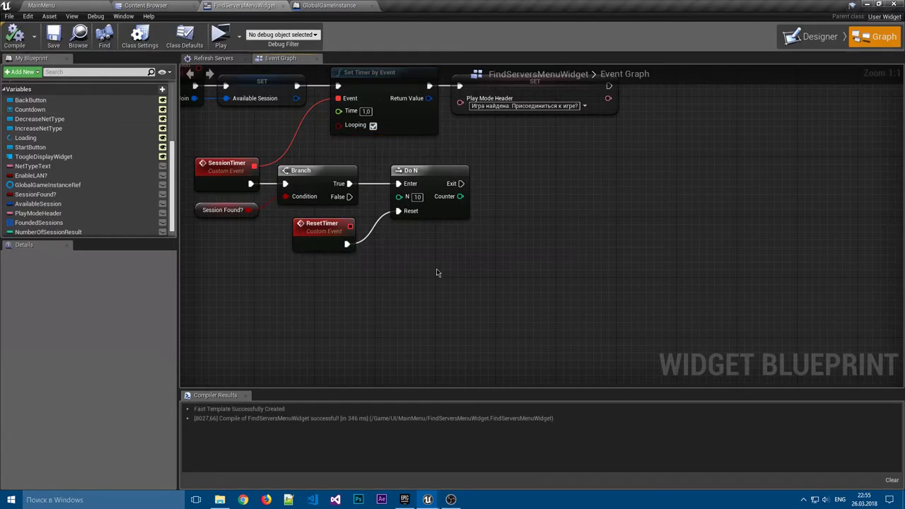
right_click_drag(436, 272, 488, 234)
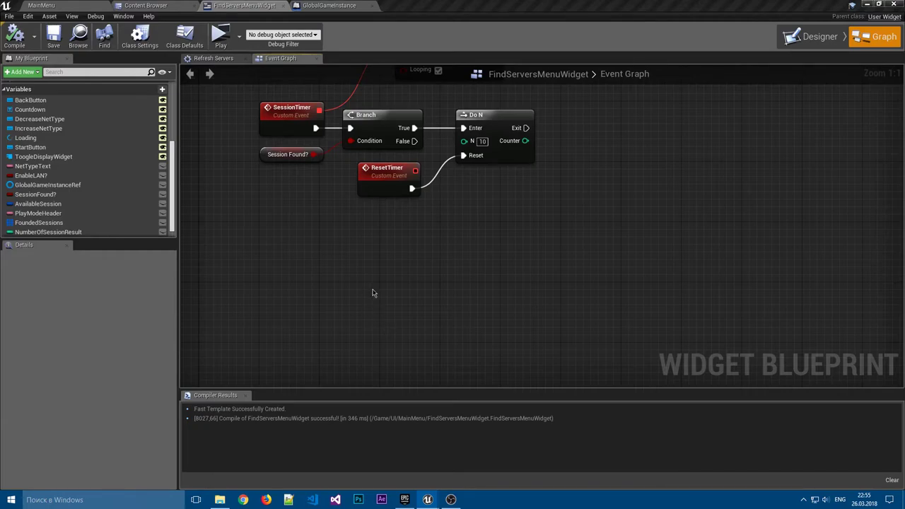
right_click_drag(583, 163, 507, 238)
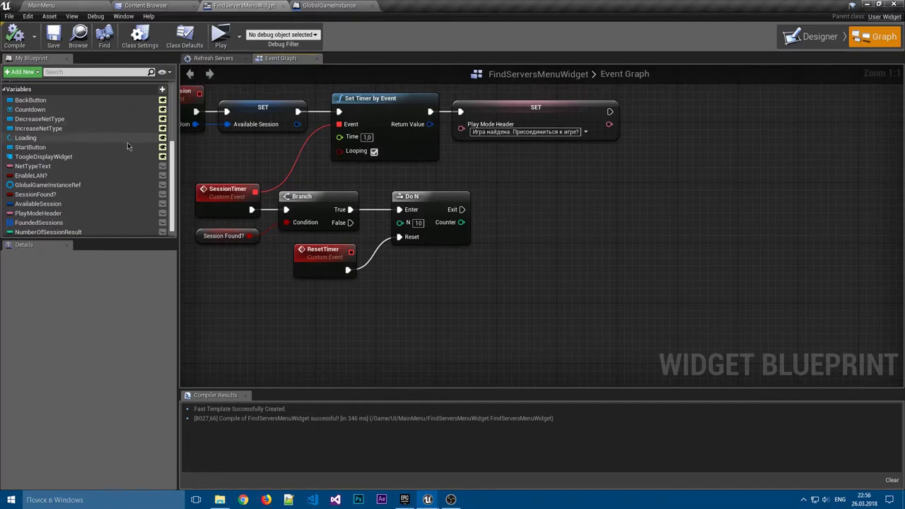
scroll(130, 142, "up", 2)
scroll(130, 142, "up", 1)
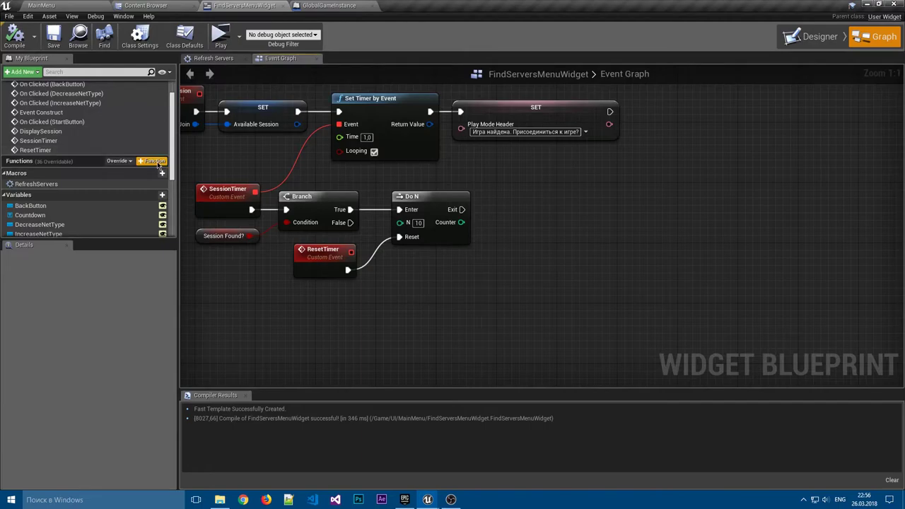
Create a new function named HandleCountdown in the widget.
left_click(153, 161)
type("HandleCountdown")
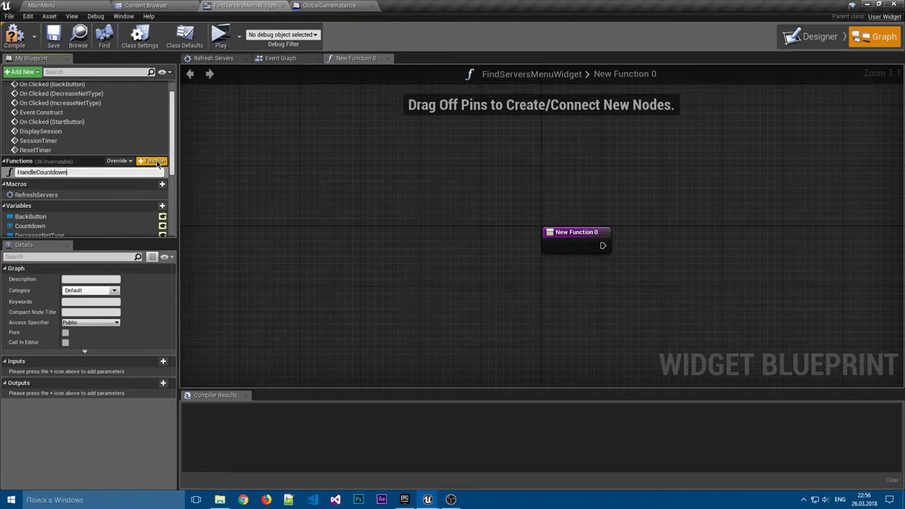
key("Return")
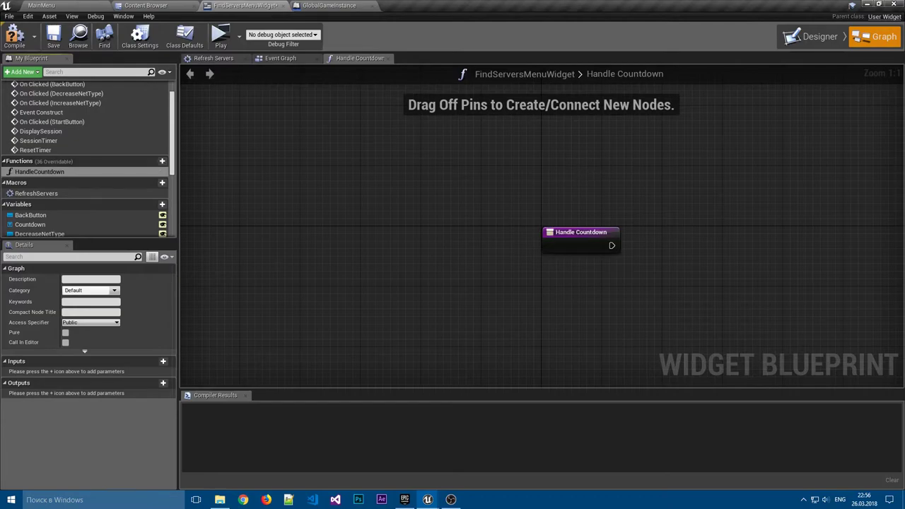
right_click_drag(581, 171, 333, 151)
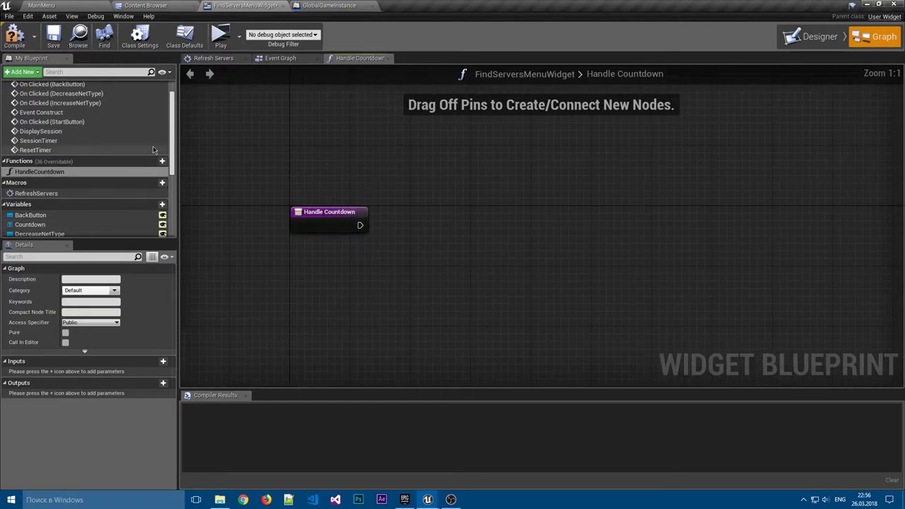
mouse_move(173, 148)
left_mouse_down()
mouse_move(176, 215)
mouse_move(179, 205)
left_mouse_up()
scroll(166, 177, "up", 3)
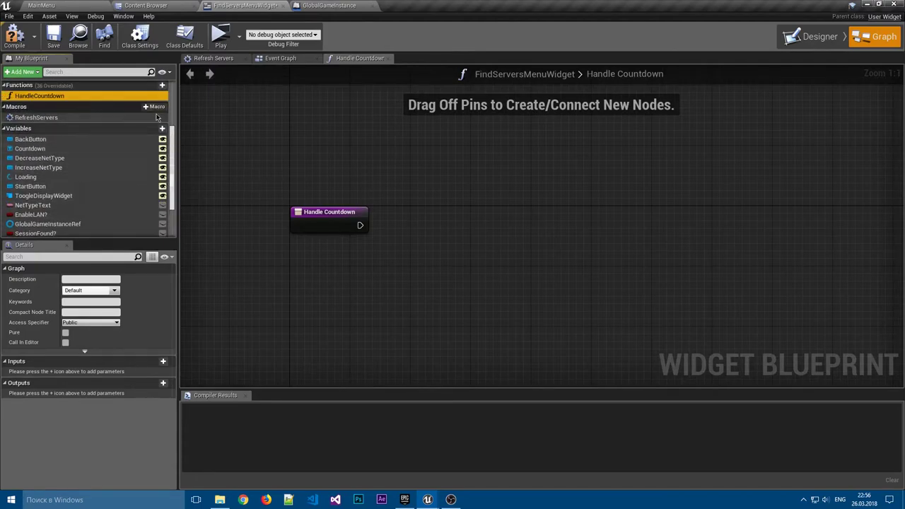
Add an Integer variable TimerValue, compile, and give it a default value of 10.
left_click(162, 97)
type("Timer")
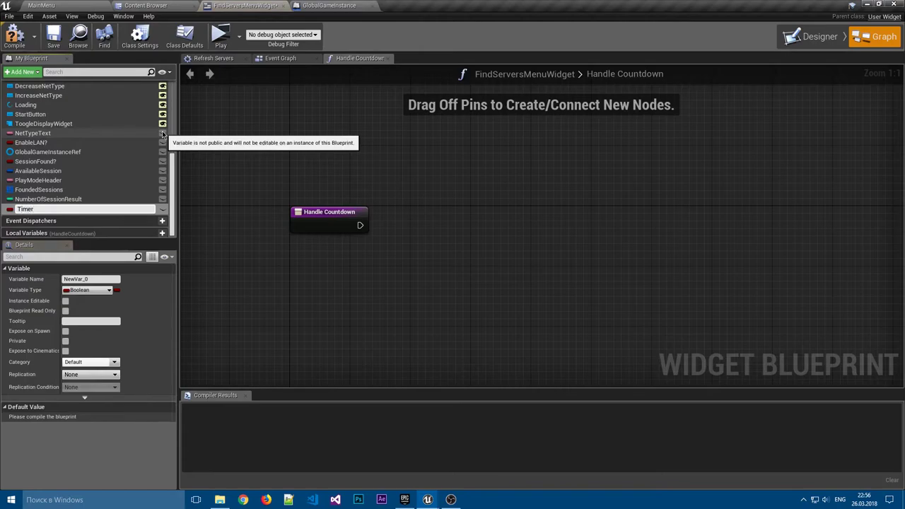
type("Value")
key("Return")
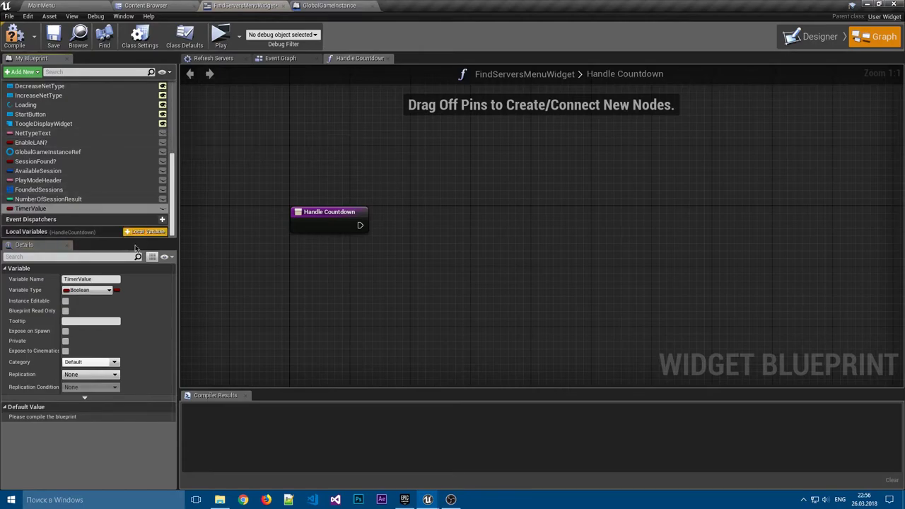
left_click(106, 289)
left_click(88, 118)
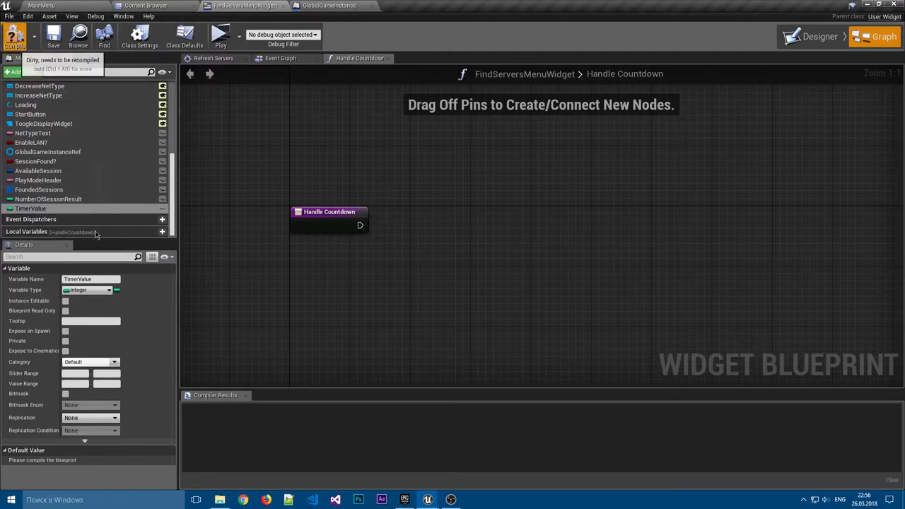
left_click(14, 35)
type("10")
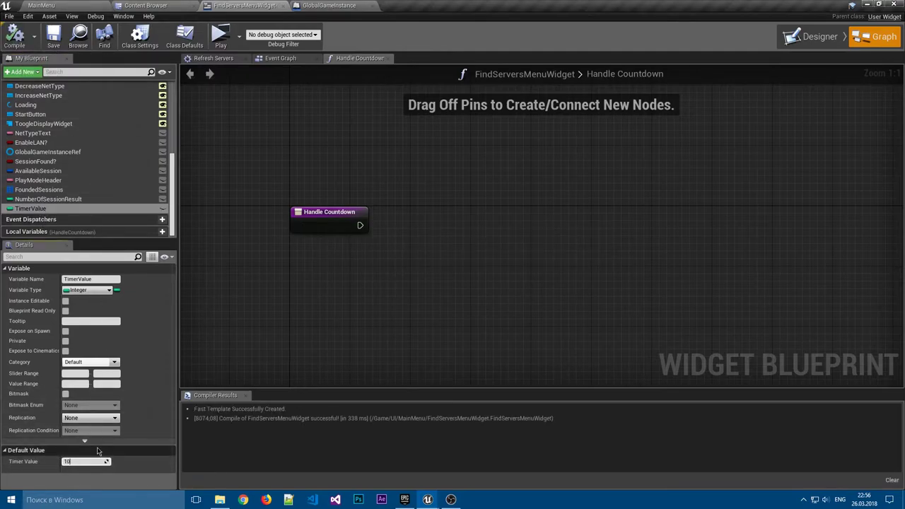
key("Return")
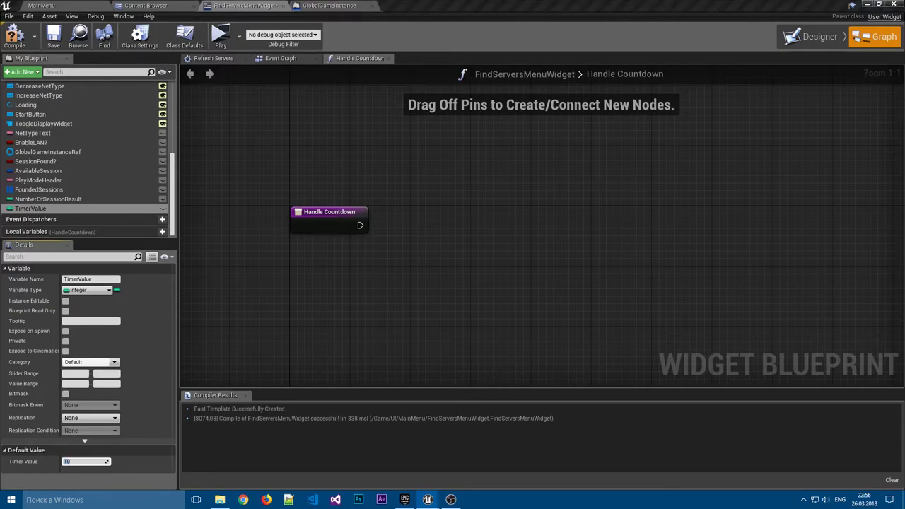
Add a SET Timer Value node after the Handle Countdown entry.
right_click_drag(268, 265, 255, 221)
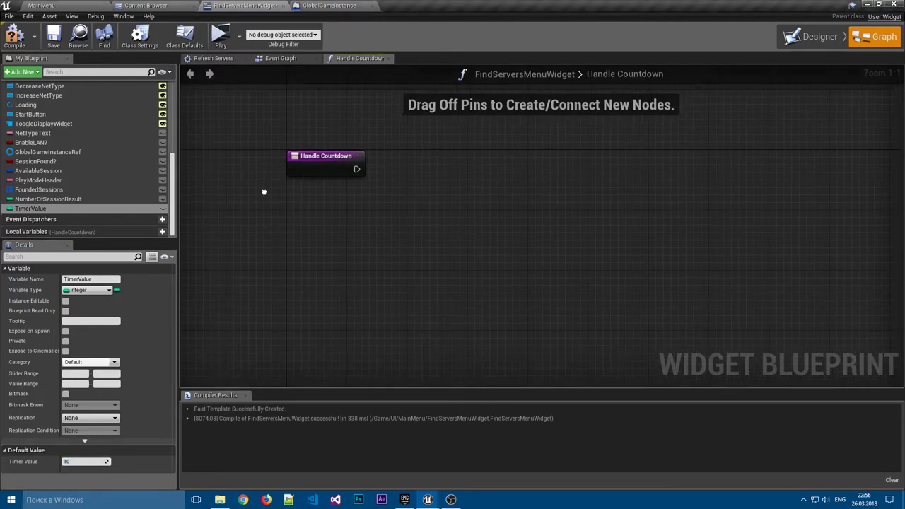
right_click_drag(366, 207, 339, 220)
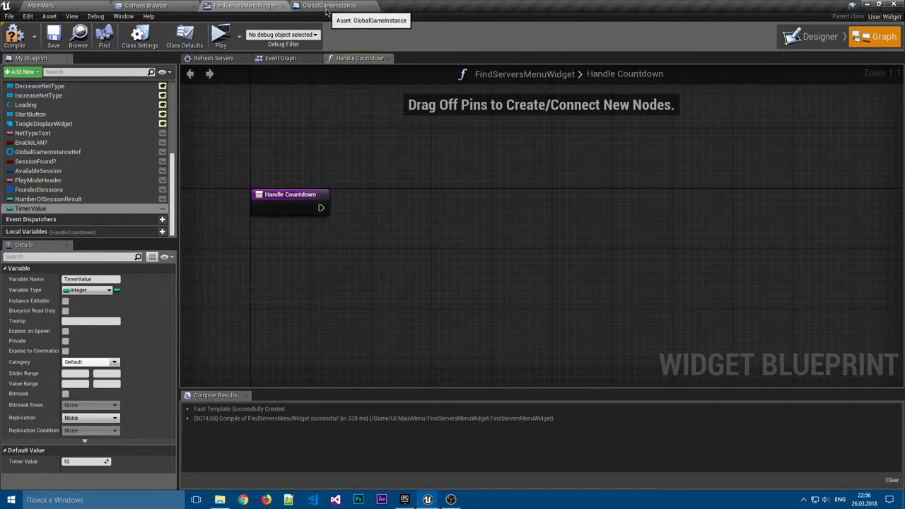
right_click_drag(376, 192, 367, 174)
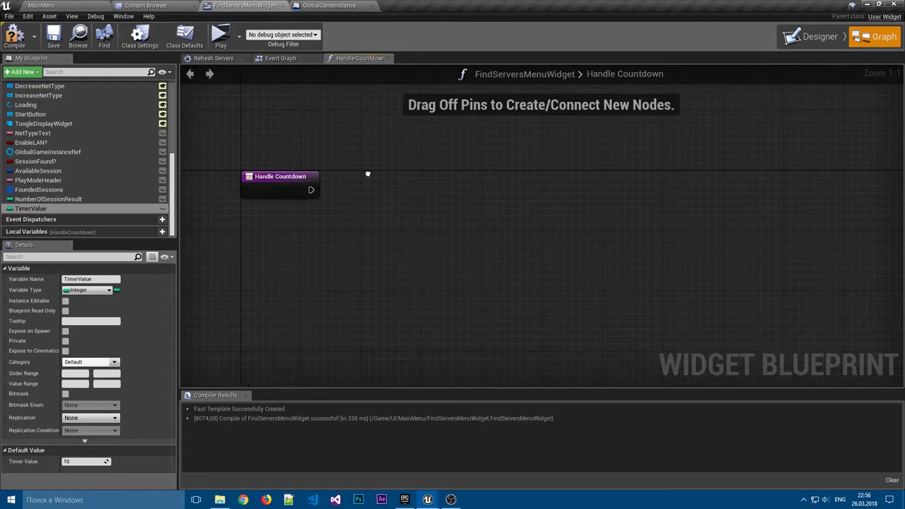
left_click(43, 208)
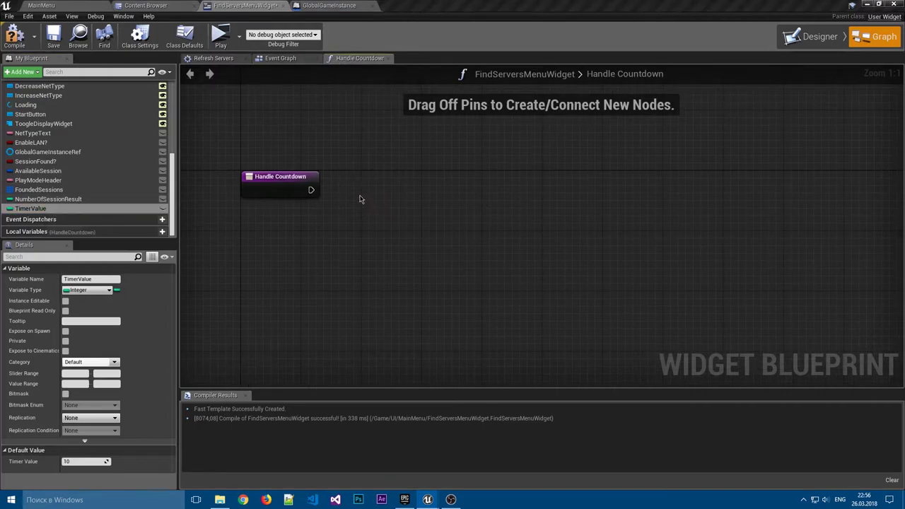
left_click_drag(359, 199, 341, 185, "alt")
left_click(317, 237)
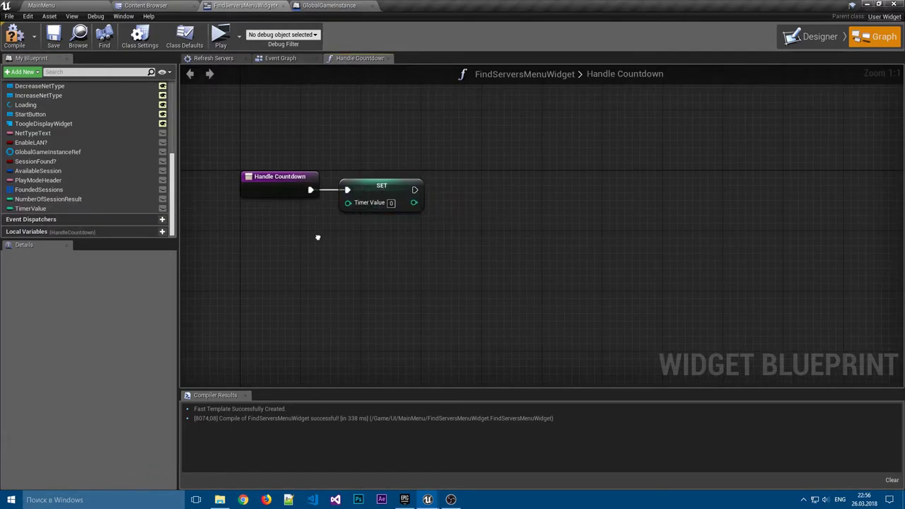
right_click_drag(317, 237, 437, 226)
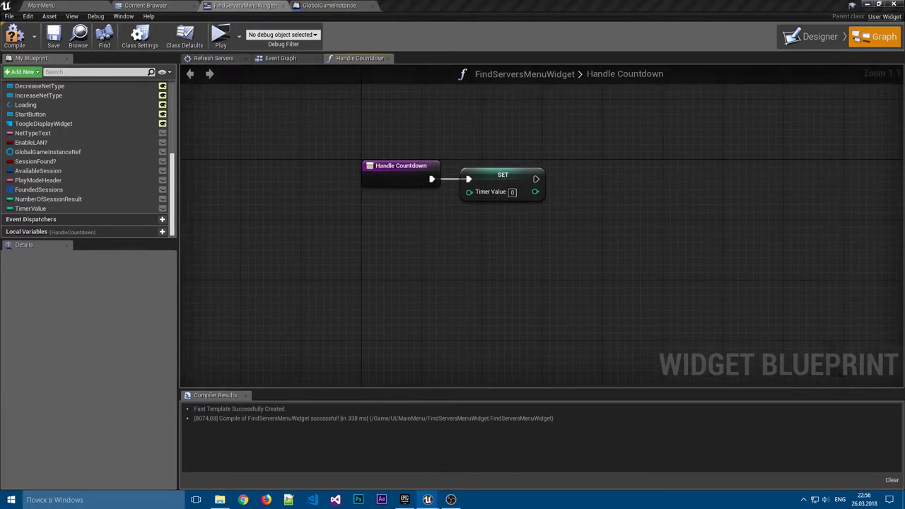
Subtract 1 from a Timer Value getter and feed the result into SET Timer Value.
left_click_drag(30, 208, 287, 212)
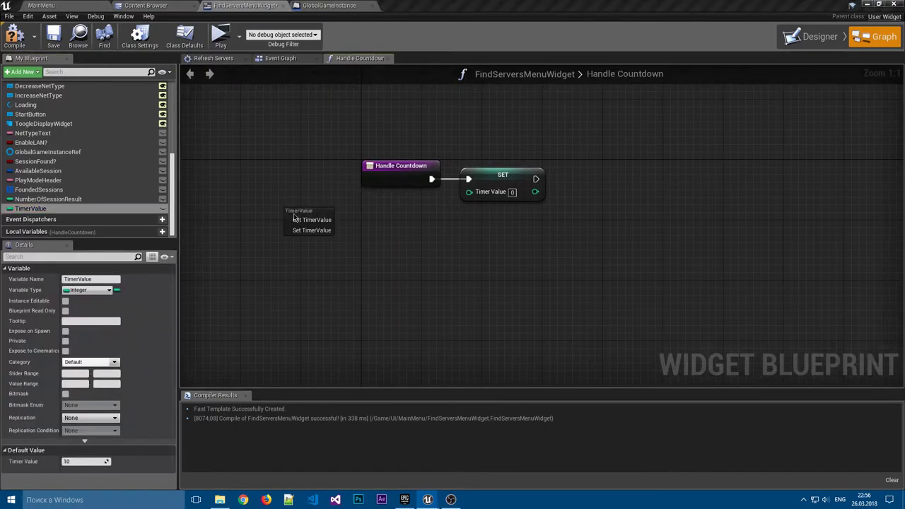
left_click(311, 216)
mouse_move(346, 213)
left_mouse_down()
mouse_move(380, 216)
mouse_move(469, 192)
left_mouse_up()
type("-")
key("Down")
key("Return")
left_click(324, 213, "shift")
Place a Branch node after the Timer Value setter and connect its execution flow.
left_click_drag(396, 210, 464, 202)
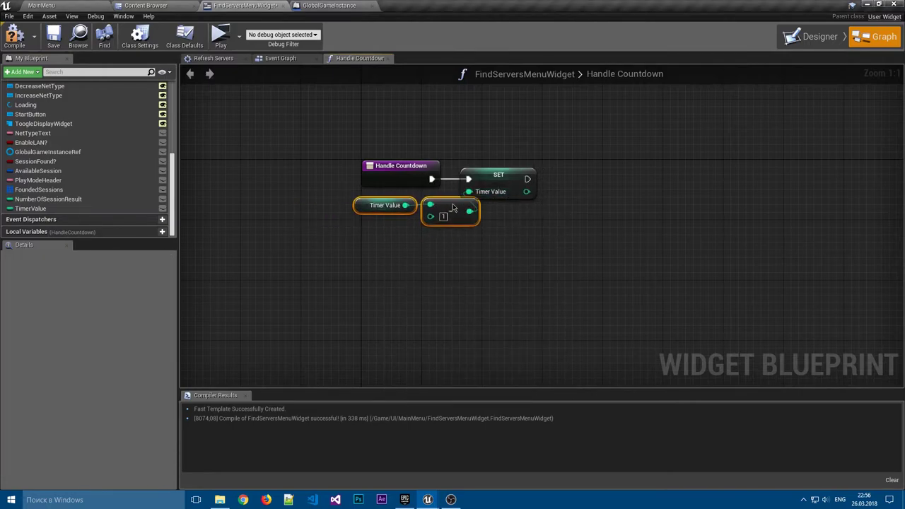
left_click_drag(498, 175, 544, 176)
left_click(573, 254)
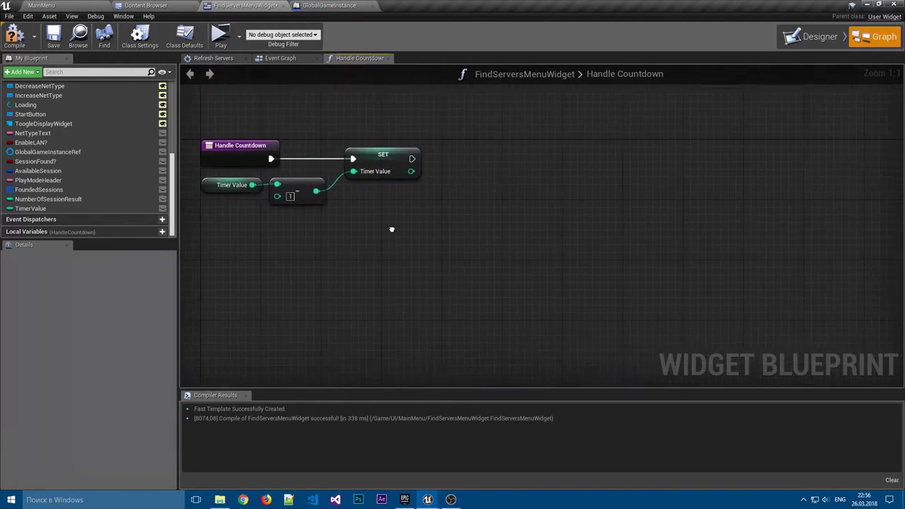
right_click_drag(573, 254, 368, 265)
right_click_drag(452, 236, 416, 243)
left_click(418, 203)
mouse_move(345, 203)
left_mouse_down()
mouse_move(424, 218)
mouse_move(424, 195)
left_mouse_up()
right_click_drag(253, 262, 322, 252)
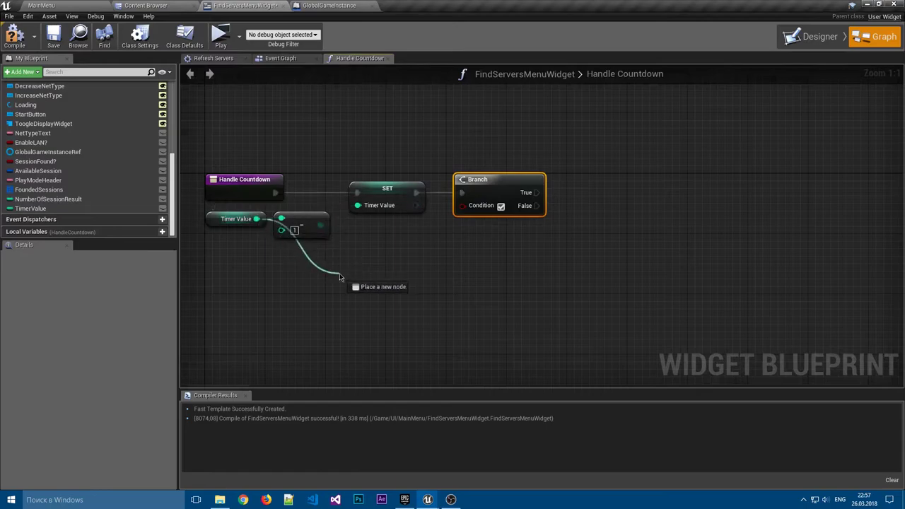
Drive the Branch condition with an Equal (Integer) check of Timer Value == 0.
left_click_drag(256, 218, 343, 275)
type("==0")
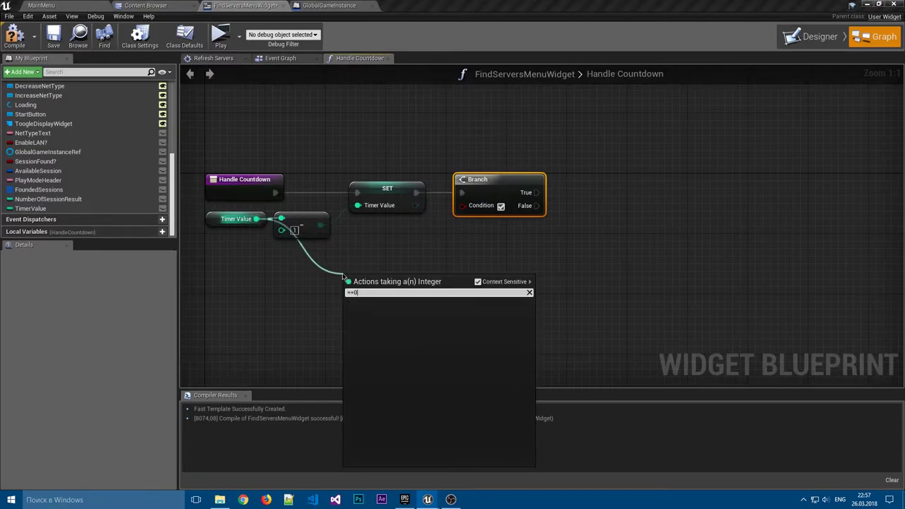
key("BackSpace")
key("Return")
mouse_move(368, 278)
left_mouse_down()
mouse_move(302, 250)
mouse_move(461, 205)
left_mouse_up()
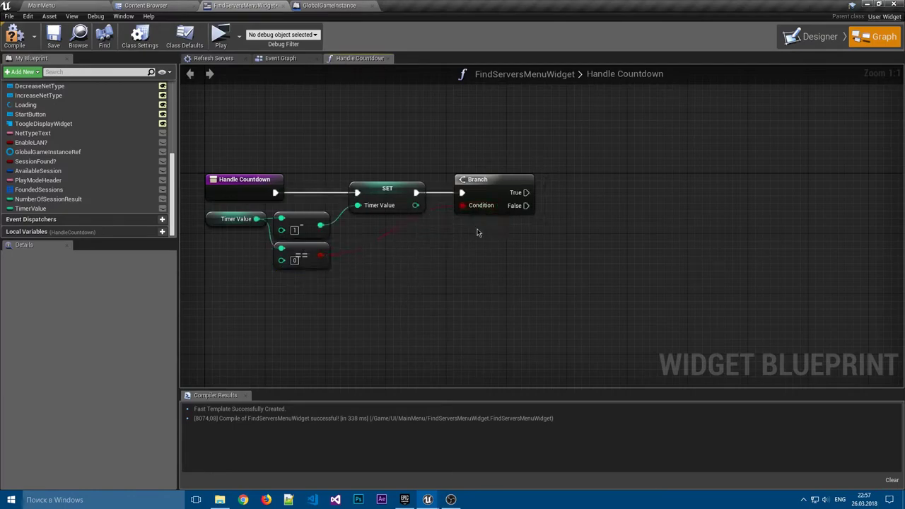
right_click_drag(478, 232, 329, 278)
mouse_move(406, 245)
right_mouse_down()
mouse_move(329, 252)
mouse_move(414, 230)
right_mouse_up()
On the True path, clear Session Found? and paste a SET Timer Value set to 10.
mouse_move(35, 161)
left_mouse_down()
mouse_move(338, 212)
mouse_move(360, 226)
left_mouse_up()
left_click(356, 233)
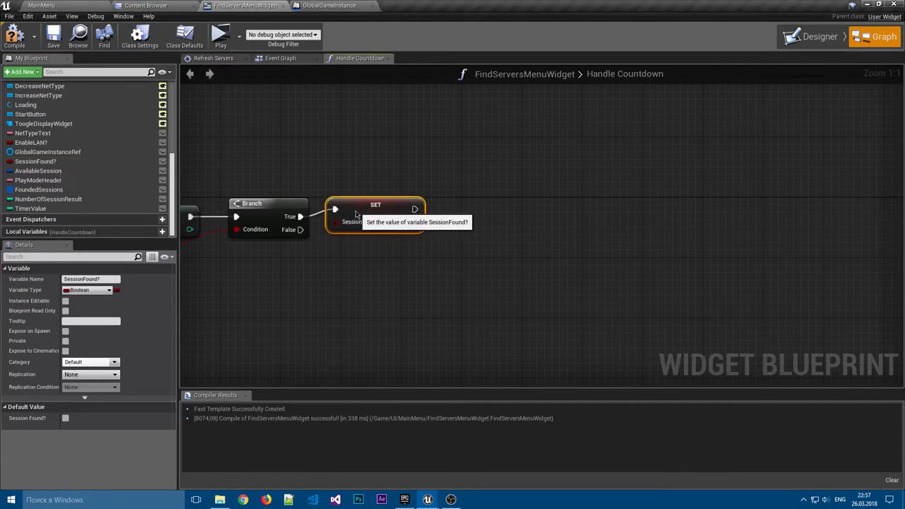
left_click(376, 251)
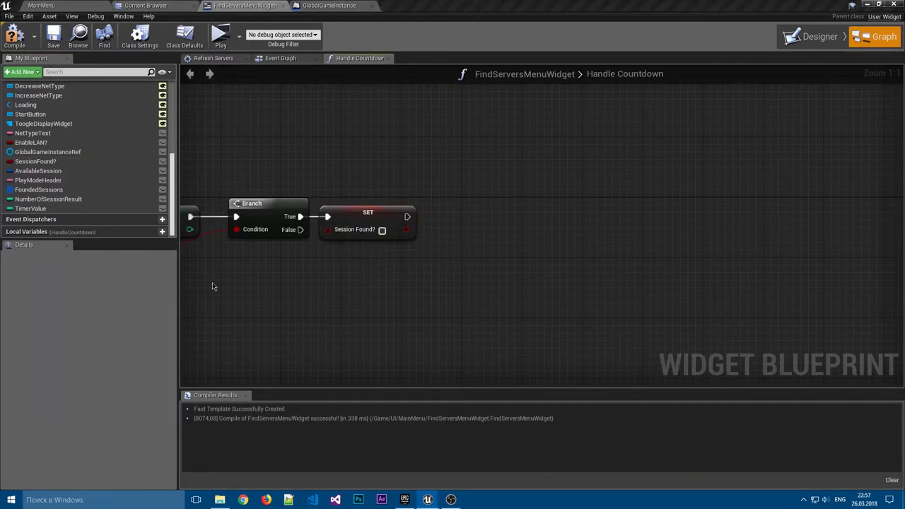
right_click_drag(310, 282, 404, 272)
left_click(255, 212)
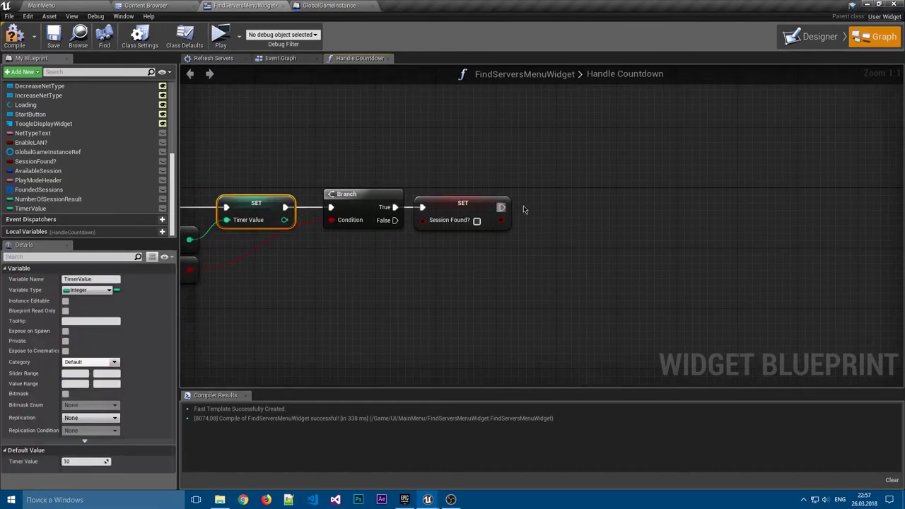
left_click(539, 207)
key("ctrl+v")
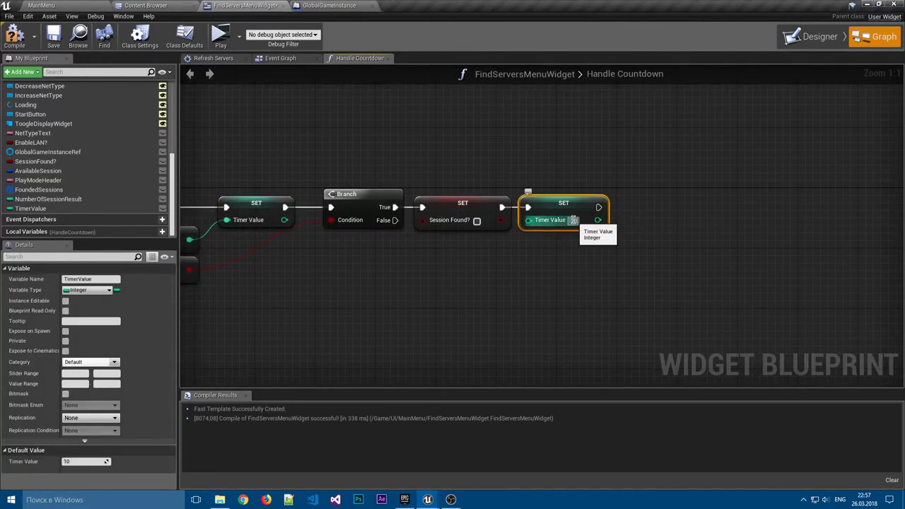
left_click(657, 203)
right_click_drag(656, 204, 434, 202)
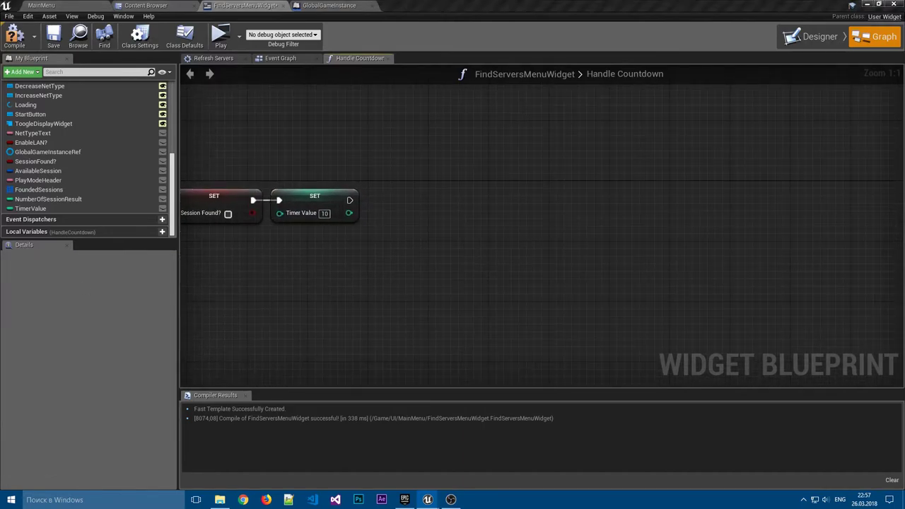
Add a Play Mode Header setter after the chain and enter the header text.
mouse_move(39, 180)
left_mouse_down("alt")
mouse_move(383, 207)
mouse_move(423, 196)
left_mouse_up("alt")
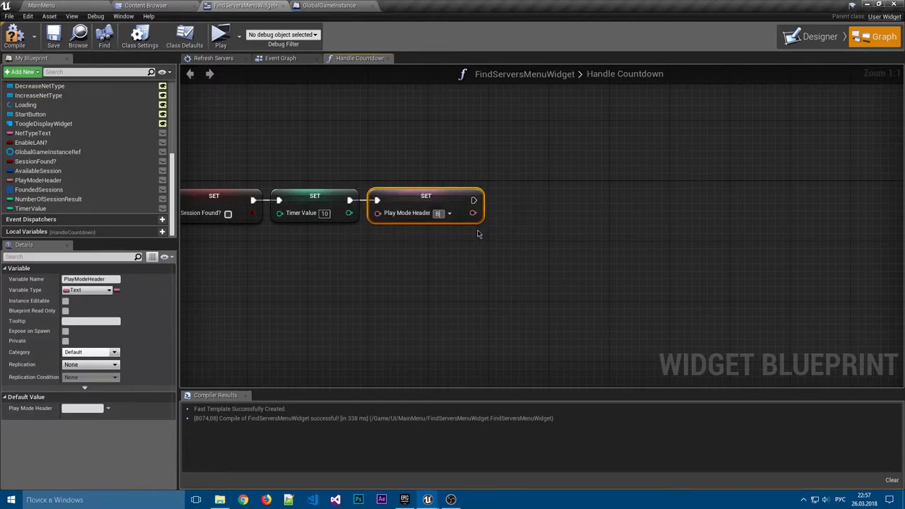
type("Ba")
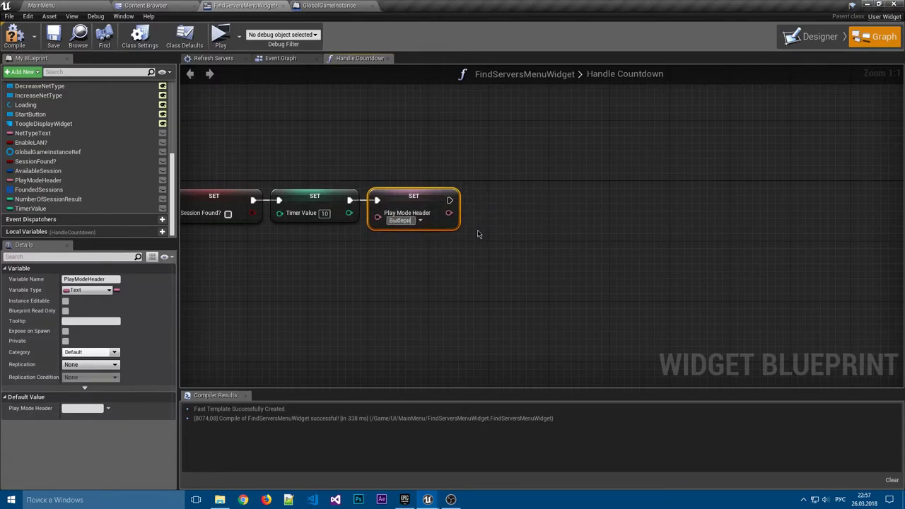
type("те режим игры:")
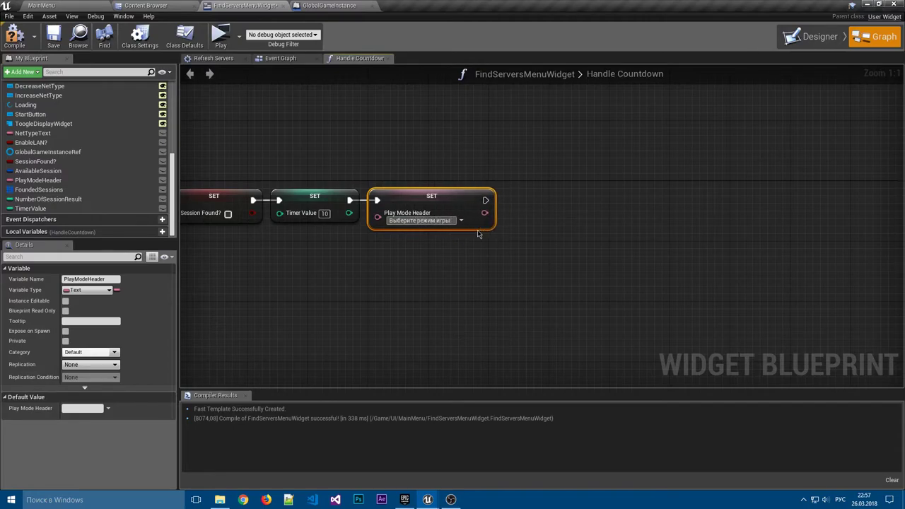
left_click(813, 36)
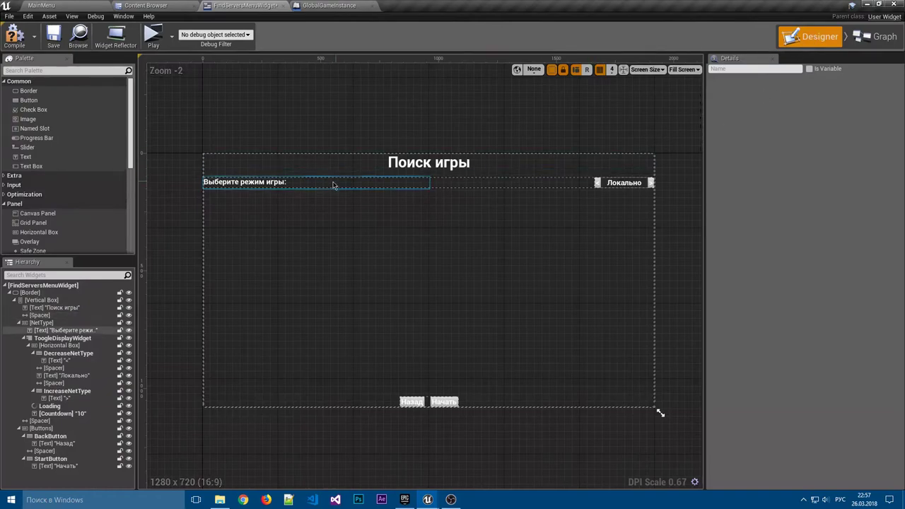
left_click(876, 36)
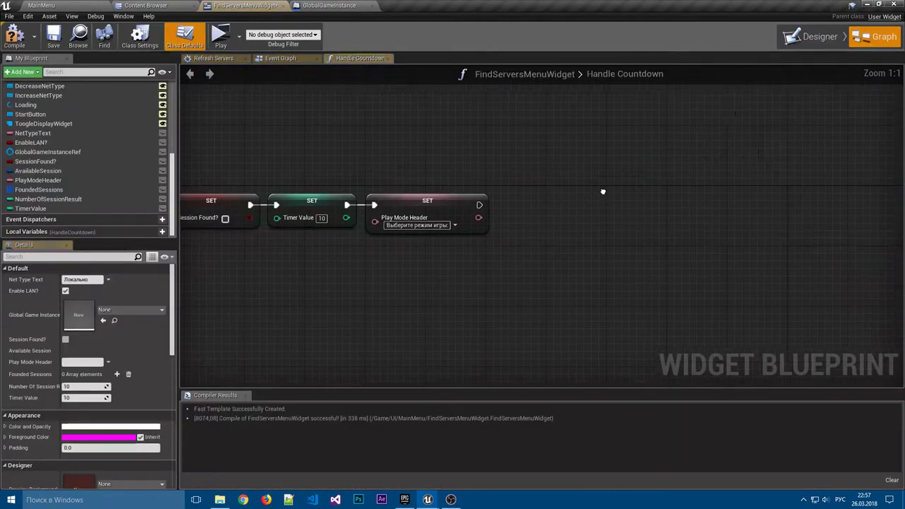
right_click_drag(602, 191, 394, 264)
key("alt+shift")
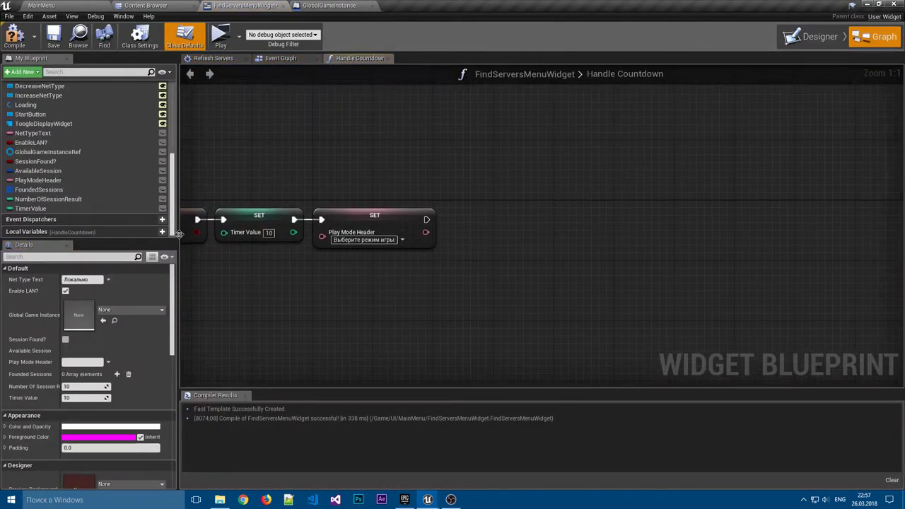
Switch ToogleDisplayWidget to index 0 with a Set Active Widget Index node.
scroll(42, 169, "up", 1)
scroll(42, 170, "up", 2)
mouse_move(43, 169)
left_mouse_down()
mouse_move(380, 248)
mouse_move(367, 259)
left_mouse_up()
left_click(385, 268)
mouse_move(427, 261)
left_mouse_down()
mouse_move(443, 256)
mouse_move(447, 240)
left_mouse_up()
type("set")
key("Down")
key("Down")
key("Down")
key("Down")
key("Down")
key("Down")
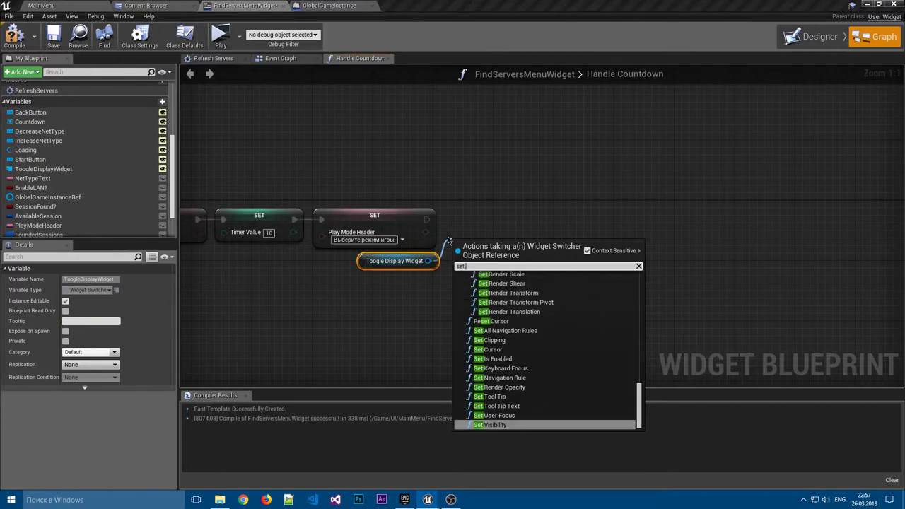
key("Down")
key("Down")
key("Down")
key("Return")
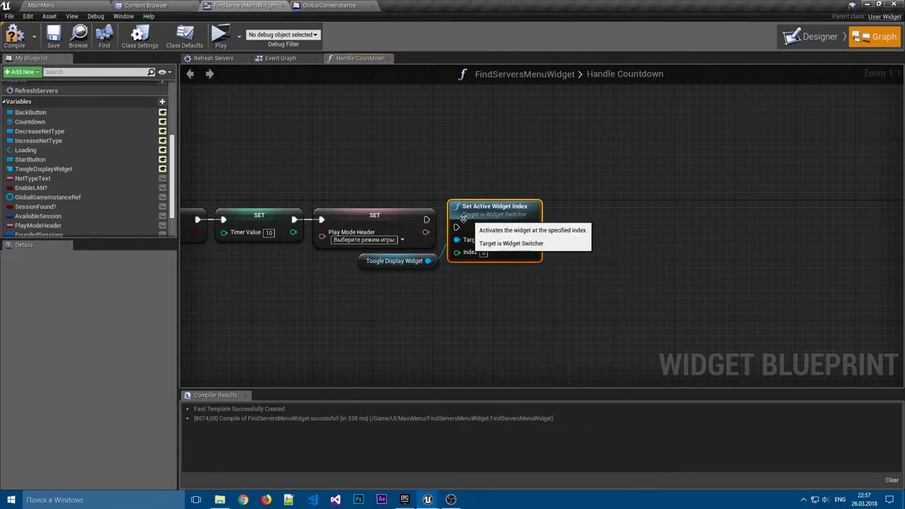
left_click_drag(426, 219, 456, 227)
key("q")
Call Reset Timer after Set Active Widget Index.
left_click(627, 248)
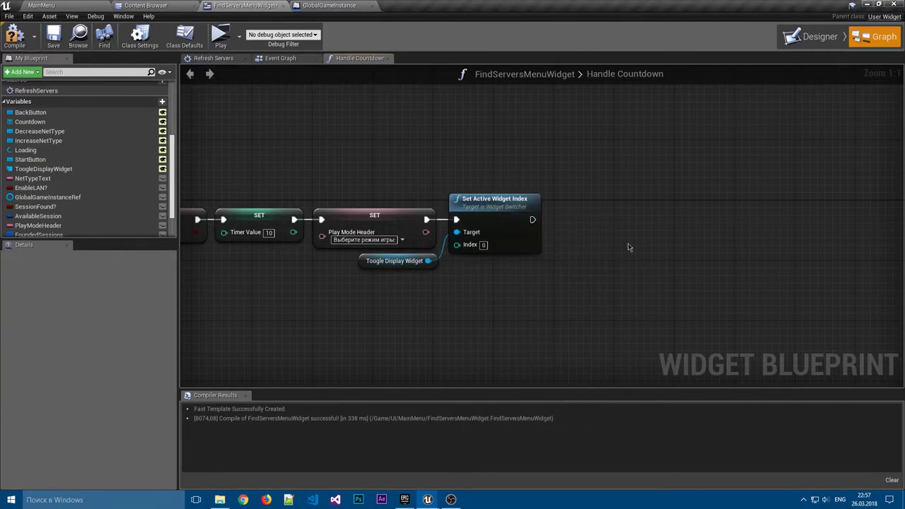
right_click_drag(628, 248, 513, 238)
left_click_drag(417, 210, 494, 216)
type("res")
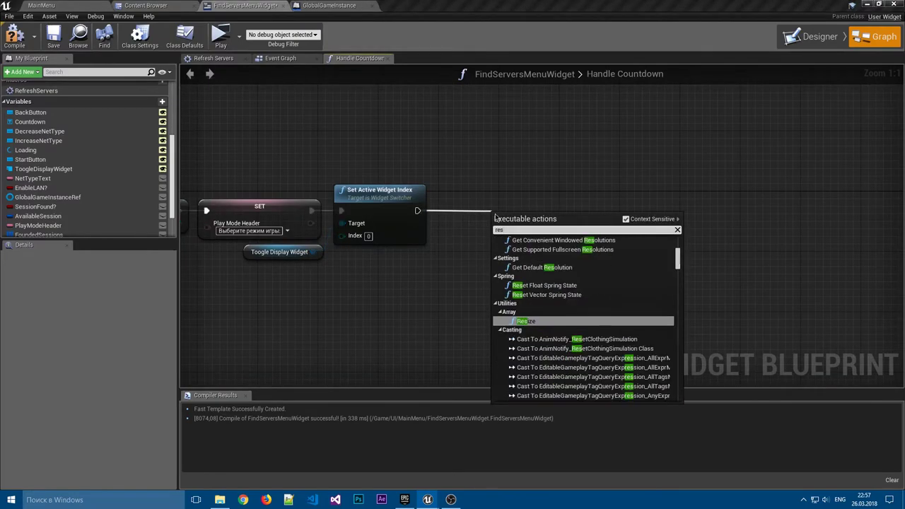
type("et")
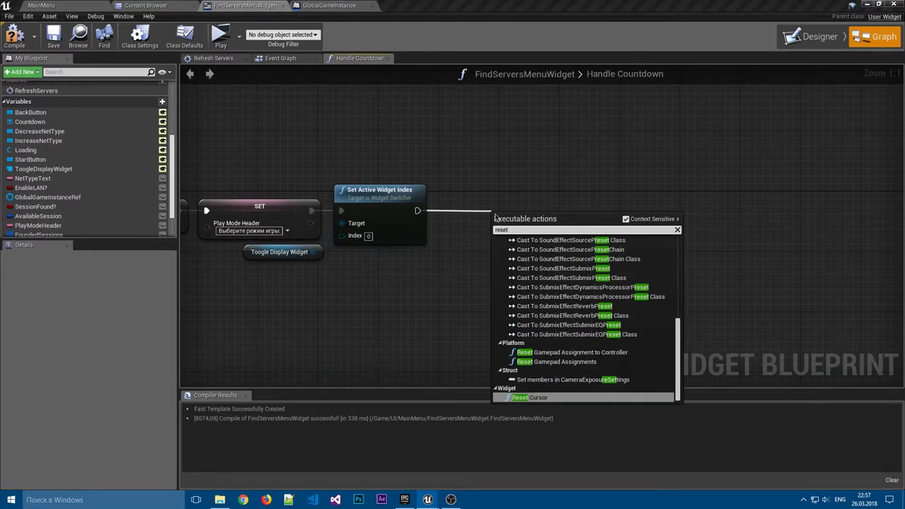
type(" timer")
key("Return")
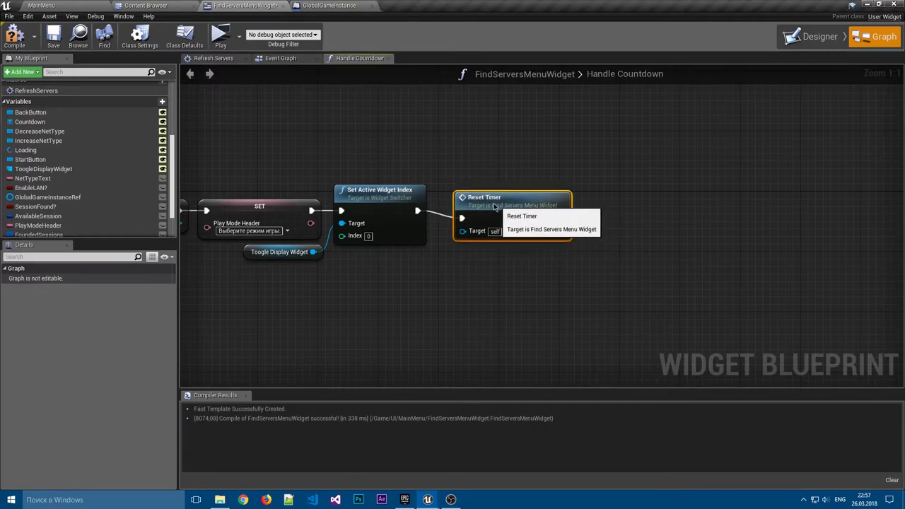
Compile the widget, check Class Defaults, and return to the Event Graph's comment groups.
left_click(14, 35)
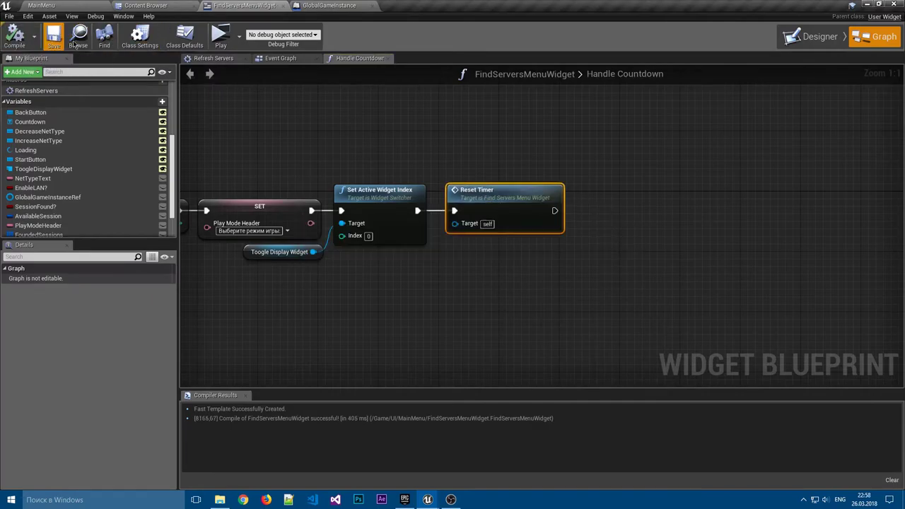
left_click(818, 37)
left_click(876, 37)
left_click(185, 36)
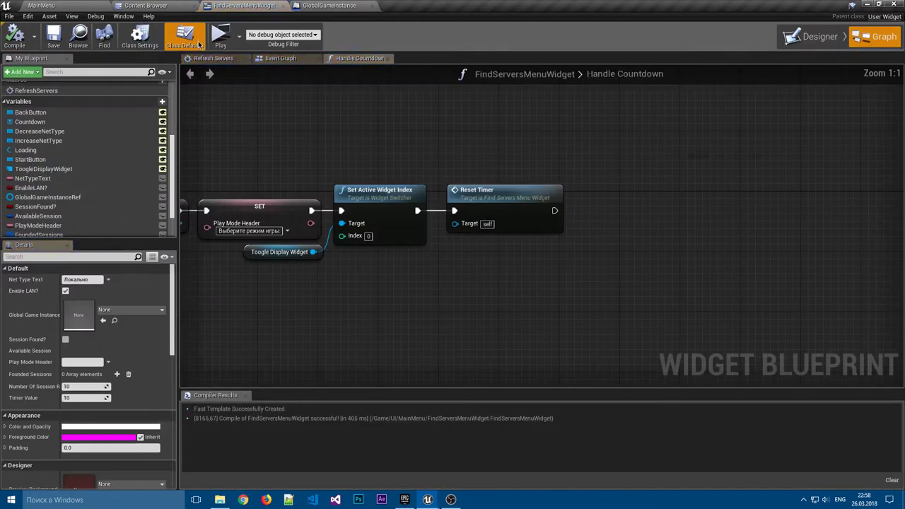
left_click(280, 58)
scroll(555, 258, "down", 3)
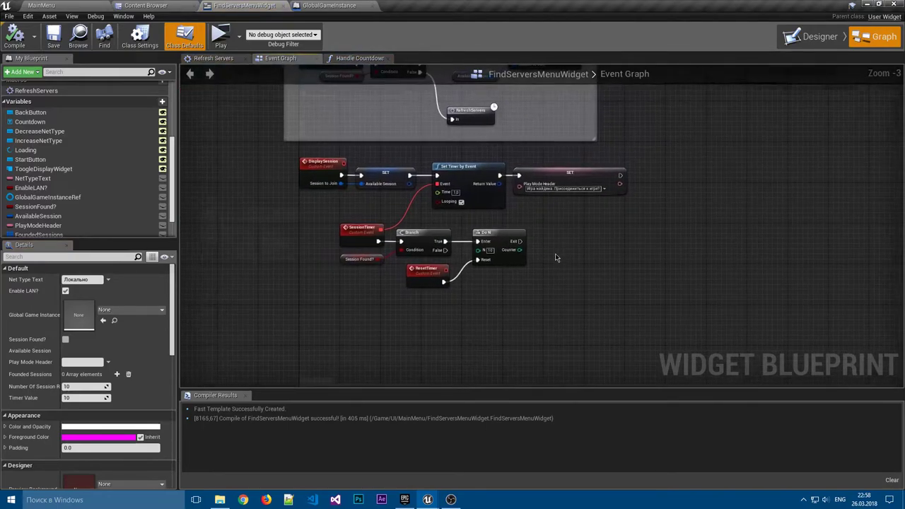
scroll(555, 258, "down", 1)
mouse_move(287, 242)
right_mouse_down()
mouse_move(287, 313)
mouse_move(281, 225)
right_mouse_up()
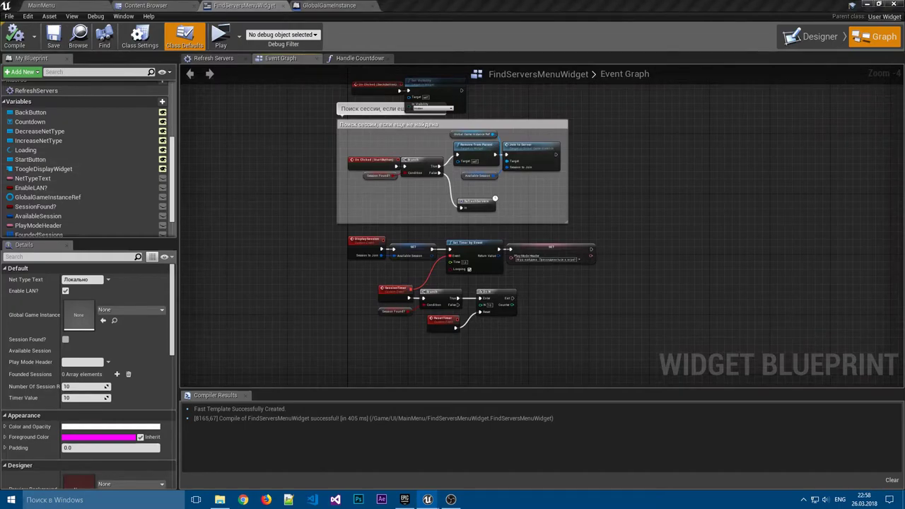
right_click_drag(246, 106, 265, 135)
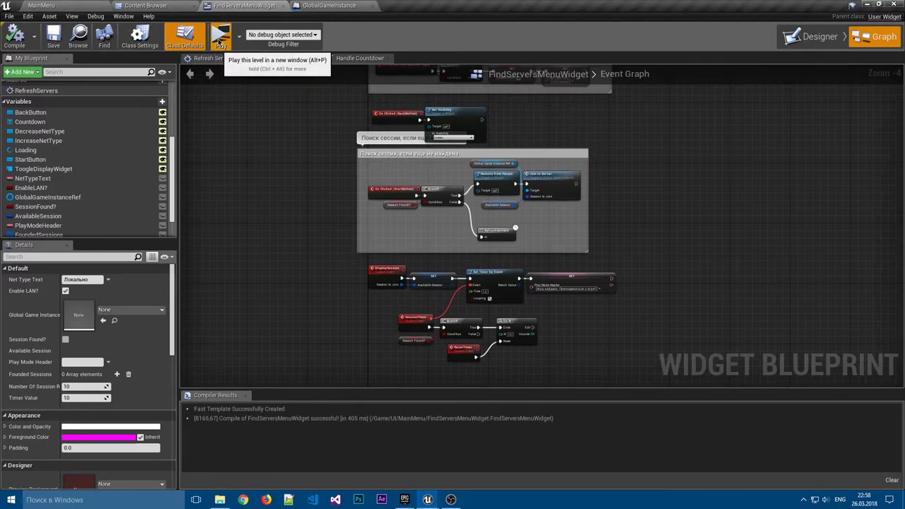
Play a standalone preview, open Найти игру, switch Локально to Глобально, then close it.
left_click(220, 35)
left_click(245, 179)
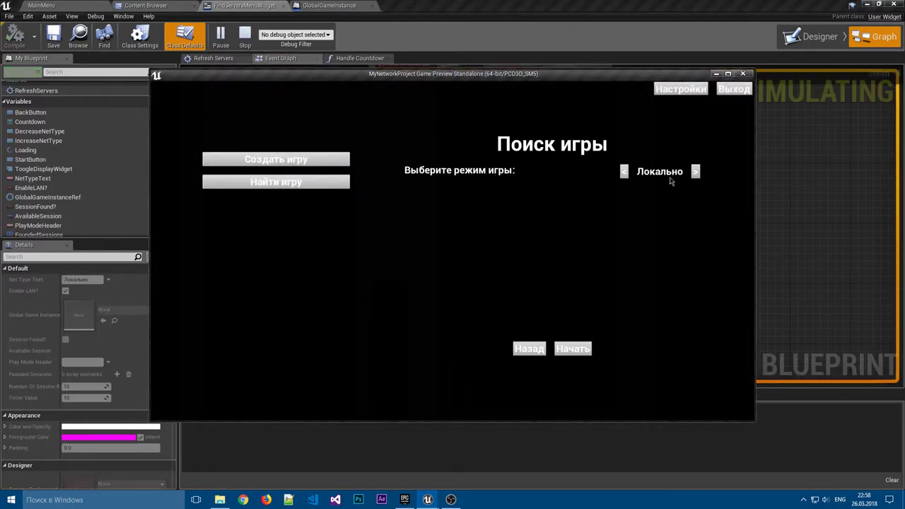
left_click(695, 172)
left_click(742, 75)
scroll(658, 179, "up", 2)
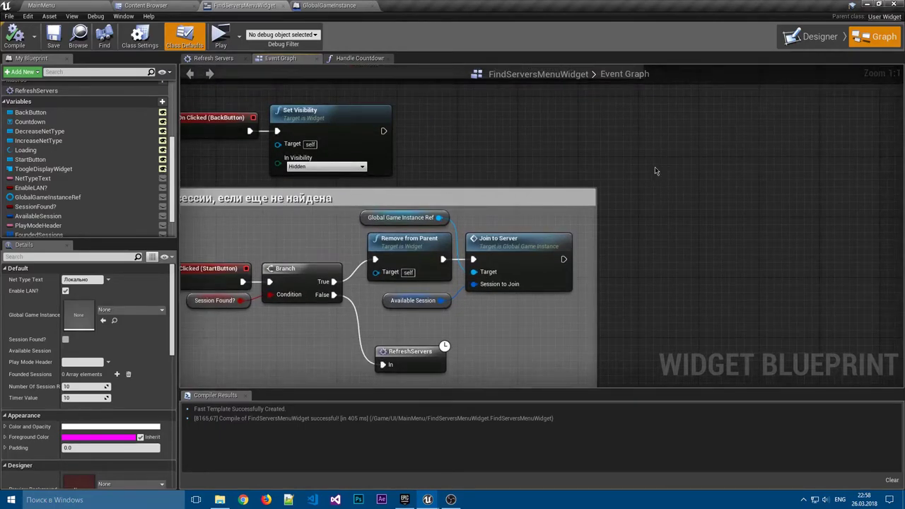
Stretch the Инициализация GameInstance comment box's right edge to make room.
right_click_drag(306, 239, 414, 246)
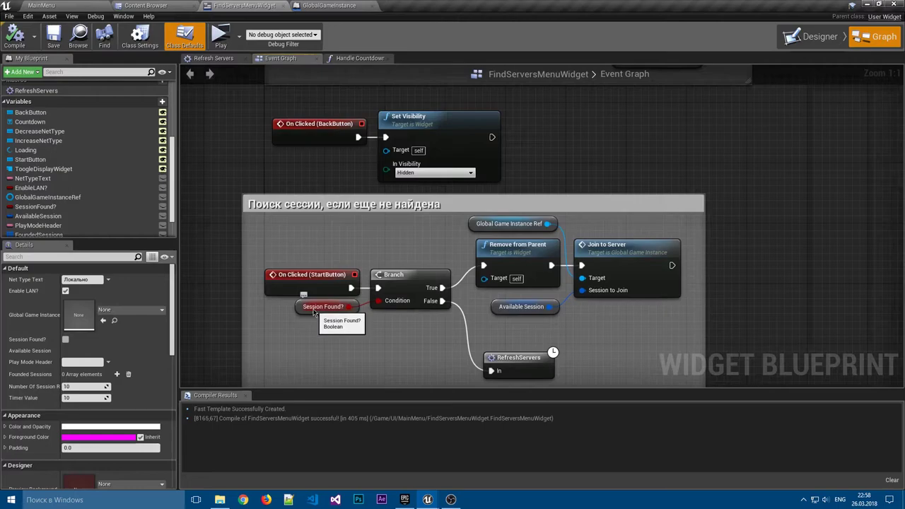
right_click_drag(302, 176, 304, 245)
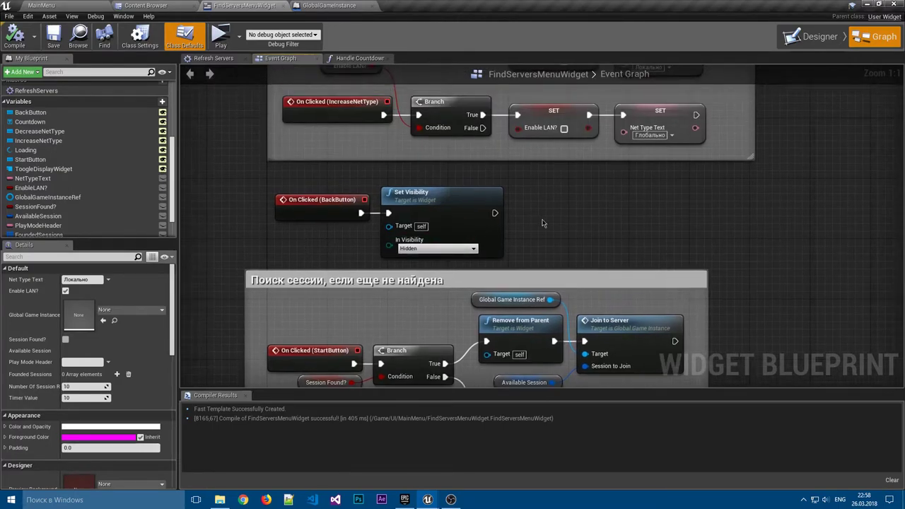
right_click_drag(300, 91, 293, 153)
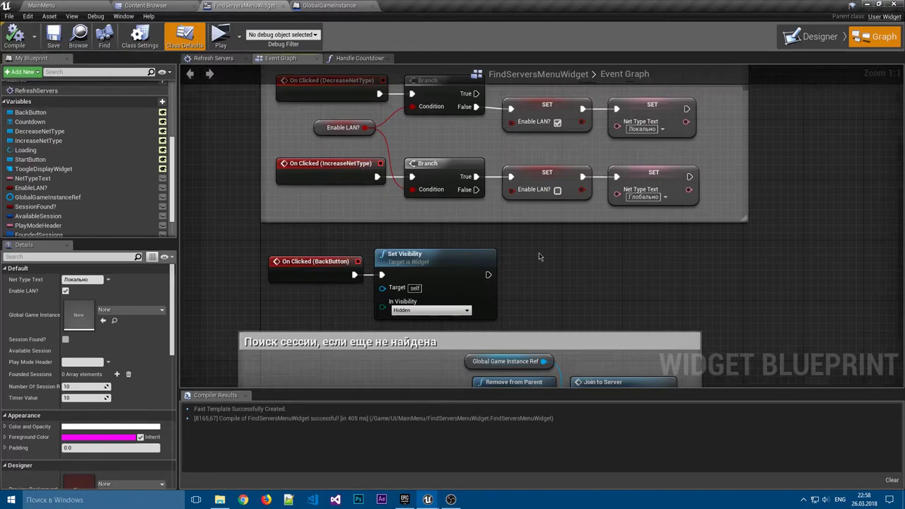
right_click_drag(539, 244, 610, 135)
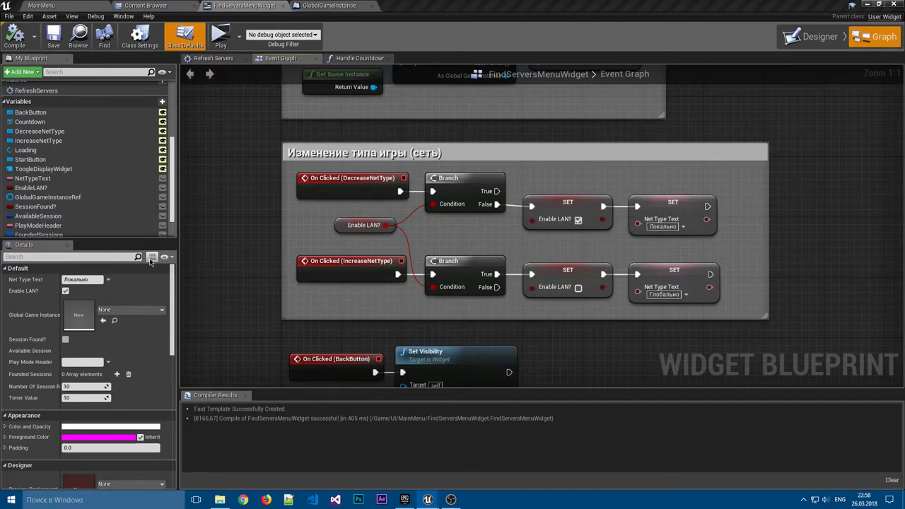
right_click_drag(687, 85, 594, 175)
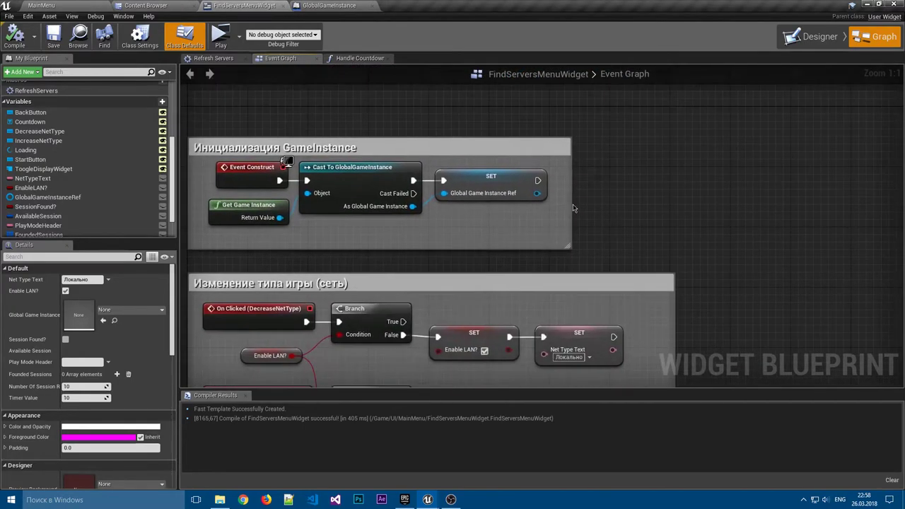
left_click_drag(571, 206, 834, 205)
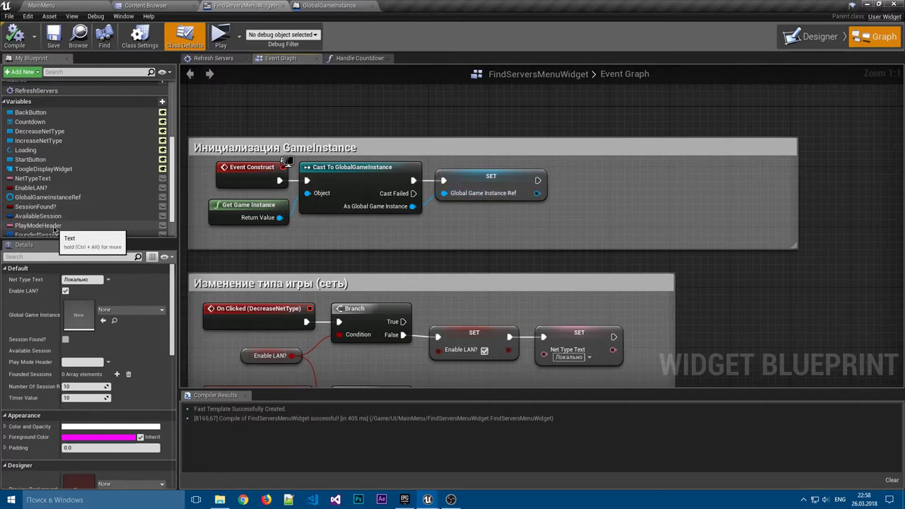
Move to the Поиск сессии timer nodes and select the NetTypeText variable.
scroll(60, 231, "down", 1)
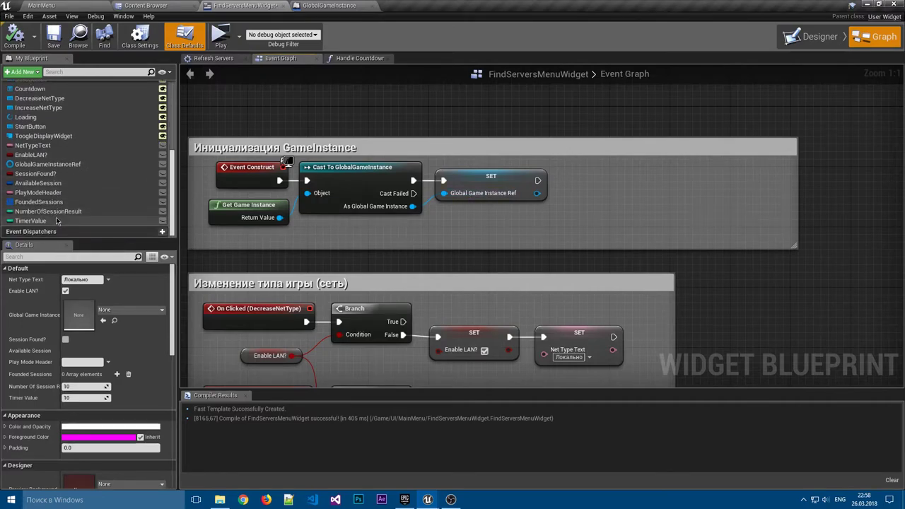
scroll(63, 224, "up", 2)
scroll(63, 222, "down", 3)
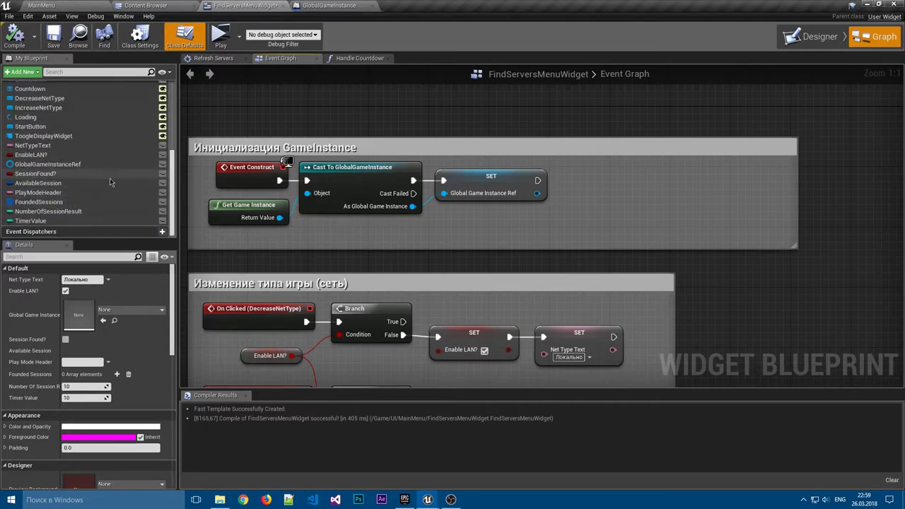
scroll(509, 277, "down", 2)
right_click_drag(509, 277, 538, 63)
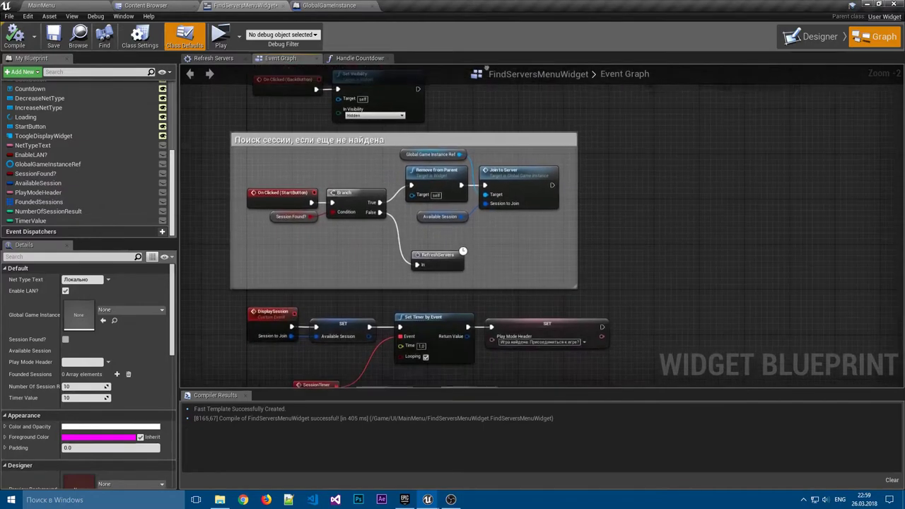
mouse_move(516, 339)
right_mouse_down()
mouse_move(515, 99)
mouse_move(494, 368)
right_mouse_up()
scroll(515, 250, "up", 2)
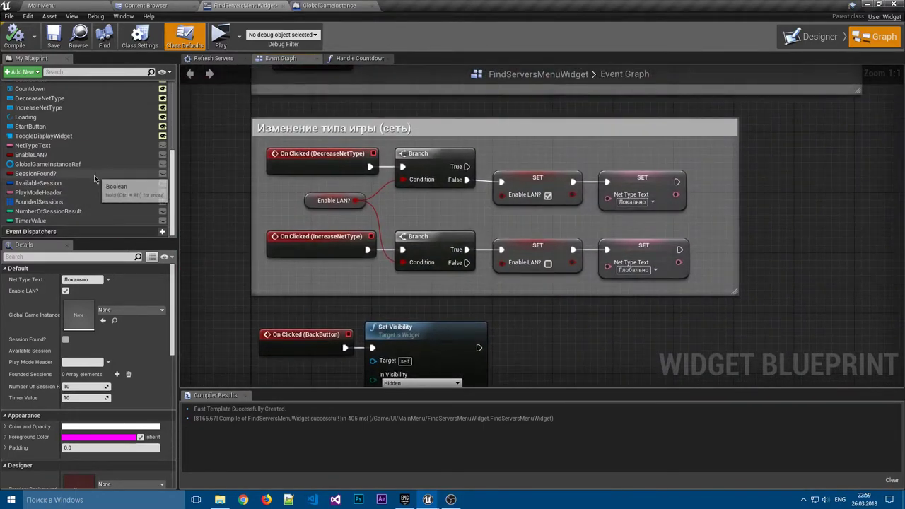
scroll(85, 177, "up", 3)
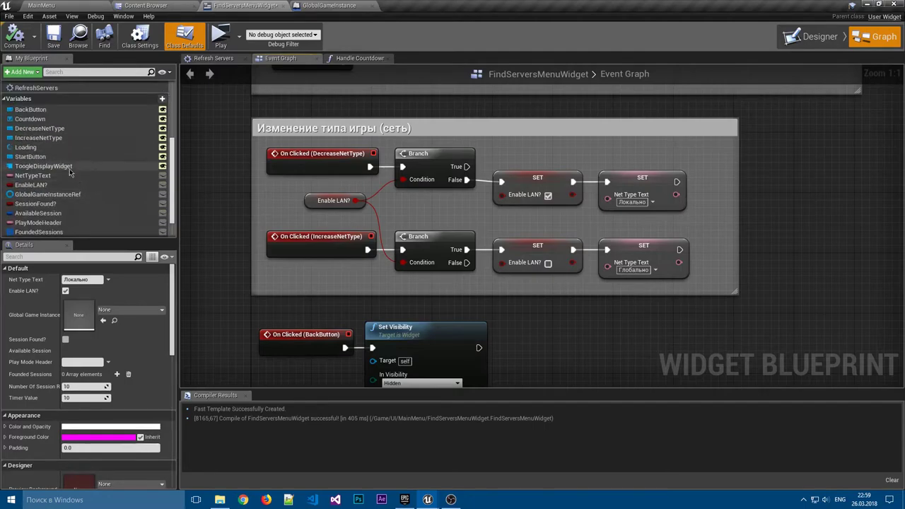
scroll(70, 173, "down", 2)
left_click(42, 145)
Add a Net Type Text setter after Global Game Instance Ref with the value Локально.
right_click_drag(718, 213, 708, 257)
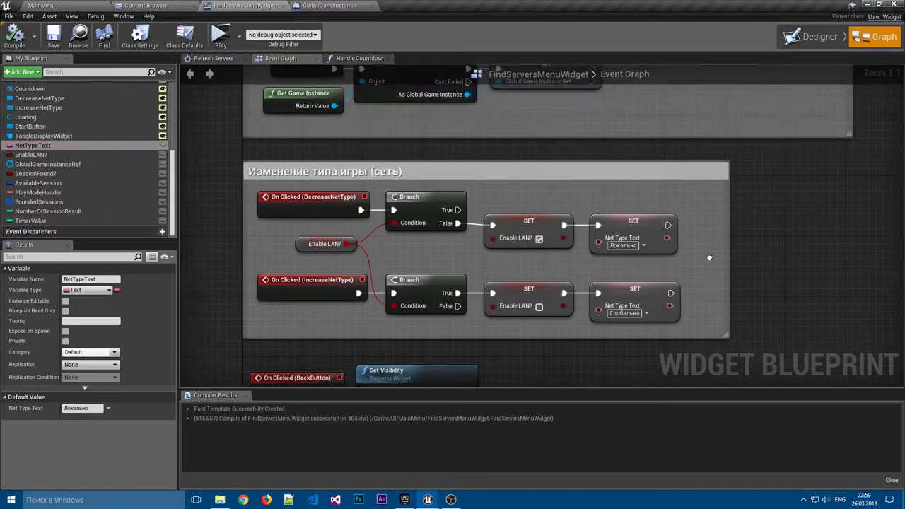
right_click_drag(489, 133, 420, 243)
left_click_drag(32, 145, 565, 185)
left_click(576, 197)
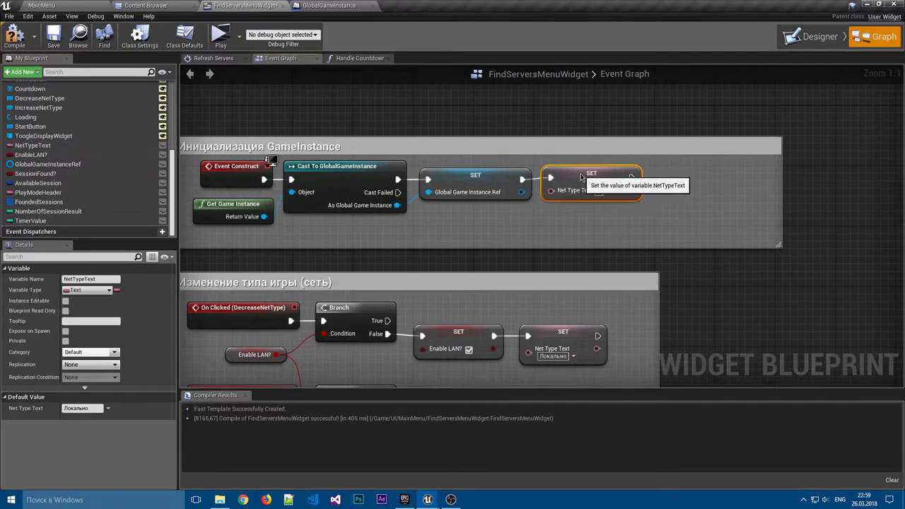
left_click_drag(620, 193, 605, 186)
left_click(600, 190)
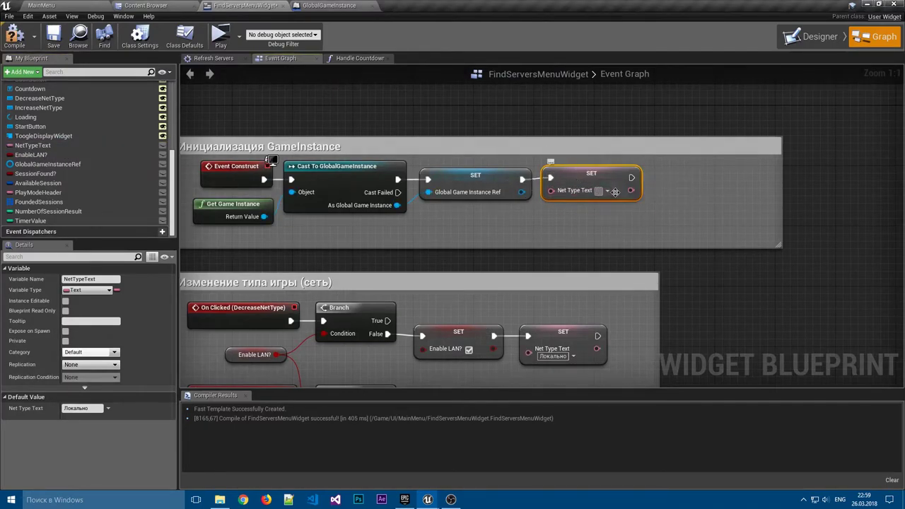
type("Kjrkfm")
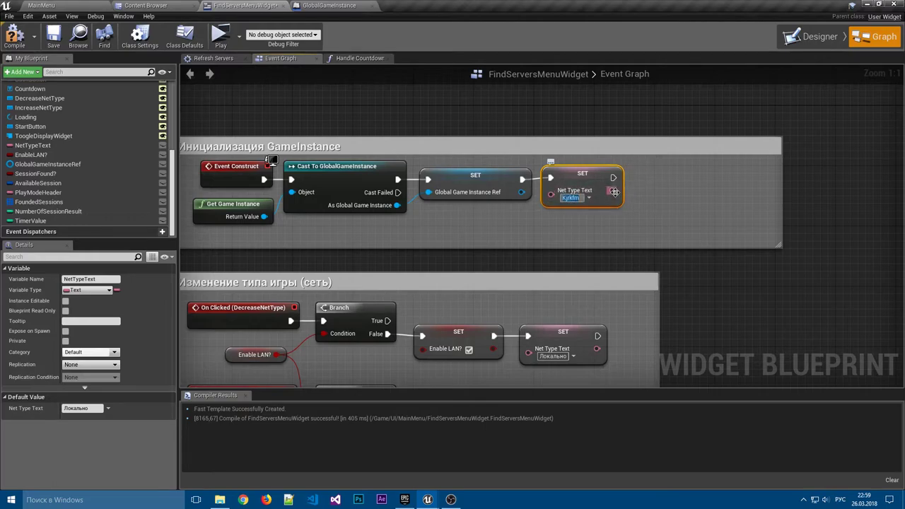
type("Локально")
key("Return")
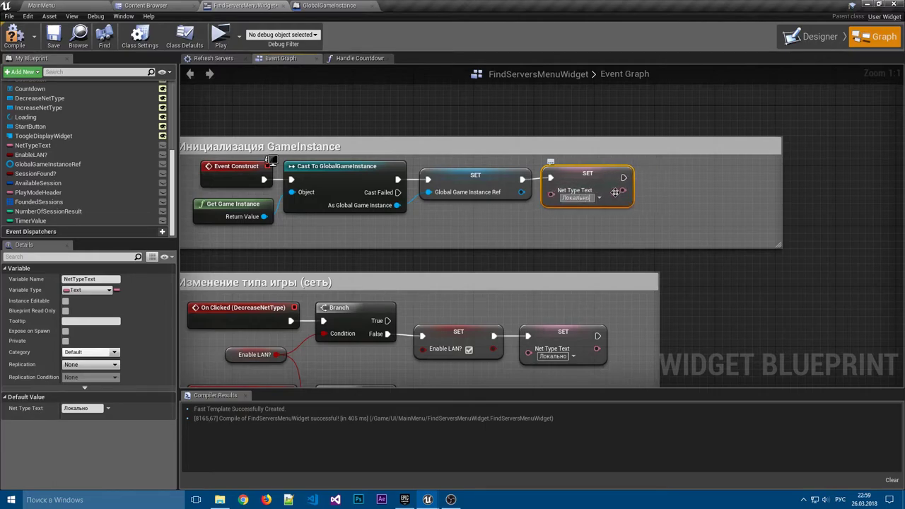
left_click(645, 187)
Chain an Enable LAN? setter set to true, then compile and save the blueprint.
right_click_drag(645, 187, 579, 158)
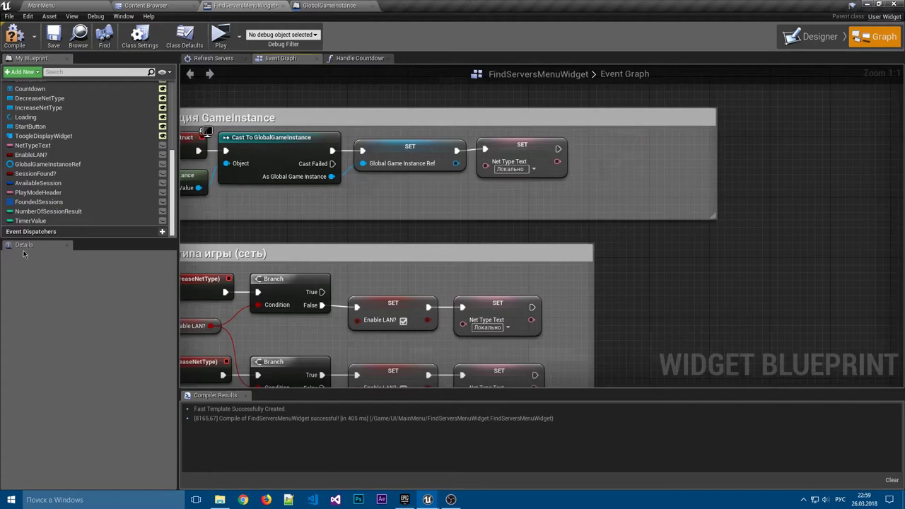
right_click_drag(545, 187, 512, 201)
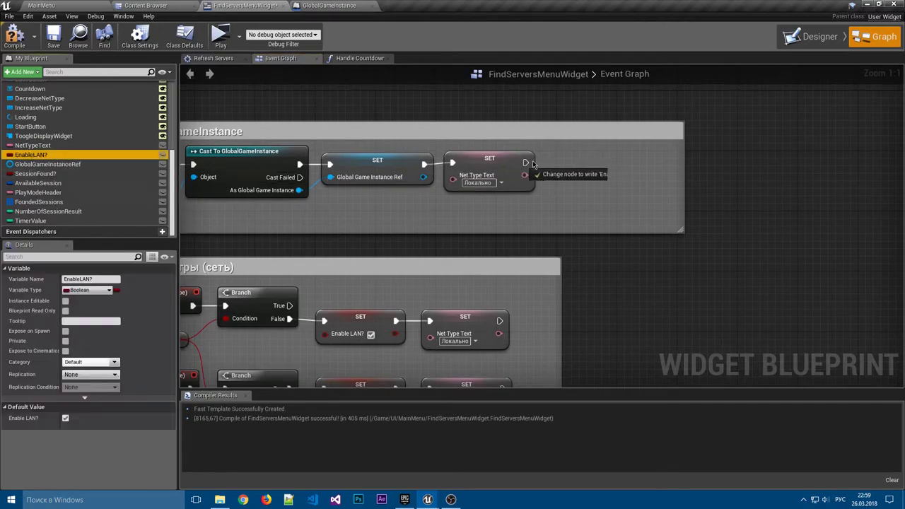
mouse_move(90, 157)
left_mouse_down()
mouse_move(552, 165)
mouse_move(565, 177)
left_mouse_up()
left_click(576, 186)
mouse_move(601, 173)
left_mouse_down()
mouse_move(584, 158)
mouse_move(594, 162)
left_mouse_up()
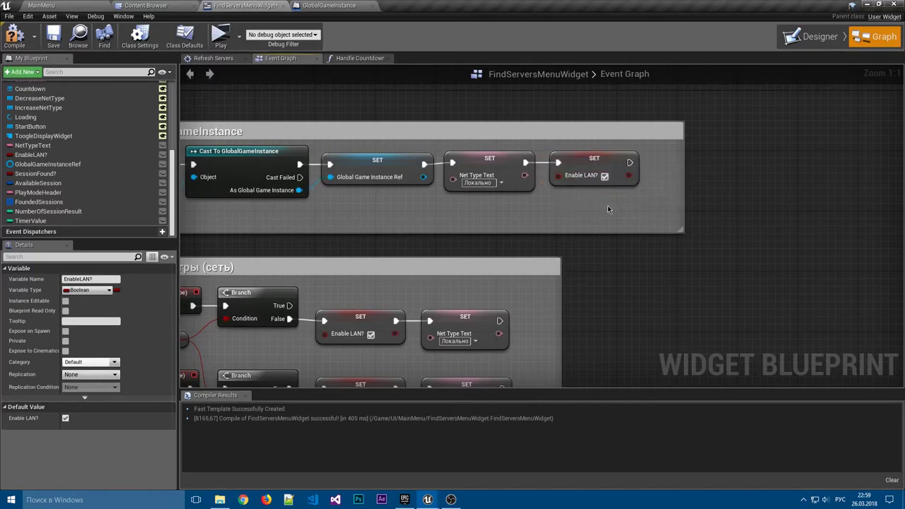
left_click(15, 36)
left_click(55, 37)
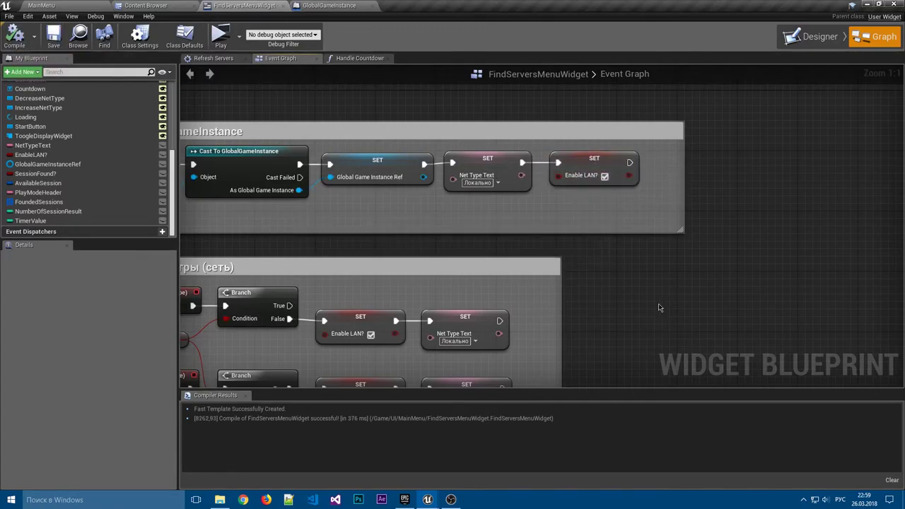
Pan the Event Graph past the BackButton handler to the Поиск сессии block.
right_click_drag(658, 303, 825, 79)
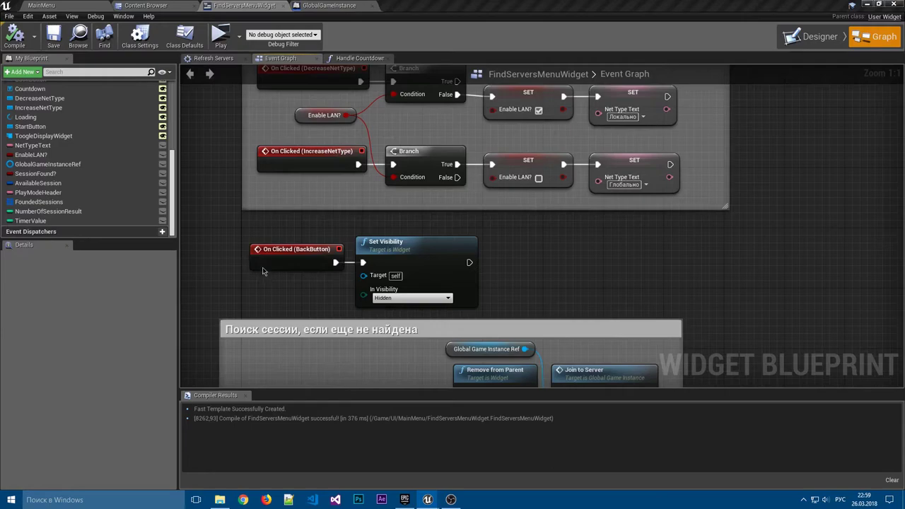
right_click_drag(229, 208, 208, 20)
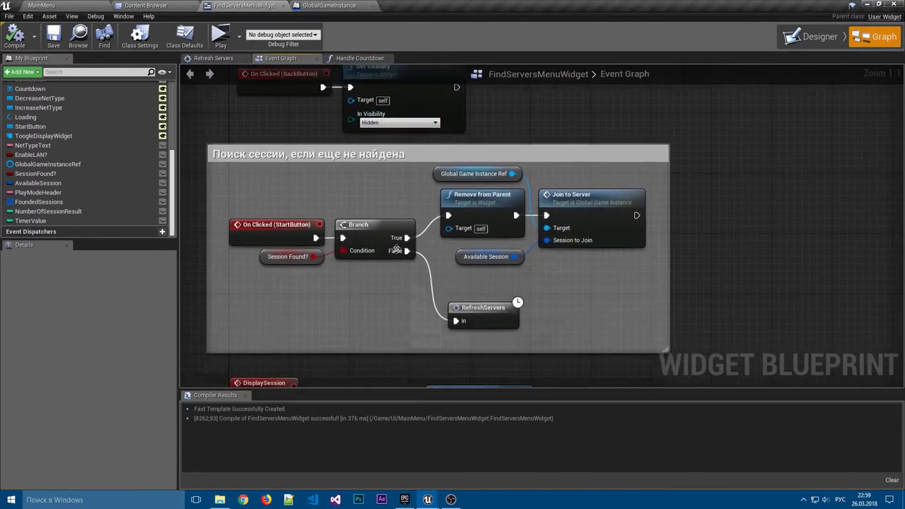
scroll(342, 291, "down", 3)
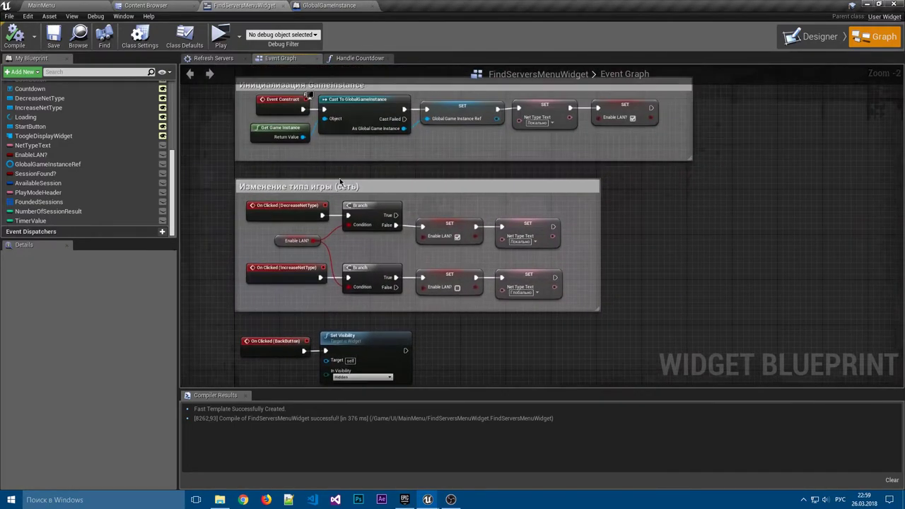
scroll(400, 252, "up", 1)
right_click_drag(401, 252, 407, 179)
left_click_drag(442, 257, 458, 257)
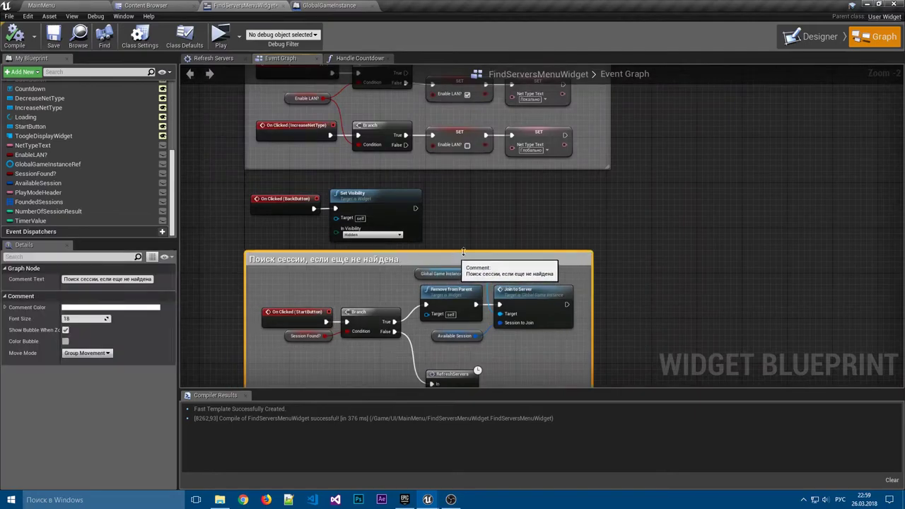
left_click(505, 219)
right_click_drag(505, 218, 510, 87)
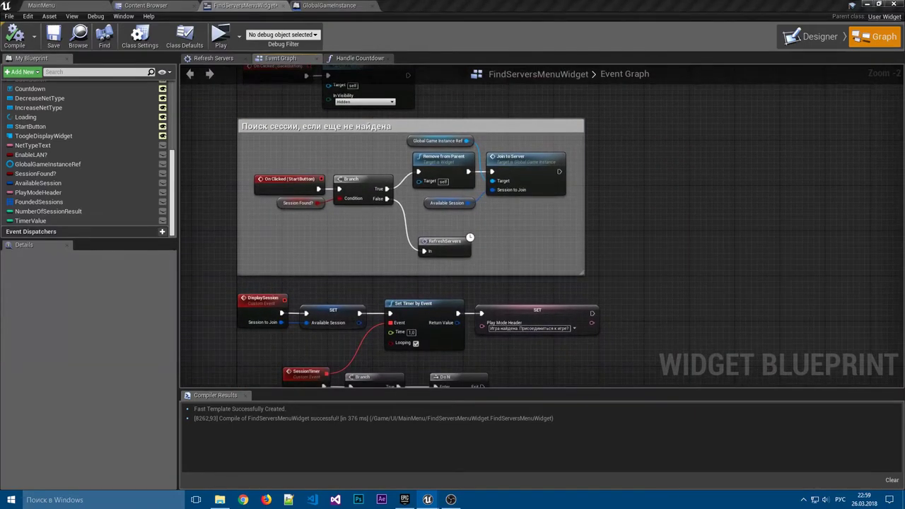
Review the Refresh Servers graph's Find Sessions logic, then switch to the Designer layout.
left_click(216, 58)
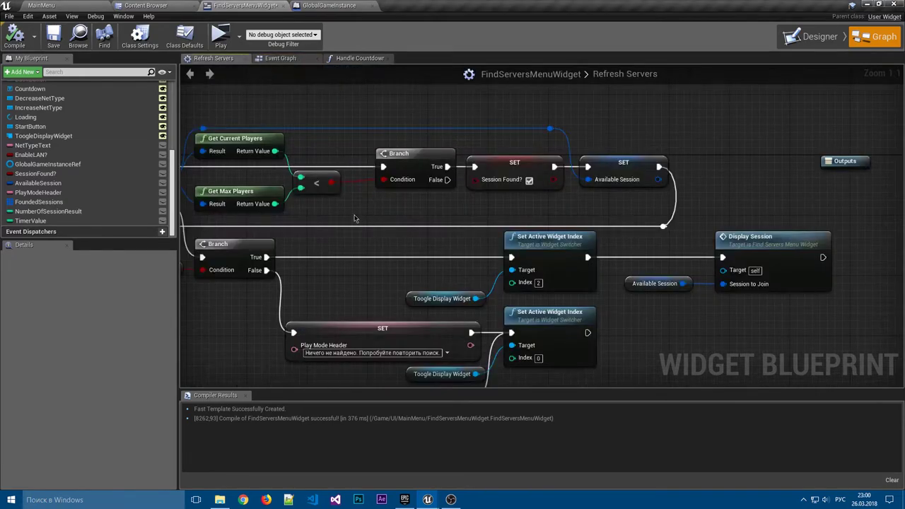
right_click_drag(326, 213, 672, 214)
scroll(413, 214, "down", 3)
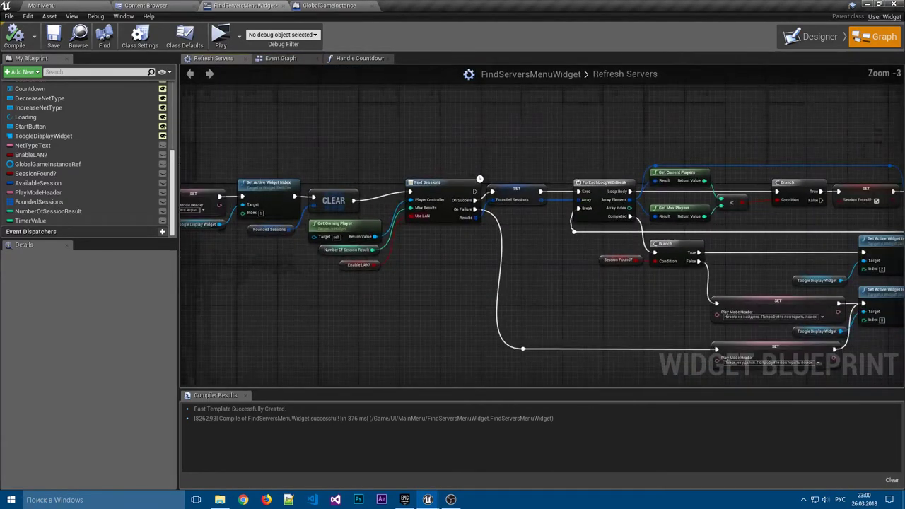
mouse_move(413, 213)
right_mouse_down()
mouse_move(635, 237)
mouse_move(367, 239)
right_mouse_up()
scroll(635, 237, "up", 3)
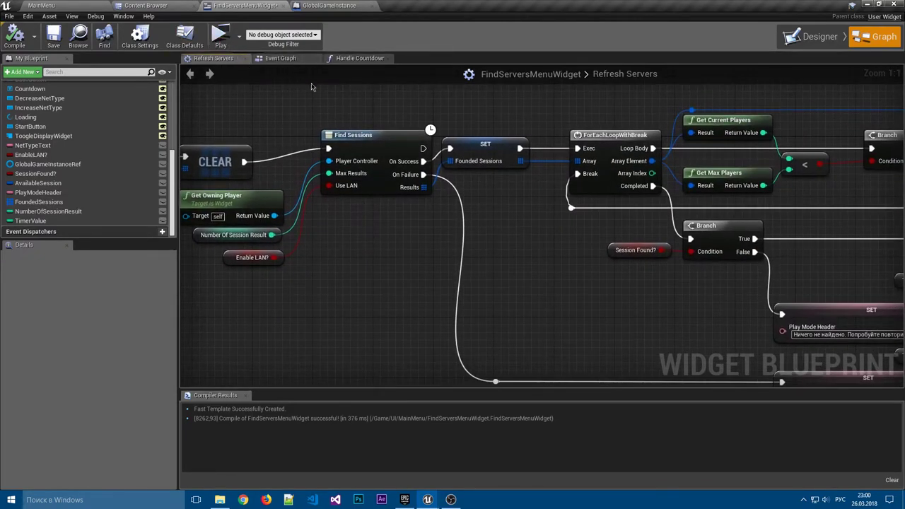
scroll(707, 247, "down", 2)
right_click_drag(742, 253, 464, 252)
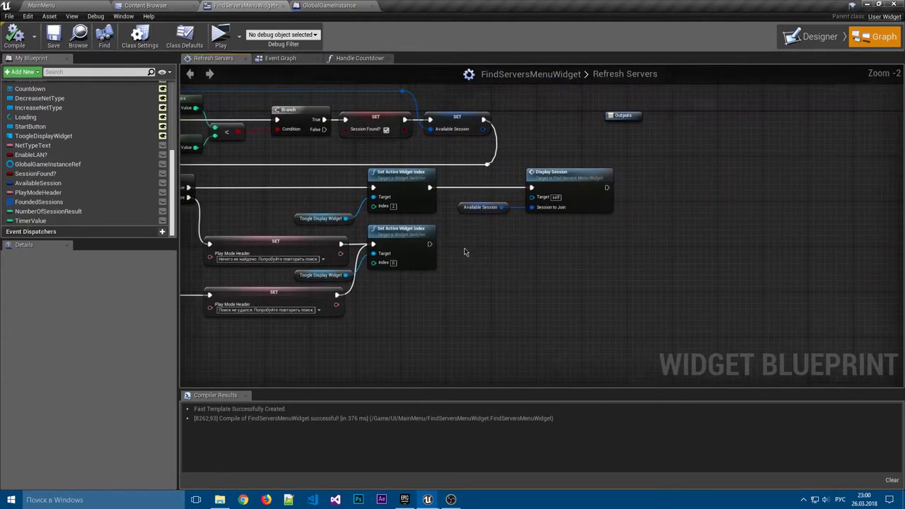
scroll(557, 273, "up", 2)
right_click_drag(557, 273, 735, 297)
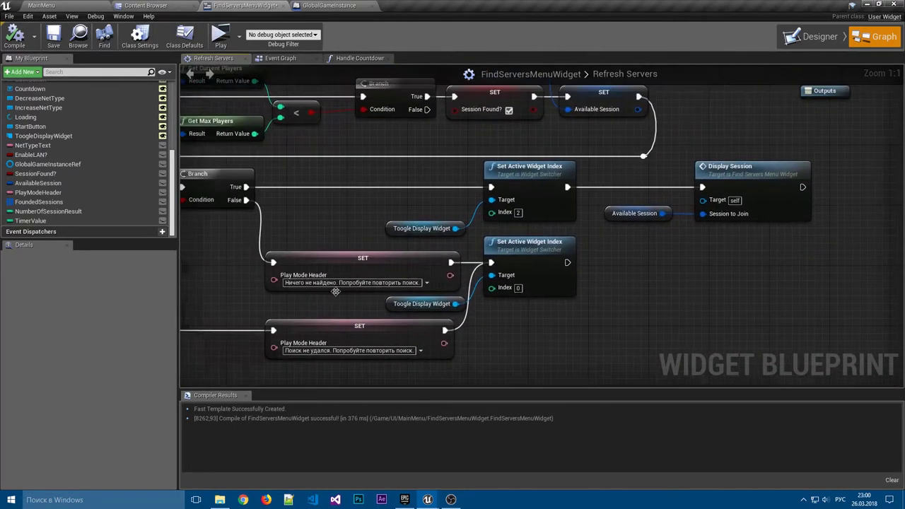
left_click(813, 37)
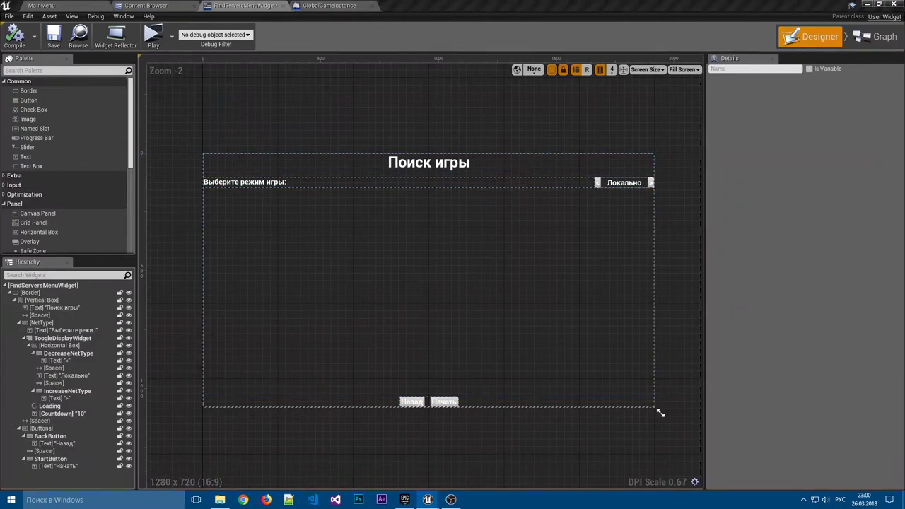
Bind the 'Выберите режим игры:' prompt text block to PlayModeHeader.
left_click(249, 184)
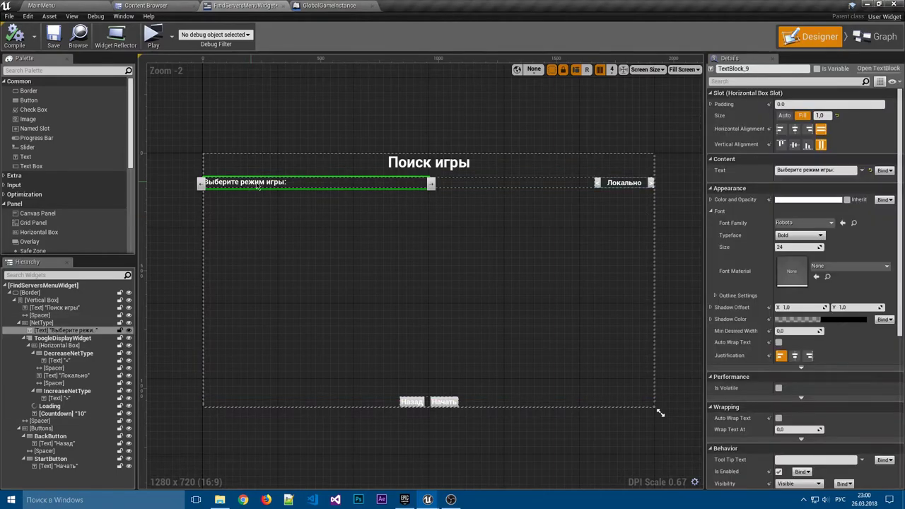
left_click(884, 170)
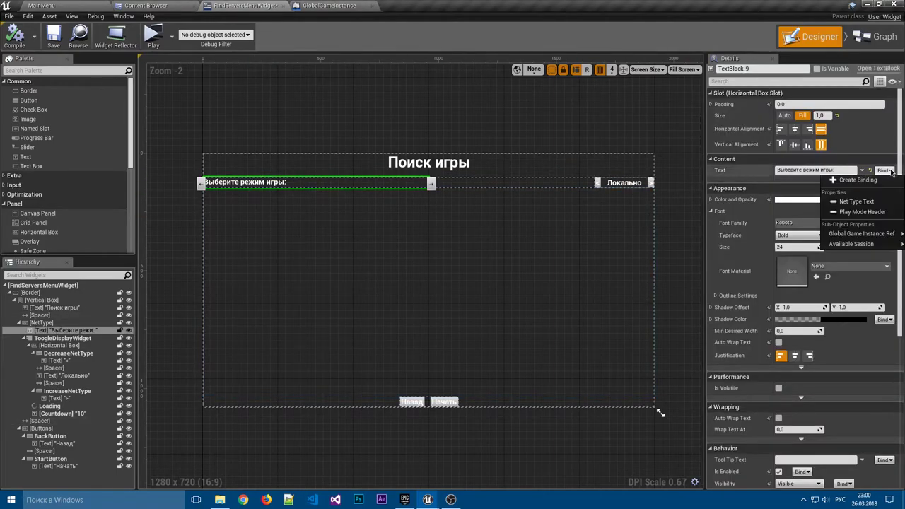
left_click(858, 212)
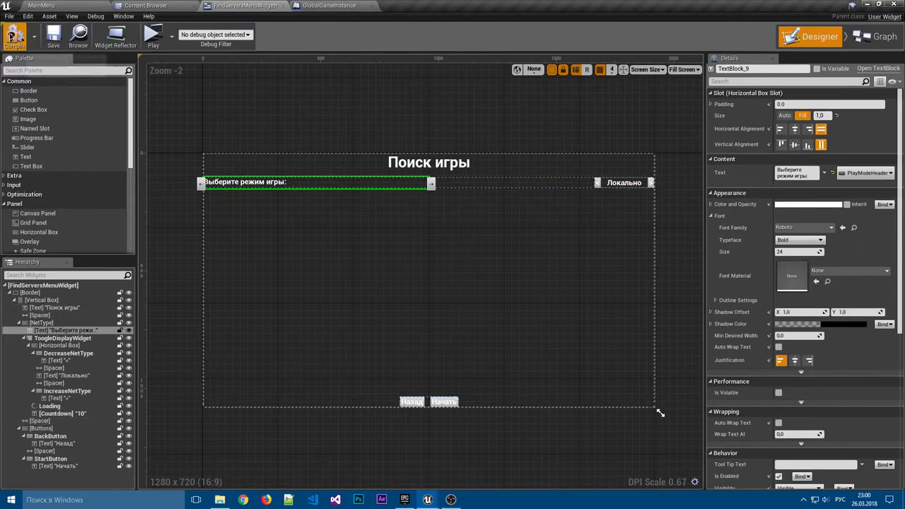
Check the Локально text binding, then select the Countdown text block for binding.
left_click(628, 181)
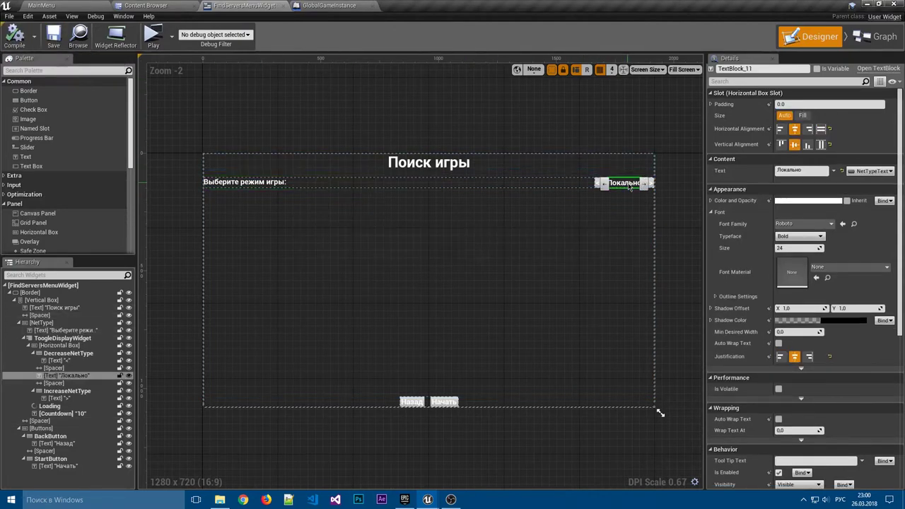
left_click(469, 210)
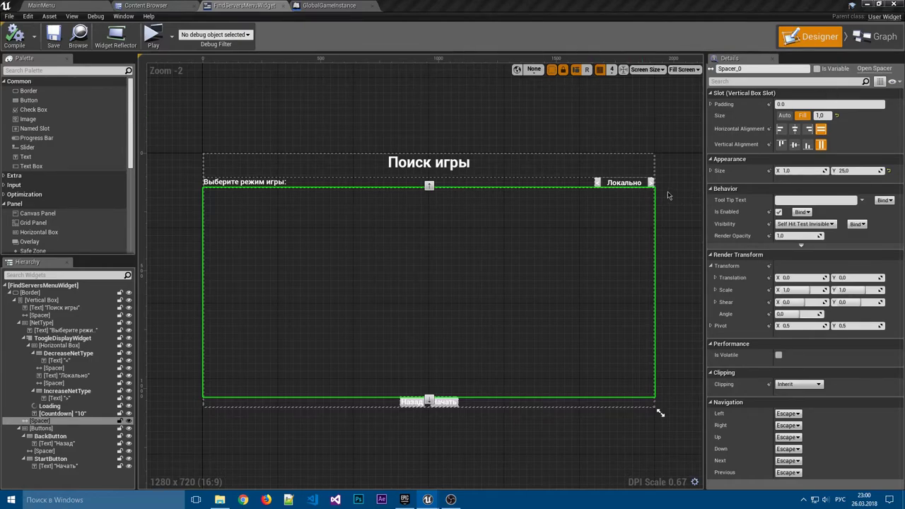
left_click(64, 413)
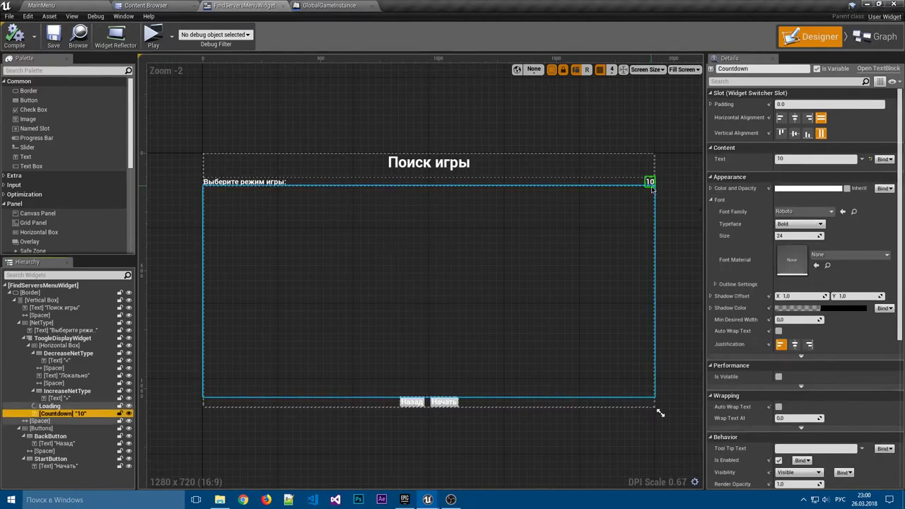
left_click(883, 159)
Create a new binding function for Countdown and rename it ConvertCountdown.
left_click(868, 175)
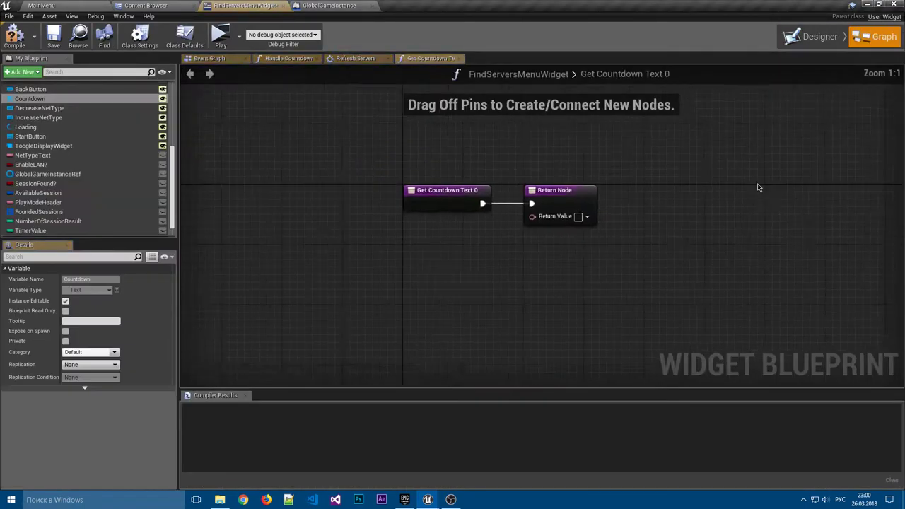
scroll(43, 179, "up", 10)
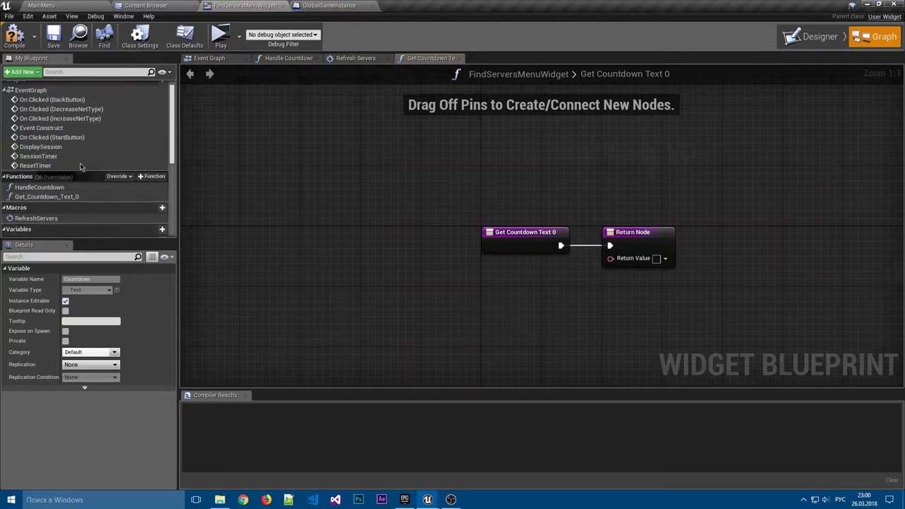
scroll(43, 179, "up", 1)
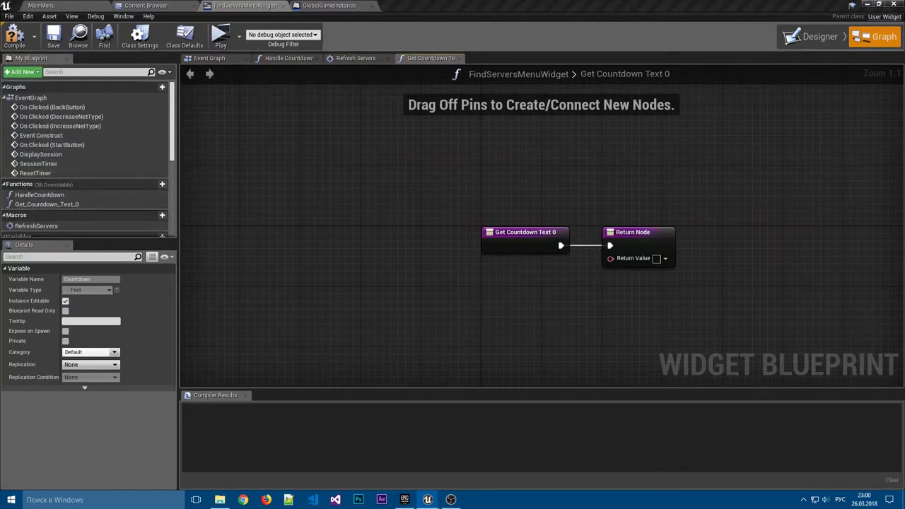
double_click(89, 204)
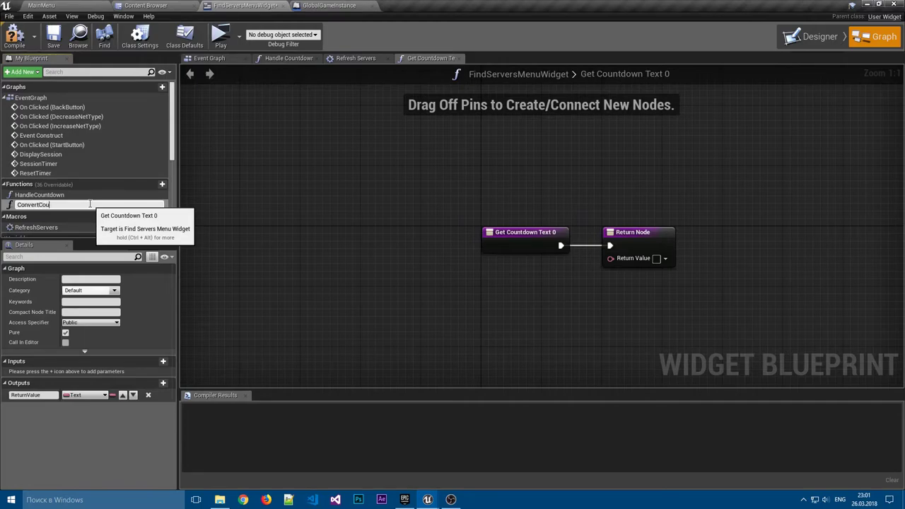
key("Return")
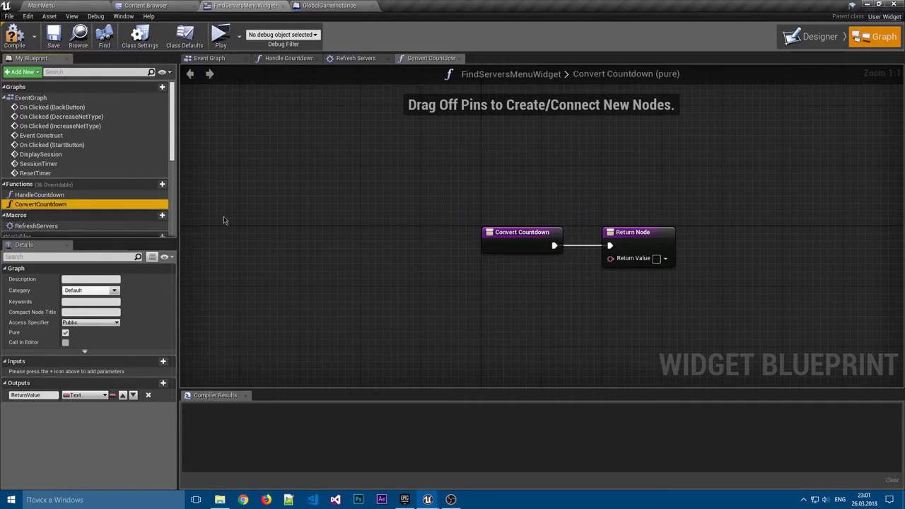
Feed a Timer Value getter through ToText (int) into the Return Node.
right_click_drag(223, 221, 96, 190)
left_click_drag(495, 201, 591, 202)
left_click(482, 247)
scroll(99, 226, "down", 1)
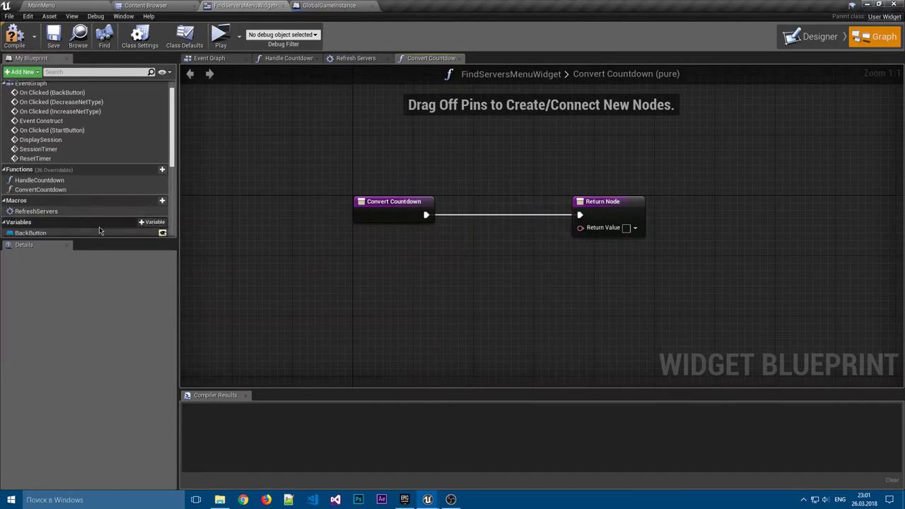
scroll(99, 226, "down", 2)
scroll(95, 219, "down", 2)
scroll(95, 219, "down", 1)
left_click_drag(43, 208, 392, 244)
left_click(412, 255)
mouse_move(448, 249)
left_mouse_down()
mouse_move(434, 243)
mouse_move(580, 227)
left_mouse_up()
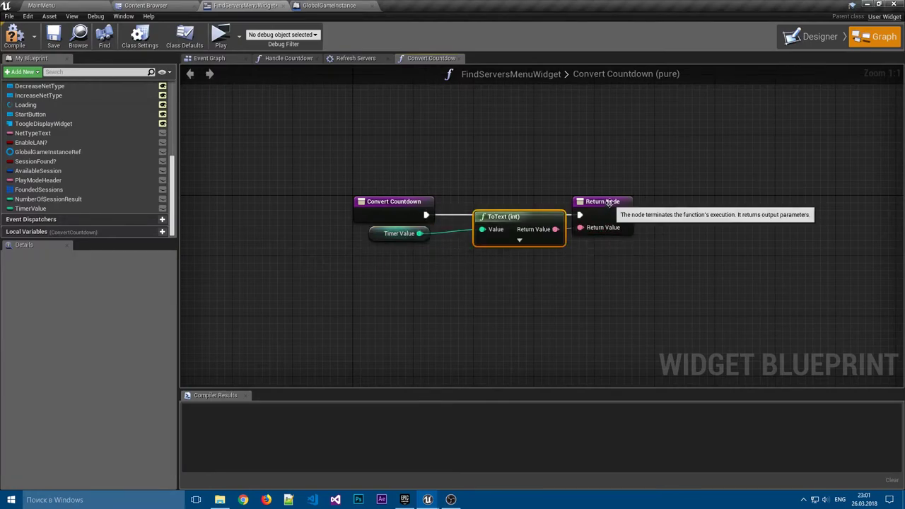
left_click_drag(485, 228, 485, 243)
left_click_drag(374, 236, 372, 248)
Tidy the Timer Value, ToText and Return nodes, then compile the blueprint.
left_click(425, 275)
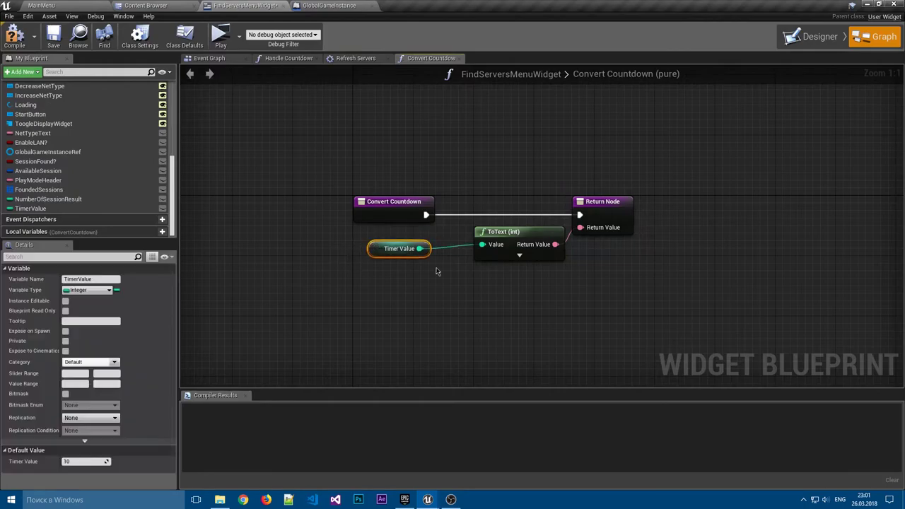
left_click(479, 249)
left_click_drag(590, 200, 598, 201)
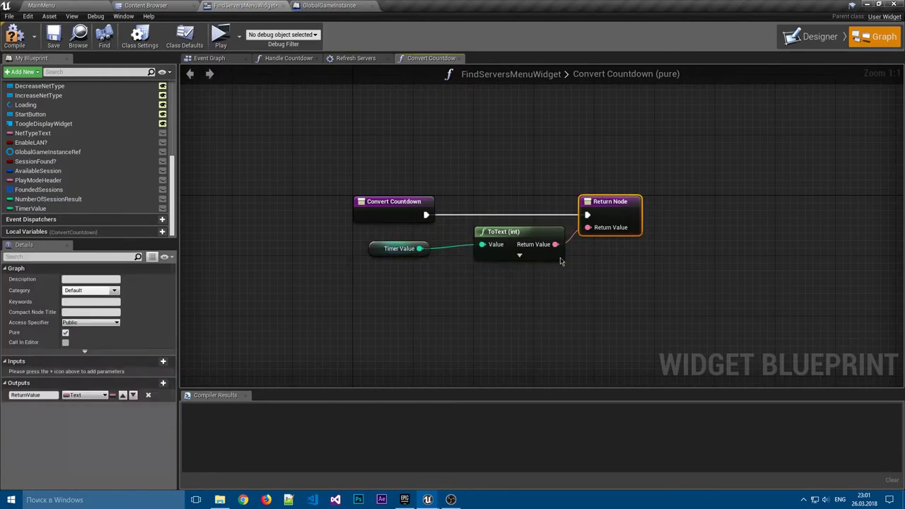
mouse_move(559, 259)
left_mouse_down()
mouse_move(396, 244)
mouse_move(357, 256)
left_mouse_up()
left_click(331, 262)
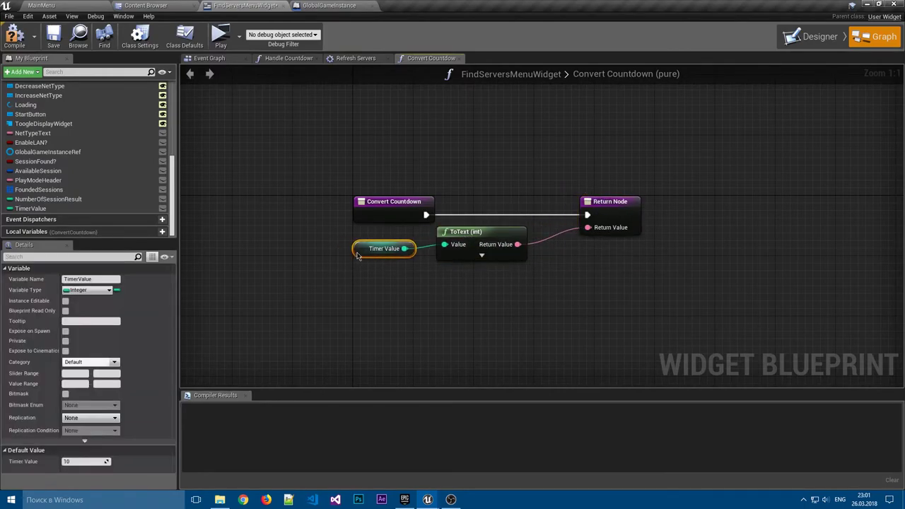
left_click(420, 295)
left_click_drag(614, 203, 568, 203)
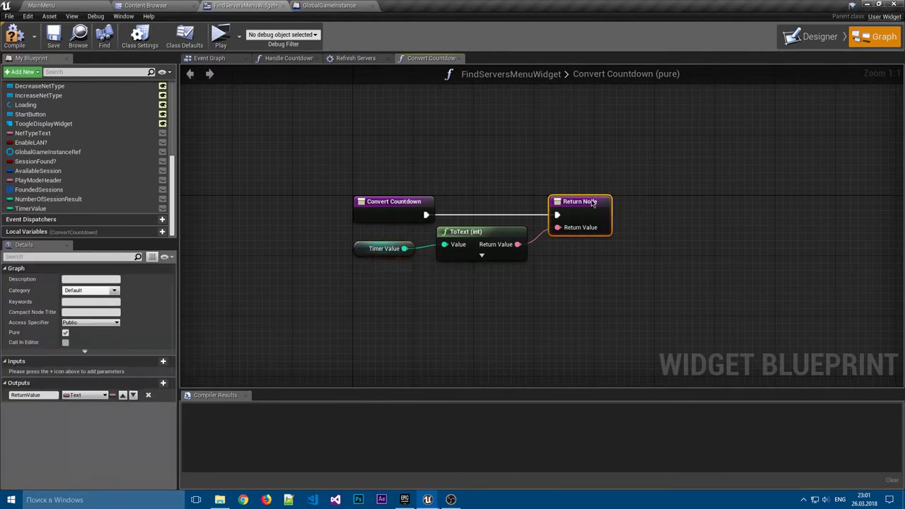
left_click(14, 37)
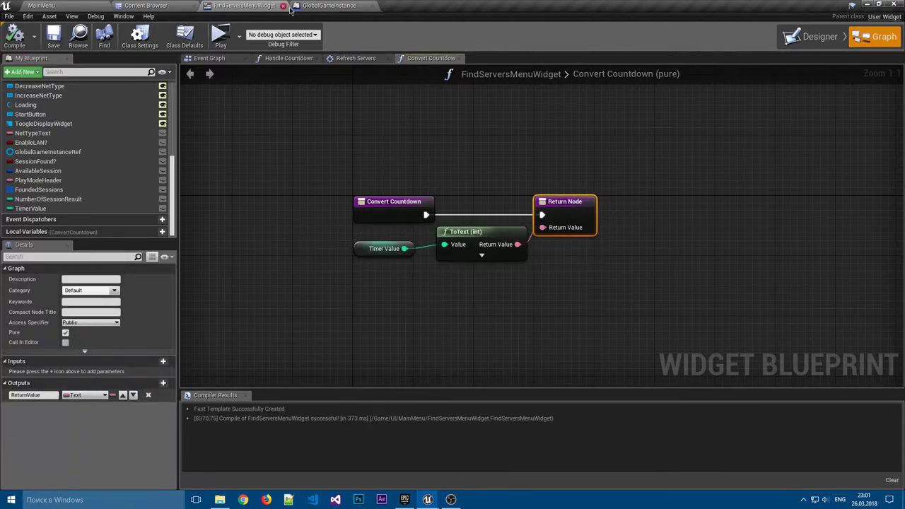
left_click(783, 37)
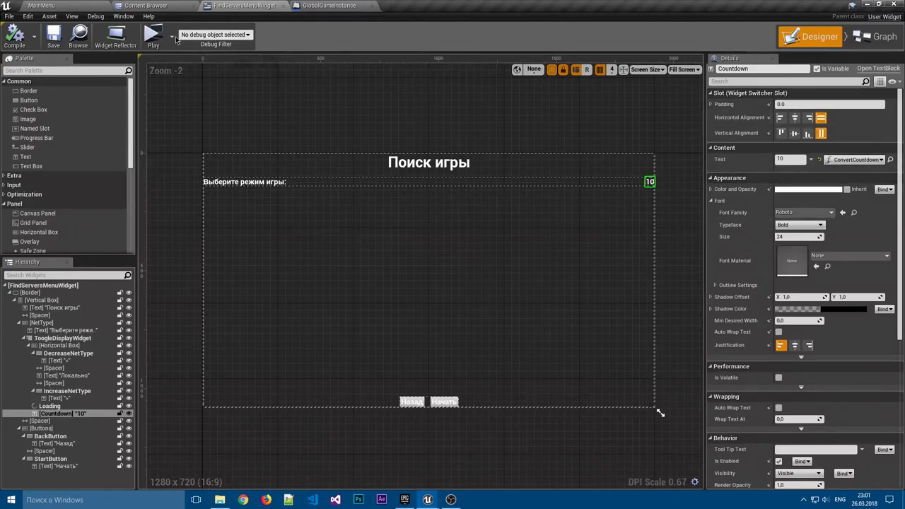
Test the menu in a standalone preview, then return to FindServersMenuWidget's graph.
left_click(154, 36)
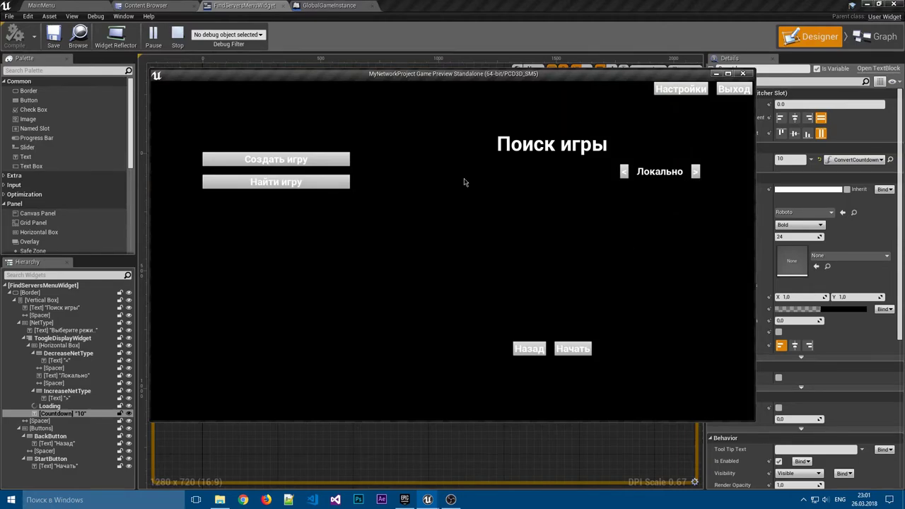
key("Escape")
left_click(328, 5)
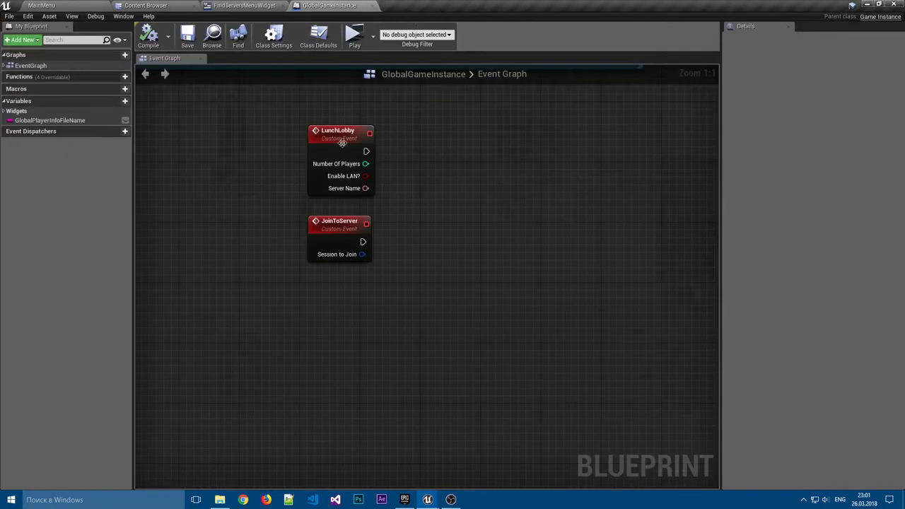
left_click(244, 6)
left_click(880, 37)
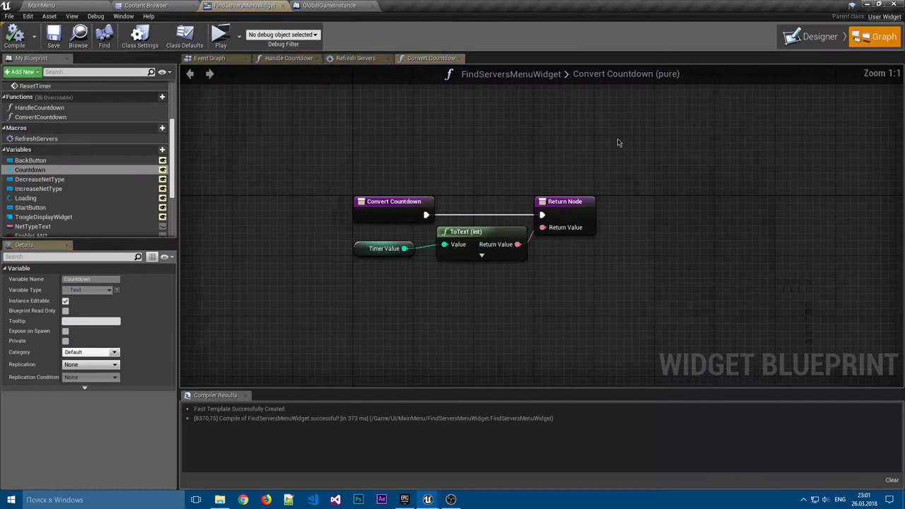
left_click(795, 39)
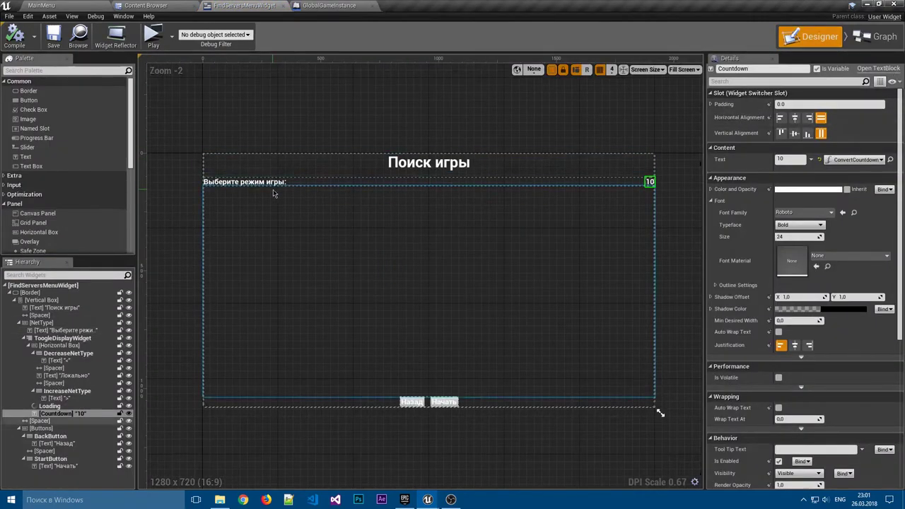
left_click(880, 36)
Close the Convert Countdown and Refresh Servers graphs and inspect PlayModeHeader's default value.
left_click(460, 58)
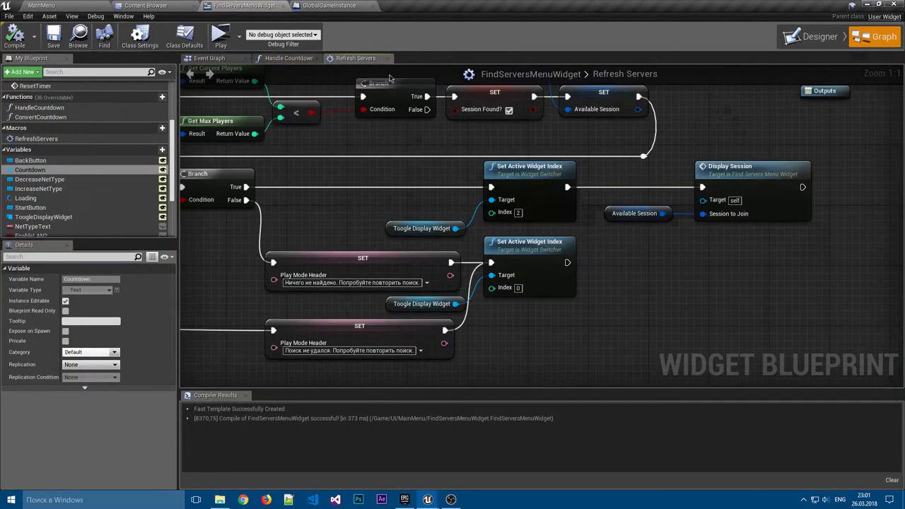
mouse_move(361, 99)
right_mouse_down()
mouse_move(539, 230)
mouse_move(378, 209)
mouse_move(180, 207)
mouse_move(393, 212)
right_mouse_up()
left_click(387, 58)
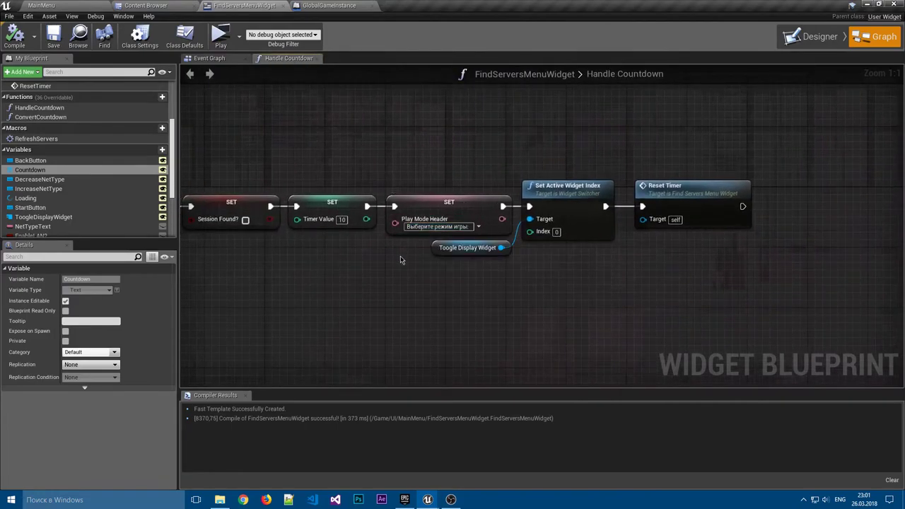
scroll(48, 204, "down", 5)
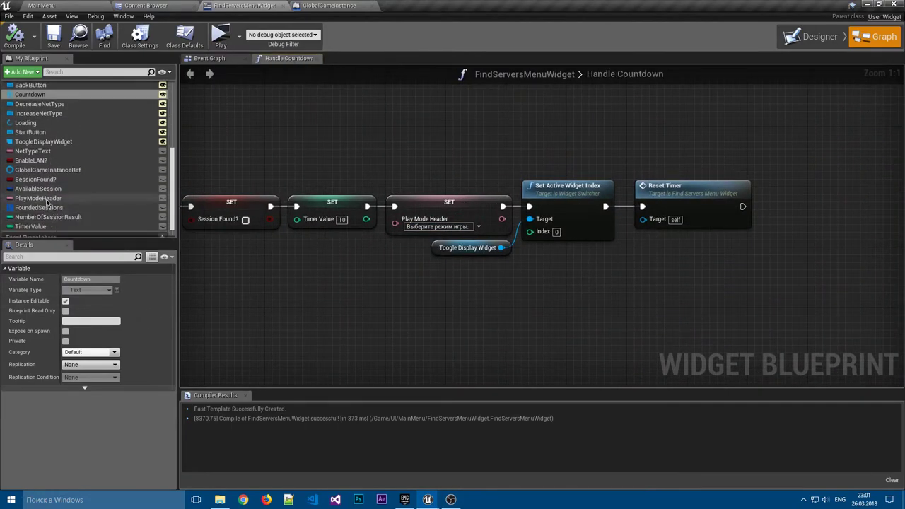
left_click(46, 200)
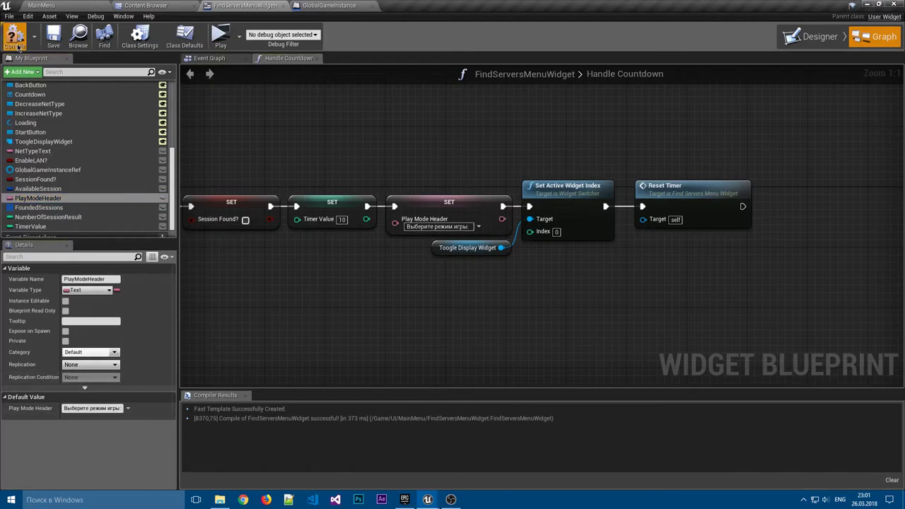
Compile and play-test: open game search, start a search, switch to Глобально, close preview.
left_click(14, 35)
left_click(220, 35)
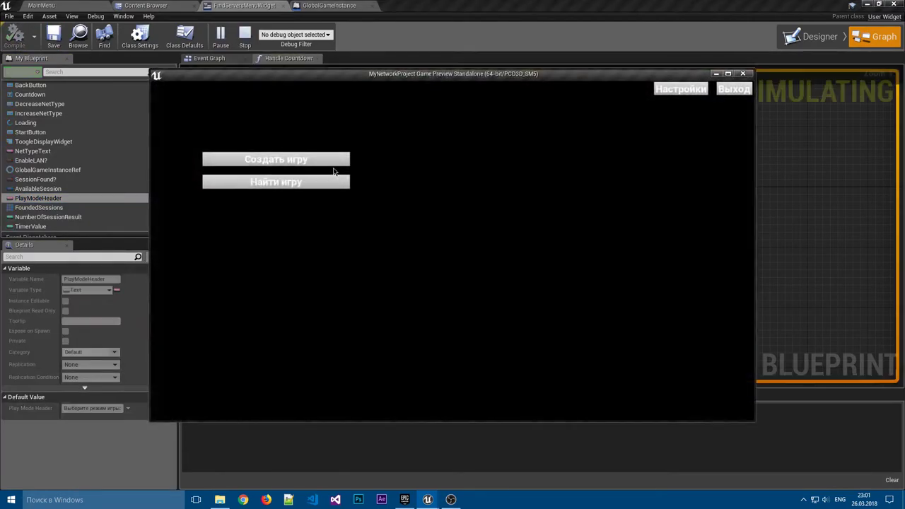
left_click(298, 186)
left_click(574, 349)
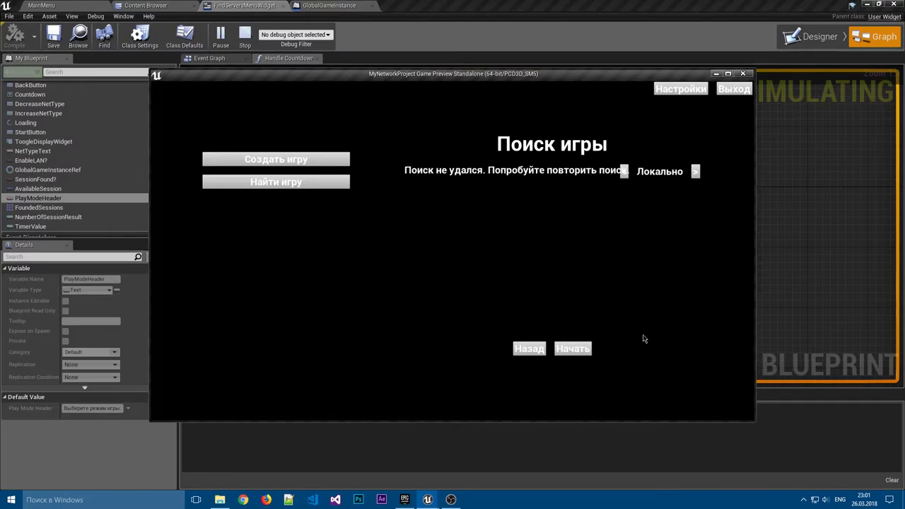
left_click_drag(537, 82, 513, 88)
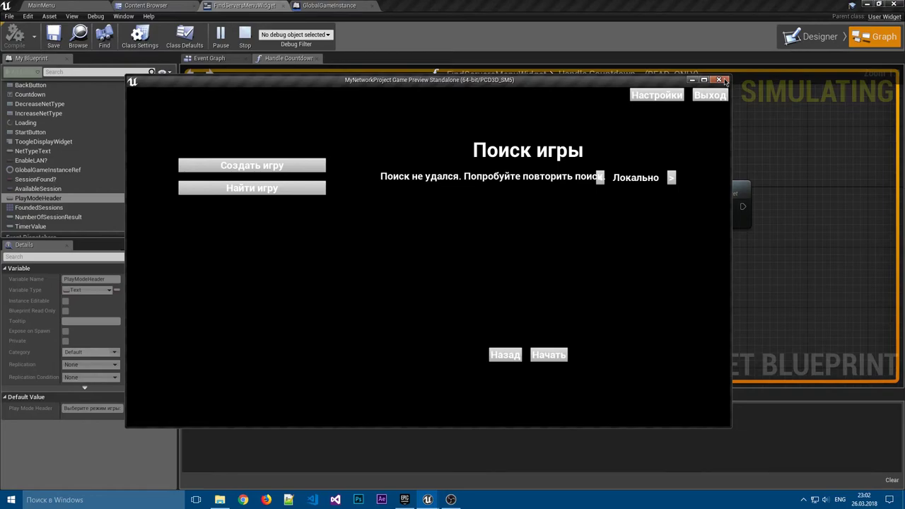
left_click(296, 188)
left_click(671, 177)
left_click(719, 79)
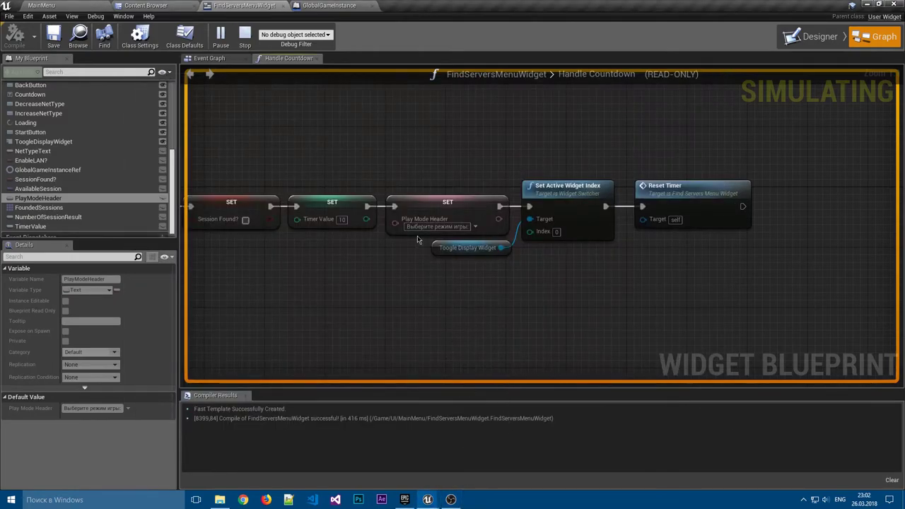
Stop, open the Event Graph, and retest searching, going back and reopening game search.
left_click(245, 36)
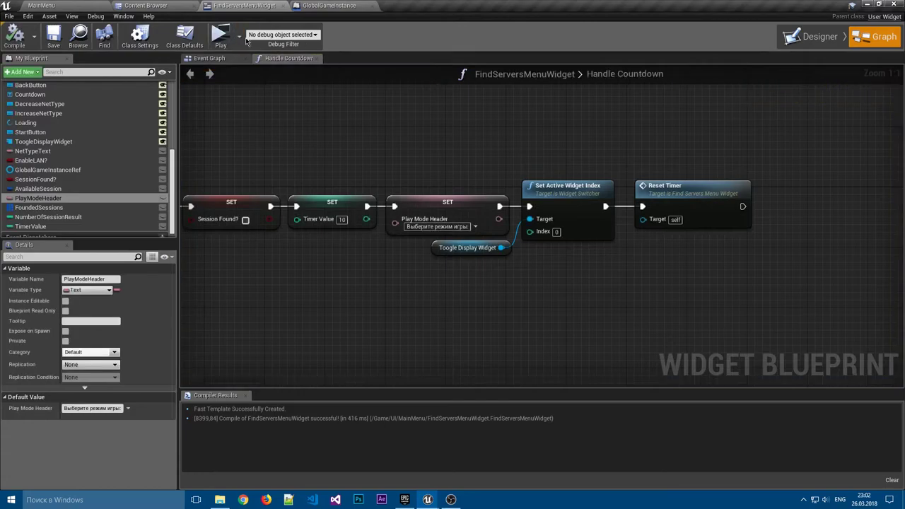
left_click(210, 58)
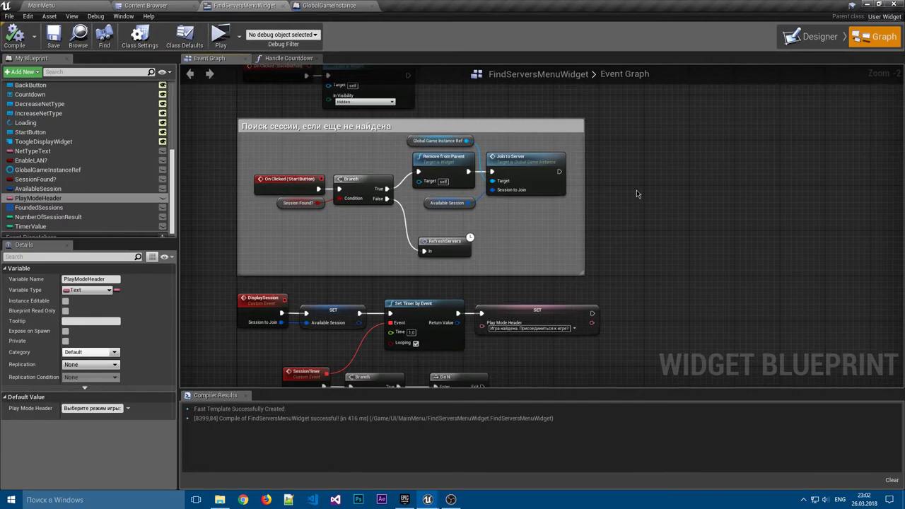
left_click(219, 35)
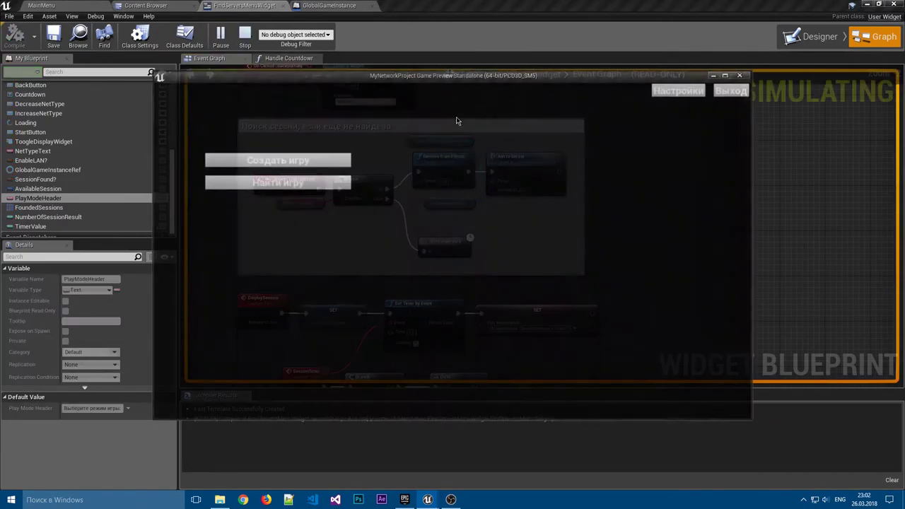
left_click(342, 185)
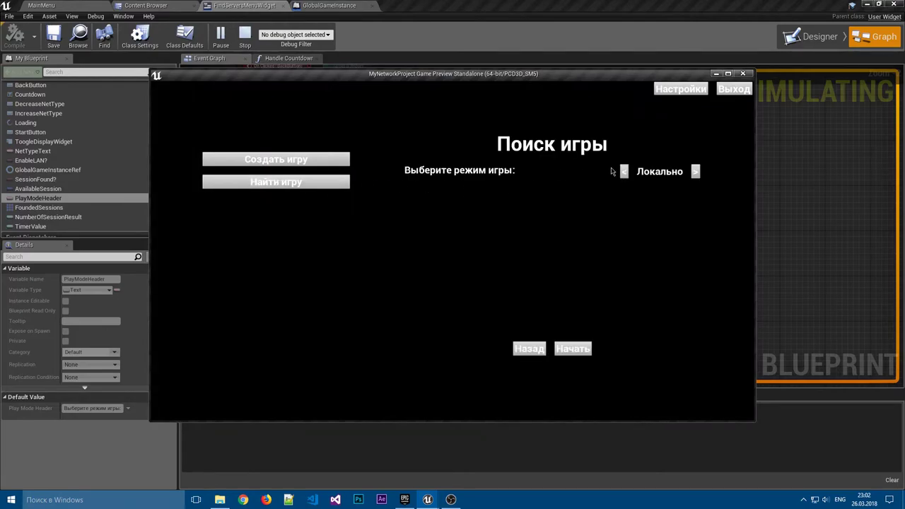
left_click(586, 347)
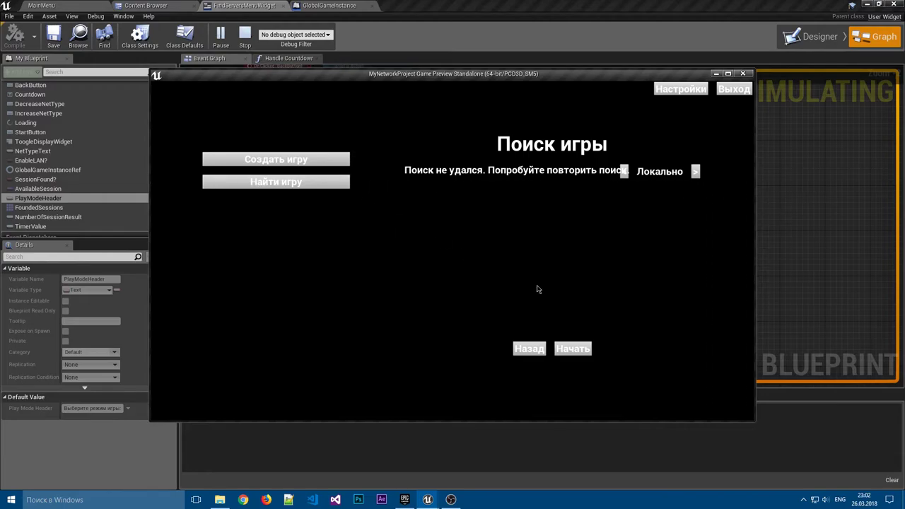
left_click(538, 351)
left_click(339, 183)
left_click(751, 75)
mouse_move(679, 325)
right_mouse_down()
mouse_move(605, 207)
mouse_move(672, 246)
right_mouse_up()
scroll(604, 207, "down", 2)
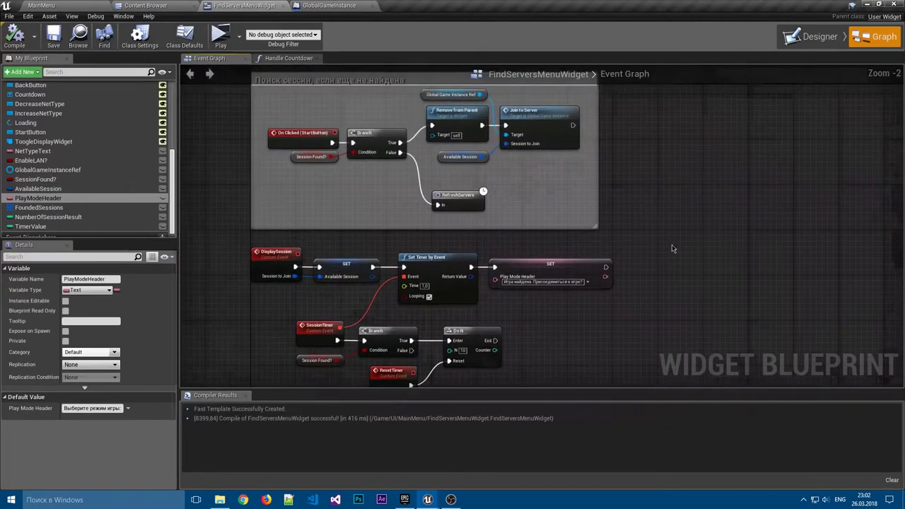
Add a new blueprint function named Reset Widget Values.
scroll(173, 146, "up", 2)
scroll(173, 146, "up", 4)
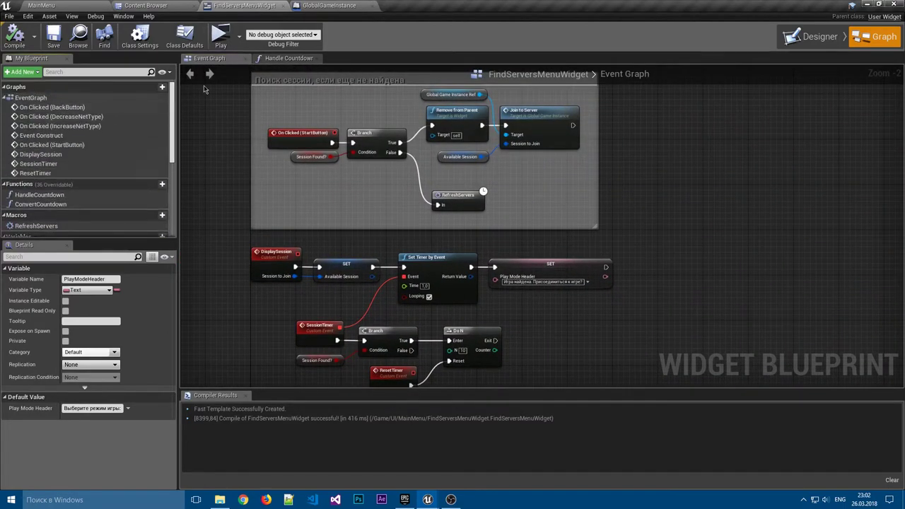
left_click(152, 184)
type("ResetWidgetValues")
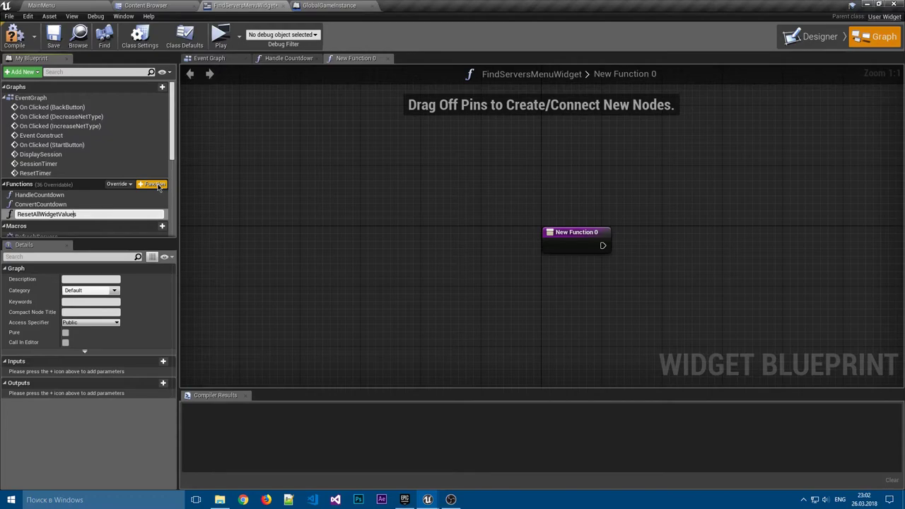
key("Return")
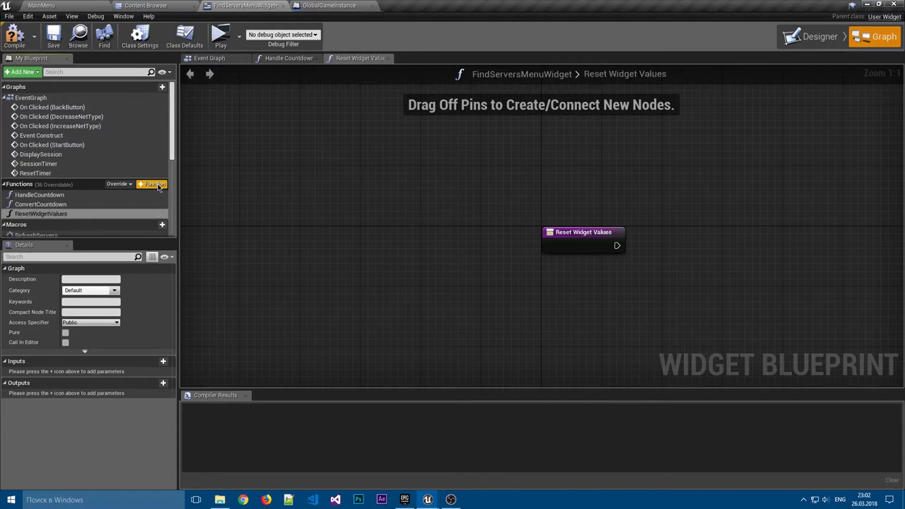
right_click_drag(401, 183, 256, 170)
left_click(424, 211)
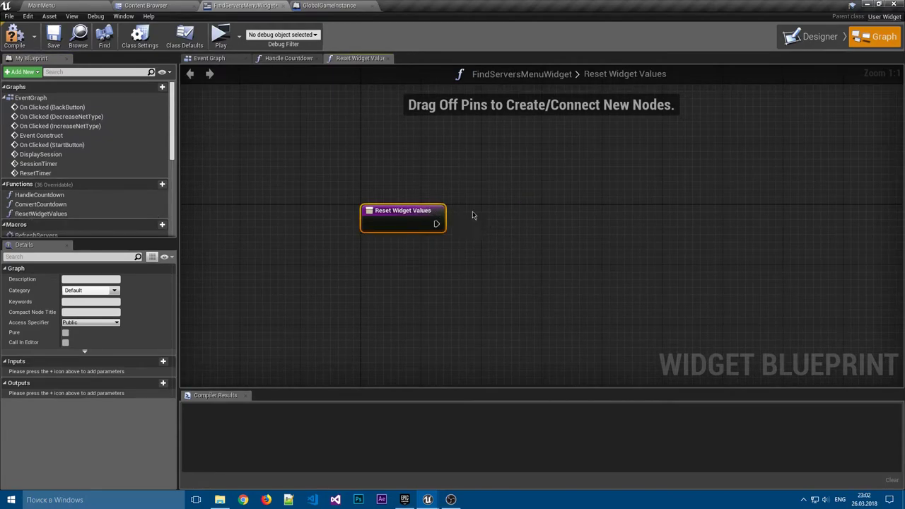
left_click(473, 214)
Add a Timer Value setter after the entry node with the value 10.
right_click_drag(535, 204, 365, 223)
scroll(93, 204, "down", 8)
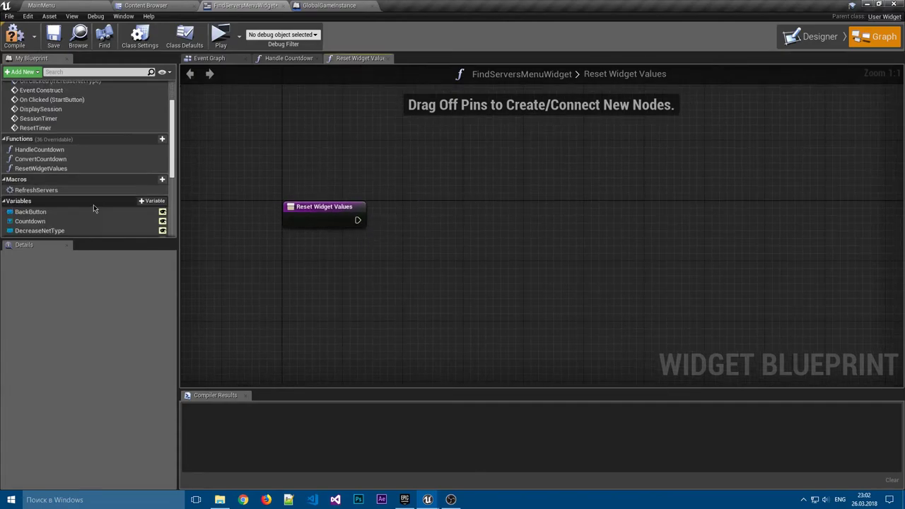
mouse_move(92, 208)
left_mouse_down()
mouse_move(381, 213)
mouse_move(391, 221)
left_mouse_up()
left_click(399, 234)
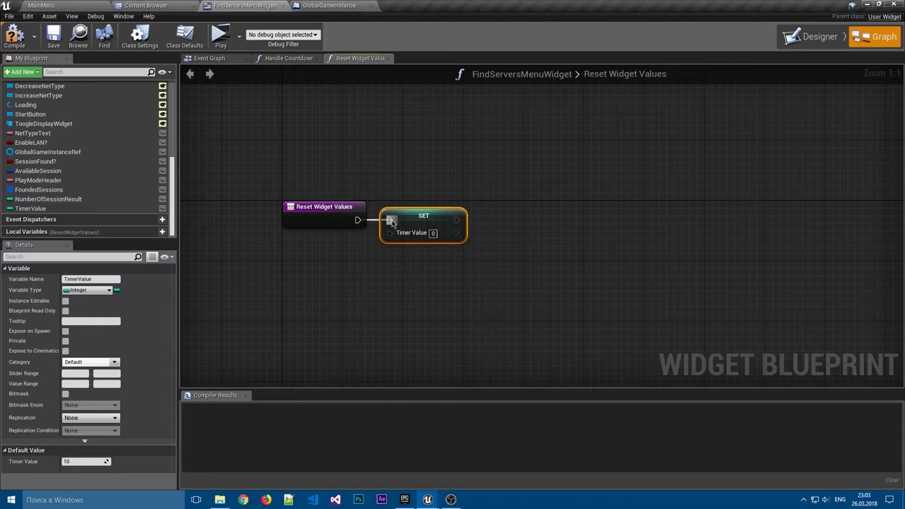
left_click(433, 233)
type("10")
left_click(547, 196)
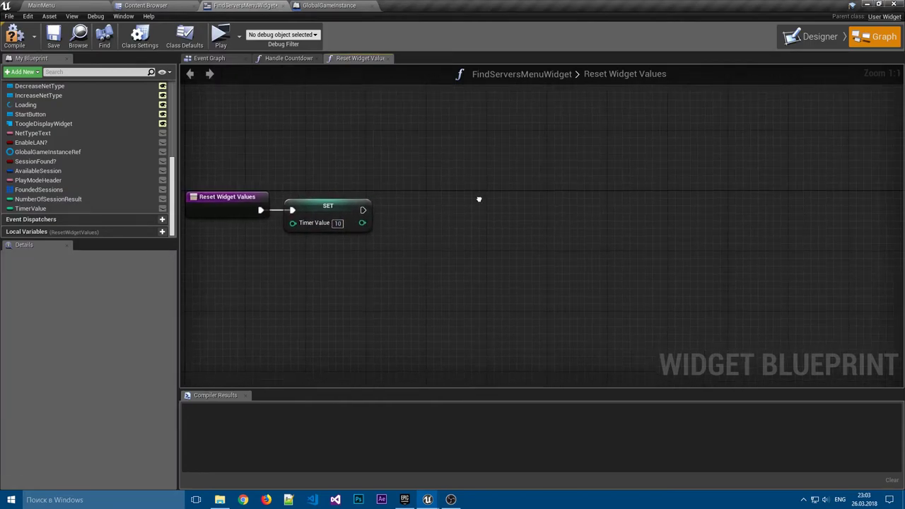
right_click_drag(547, 195, 452, 187)
Chain a Play Mode Header setter and an Enable LAN? setter set to true.
left_click(84, 200)
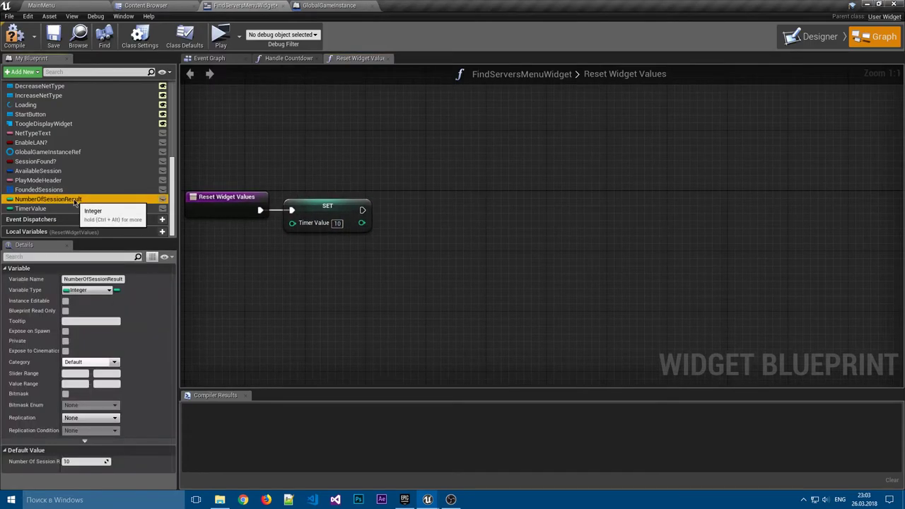
left_click_drag(42, 180, 389, 210)
left_click(421, 224)
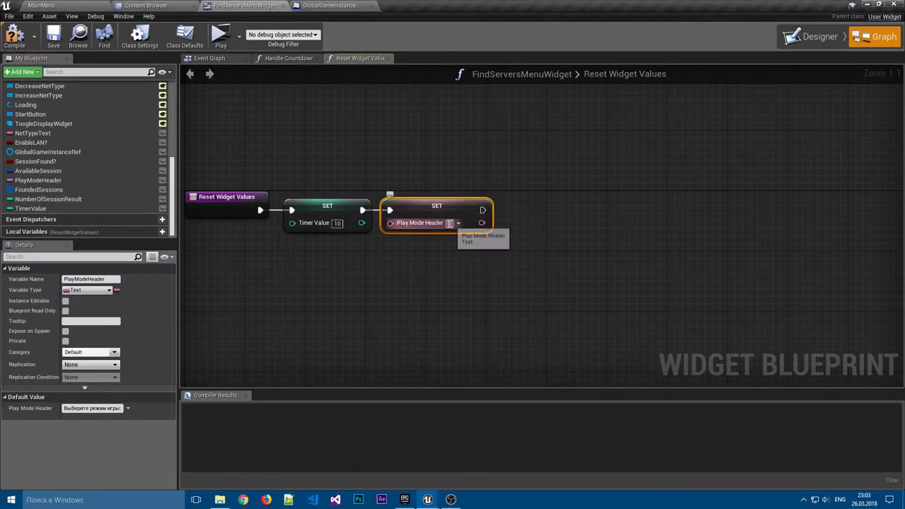
left_click(573, 245)
right_click_drag(545, 222, 494, 227)
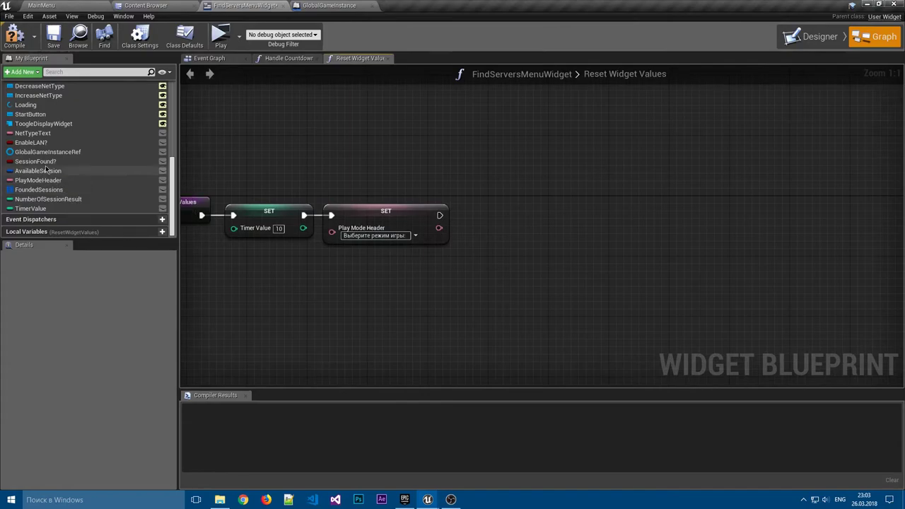
mouse_move(38, 142)
left_mouse_down()
mouse_move(441, 221)
mouse_move(480, 212)
left_mouse_up()
key("Escape")
left_click(580, 233)
right_click_drag(579, 233, 514, 246)
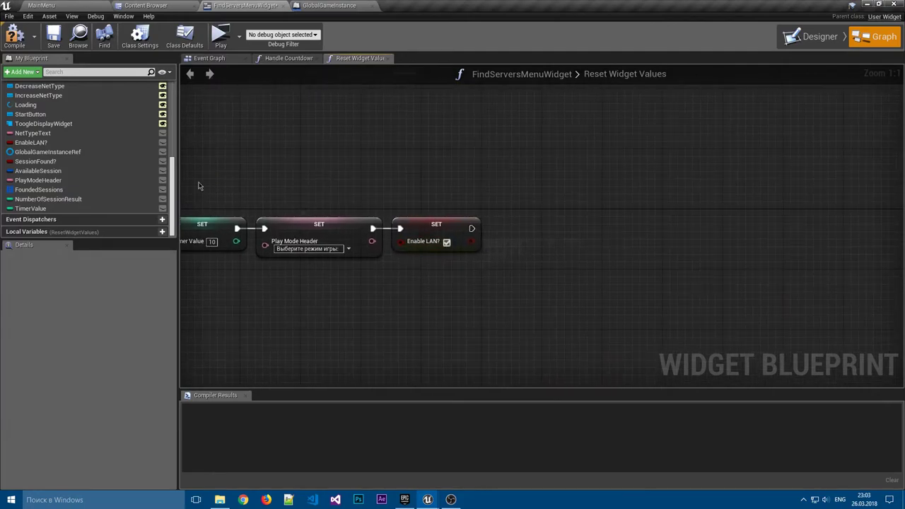
Compile and save the widget blueprint.
scroll(95, 164, "up", 3)
scroll(42, 185, "up", 2)
scroll(43, 185, "down", 2)
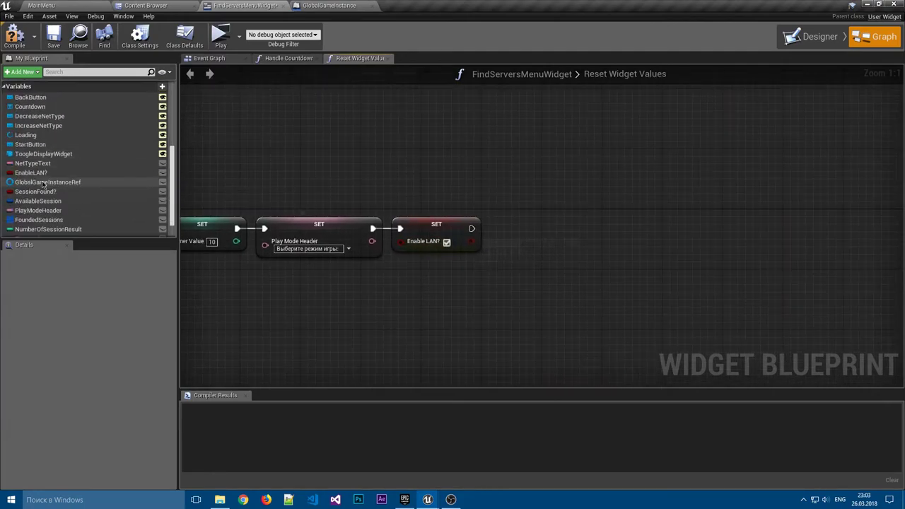
left_click(14, 35)
left_click(53, 35)
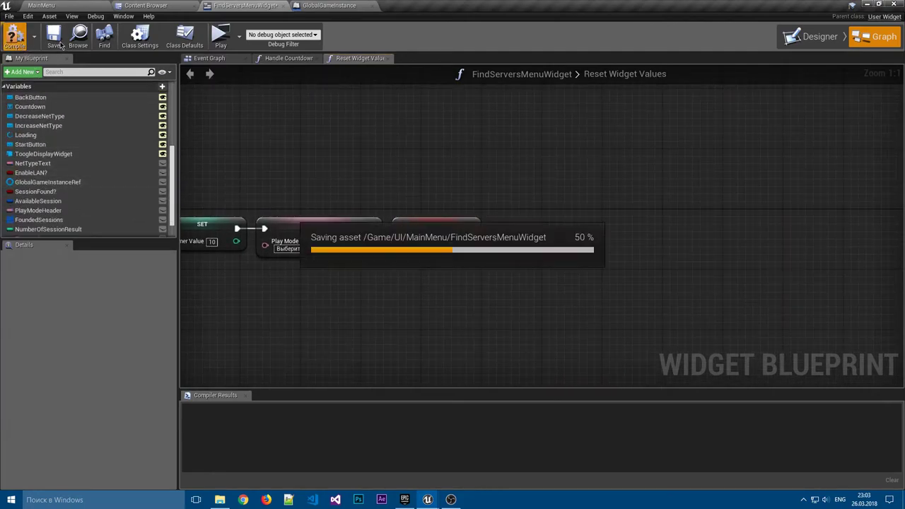
left_click(287, 58)
In Reset Widget Values, add a Net Type Text setter with the value Локально.
left_click(209, 58)
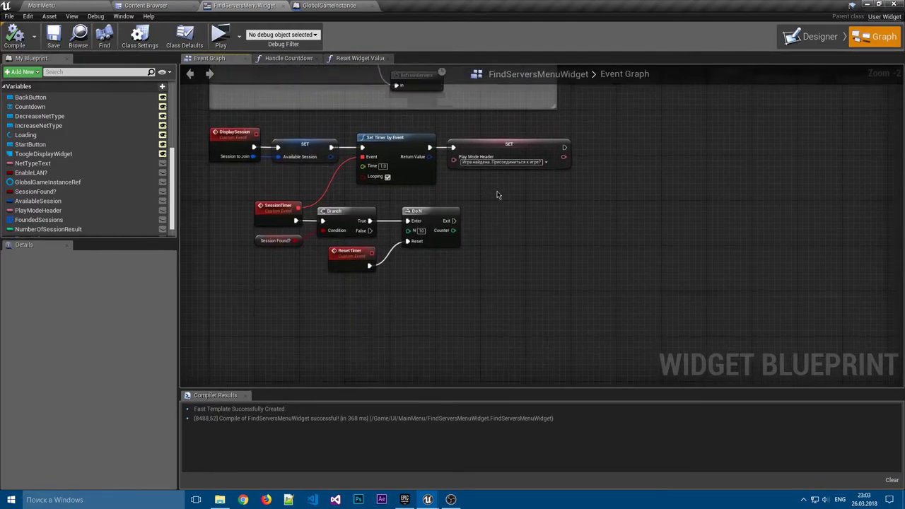
mouse_move(566, 141)
right_mouse_down()
mouse_move(566, 257)
mouse_move(459, 387)
right_mouse_up()
scroll(567, 258, "up", 2)
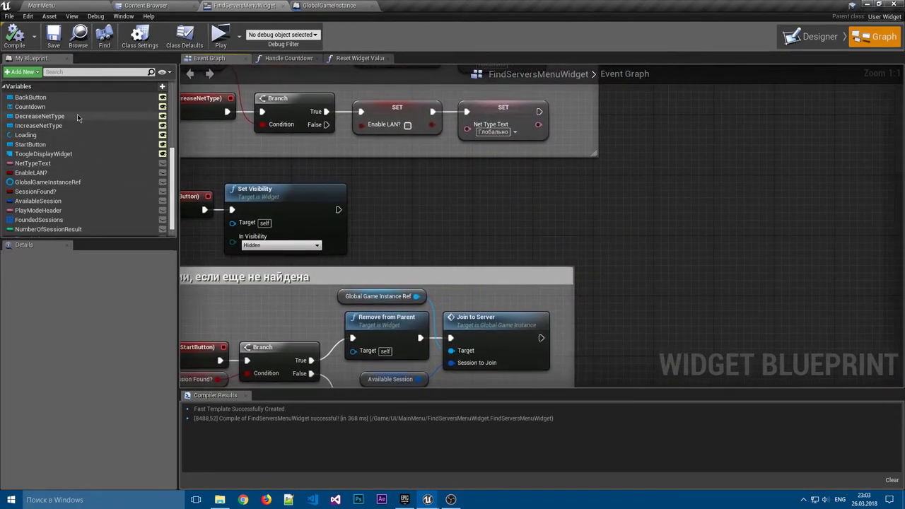
scroll(99, 165, "up", 3)
mouse_move(42, 144)
left_mouse_down()
mouse_move(373, 202)
mouse_move(367, 210)
left_mouse_up()
right_click_drag(650, 238, 589, 226)
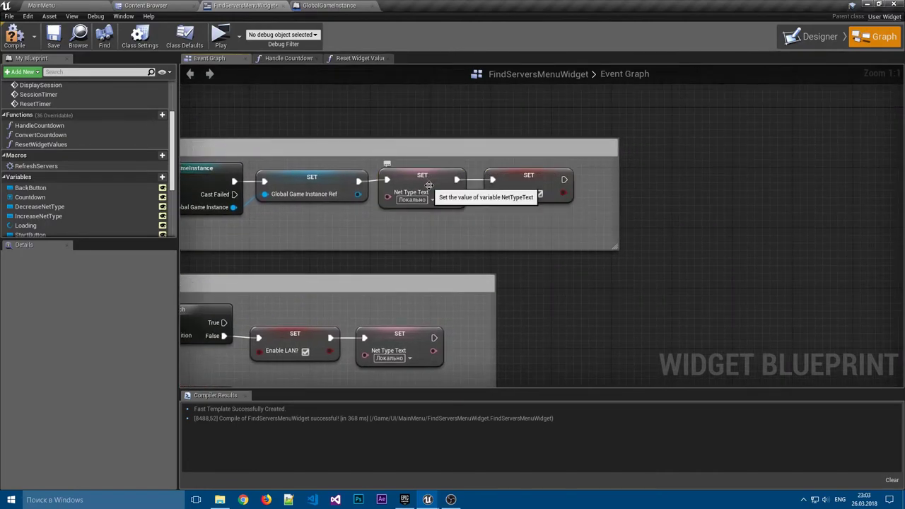
double_click(41, 144)
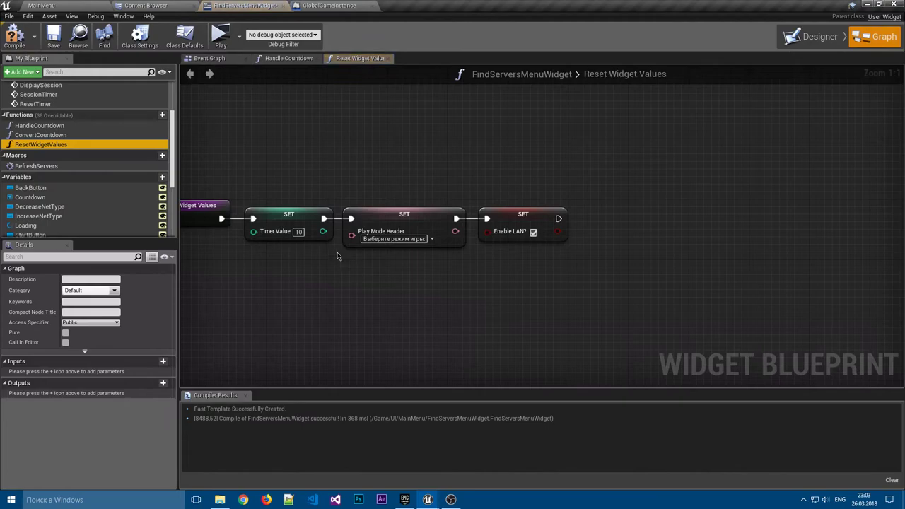
scroll(85, 198, "down", 1)
mouse_move(32, 224)
left_mouse_down()
mouse_move(602, 227)
mouse_move(585, 218)
left_mouse_up()
left_click(615, 244)
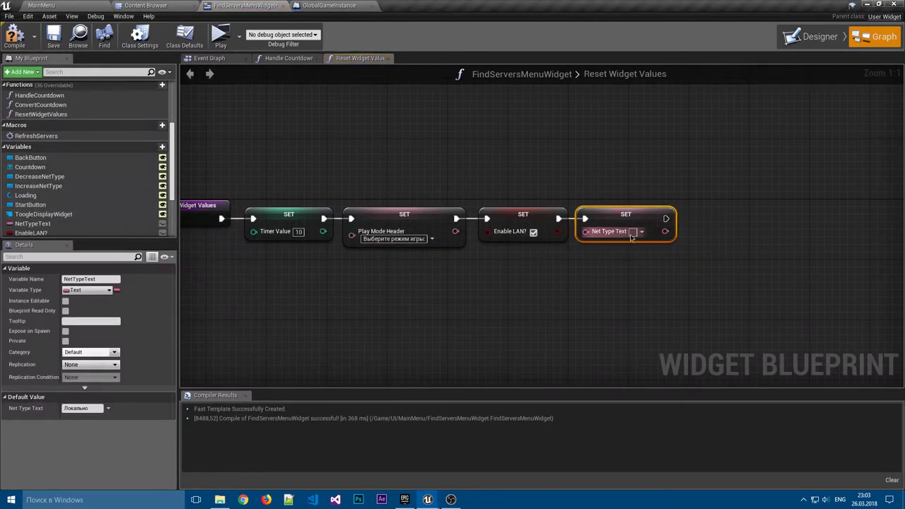
left_click(632, 236)
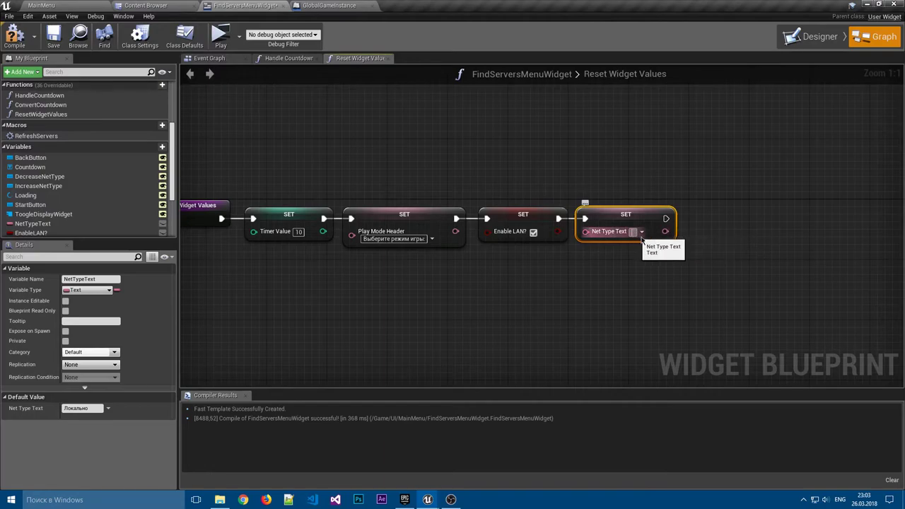
type("Лока")
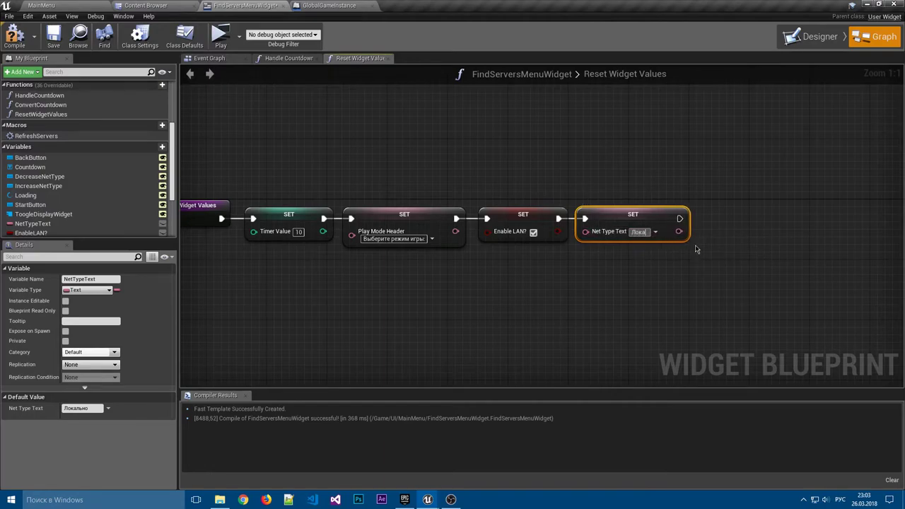
type("льно")
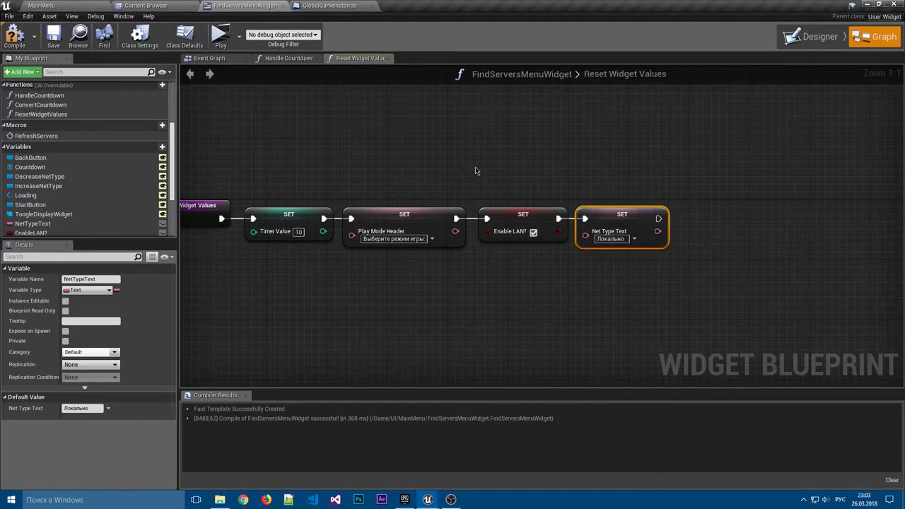
Compile and save the widget blueprint with the new Net Type Text setter.
left_click(473, 173)
left_click(14, 36)
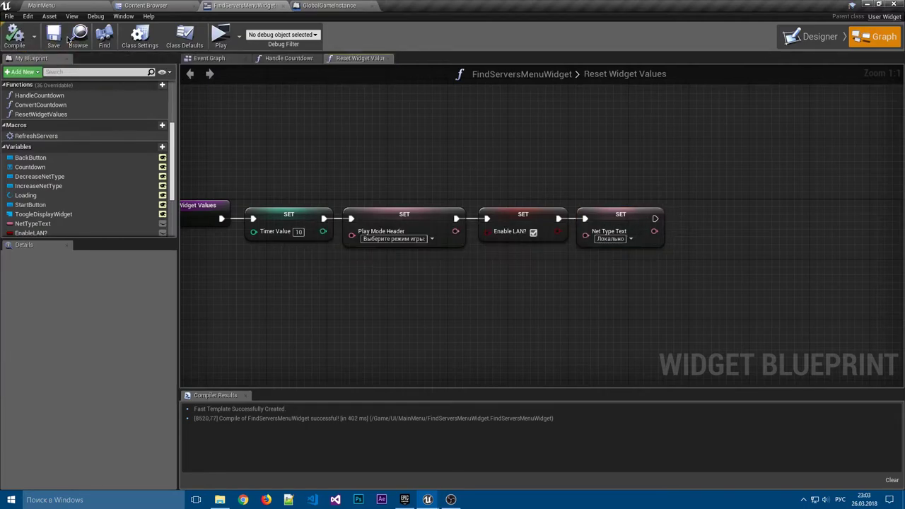
left_click(54, 37)
left_click(288, 58)
Replace the Event Graph's Net Type Text and Enable LAN setters with a Reset Widget Values call; compile and save.
left_click(211, 59)
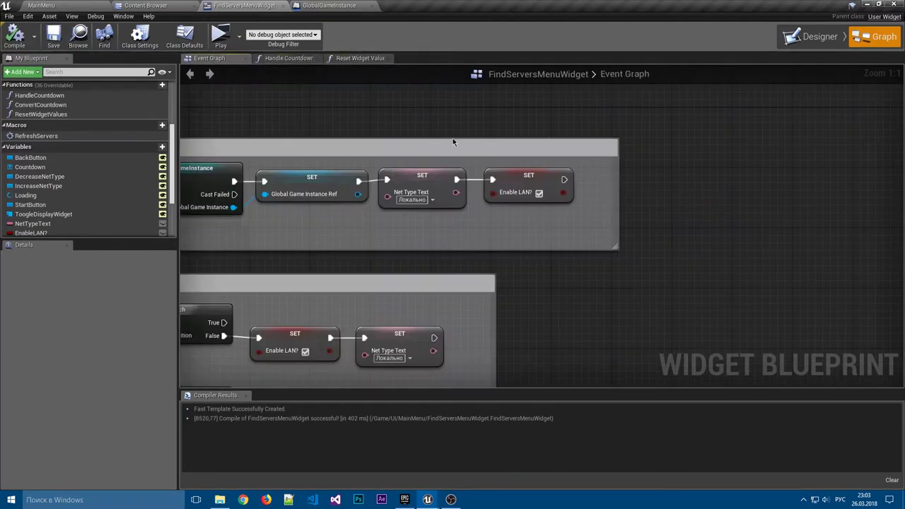
left_click_drag(582, 226, 424, 198)
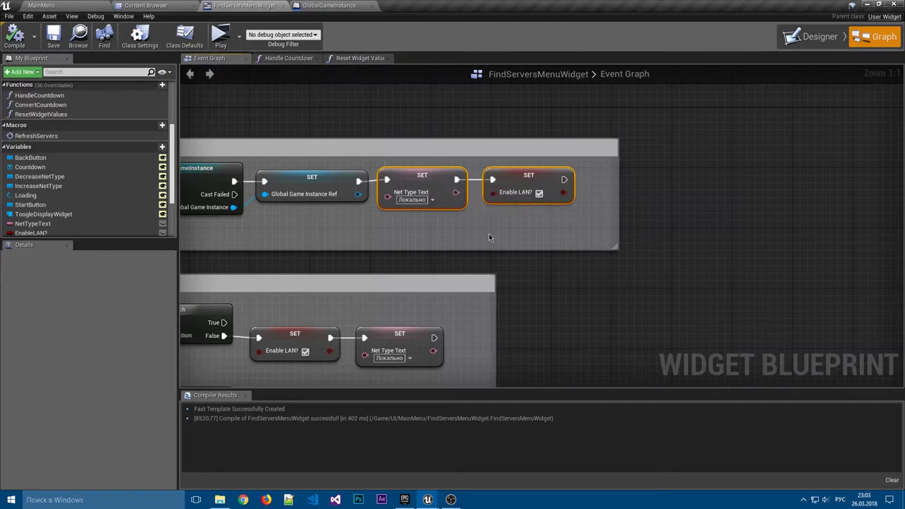
key("Delete")
mouse_move(42, 114)
left_mouse_down()
mouse_move(390, 205)
mouse_move(436, 144)
mouse_move(436, 115)
left_mouse_up()
left_click(14, 37)
left_click(53, 35)
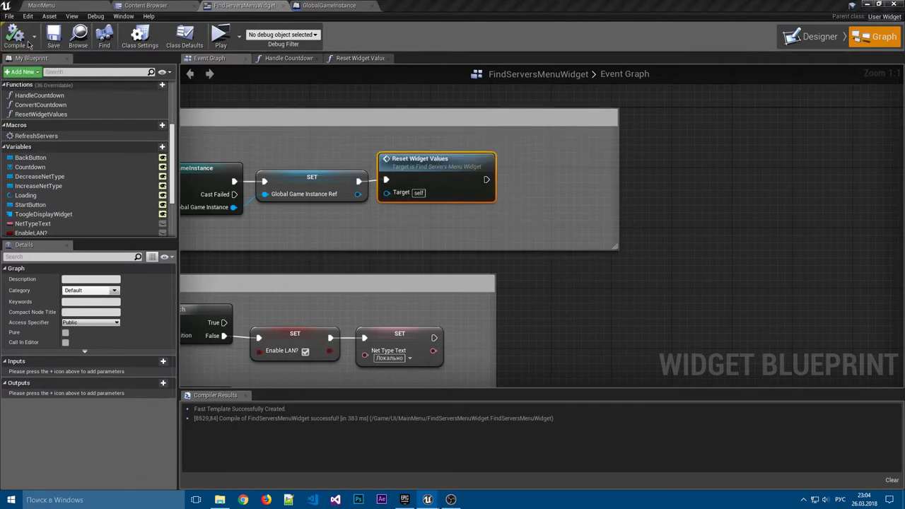
Launch a standalone preview, start a search, then leave and reopen the find-game menu.
left_click(814, 36)
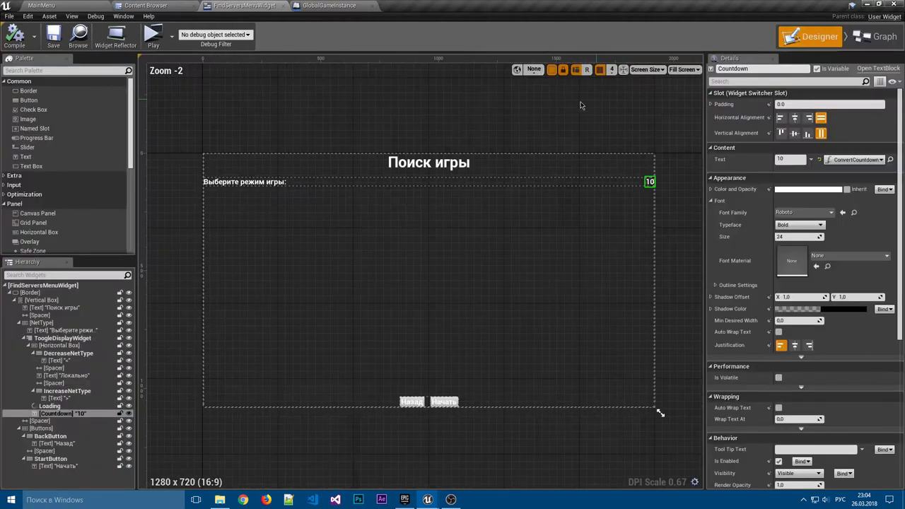
left_click(153, 34)
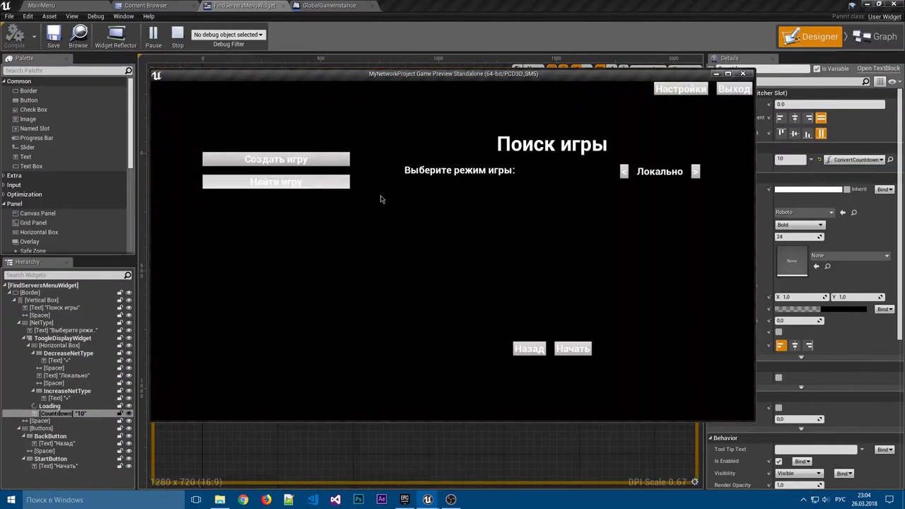
left_click(574, 344)
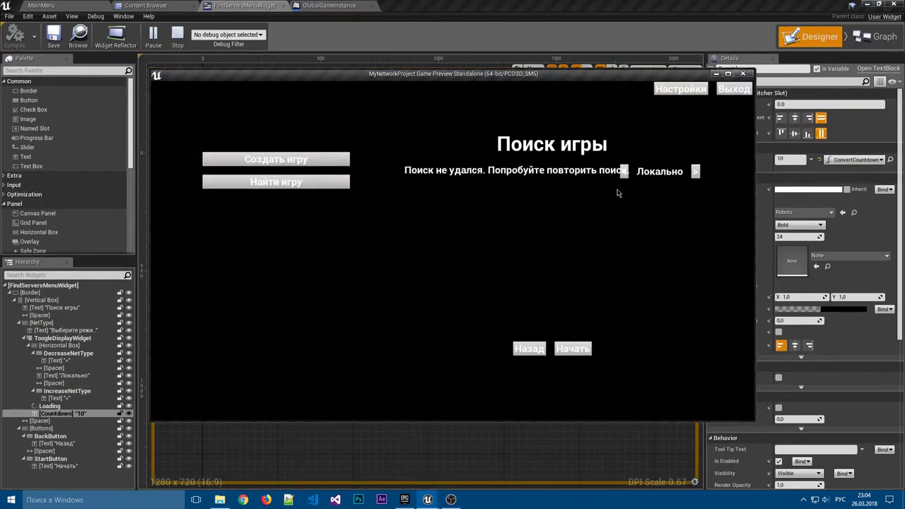
left_click(535, 350)
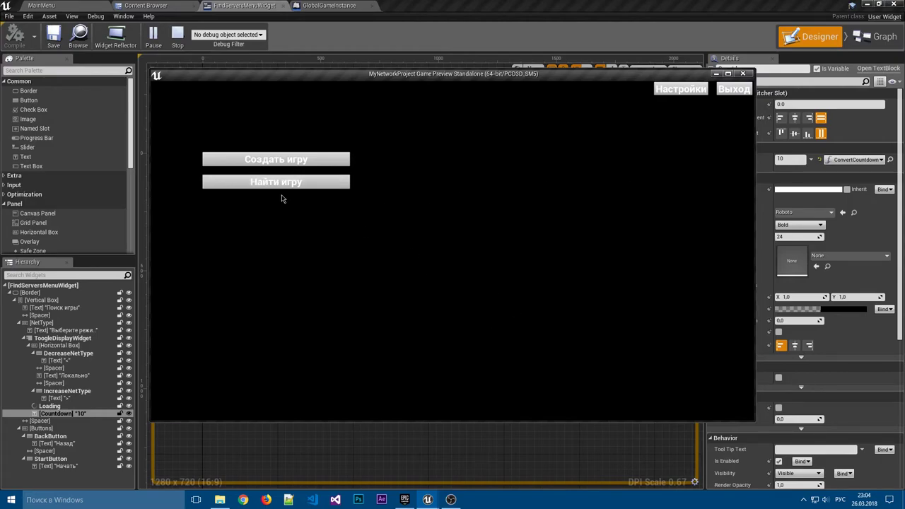
left_click(283, 184)
Switch to Глобально, search again, leave, and reopen the menu to confirm it resets.
left_click(695, 171)
left_click(623, 171)
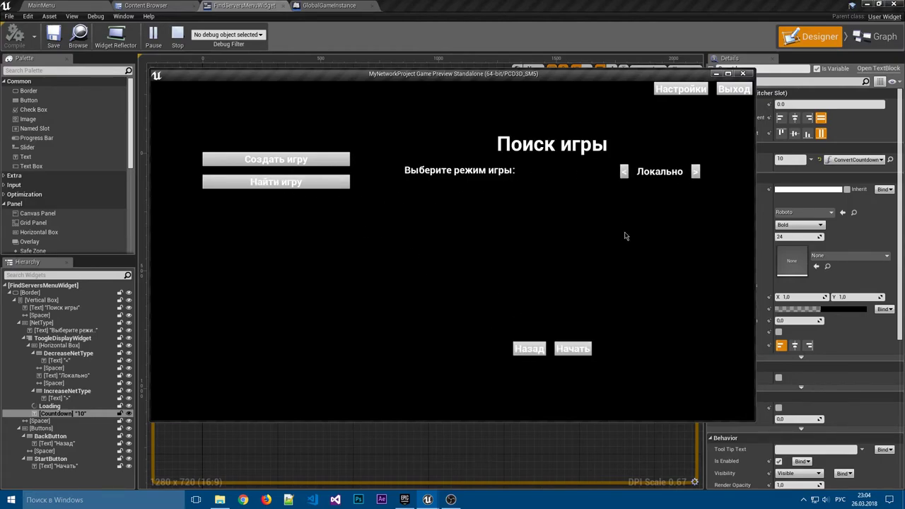
left_click(574, 348)
left_click(694, 173)
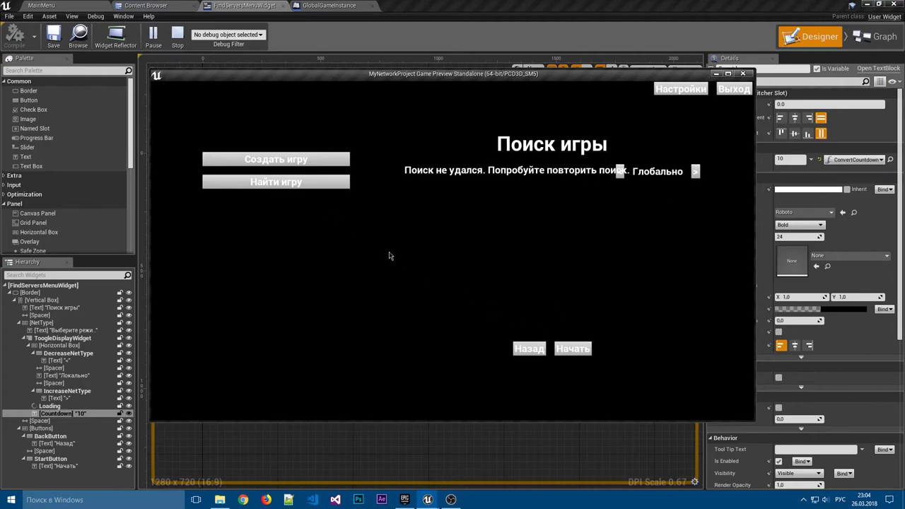
left_click(520, 347)
left_click(330, 185)
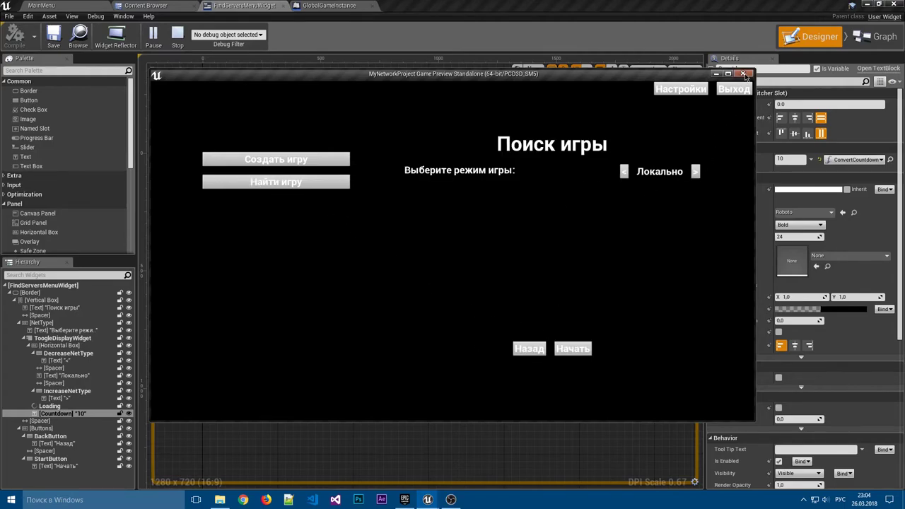
Close the game preview and wrap the back-button nodes in a comment titled 'Свернуть меню'.
left_click(742, 74)
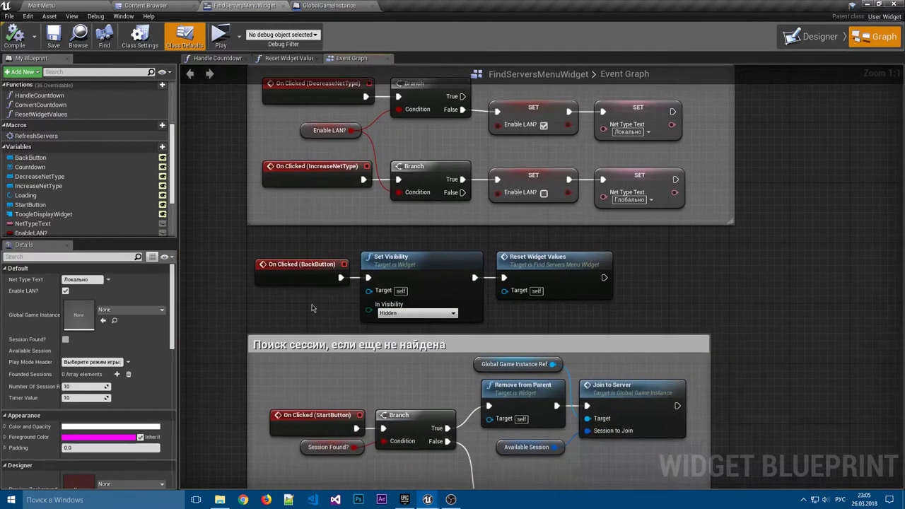
scroll(312, 308, "down", 1)
left_click_drag(251, 255, 635, 312)
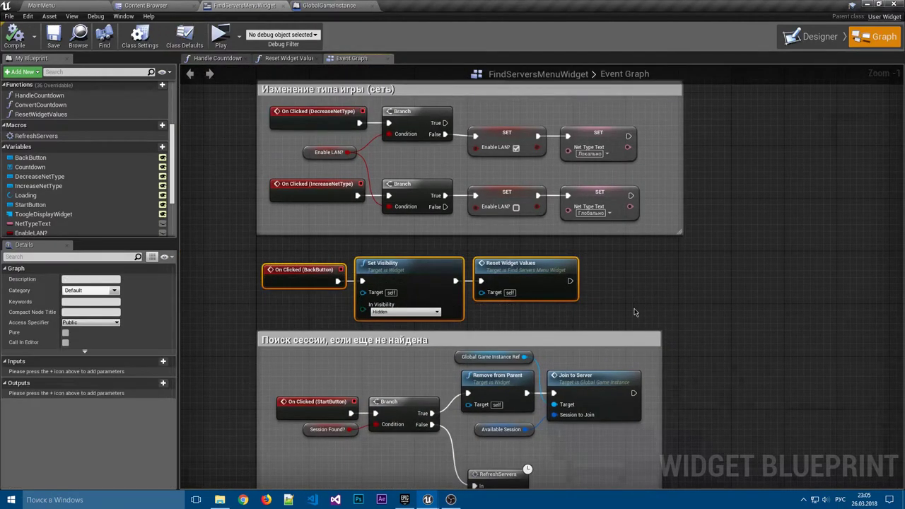
type("cB")
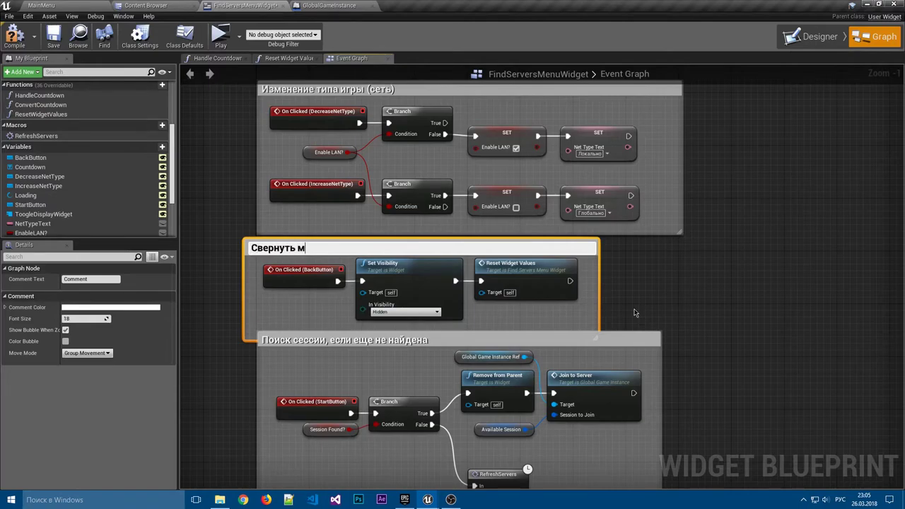
key("Return")
Rearrange the 'Свернуть меню' comment above the session search group and move the lower groups down.
scroll(634, 309, "down", 1)
scroll(634, 304, "down", 2)
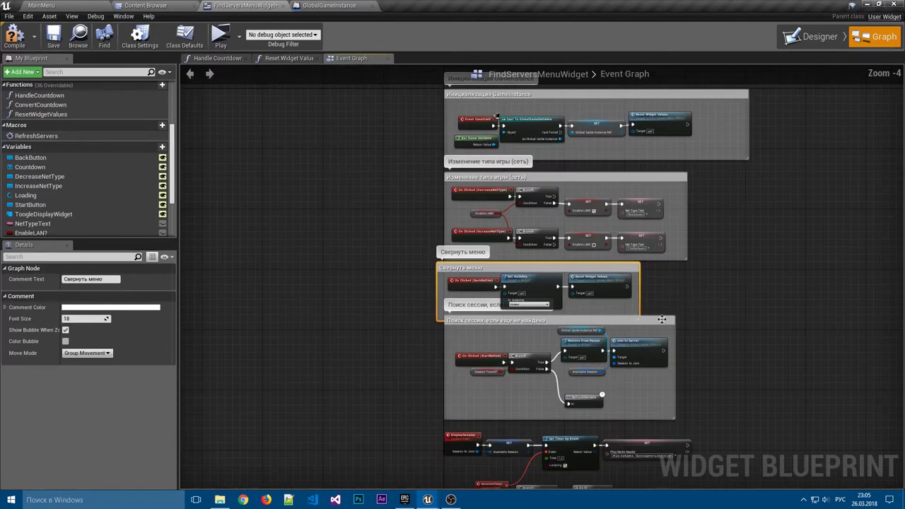
left_click_drag(610, 286, 617, 284)
left_click_drag(614, 325, 615, 340)
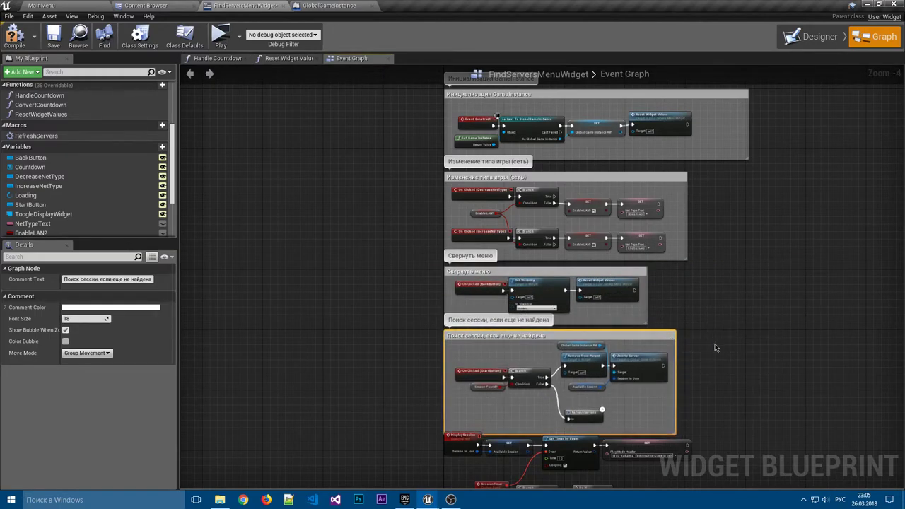
right_click_drag(752, 377, 738, 224)
mouse_move(672, 428)
left_mouse_down()
mouse_move(436, 305)
mouse_move(449, 297)
left_mouse_up()
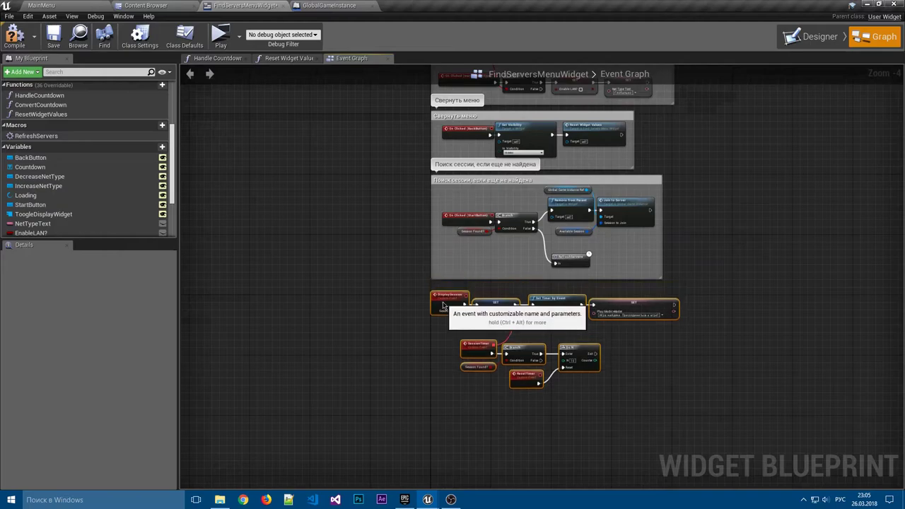
left_click(653, 375)
Wrap the DisplaySession, SessionTimer and ResetTimer nodes in an 'Отобразить сессию' comment.
scroll(653, 374, "up", 3)
left_click_drag(751, 417, 247, 218)
type("c")
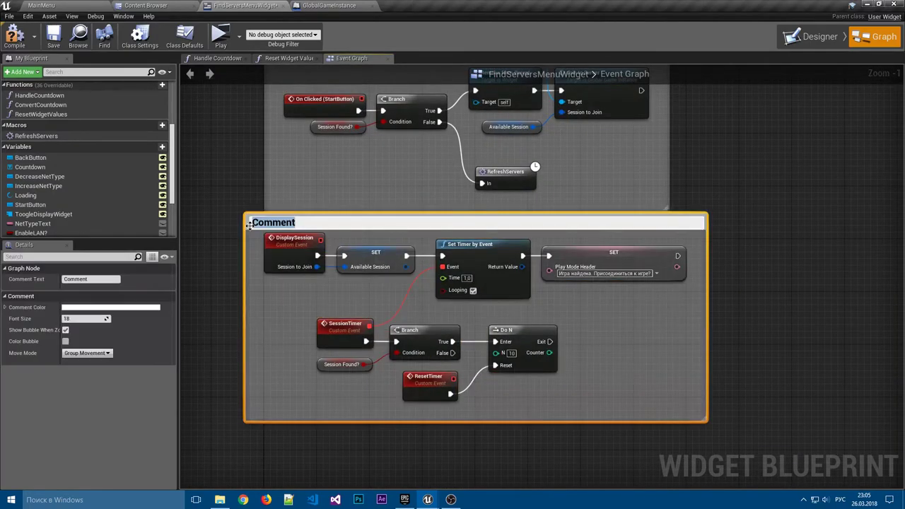
type("Отобразить сессии")
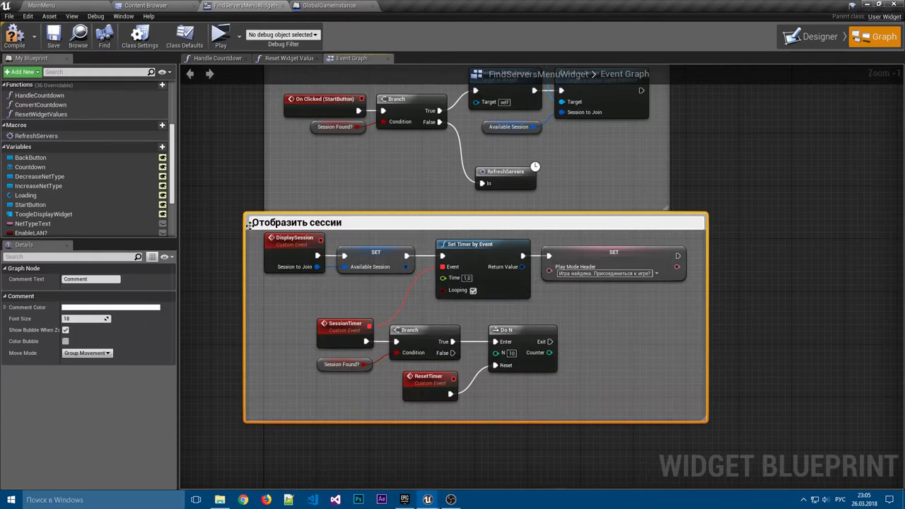
key("BackSpace")
type("ю")
key("Return")
left_click_drag(388, 261, 408, 274)
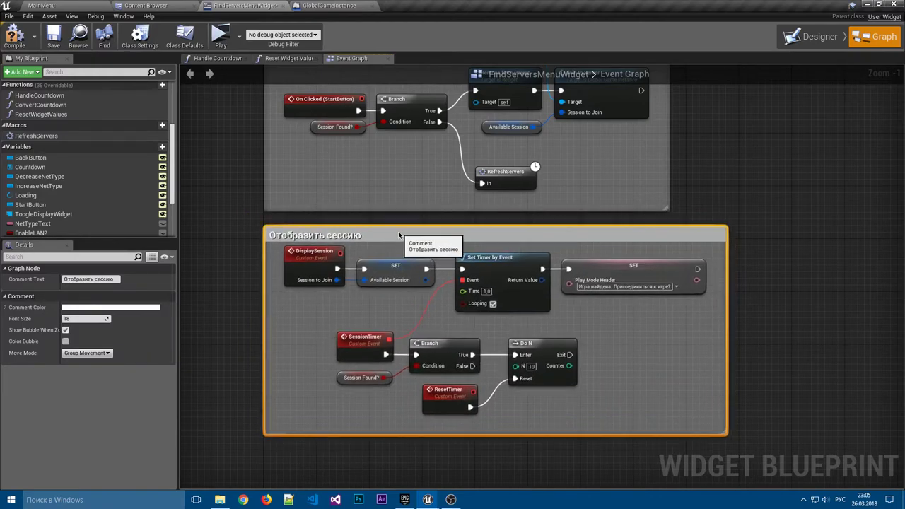
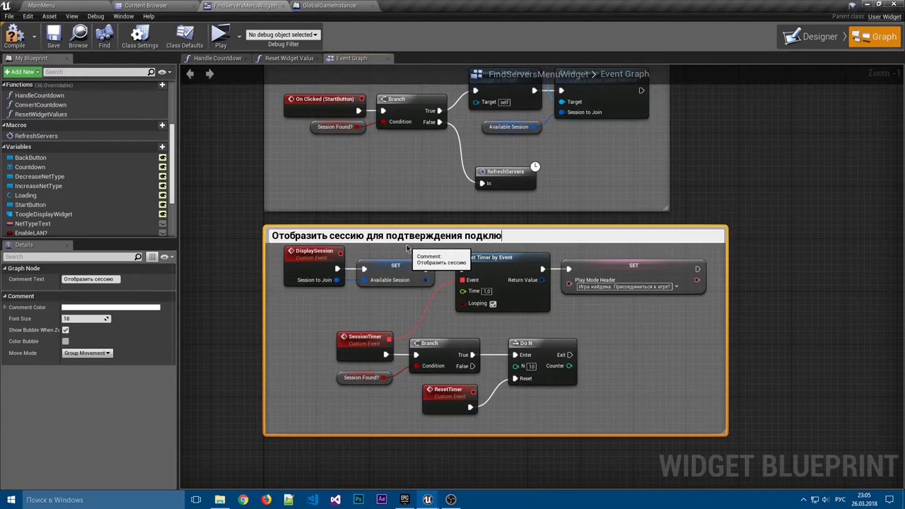
Finish the comment title 'Отобразить сессию для подтверждения подключения', then move to the GlobalGameInstance blueprint.
type("чения")
key("Return")
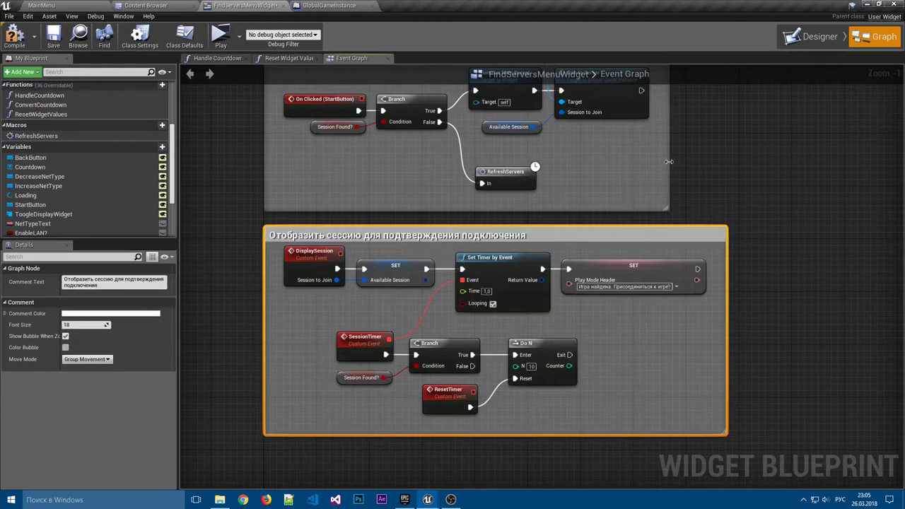
left_click(669, 162)
mouse_move(756, 133)
right_mouse_down()
mouse_move(745, 201)
mouse_move(749, 480)
right_mouse_up()
left_click(327, 5)
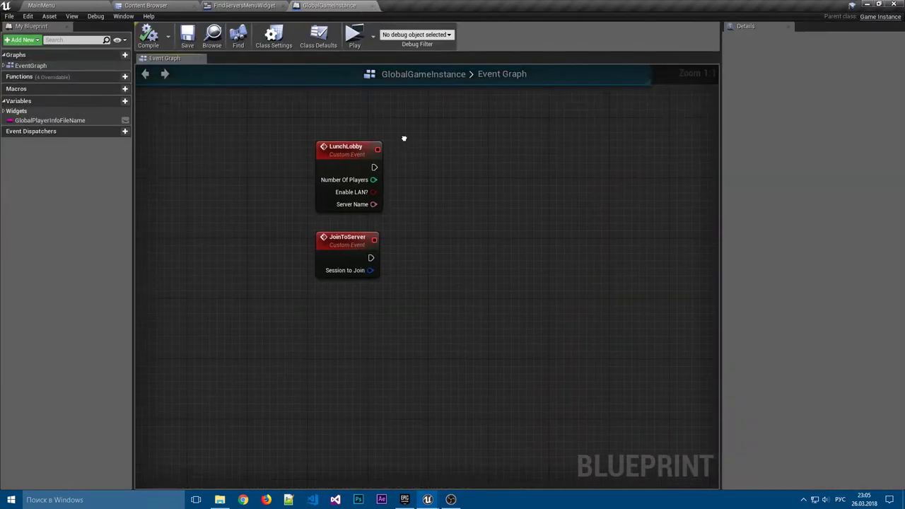
Rearrange the LunchLobby and JoinToServer event nodes, moving JoinToServer lower.
right_click_drag(403, 139, 408, 224)
left_click(359, 235)
left_click(353, 324)
left_click(438, 308)
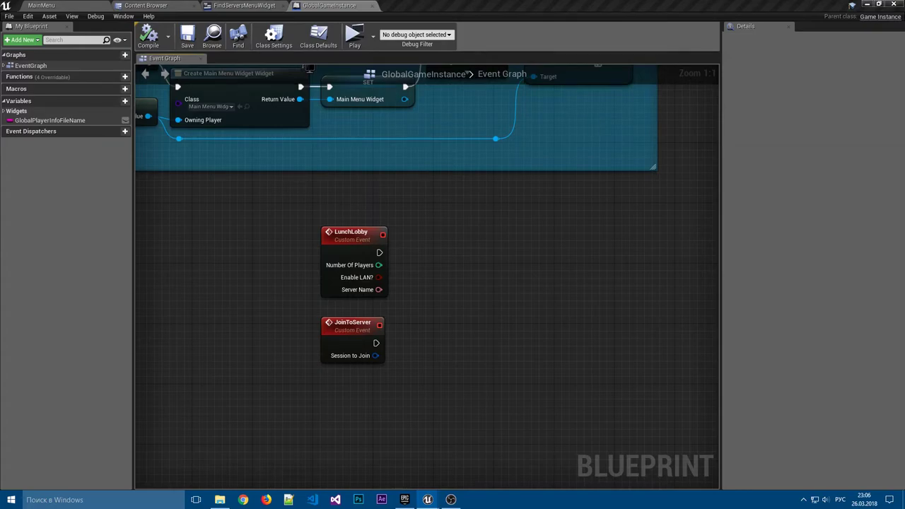
right_click_drag(485, 291, 422, 253)
left_click(281, 301)
left_click_drag(281, 301, 282, 353)
left_click(371, 342)
right_click_drag(380, 309, 401, 232)
right_click_drag(441, 300, 394, 281)
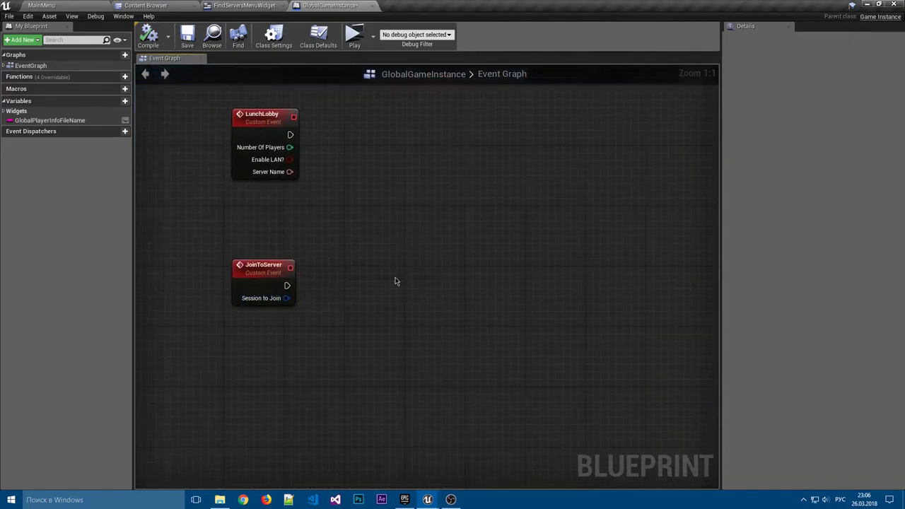
right_click(394, 280)
left_click_drag(286, 297, 404, 291)
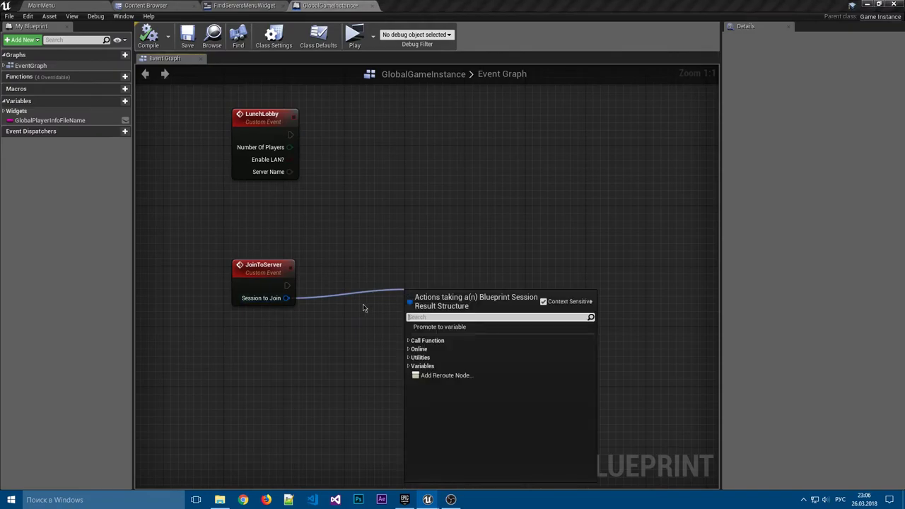
left_click(364, 307)
Add a custom event named 'Show: LoadingScreen' beside the main menu events.
scroll(412, 339, "down", 3)
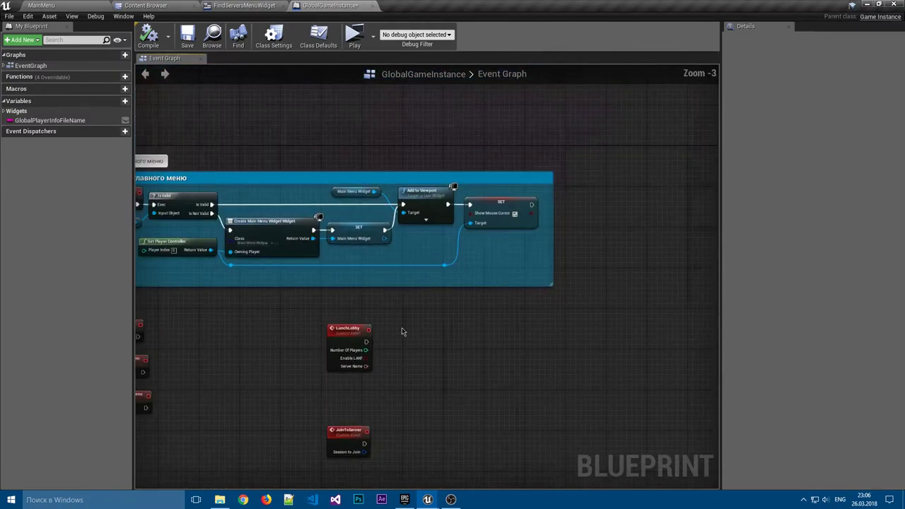
mouse_move(400, 331)
right_mouse_down()
mouse_move(578, 331)
mouse_move(564, 368)
mouse_move(467, 206)
mouse_move(477, 366)
mouse_move(371, 358)
mouse_move(554, 332)
right_mouse_up()
scroll(578, 330, "up", 2)
scroll(542, 374, "up", 2)
scroll(467, 206, "down", 1)
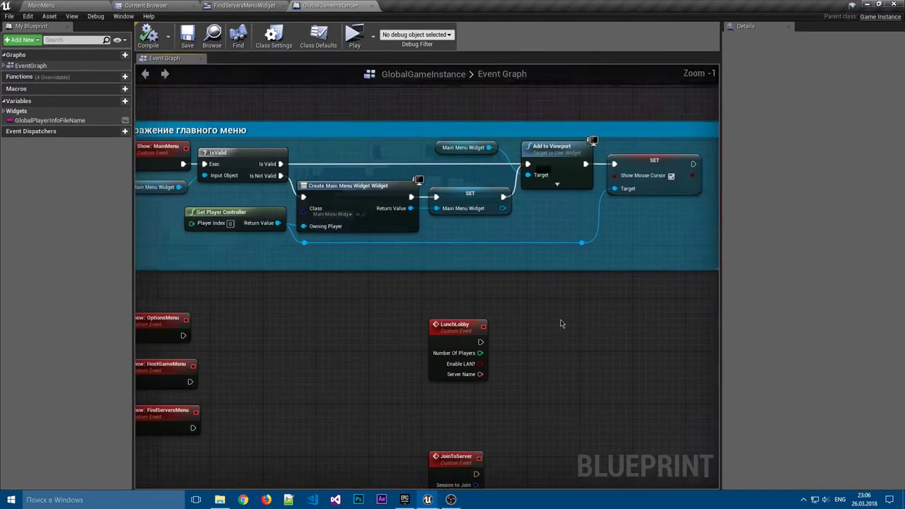
right_click_drag(584, 297, 520, 304)
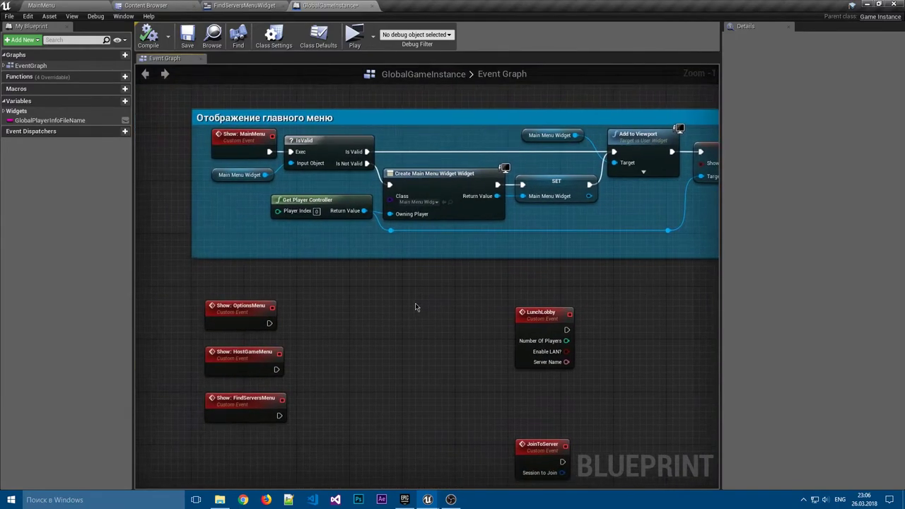
right_click_drag(384, 331, 405, 279)
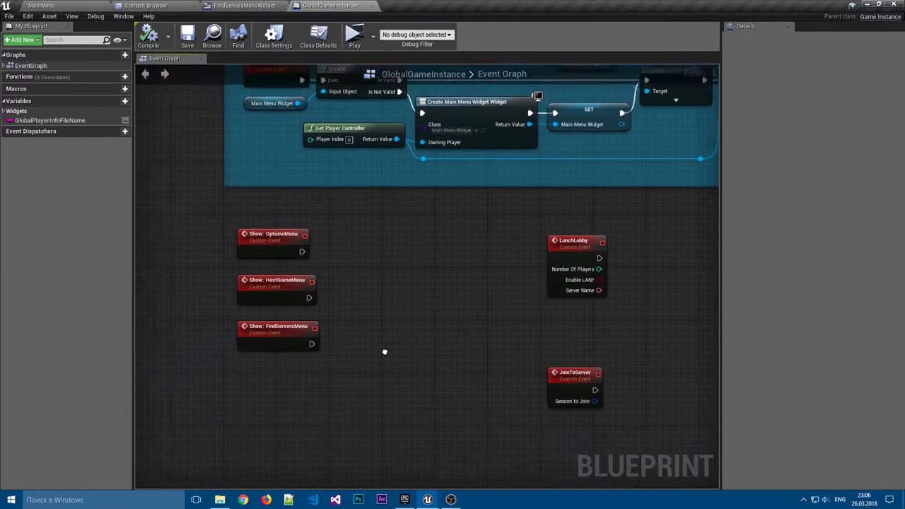
mouse_move(414, 329)
right_mouse_down()
mouse_move(373, 269)
mouse_move(339, 355)
mouse_move(384, 303)
mouse_move(359, 344)
right_mouse_up()
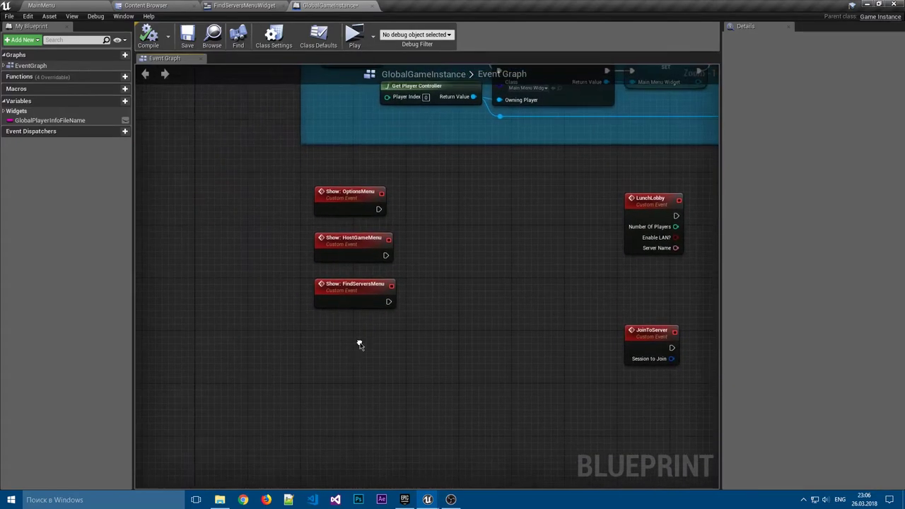
right_click(344, 357)
type("s")
key("BackSpace")
type("custom event")
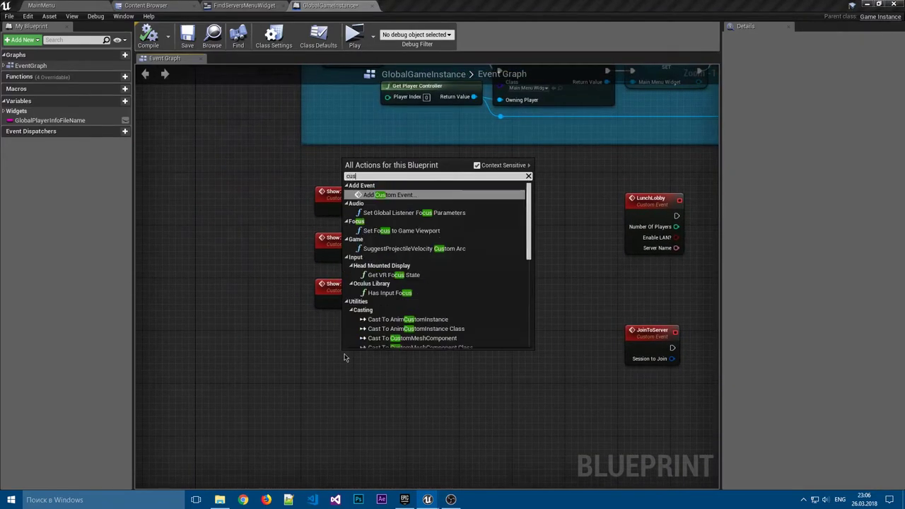
key("Return")
type("Show: LoadingScreen")
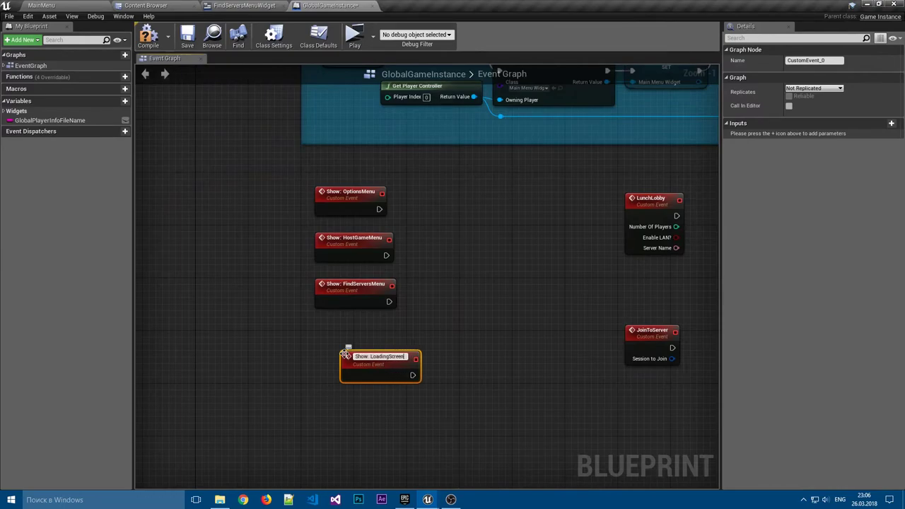
key("Return")
Delete the three Show menu events and move Show: LoadingScreen up into their place.
scroll(417, 345, "up", 1)
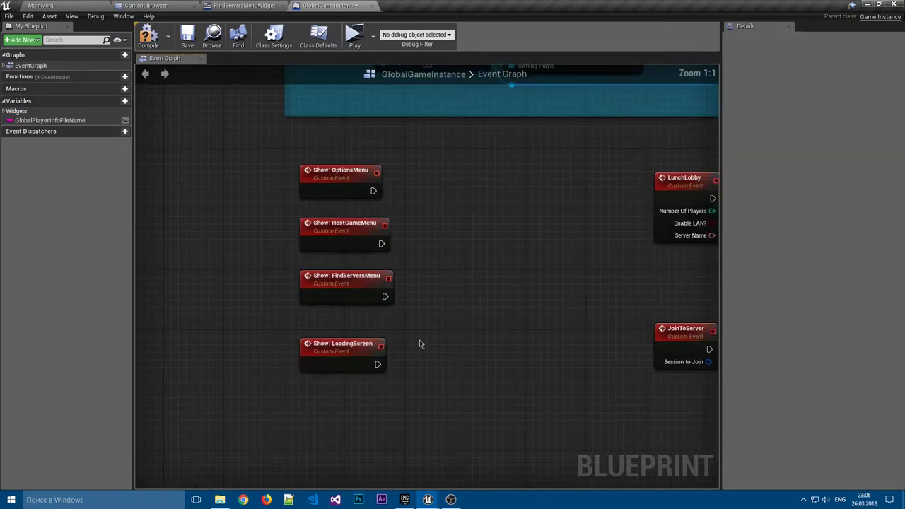
right_click_drag(420, 343, 410, 337)
left_click_drag(393, 348, 319, 182)
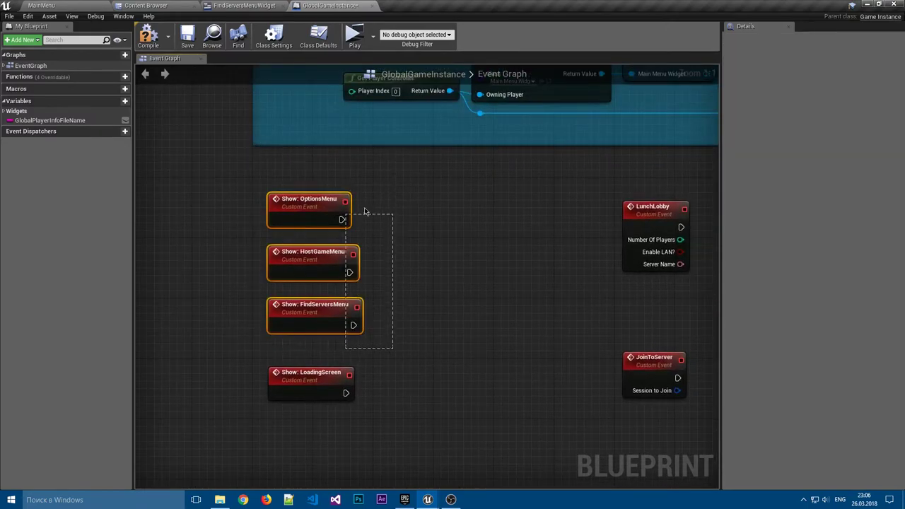
left_click_drag(364, 210, 359, 212)
key("Delete")
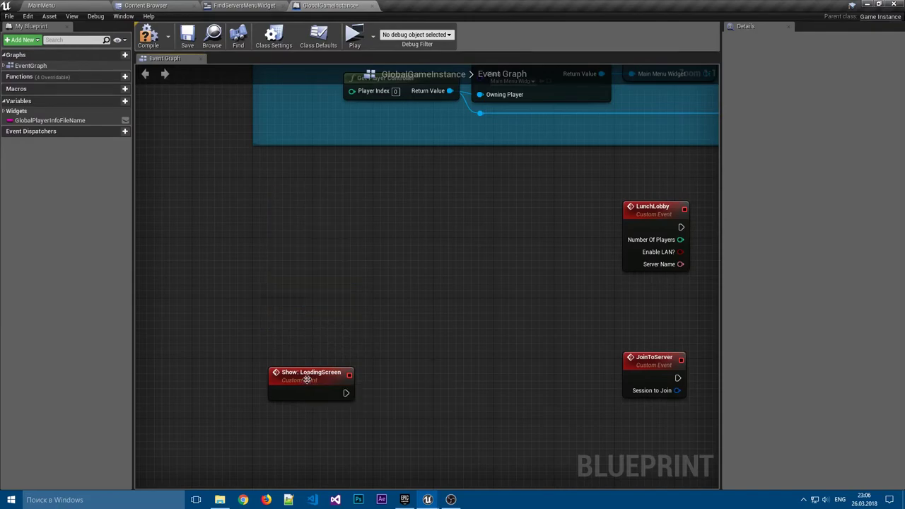
left_click_drag(315, 387, 318, 222)
left_click(359, 268)
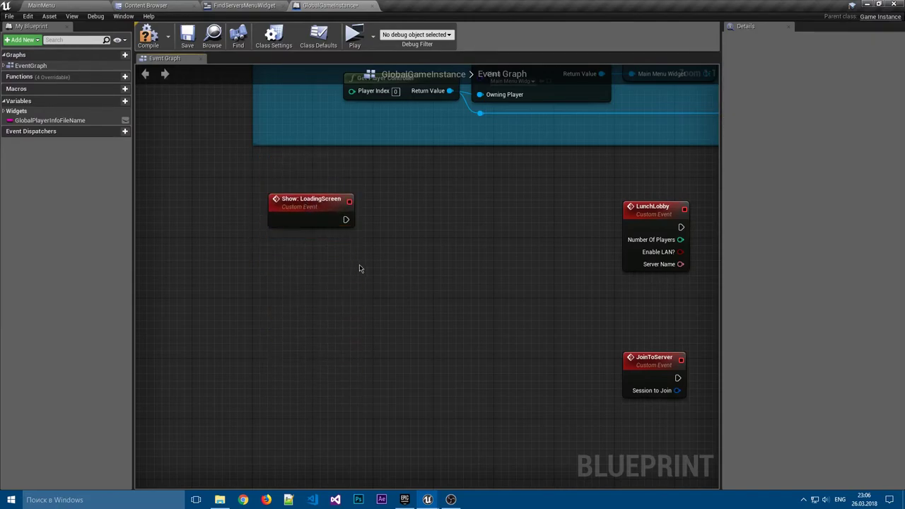
Delete the HostGameMenuWidget and FindServersMenuWidget variables.
scroll(356, 292, "down", 1)
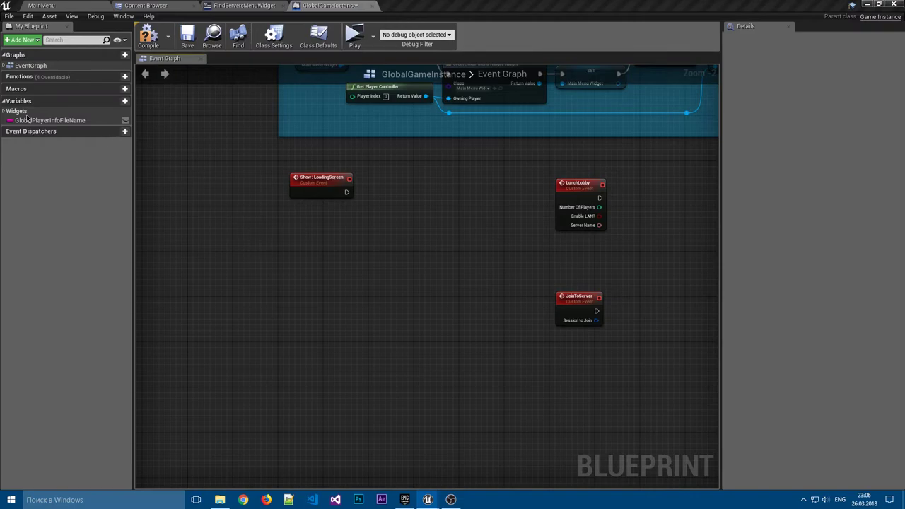
left_click(46, 128)
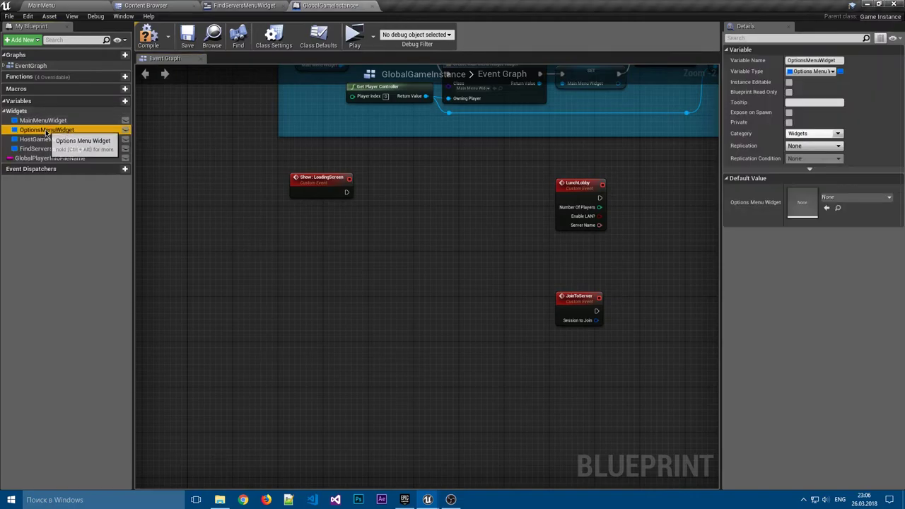
left_click(51, 168)
key("Delete")
left_click(53, 169)
key("Delete")
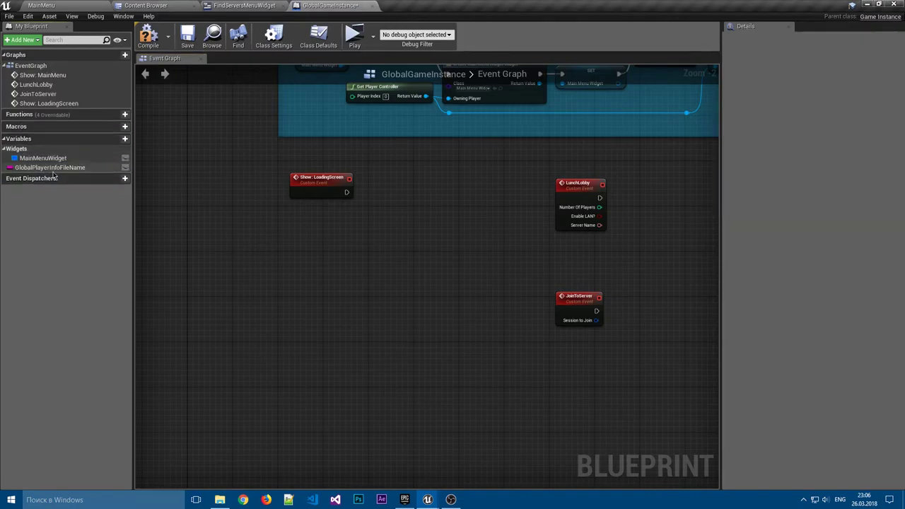
Duplicate MainMenuWidget as a Loading Screen Widget reference variable named LoadingScreenWidget.
left_click(42, 157)
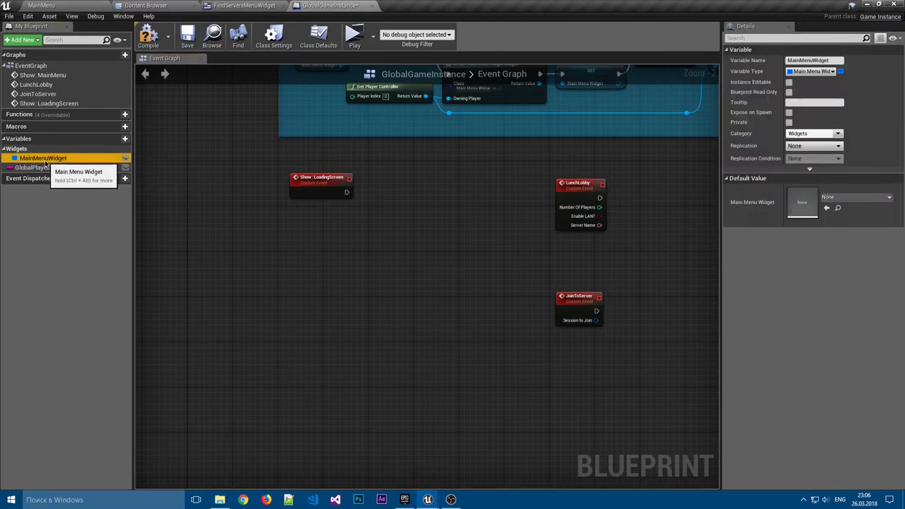
key("ctrl+w")
left_click(820, 72)
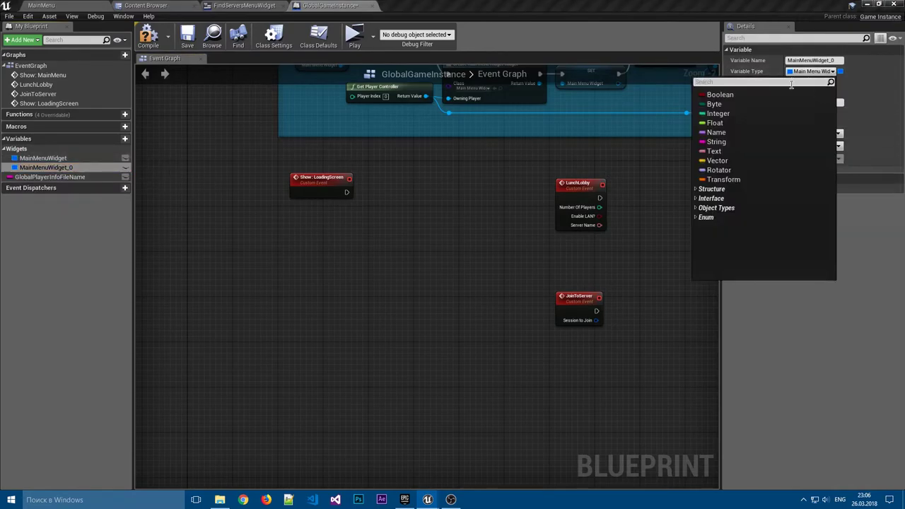
type("loading")
mouse_move(742, 111)
left_click(647, 106)
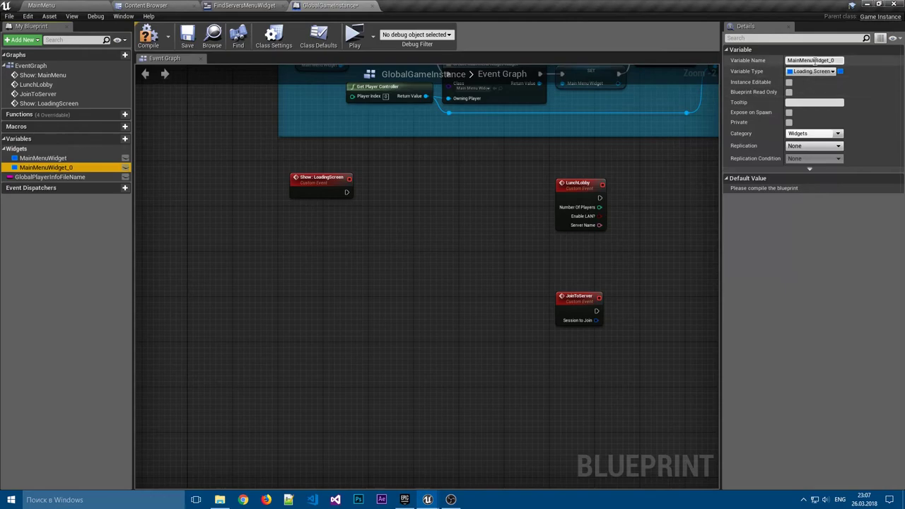
key("BackSpace")
key("BackSpace")
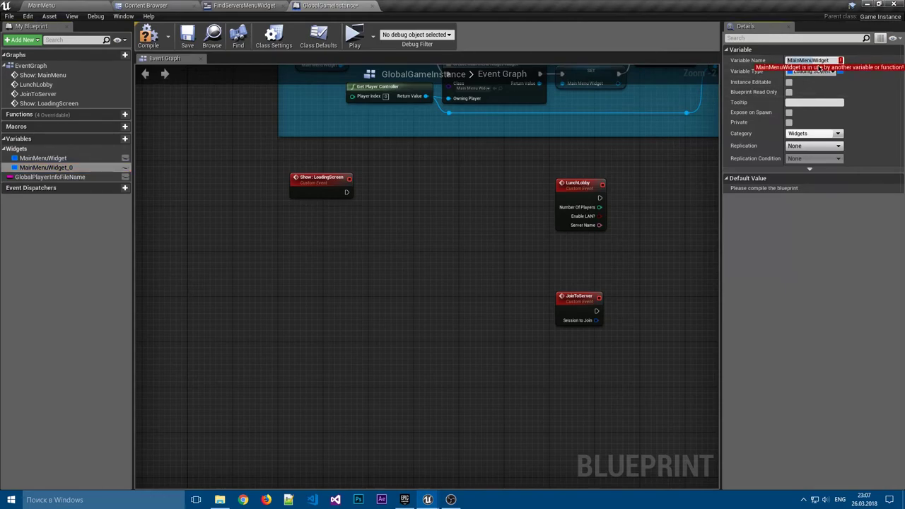
type("LoadingScre")
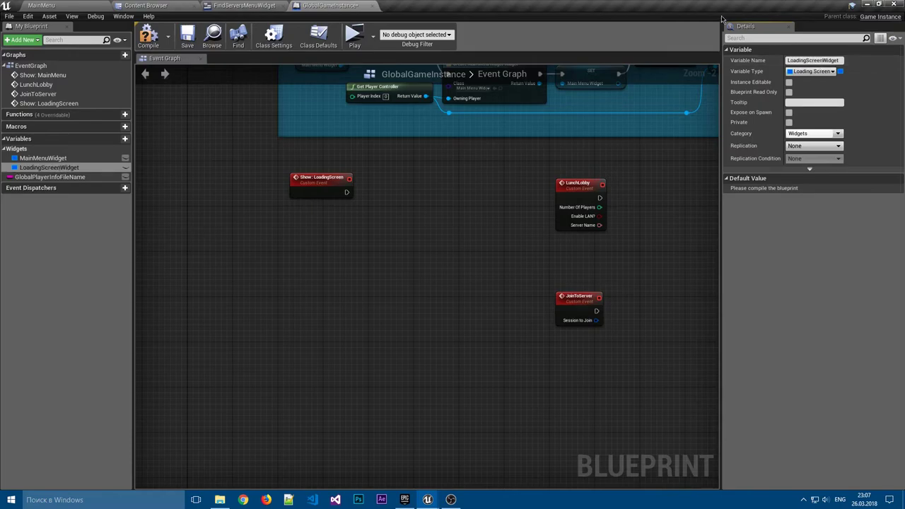
Dock the Details panel on the left and enlarge it for easier editing.
mouse_move(745, 26)
left_mouse_down()
mouse_move(68, 414)
mouse_move(62, 468)
left_mouse_up()
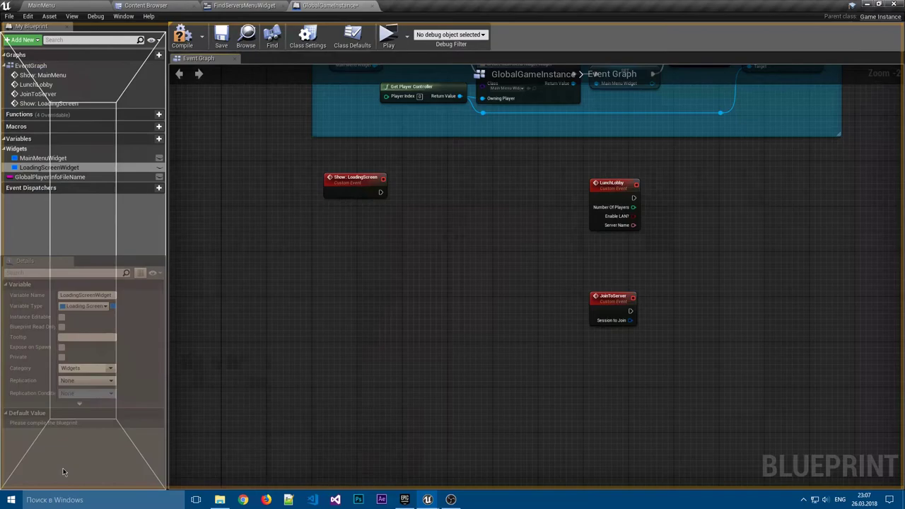
mouse_move(102, 252)
left_mouse_down()
mouse_move(149, 206)
mouse_move(194, 206)
left_mouse_up()
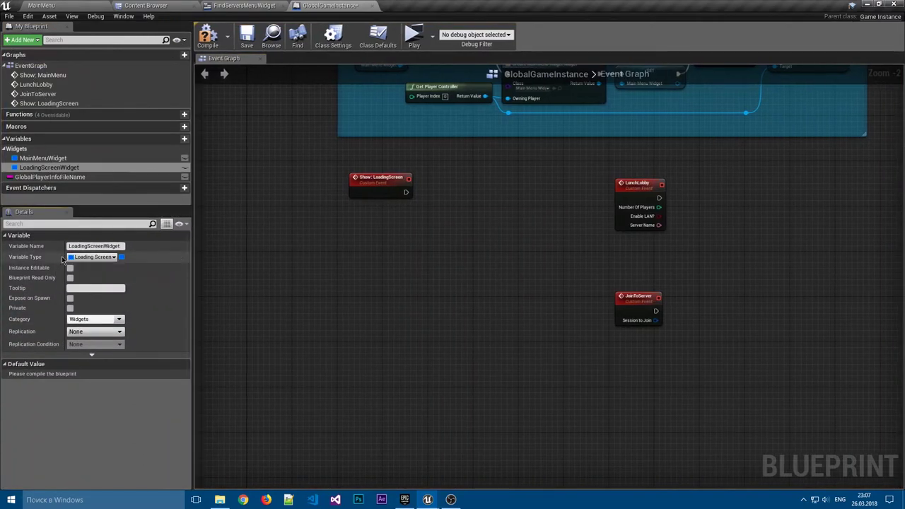
left_click_drag(64, 258, 82, 259)
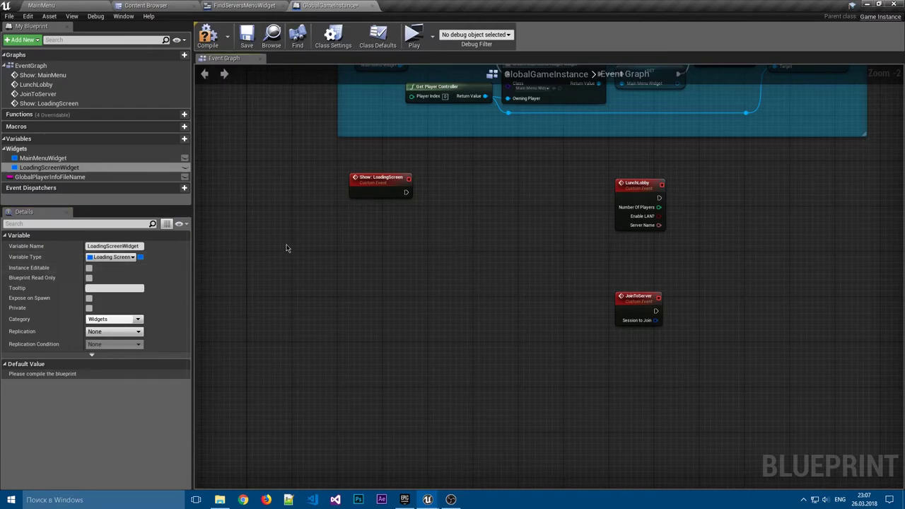
right_click_drag(287, 247, 226, 274)
Save, then add a LoadingScreenWidget getter feeding an IsValid check.
left_click(249, 39)
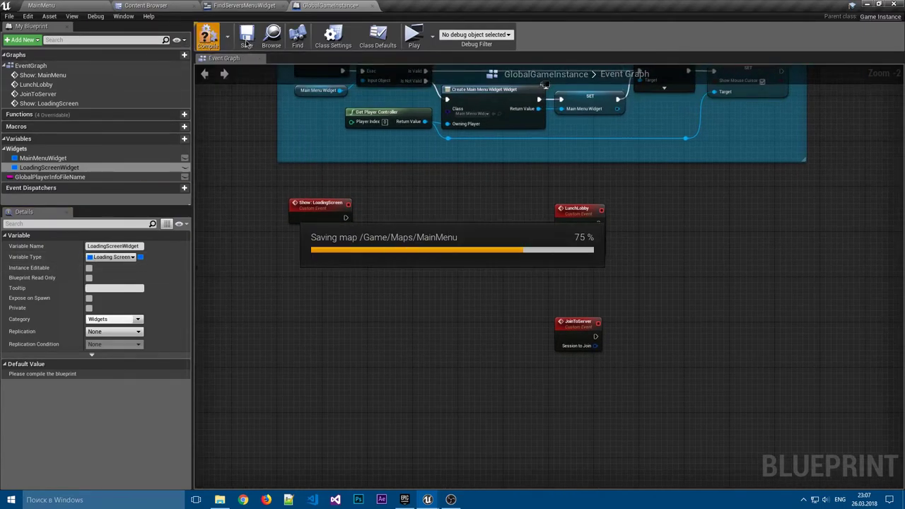
scroll(381, 237, "up", 2)
left_click_drag(48, 168, 272, 241)
left_click(303, 248)
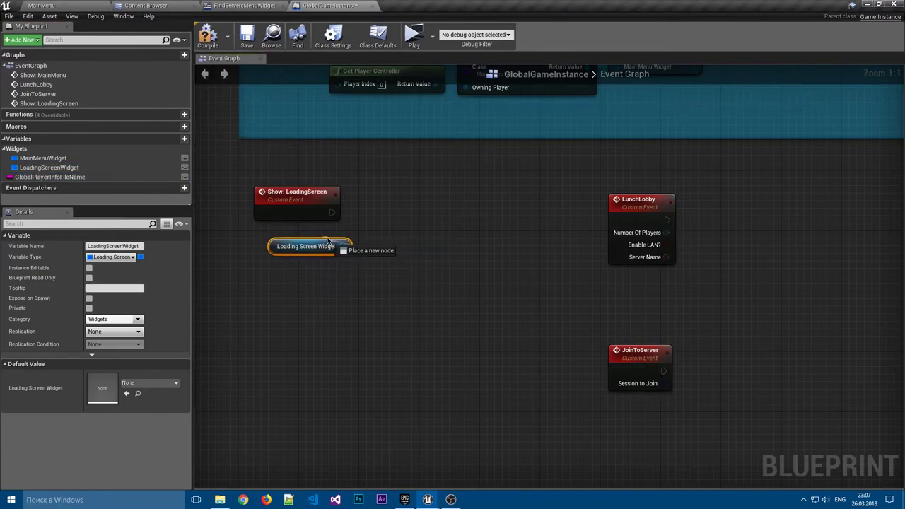
mouse_move(328, 244)
left_mouse_down()
mouse_move(314, 236)
mouse_move(368, 213)
left_mouse_up()
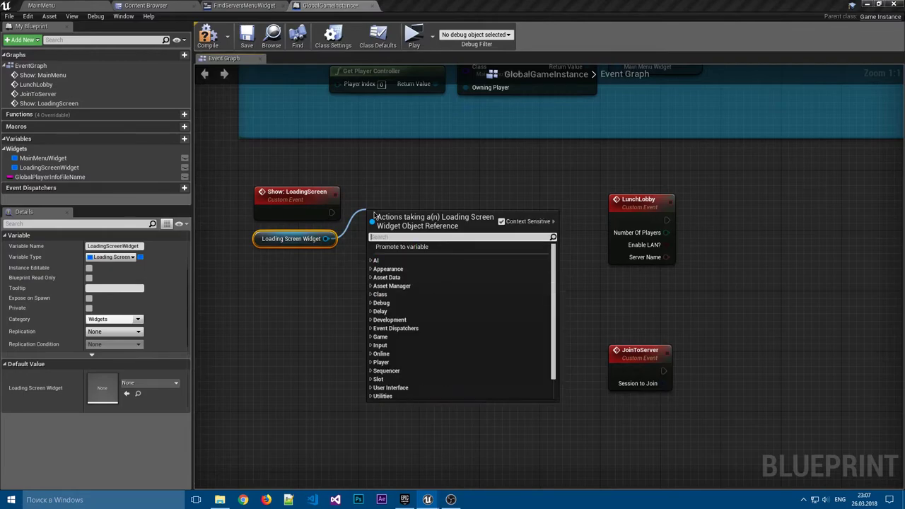
type("isvalid")
key("Return")
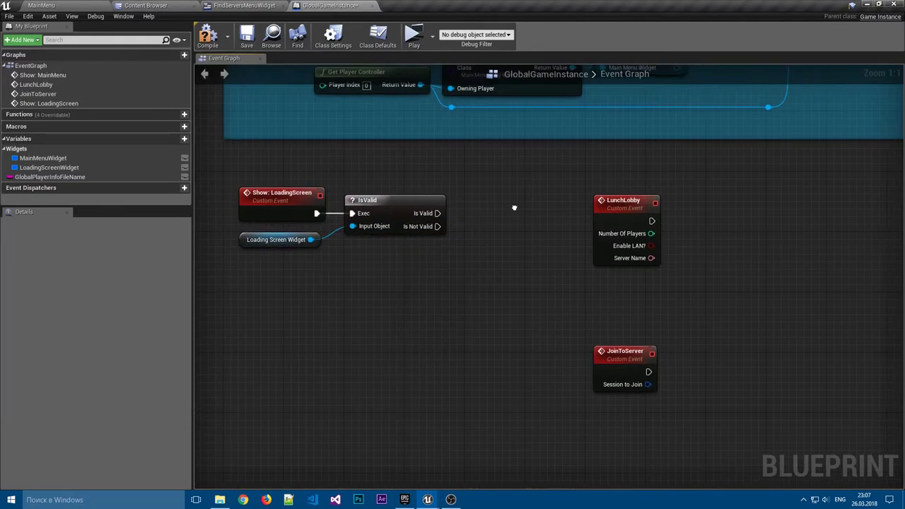
Move LunchLobby and JoinToServer aside and add Add to Viewport on the Is Valid branch.
right_click_drag(514, 204, 361, 199)
left_click_drag(439, 173, 544, 353)
left_click_drag(482, 200, 769, 191)
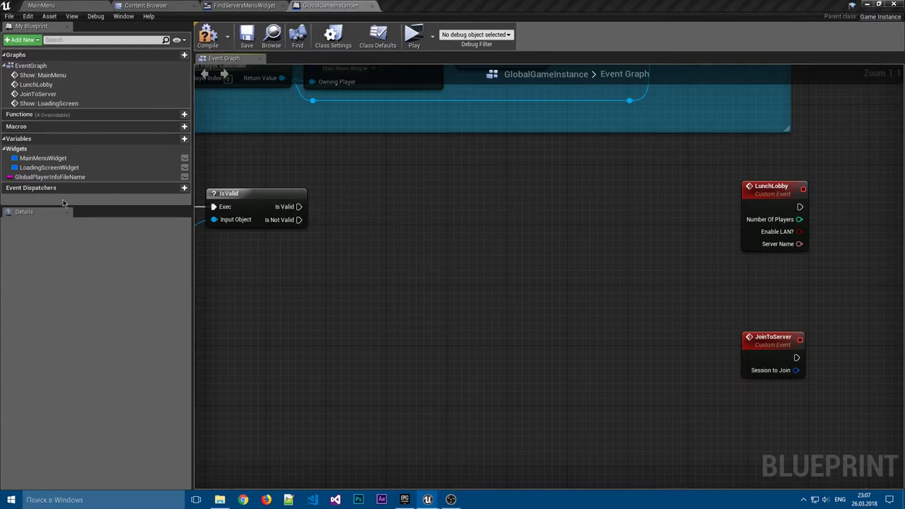
left_click_drag(49, 168, 372, 205)
left_click(409, 205)
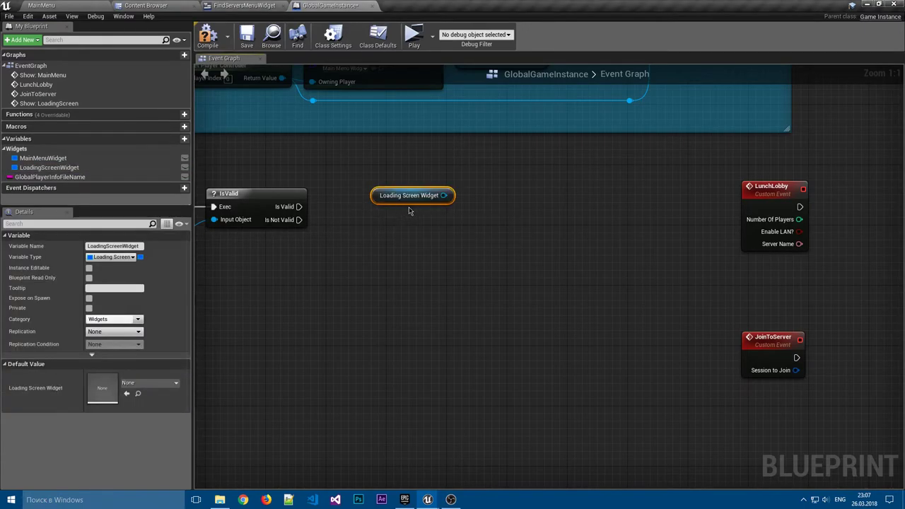
mouse_move(424, 189)
left_mouse_down()
mouse_move(278, 180)
mouse_move(439, 228)
left_mouse_up()
type("add to v")
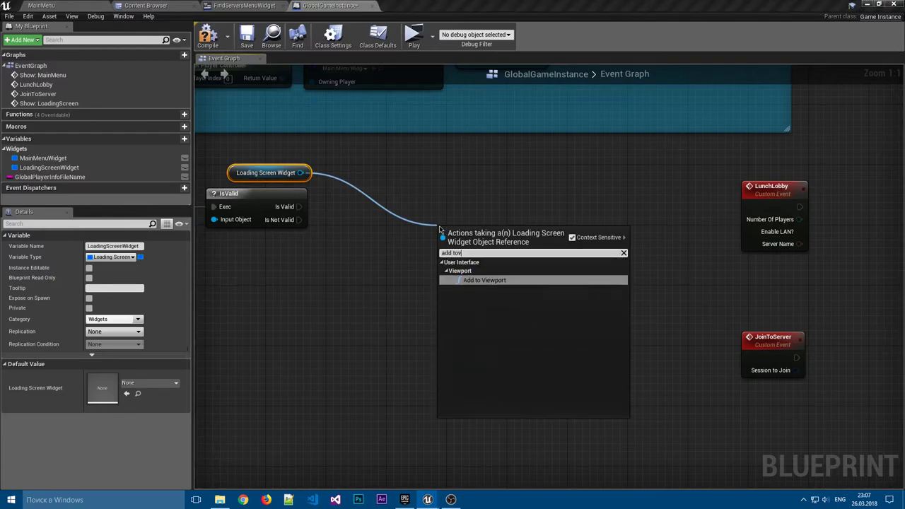
key("Return")
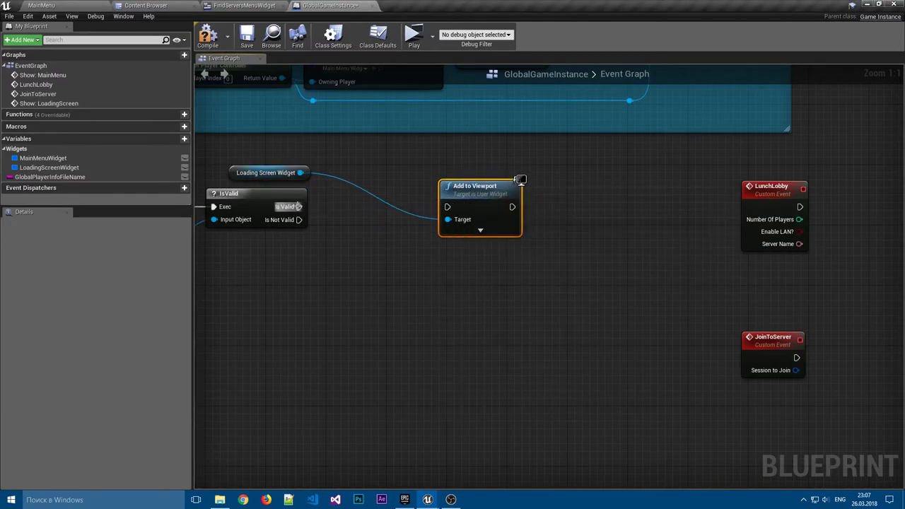
left_click_drag(298, 207, 472, 195)
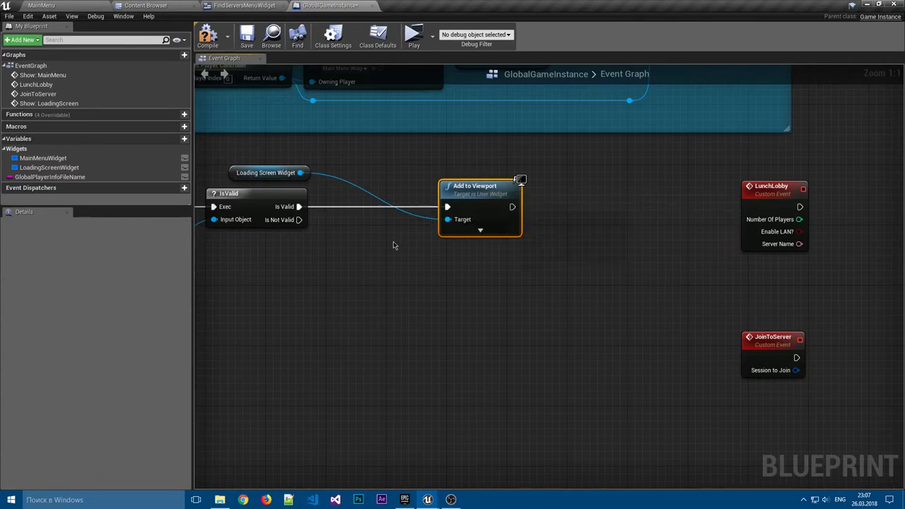
From Is Not Valid, create a LoadingScreenWidget widget and store it in LoadingScreenWidget.
right_click_drag(393, 243, 497, 238)
left_click_drag(363, 257, 231, 168)
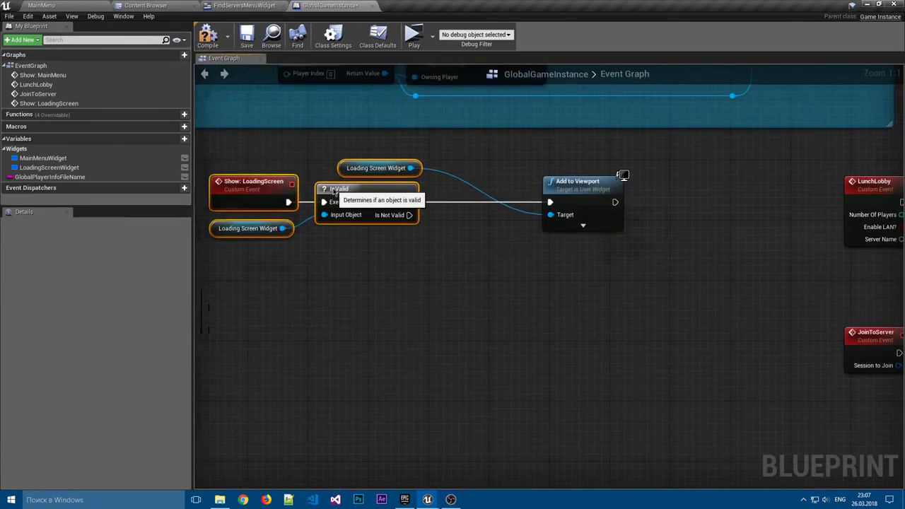
left_click(453, 243)
right_click_drag(470, 257, 427, 246)
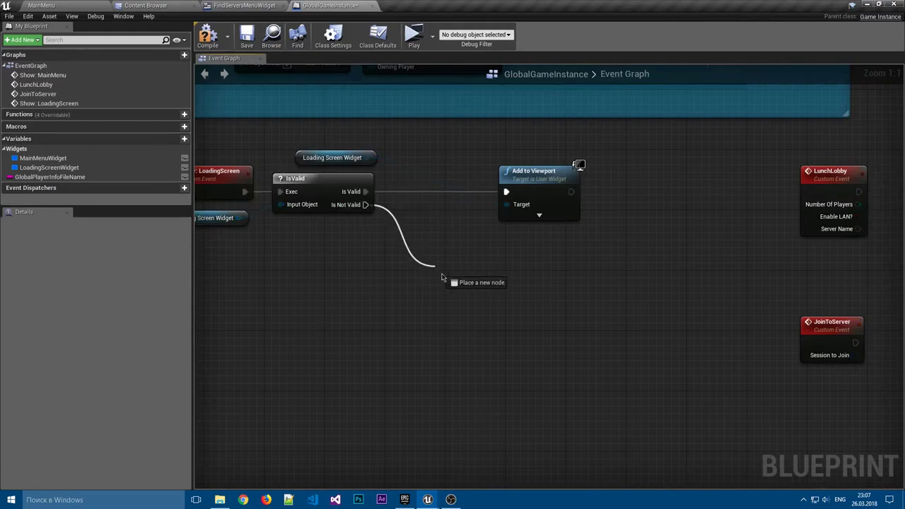
type("create")
mouse_move(365, 204)
left_mouse_down()
mouse_move(446, 280)
mouse_move(433, 266)
left_mouse_up()
type(" widget")
key("Return")
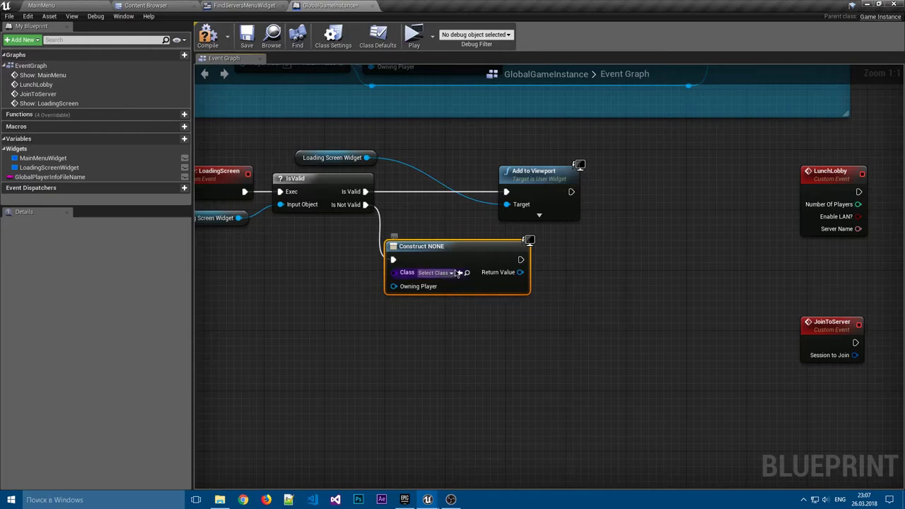
left_click(452, 273)
type("load")
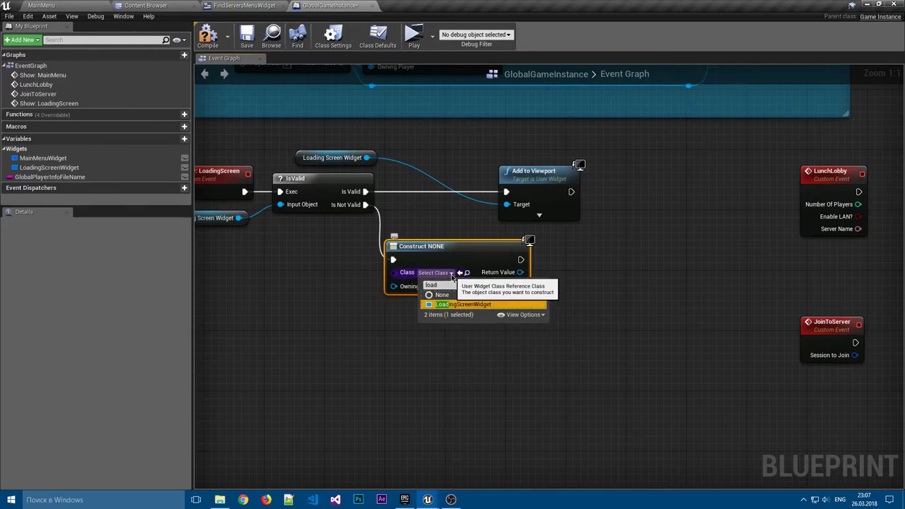
key("Return")
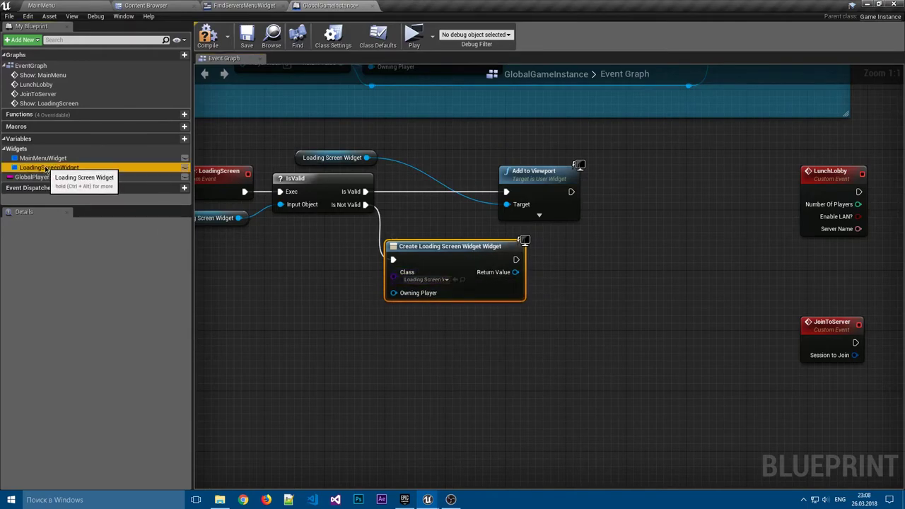
left_click_drag(49, 167, 516, 272)
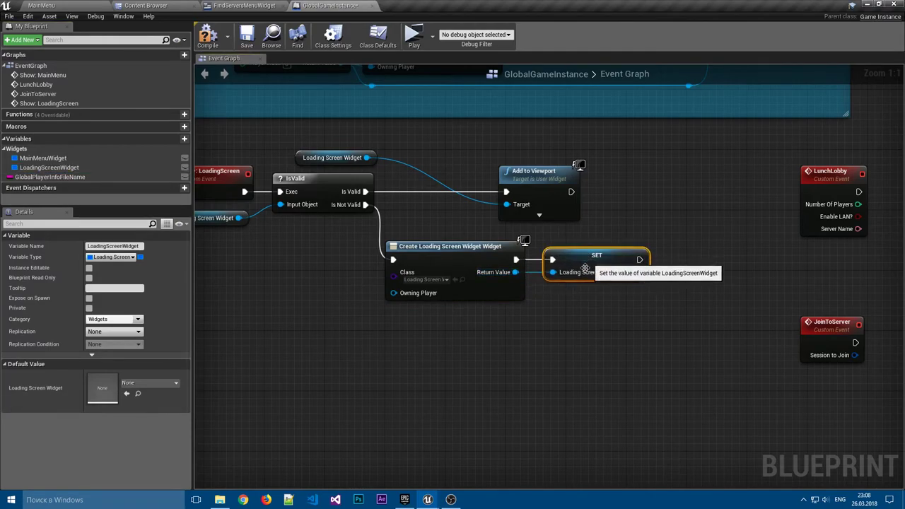
Supply Get Player Controller as the Owning Player and tidy the create nodes.
right_click_drag(454, 325, 533, 319)
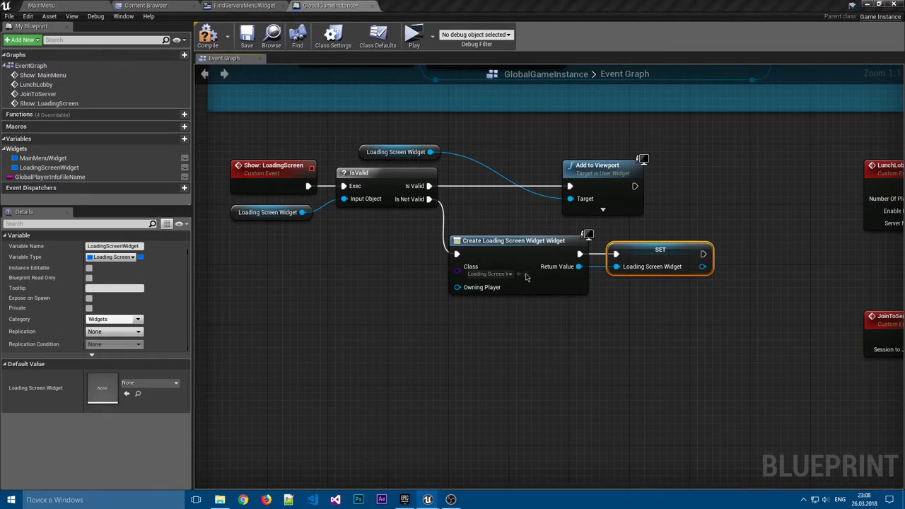
left_click_drag(457, 287, 320, 307)
type("get pla")
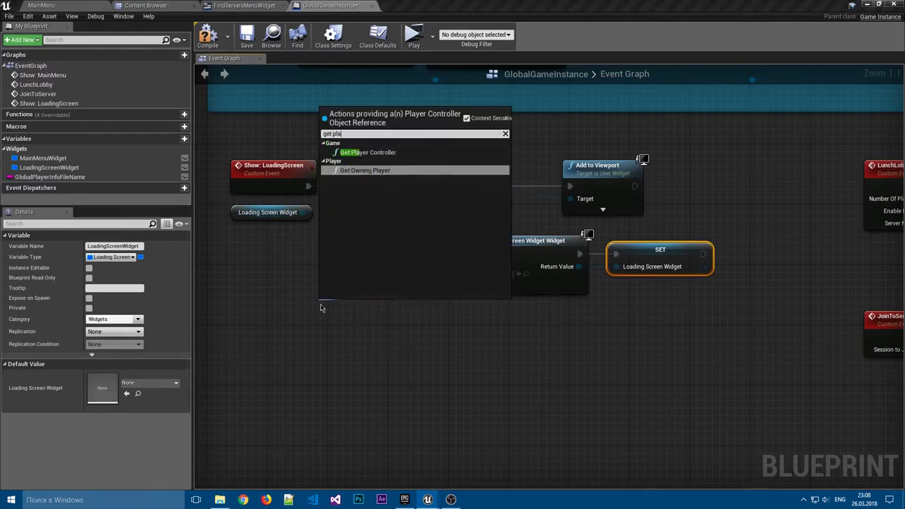
key("Up")
key("Return")
left_click_drag(335, 304, 322, 267)
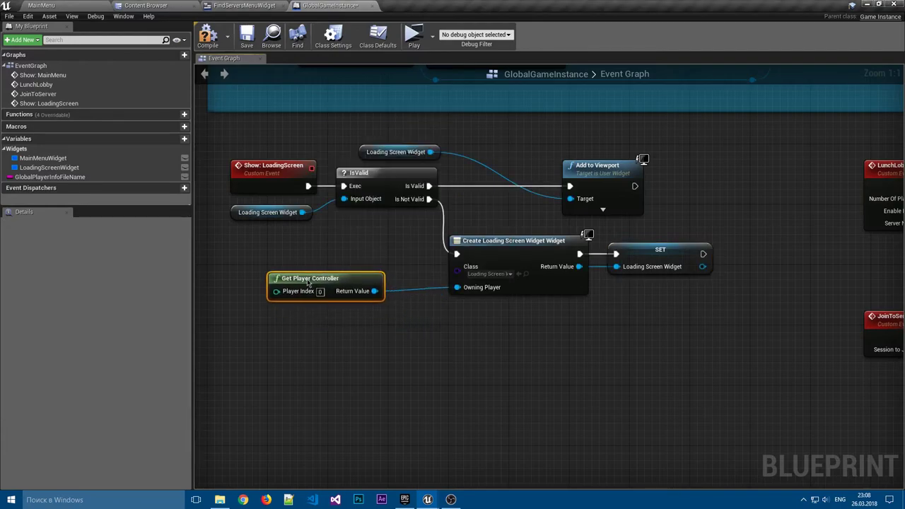
left_click(538, 319)
right_click_drag(544, 325, 477, 348)
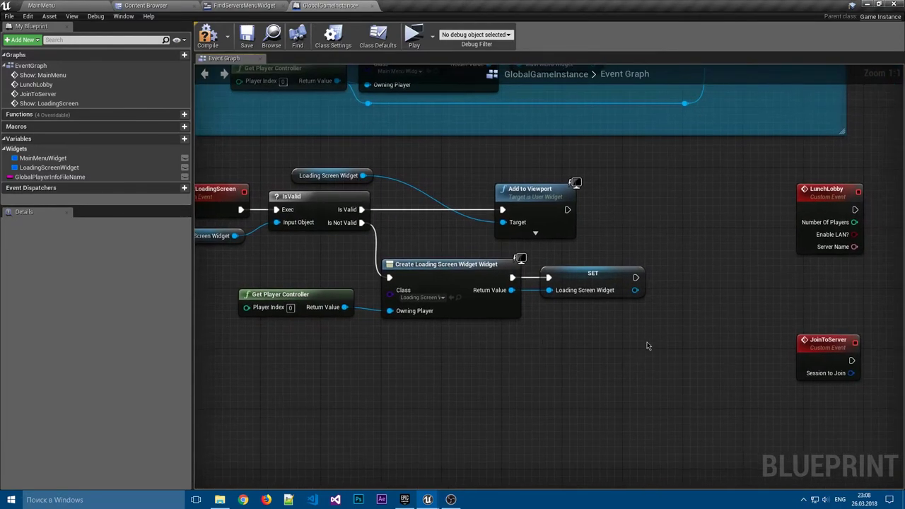
left_click_drag(646, 343, 311, 283)
left_click_drag(474, 273, 474, 258)
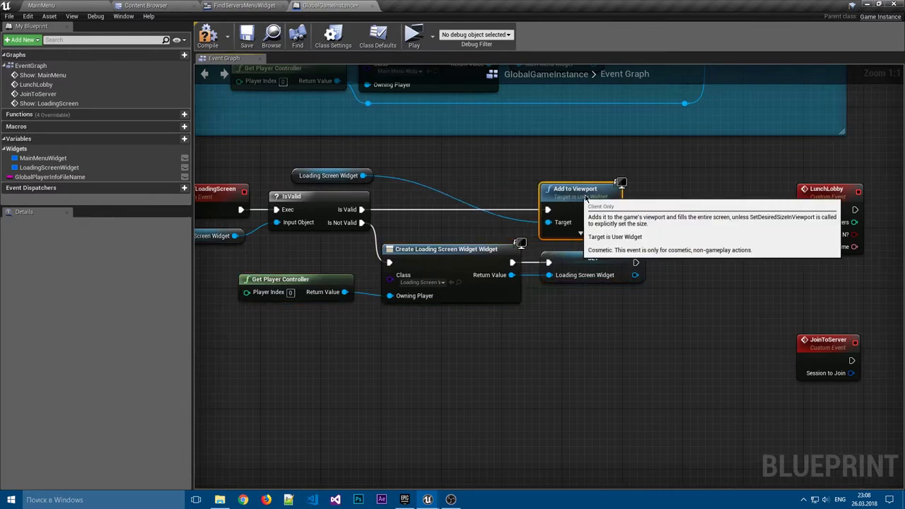
Run Add to Viewport after the SET node, targeting the Loading Screen Widget getter.
left_click_drag(537, 189, 692, 190)
left_click_drag(636, 263, 659, 212)
left_click_drag(364, 175, 660, 222)
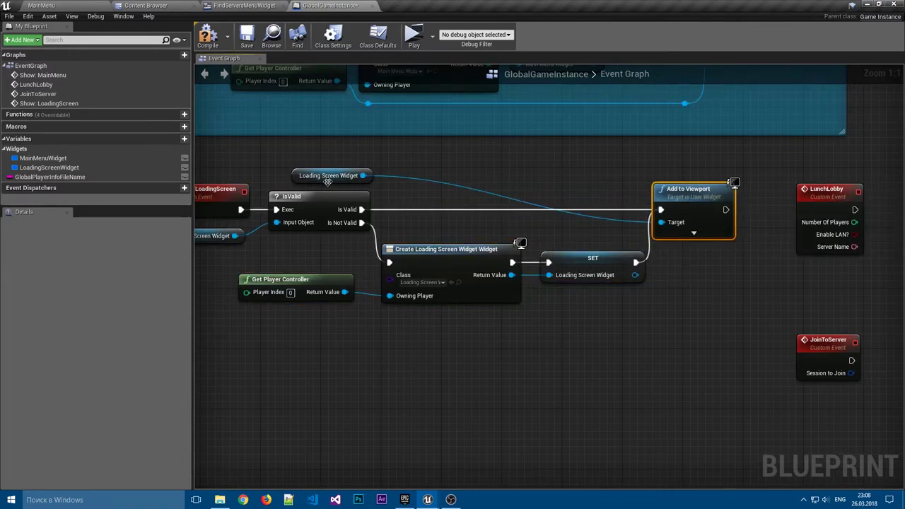
left_click_drag(333, 171, 620, 190)
left_click(733, 295)
left_click_drag(654, 311, 385, 243)
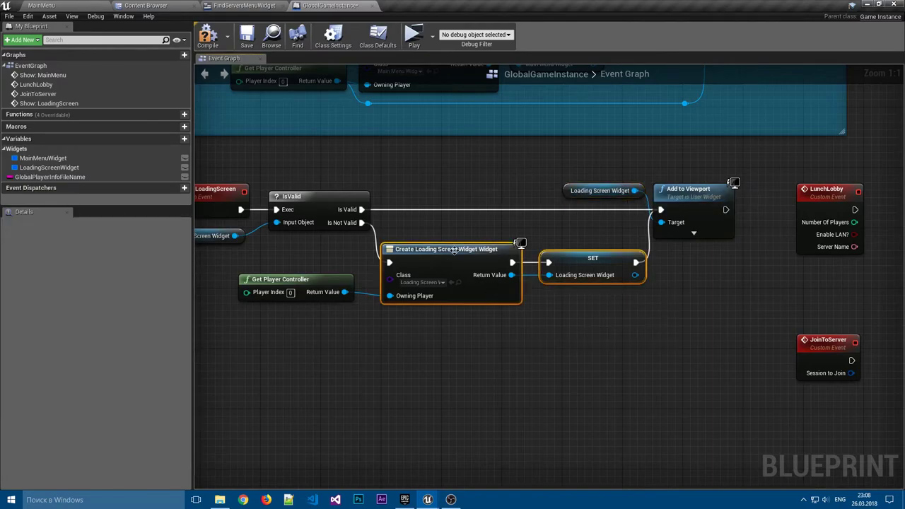
left_click_drag(453, 251, 452, 228)
left_click(344, 280)
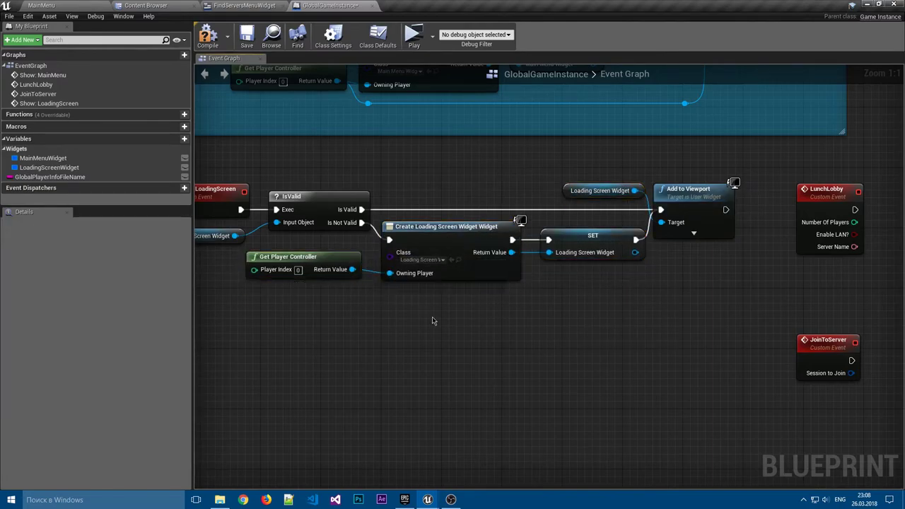
right_click_drag(672, 195, 569, 204)
left_click_drag(569, 204, 577, 204)
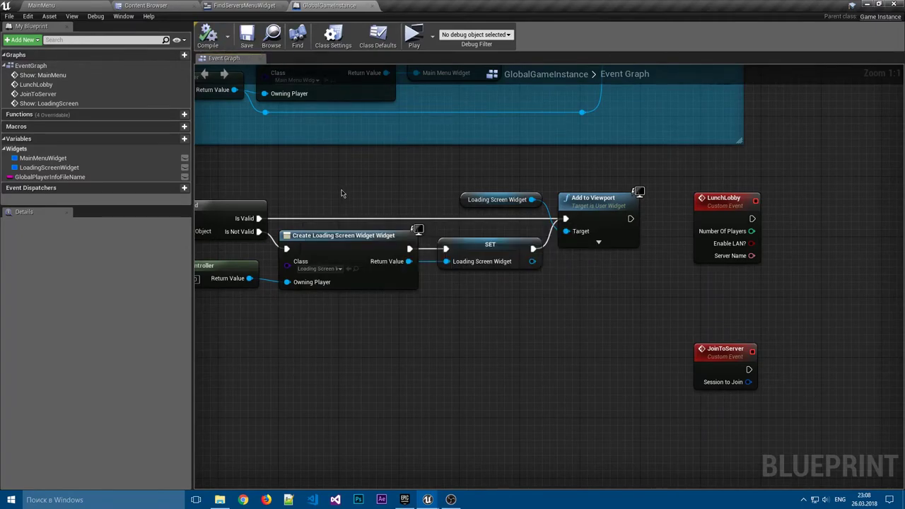
Zoom out and box-select all the loading-screen nodes.
scroll(491, 333, "down", 1)
scroll(491, 337, "down", 1)
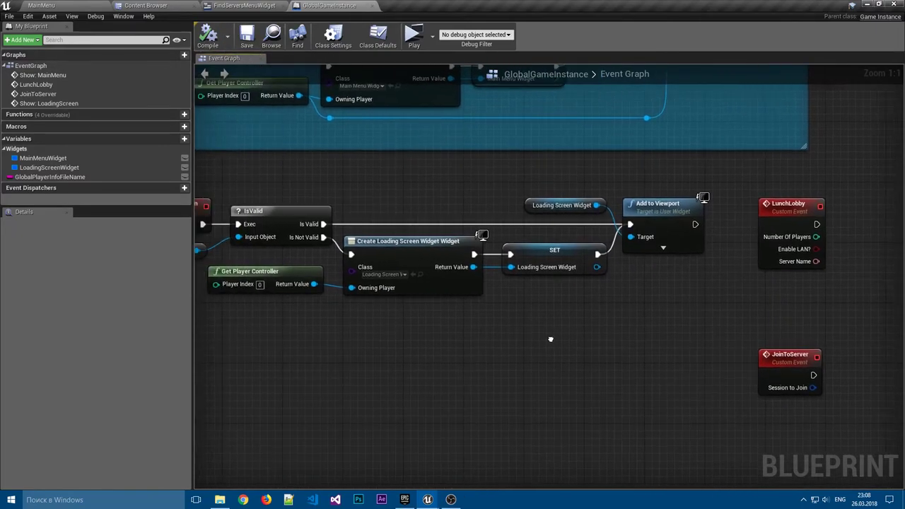
scroll(537, 340, "down", 1)
left_click_drag(642, 318, 276, 229)
Wrap the selected nodes in a comment titled 'Отображение загрузки'.
key("c")
type("Отображение загруз")
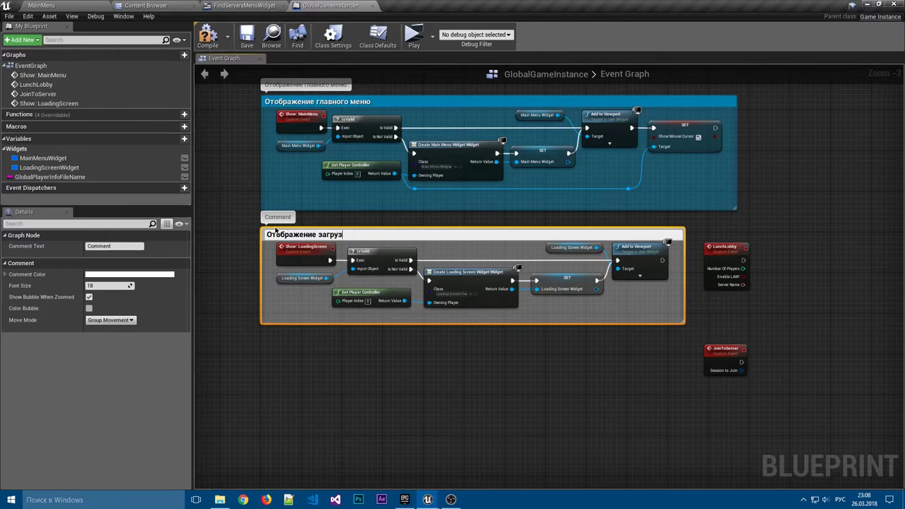
type("ки")
key("Return")
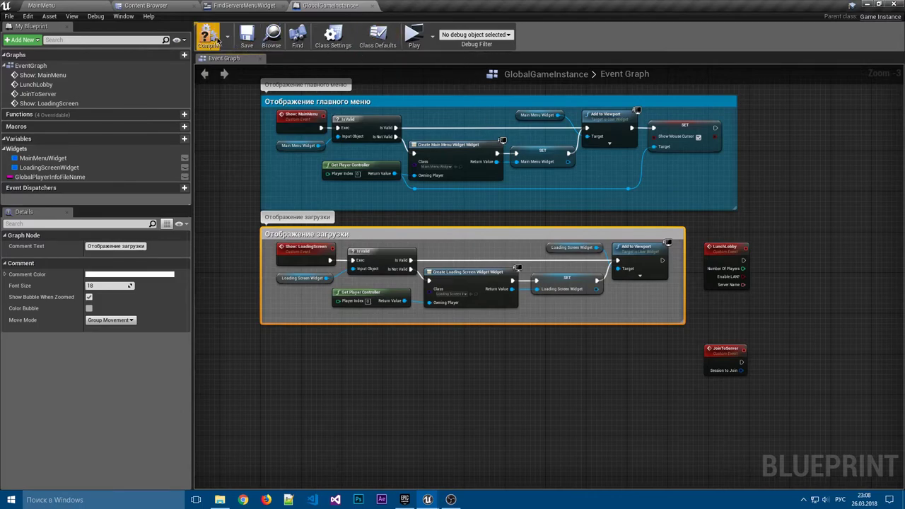
Set the comment colour to blue, matching the main-menu comment.
left_click(130, 274)
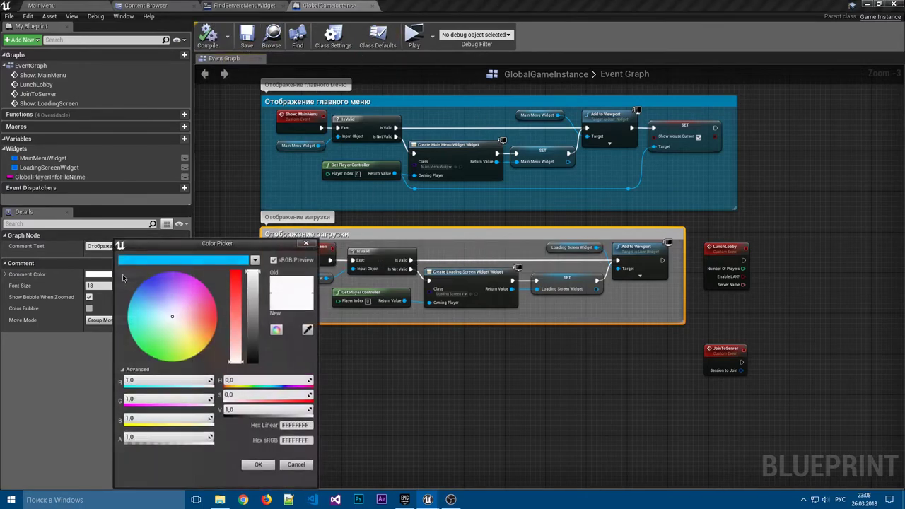
left_click(133, 293)
left_click(259, 465)
mouse_move(541, 380)
right_mouse_down()
mouse_move(490, 355)
mouse_move(523, 358)
right_mouse_up()
scroll(488, 315, "up", 3)
right_click_drag(488, 315, 409, 304)
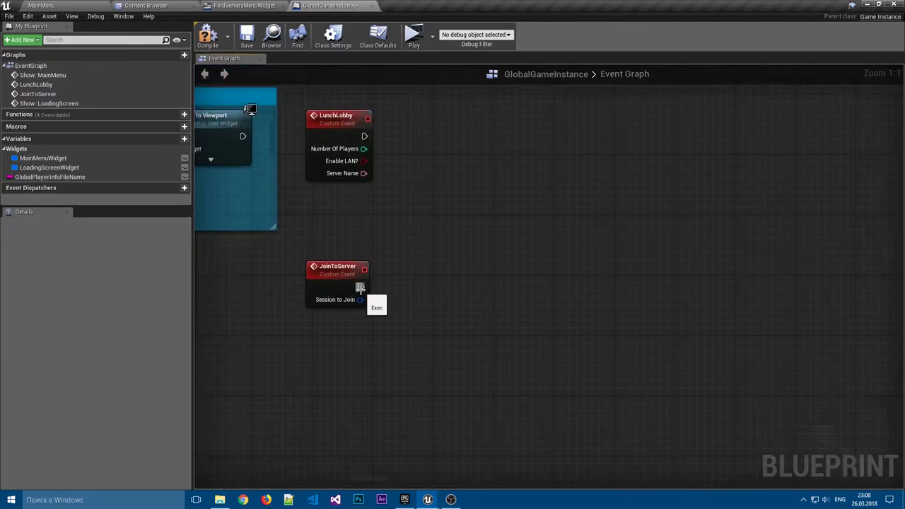
Add a Show: Loading Screen call right after JoinToServer's execution output.
left_click_drag(359, 287, 445, 296)
type("sjow")
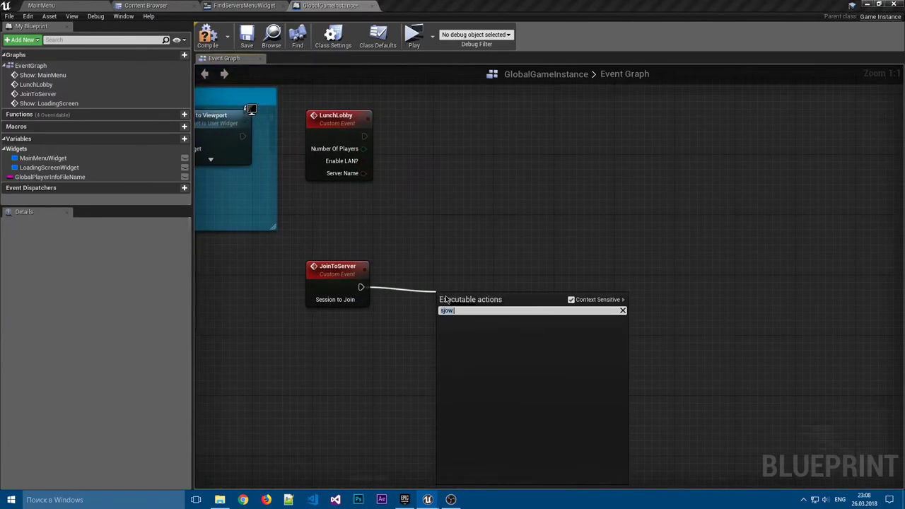
key("BackSpace")
key("BackSpace")
key("BackSpace")
type("how")
key("Return")
key("ctrl+z")
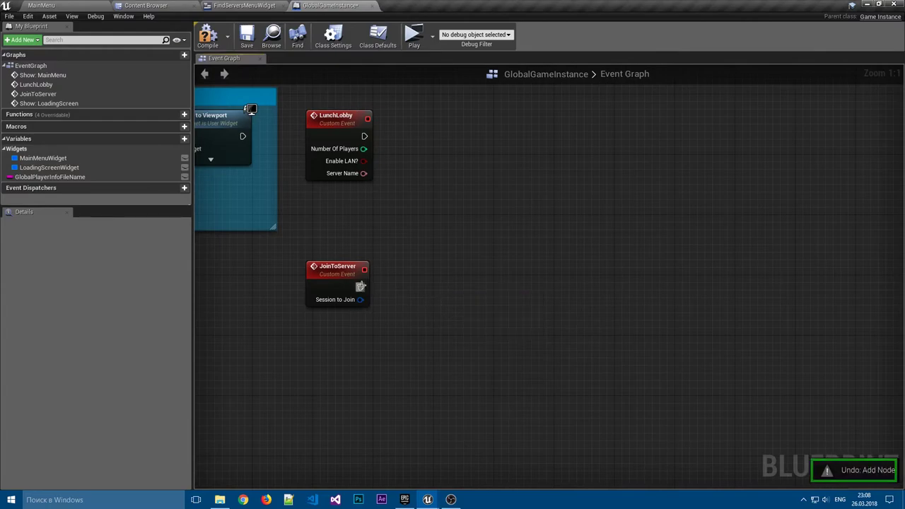
mouse_move(360, 286)
left_mouse_down()
mouse_move(408, 288)
mouse_move(395, 260)
left_mouse_up()
type("show:")
key("Return")
left_click(599, 262)
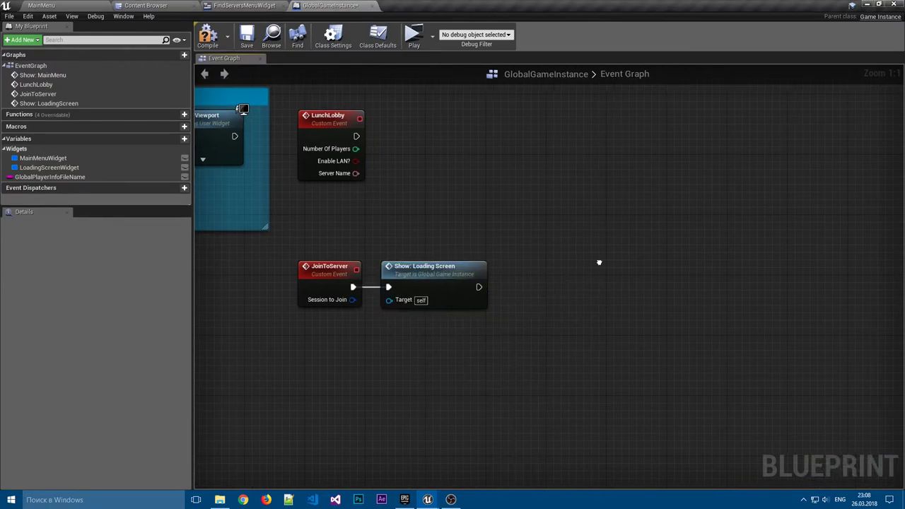
right_click_drag(598, 262, 557, 261)
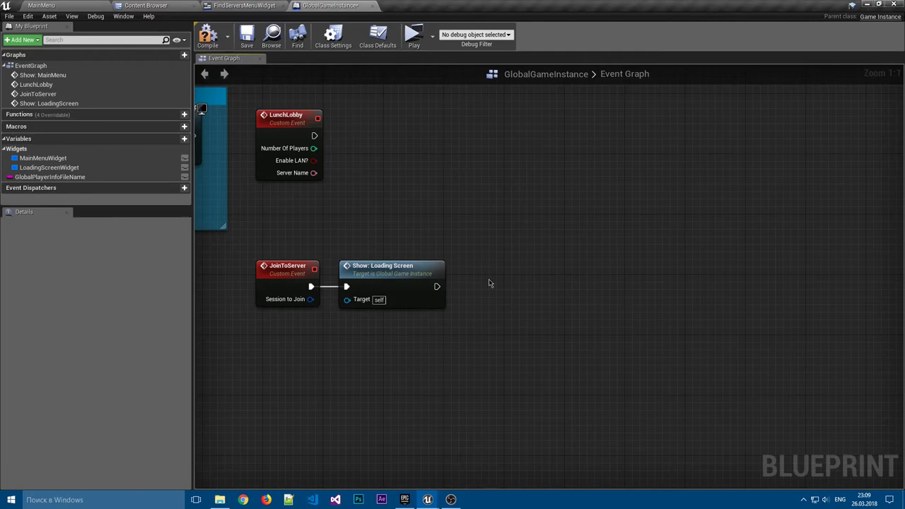
Chain Join Session after the loading screen, wiring Session to Join into its Search Result.
left_click_drag(436, 286, 485, 292)
type("j")
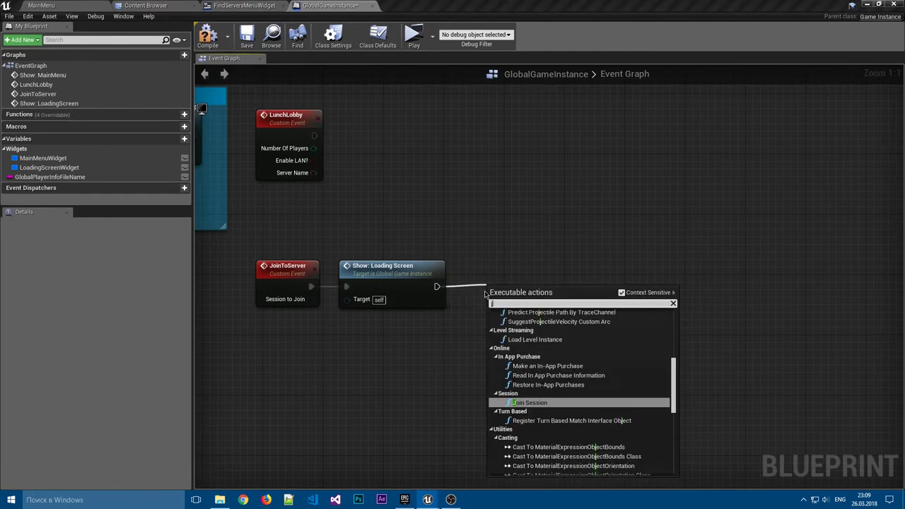
type("o")
key("Return")
key("ctrl+z")
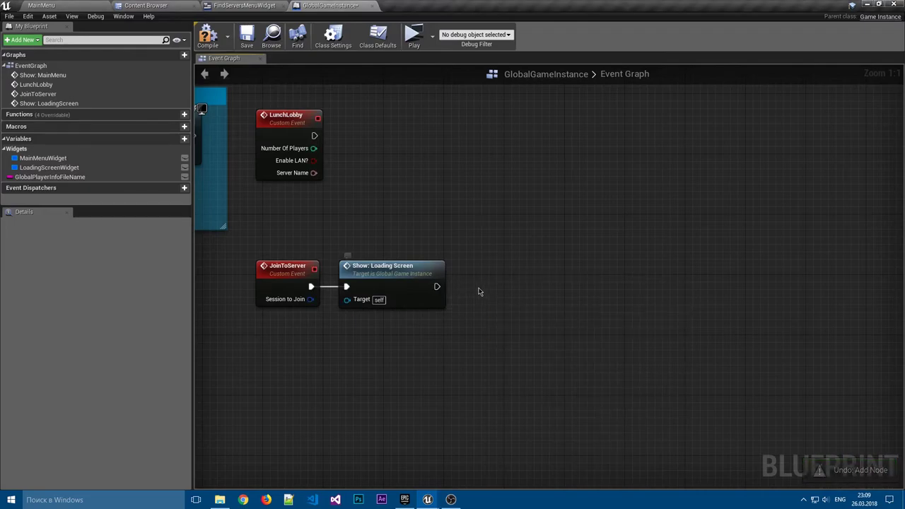
key("ctrl+y")
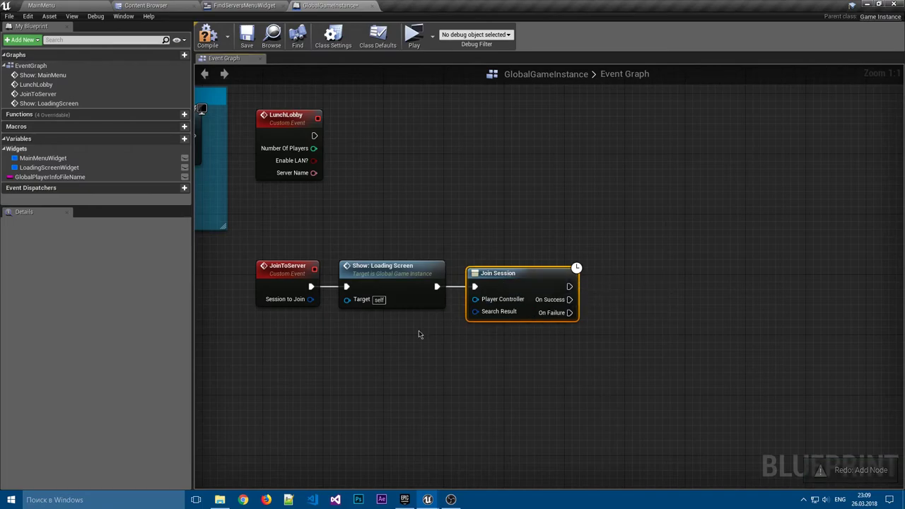
left_click_drag(310, 299, 475, 312)
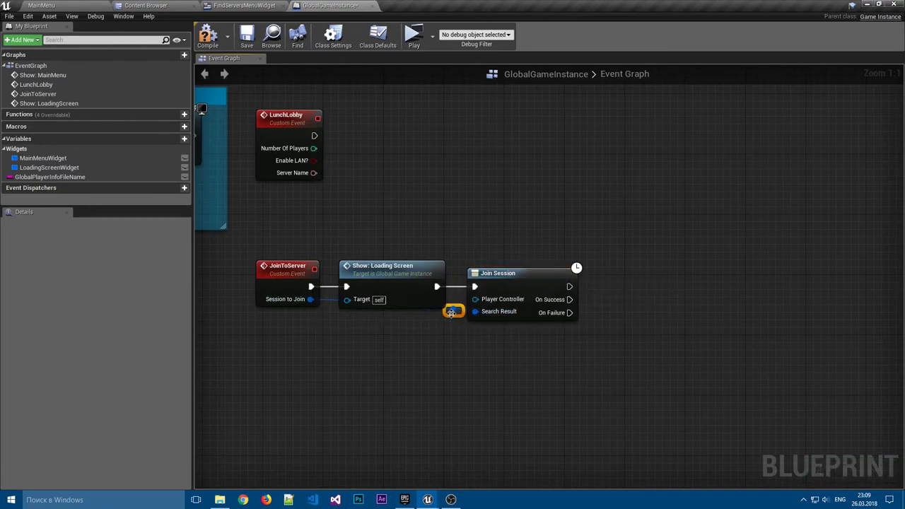
left_click_drag(353, 318, 376, 319)
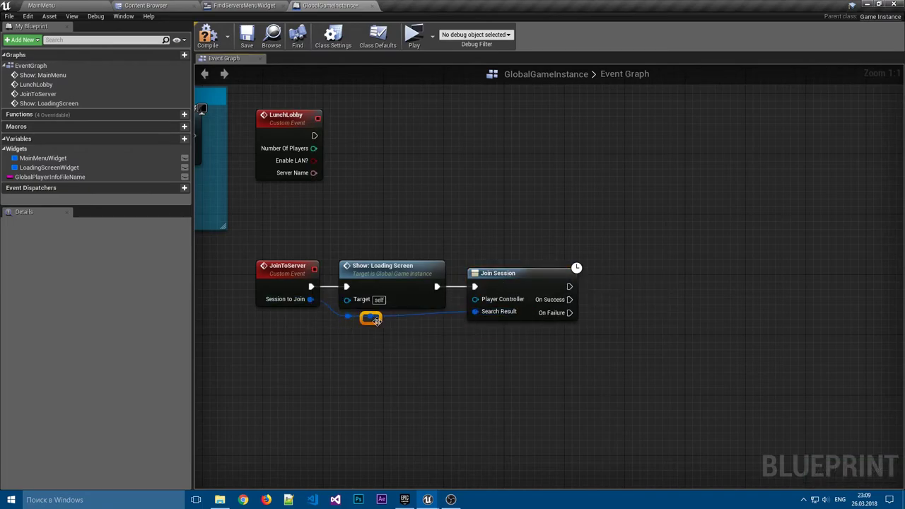
left_click(519, 311)
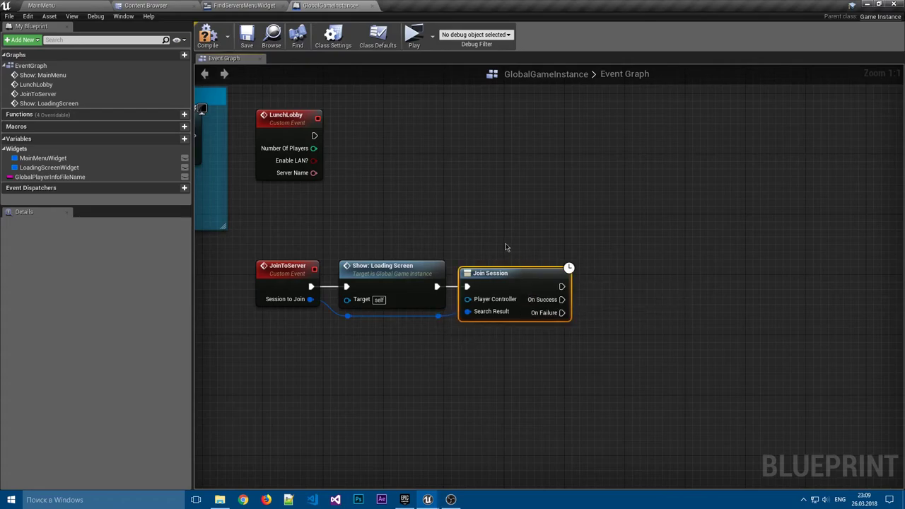
left_click(459, 212)
Feed a Get Player Controller node into Join Session's Player Controller input.
right_click_drag(479, 302, 524, 309)
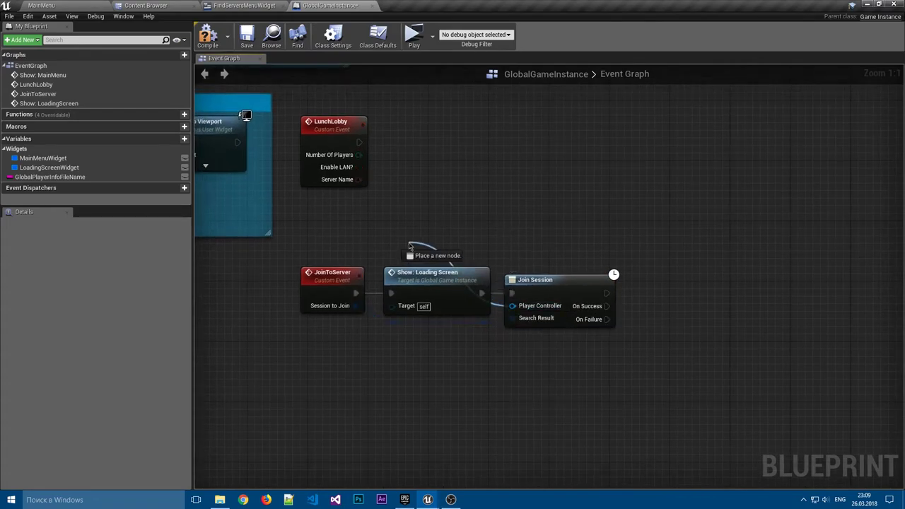
left_click_drag(524, 308, 409, 246)
type("get pl")
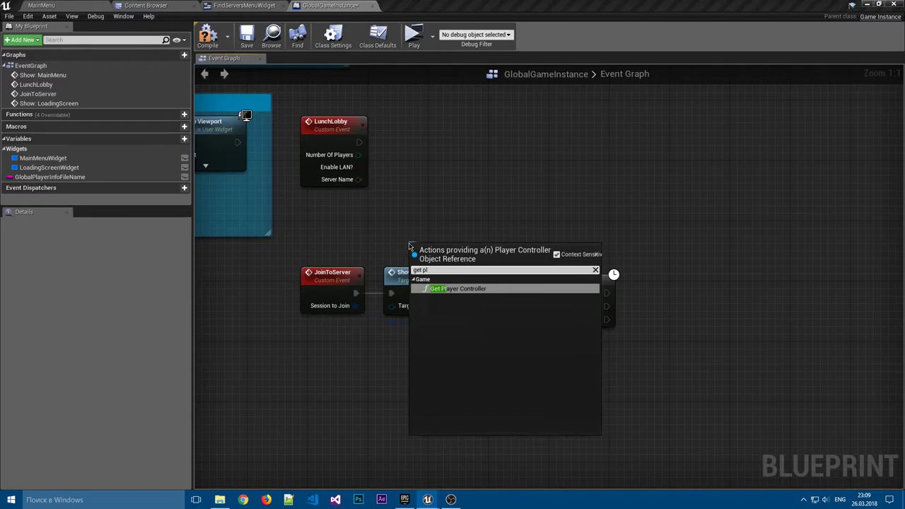
key("Return")
left_click_drag(424, 243, 402, 234)
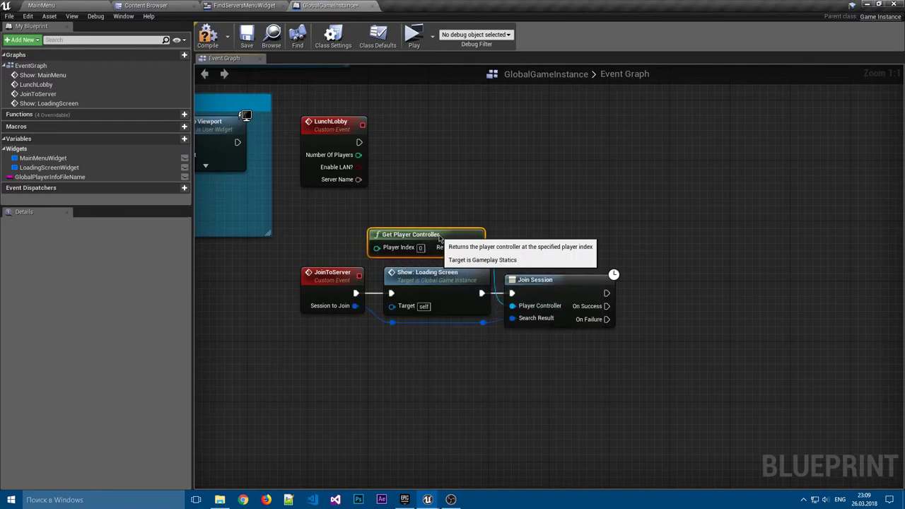
left_click(483, 224)
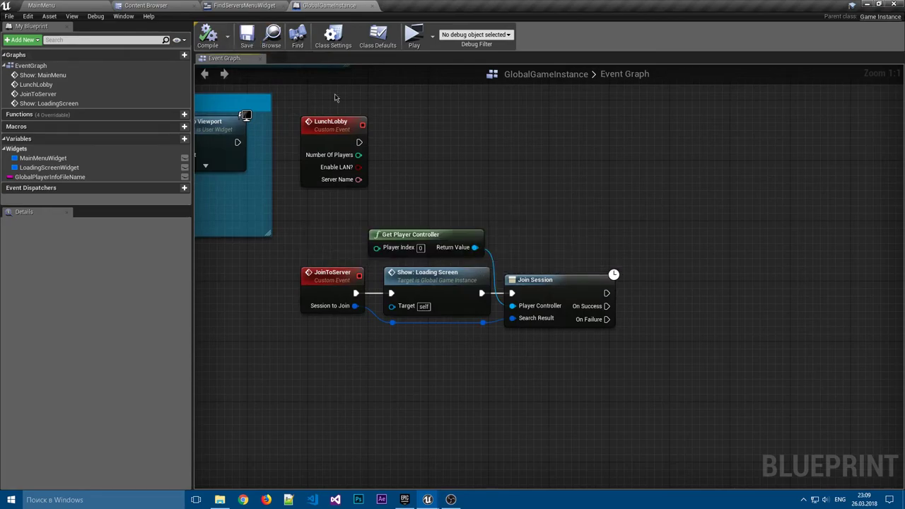
Wrap the JoinToServer nodes in a 'Подключение к серверу' comment and move it under the loading-screen comment.
left_click_drag(703, 388, 320, 234)
type("c")
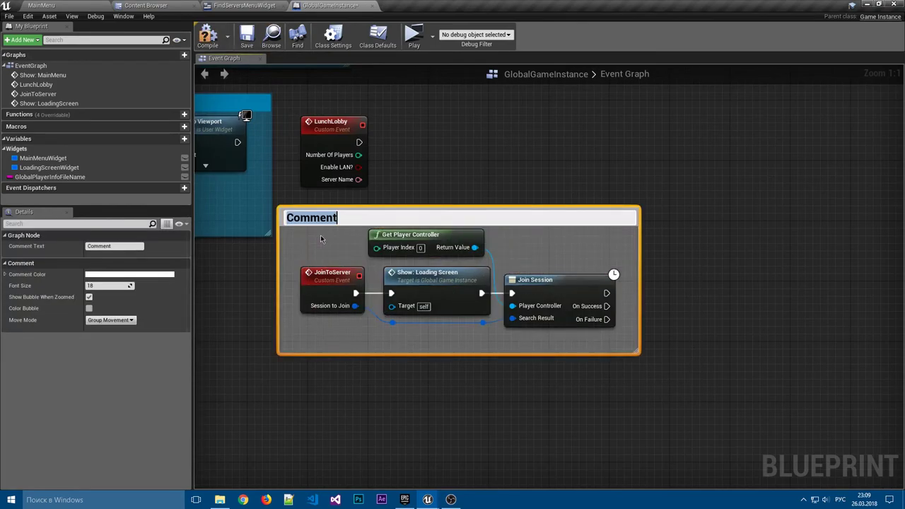
type("Подключе")
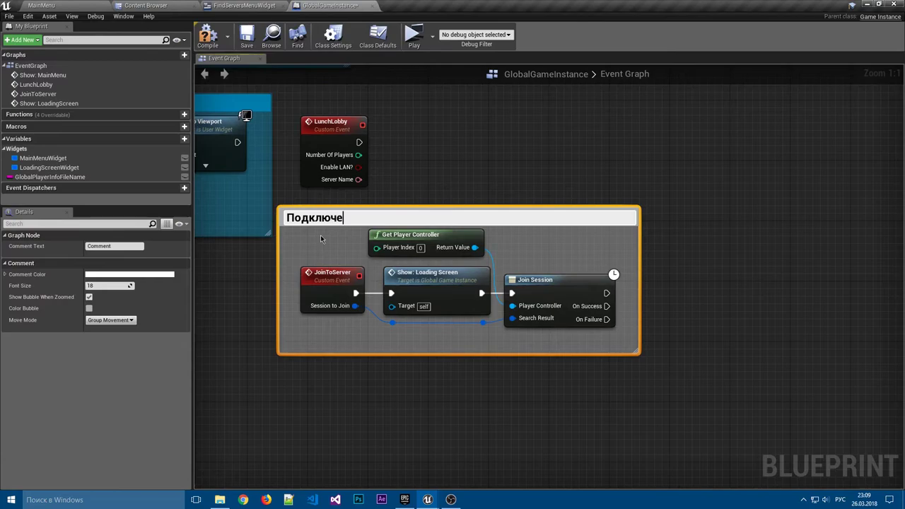
type("ние к")
key("BackSpace")
type("к серверу")
key("Return")
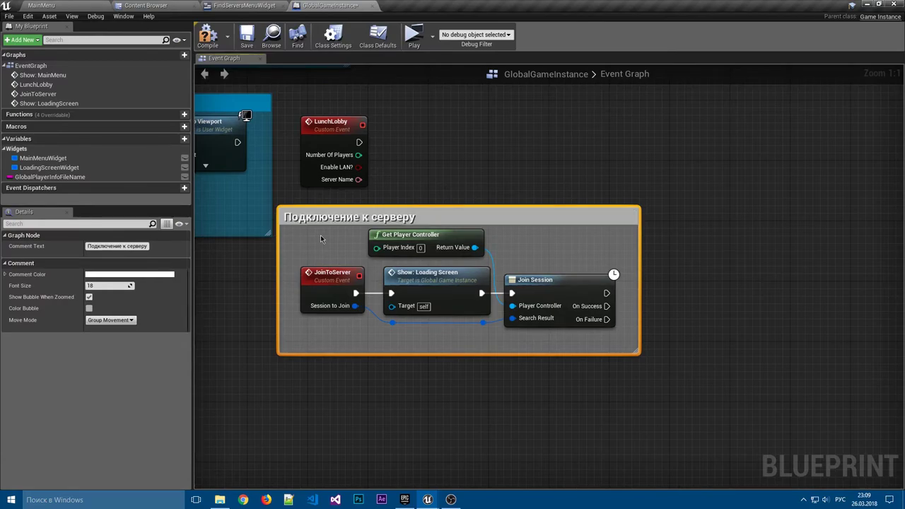
scroll(495, 203, "down", 4)
right_click_drag(499, 211, 559, 238)
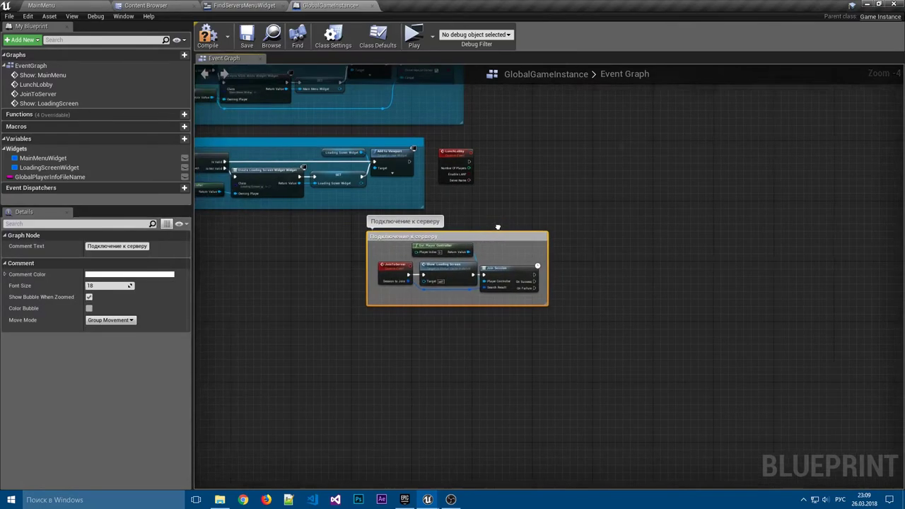
left_click_drag(559, 237, 438, 242)
left_click(438, 242)
right_click_drag(438, 242, 420, 330)
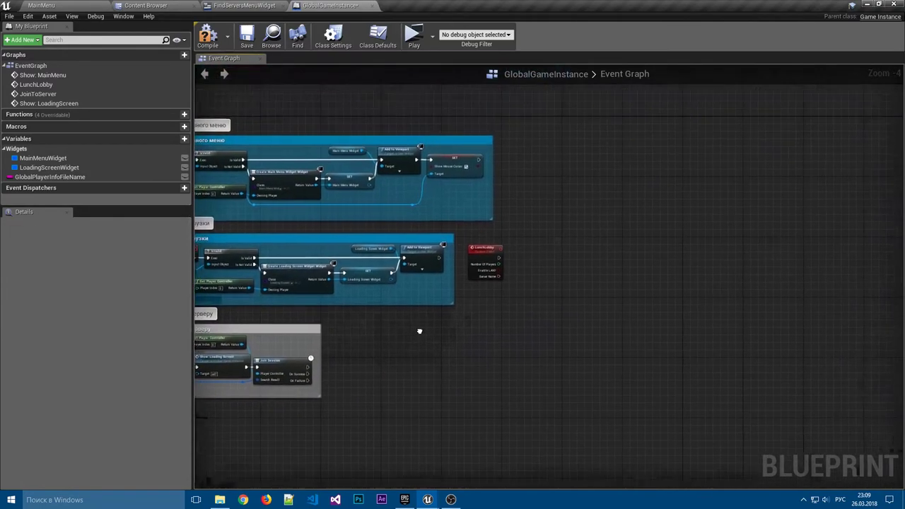
scroll(527, 275, "up", 4)
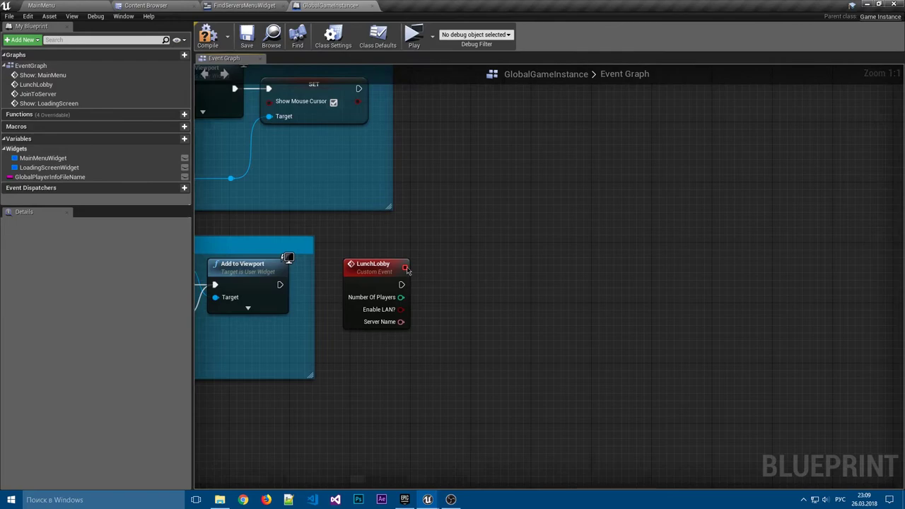
Move the LunchLobby event slightly lower into open space.
left_click_drag(380, 261, 393, 275)
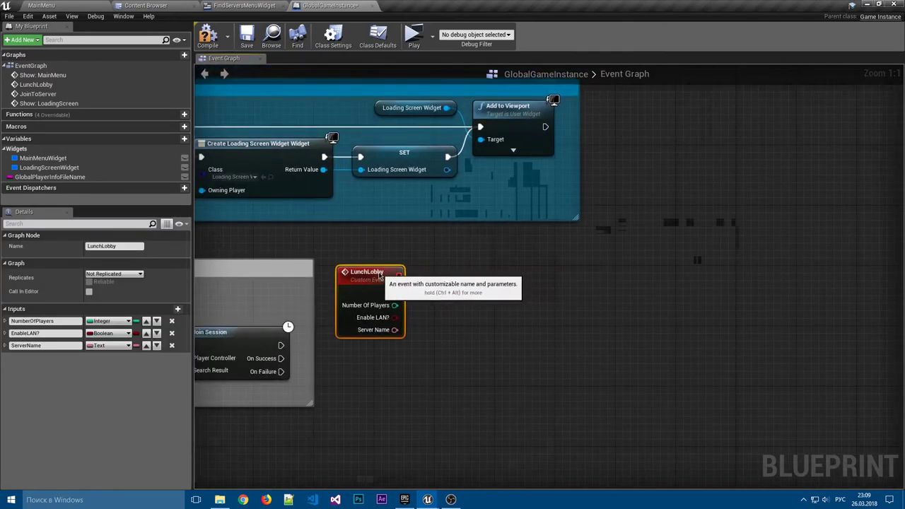
left_click(474, 280)
right_click_drag(474, 281, 487, 273)
left_click_drag(381, 264, 382, 295)
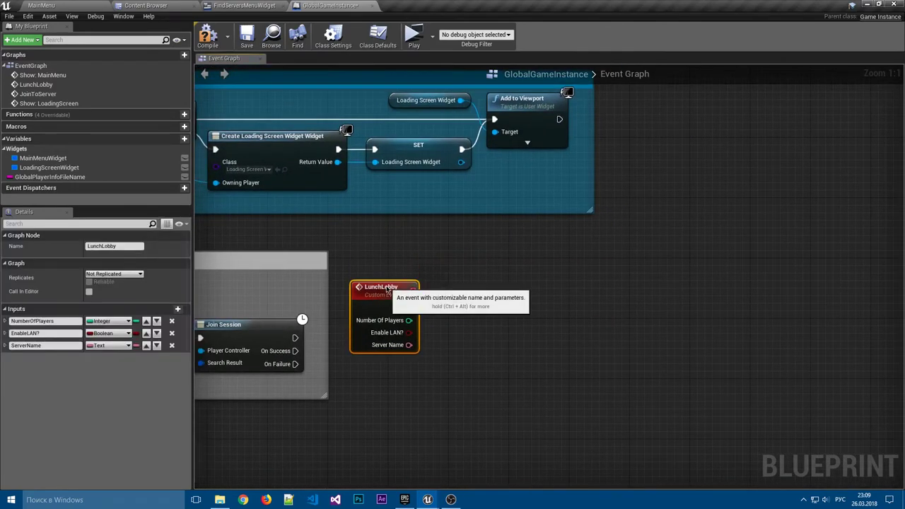
left_click(466, 311)
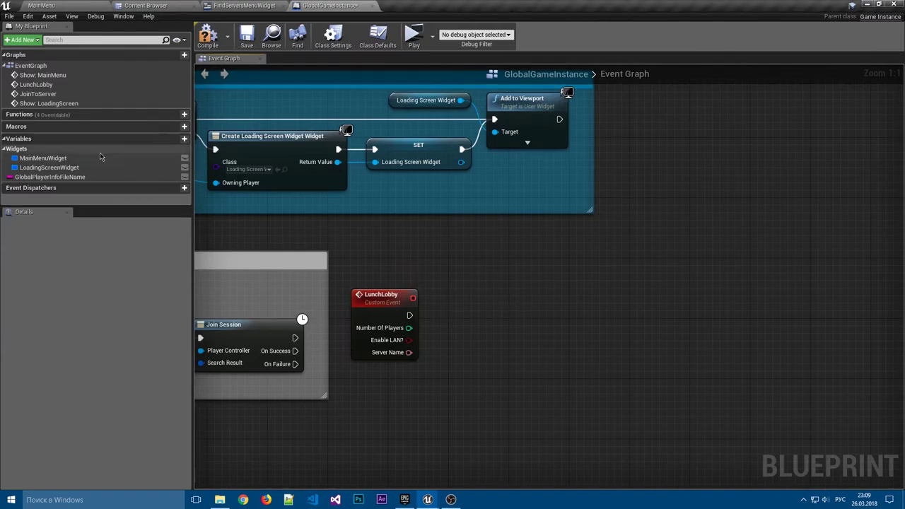
Promote LunchLobby's Number Of Players to a new variable named MaxPlayers.
right_click(401, 330)
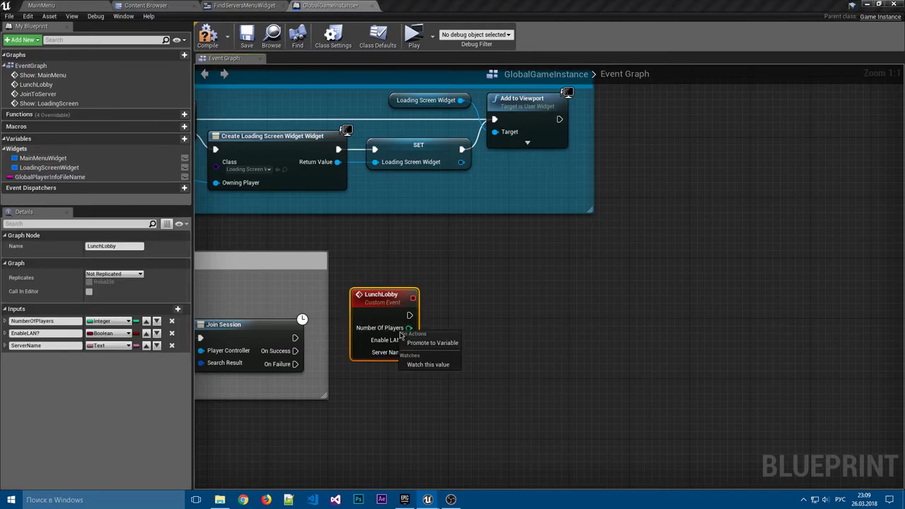
left_click(438, 344)
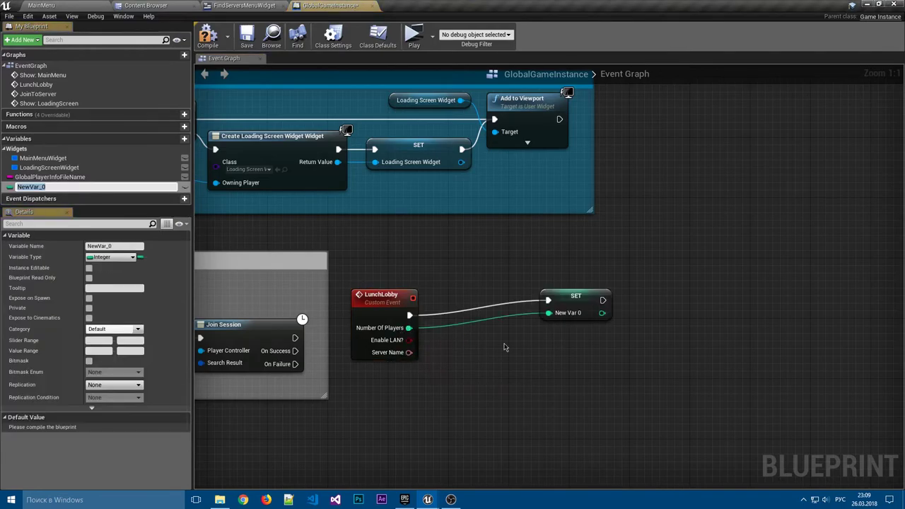
left_click_drag(576, 297, 469, 312)
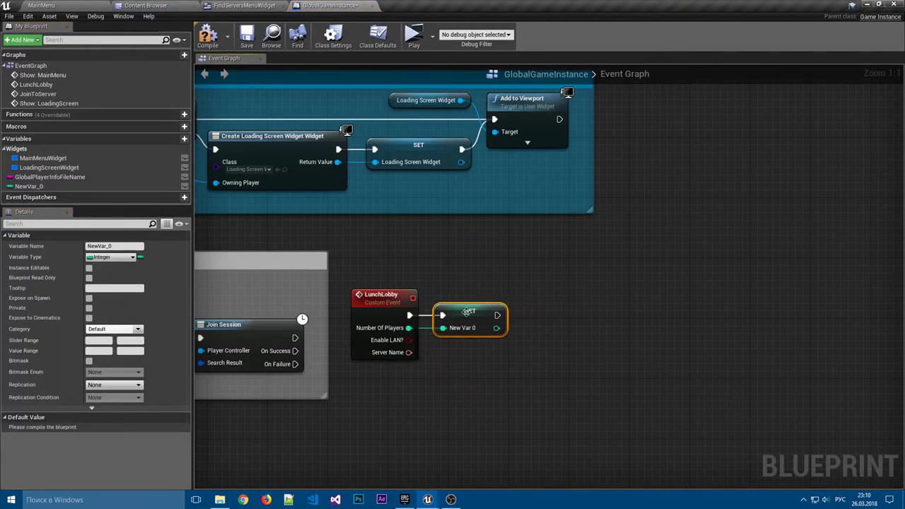
left_click(81, 185)
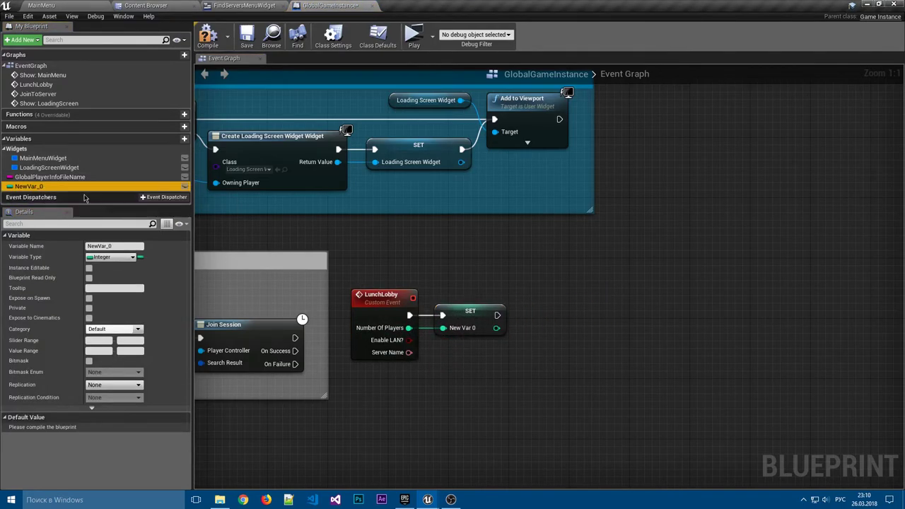
left_click(54, 187)
key("BackSpace")
key("BackSpace")
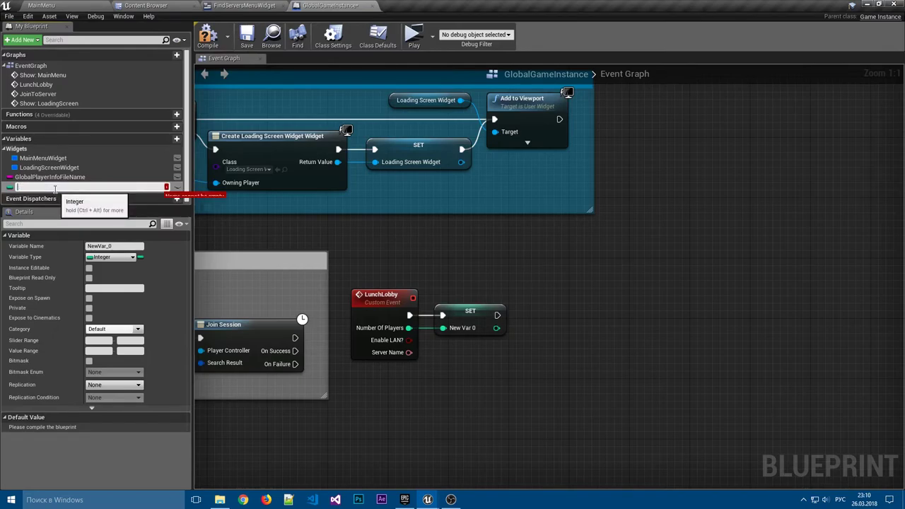
key("alt+shift")
type("MaxPlaye")
type("rs")
key("Return")
left_click(535, 249)
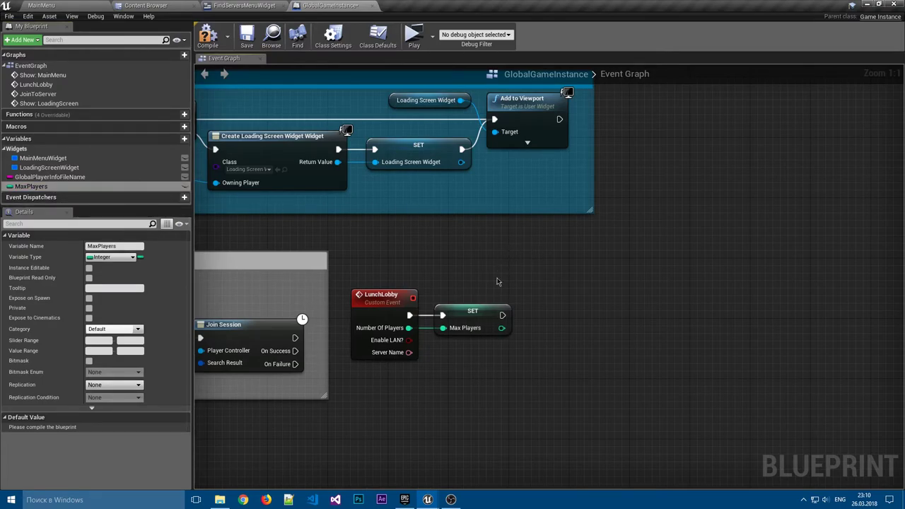
Promote Server Name to a new ServerName variable, its SET beside MaxPlayers.
right_click(407, 359)
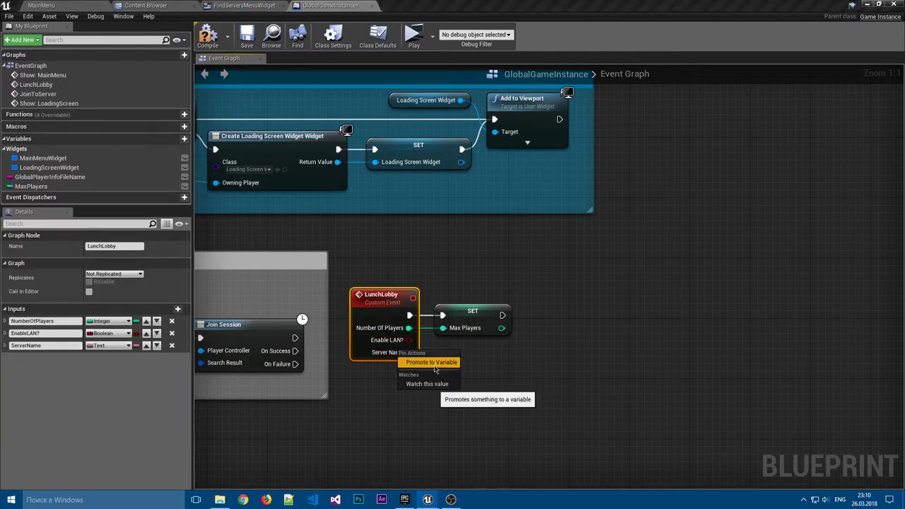
left_click(432, 362)
type("ServerName")
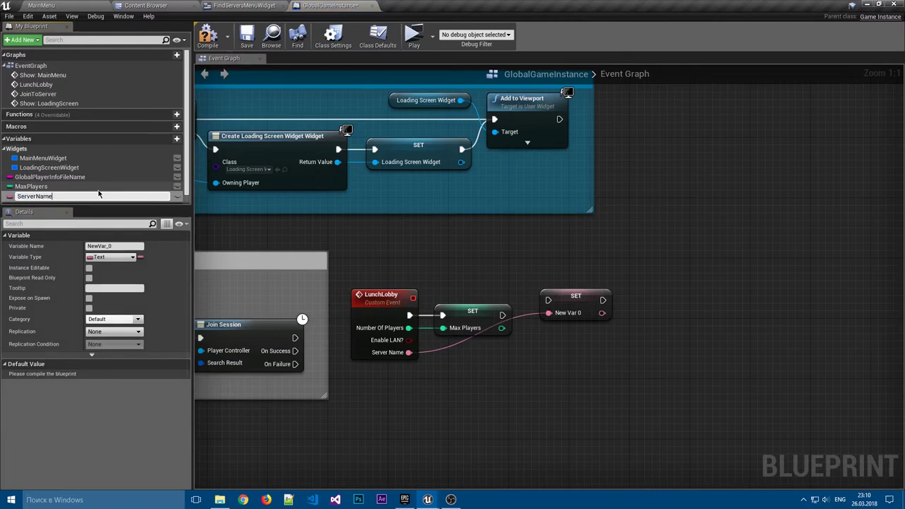
key("Return")
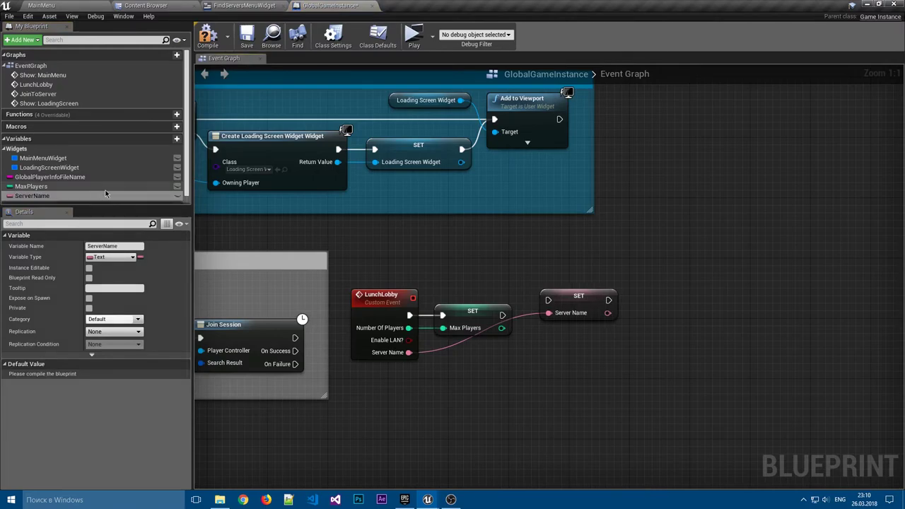
left_click_drag(576, 304, 564, 320)
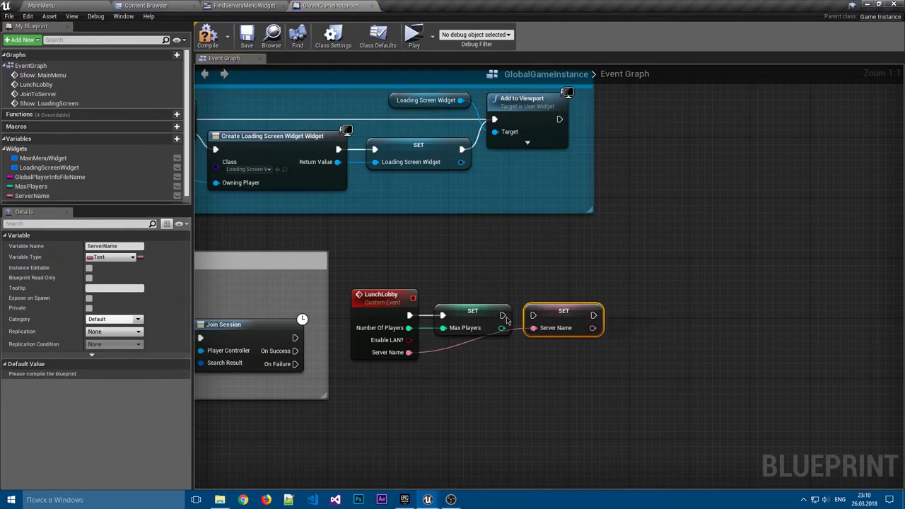
Enable Replication on MaxPlayers and ServerName, then save GlobalGameInstance.
left_click(479, 316)
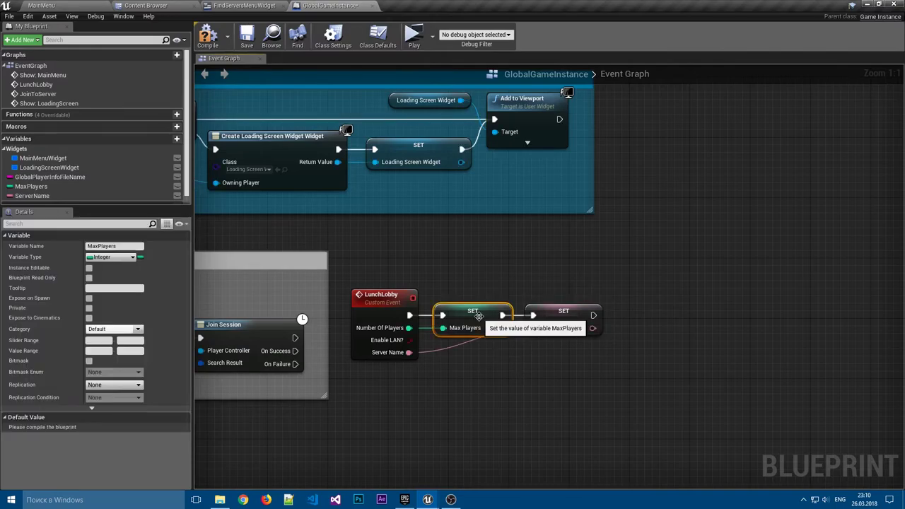
left_click(113, 384)
left_click(106, 395)
left_click(561, 318)
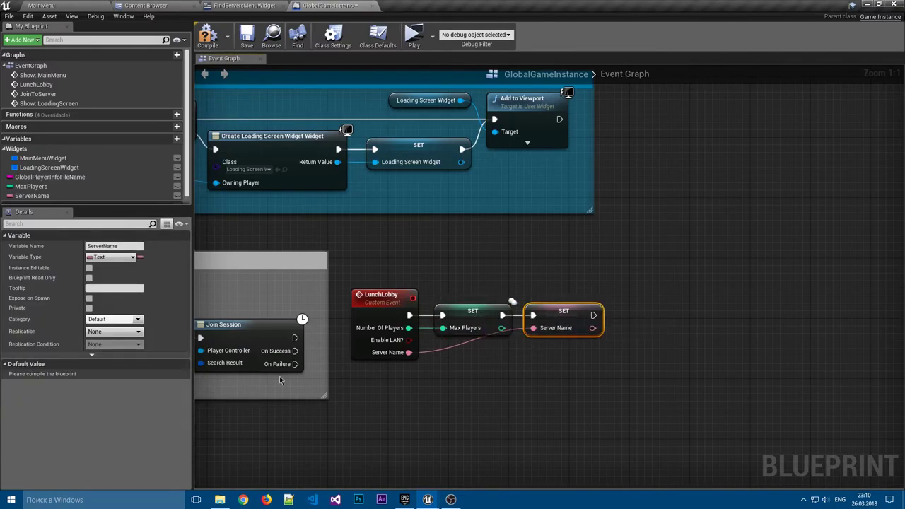
left_click(113, 332)
left_click(106, 342)
left_click(541, 388)
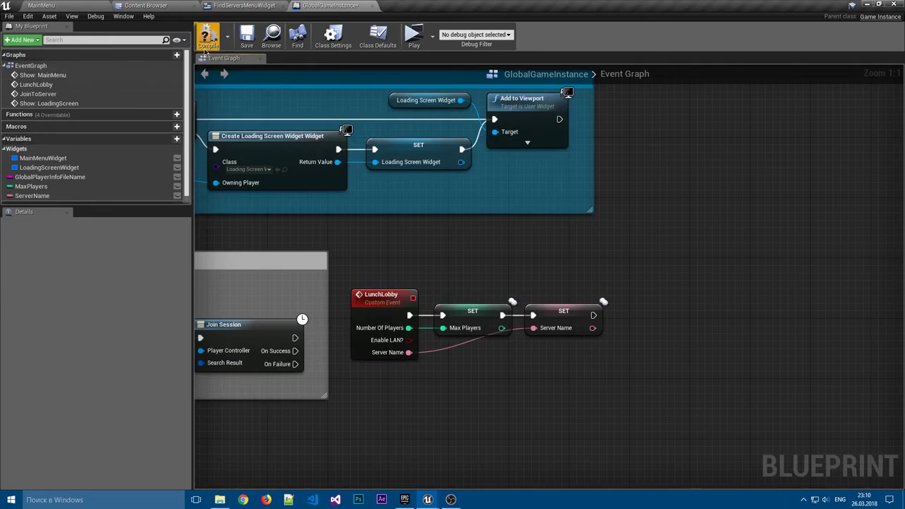
left_click(246, 36)
right_click_drag(564, 239, 452, 219)
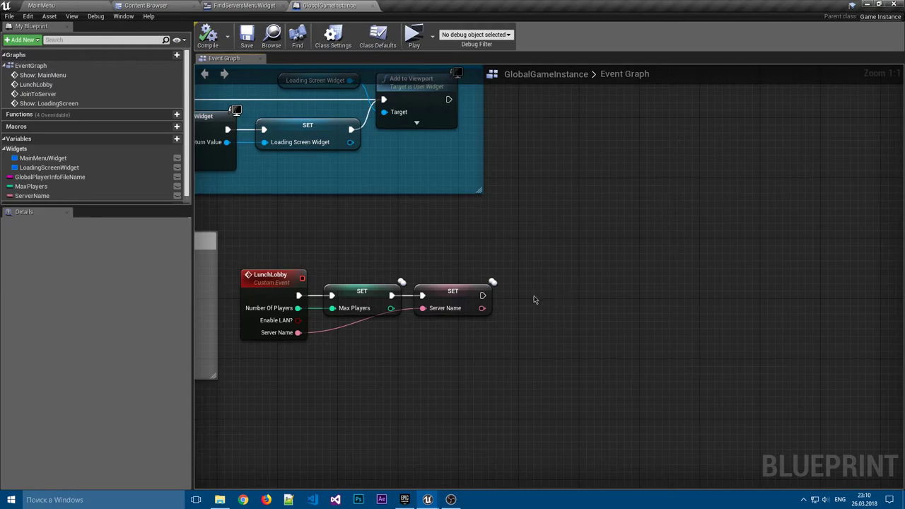
Add a Show: Loading Screen call after the ServerName SET node.
right_click_drag(535, 300, 505, 305)
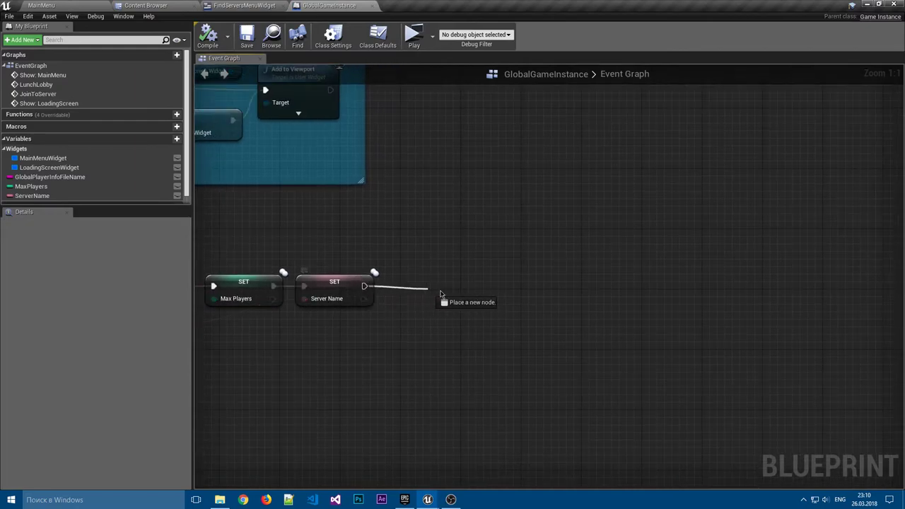
mouse_move(364, 286)
left_mouse_down()
mouse_move(442, 293)
mouse_move(407, 270)
left_mouse_up()
type("show:")
key("Return")
right_click_drag(565, 285, 447, 261)
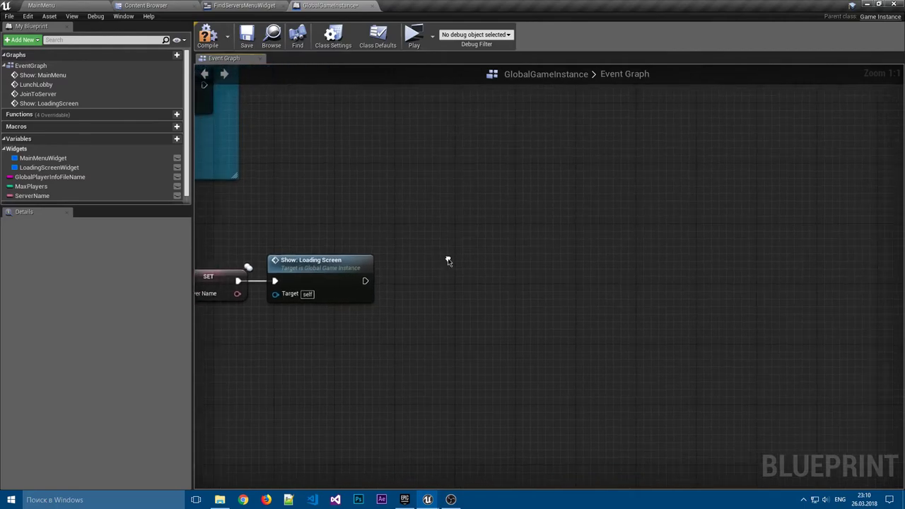
Chain Create Session after the loading screen, fed by Get Player Controller.
right_click(437, 302)
type("cres")
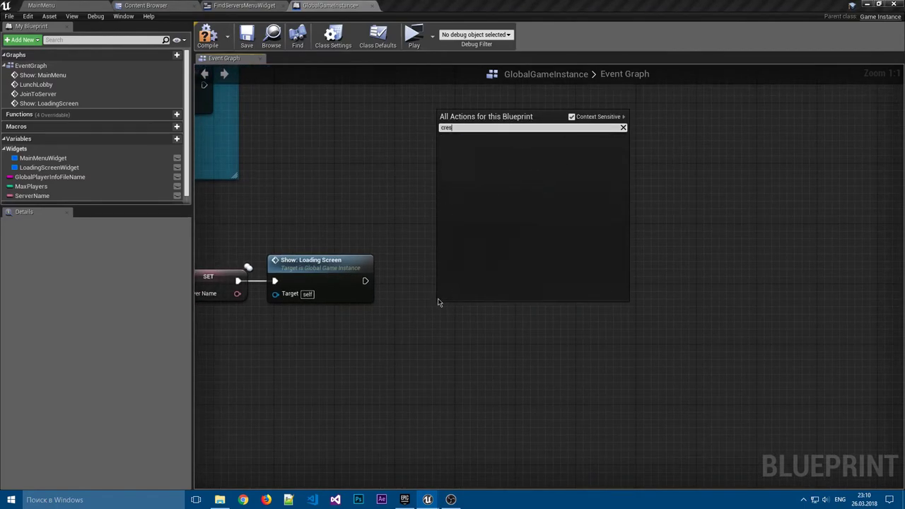
key("BackSpace")
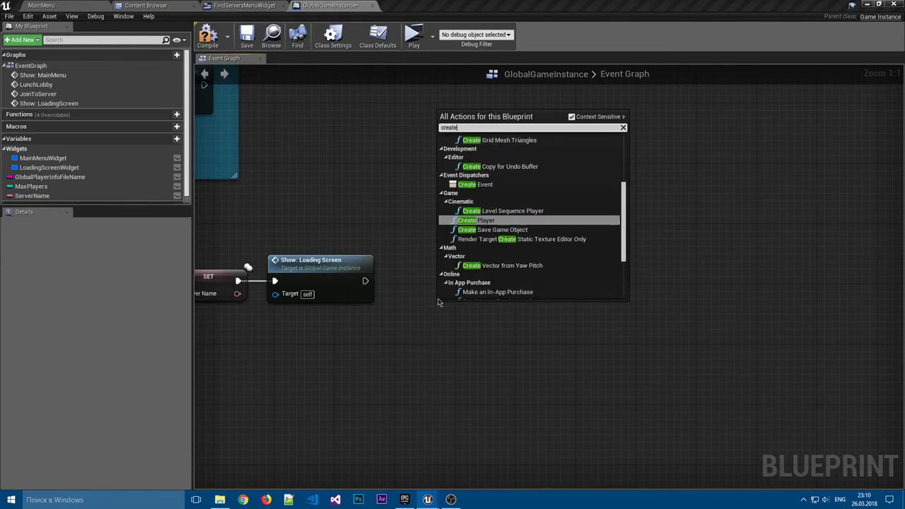
type("ate sess")
key("Return")
mouse_move(438, 301)
left_mouse_down()
mouse_move(399, 264)
mouse_move(422, 286)
mouse_move(305, 233)
left_mouse_up()
type("get player")
key("Return")
left_click(333, 365)
scroll(403, 323, "down", 1)
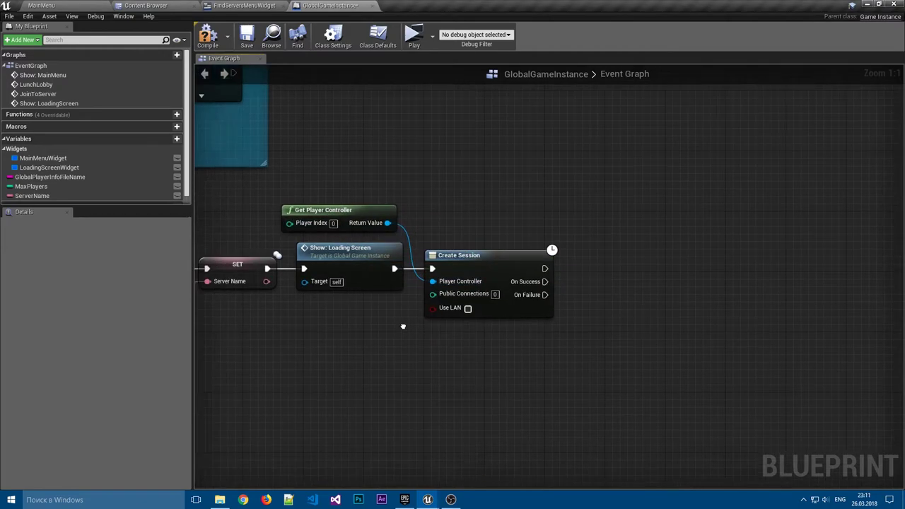
scroll(472, 308, "down", 1)
Wire LunchLobby's Enable LAN? into Create Session's Use LAN with a bend point.
left_click_drag(307, 281, 606, 289)
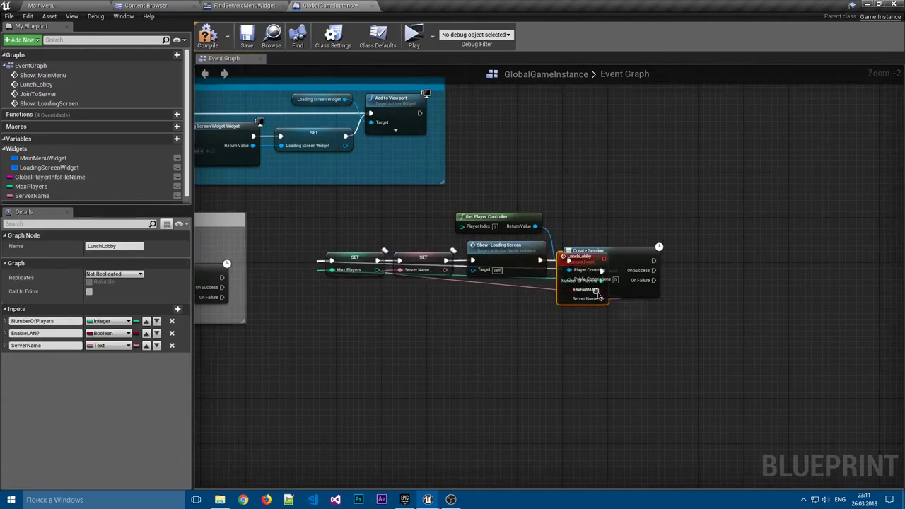
key("ctrl+z")
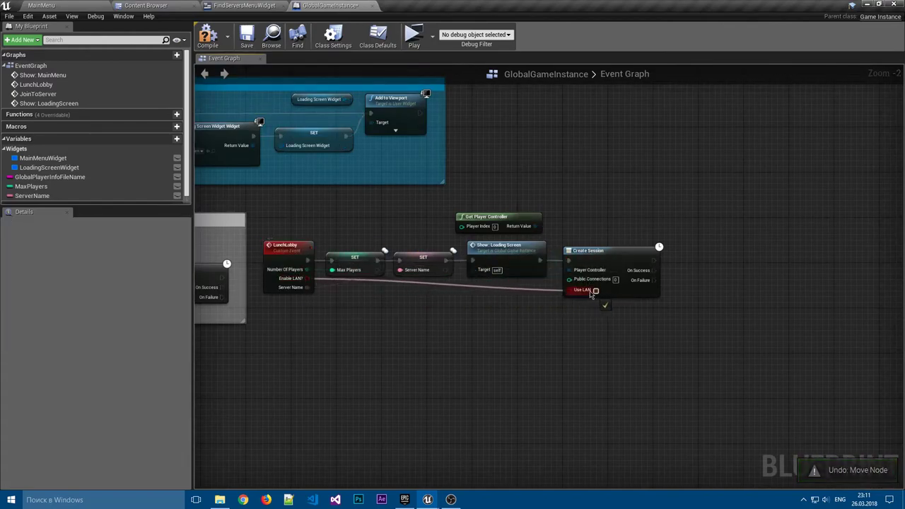
mouse_move(307, 278)
left_mouse_down()
mouse_move(569, 290)
mouse_move(340, 298)
left_mouse_up()
double_click(540, 290)
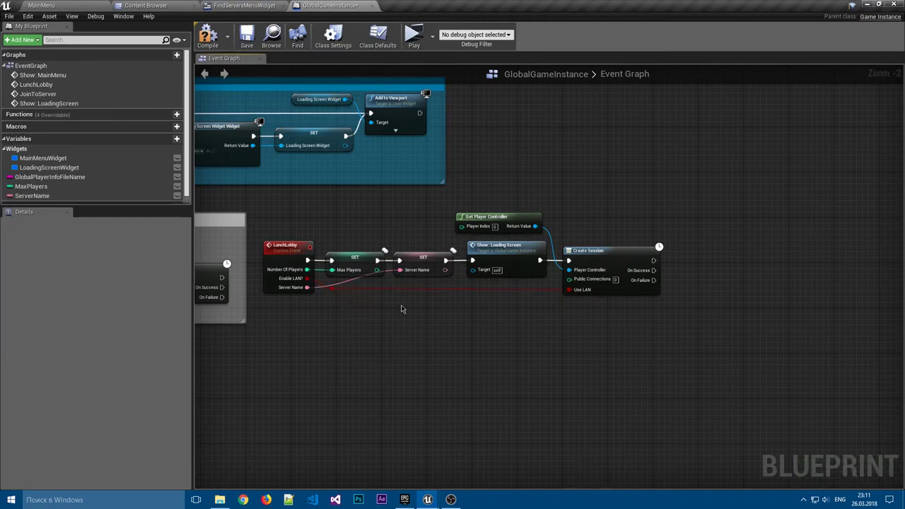
scroll(401, 309, "up", 2)
mouse_move(295, 306)
right_mouse_down()
mouse_move(362, 306)
mouse_move(318, 312)
right_mouse_up()
Connect MaxPlayers to Public Connections and route the Use LAN wire below Create Session.
mouse_move(31, 185)
left_mouse_down()
mouse_move(542, 281)
mouse_move(490, 295)
left_mouse_up()
left_click(528, 296)
left_click(431, 295)
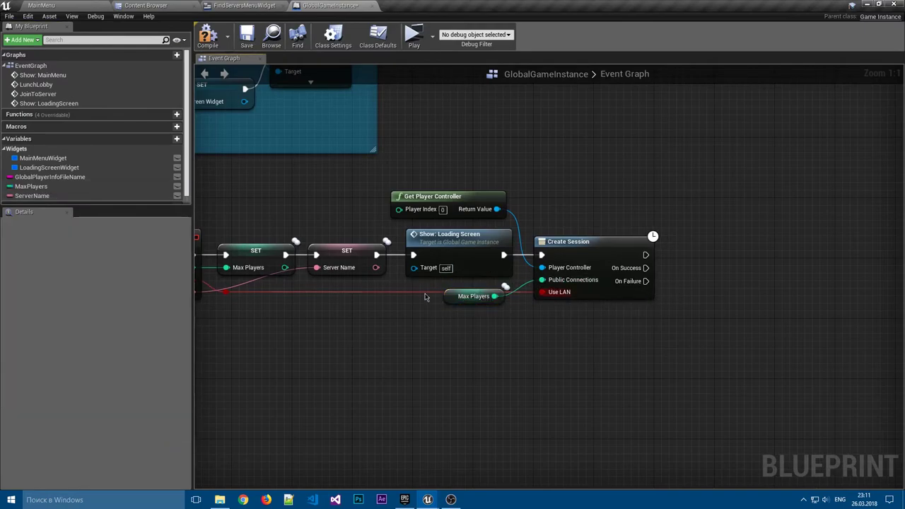
double_click(425, 295)
left_click_drag(425, 295, 498, 316)
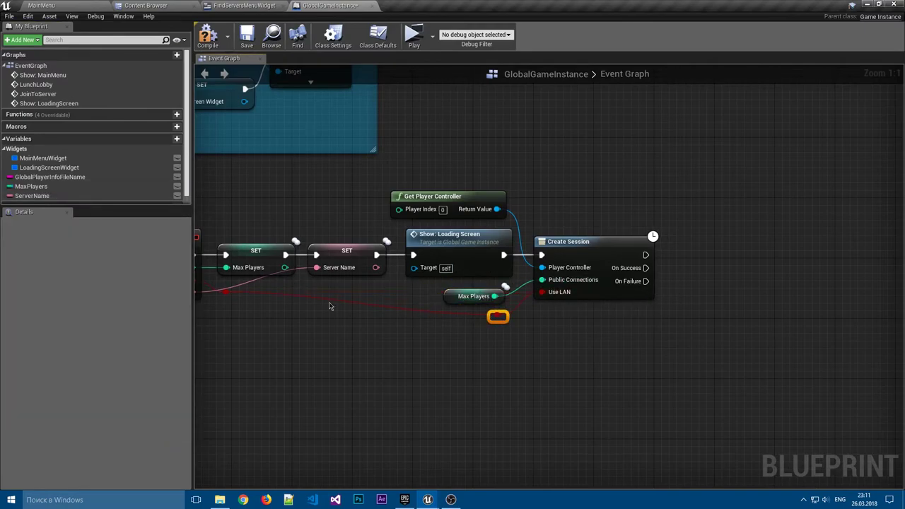
left_click_drag(230, 297, 232, 322)
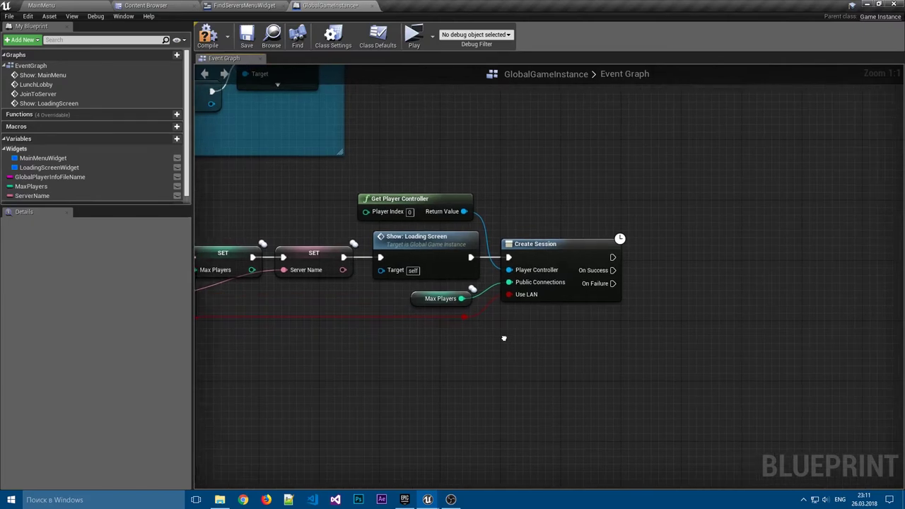
right_click_drag(532, 334, 498, 337)
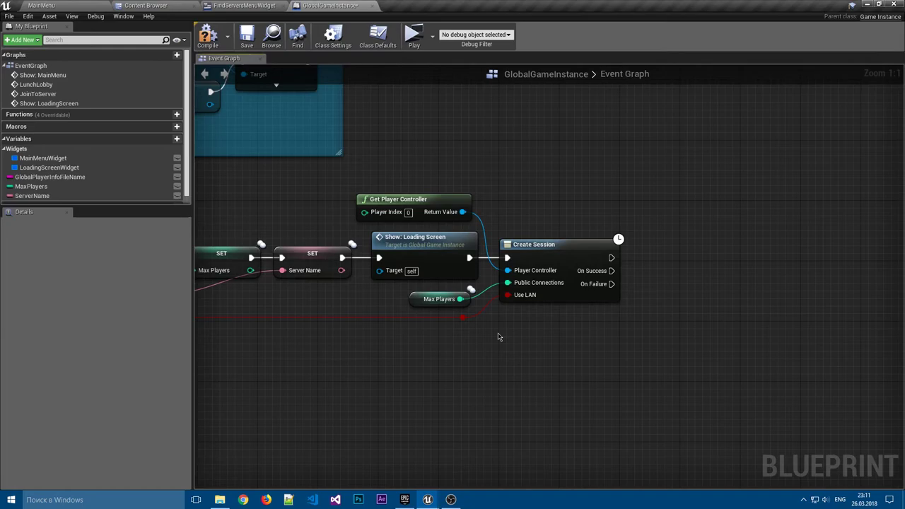
right_click_drag(632, 297, 547, 313)
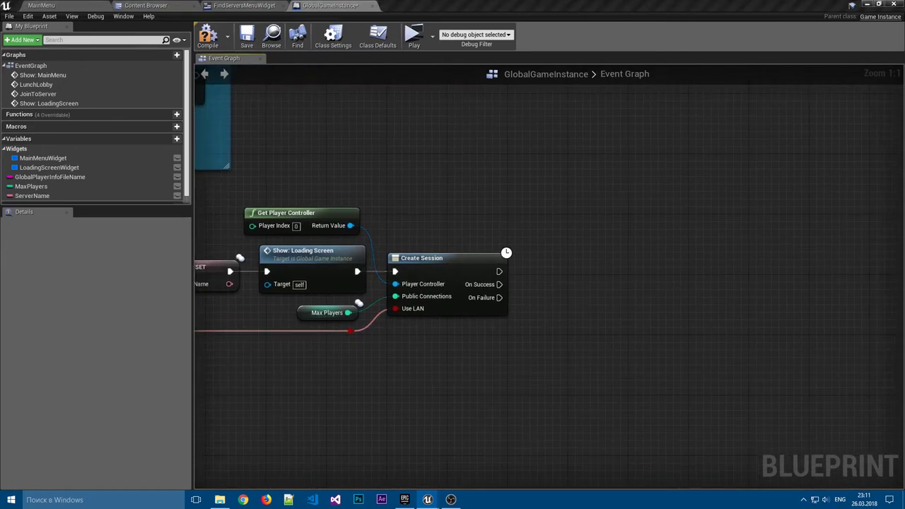
right_click_drag(582, 275, 509, 260)
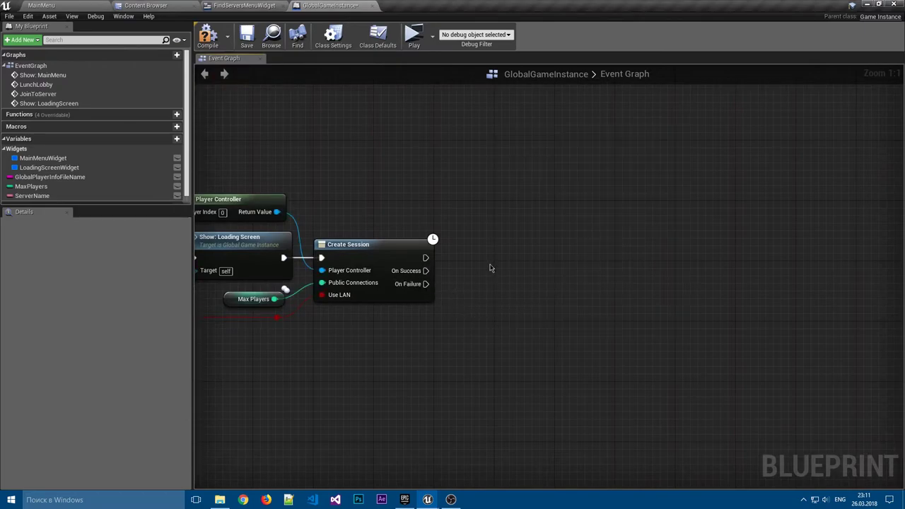
right_click_drag(496, 260, 417, 244)
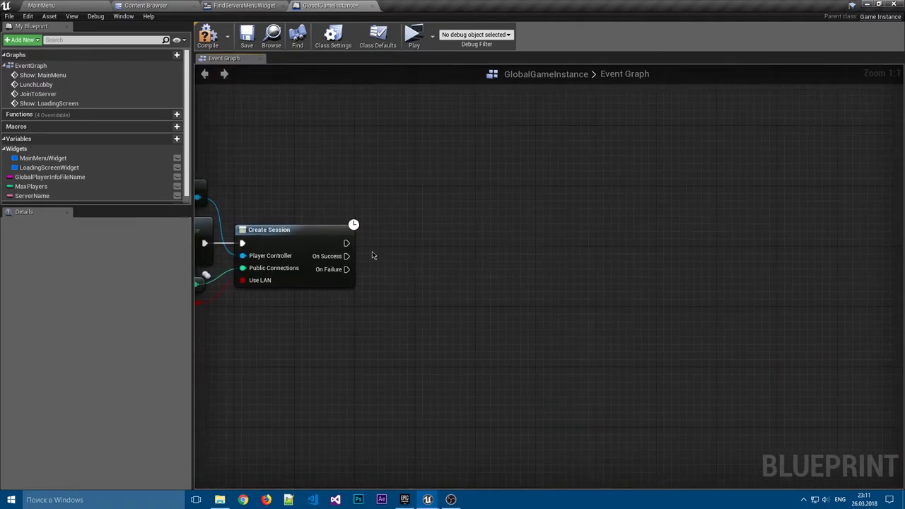
Run Open Level from Create Session's On Success with Level Name 'Lobby'.
left_click_drag(346, 256, 415, 217)
type("op")
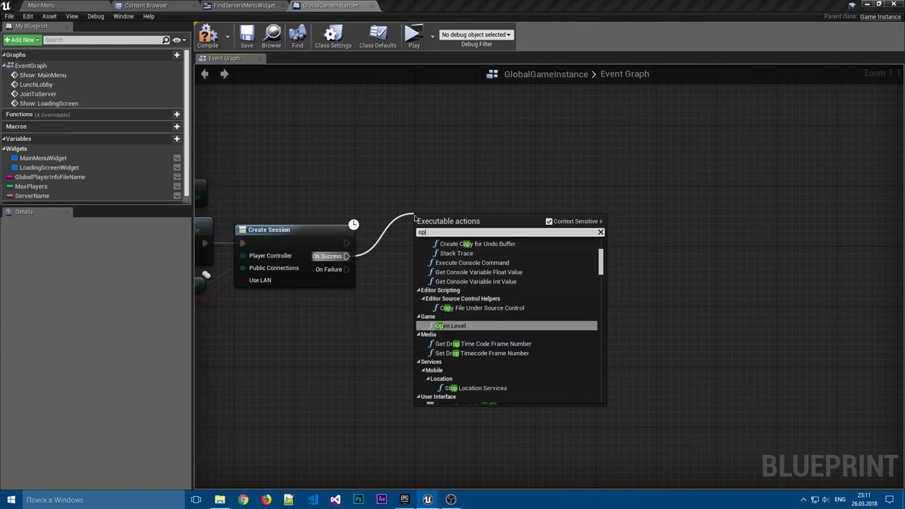
type("en")
key("Return")
left_click_drag(472, 214, 441, 207)
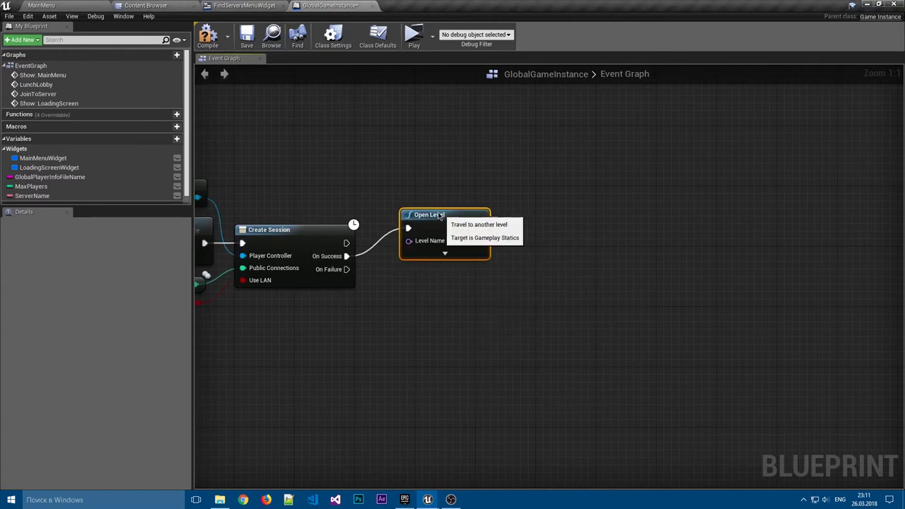
left_click(440, 241)
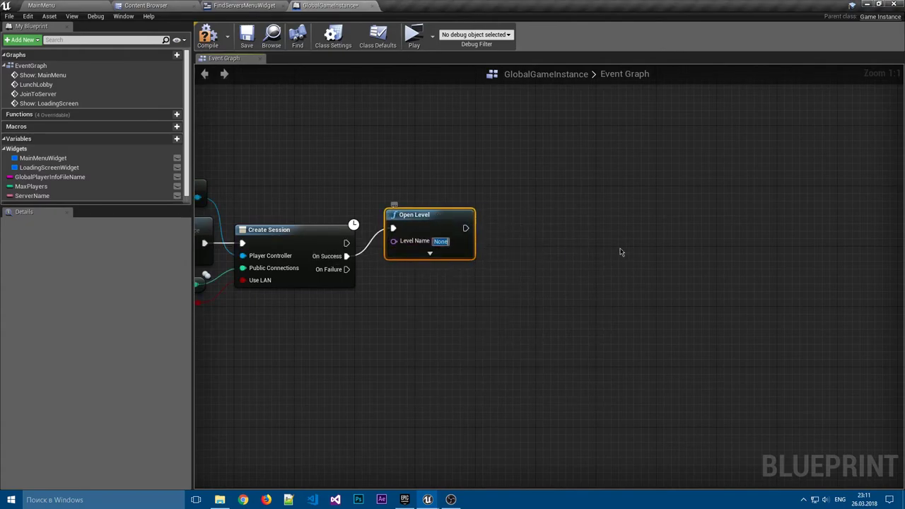
type("Lobby")
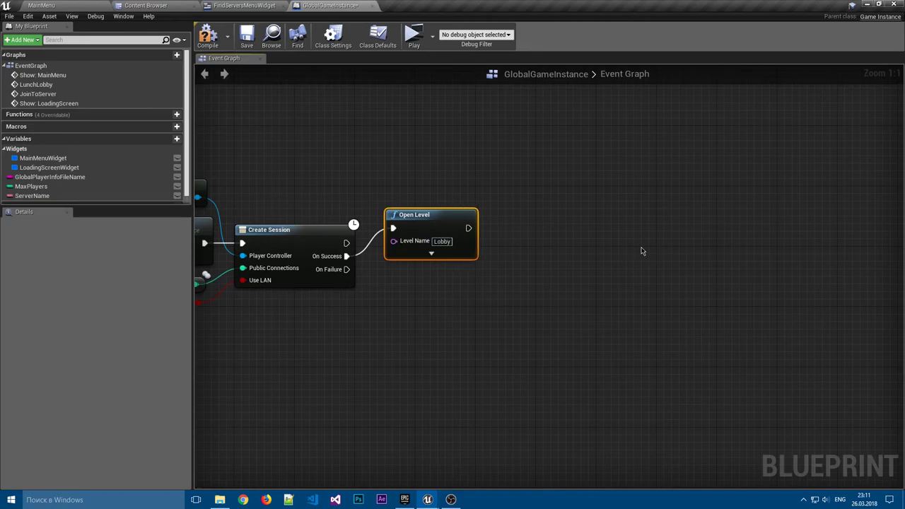
left_click(642, 251)
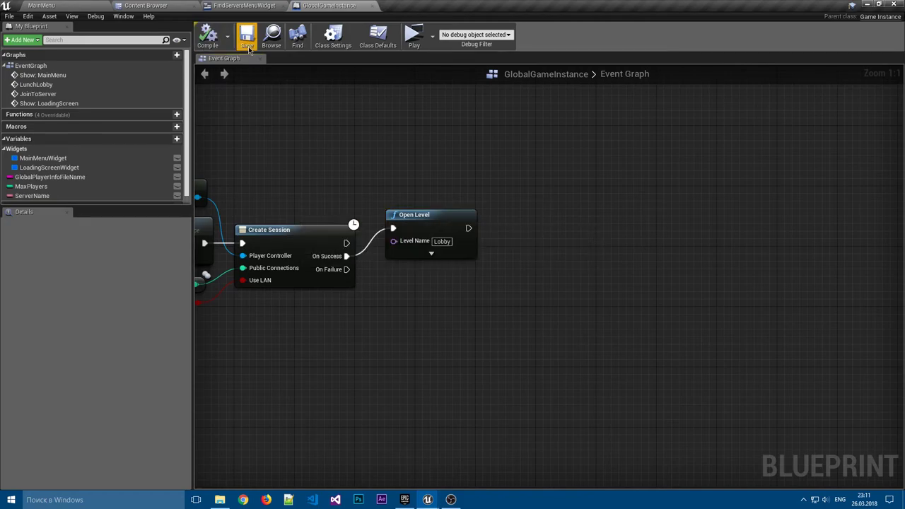
mouse_move(417, 215)
left_mouse_down()
mouse_move(402, 215)
mouse_move(427, 251)
left_mouse_up()
left_click(333, 156)
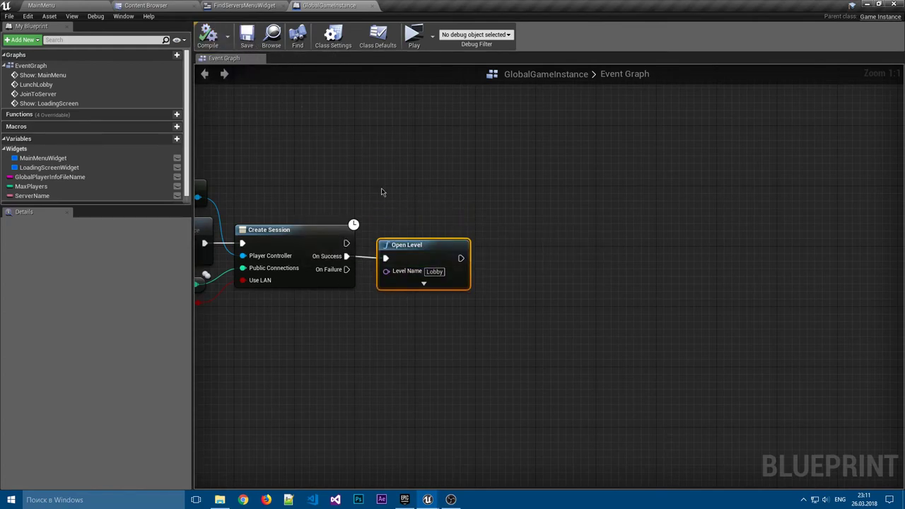
Comment the LunchLobby chain as 'Создание лобби (сервера)' and extend the Подключение к серверу comment.
scroll(636, 232, "down", 3)
scroll(636, 232, "down", 2)
left_click_drag(692, 283, 404, 191)
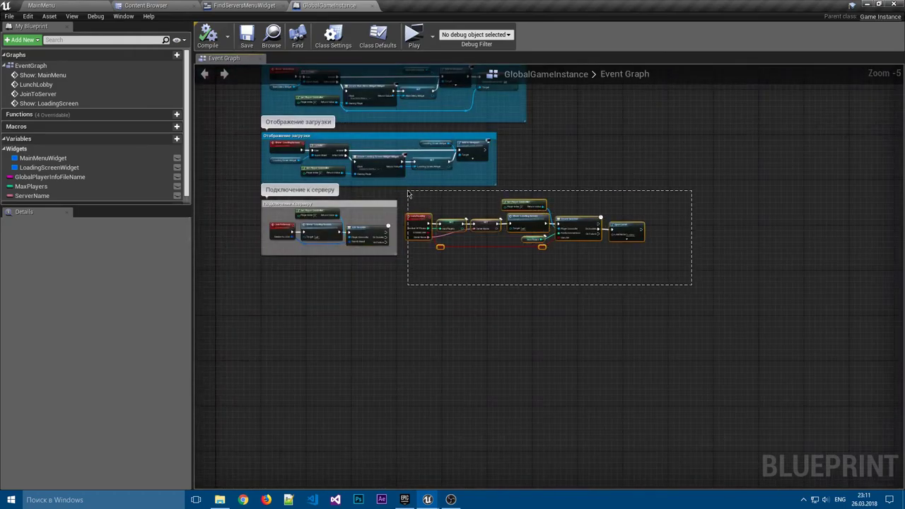
key("c")
type("Создание лобби (сервера)")
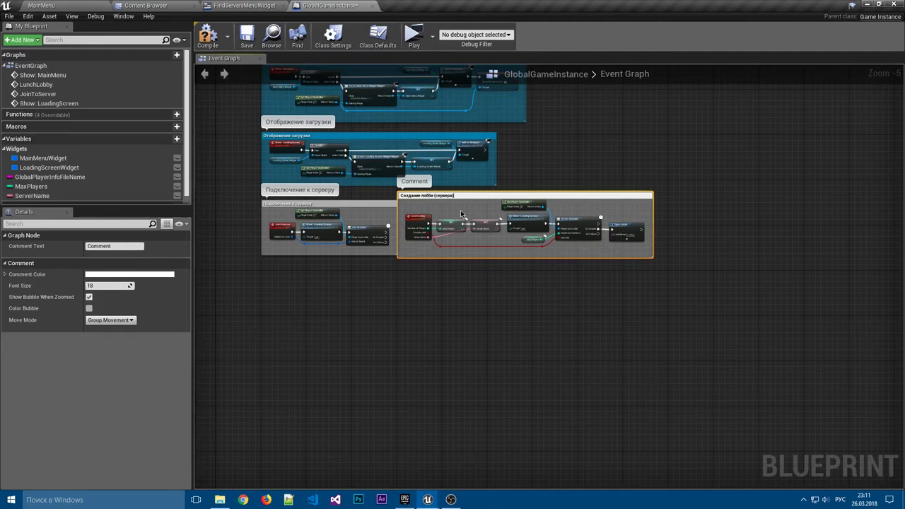
key("Return")
left_click_drag(477, 209, 483, 217)
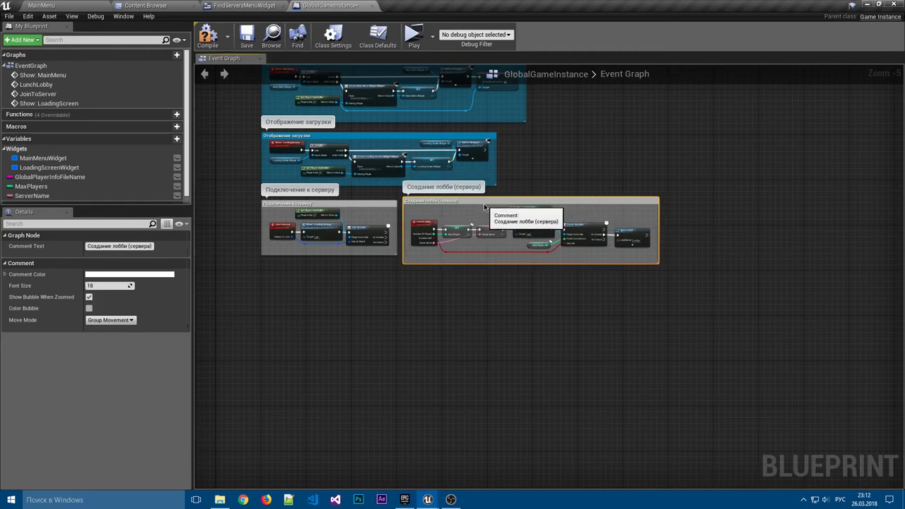
left_click(410, 297)
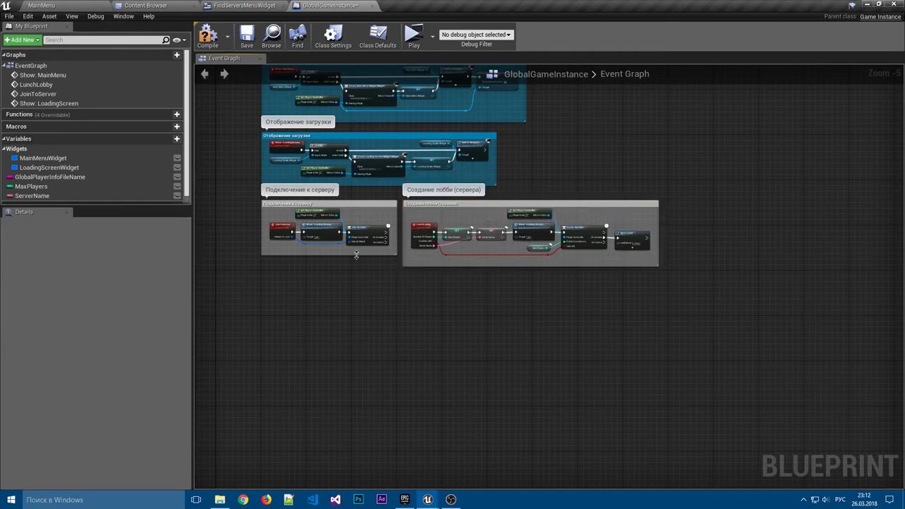
left_click_drag(356, 255, 357, 268)
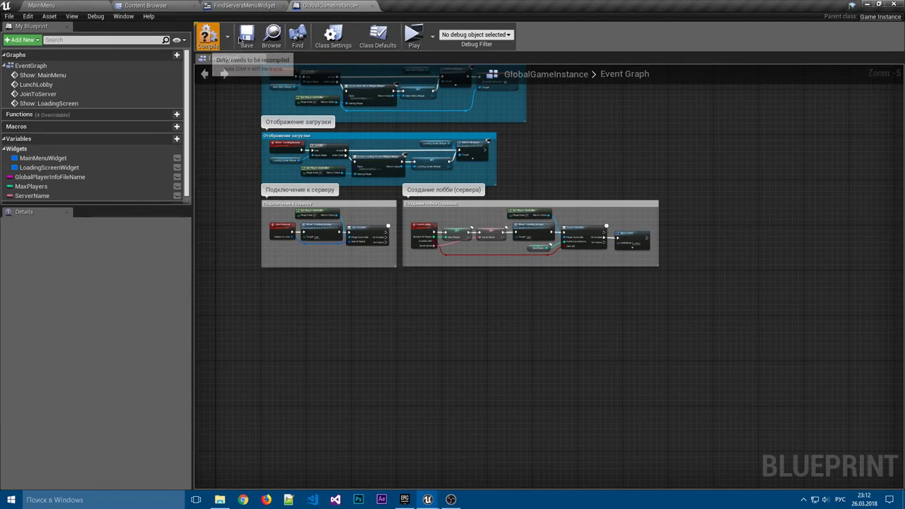
left_click(254, 5)
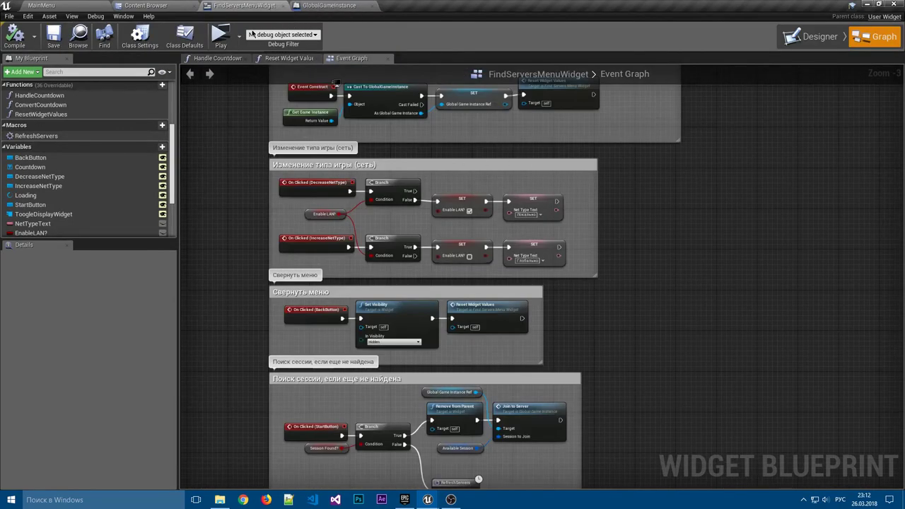
Play-test Найти игру and Создать игру, toggling game mode Глобально/Локально, then close the preview.
left_click(220, 34)
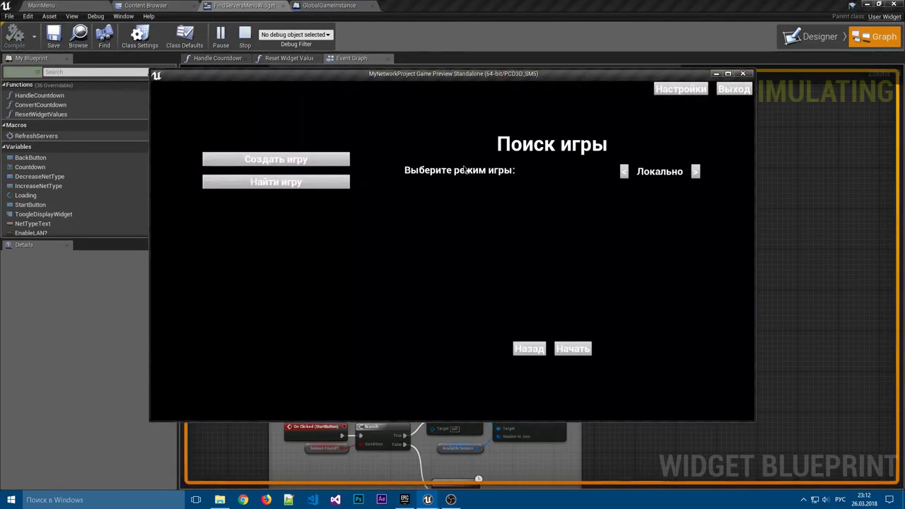
left_click(332, 182)
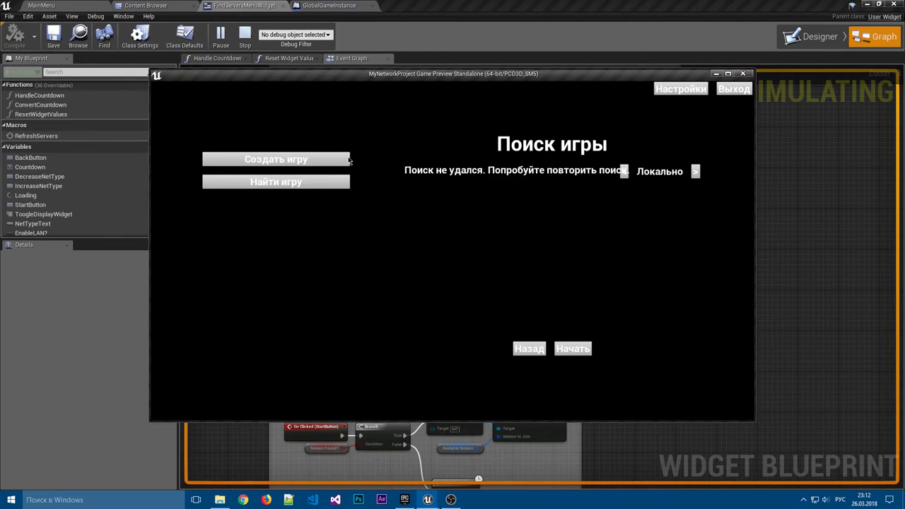
left_click(285, 166)
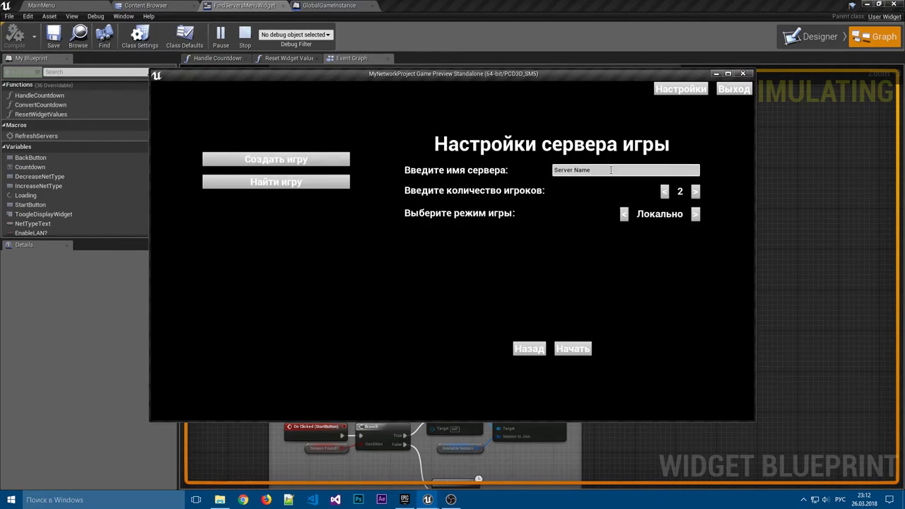
left_click(623, 213)
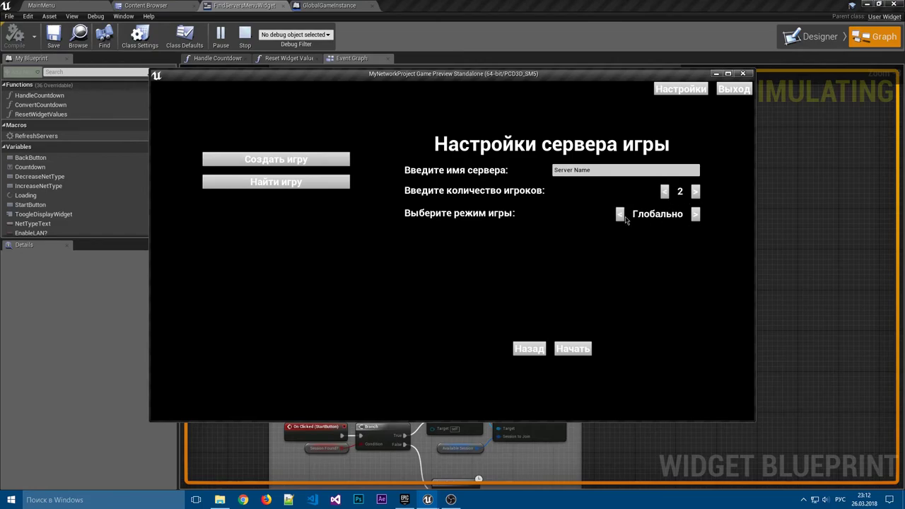
left_click(623, 214)
left_click(584, 348)
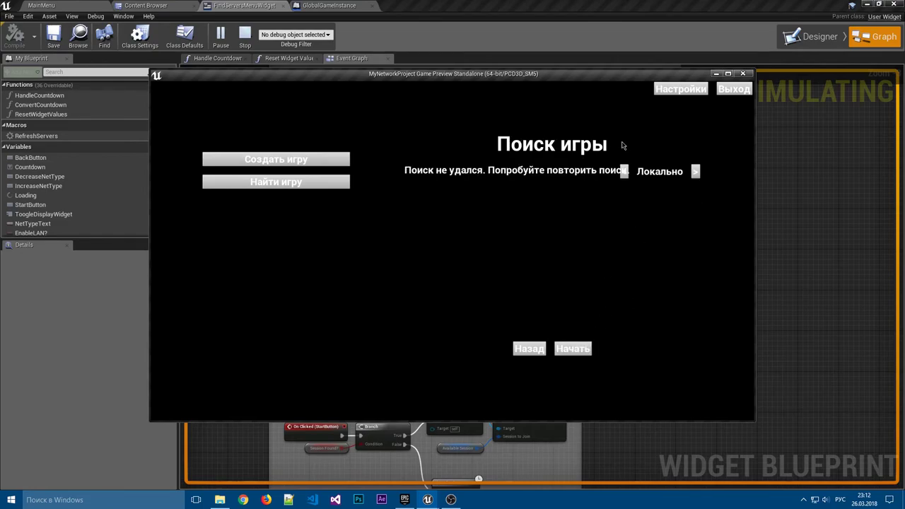
left_click_drag(568, 82, 507, 90)
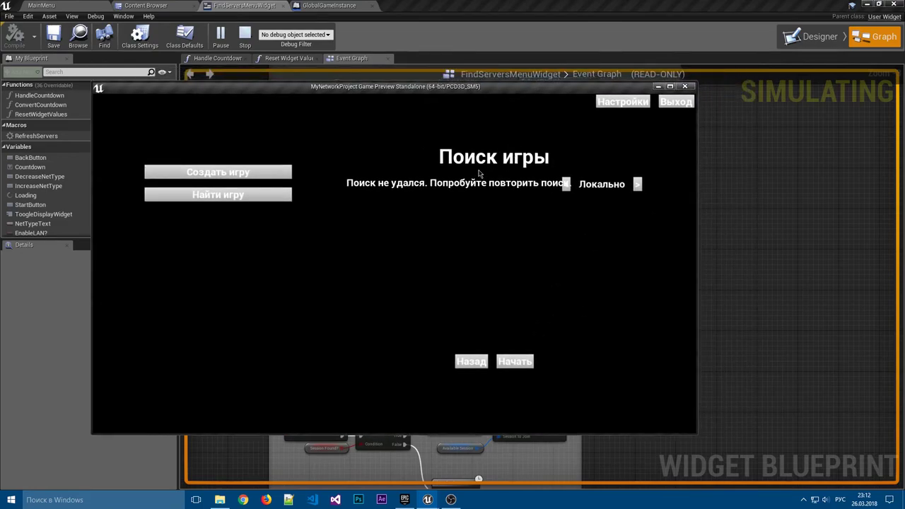
left_click(684, 86)
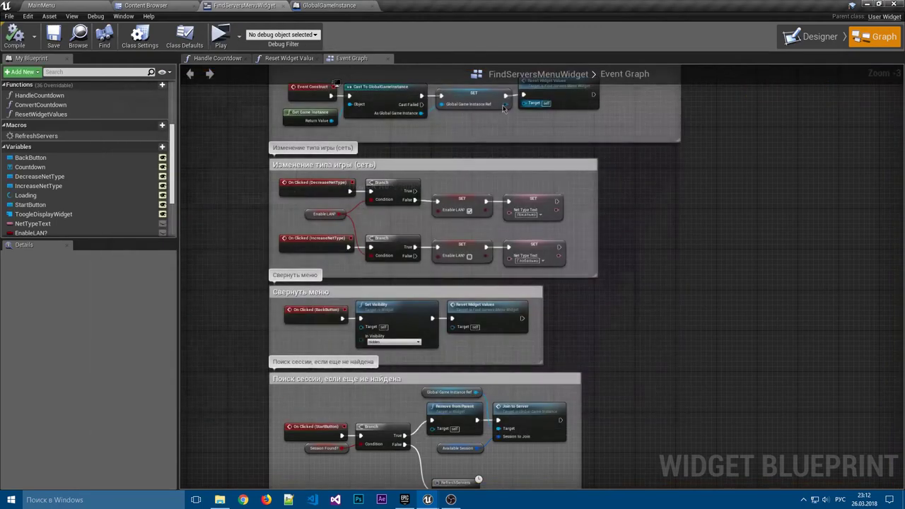
Check GlobalGameInstance and return to the FindServersMenuWidget event graph.
left_click(329, 5)
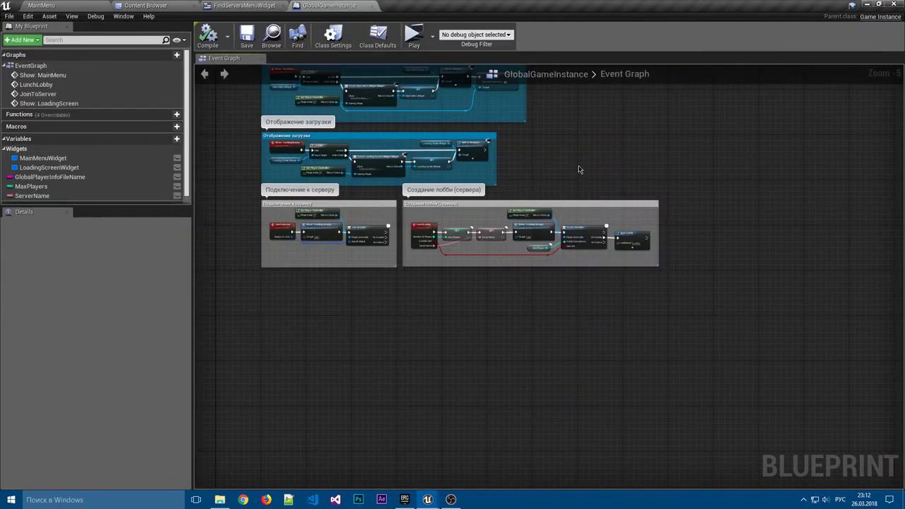
left_click(244, 5)
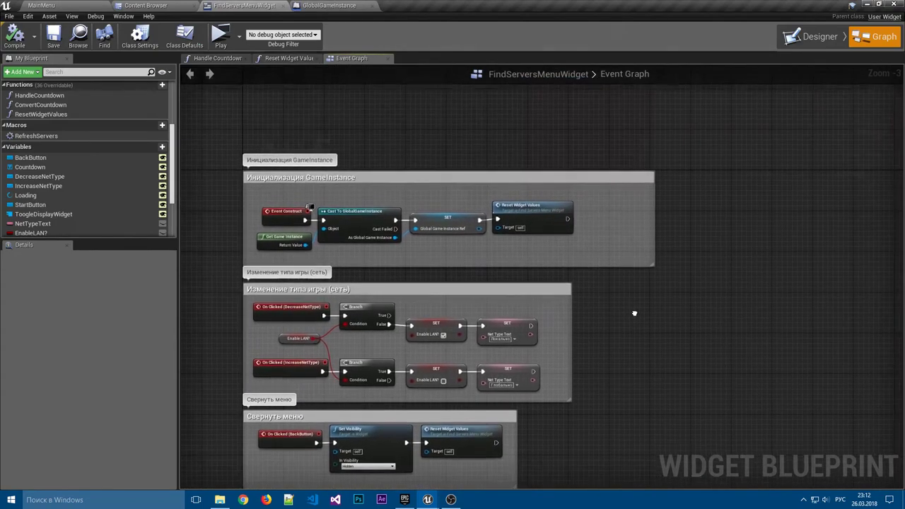
right_click_drag(634, 313, 627, 191)
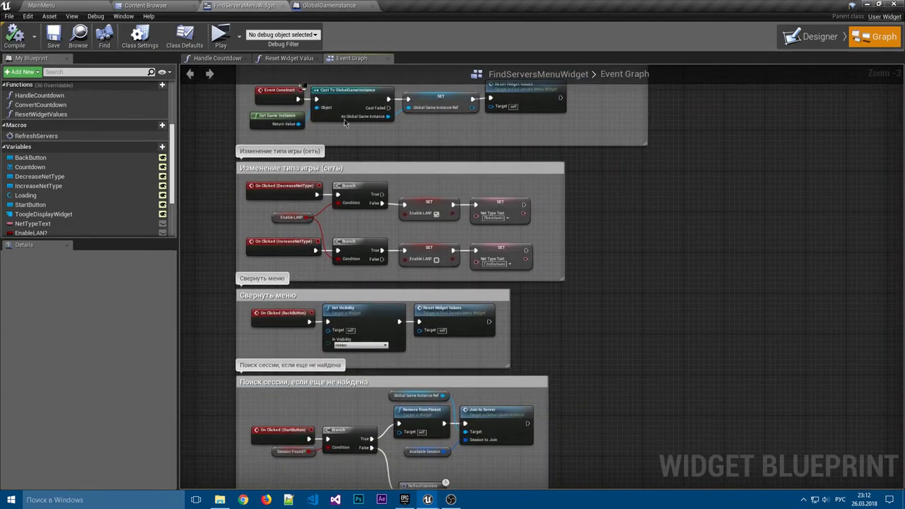
Open HostGameMenuWidget from the Content Browser's UI/MainMenu folder.
left_click(152, 5)
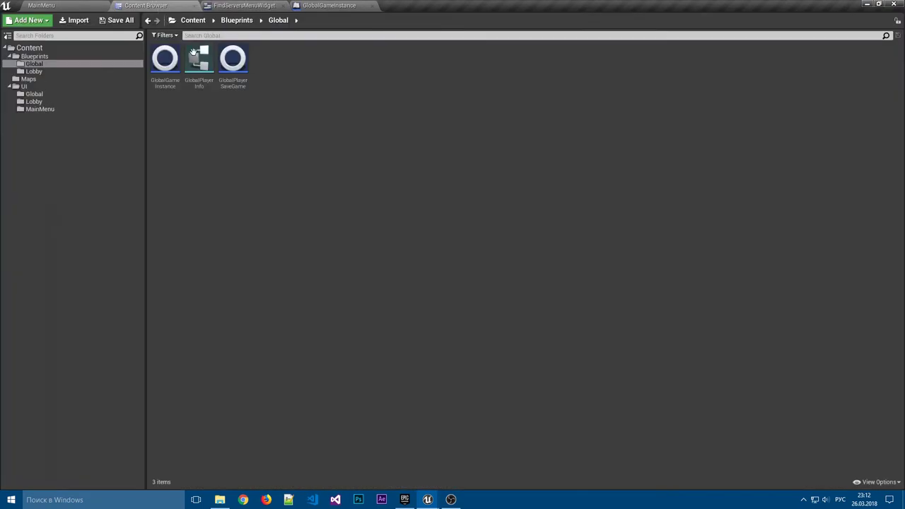
left_click(49, 109)
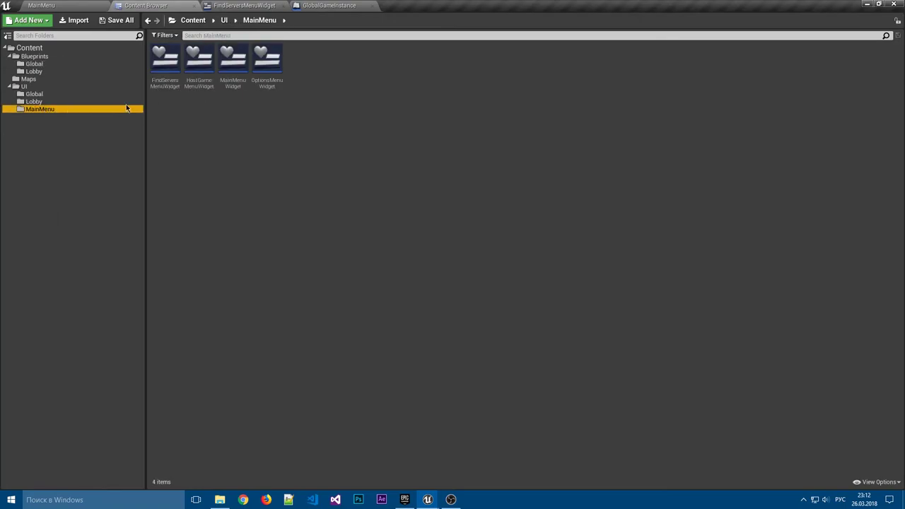
left_click(199, 62)
left_click(213, 122)
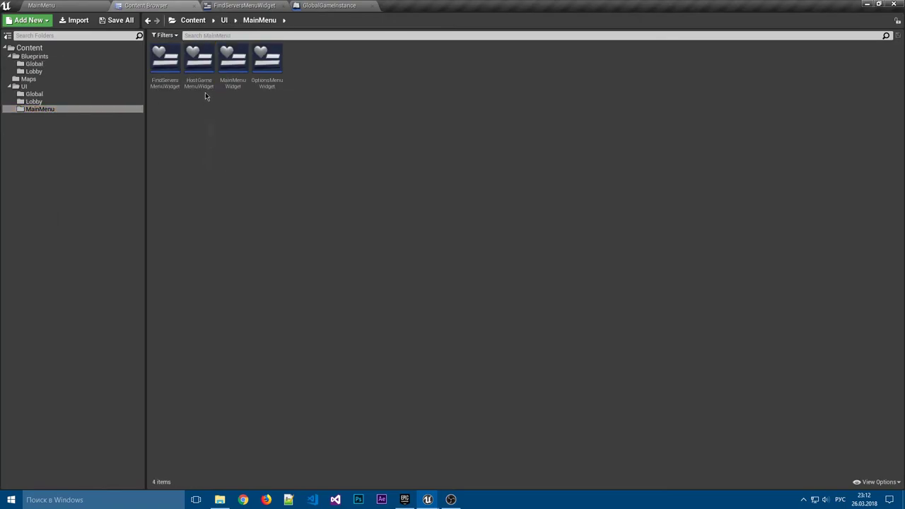
double_click(203, 88)
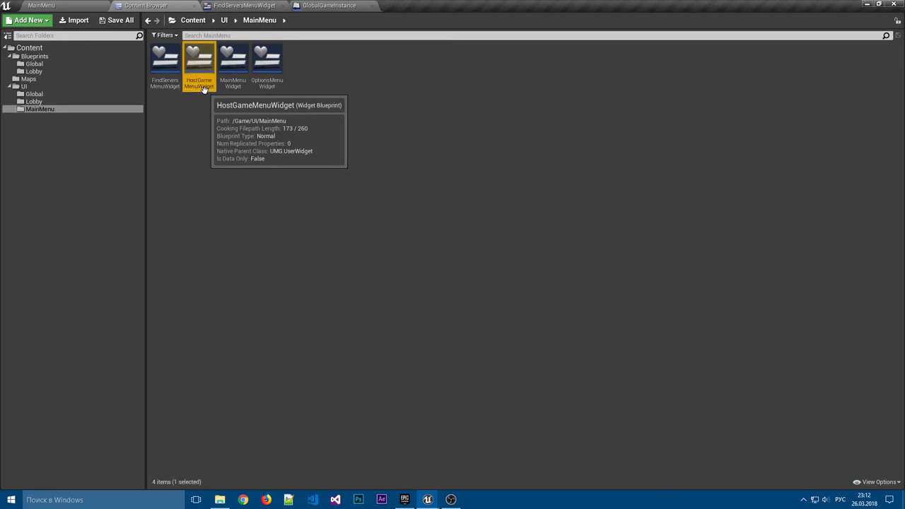
Select the Начать StartButton and review its Запуск сервера nodes in the event graph.
scroll(344, 204, "up", 3)
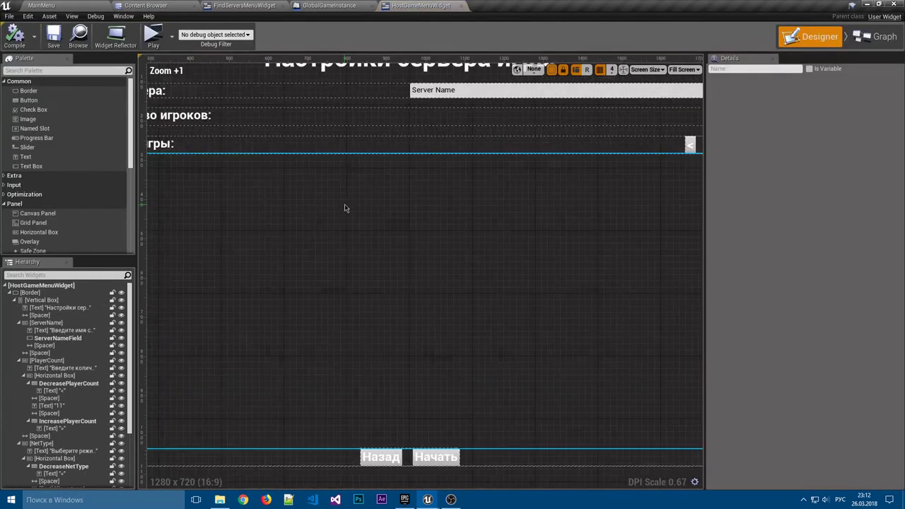
scroll(347, 262, "down", 2)
left_click(415, 388)
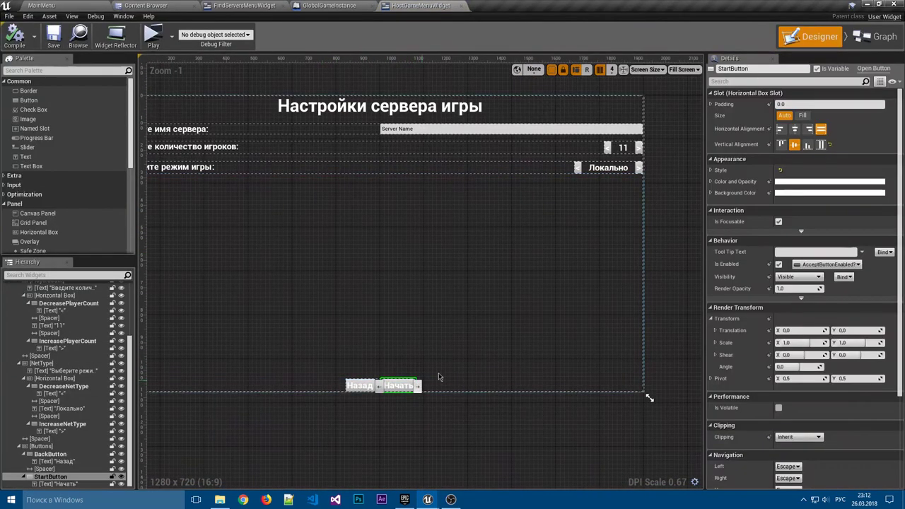
left_click(881, 44)
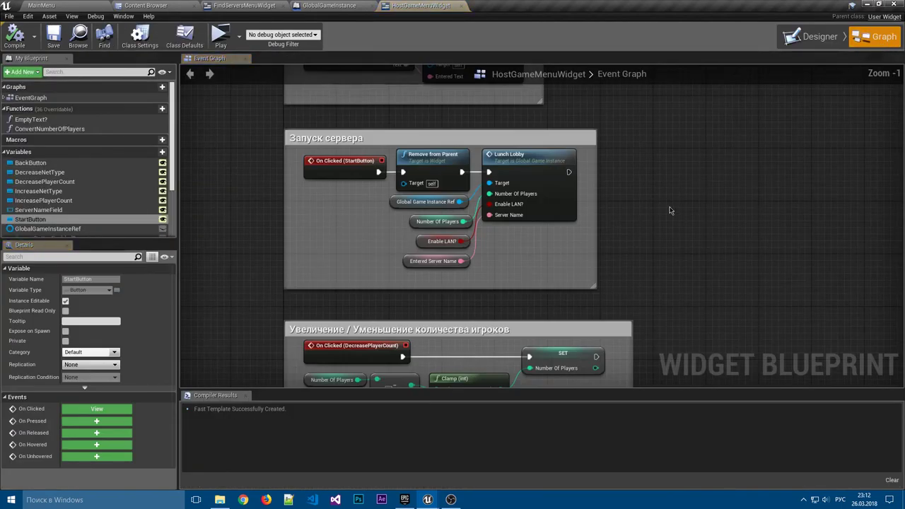
scroll(752, 230, "up", 1)
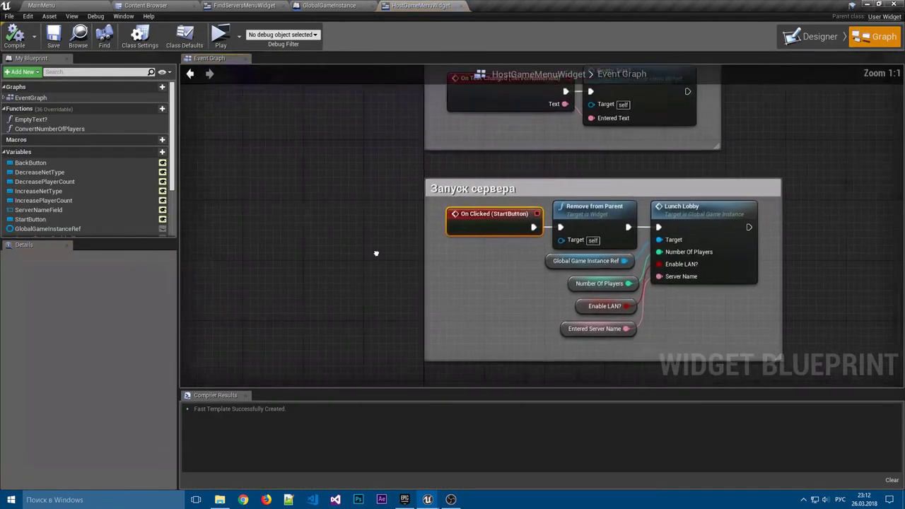
right_click_drag(752, 231, 650, 222)
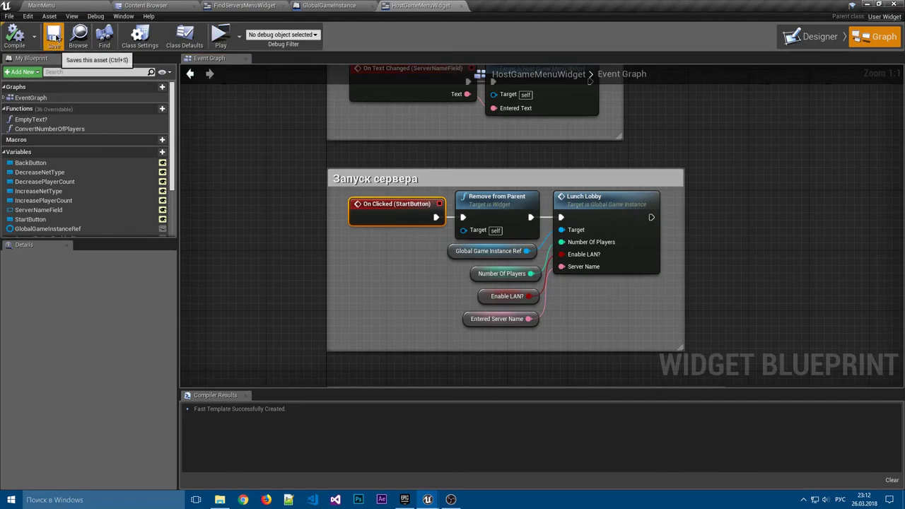
Return to the Content Browser and show the UI/Global folder with LoadingScreenWidget.
left_click(326, 5)
left_click(65, 5)
left_click(158, 5)
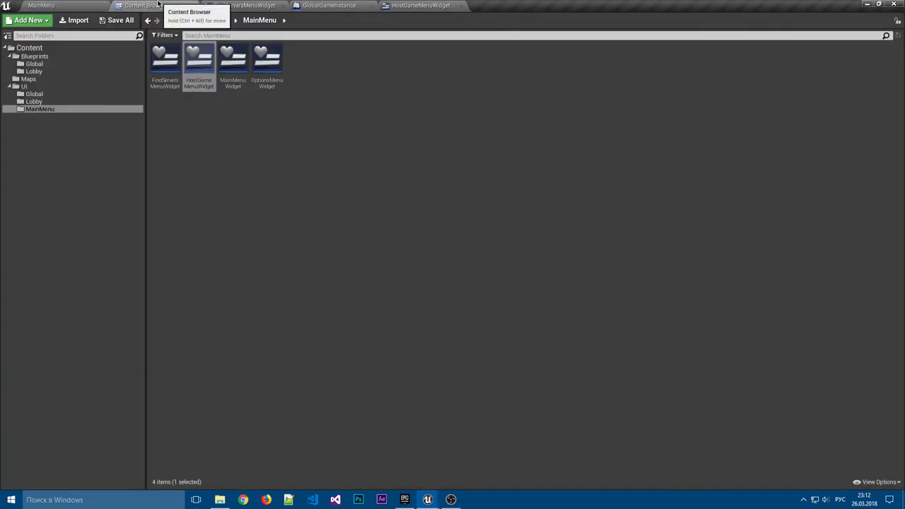
left_click(41, 5)
left_click(271, 37)
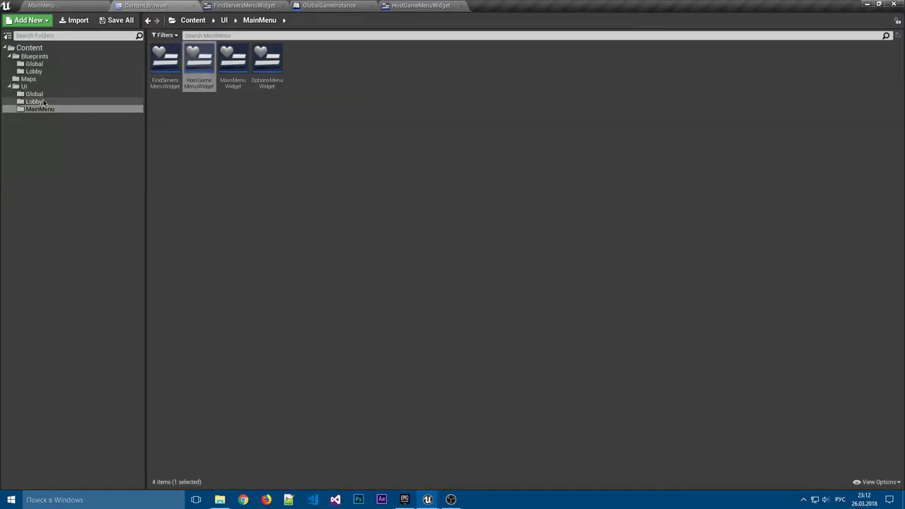
left_click(23, 86)
left_click(33, 94)
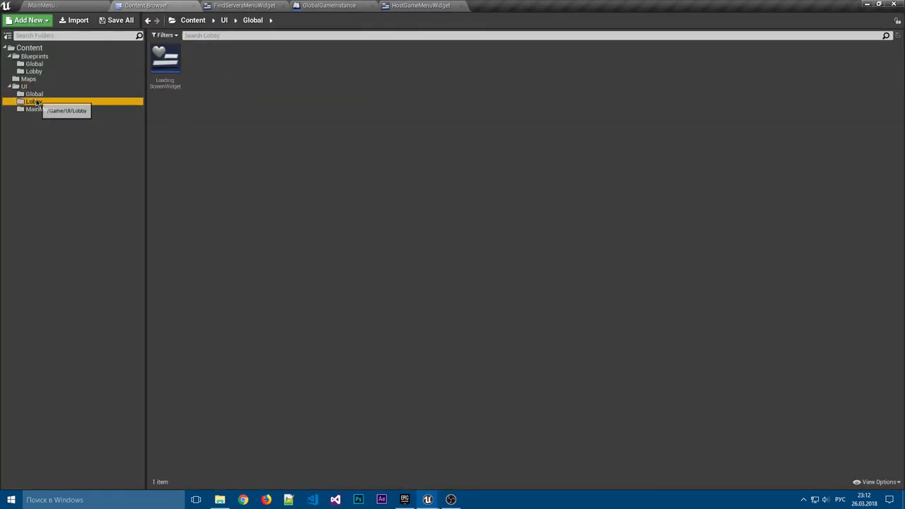
Open LoadingScreenWidget and add a Border to its Canvas Panel.
double_click(168, 70)
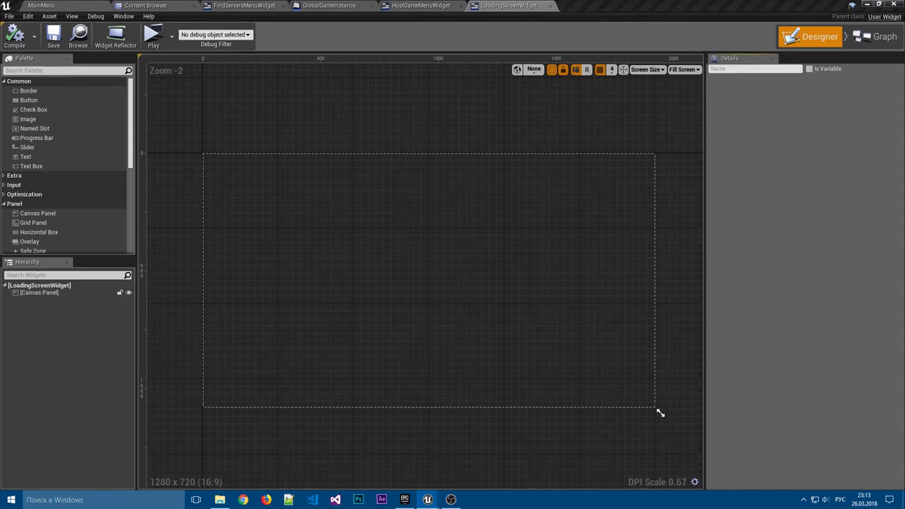
left_click(53, 294)
mouse_move(29, 91)
left_mouse_down()
mouse_move(70, 185)
mouse_move(61, 291)
left_mouse_up()
left_click(43, 302)
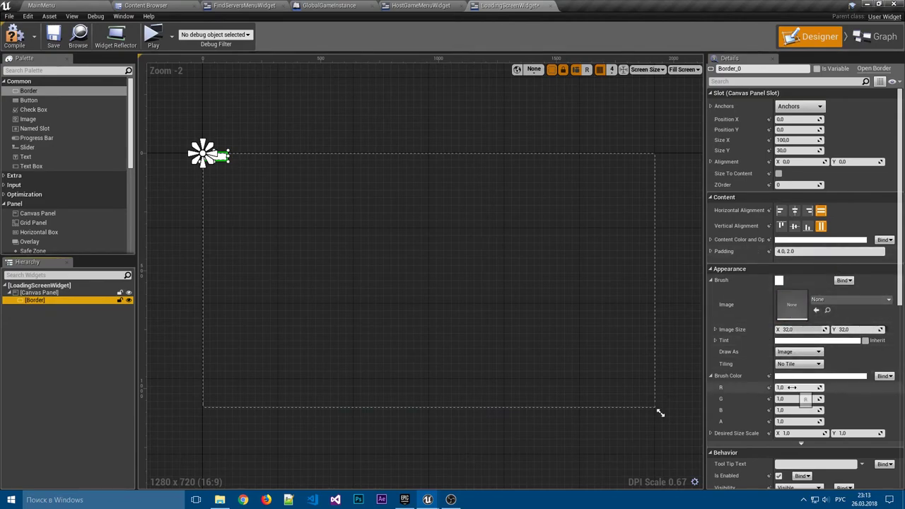
Make the Border's brush colour black with alpha 1.
mouse_move(792, 387)
left_mouse_down()
mouse_move(778, 387)
mouse_move(777, 421)
left_mouse_up()
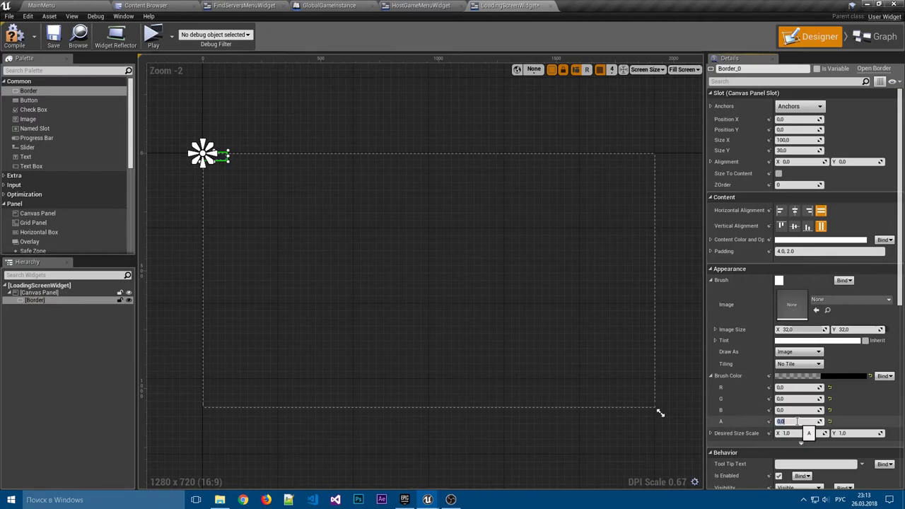
type("1")
key("Return")
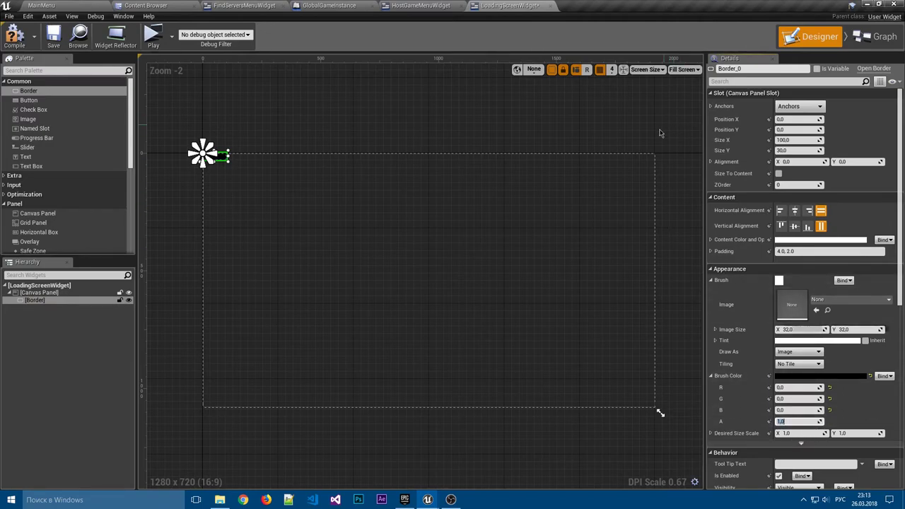
Anchor the Border to full stretch and size it so every offset reads 0.
left_click(677, 70)
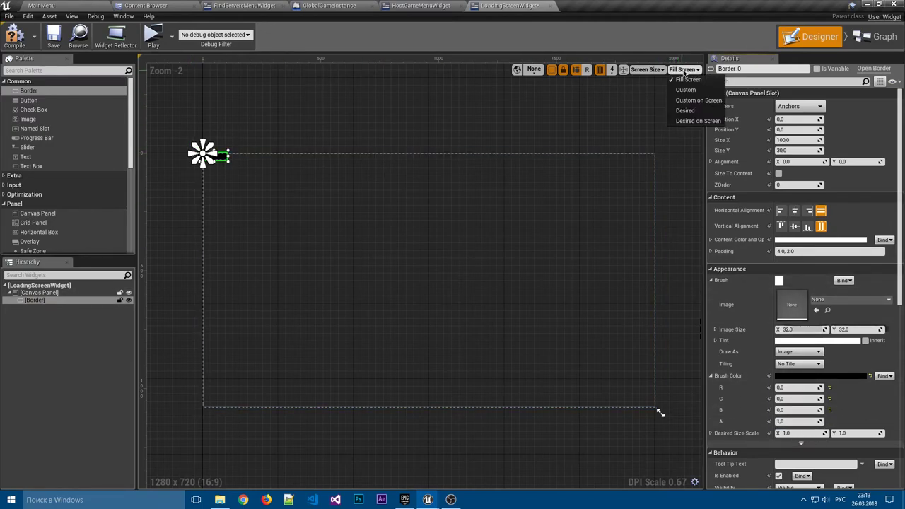
left_click(798, 106)
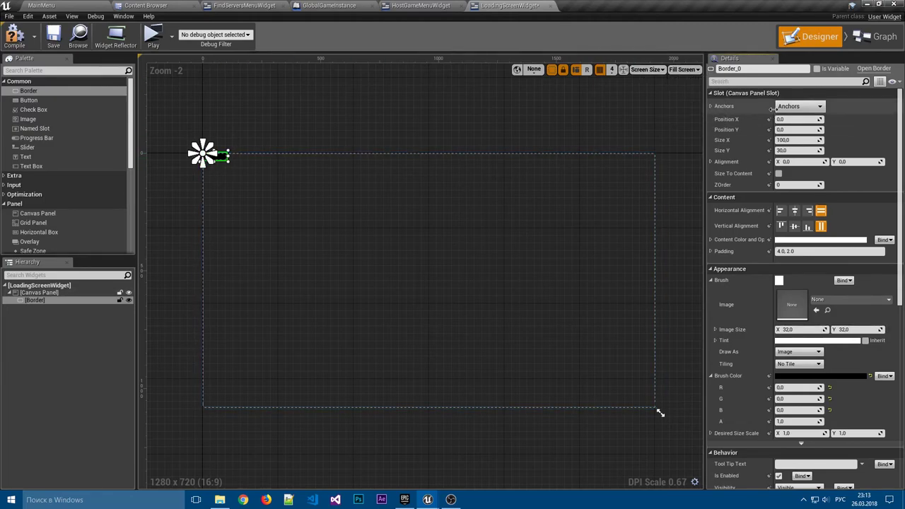
left_click(798, 106)
left_click(887, 229)
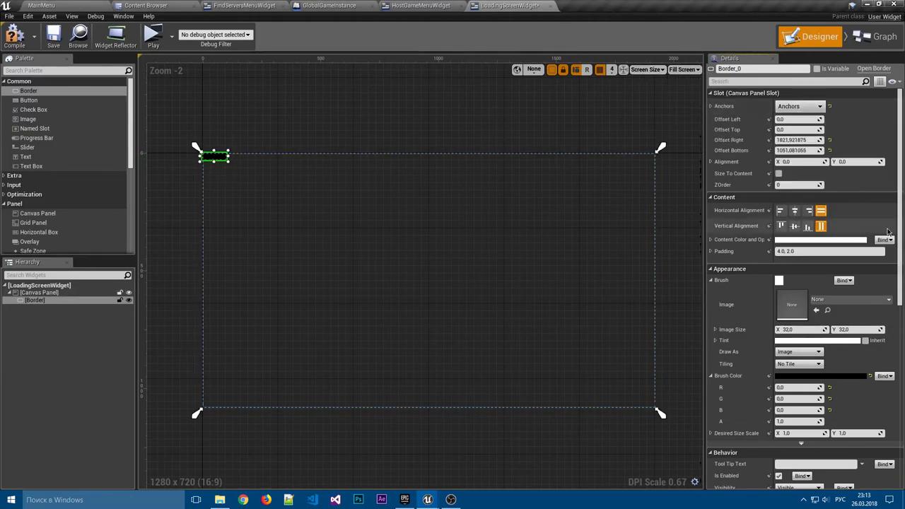
mouse_move(228, 161)
left_mouse_down()
mouse_move(655, 419)
mouse_move(658, 410)
left_mouse_up()
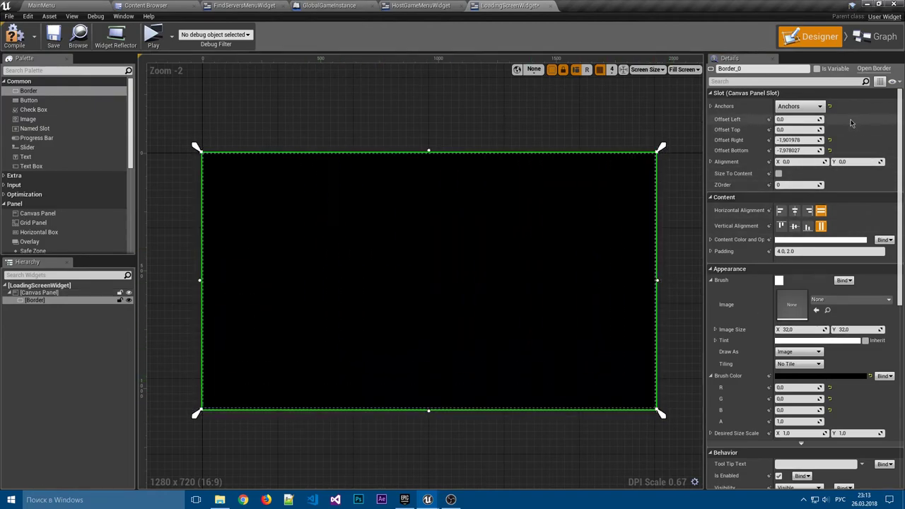
left_click(799, 106)
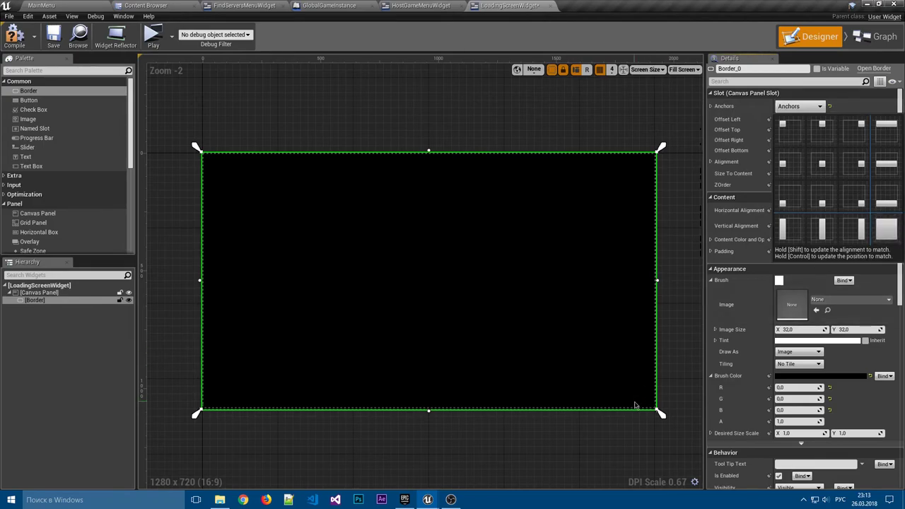
left_click(652, 406)
left_click_drag(658, 412, 660, 413)
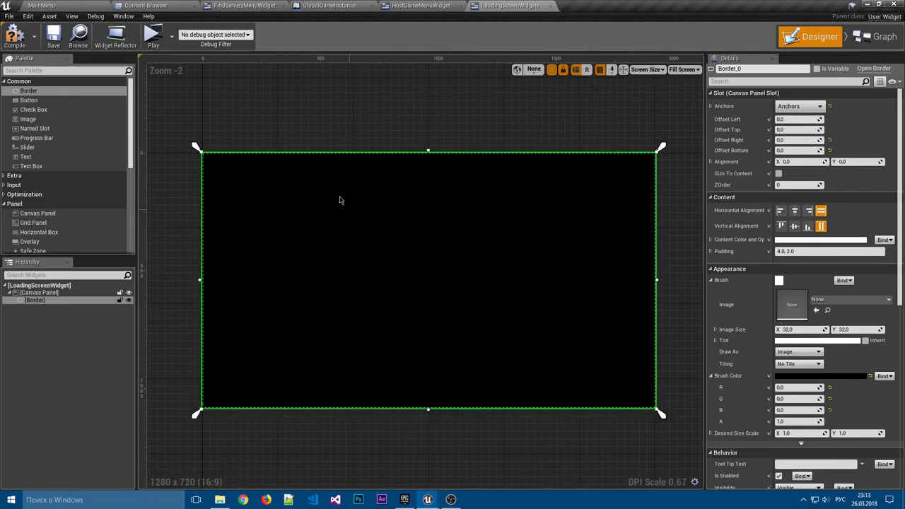
left_click(214, 166)
left_click(221, 169)
left_click(475, 125)
left_click(78, 300)
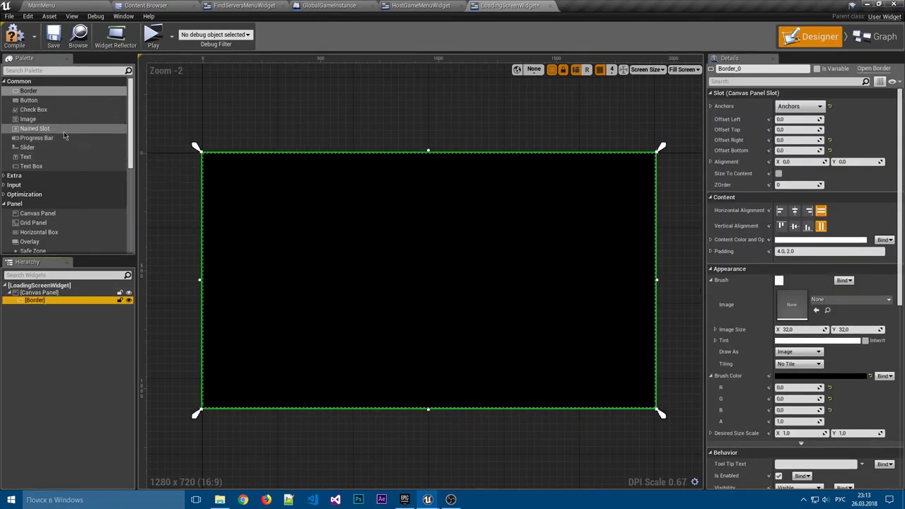
Put a Horizontal Box in the Border holding a Text, a Spacer and a Circular Throbber.
scroll(49, 193, "down", 3)
left_click_drag(39, 171, 54, 301)
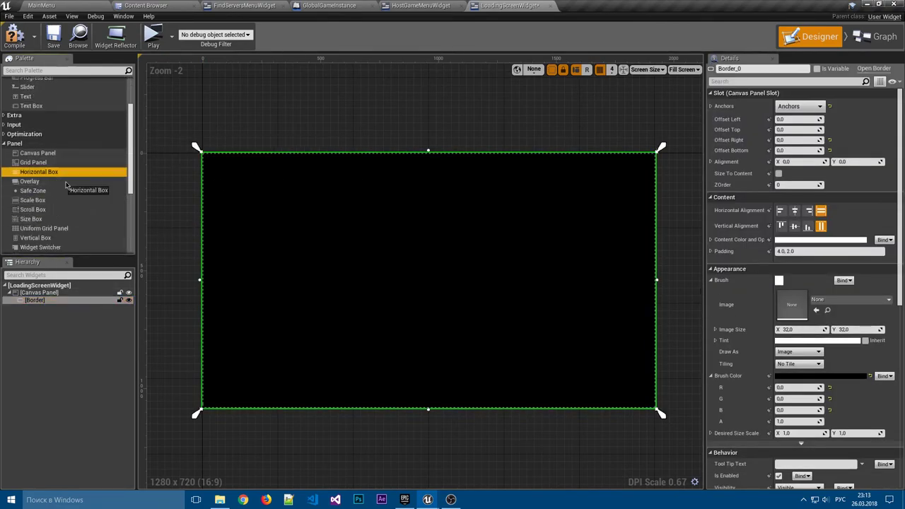
left_click(65, 310)
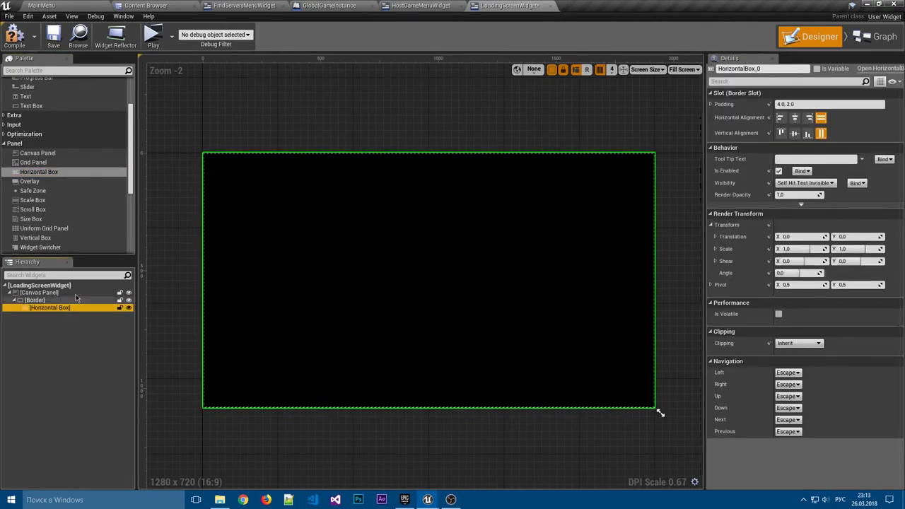
left_click_drag(27, 96, 52, 313)
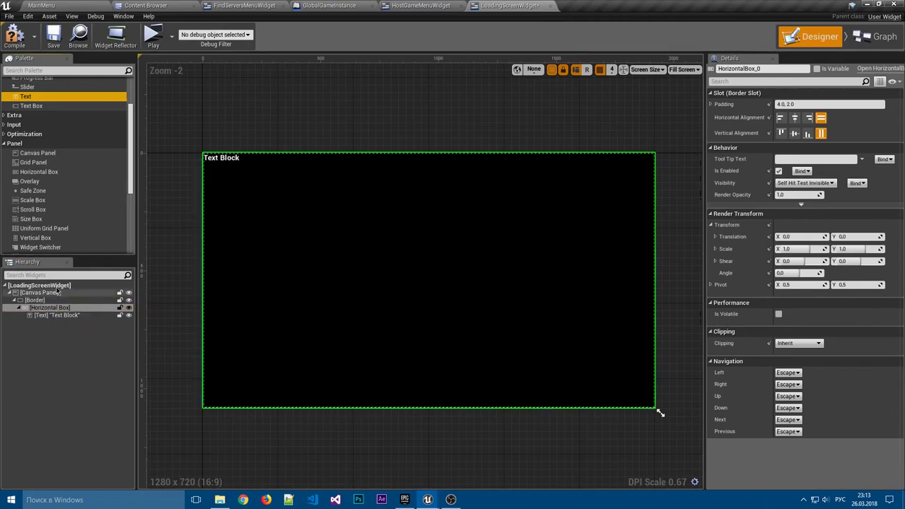
scroll(39, 212, "down", 3)
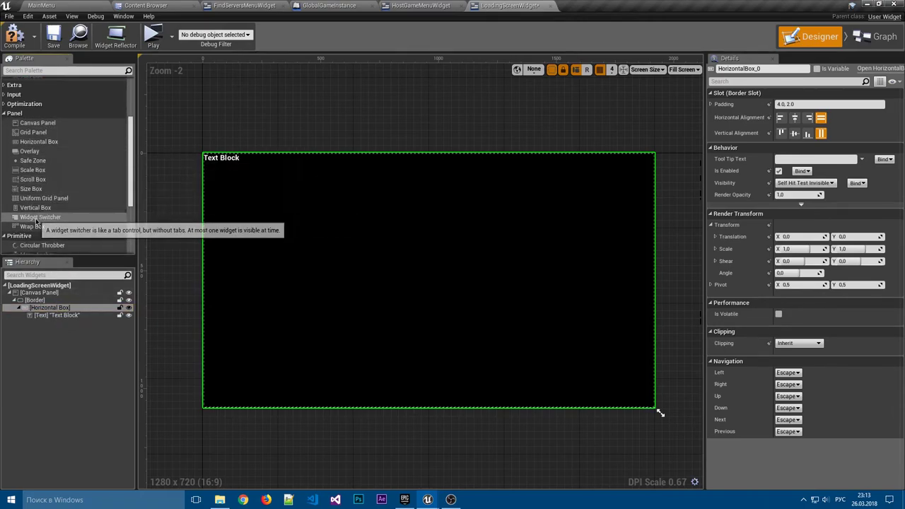
left_click_drag(30, 228, 50, 297)
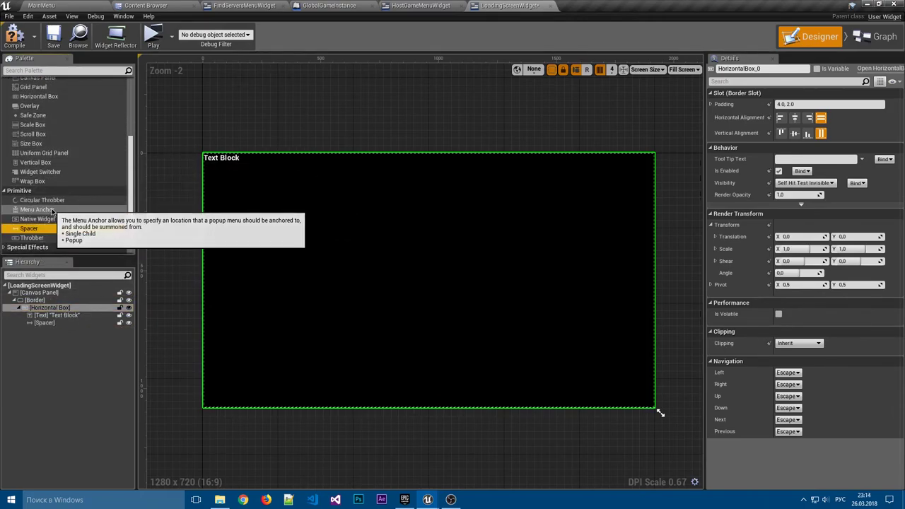
scroll(43, 212, "down", 3)
left_click_drag(42, 140, 56, 307)
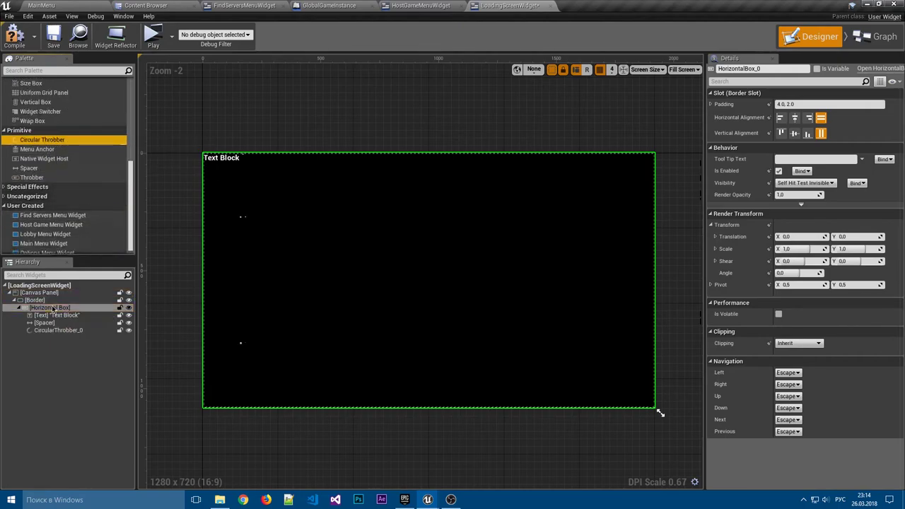
Align the Horizontal Box to the bottom and right of the screen.
left_click(80, 359)
left_click(49, 307)
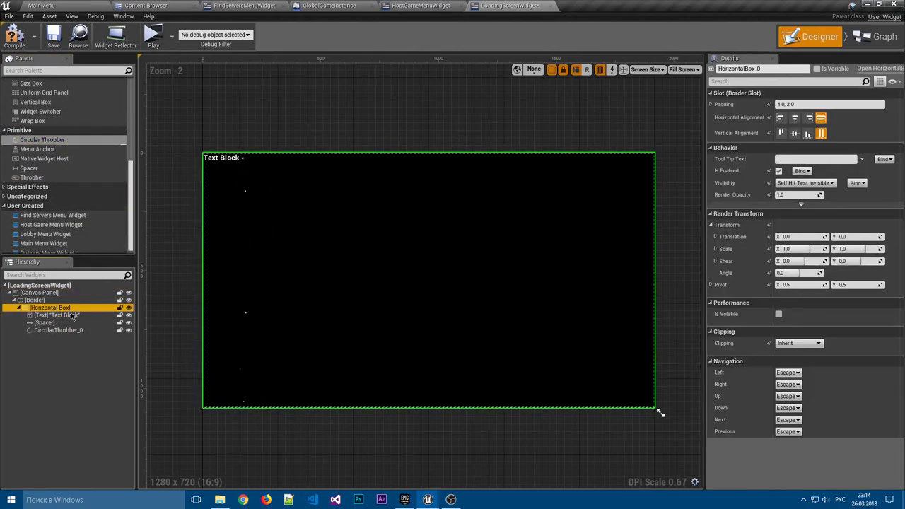
left_click(807, 134)
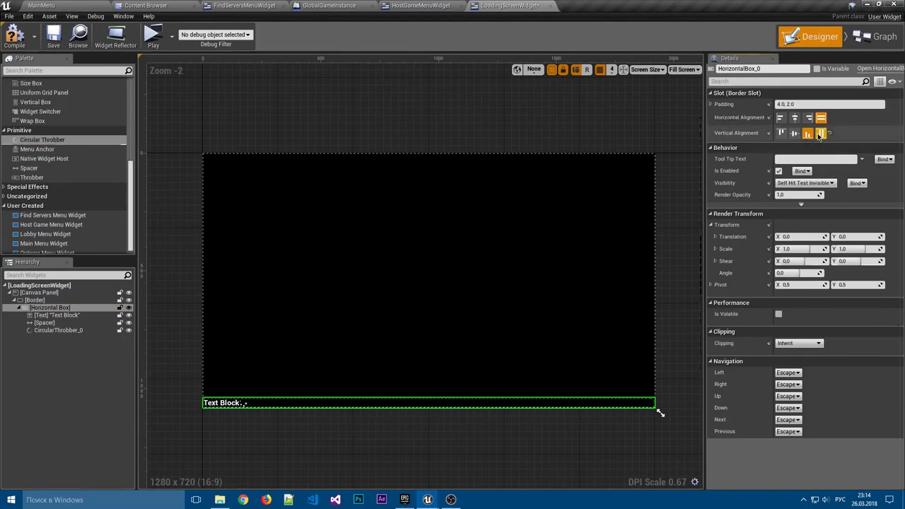
left_click(808, 118)
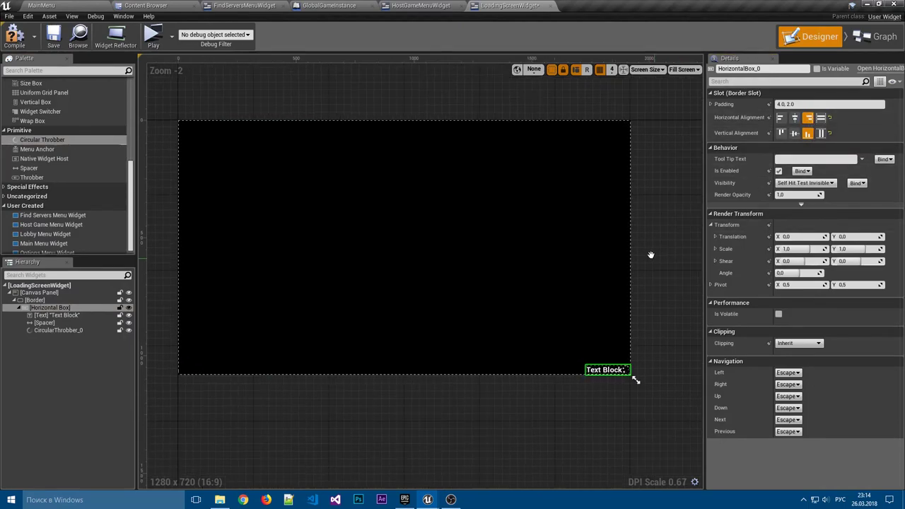
scroll(535, 178, "up", 4)
scroll(333, 139, "down", 2)
scroll(448, 184, "down", 1)
scroll(450, 244, "up", 2)
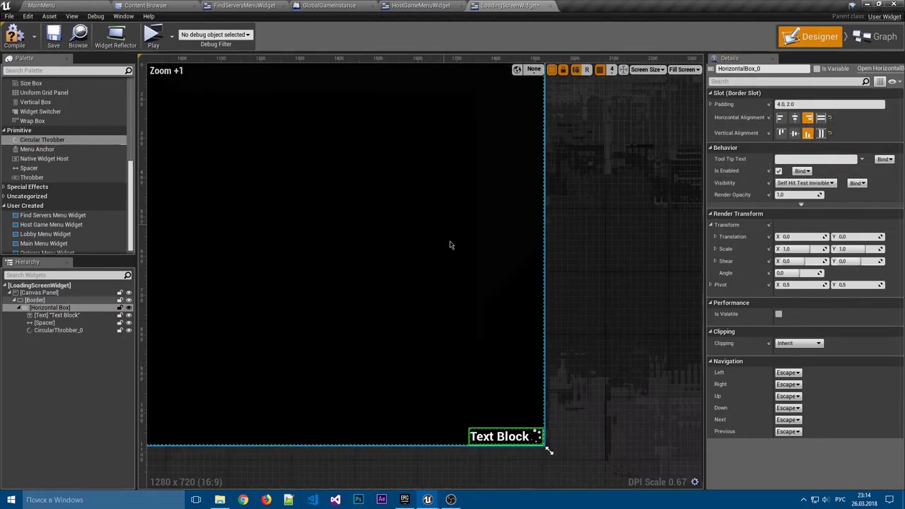
Change the text block to read 'Загрузка...'.
left_click(56, 315)
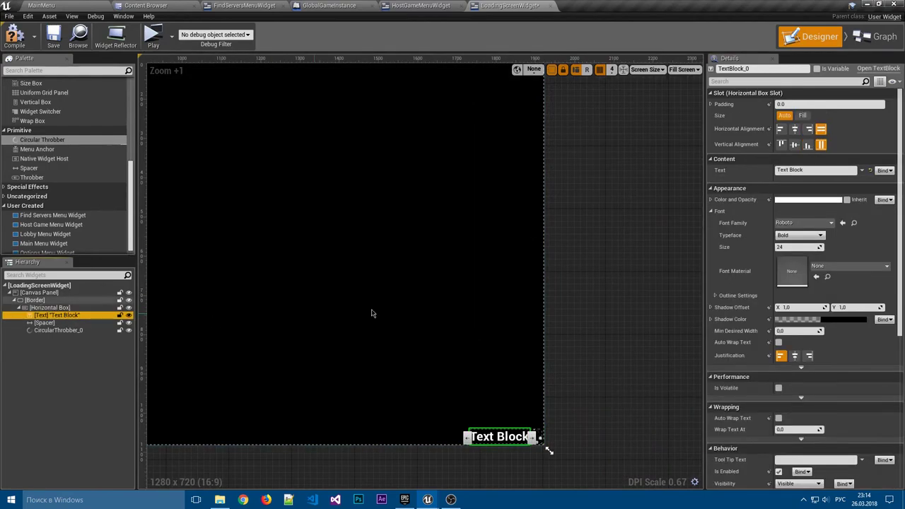
left_click(813, 170)
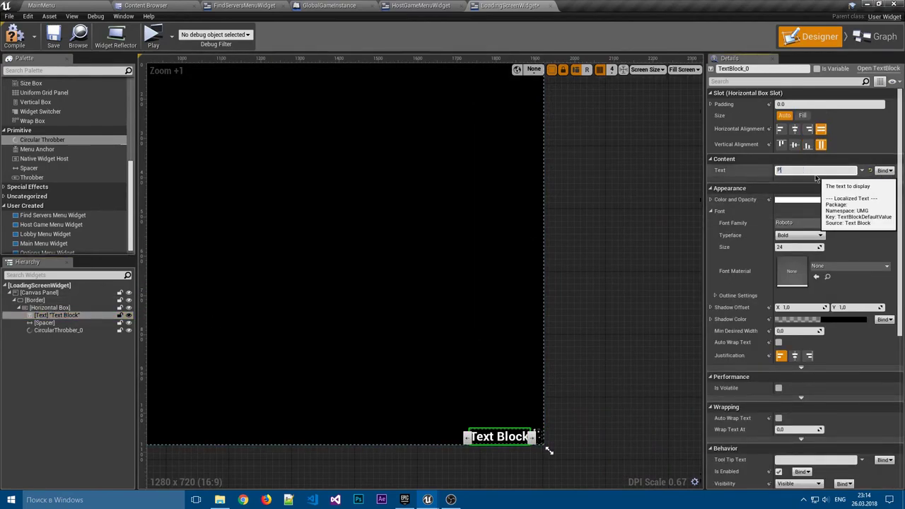
type("грузка")
type("...")
key("Return")
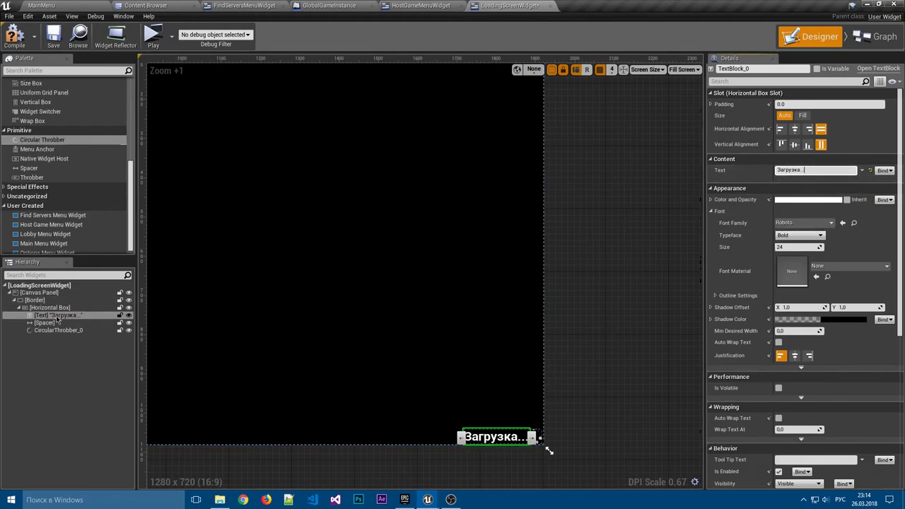
Set the Circular Throbber's Period to 1.
left_click(57, 323)
left_click(58, 330)
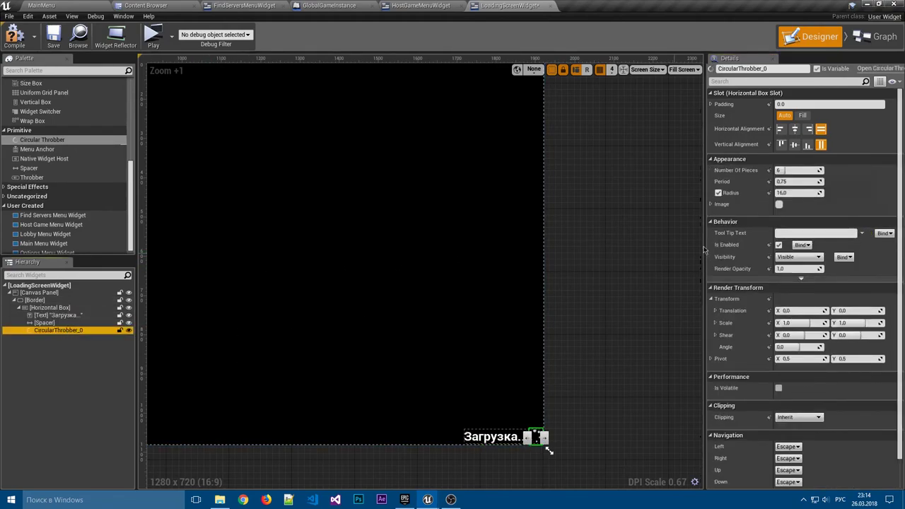
type("24")
left_click(799, 181)
type("1")
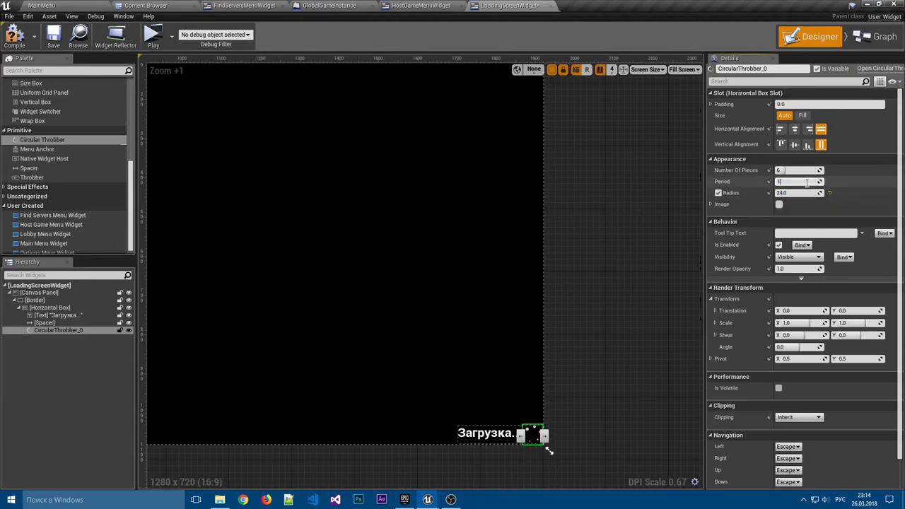
key("Return")
Adjust the Загрузка... text's alignment within the row.
left_click(487, 432)
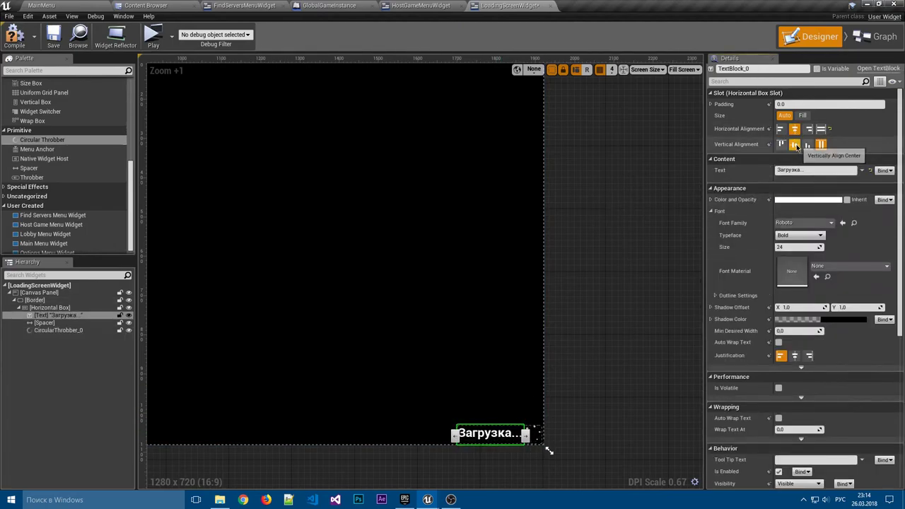
left_click(821, 130)
left_click(654, 312)
right_click_drag(654, 312, 637, 236)
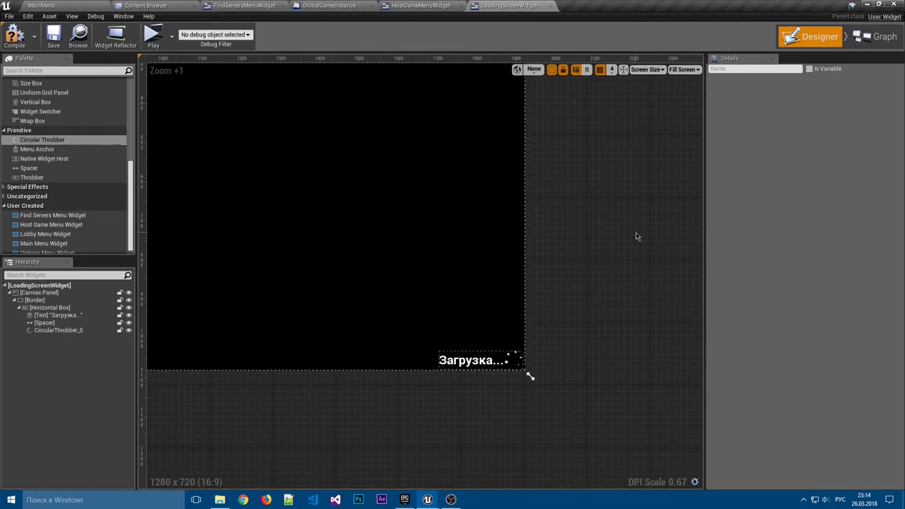
Set the Spacer's Size X to 25.
left_click(43, 322)
left_click(798, 171)
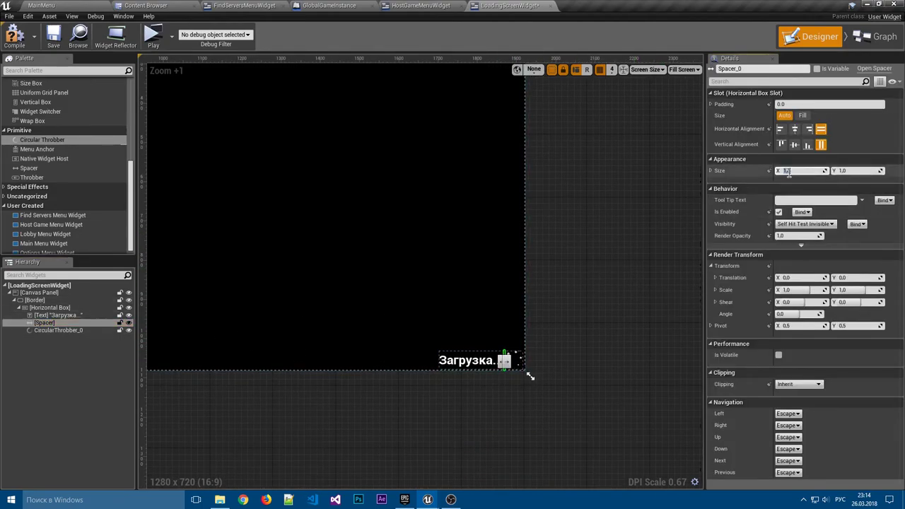
type("25")
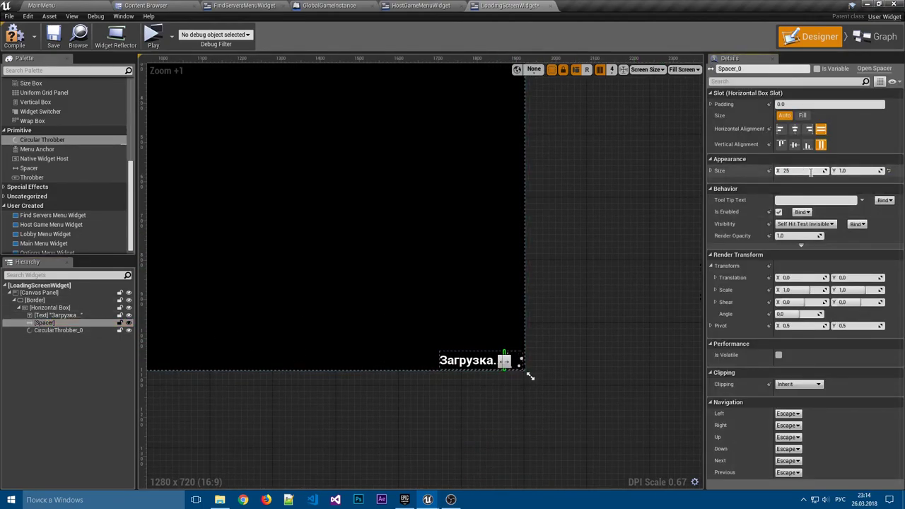
key("Return")
left_click(622, 279)
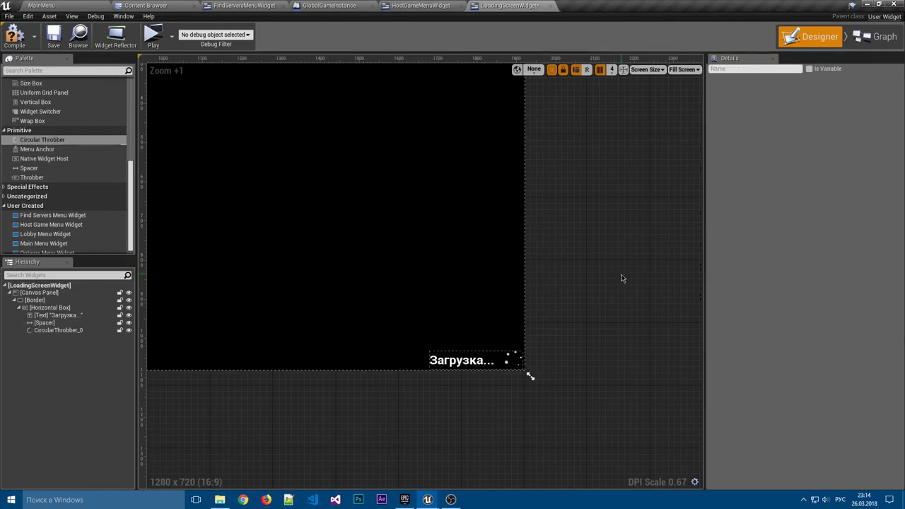
Paste a copy of the Spacer into the Horizontal Box after the throbber.
left_click(50, 322)
left_click(51, 308)
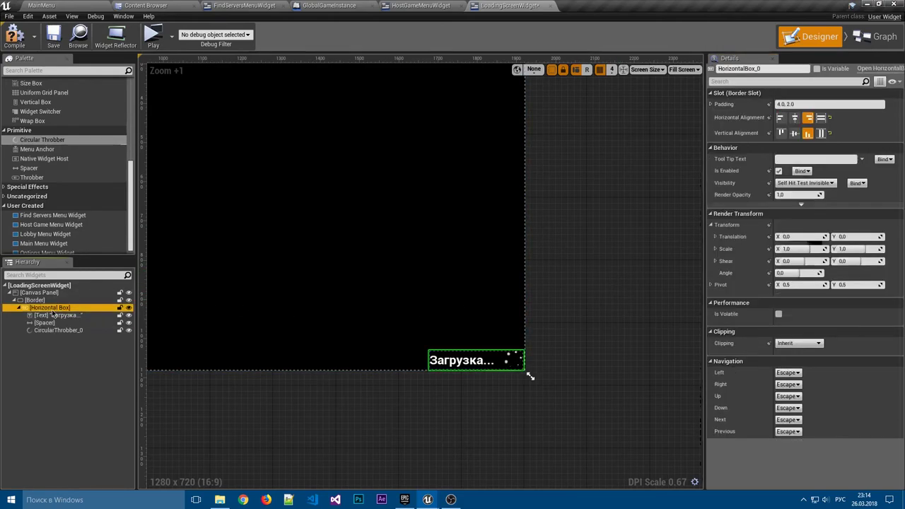
key("ctrl+v")
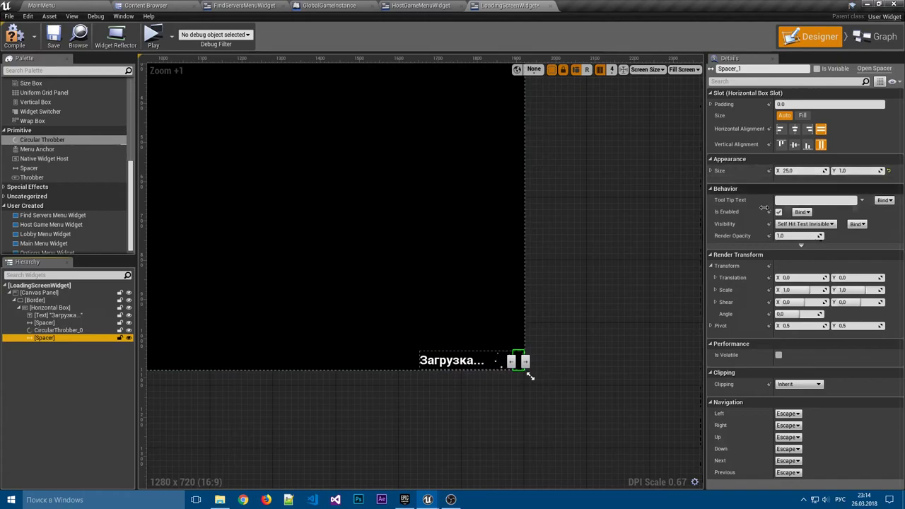
left_click(679, 248)
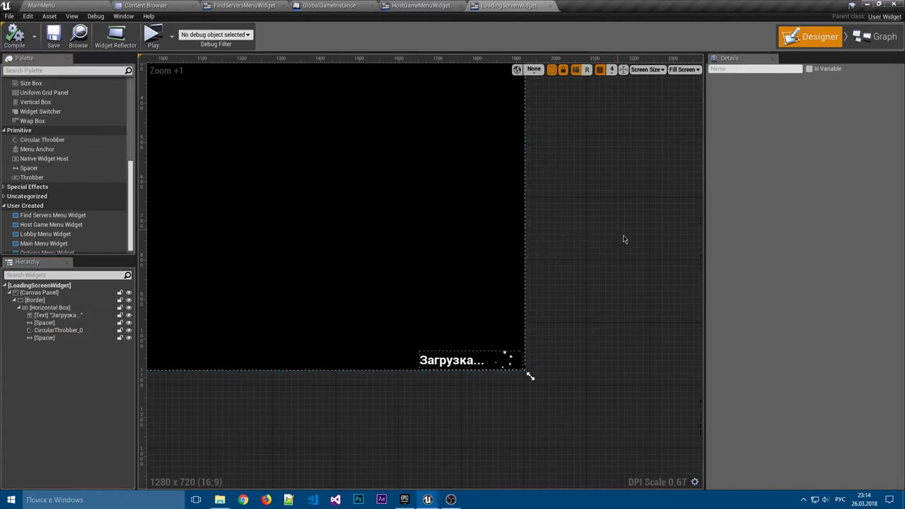
scroll(473, 253, "down", 1)
scroll(421, 347, "down", 3)
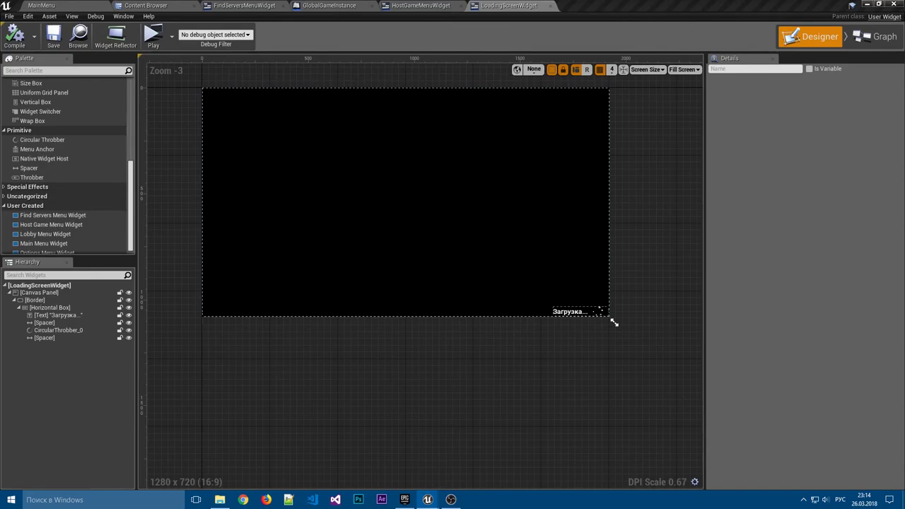
Close the loading screen editor, play-test hosting to see the Загрузка... screen, and save HostGameMenuWidget.
left_click(550, 5)
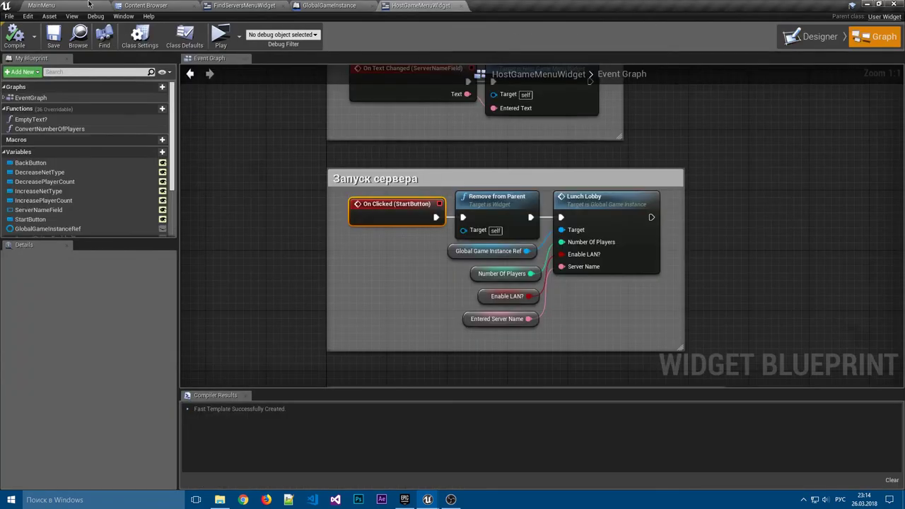
left_click(220, 35)
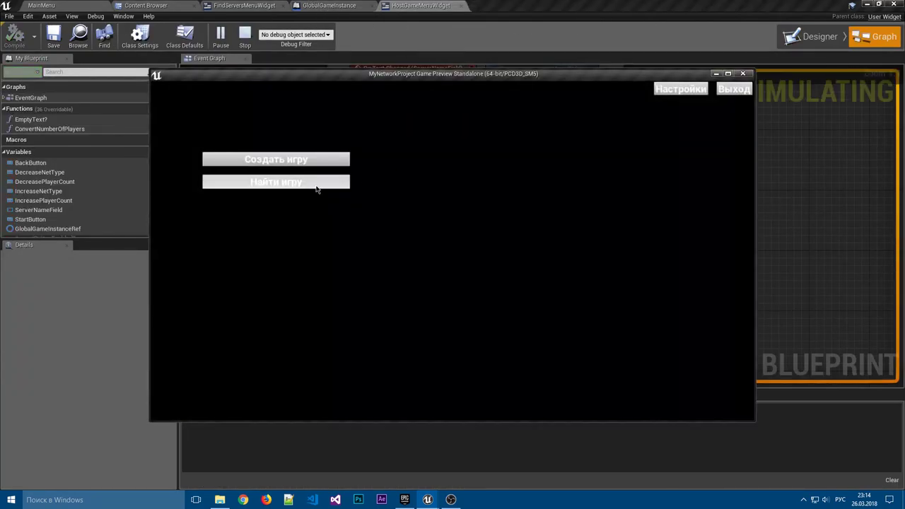
left_click(297, 161)
left_click(590, 346)
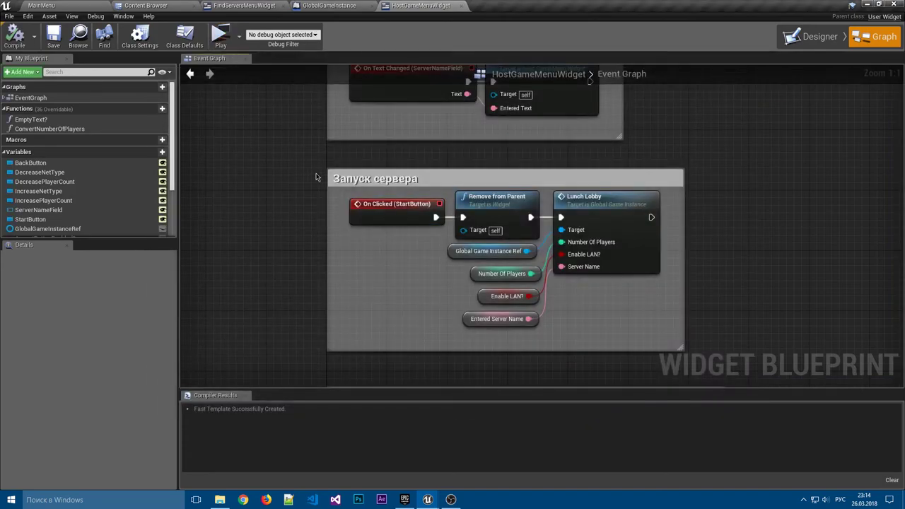
left_click(53, 36)
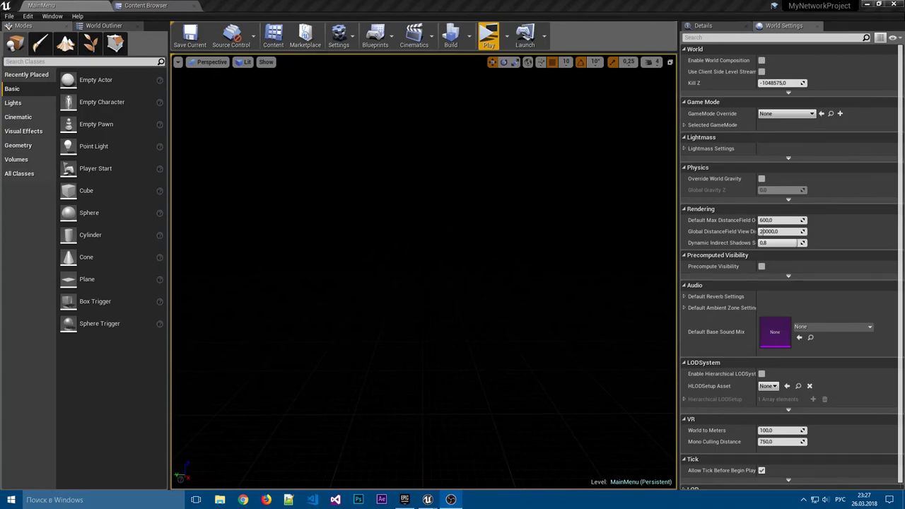
Reveal the Lobby map in Explorer, go to MyNetworkProject's Config folder, and bring up DefaultEngine.ini's options.
left_click(135, 6)
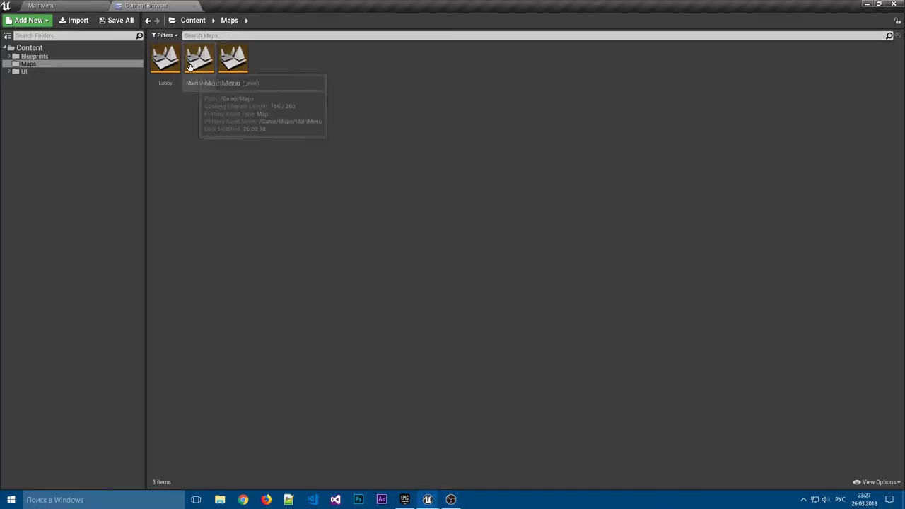
right_click(171, 70)
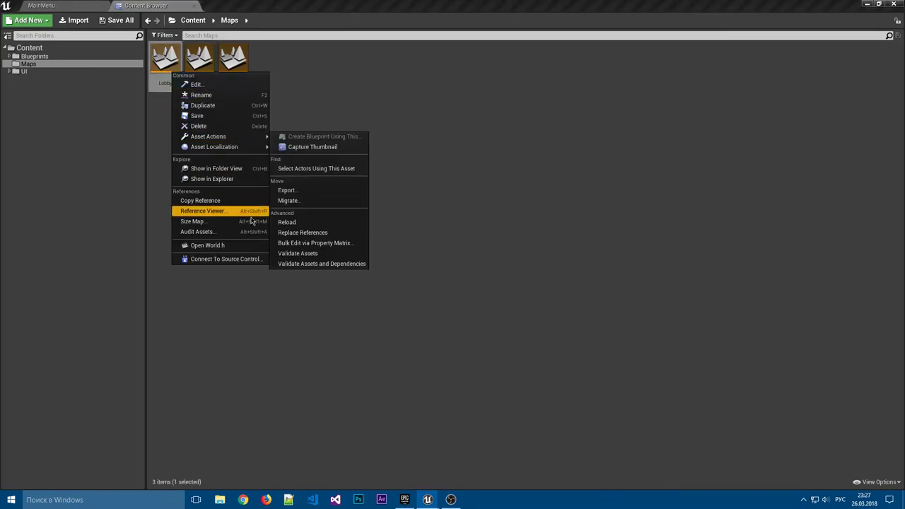
left_click(233, 182)
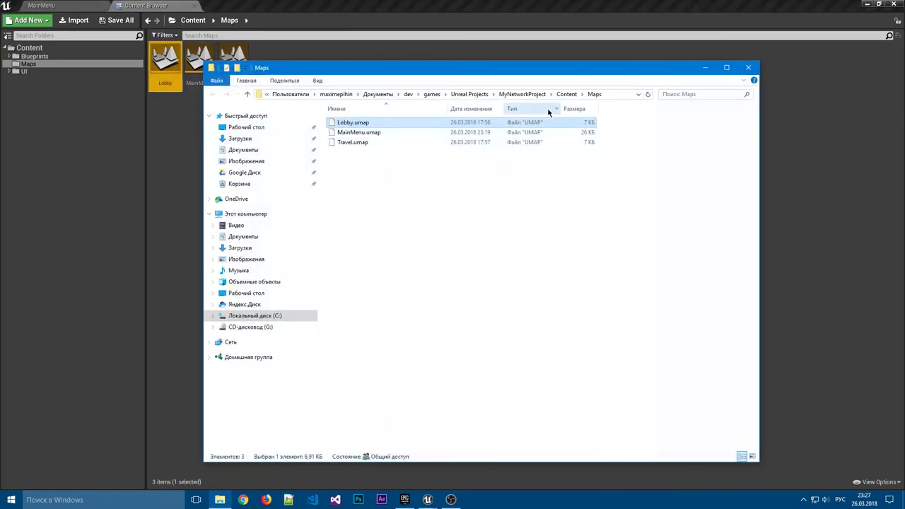
left_click(525, 95)
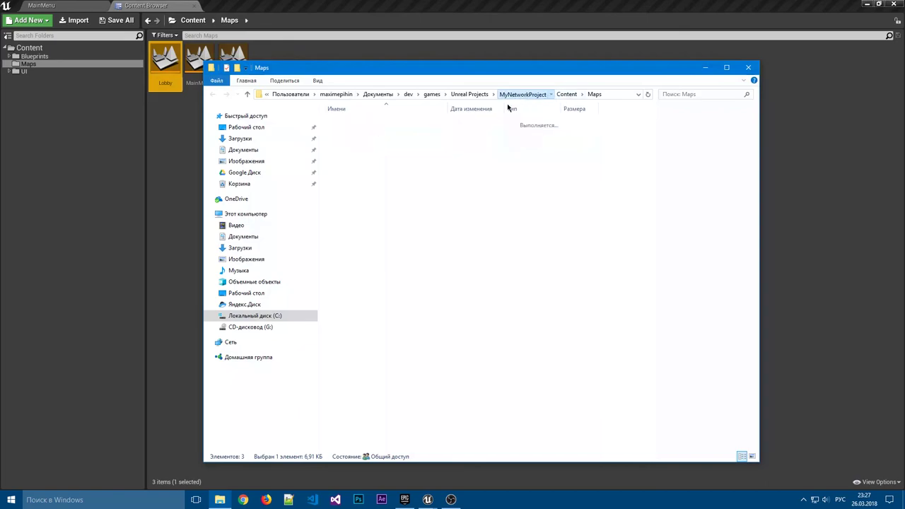
double_click(351, 122)
left_click(350, 133)
right_click(356, 132)
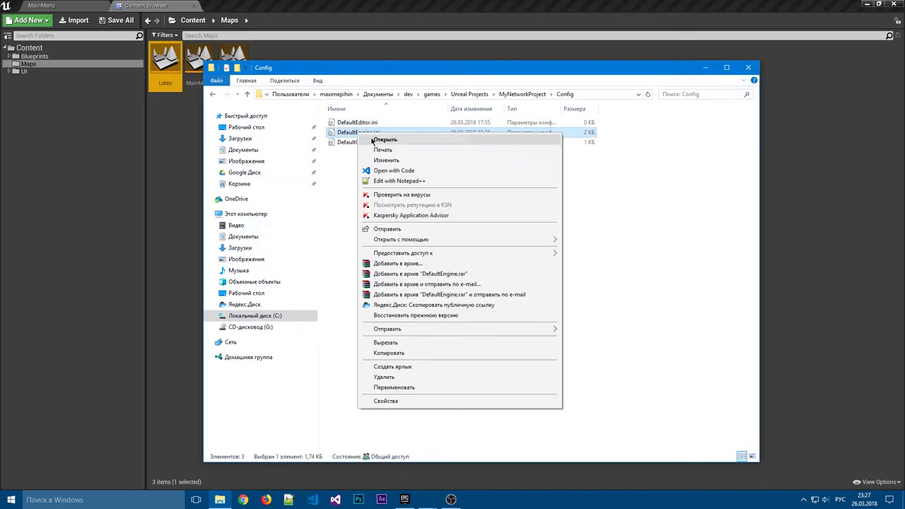
left_click(409, 183)
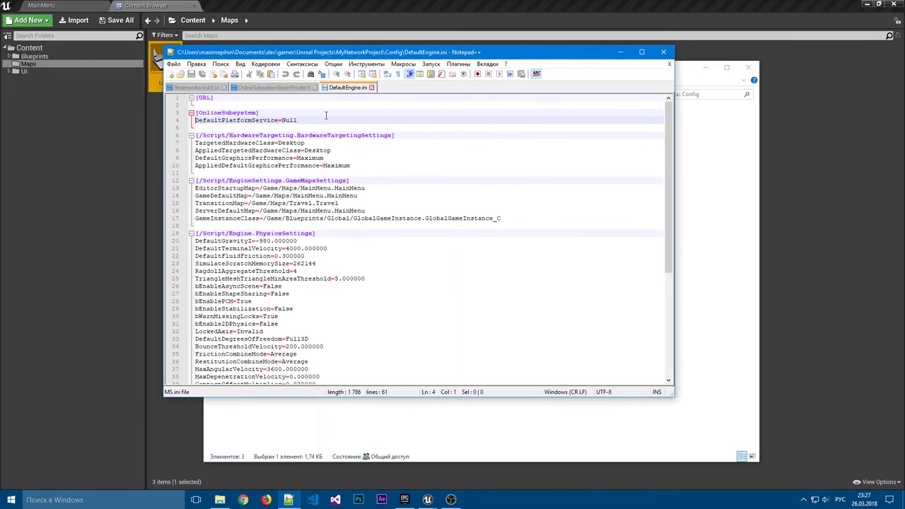
left_click_drag(319, 123, 162, 102)
left_click_drag(226, 106, 192, 115)
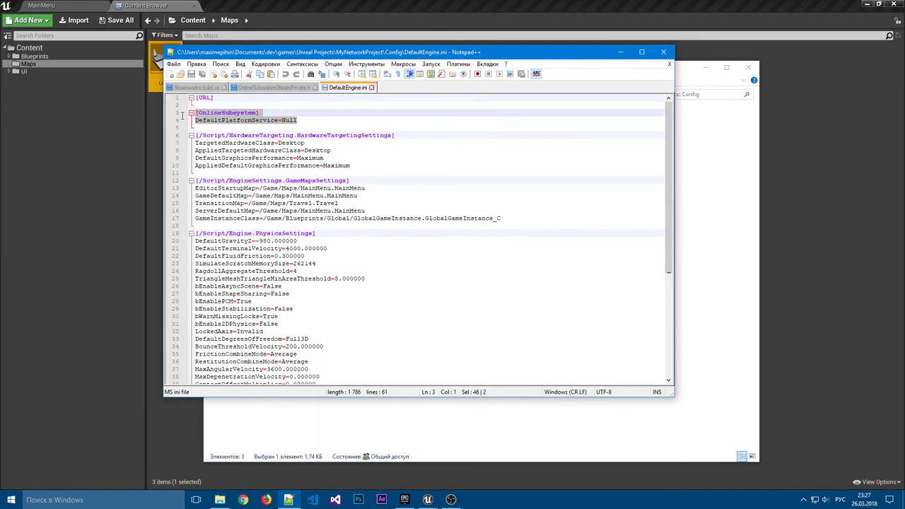
left_click(273, 120)
left_click_drag(259, 113, 188, 113)
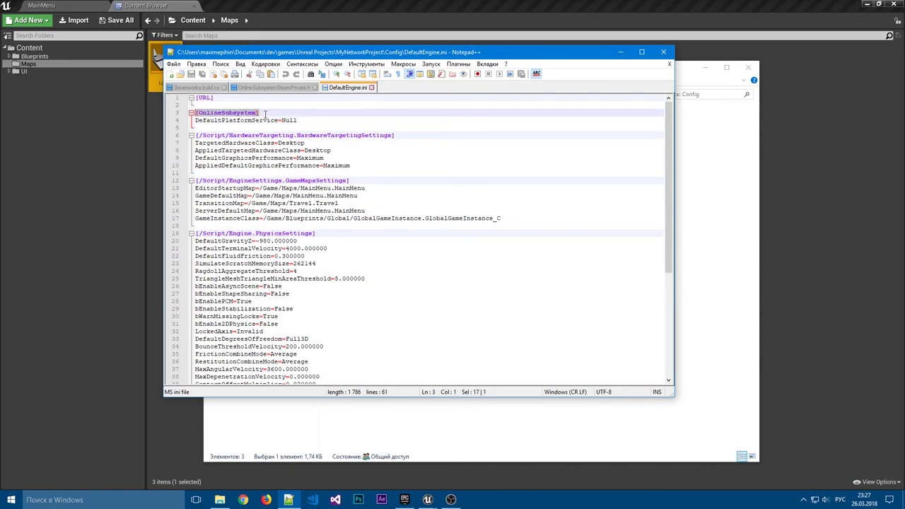
left_click(314, 121)
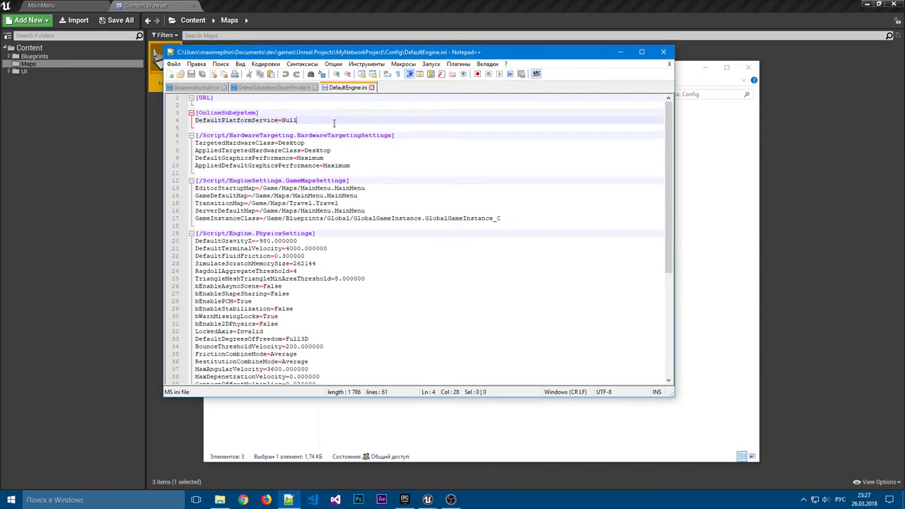
Close DefaultEngine.ini and Explorer and return to the MainMenu level.
left_click(664, 53)
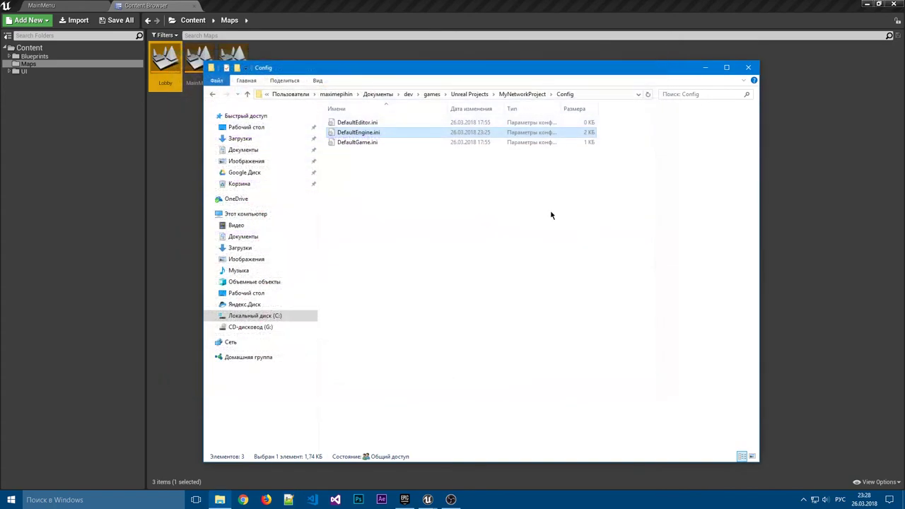
left_click(209, 129)
left_click(60, 5)
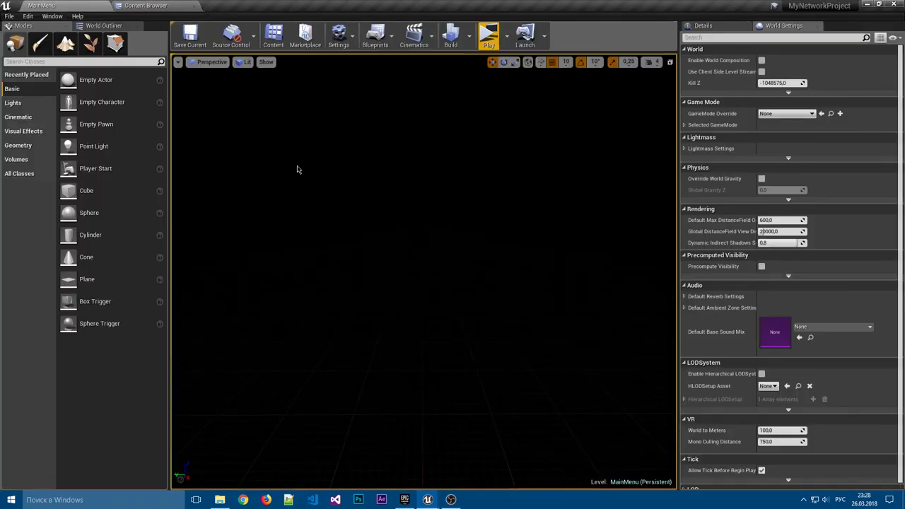
left_click(165, 5)
left_click(67, 5)
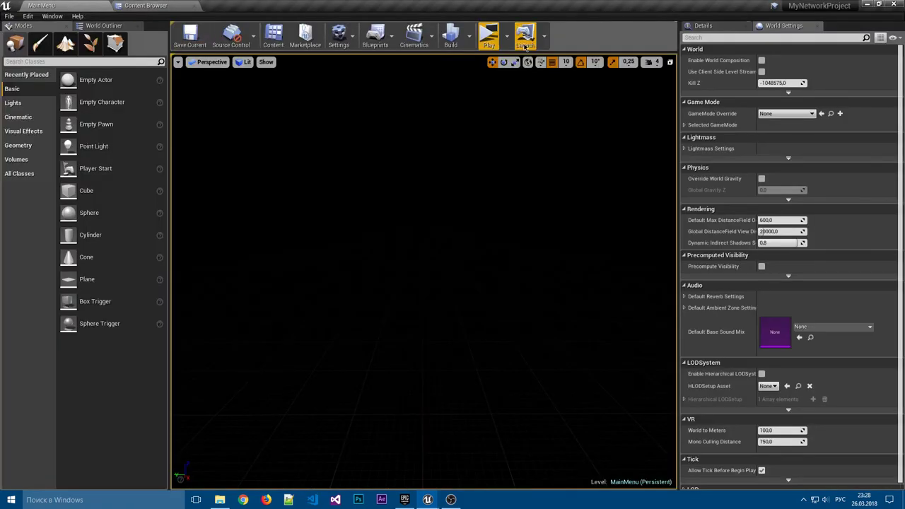
Play-test hosting via Создать игру and searching via Найти игру, then add Handle Countdown after Do N.
left_click(489, 39)
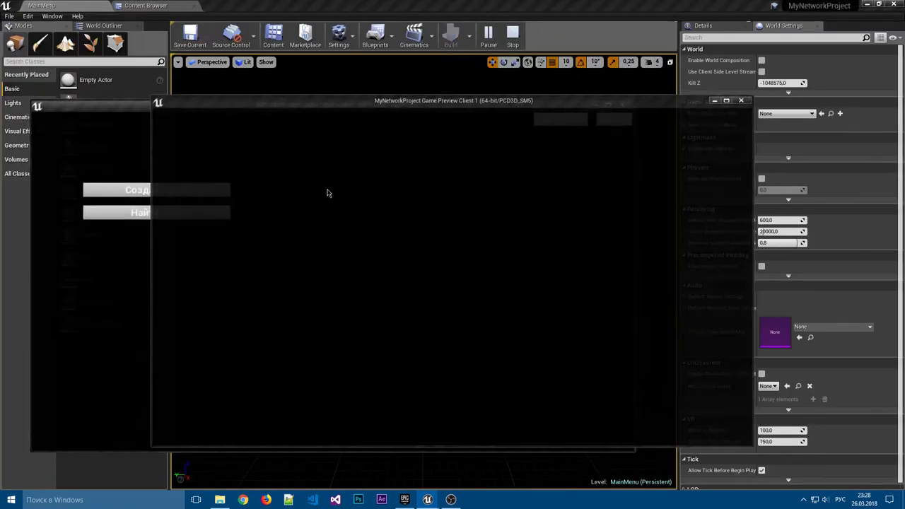
left_click(178, 192)
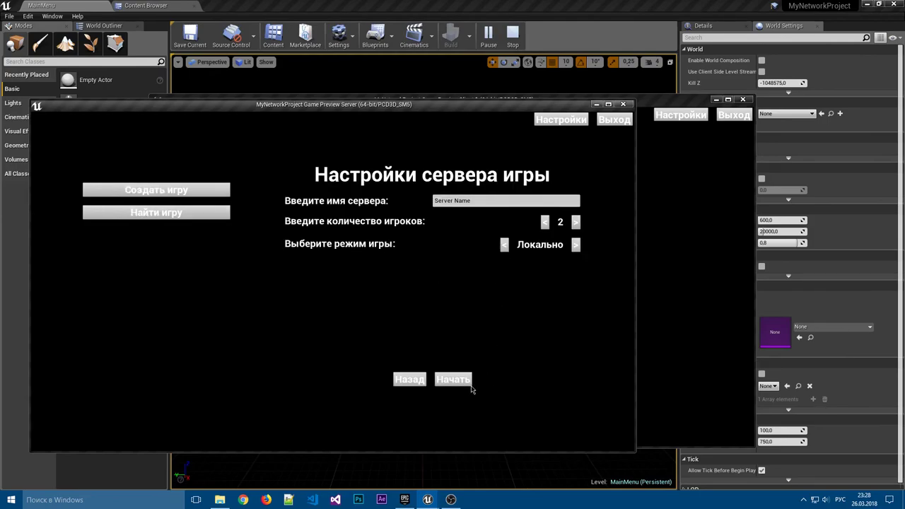
left_click(467, 386)
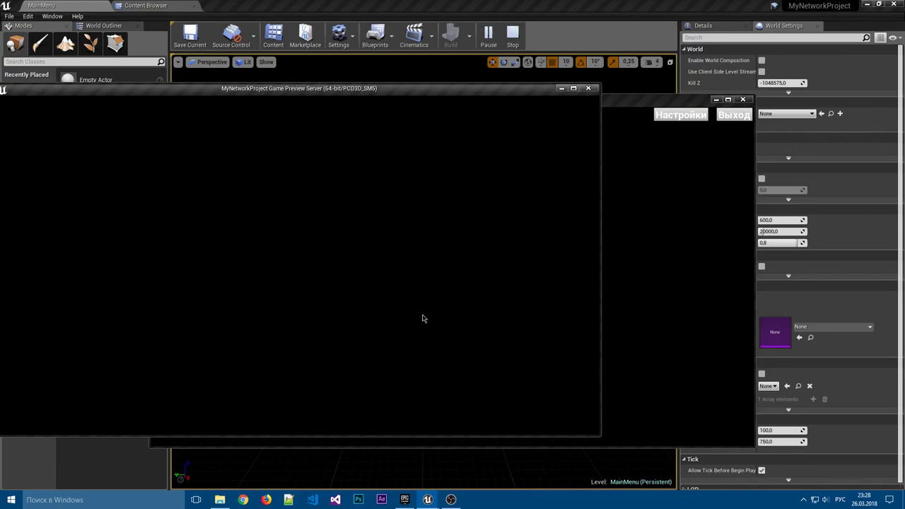
left_click(645, 272)
left_click(294, 208)
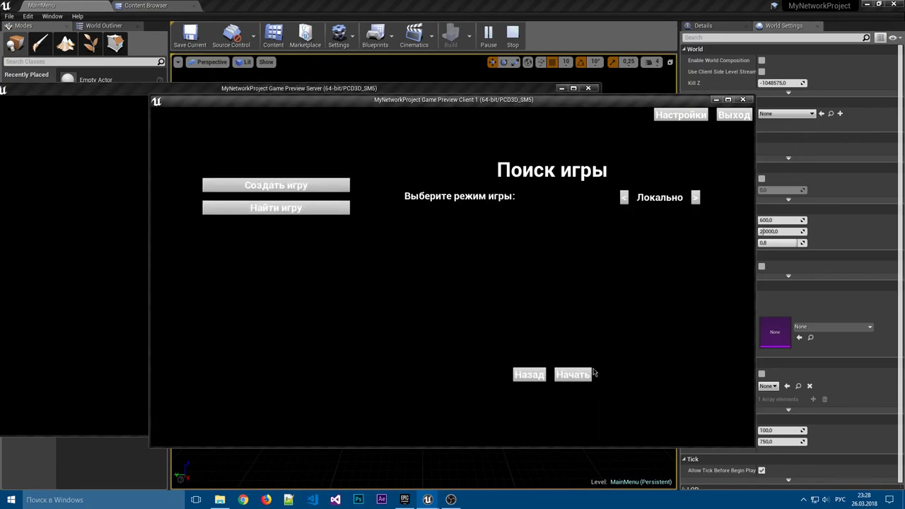
left_click(594, 373)
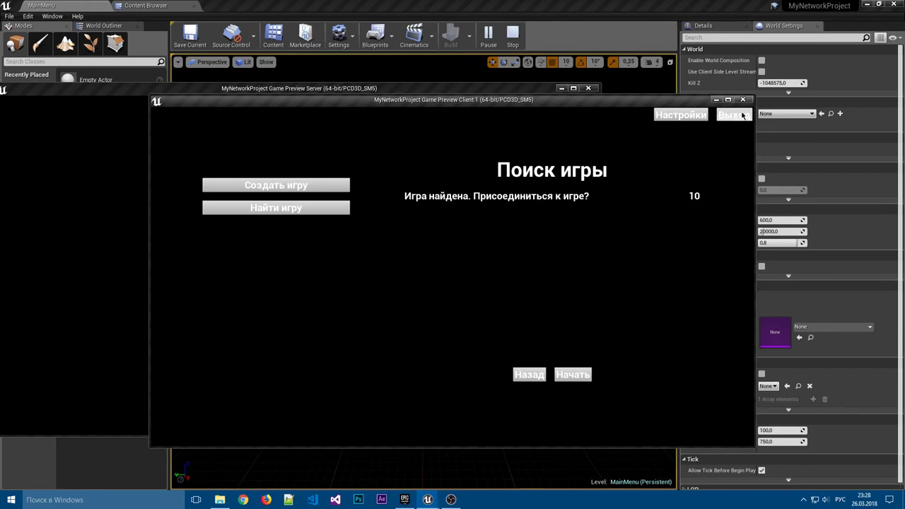
left_click(742, 100)
mouse_move(39, 119)
left_mouse_down()
mouse_move(442, 279)
mouse_move(473, 300)
mouse_move(506, 254)
left_mouse_up()
left_click(21, 43)
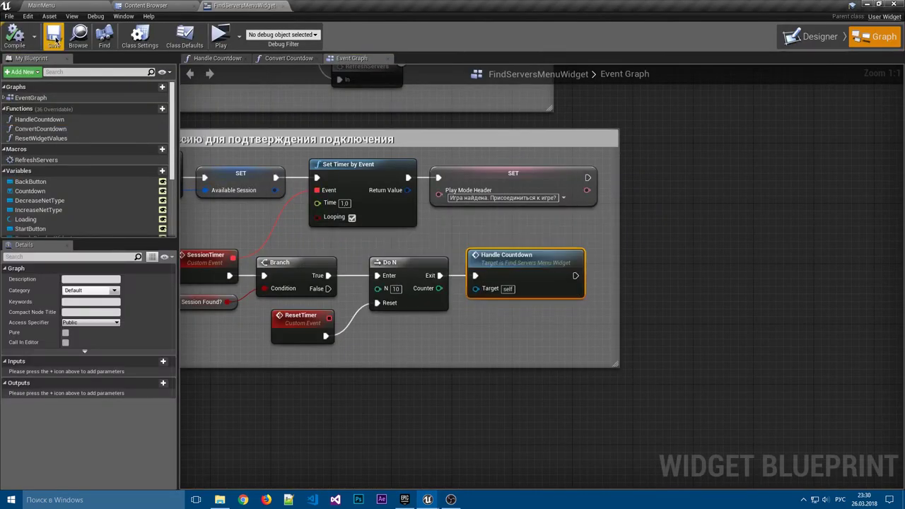
left_click(220, 36)
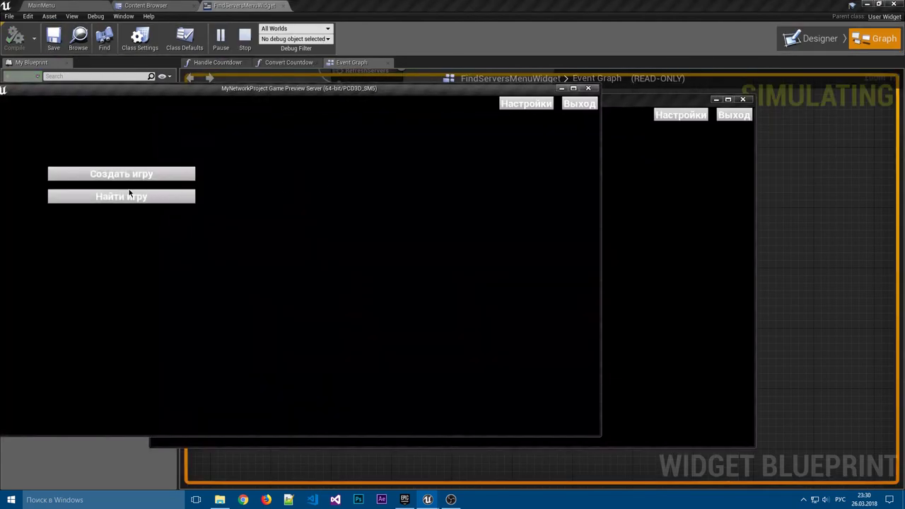
left_click(141, 196)
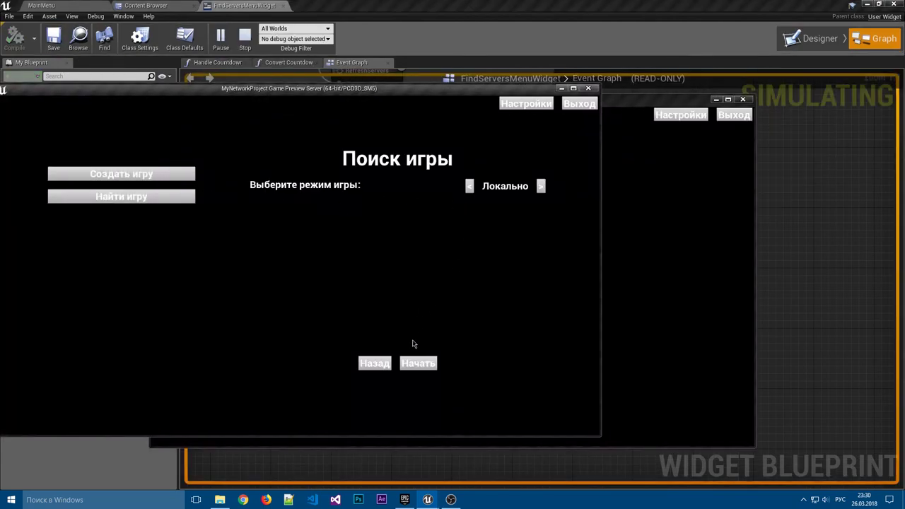
left_click(418, 362)
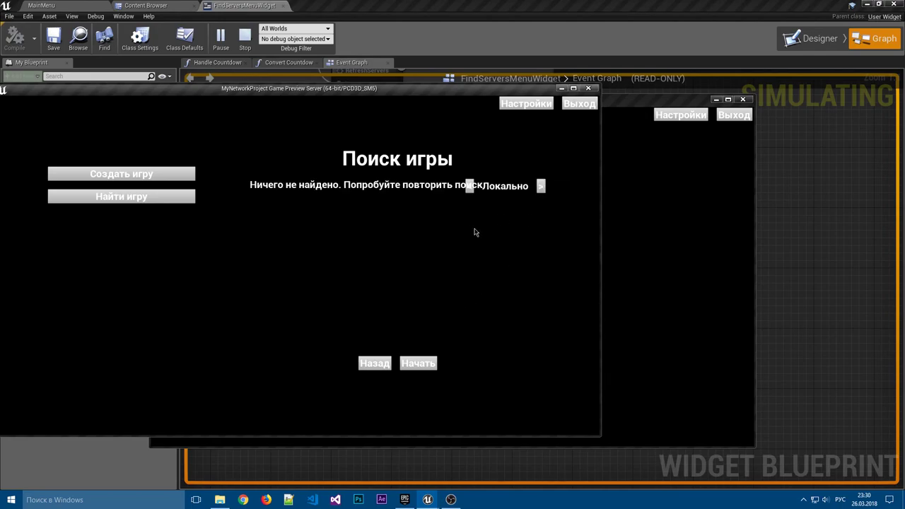
left_click(174, 174)
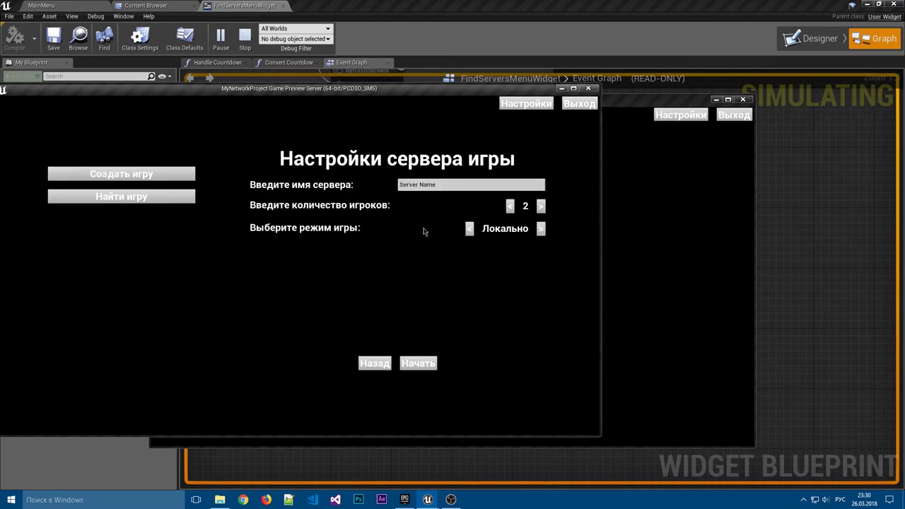
left_click(429, 363)
left_click(675, 293)
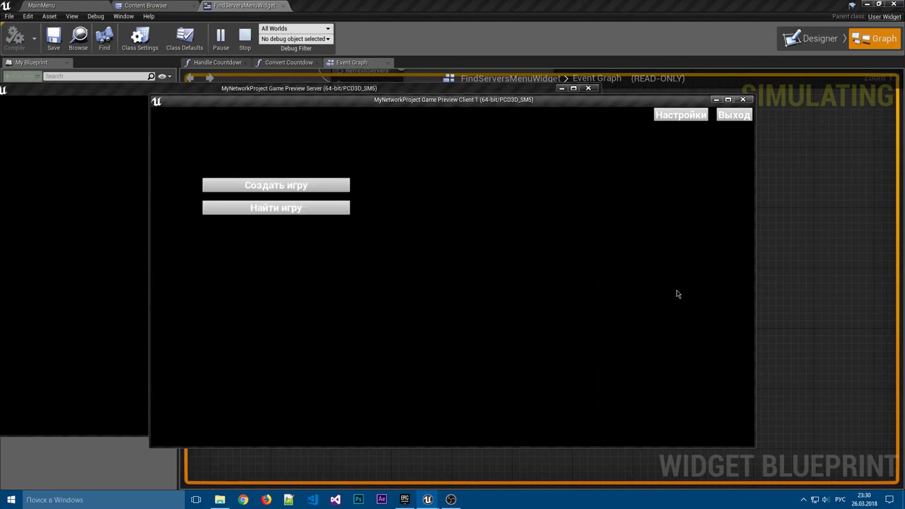
left_click(312, 211)
left_click(559, 373)
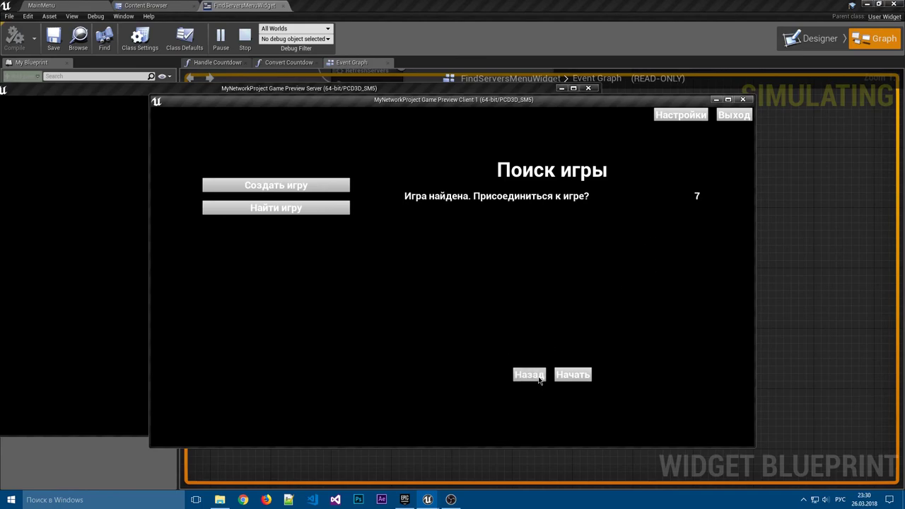
left_click(529, 374)
left_click(303, 215)
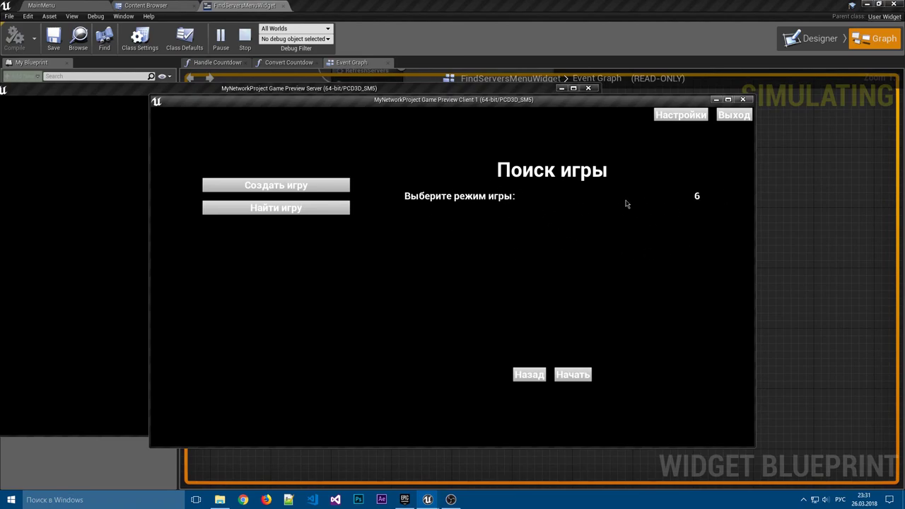
left_click(573, 375)
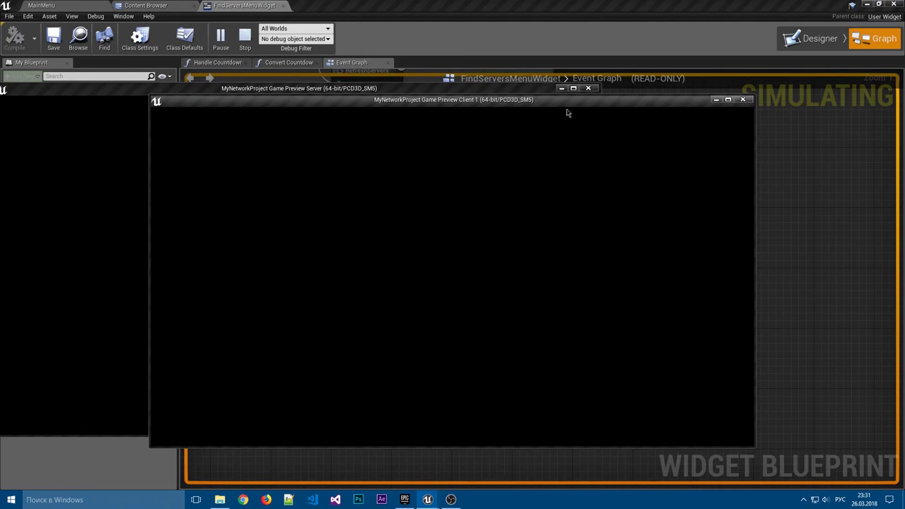
left_click(742, 115)
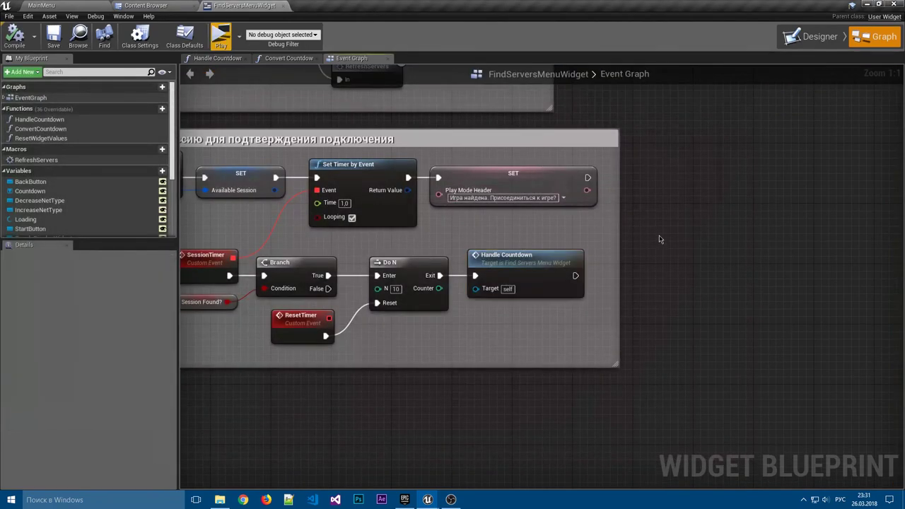
Pan the Event Graph past the countdown and session sections to the Свернуть меню comment.
right_click_drag(673, 253, 718, 205)
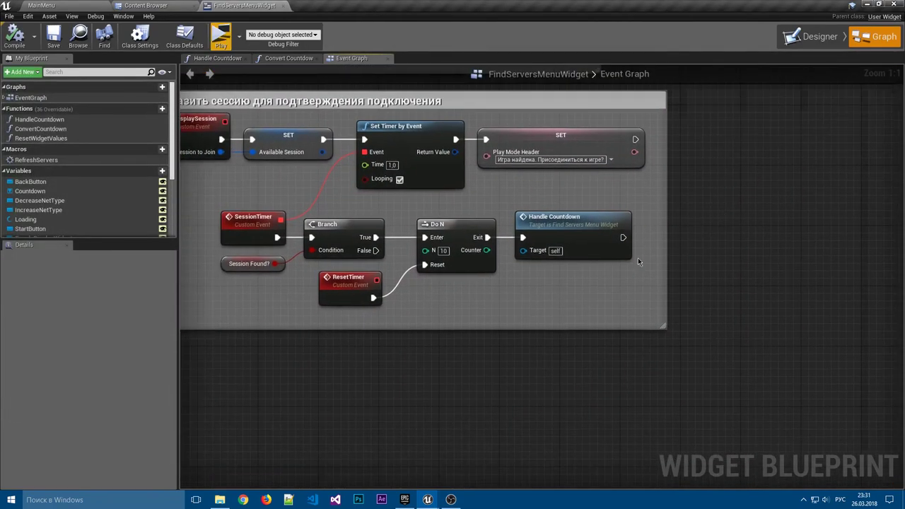
right_click_drag(637, 262, 727, 305)
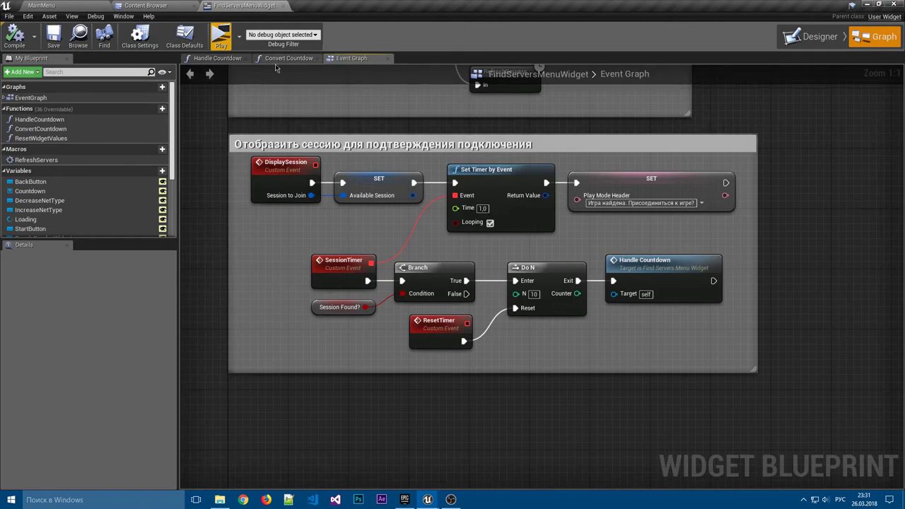
right_click_drag(382, 74, 404, 274)
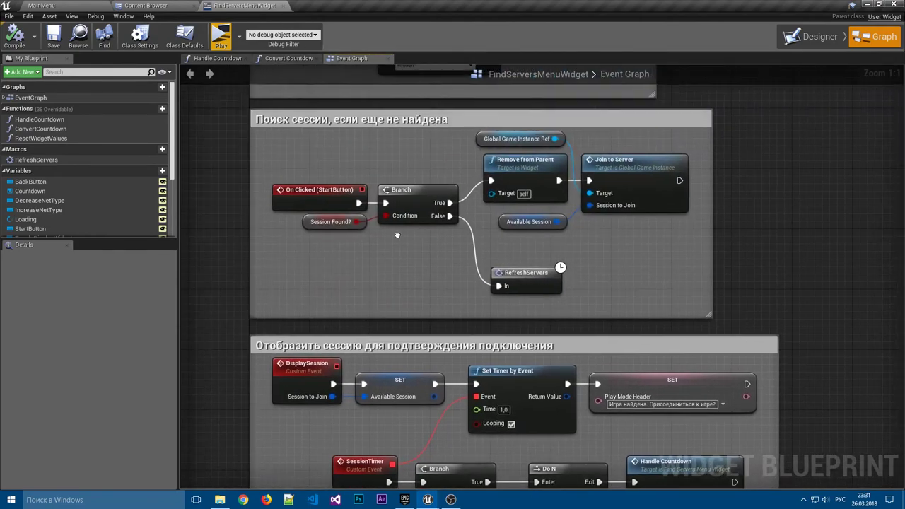
scroll(404, 269, "down", 2)
scroll(408, 285, "up", 1)
scroll(408, 284, "up", 1)
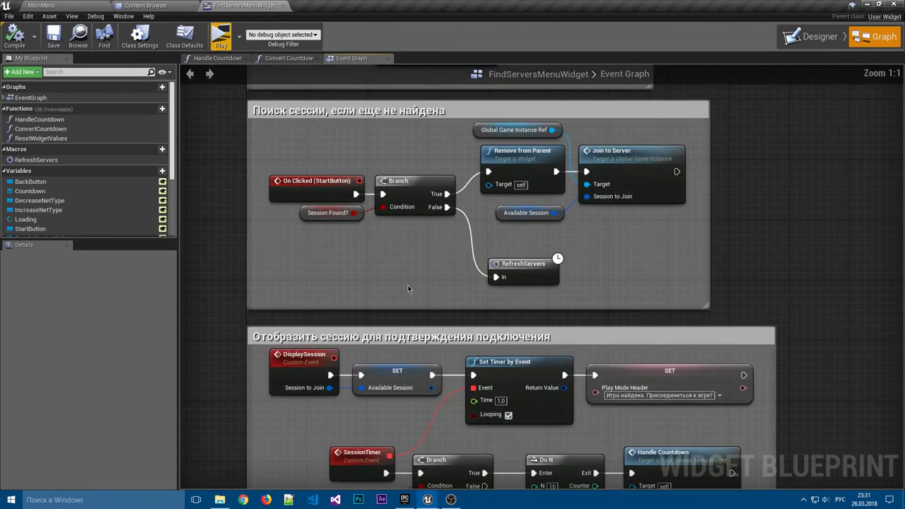
right_click_drag(408, 285, 392, 210)
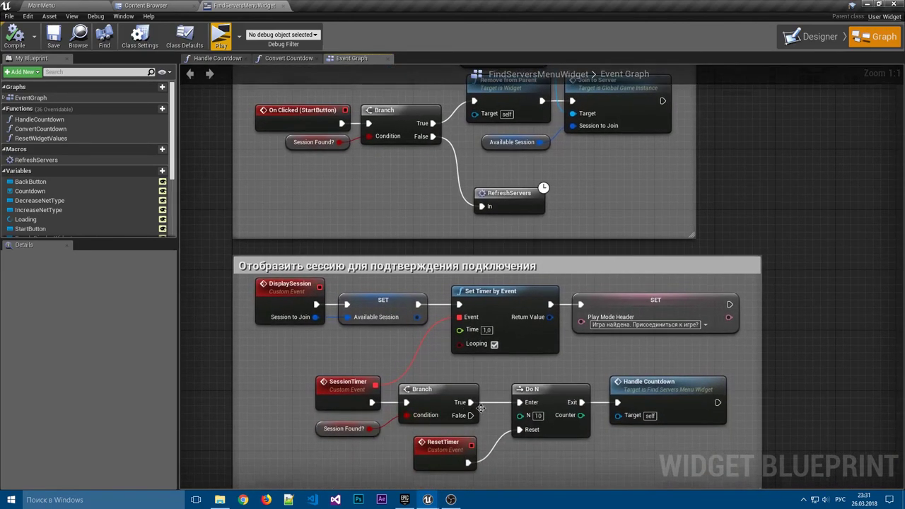
right_click_drag(464, 395, 451, 341)
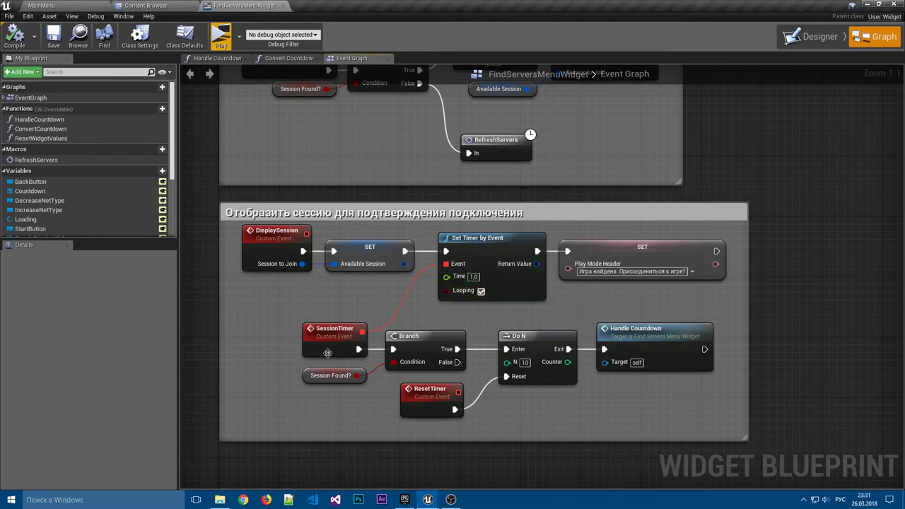
right_click_drag(424, 216, 424, 320)
right_click_drag(417, 269, 414, 370)
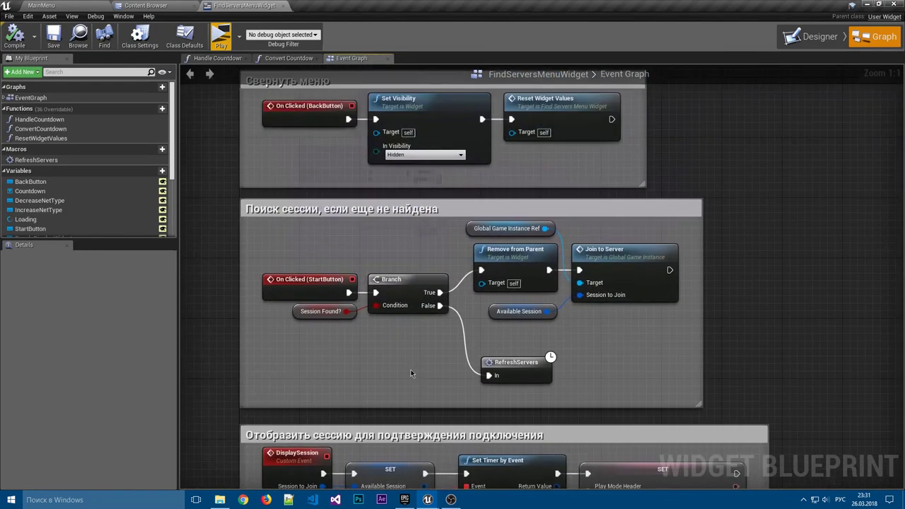
right_click_drag(389, 166, 388, 319)
right_click_drag(387, 266, 388, 377)
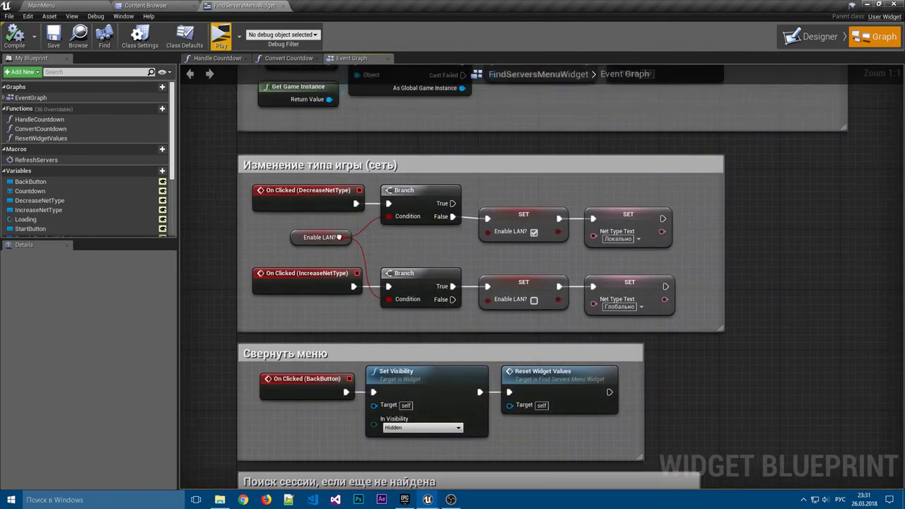
right_click_drag(390, 263, 393, 404)
scroll(328, 167, "down", 1)
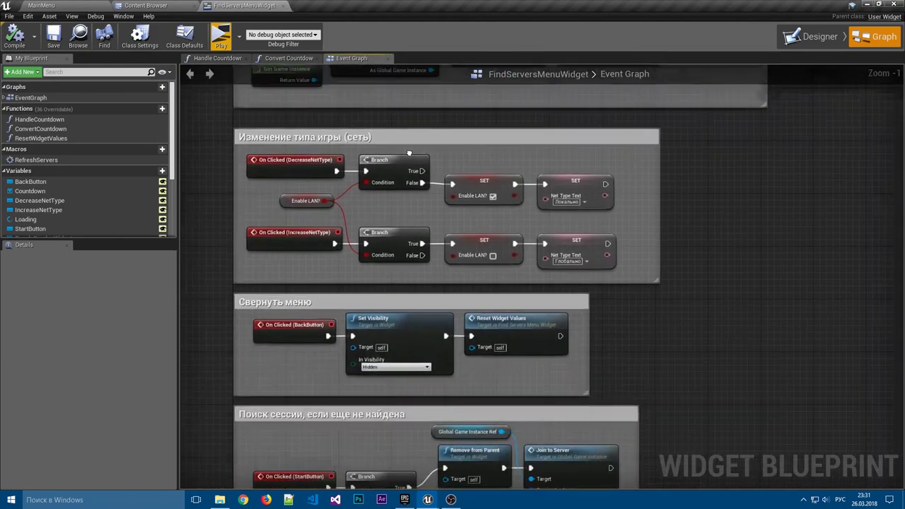
right_click_drag(328, 166, 328, 91)
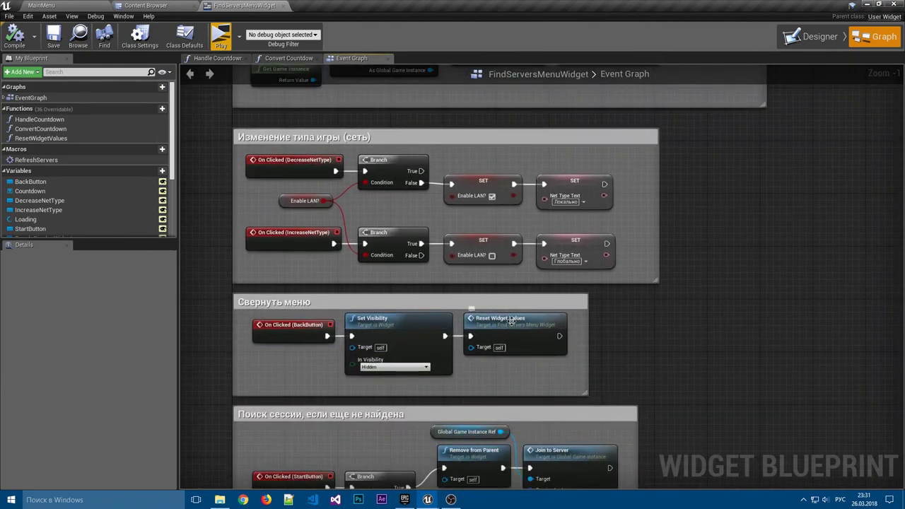
Open the Reset Widget Values function graph and drag in the SessionFound? variable.
double_click(508, 323)
scroll(96, 192, "down", 3)
mouse_move(39, 161)
left_mouse_down()
mouse_move(832, 328)
mouse_move(838, 300)
left_mouse_up()
Attach a SET Session Found? node, left false, after Net Type Text, plus an extra Available Session setter.
right_click_drag(838, 300, 388, 272)
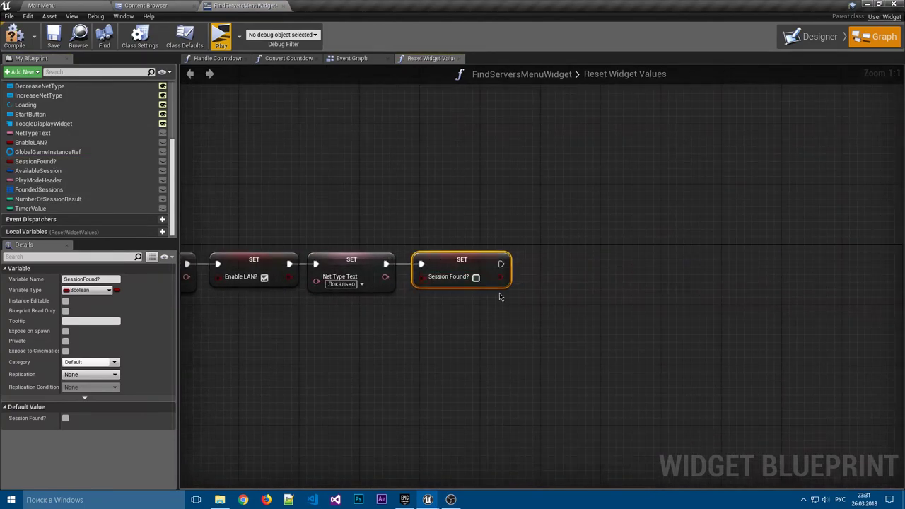
left_click_drag(39, 171, 521, 265)
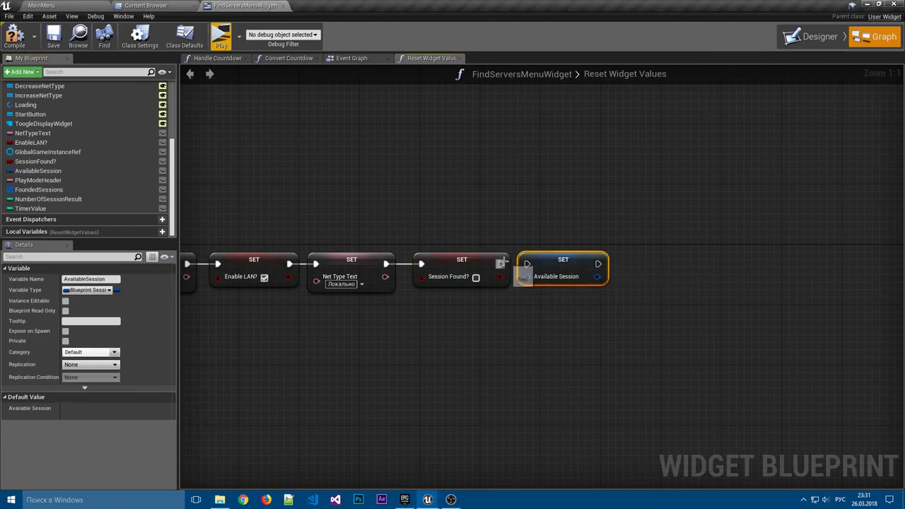
left_click_drag(501, 263, 527, 267)
key("Escape")
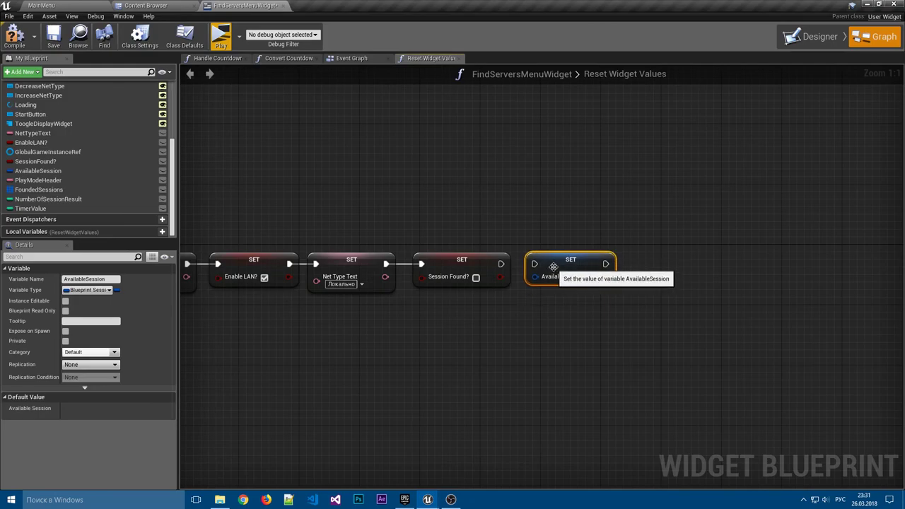
key("Delete")
key("ctrl+z")
Delete the stray SET Available Session node so Session Found? ends the chain.
left_click_drag(535, 276, 467, 316)
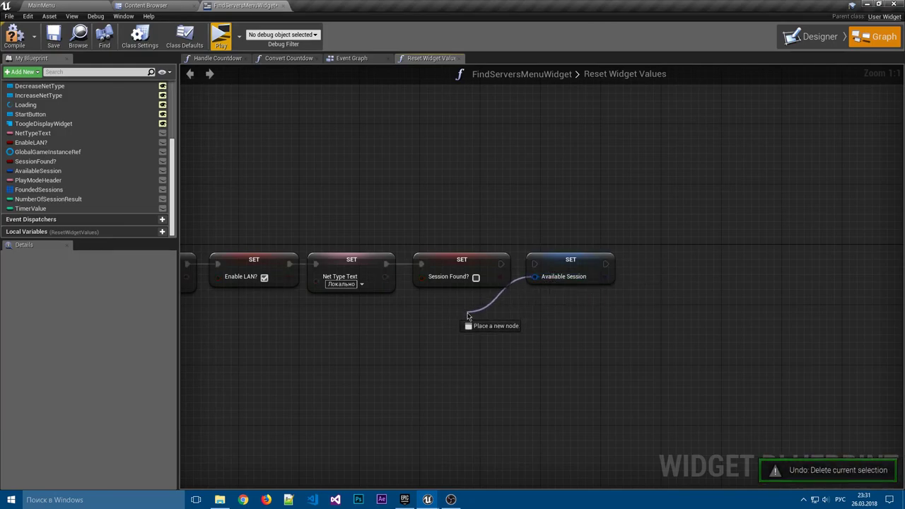
type("cy")
key("BackSpace")
key("BackSpace")
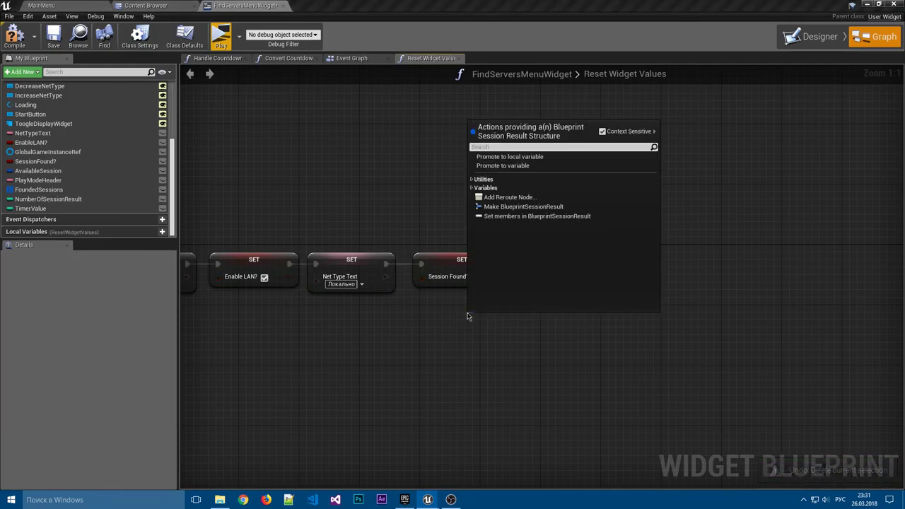
key("alt+shift")
type("cy")
key("BackSpace")
key("BackSpace")
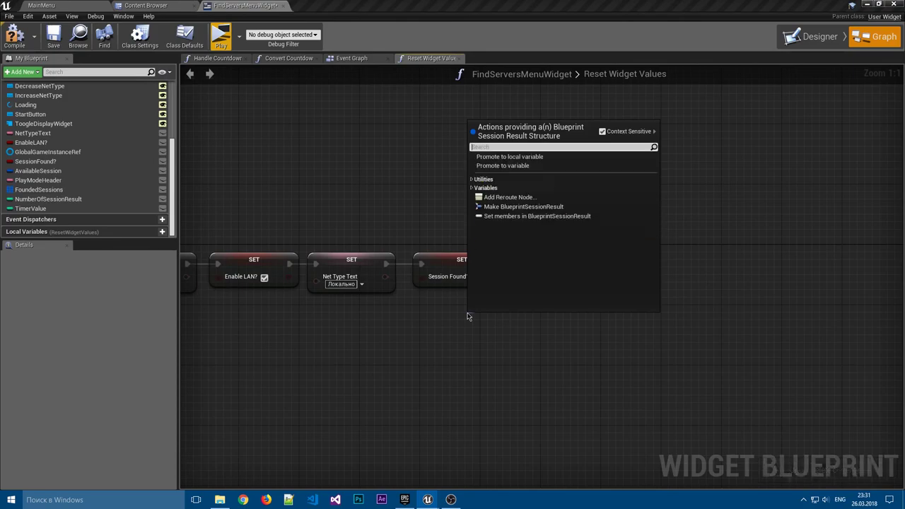
type("n")
key("BackSpace")
type("non")
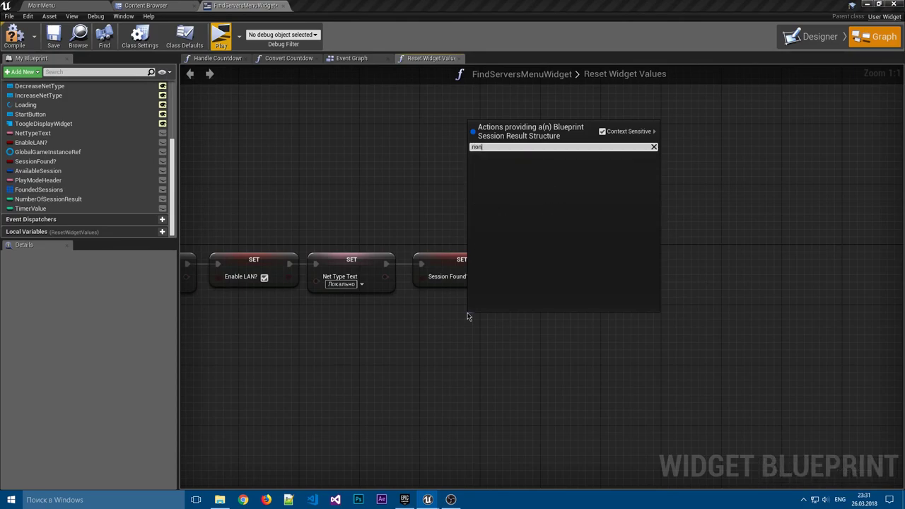
key("BackSpace")
key("BackSpace")
key("BackSpace")
key("Return")
left_click_drag(620, 311, 574, 256)
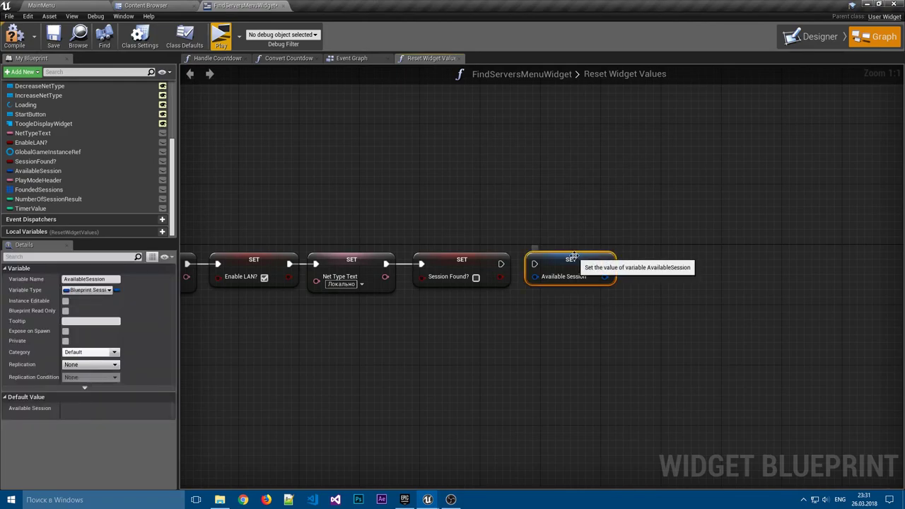
key("Delete")
scroll(75, 178, "up", 1)
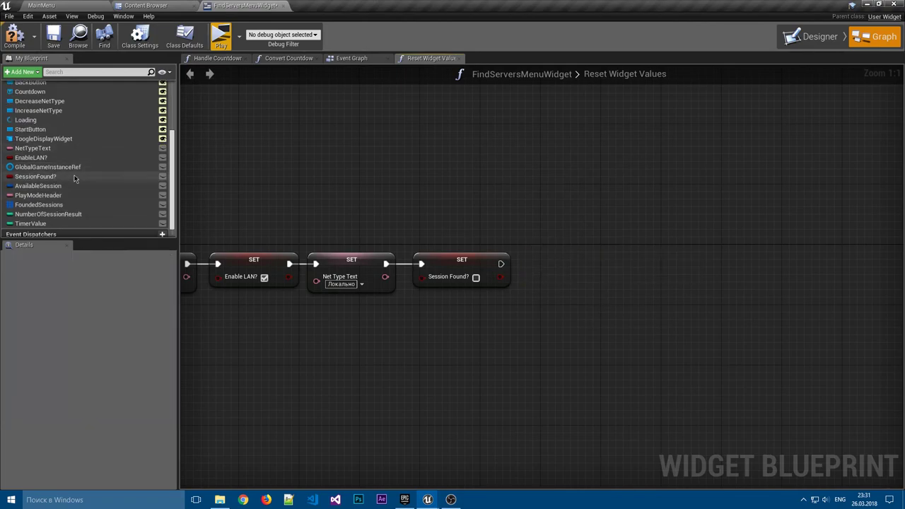
left_click(217, 44)
left_click(121, 174)
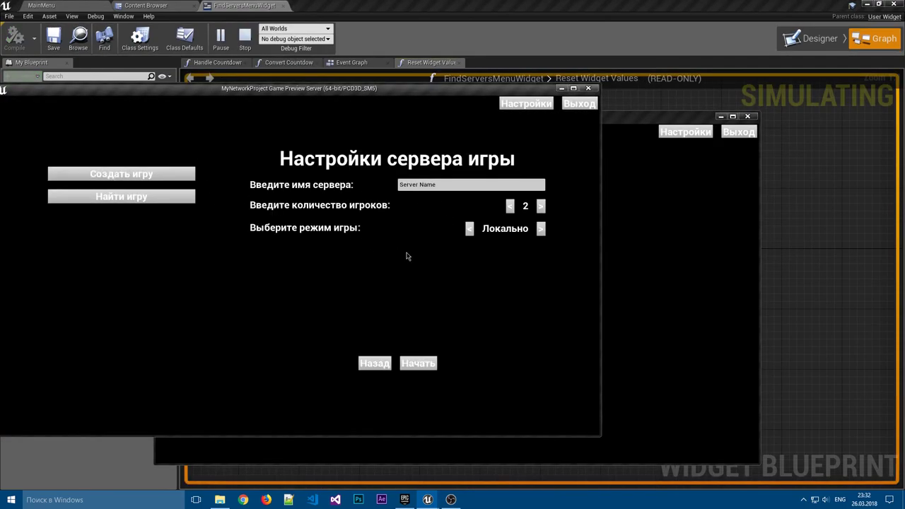
left_click(432, 366)
left_click(604, 344)
left_click(333, 228)
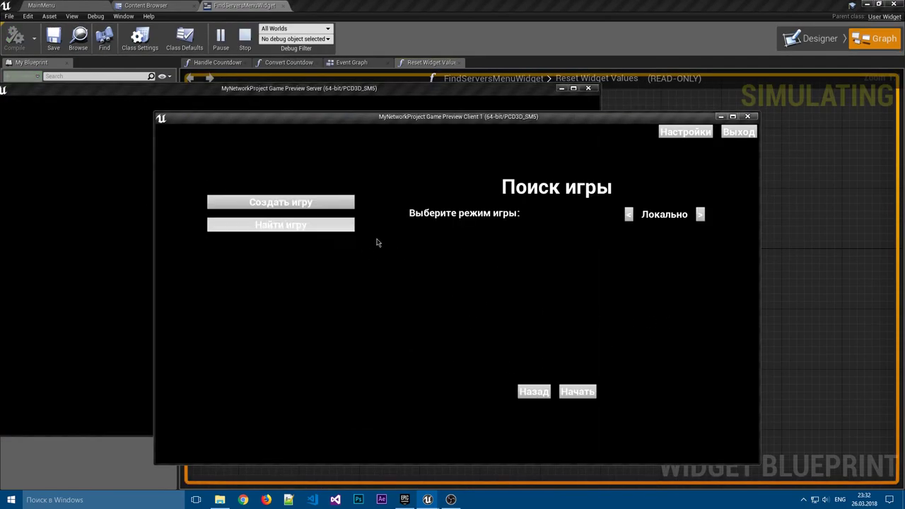
left_click(573, 391)
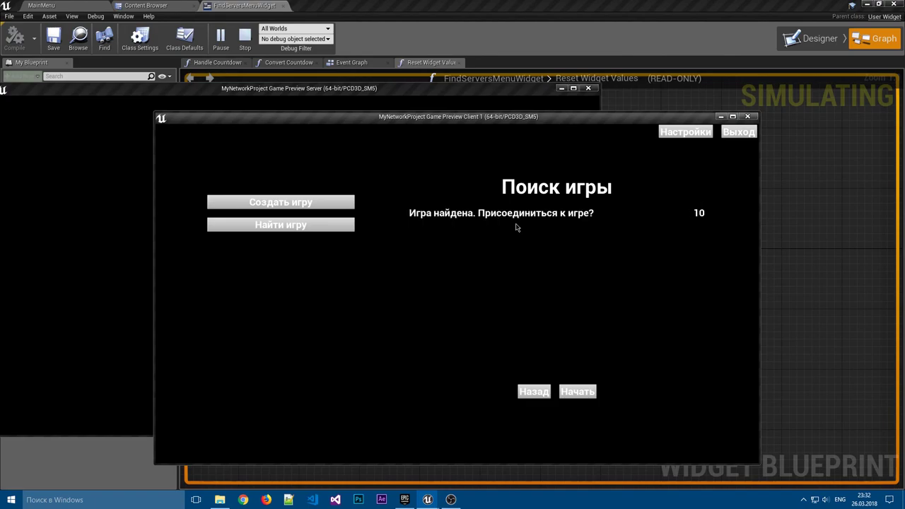
left_click(534, 395)
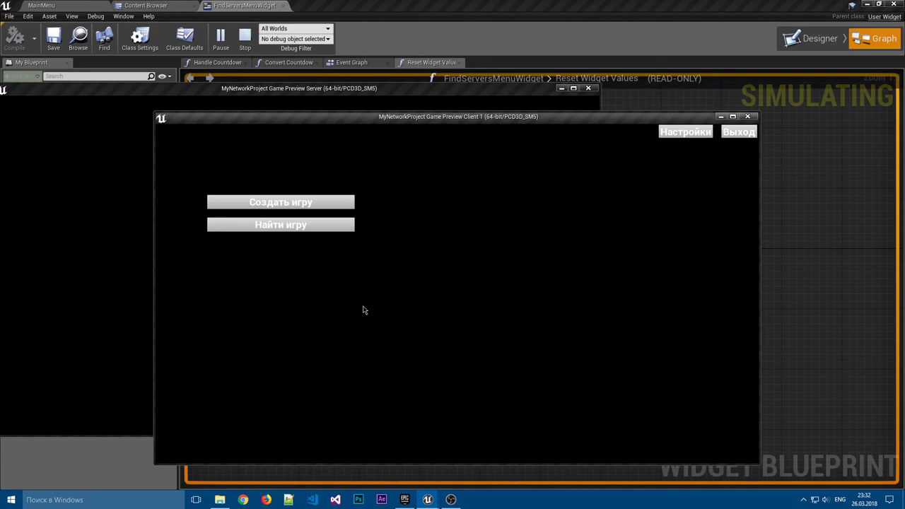
left_click(307, 224)
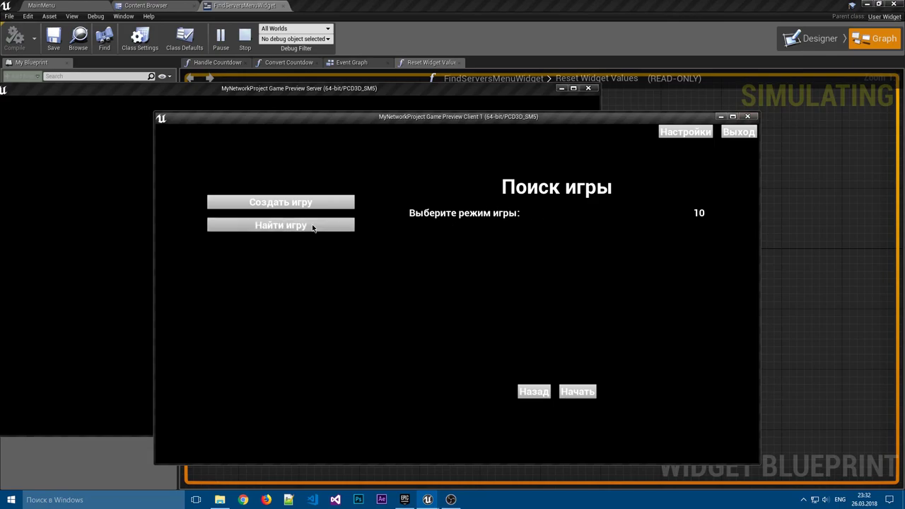
left_click(534, 391)
left_click(751, 118)
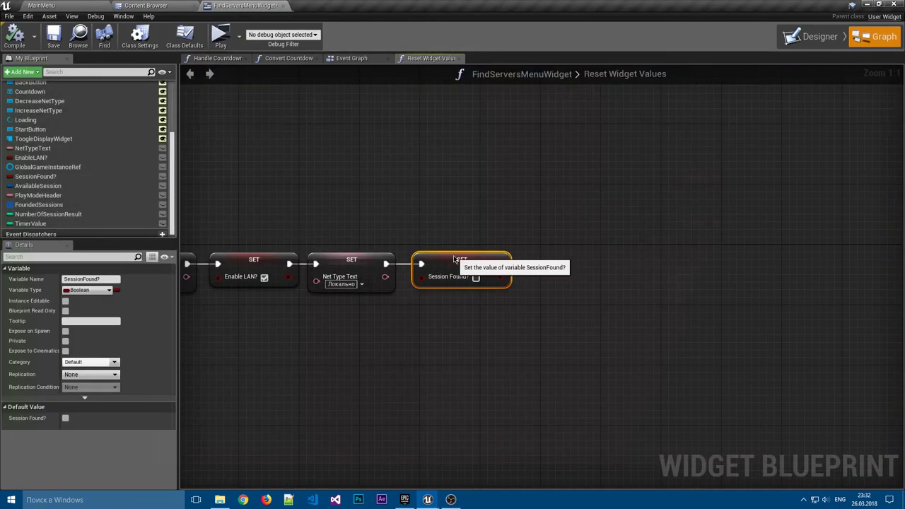
Add a FoundedSessions getter with a Clear node below the Session Found? chain.
left_click_drag(453, 256, 447, 255)
left_click(296, 177)
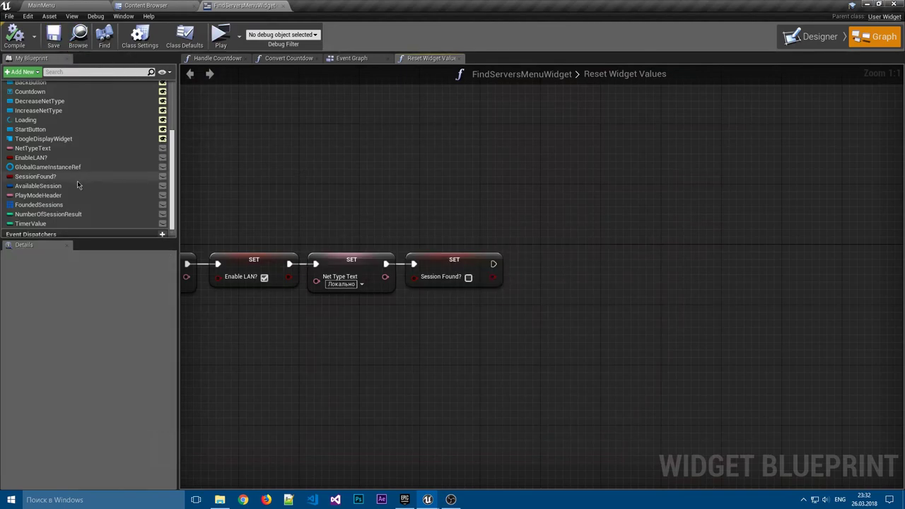
scroll(42, 198, "down", 1)
left_click(40, 193)
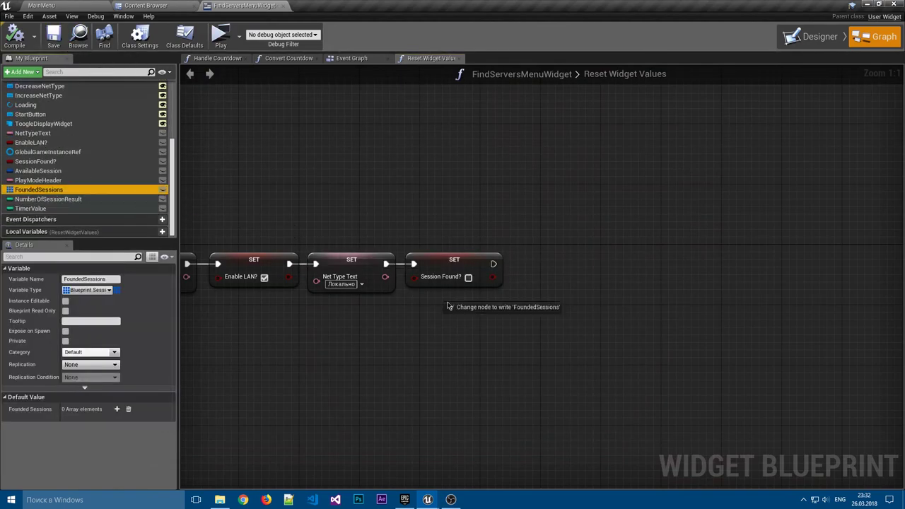
left_click_drag(40, 191, 463, 315)
left_click(472, 323)
left_click_drag(527, 320, 555, 285)
type("clear")
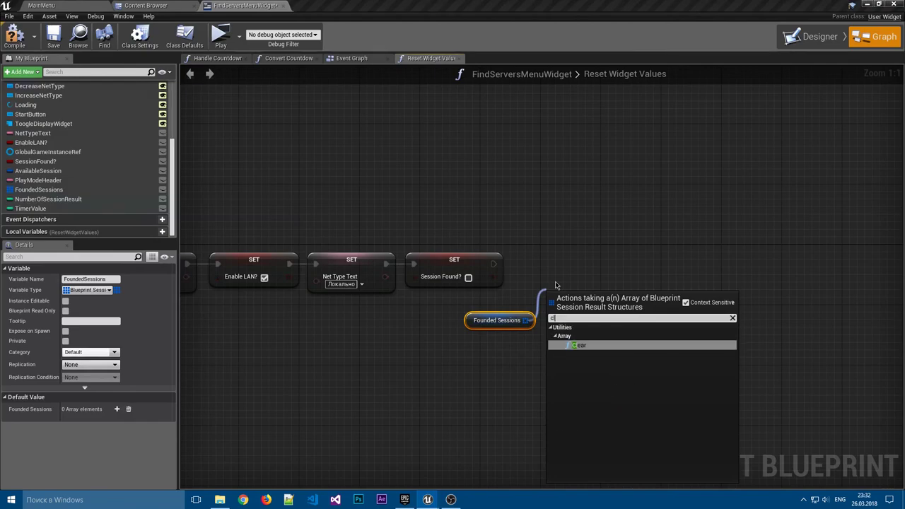
key("Return")
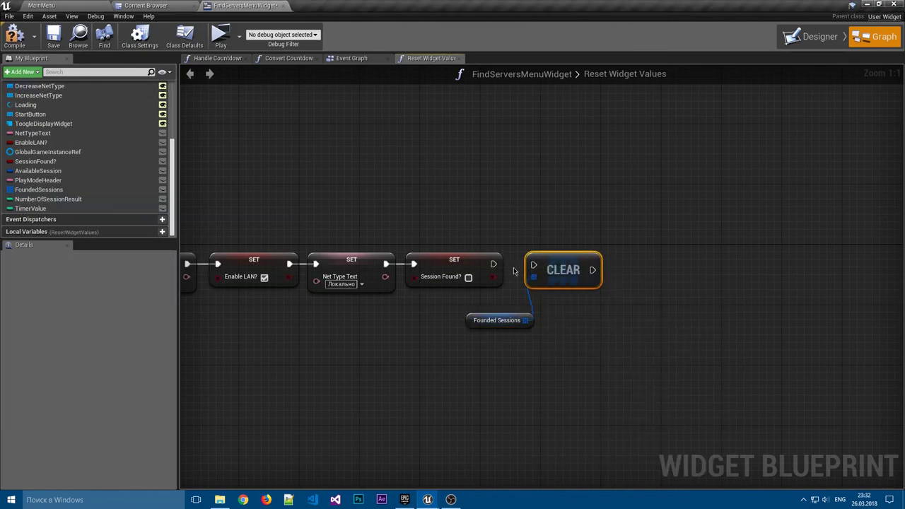
Delete the trial Clear node and its getter, compile, and return to the Event Graph.
left_click_drag(571, 323, 509, 297)
key("Delete")
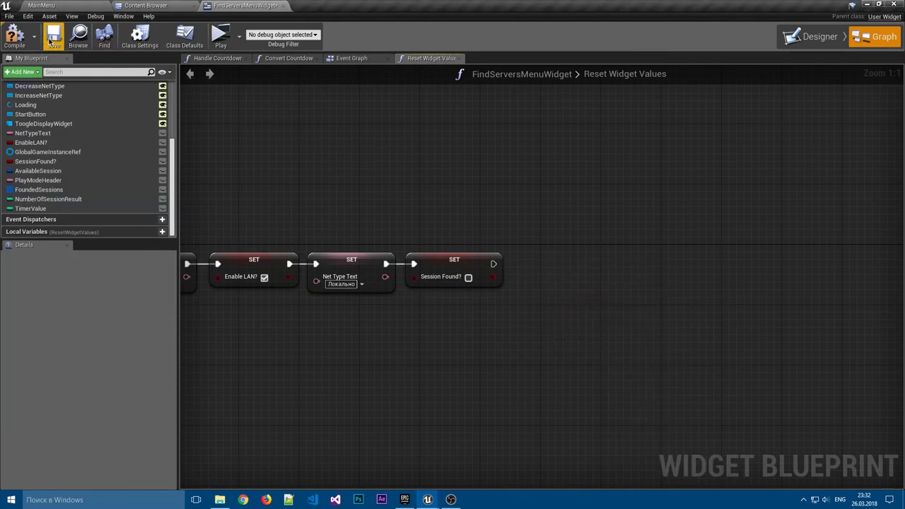
left_click(33, 37)
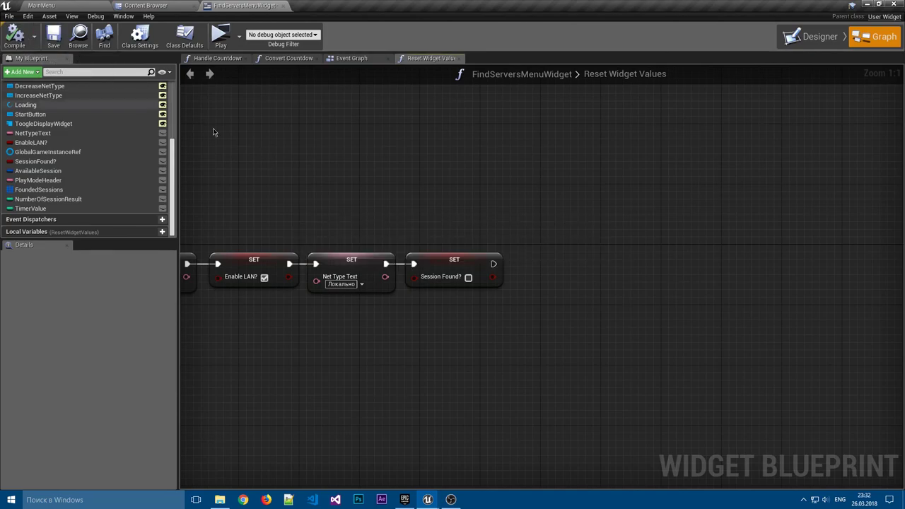
left_click(353, 58)
mouse_move(684, 290)
right_mouse_down()
mouse_move(670, 328)
mouse_move(627, 160)
right_mouse_up()
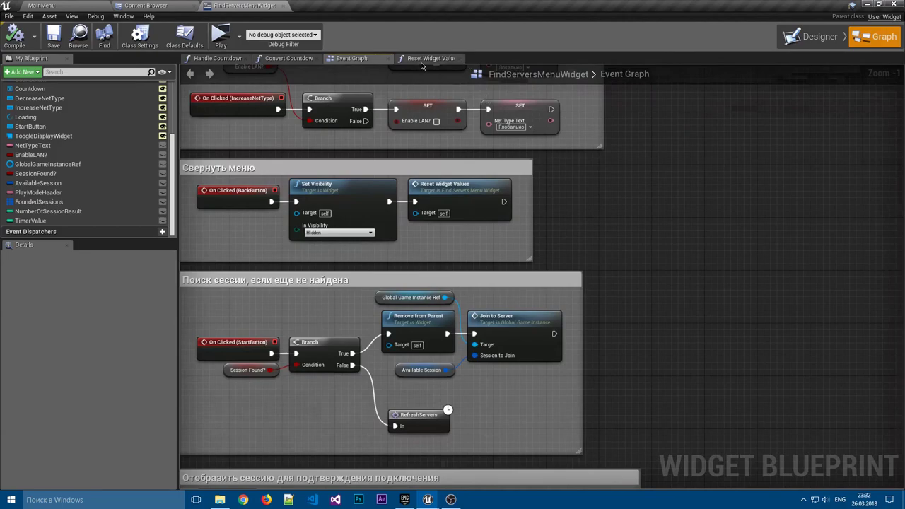
Inspect the Reset Widget Values function graph and its purple entry node.
left_click(424, 59)
right_click_drag(534, 249, 686, 202)
right_click_drag(439, 308, 558, 325)
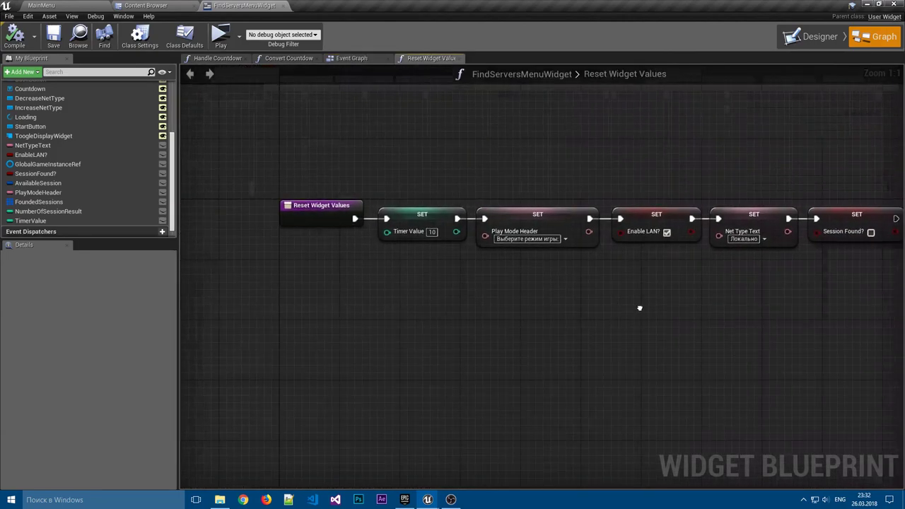
Resize the back-button comment box in the Event Graph, then reopen Reset Widget Values.
left_click(364, 59)
right_click_drag(666, 298, 541, 247)
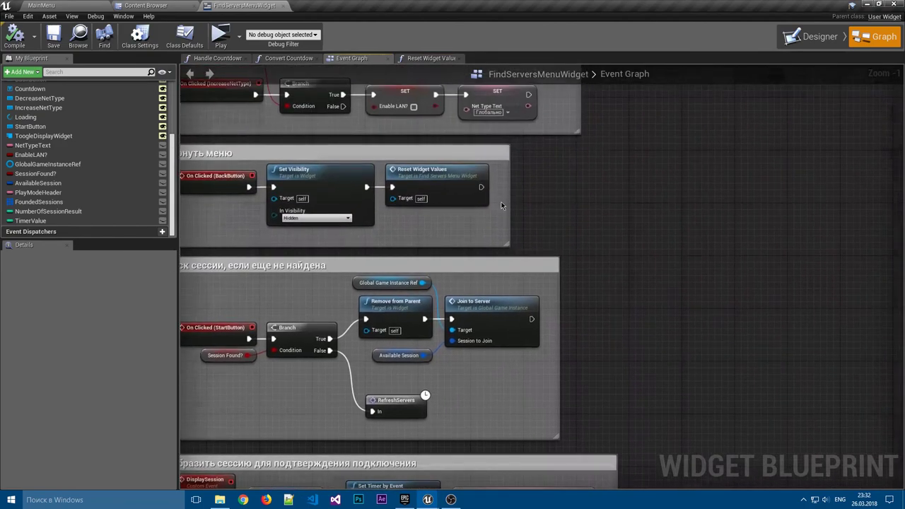
left_click_drag(509, 206, 634, 202)
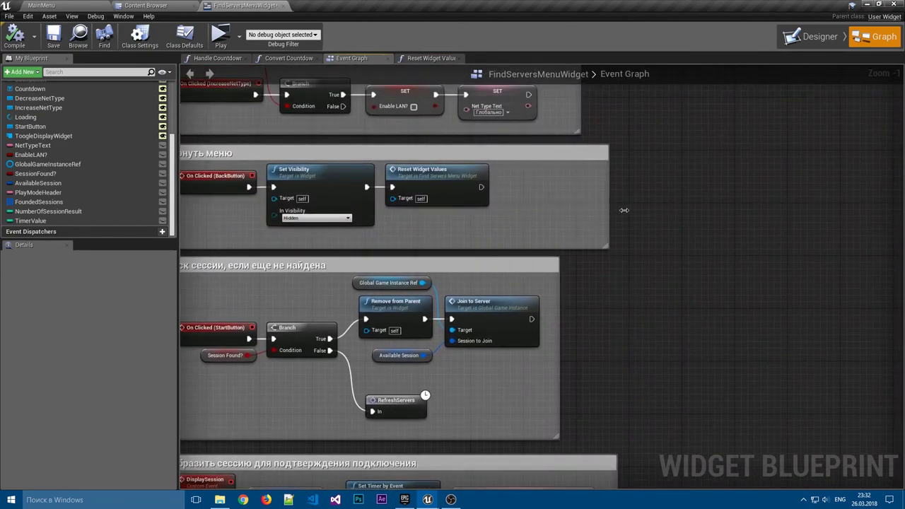
right_click_drag(509, 205, 518, 205)
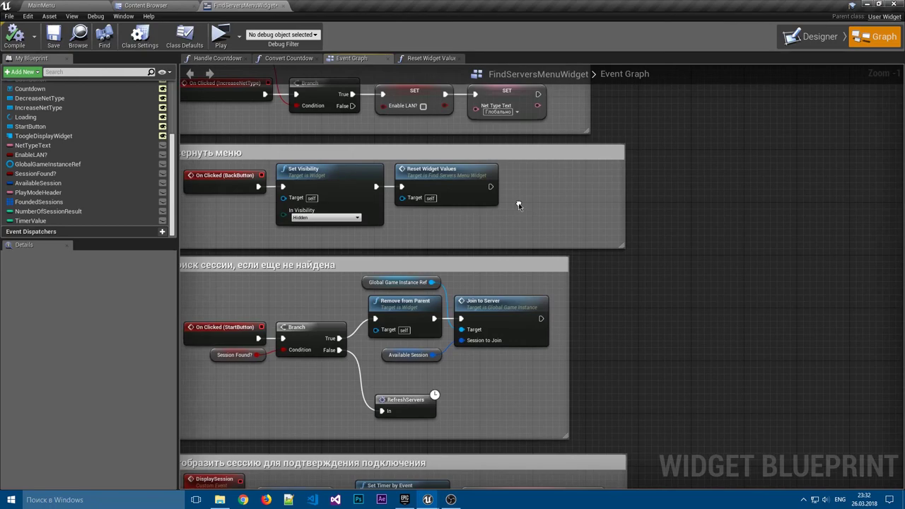
left_click_drag(624, 189, 557, 189)
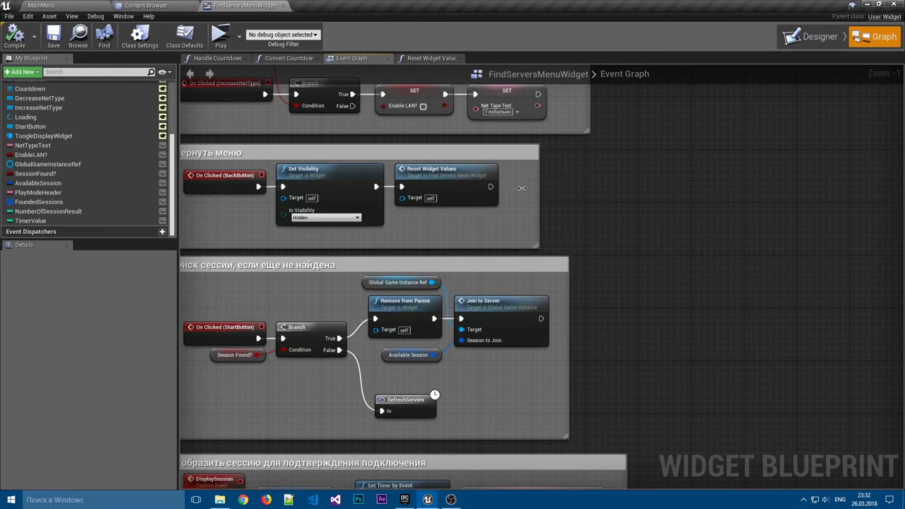
right_click_drag(611, 194, 555, 326)
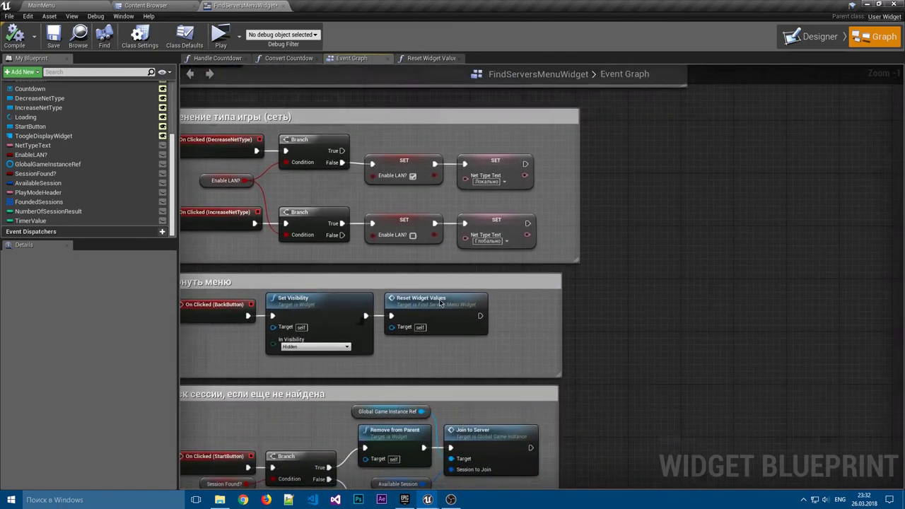
double_click(439, 306)
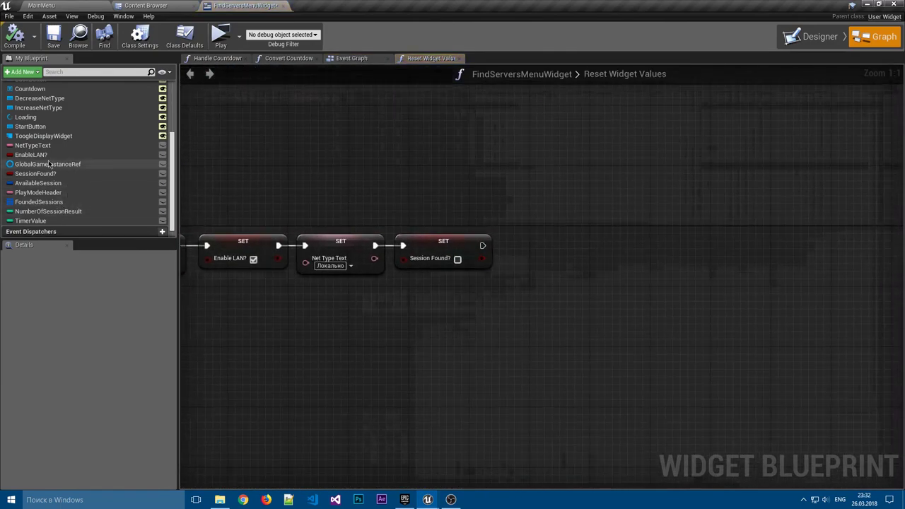
Add a Toogle Display Widget getter feeding a new Set Active Widget Index node.
left_click_drag(43, 135, 401, 290)
left_click(468, 296)
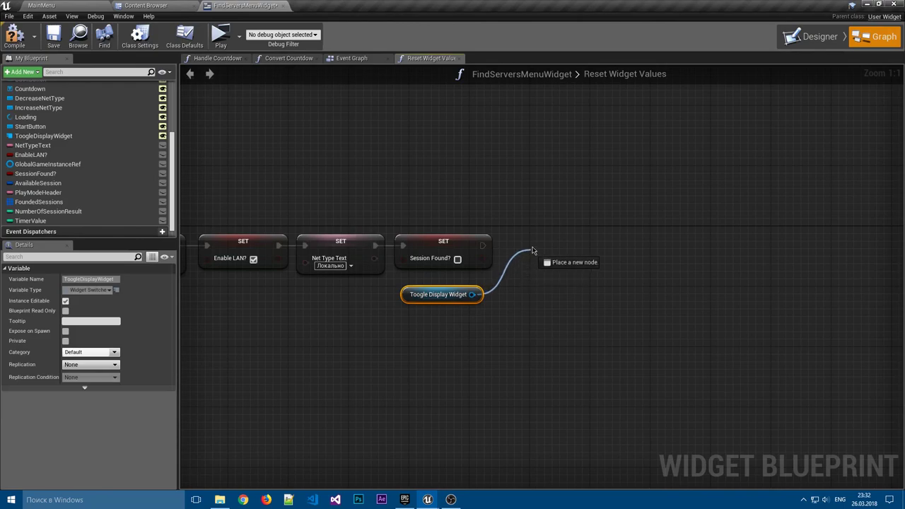
left_click_drag(469, 296, 534, 249)
type("set")
key("Up")
type("in")
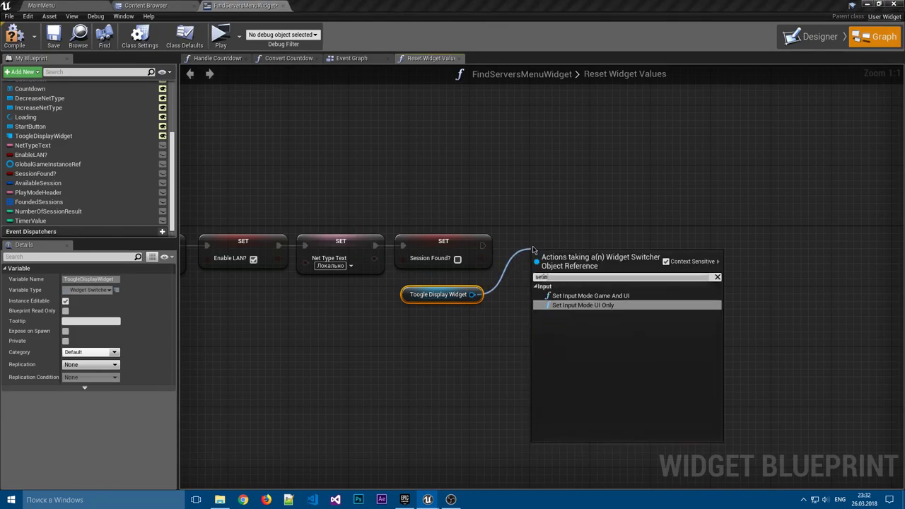
key("BackSpace")
key("BackSpace")
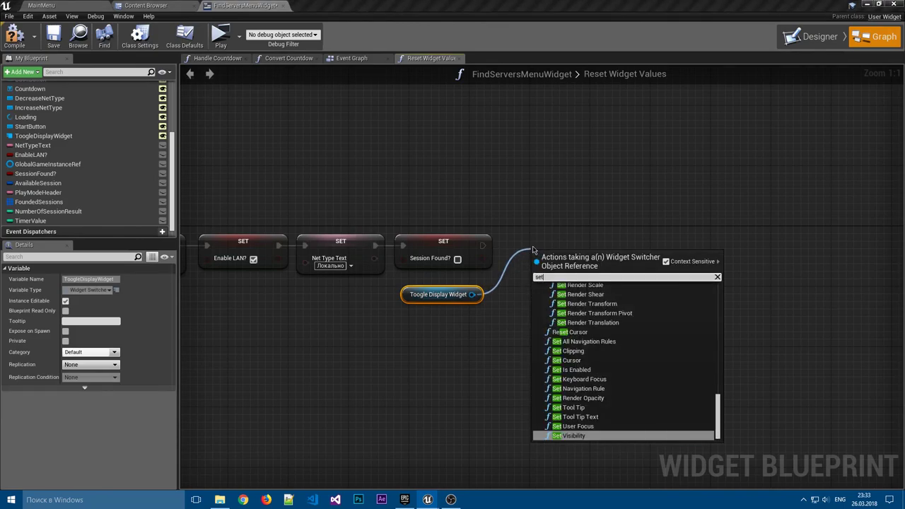
type("act")
key("Return")
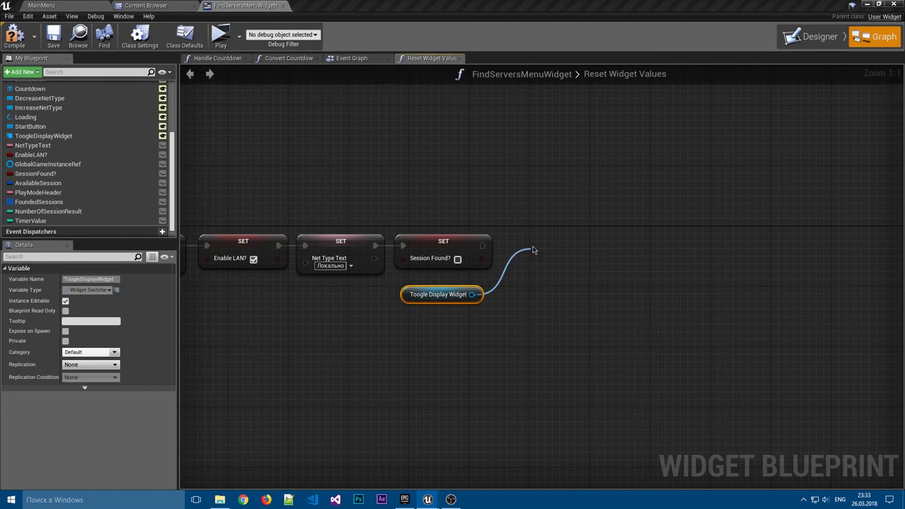
Chain Set Active Widget Index after the Session Found? SET and save the blueprint.
mouse_move(481, 245)
left_mouse_down()
mouse_move(537, 276)
mouse_move(554, 225)
left_mouse_up()
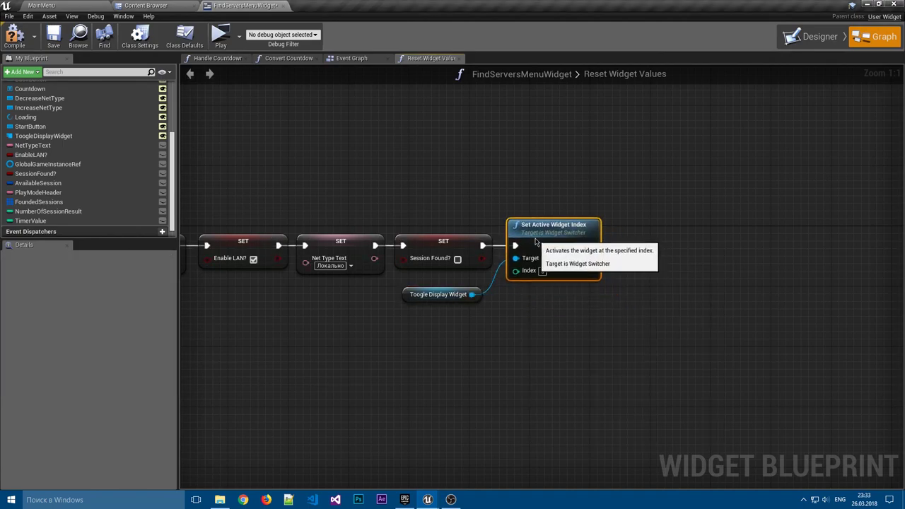
left_click_drag(470, 294, 478, 278)
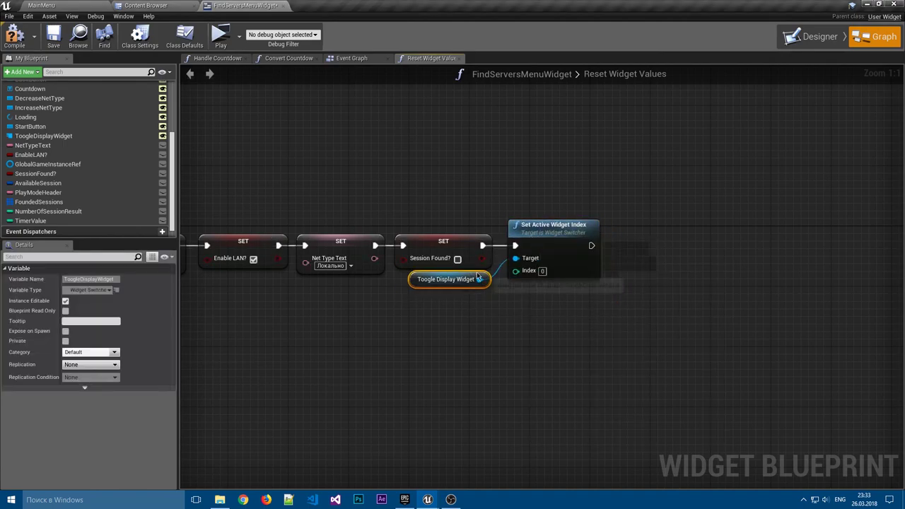
left_click(53, 36)
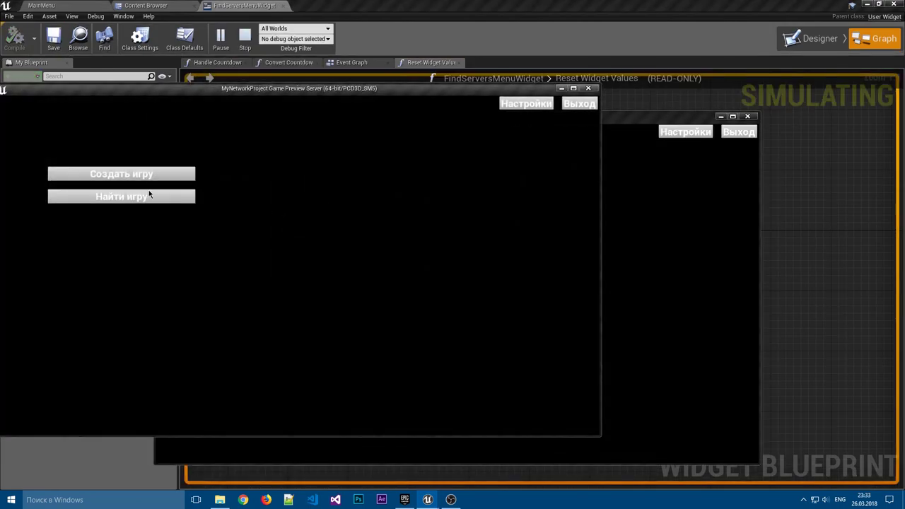
left_click(149, 177)
left_click(417, 364)
left_click(640, 319)
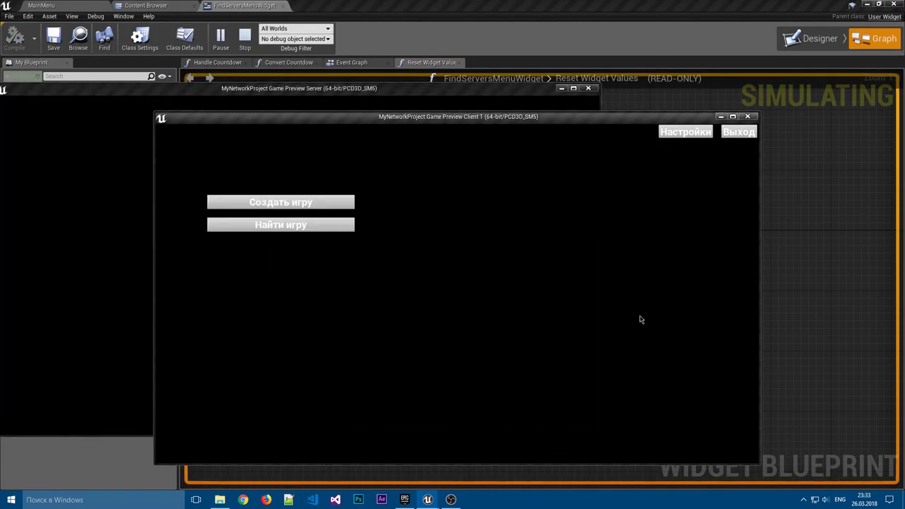
left_click(323, 225)
left_click(586, 393)
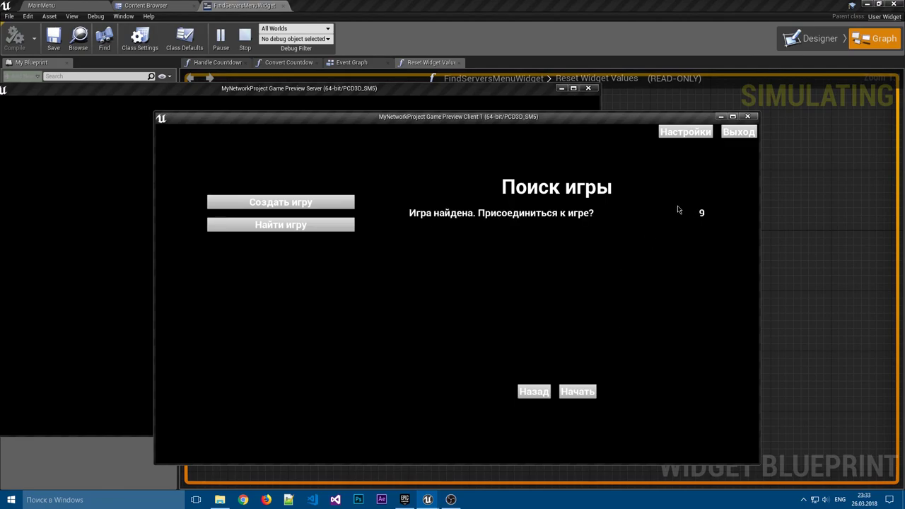
left_click(532, 393)
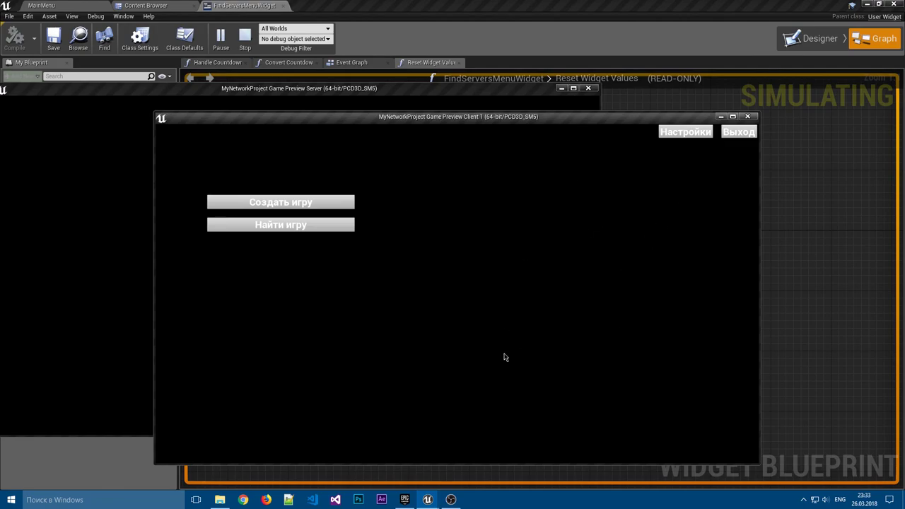
left_click(249, 226)
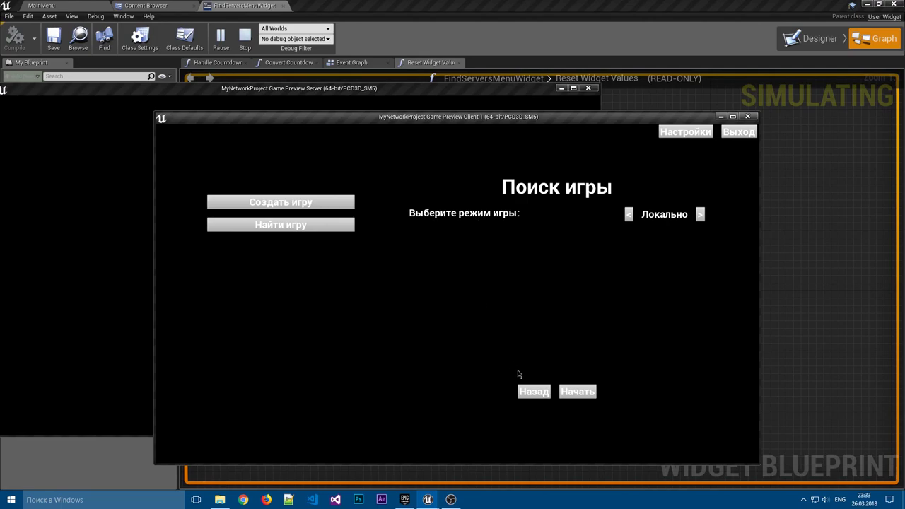
left_click(534, 391)
left_click(313, 226)
left_click(577, 392)
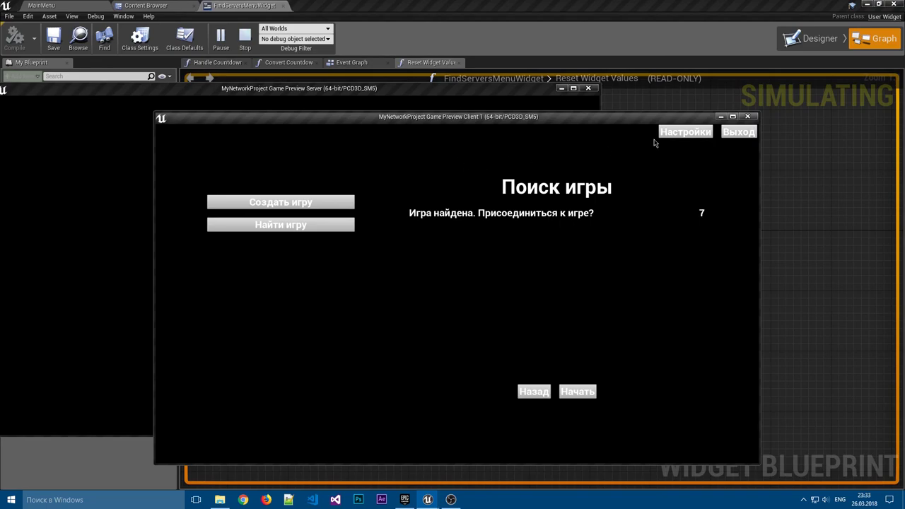
left_click(747, 116)
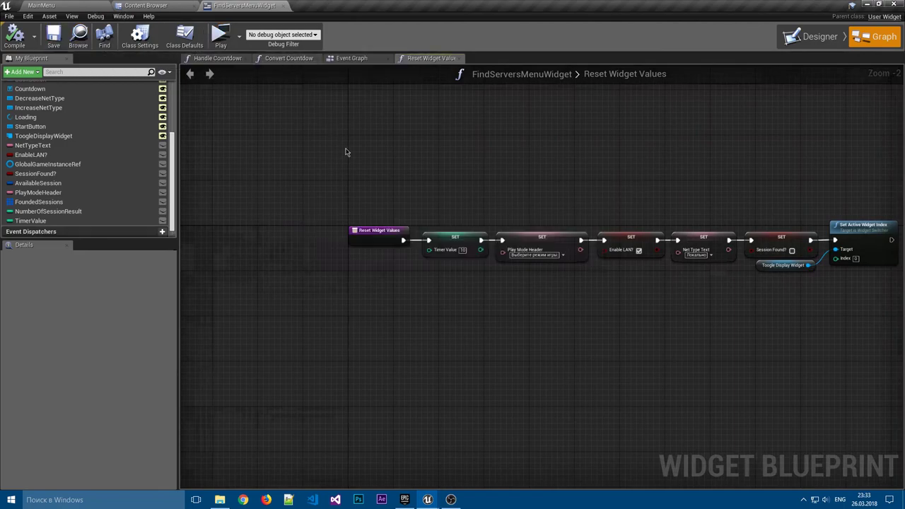
Open FindServersMenuWidget from the Content Browser in its Designer layout.
left_click(353, 58)
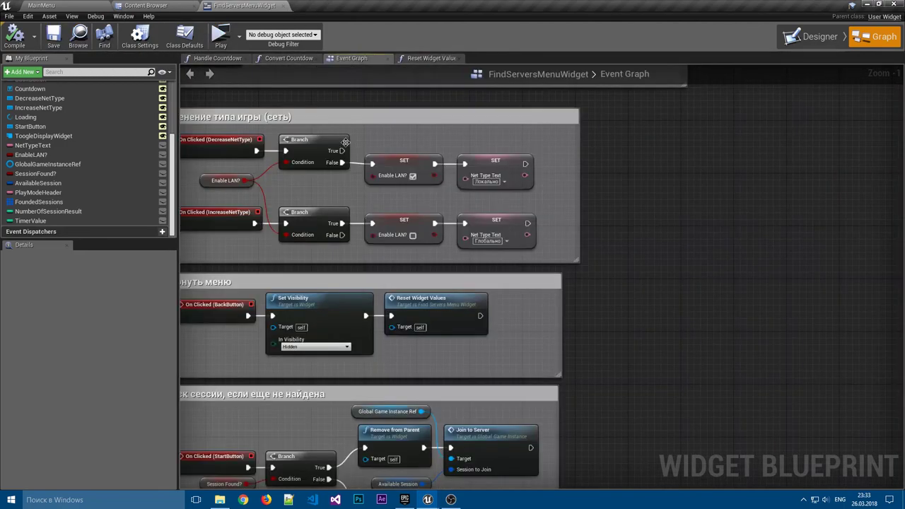
left_click(296, 58)
key("ctrl+b")
left_click(296, 94)
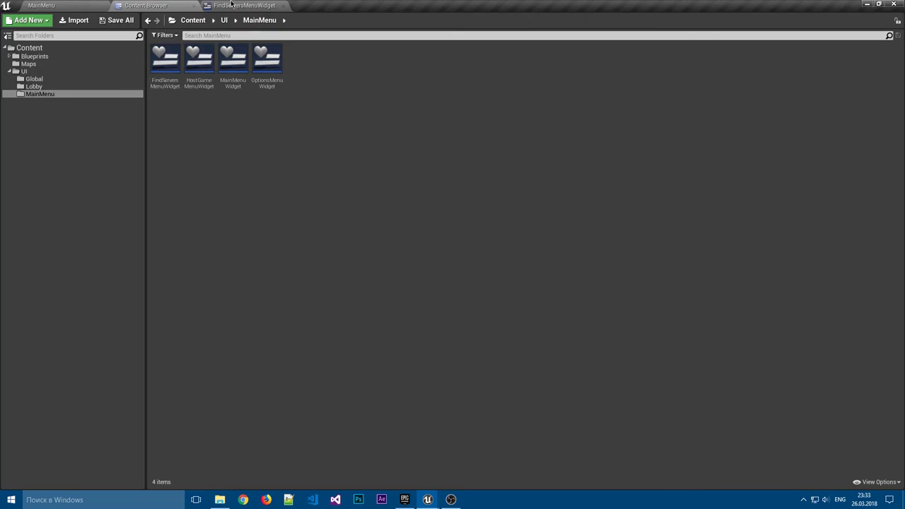
left_click(244, 4)
left_click(810, 36)
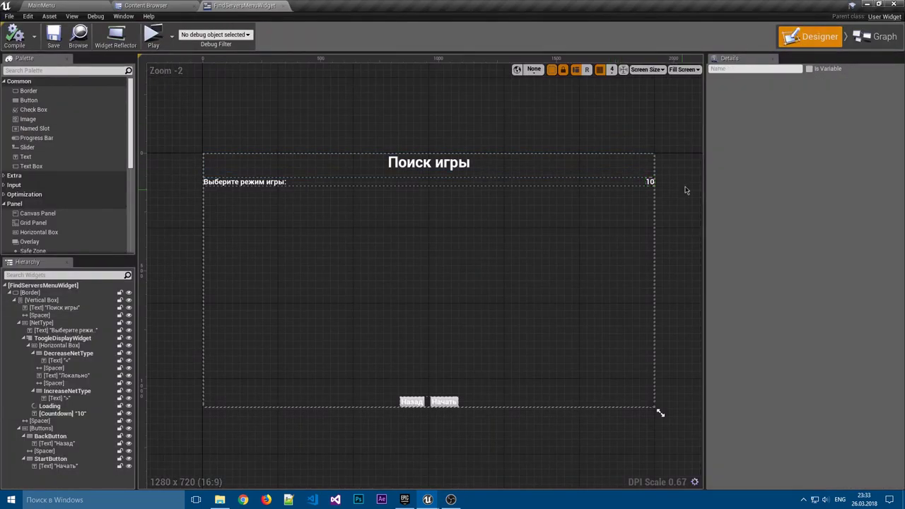
Glance at the MainMenu level, then return to the UI/MainMenu folder.
left_click(44, 6)
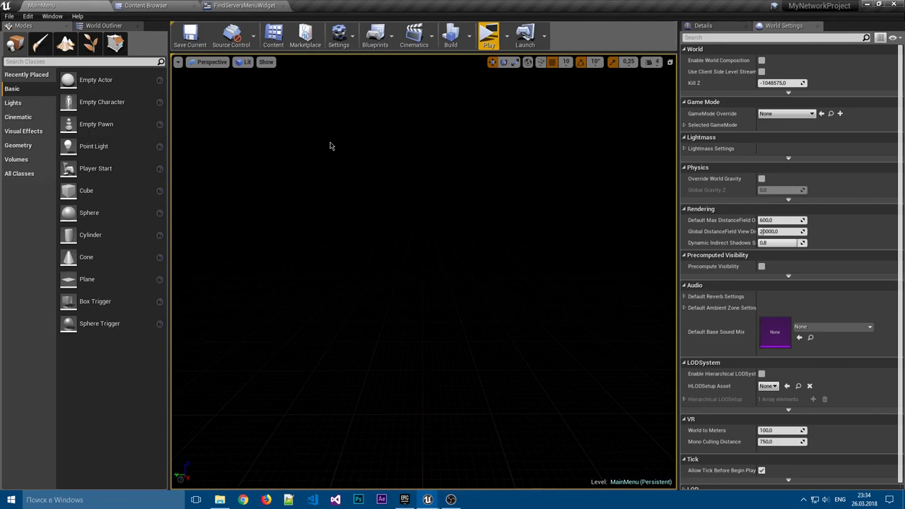
left_click(250, 5)
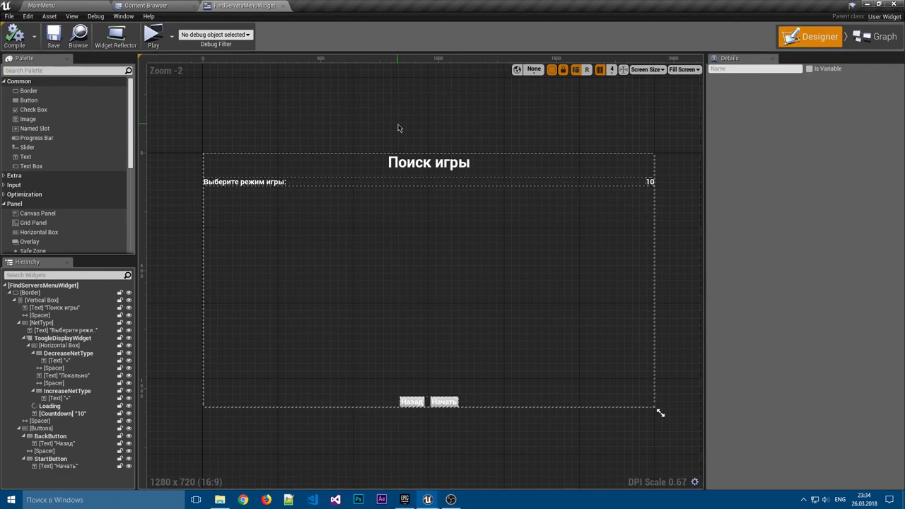
left_click(144, 5)
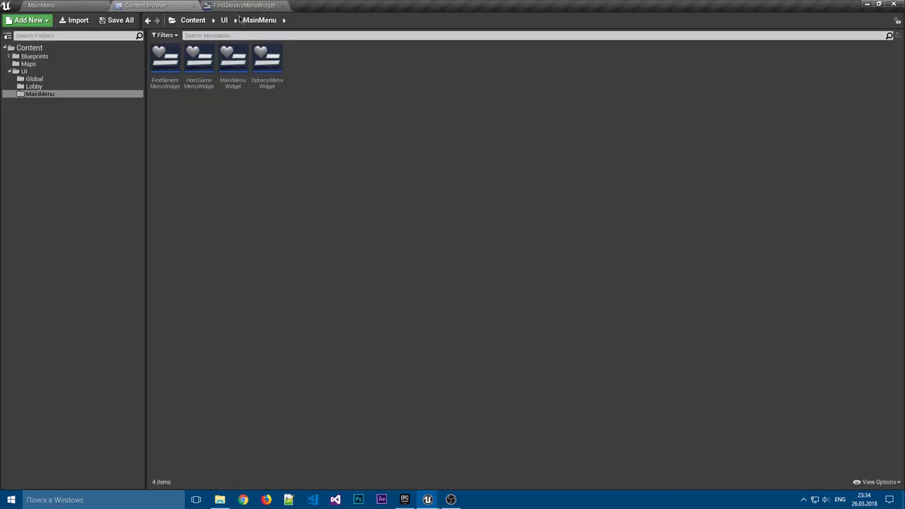